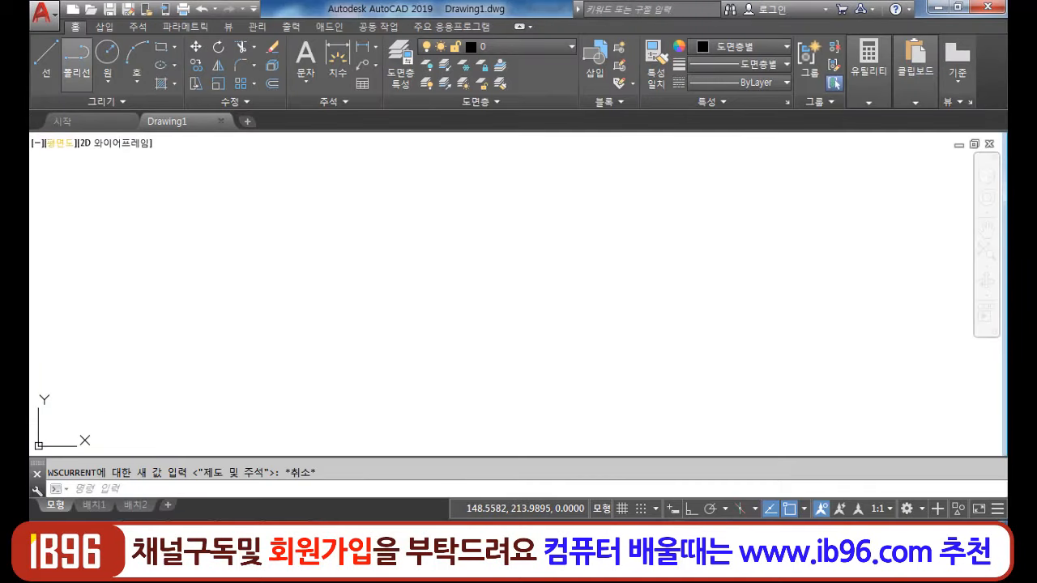
- Create a new drawing without a template, using the metric option (미터법)
{"action": "left_click", "coordinate": [73, 9]}
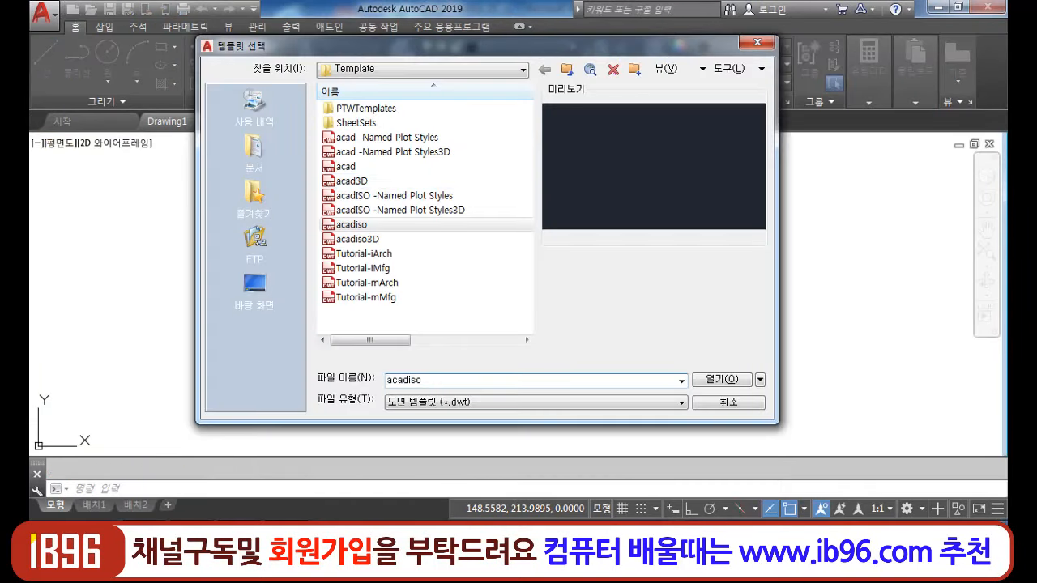
{"action": "left_click", "coordinate": [759, 379]}
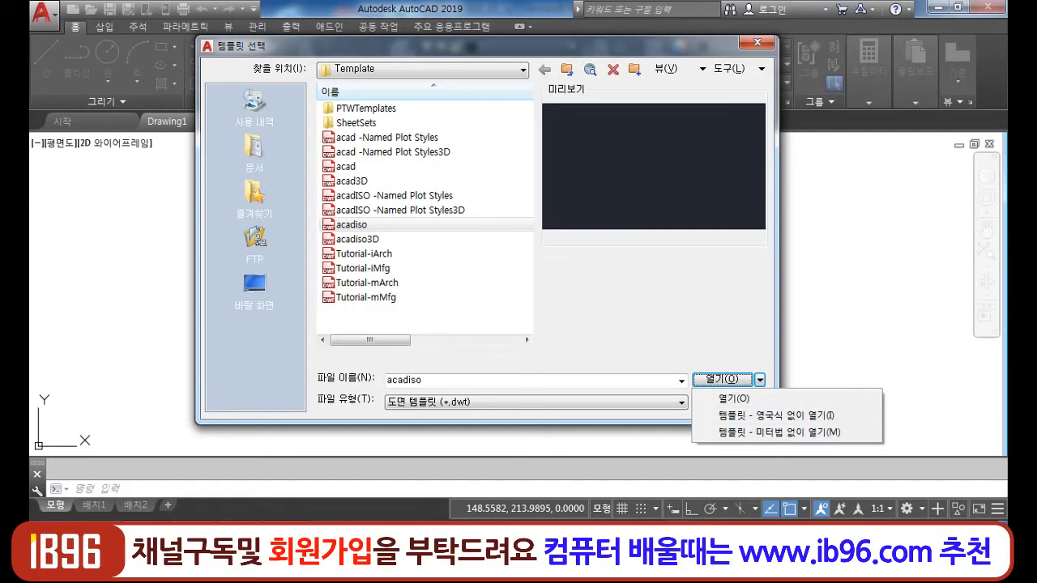
{"action": "left_click", "coordinate": [779, 432]}
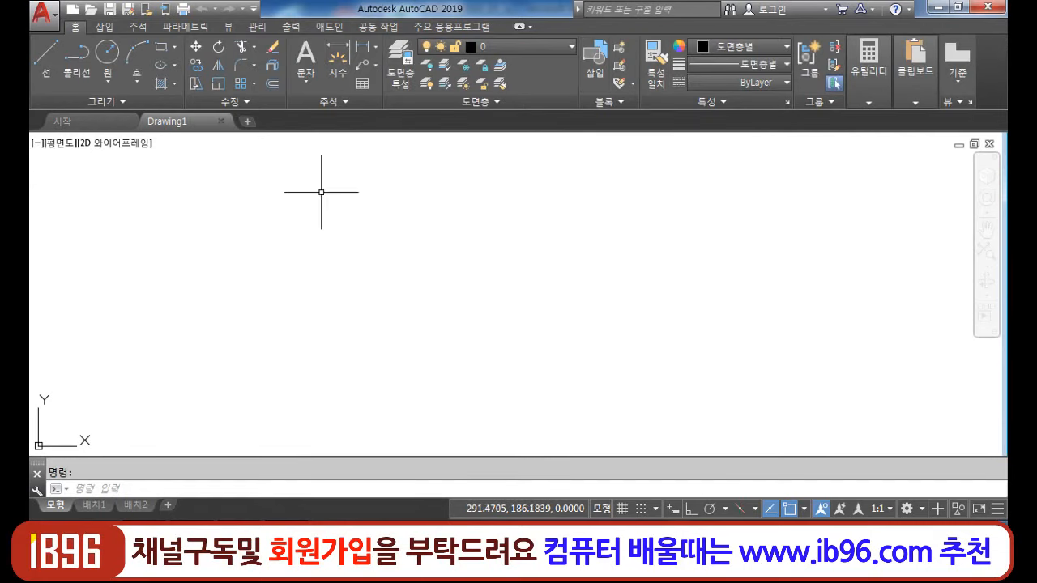
{"action": "key", "text": "l"}
{"action": "key", "text": "Return"}
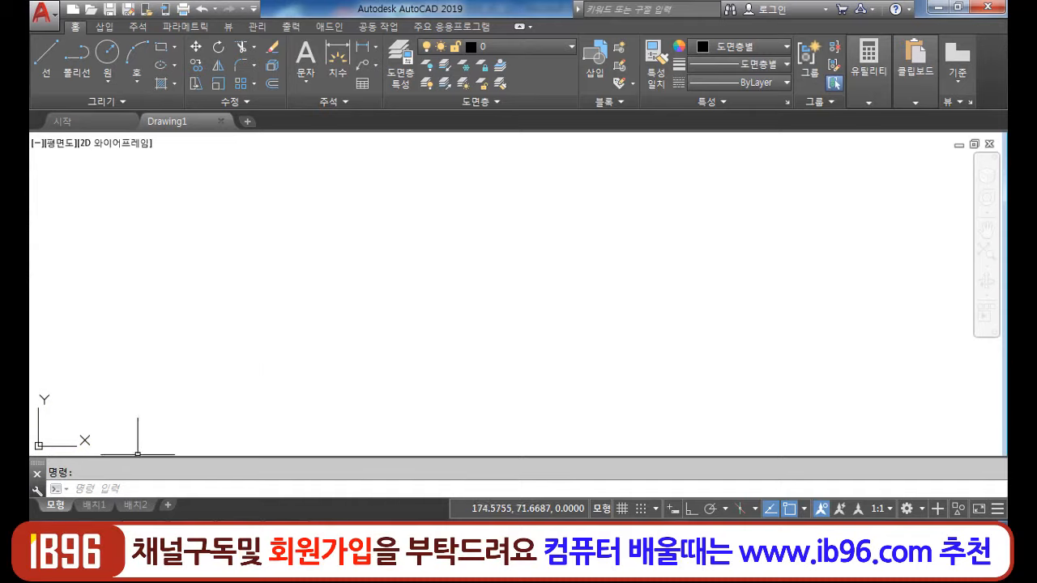
- Undock the command line so it floats, and dock it again below the drawing area
{"action": "left_click_drag", "start_coordinate": [37, 463], "coordinate": [77, 447]}
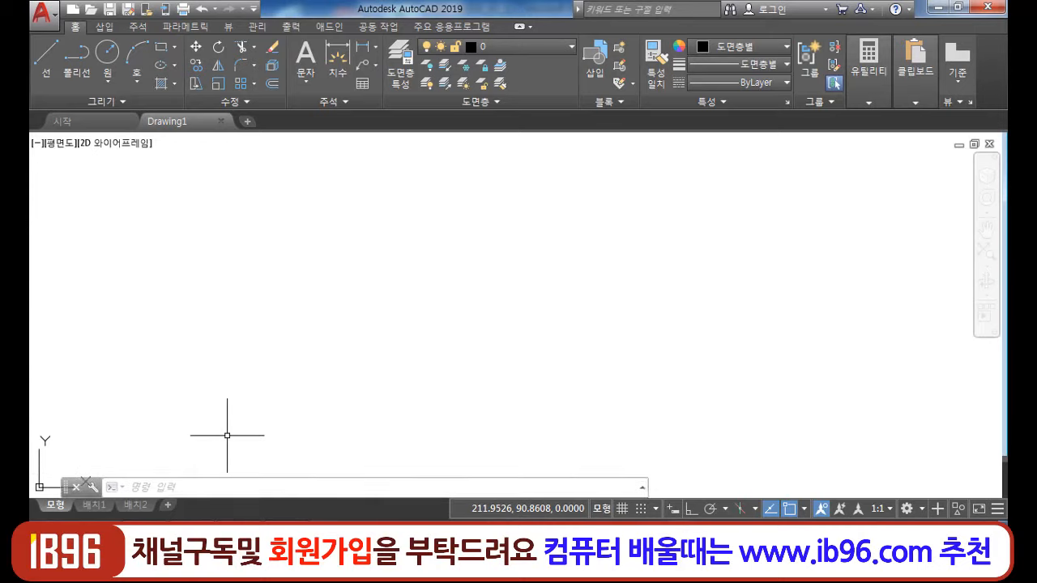
{"action": "left_click_drag", "start_coordinate": [34, 502], "coordinate": [34, 495]}
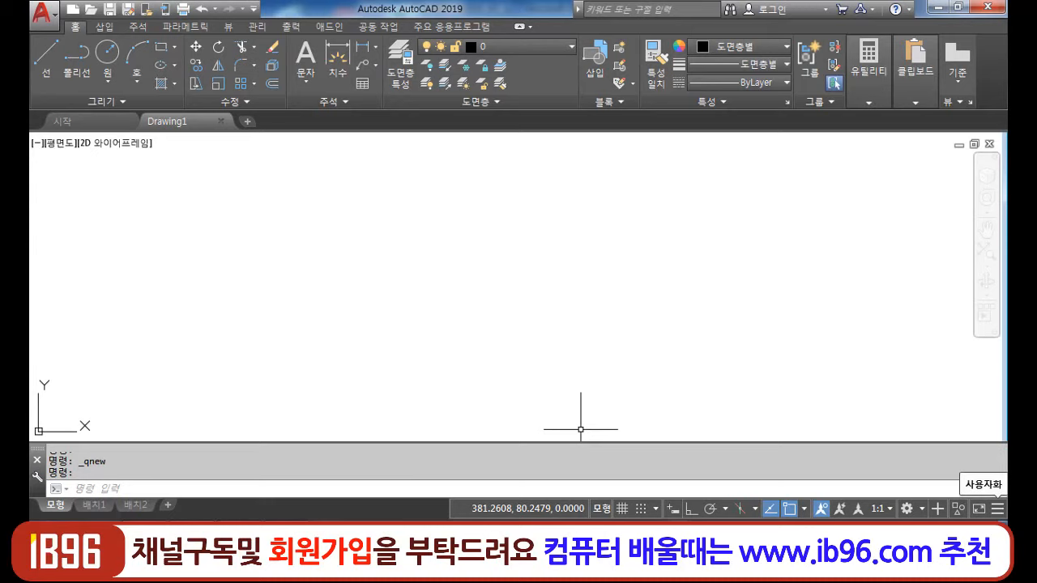
- Turn the 좌표 (coordinates) display in the status bar off and back on
{"action": "left_click", "coordinate": [997, 508]}
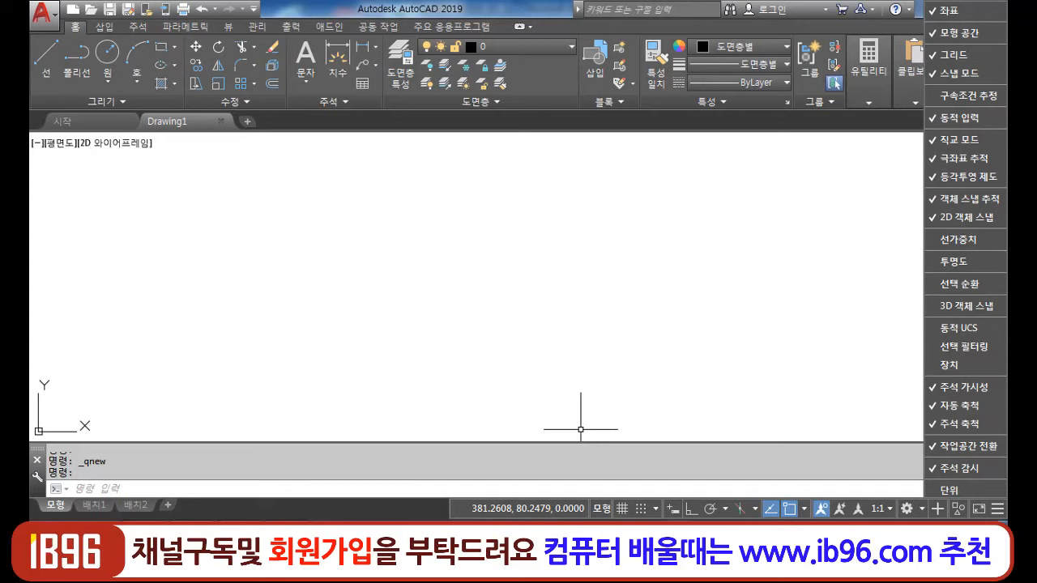
{"action": "left_click", "coordinate": [956, 10]}
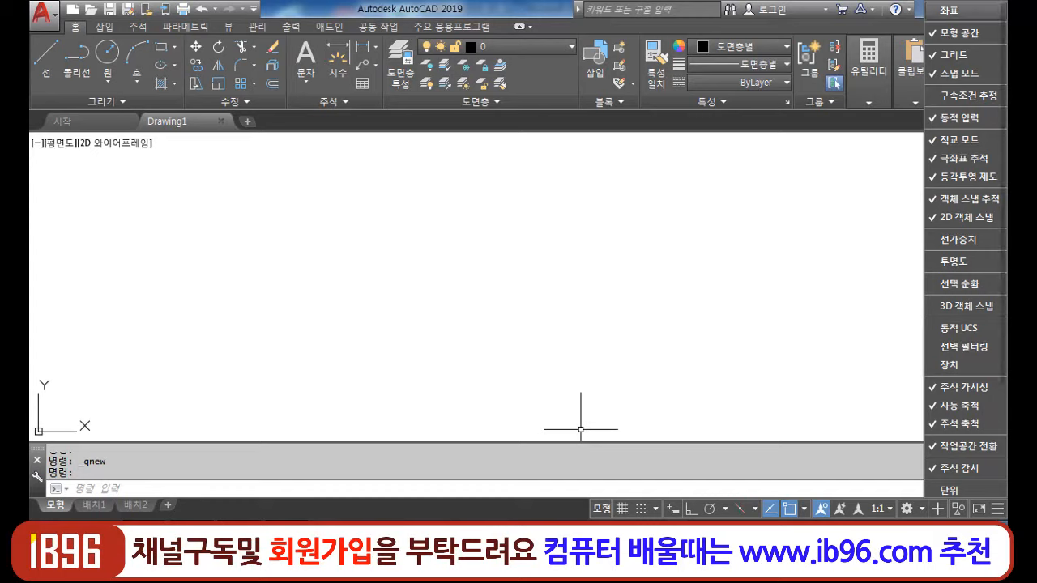
{"action": "left_click", "coordinate": [949, 11]}
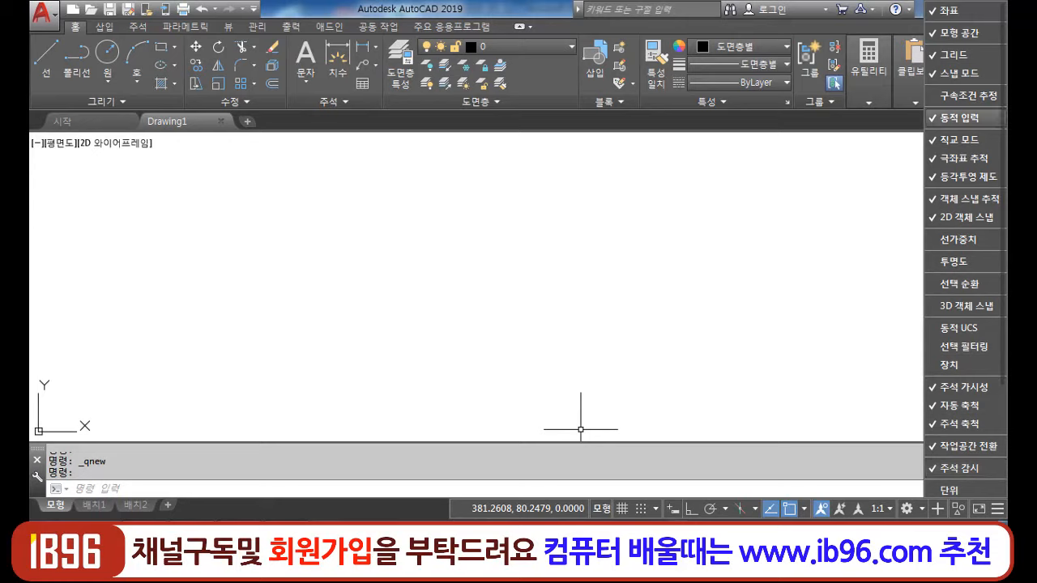
{"action": "left_click", "coordinate": [867, 327]}
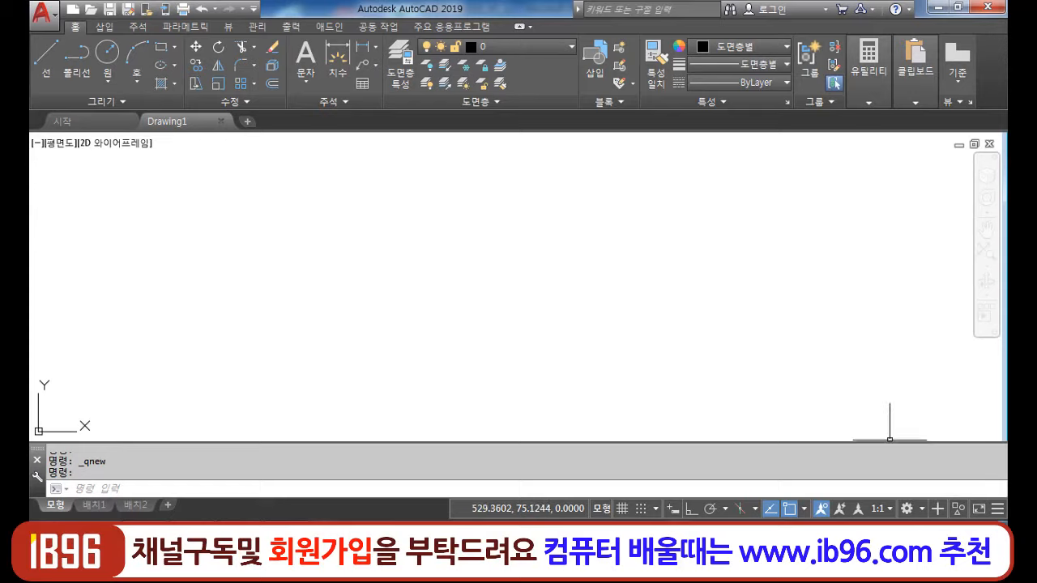
- Switch the workspace to 3D 기본 사항 (3D Basics)
{"action": "left_click", "coordinate": [906, 509]}
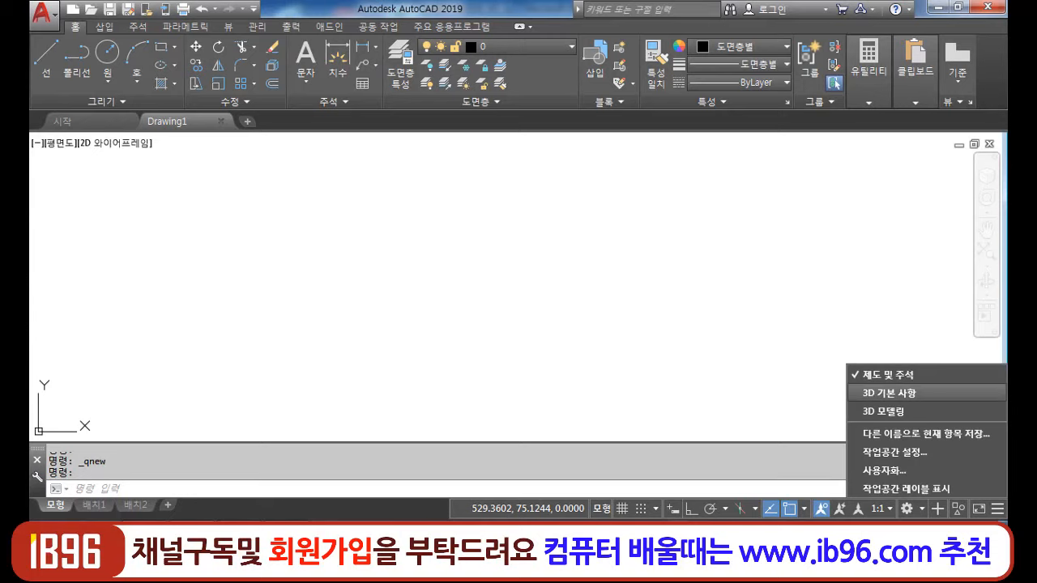
{"action": "left_click", "coordinate": [888, 392]}
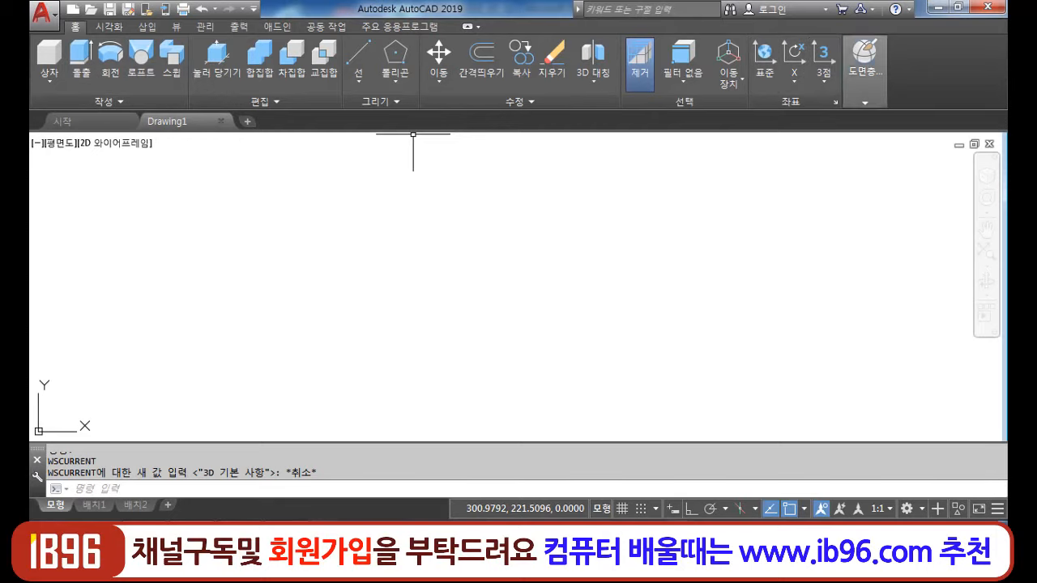
{"action": "left_click", "coordinate": [864, 65]}
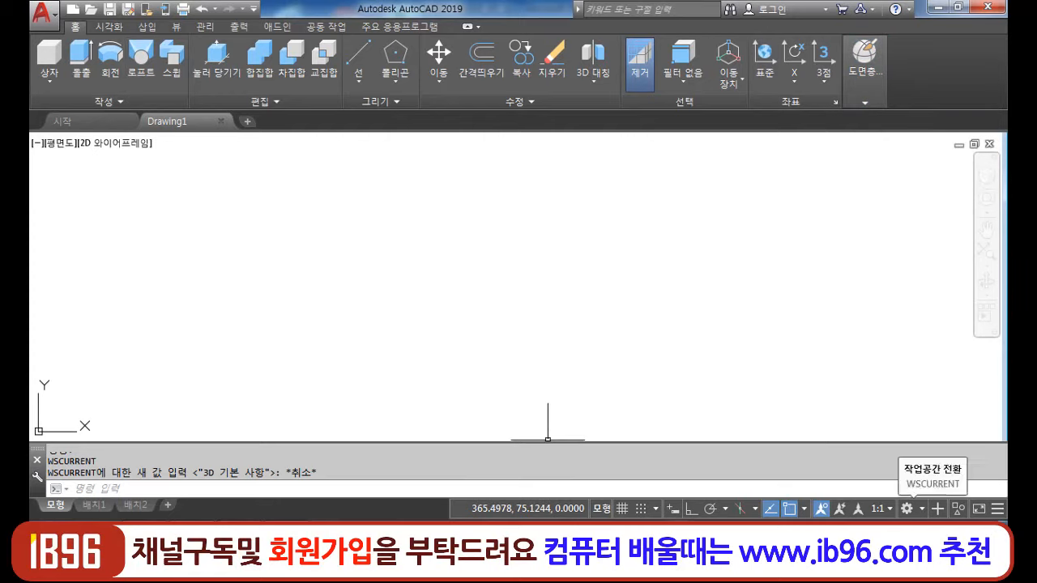
- Switch the workspace to 3D 모델링 (3D Modeling) and dock the floating command line below the drawing area
{"action": "left_click", "coordinate": [907, 509]}
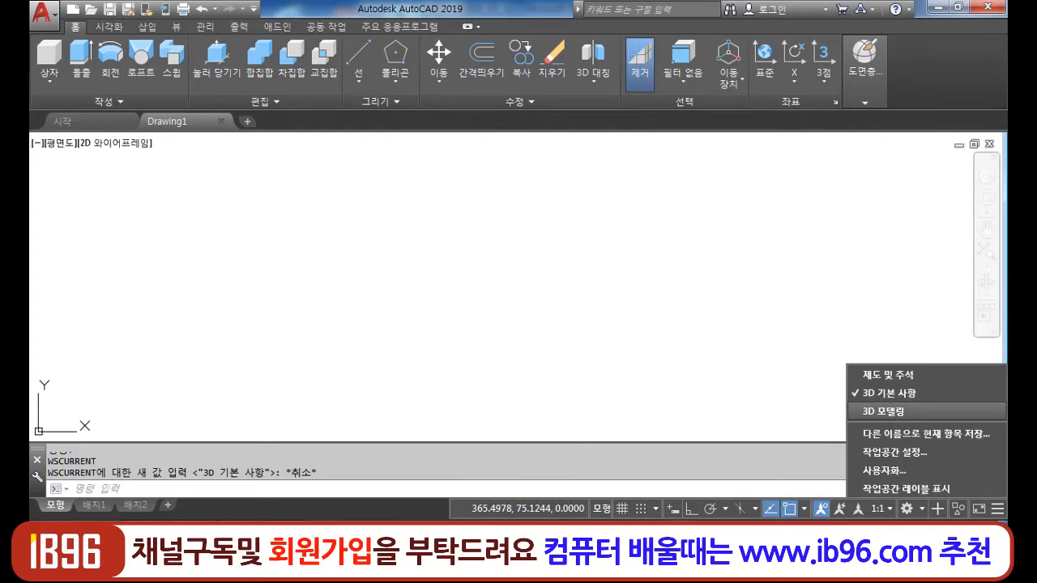
{"action": "left_click", "coordinate": [883, 411]}
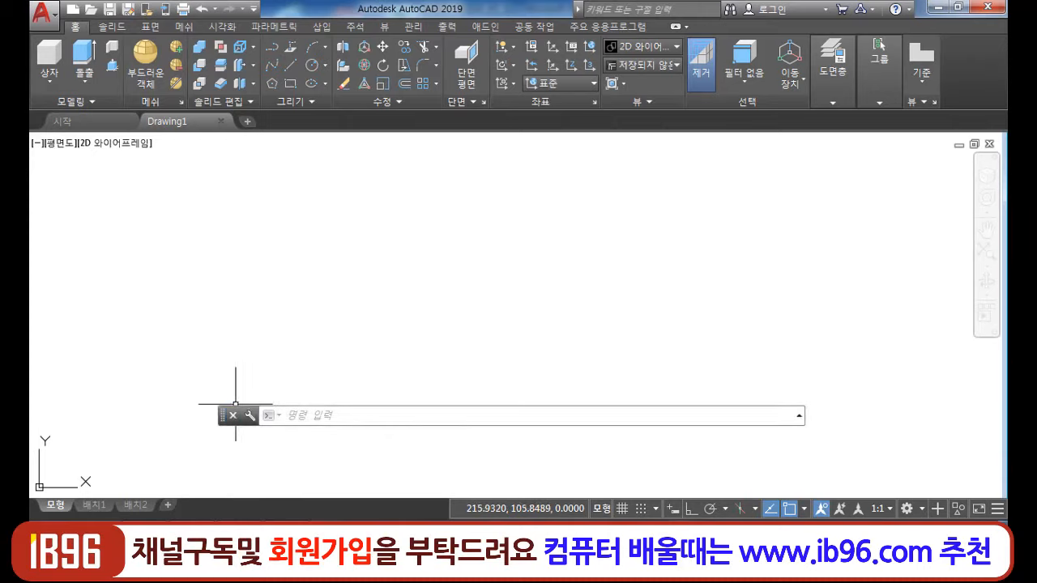
{"action": "left_click_drag", "start_coordinate": [222, 415], "coordinate": [33, 509]}
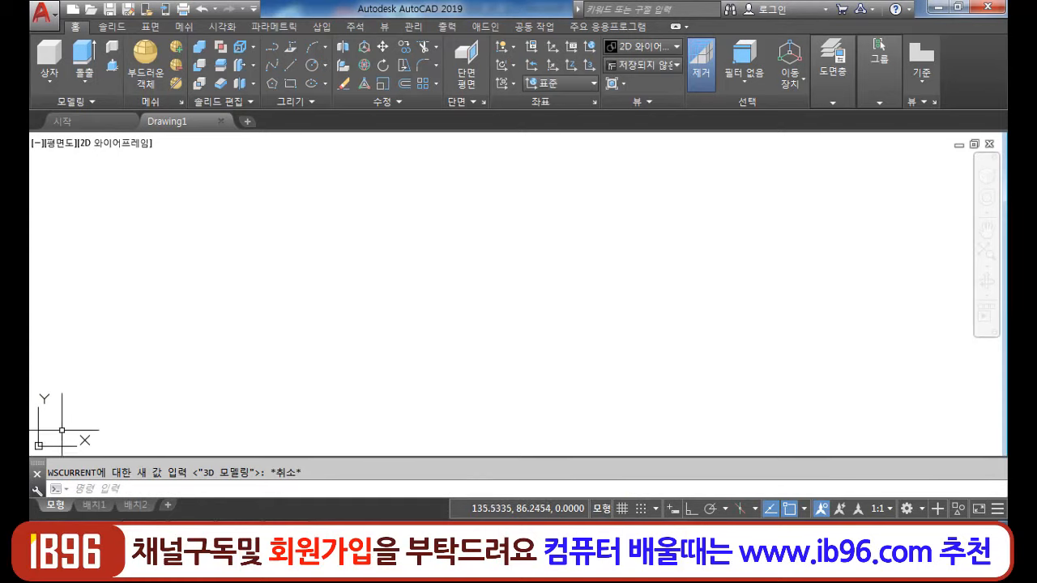
- Undock the command line window and close it
{"action": "mouse_move", "coordinate": [35, 468]}
{"action": "left_mouse_down"}
{"action": "mouse_move", "coordinate": [89, 417]}
{"action": "mouse_move", "coordinate": [121, 359]}
{"action": "left_mouse_up"}
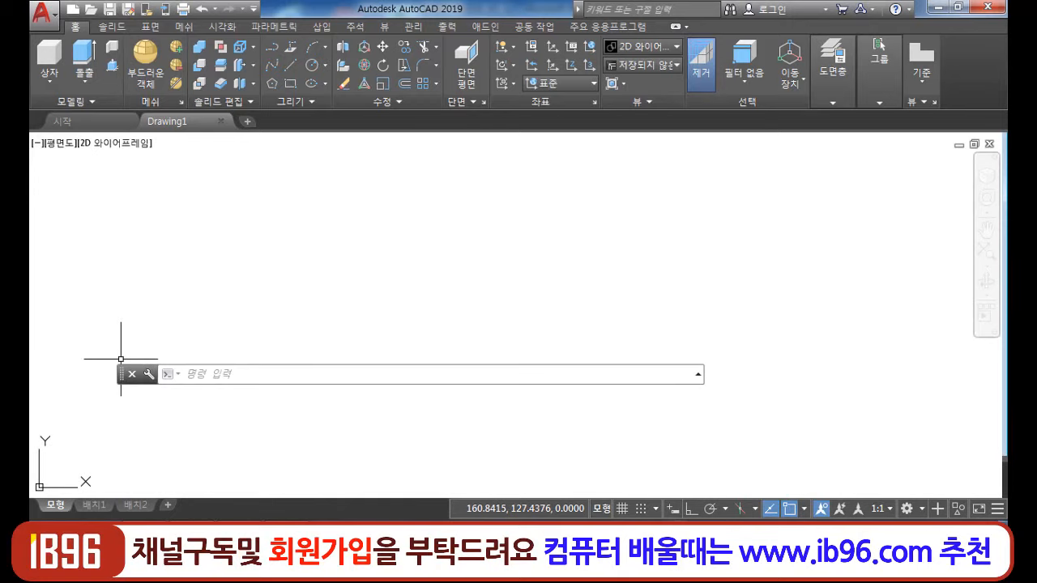
{"action": "left_click", "coordinate": [132, 374]}
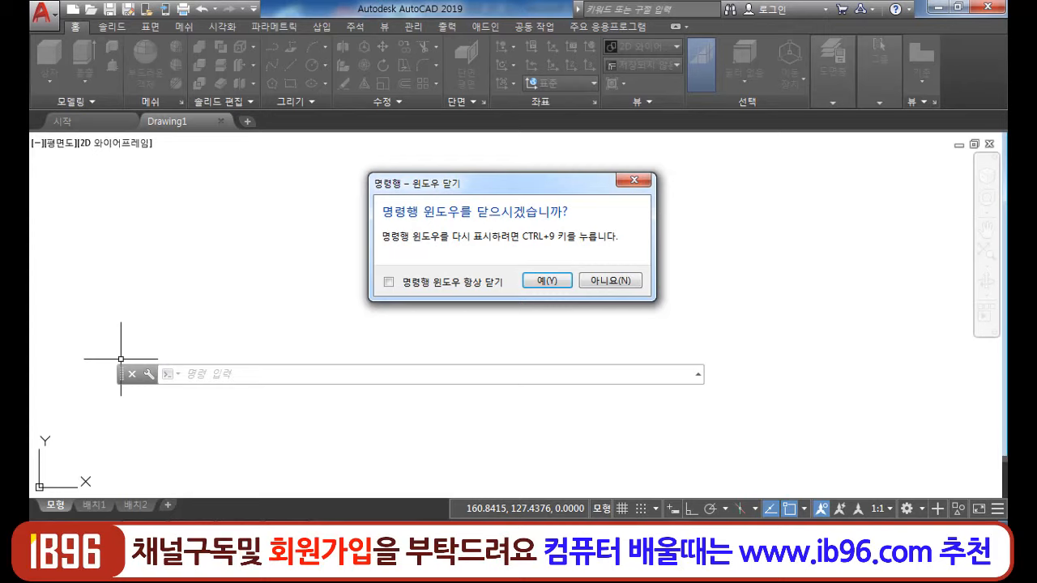
{"action": "left_click", "coordinate": [547, 280]}
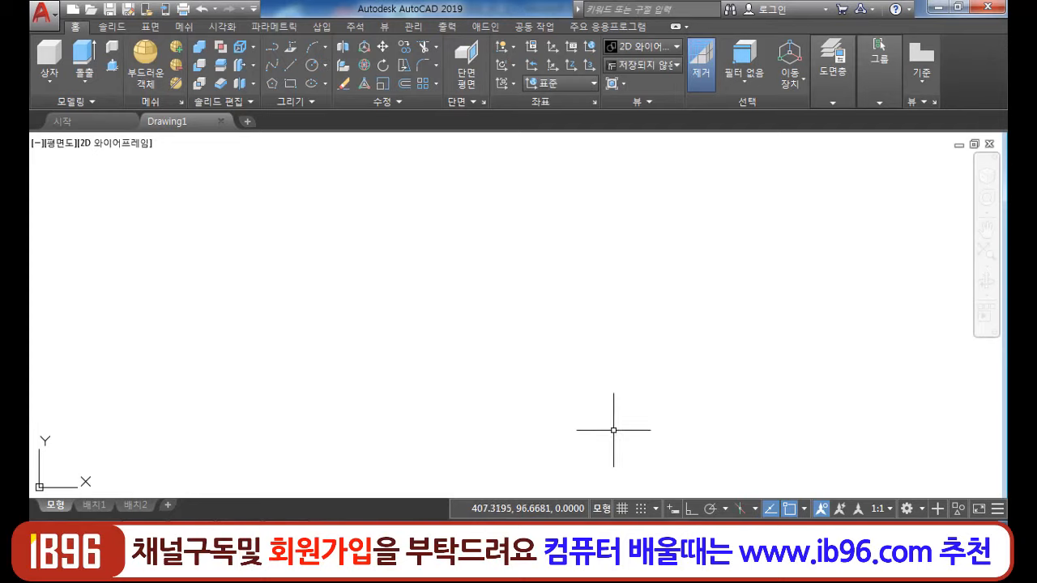
- Redisplay the command line window and dock it below the drawing area
{"action": "key", "text": "ctrl+9"}
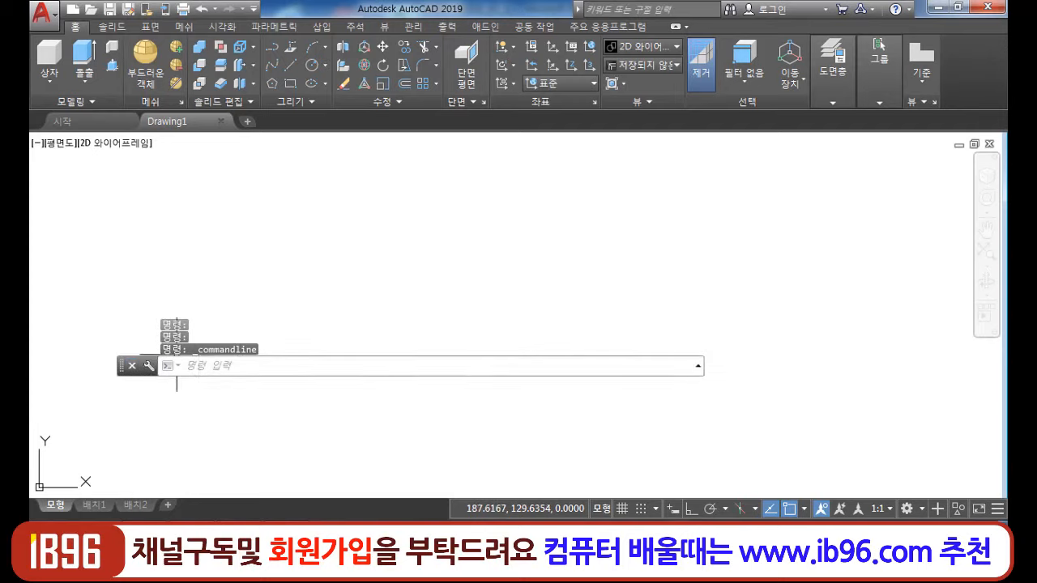
{"action": "mouse_move", "coordinate": [121, 366]}
{"action": "left_mouse_down"}
{"action": "mouse_move", "coordinate": [101, 426]}
{"action": "mouse_move", "coordinate": [53, 491]}
{"action": "mouse_move", "coordinate": [35, 494]}
{"action": "left_mouse_up"}
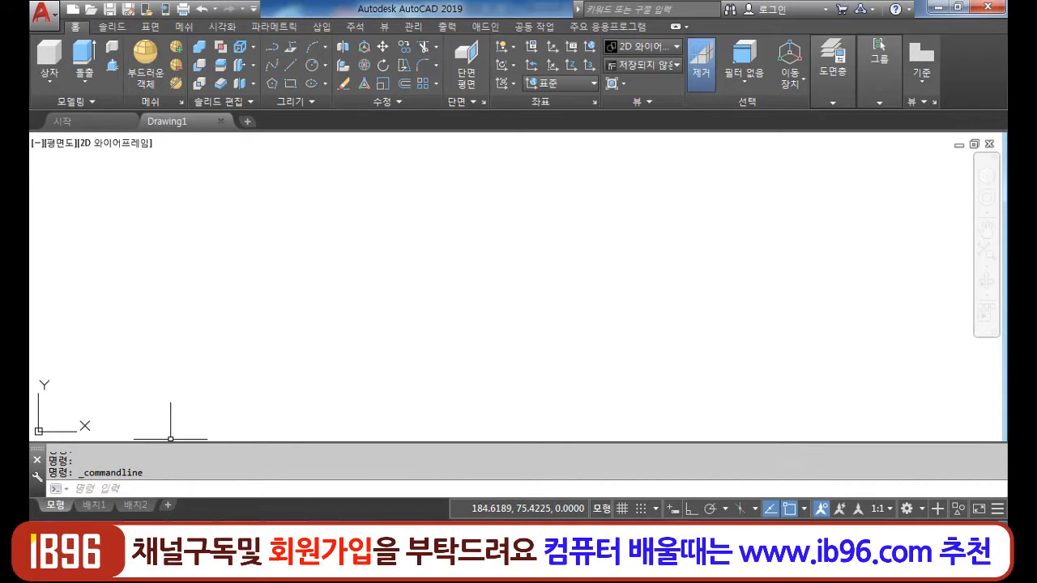
- Enlarge the docked command line to show the command history and shrink it back to about two lines
{"action": "left_click_drag", "start_coordinate": [172, 442], "coordinate": [172, 325]}
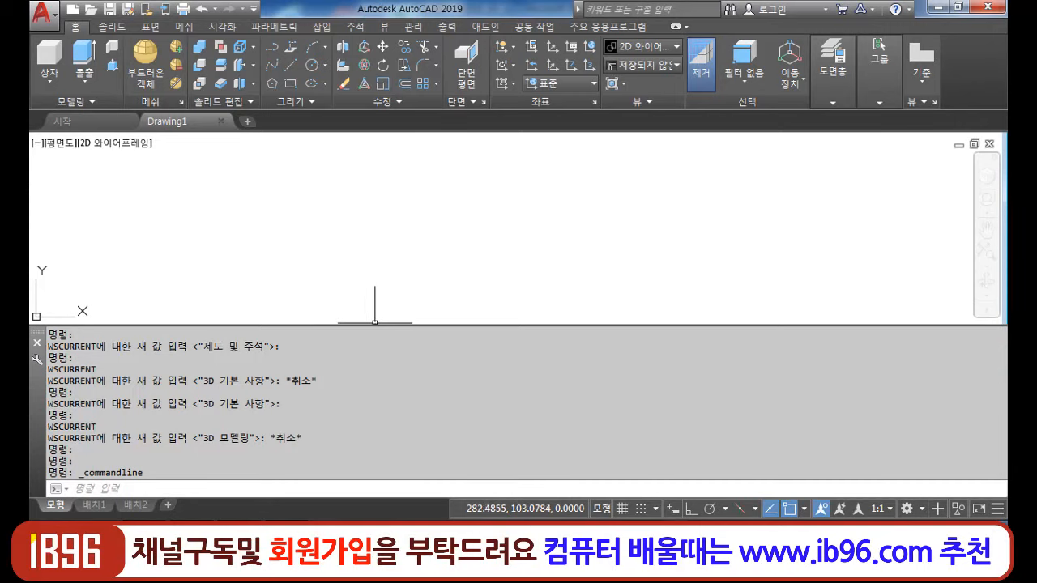
{"action": "left_click_drag", "start_coordinate": [375, 324], "coordinate": [201, 463]}
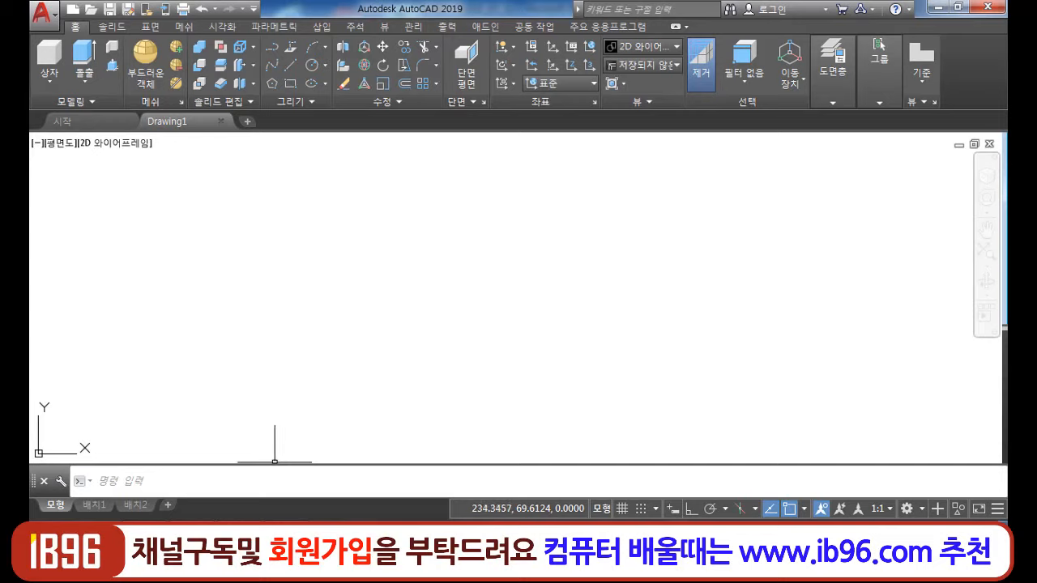
{"action": "mouse_move", "coordinate": [275, 462]}
{"action": "left_mouse_down"}
{"action": "mouse_move", "coordinate": [275, 435]}
{"action": "mouse_move", "coordinate": [275, 444]}
{"action": "left_mouse_up"}
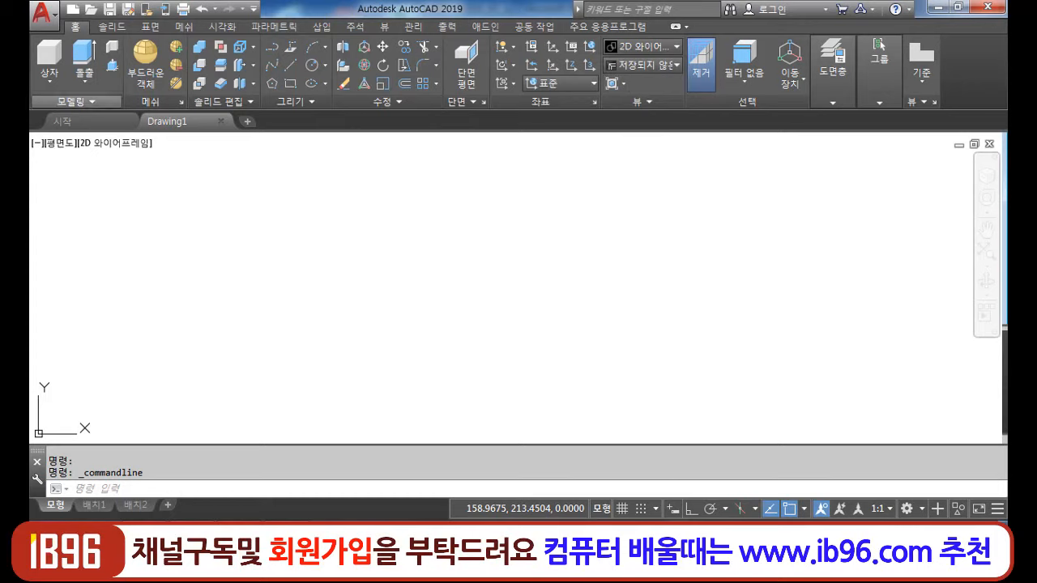
- Examine the solid, surface and mesh tool sets of the 3D 모델링 workspace and compare them with the home tools
{"action": "left_click", "coordinate": [112, 26]}
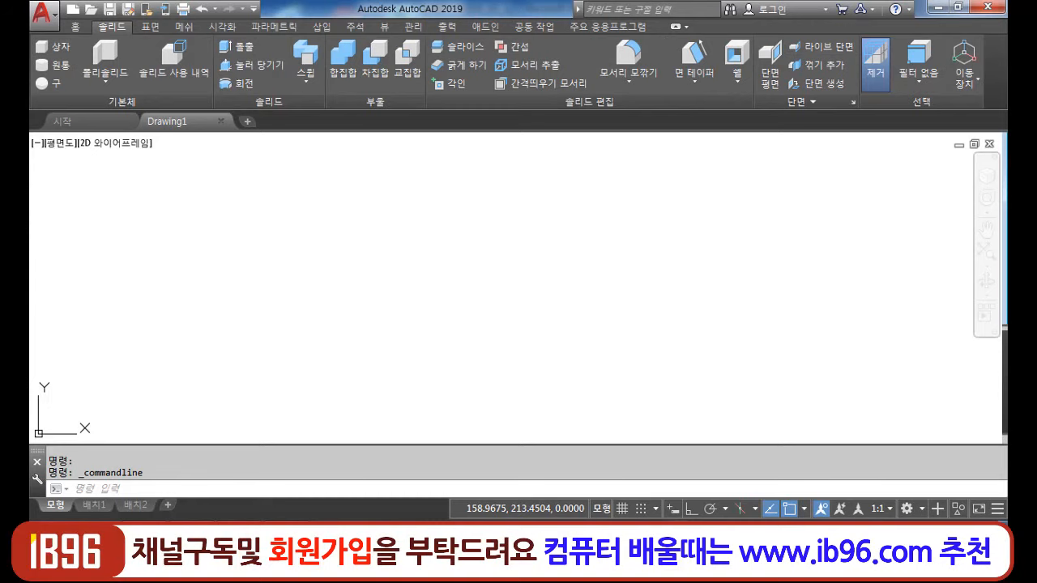
{"action": "left_click", "coordinate": [149, 26]}
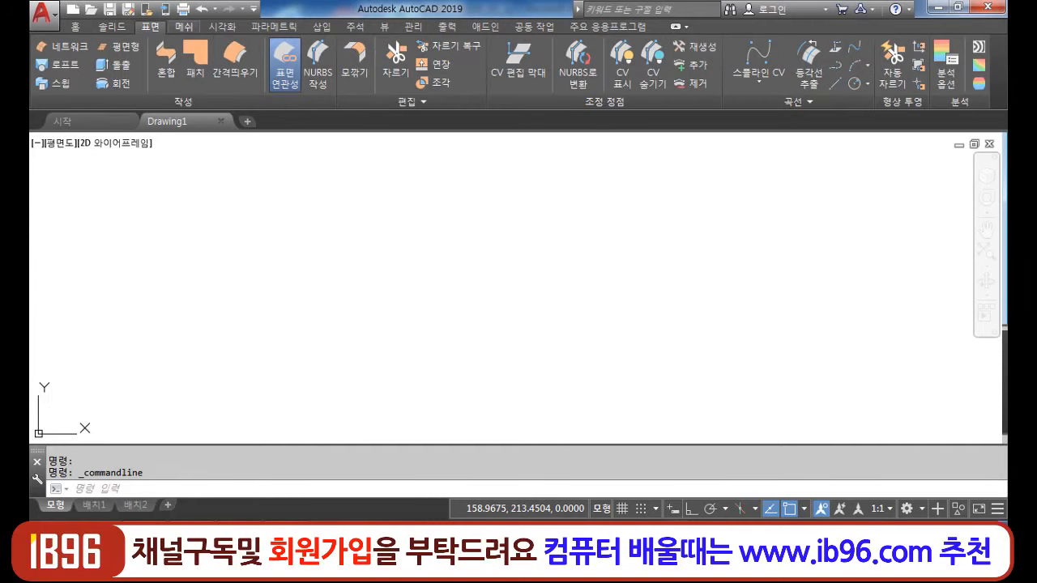
{"action": "left_click", "coordinate": [184, 25]}
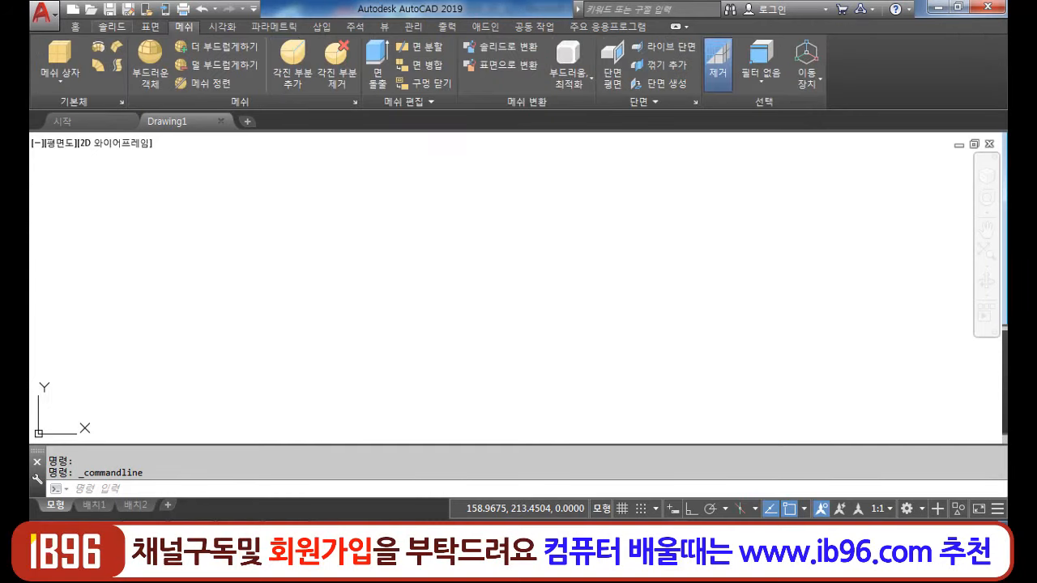
{"action": "left_click", "coordinate": [76, 26]}
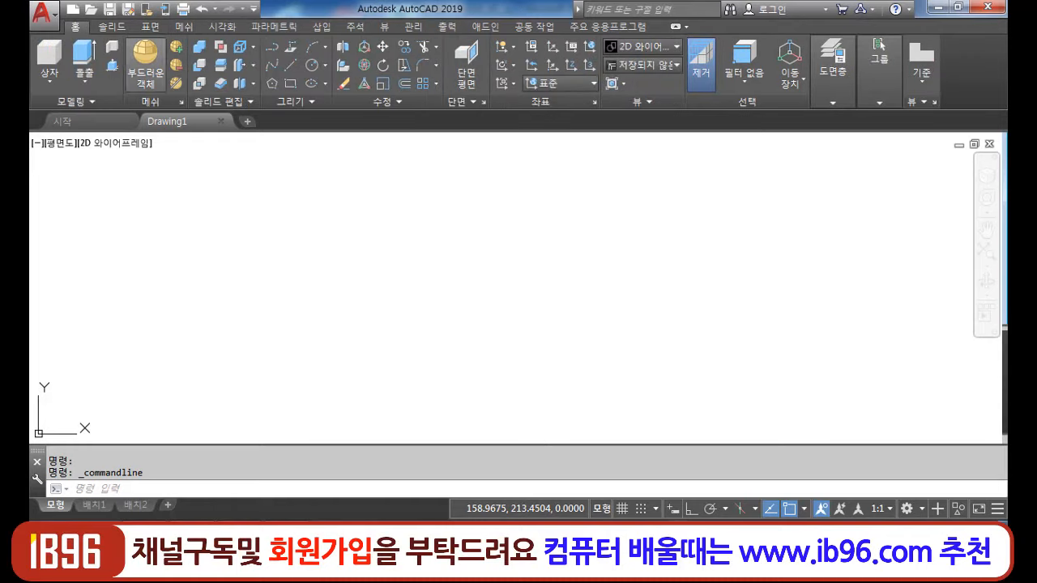
{"action": "left_click", "coordinate": [184, 26]}
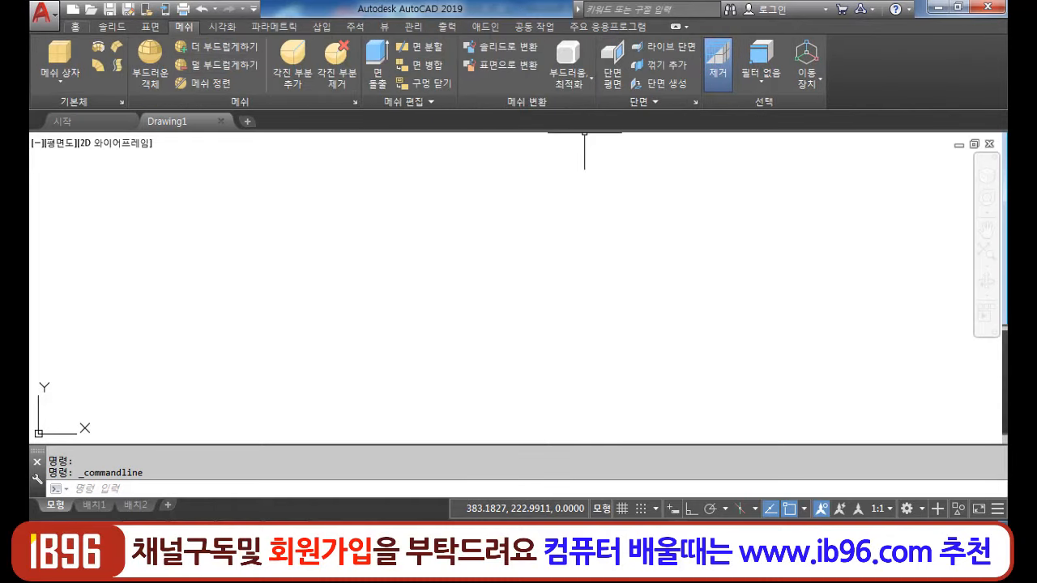
{"action": "left_click", "coordinate": [75, 26]}
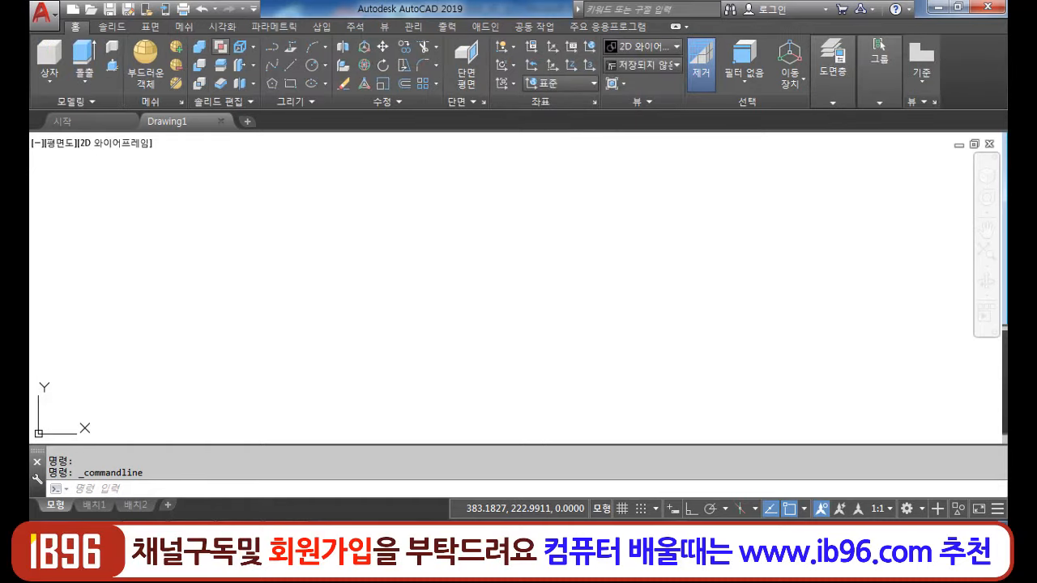
{"action": "left_click", "coordinate": [112, 26]}
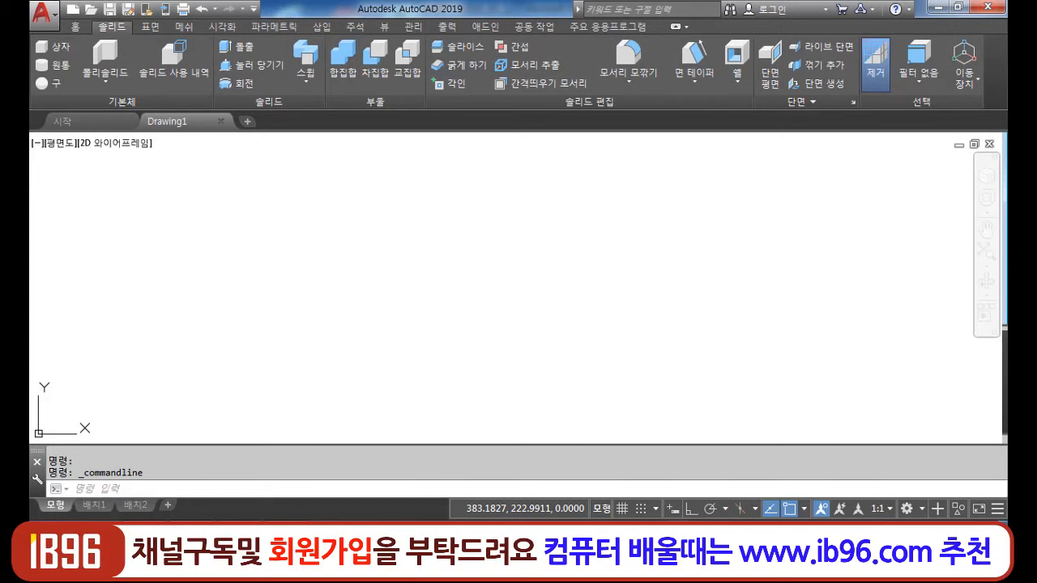
{"action": "left_click", "coordinate": [76, 26]}
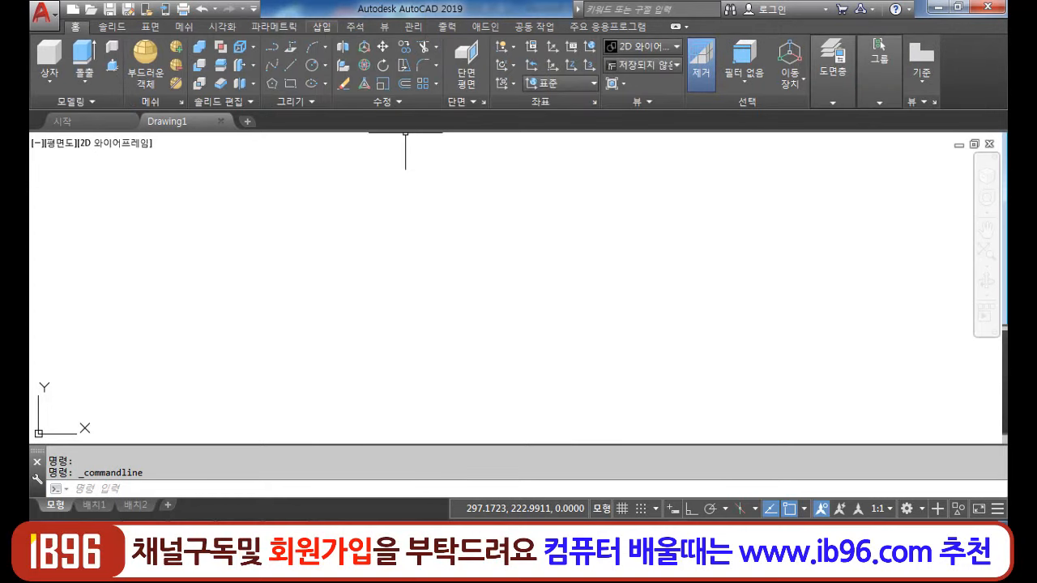
- Examine the preset orthographic and isometric views available in the named views list
{"action": "left_click", "coordinate": [384, 26]}
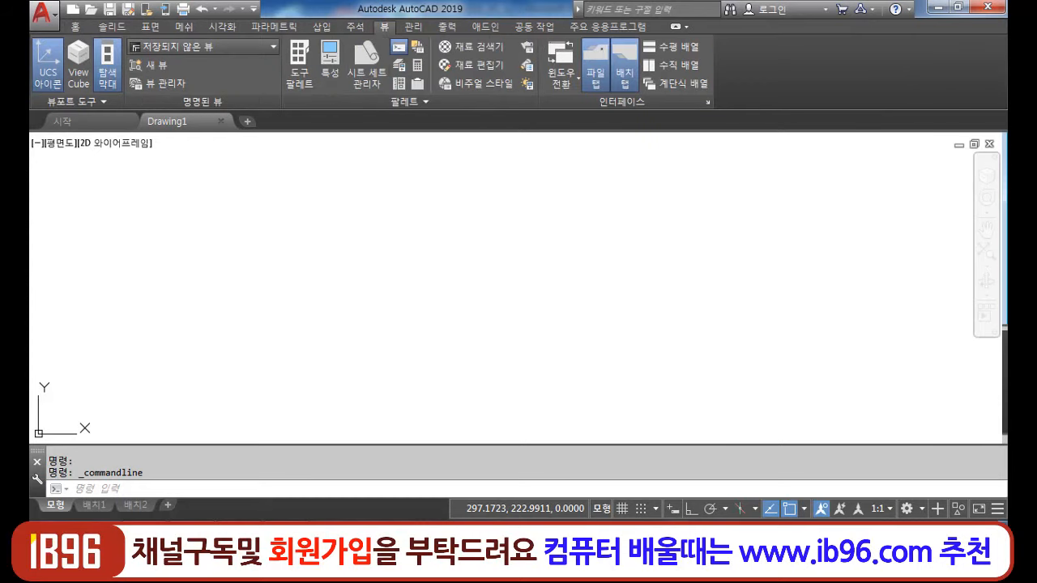
{"action": "left_click", "coordinate": [203, 47]}
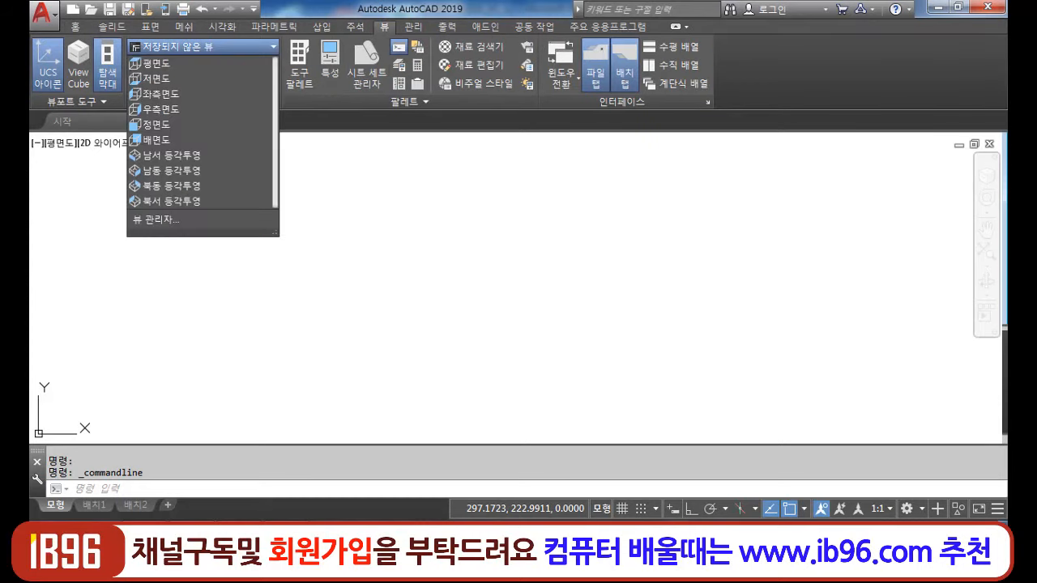
{"action": "left_click", "coordinate": [202, 47]}
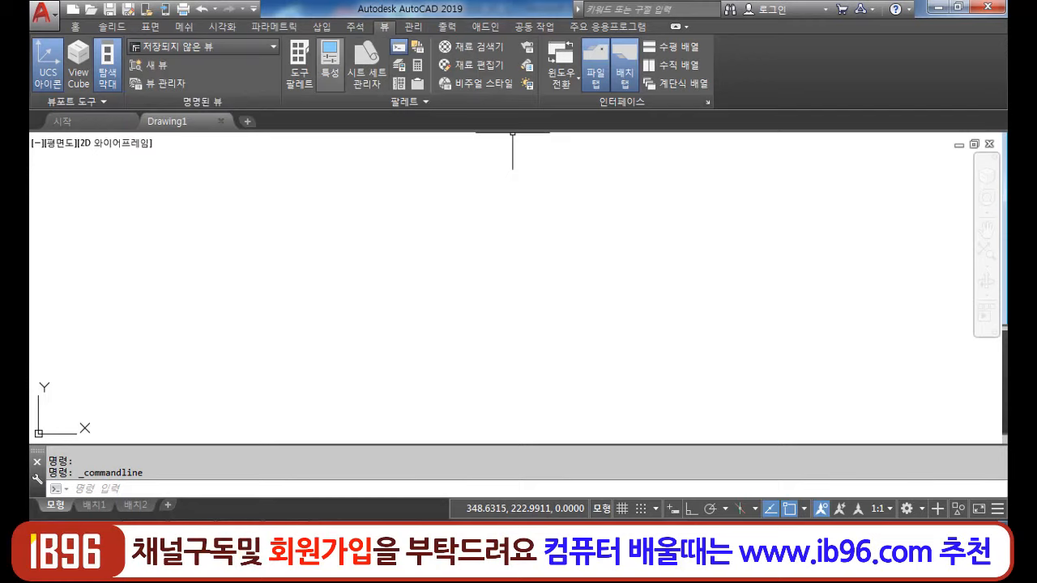
- Examine the annotation, insert, view, manage and output tool sets and compare them with the home and solid modeling tools
{"action": "left_click", "coordinate": [354, 26]}
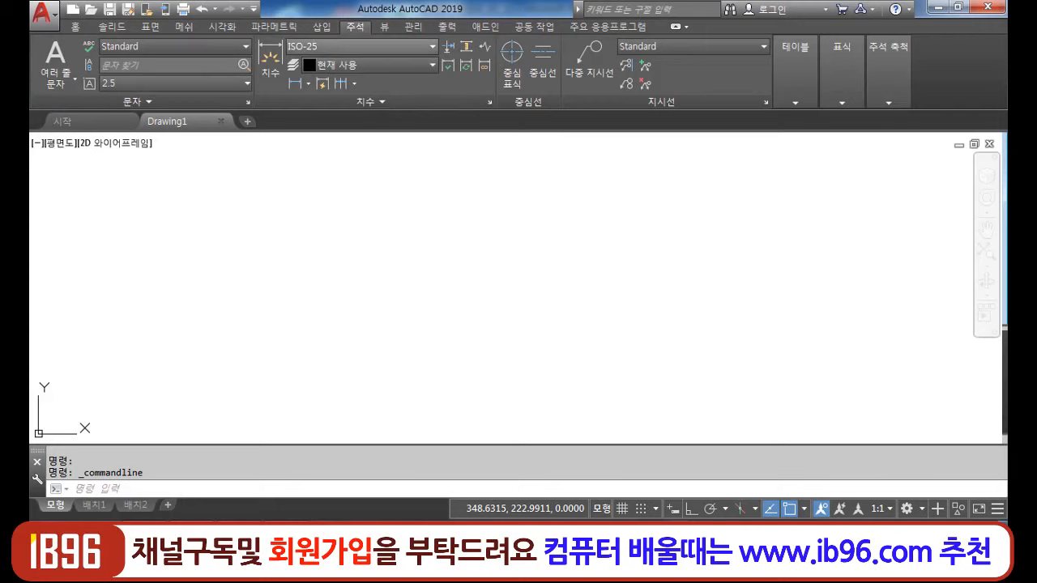
{"action": "left_click", "coordinate": [322, 26]}
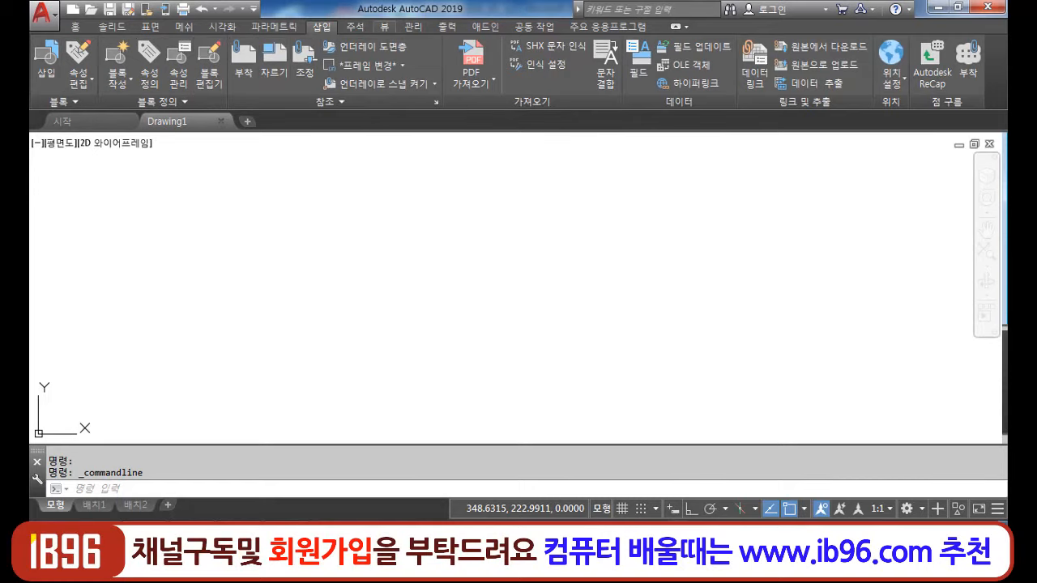
{"action": "left_click", "coordinate": [384, 27]}
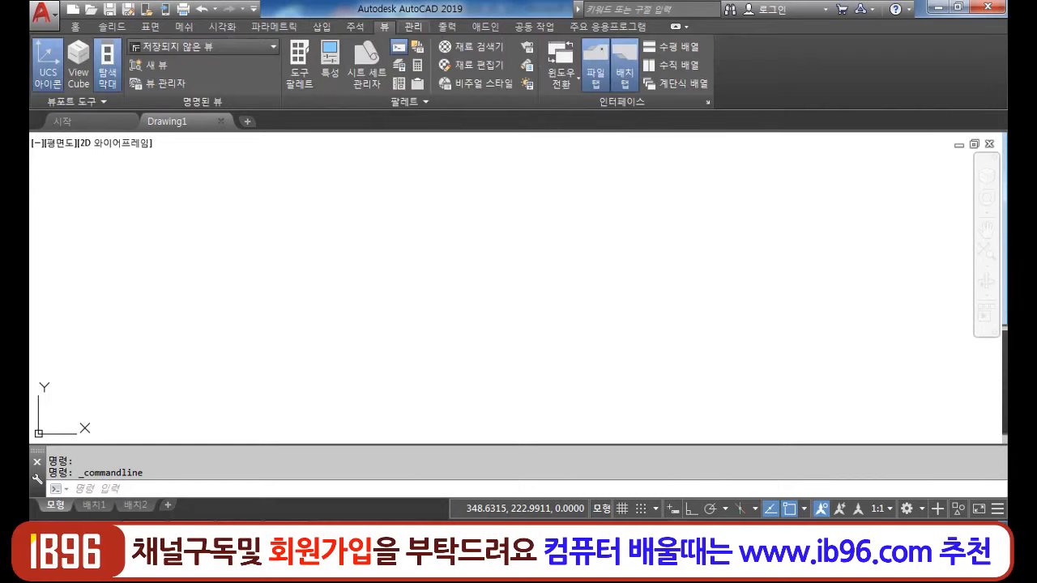
{"action": "left_click", "coordinate": [414, 27]}
{"action": "left_click", "coordinate": [447, 27]}
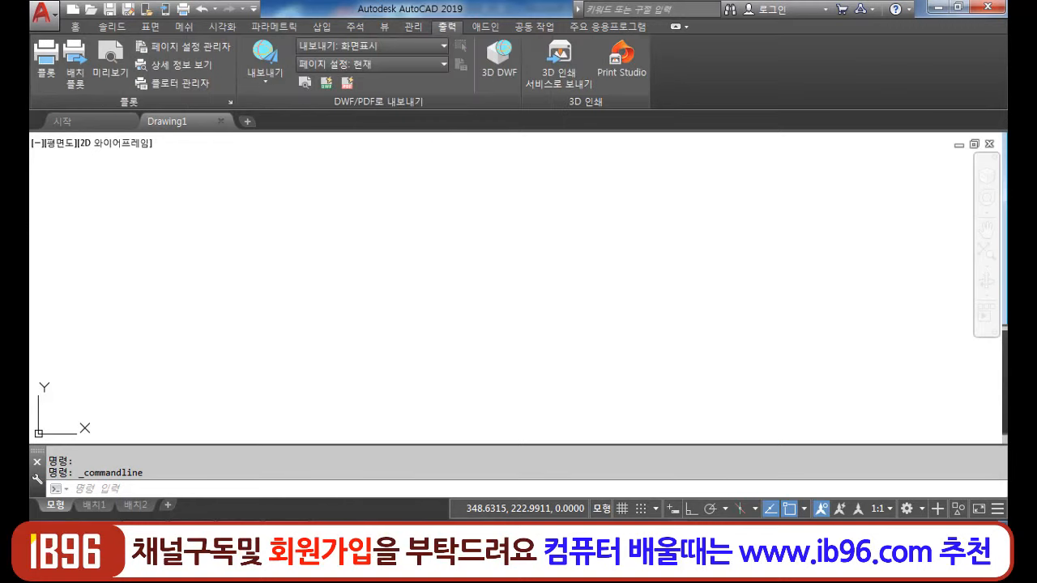
{"action": "left_click", "coordinate": [75, 26]}
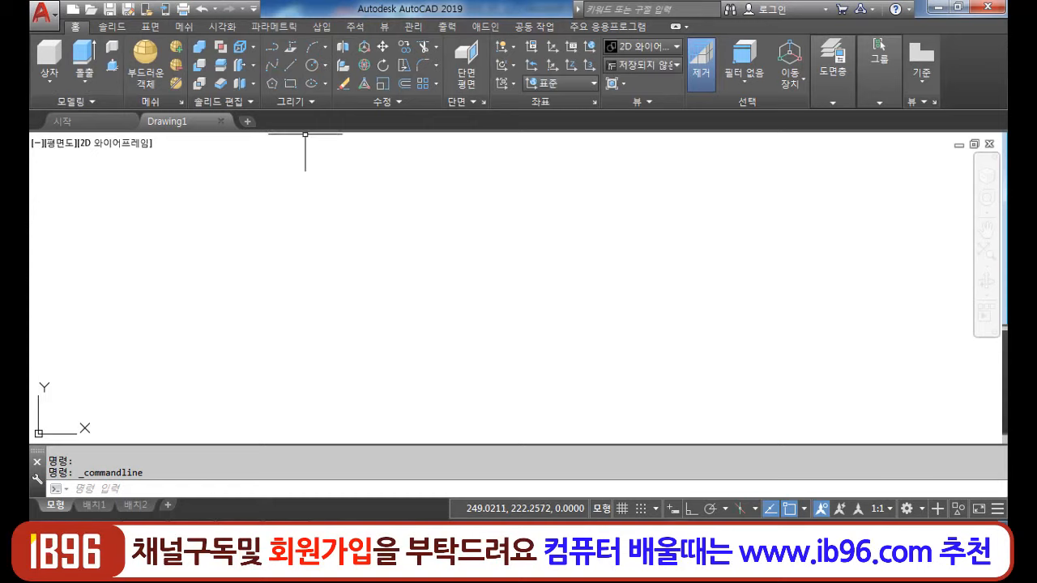
{"action": "left_click", "coordinate": [111, 26]}
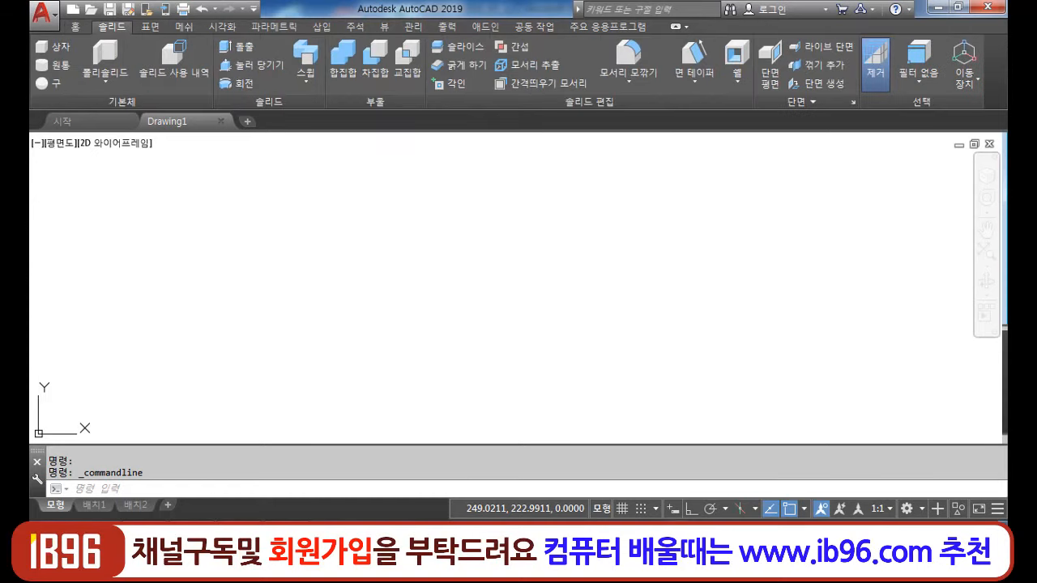
{"action": "left_click", "coordinate": [74, 27]}
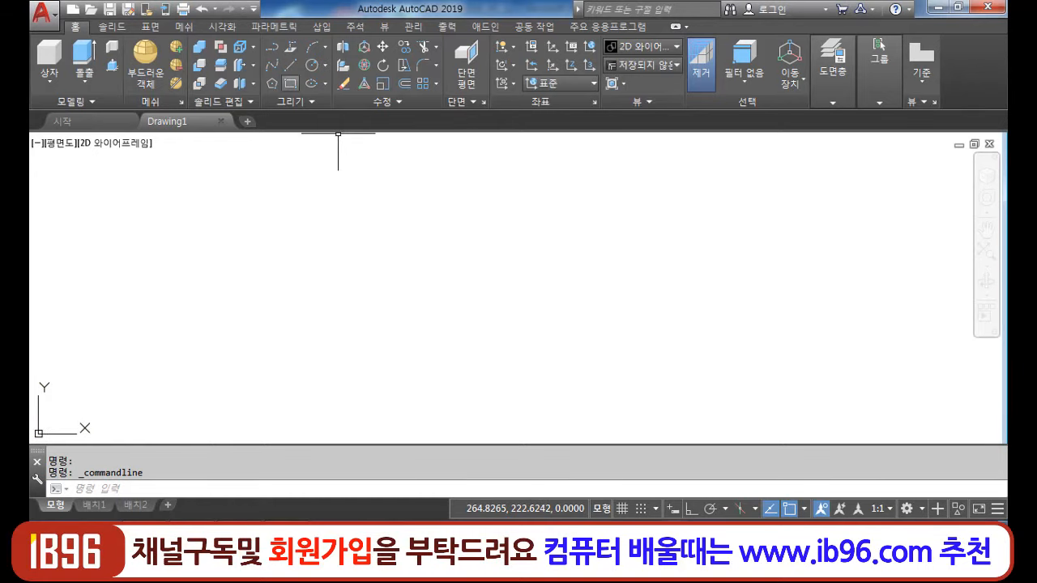
- Draw a freehand rectangle near the middle of the drawing area
{"action": "left_click", "coordinate": [290, 83]}
{"action": "left_click", "coordinate": [327, 245]}
{"action": "left_click", "coordinate": [472, 333]}
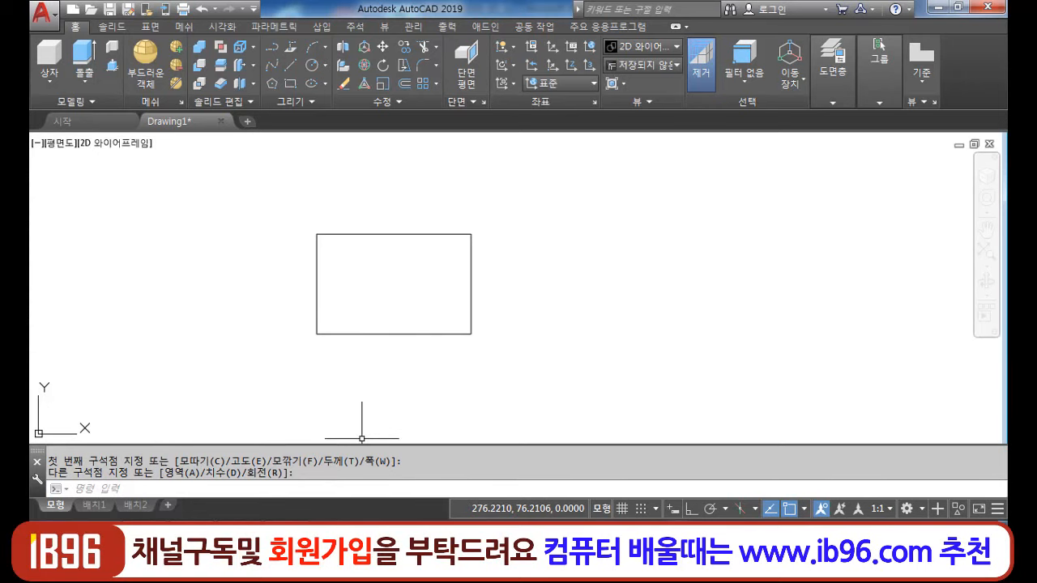
- Switch to the AutoCAD2019_3D_1y presentation in PowerPoint and show slide 5, comparing 2D and 3D coordinate systems, full screen
{"action": "left_click", "coordinate": [316, 536]}
{"action": "left_click", "coordinate": [84, 361]}
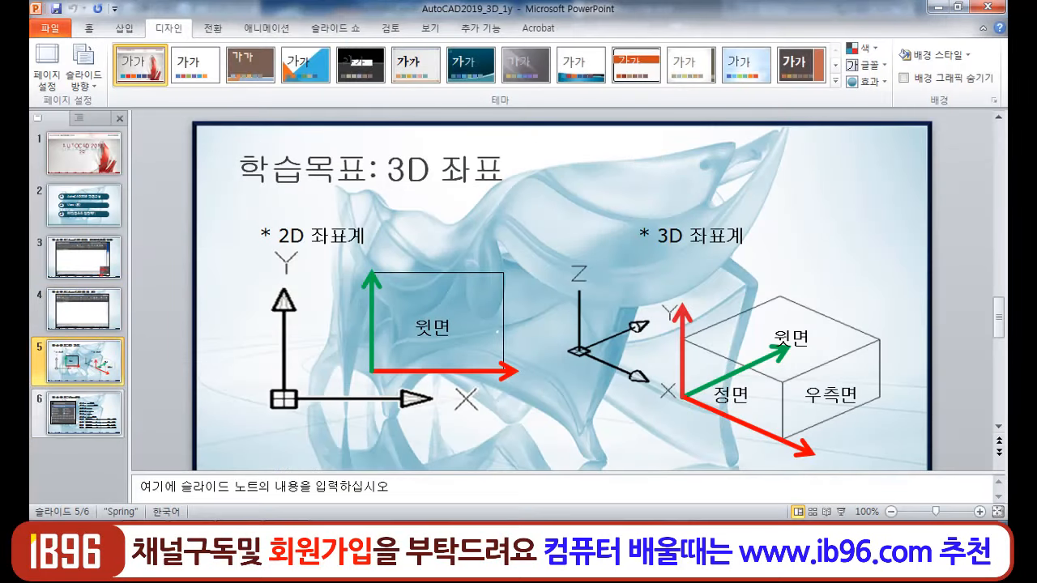
{"action": "left_click", "coordinate": [840, 511]}
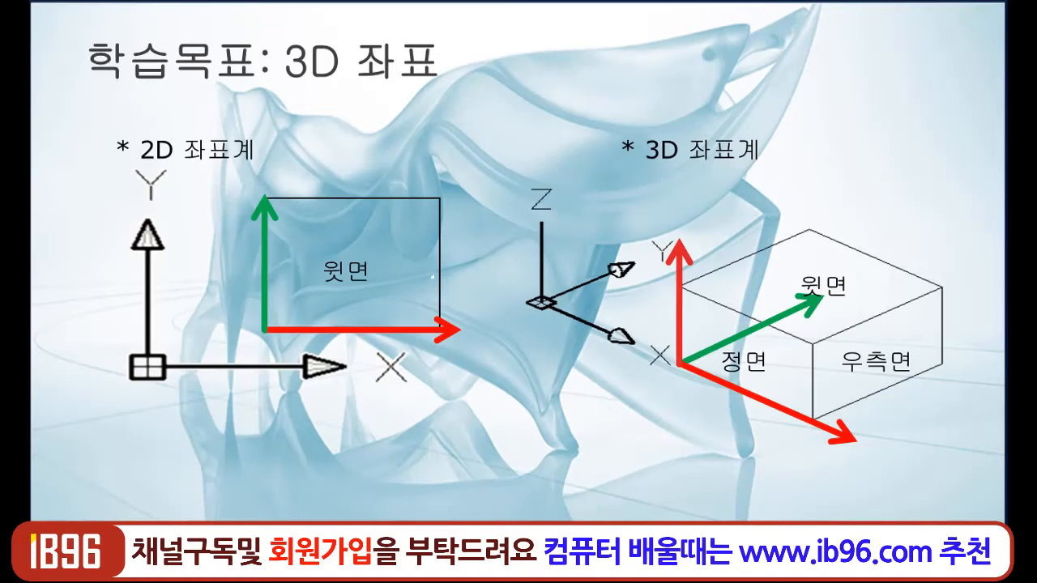
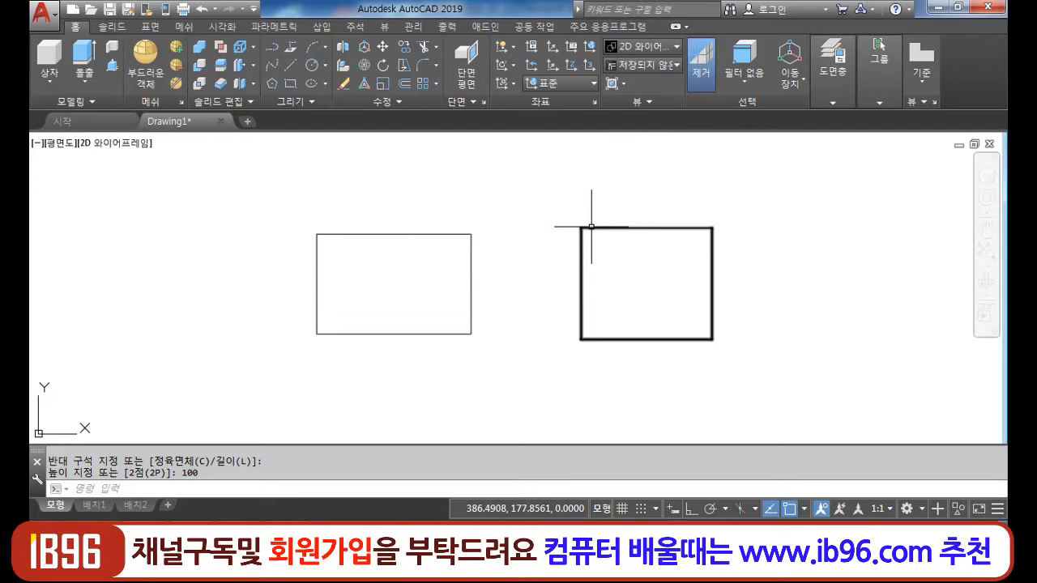
- Erase both the rectangle and the box from the AutoCAD drawing
{"action": "mouse_move", "coordinate": [591, 227]}
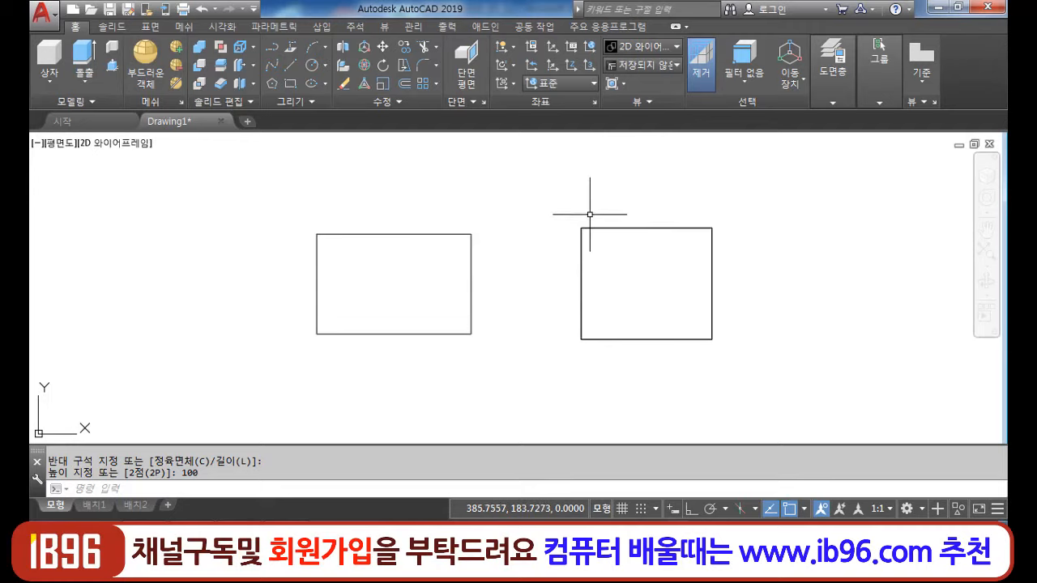
{"action": "type", "text": "e"}
{"action": "key", "text": "Return"}
{"action": "left_click", "coordinate": [621, 195]}
{"action": "left_click", "coordinate": [416, 246]}
{"action": "key", "text": "Return"}
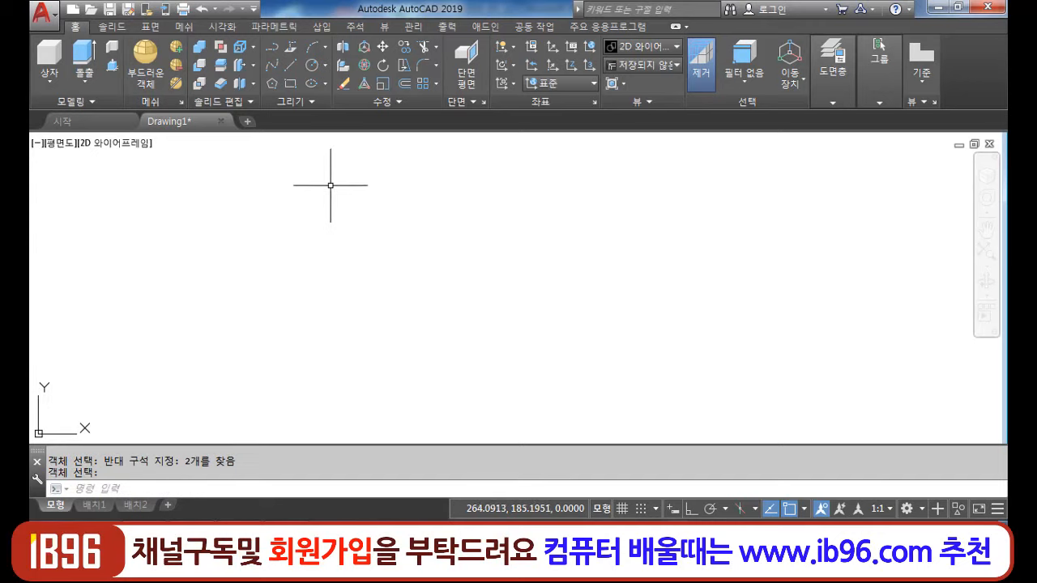
- Draw a new freehand rectangle in the empty plan view as a 2D comparison shape
{"action": "left_click", "coordinate": [289, 83]}
{"action": "left_click", "coordinate": [306, 245]}
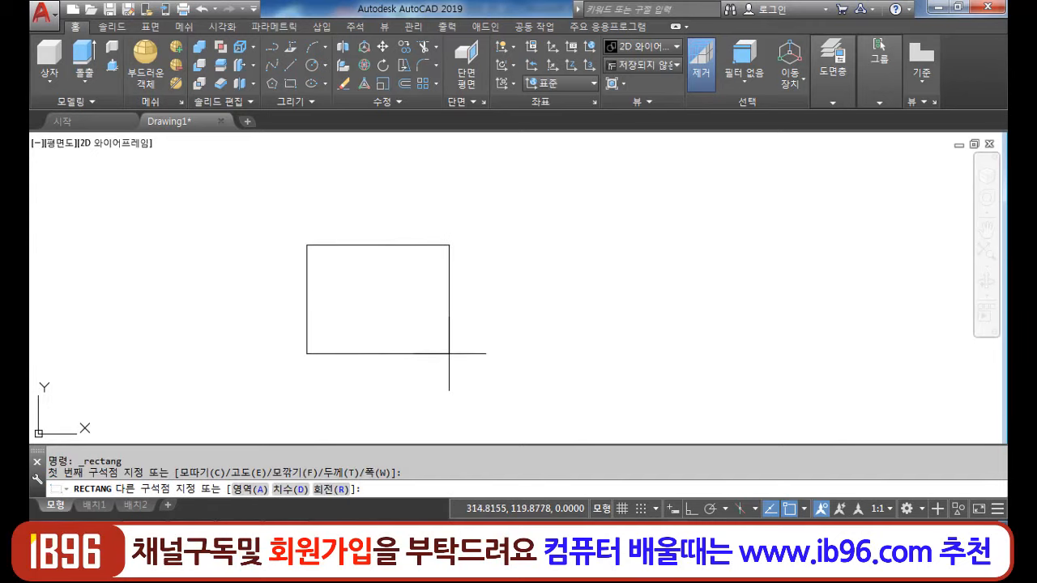
{"action": "left_click", "coordinate": [449, 354]}
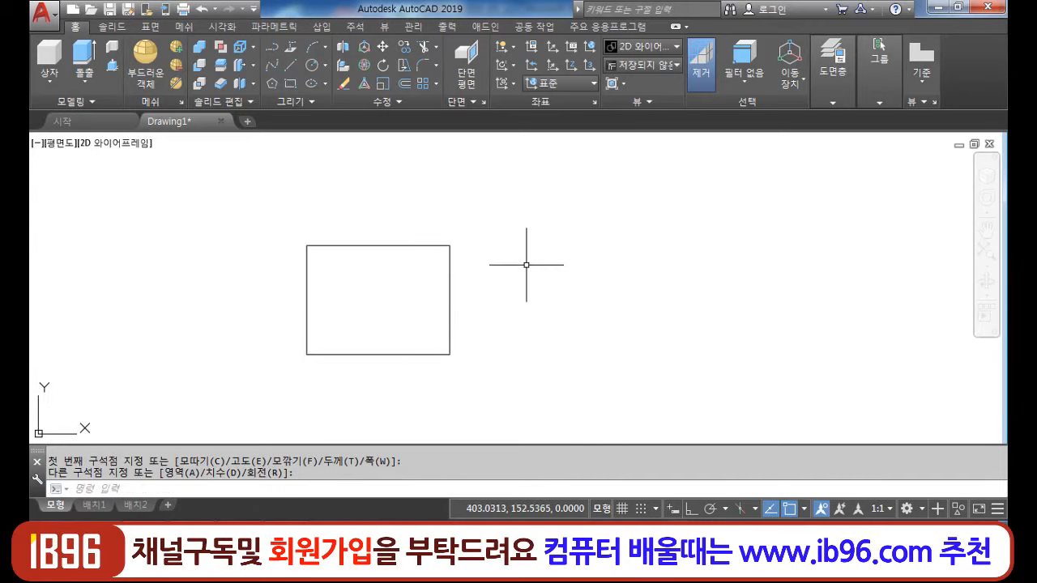
- Create a solid box with a freehand base beside the rectangle and a height of 100
{"action": "left_click", "coordinate": [49, 59]}
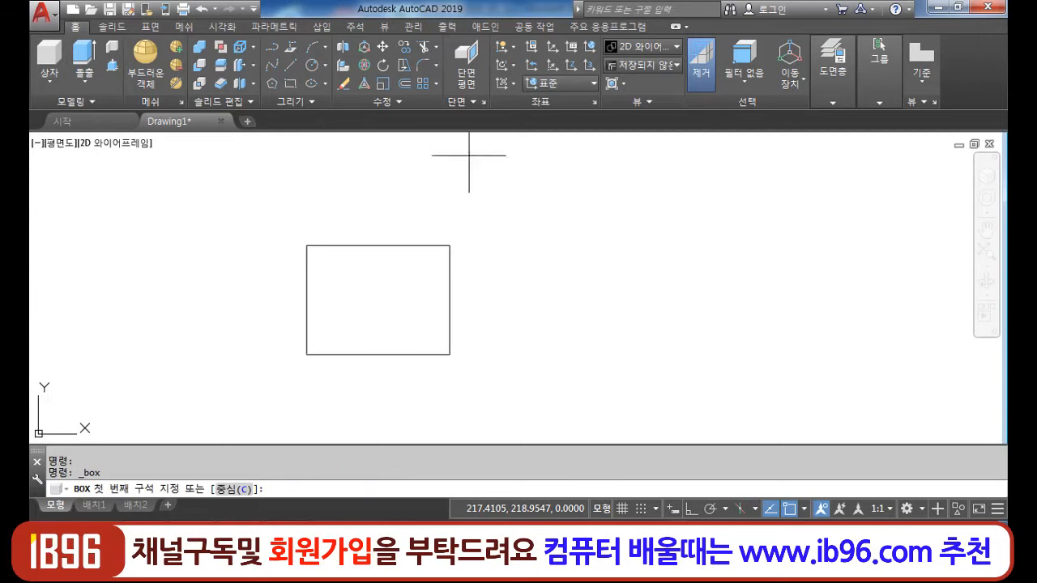
{"action": "left_click", "coordinate": [586, 241]}
{"action": "left_click", "coordinate": [694, 351]}
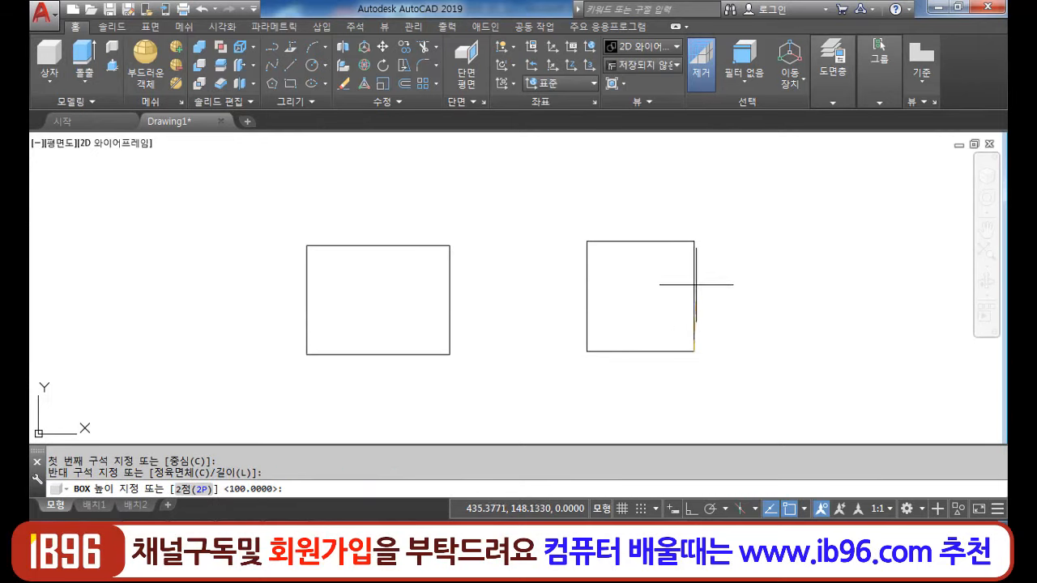
{"action": "left_click", "coordinate": [663, 321]}
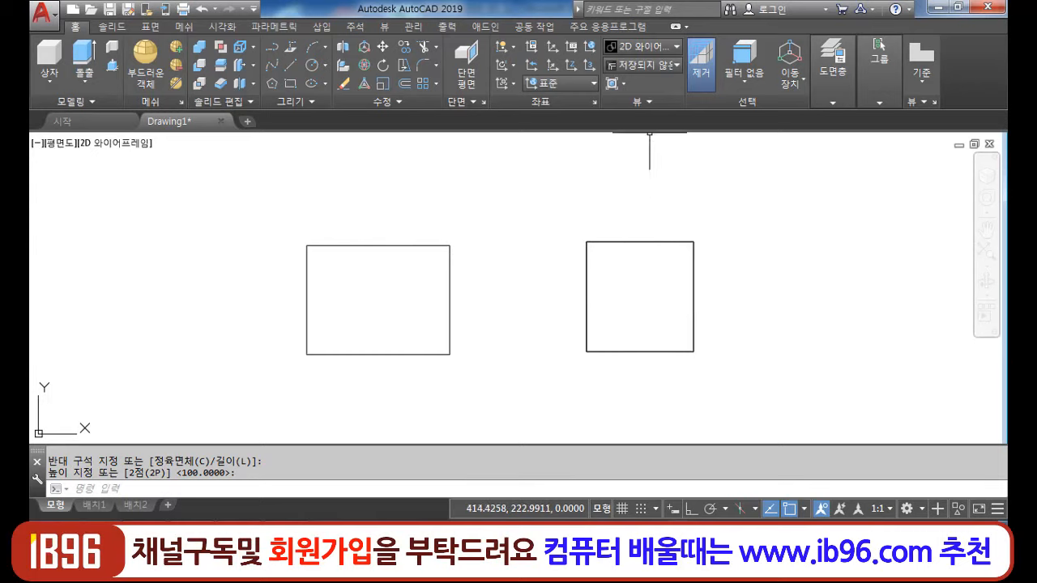
- Switch to the southeast isometric view (남동 등각투영) and remove the box's hidden lines with the HIDE command
{"action": "left_click", "coordinate": [642, 64]}
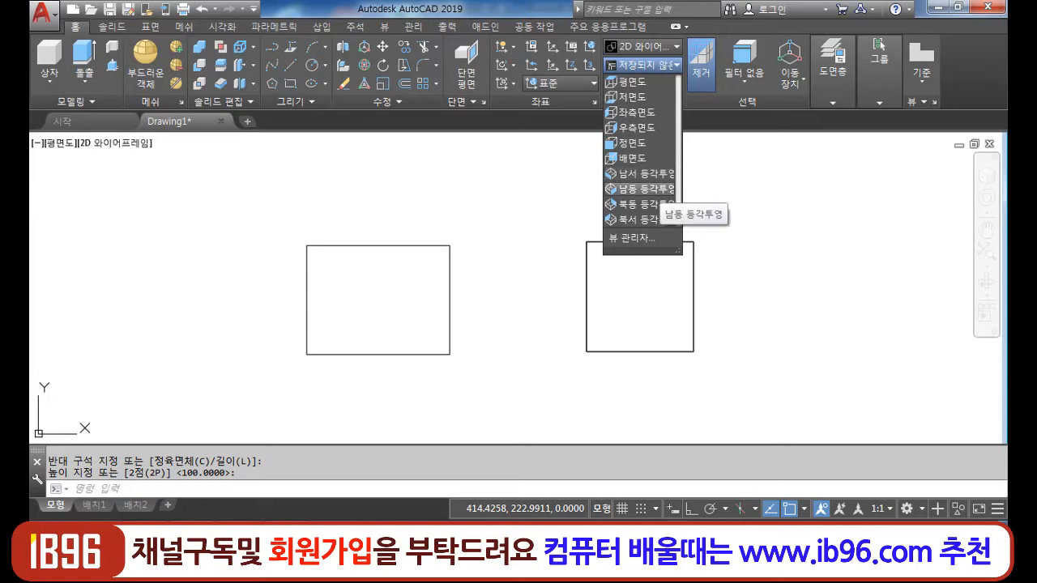
{"action": "left_click", "coordinate": [644, 188]}
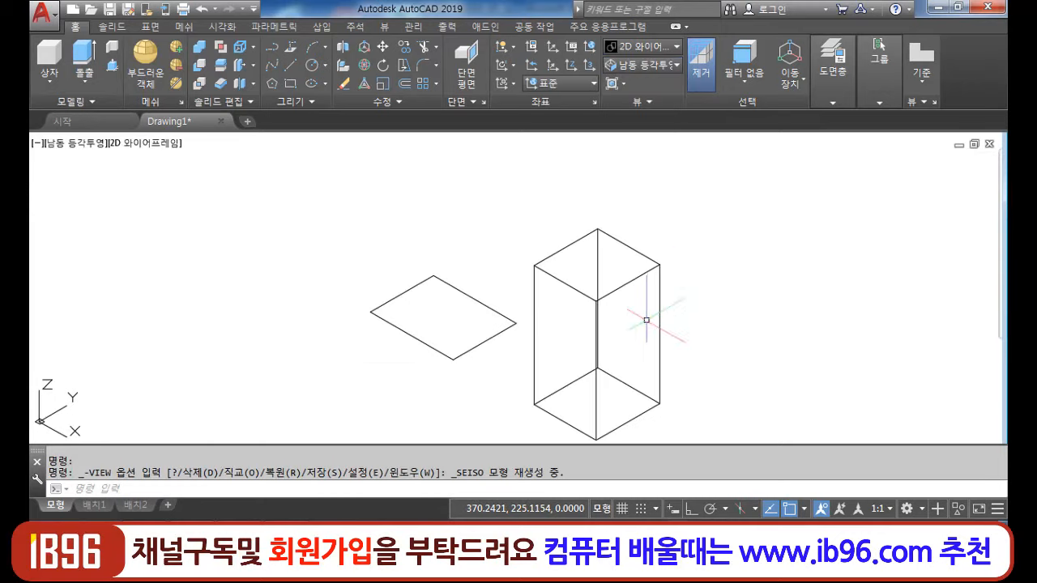
{"action": "scroll", "coordinate": [648, 297], "scroll_direction": "down", "scroll_amount": 3}
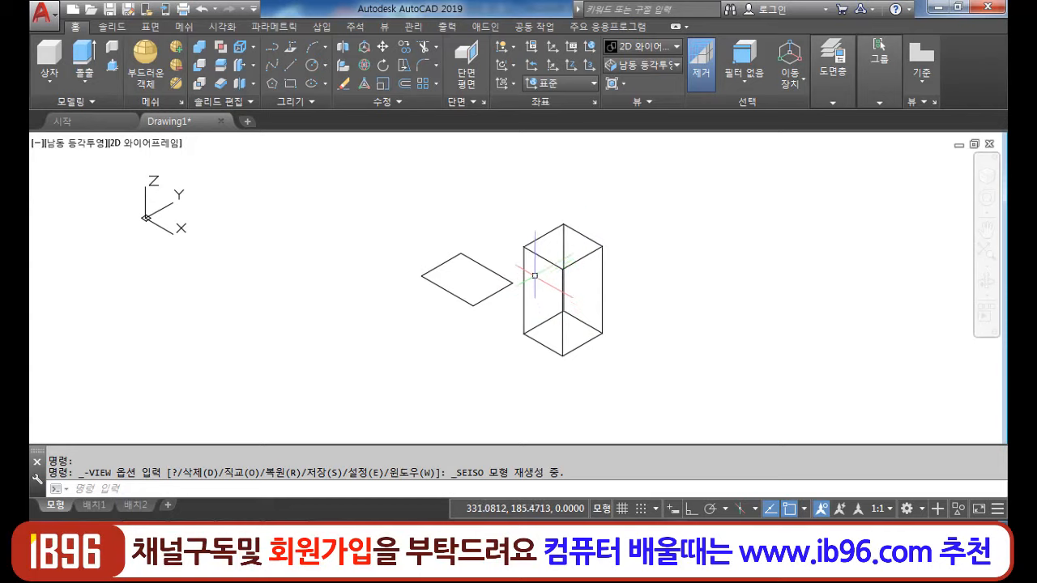
{"action": "type", "text": "hi"}
{"action": "key", "text": "Return"}
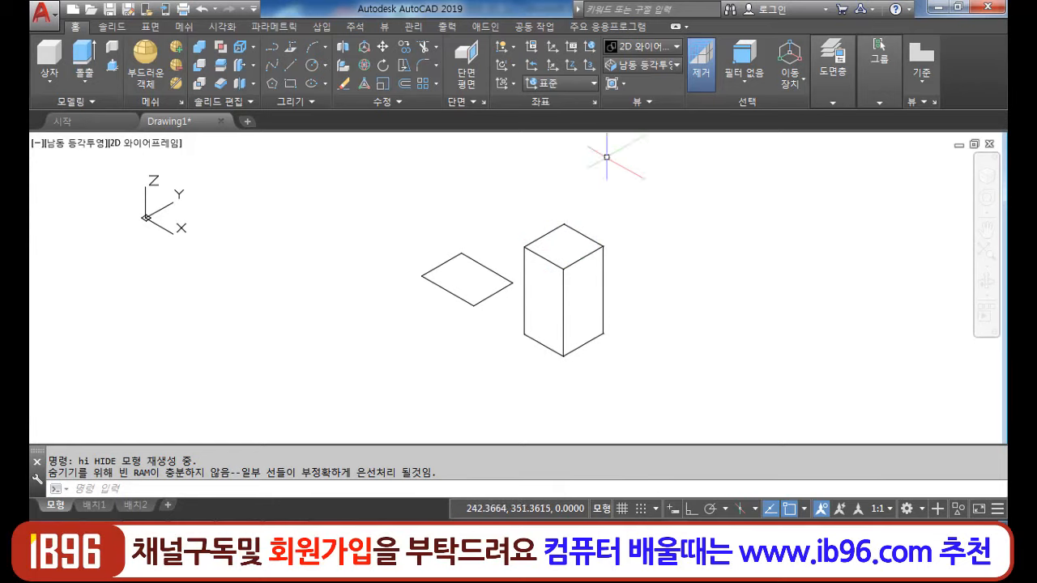
- View the rectangle and box from the top (평면도) and return to the southeast isometric view (남동 등각투영)
{"action": "left_click", "coordinate": [644, 65]}
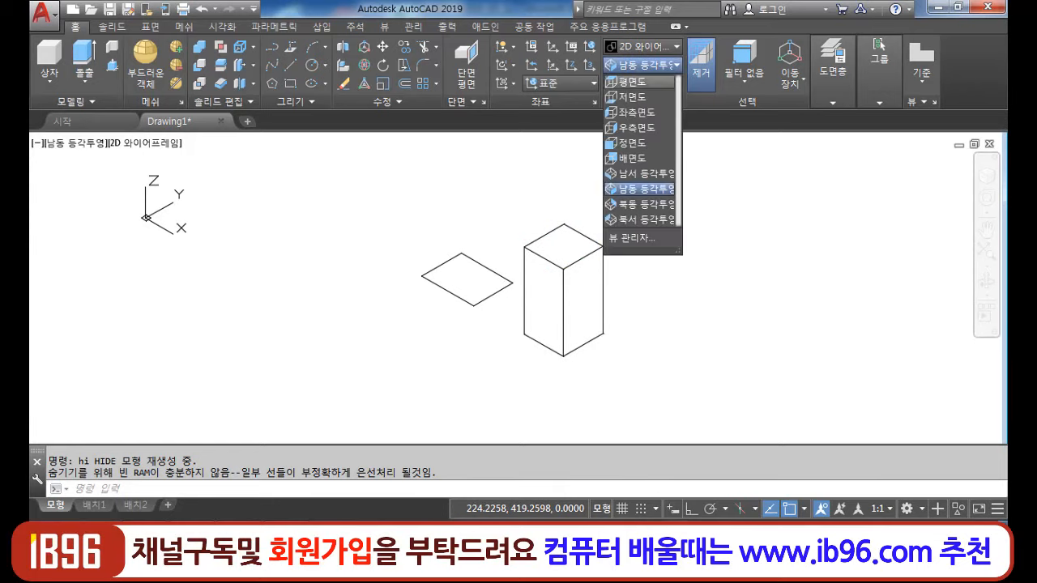
{"action": "left_click", "coordinate": [640, 82]}
{"action": "scroll", "coordinate": [653, 262], "scroll_direction": "down", "scroll_amount": 2}
{"action": "middle_click_drag", "start_coordinate": [653, 262], "coordinate": [595, 273]}
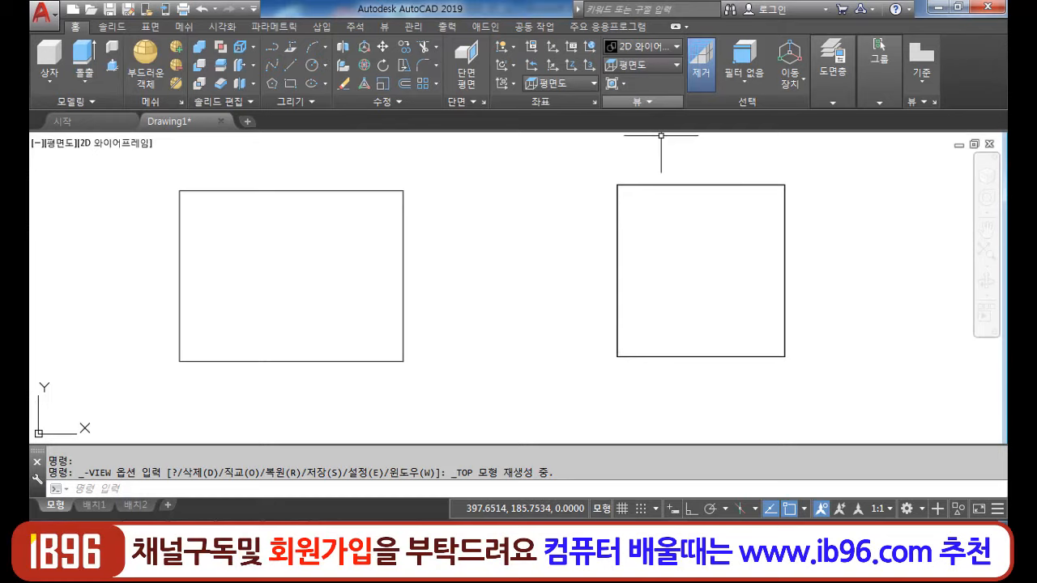
{"action": "left_click", "coordinate": [644, 65]}
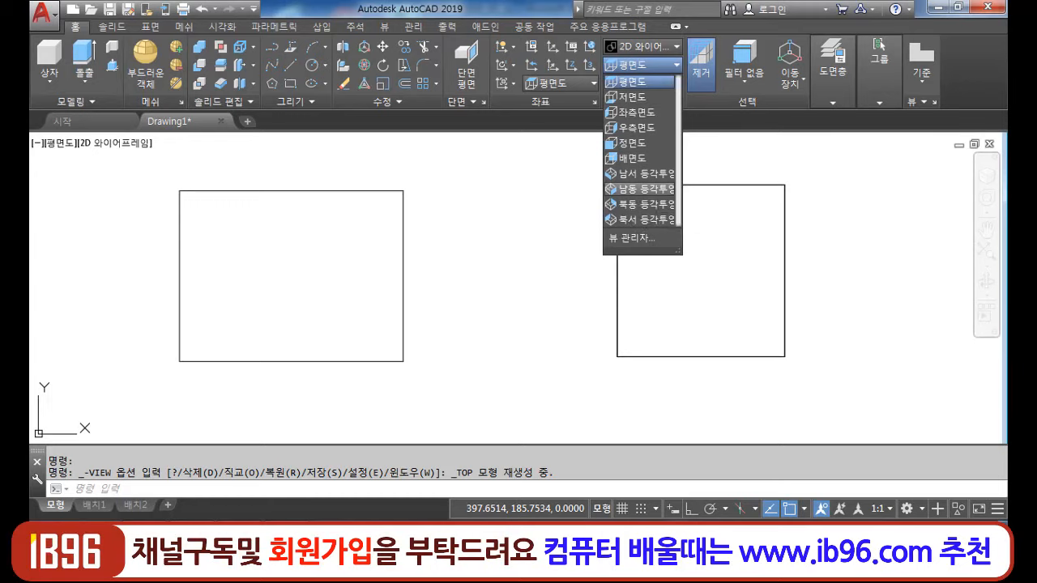
{"action": "left_click", "coordinate": [636, 189]}
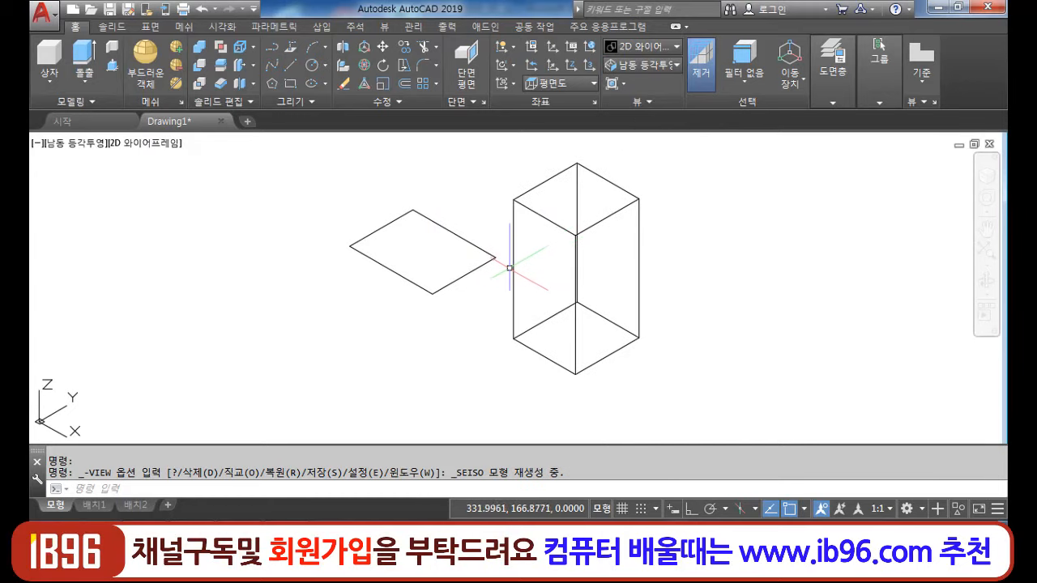
- Erase the flat rectangle and keep only the solid box
{"action": "type", "text": "e"}
{"action": "key", "text": "Return"}
{"action": "left_click", "coordinate": [470, 255]}
{"action": "left_click", "coordinate": [432, 301]}
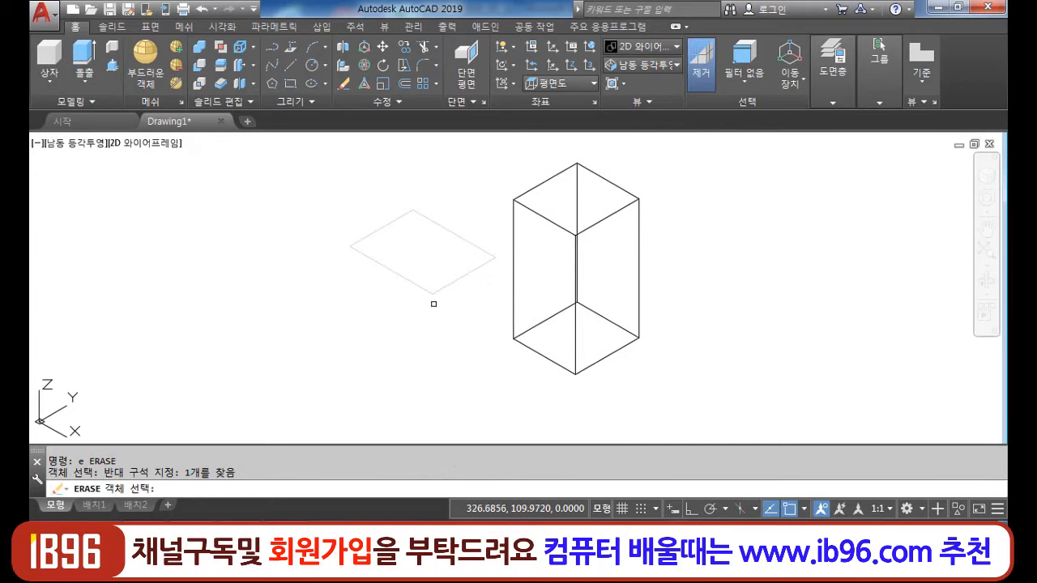
{"action": "key", "text": "Return"}
{"action": "middle_click_drag", "start_coordinate": [483, 294], "coordinate": [378, 321]}
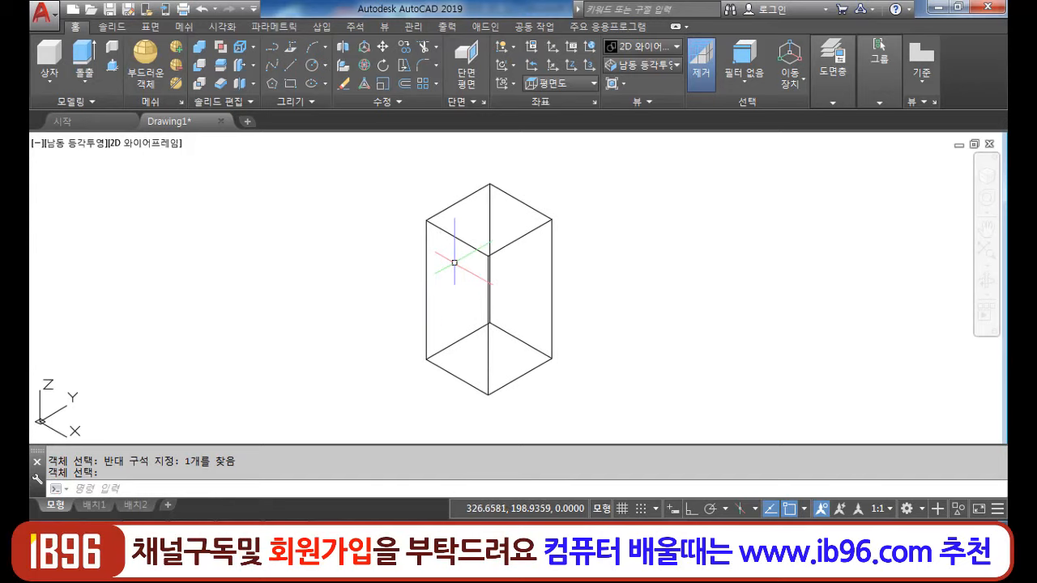
- Shorten the box to about half its height by moving its upper height grip down, and deselect it
{"action": "left_click", "coordinate": [545, 214]}
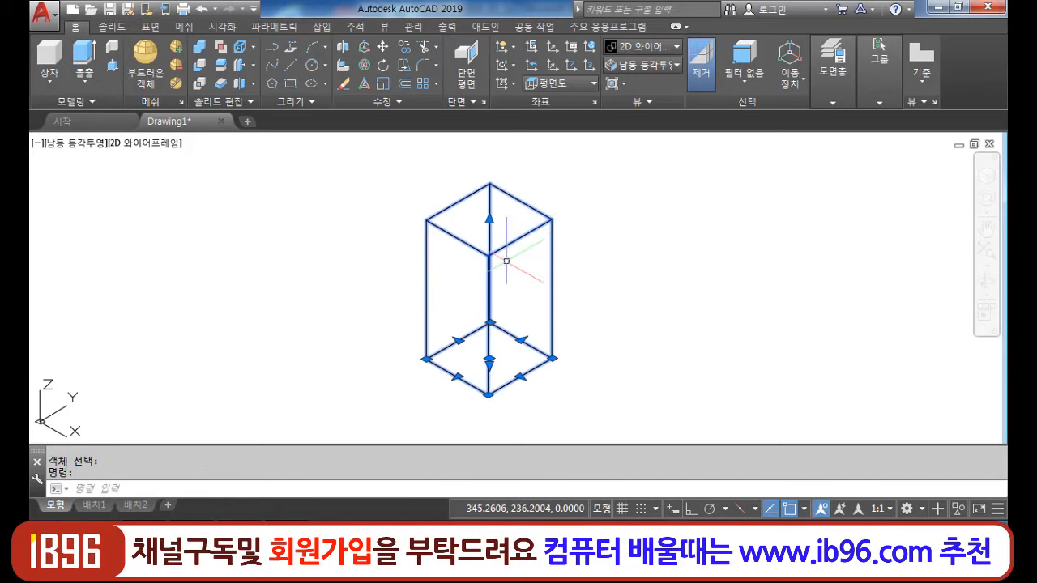
{"action": "left_click", "coordinate": [488, 219]}
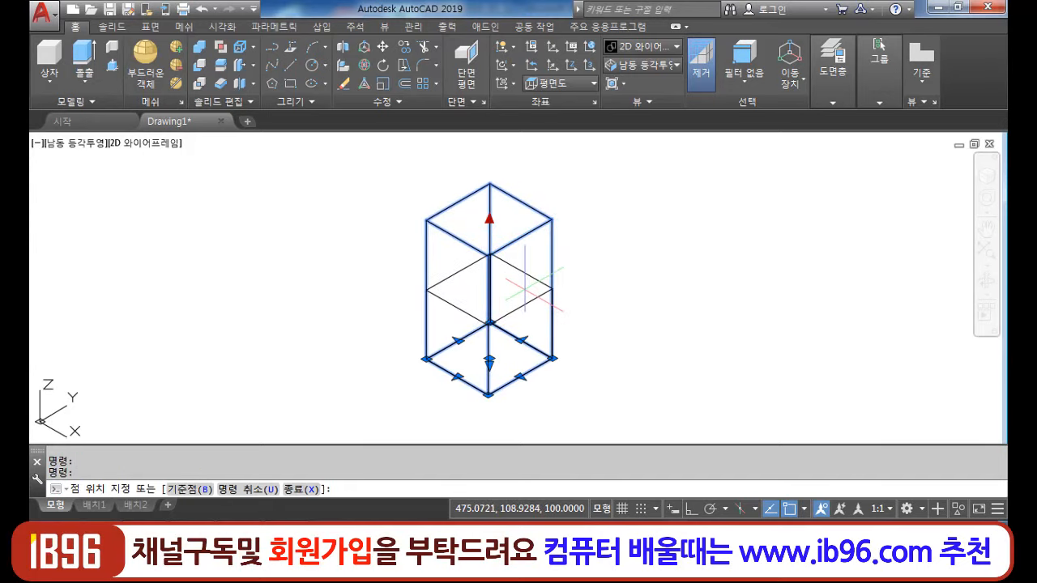
{"action": "scroll", "coordinate": [561, 298], "scroll_direction": "up", "scroll_amount": 2}
{"action": "middle_click_drag", "start_coordinate": [558, 348], "coordinate": [616, 289]}
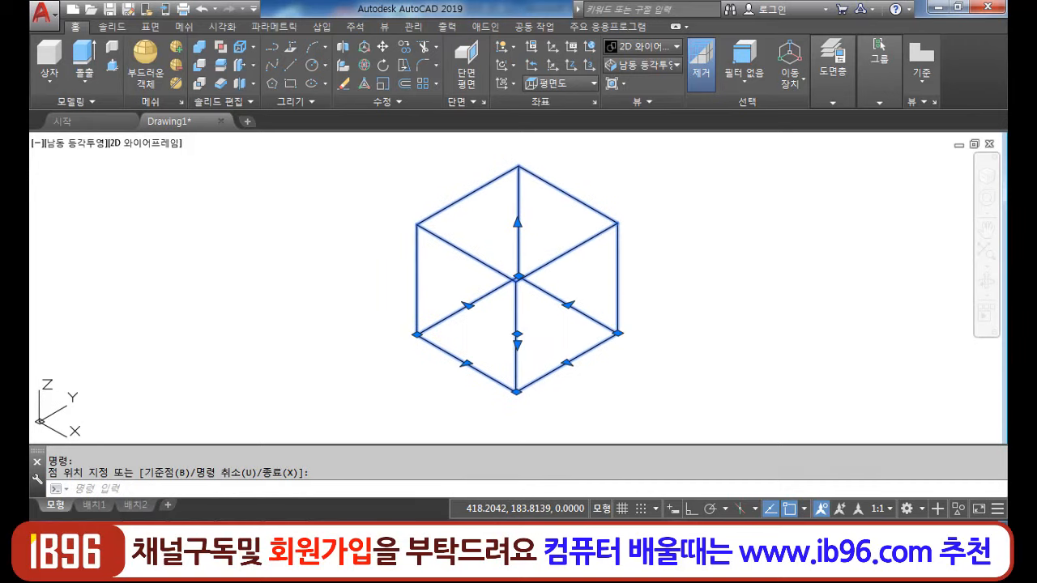
{"action": "key", "text": "Escape"}
- Display the box with its hidden lines removed, and regenerate the model to restore the wireframe display
{"action": "type", "text": "hi"}
{"action": "key", "text": "Return"}
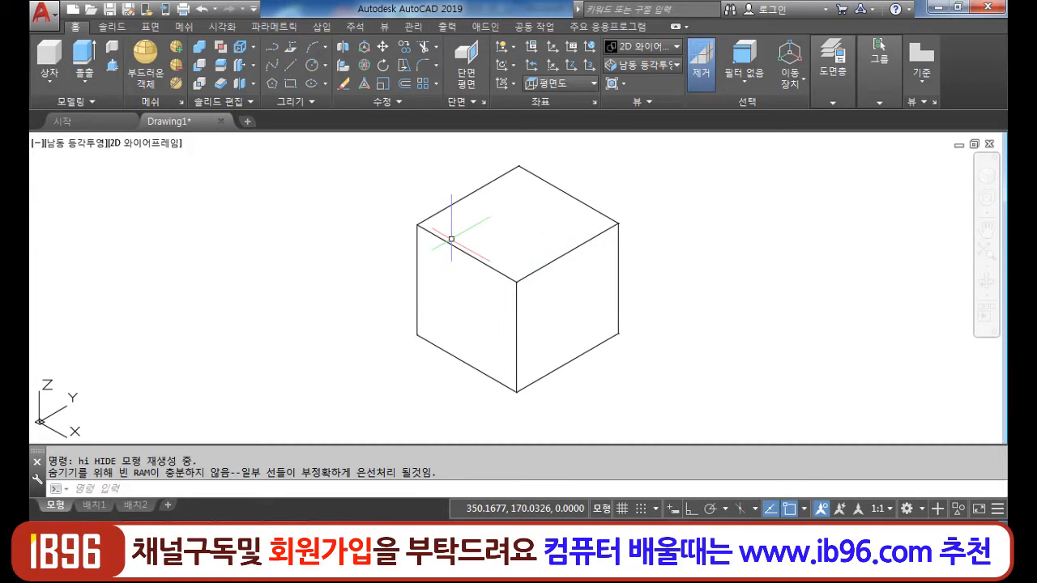
{"action": "type", "text": "e"}
{"action": "key", "text": "Escape"}
{"action": "key", "text": "Escape"}
{"action": "type", "text": "rege"}
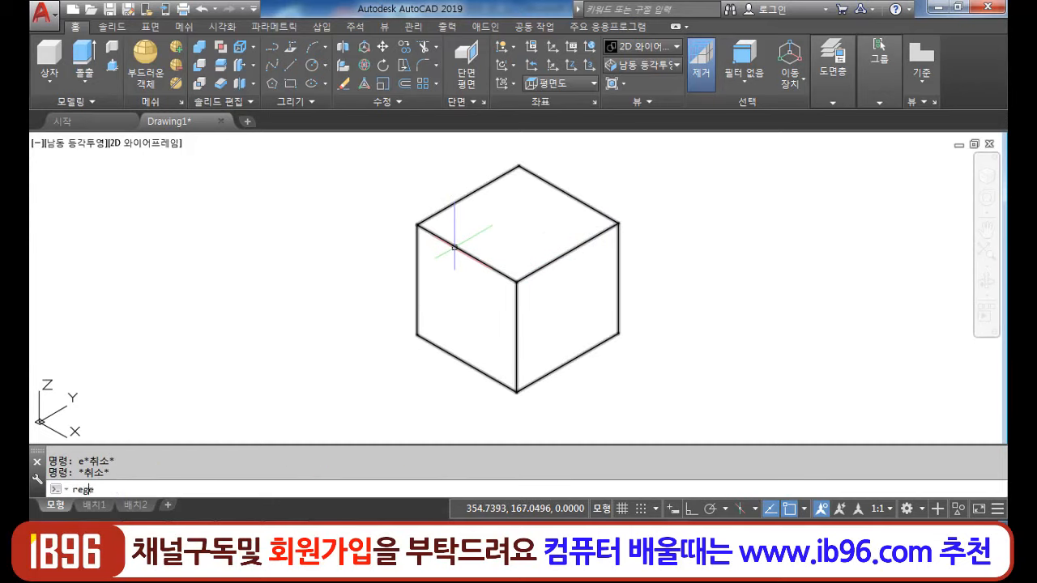
{"action": "key", "text": "Return"}
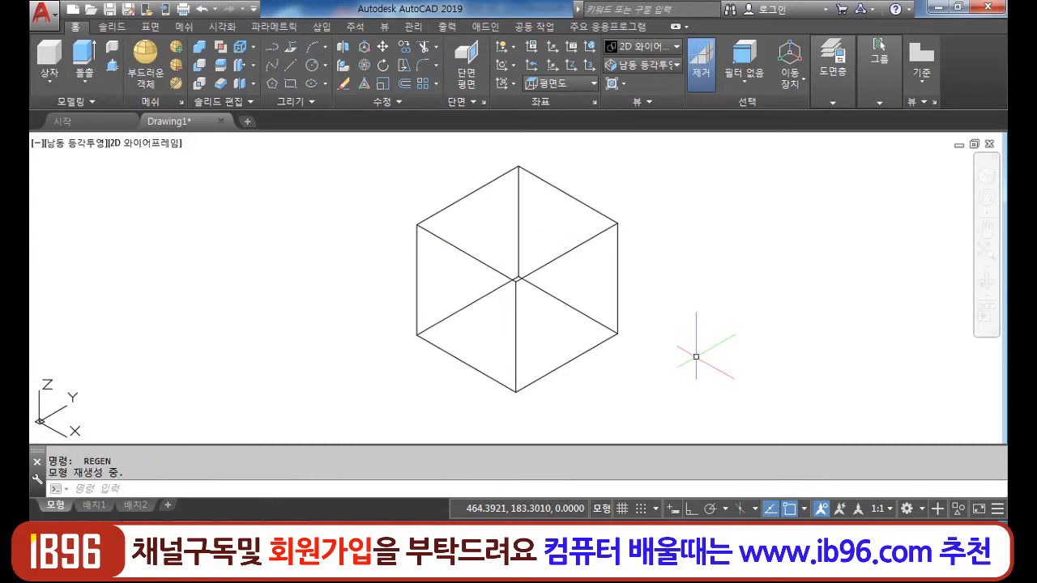
- Model a cylinder about 12.6 in radius and 28.1 high, centred on the midpoint of the box's lower front-right edge
{"action": "left_click", "coordinate": [48, 73]}
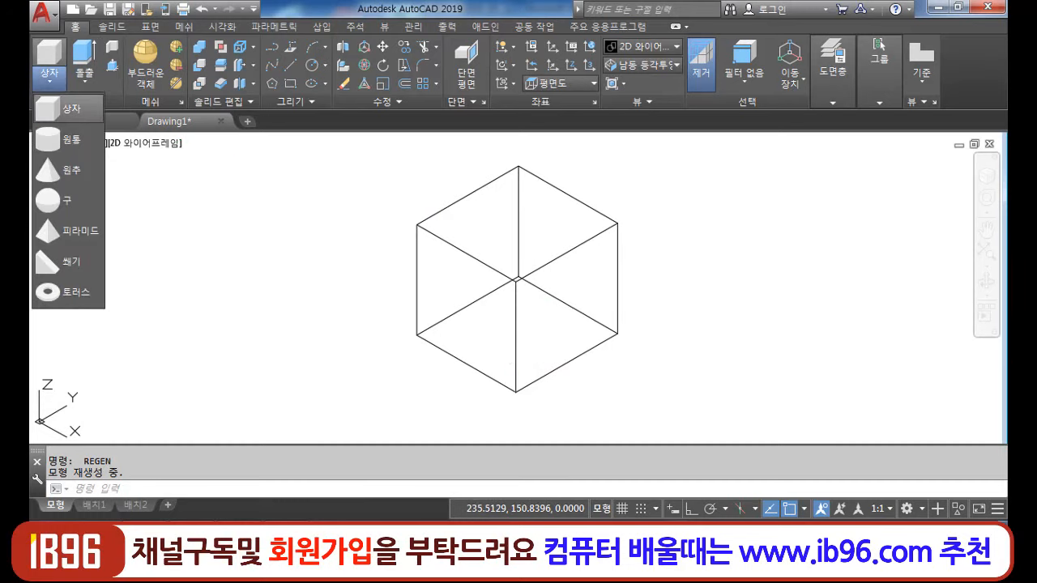
{"action": "left_click", "coordinate": [57, 139]}
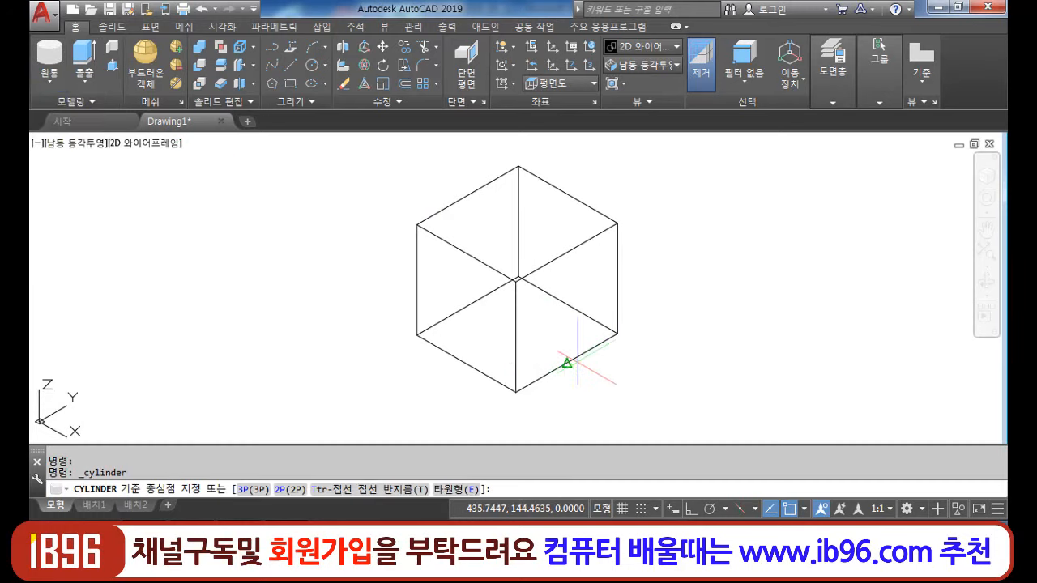
{"action": "left_click", "coordinate": [567, 363]}
{"action": "left_click", "coordinate": [601, 363]}
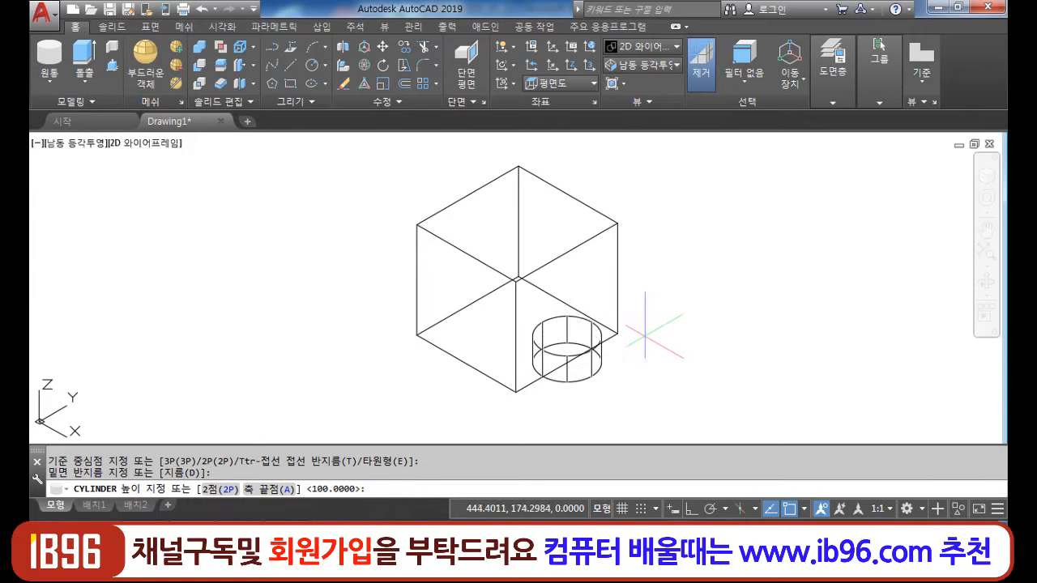
{"action": "left_click", "coordinate": [669, 298]}
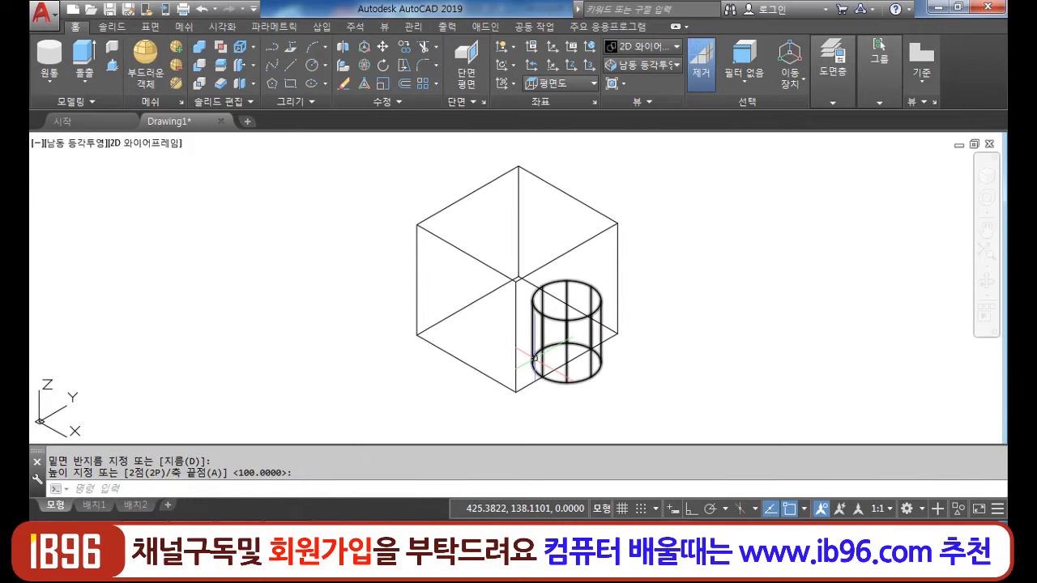
- Model a sphere about 10.5 in radius, centred on the midpoint of the box's lower front-left edge
{"action": "left_click", "coordinate": [50, 81]}
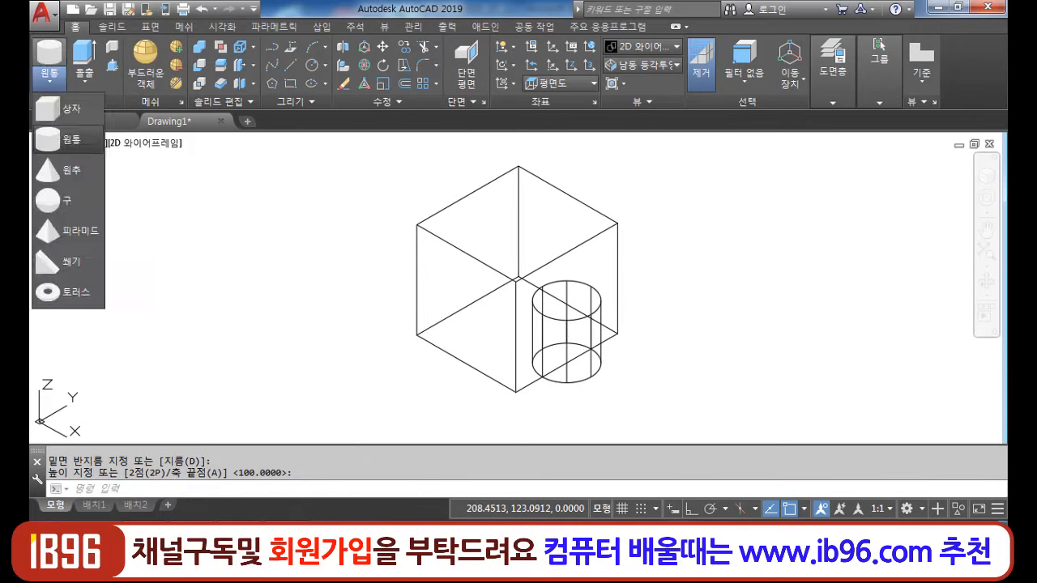
{"action": "left_click", "coordinate": [49, 201]}
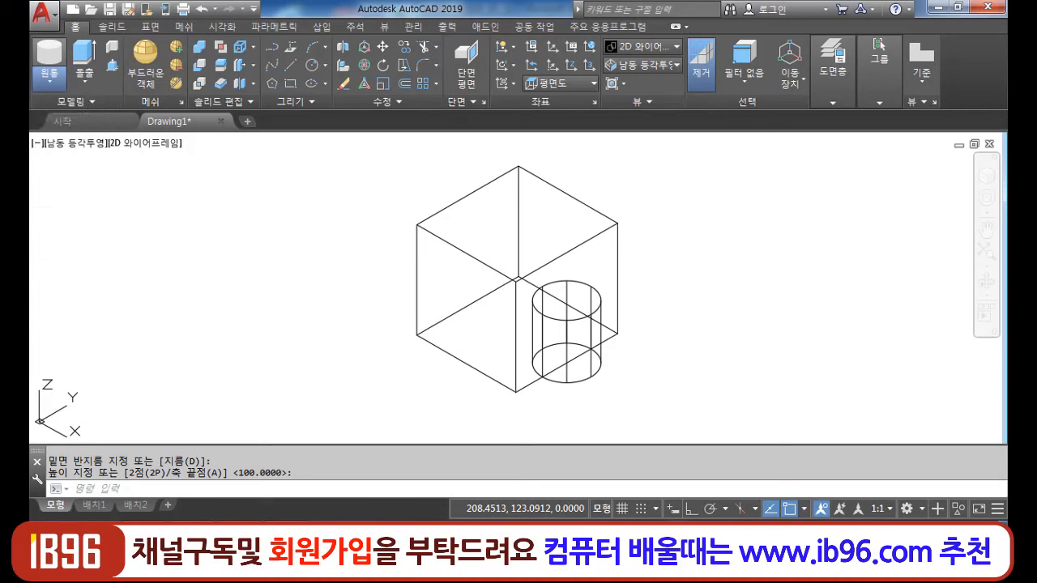
{"action": "left_click", "coordinate": [467, 364]}
{"action": "key", "text": "Return"}
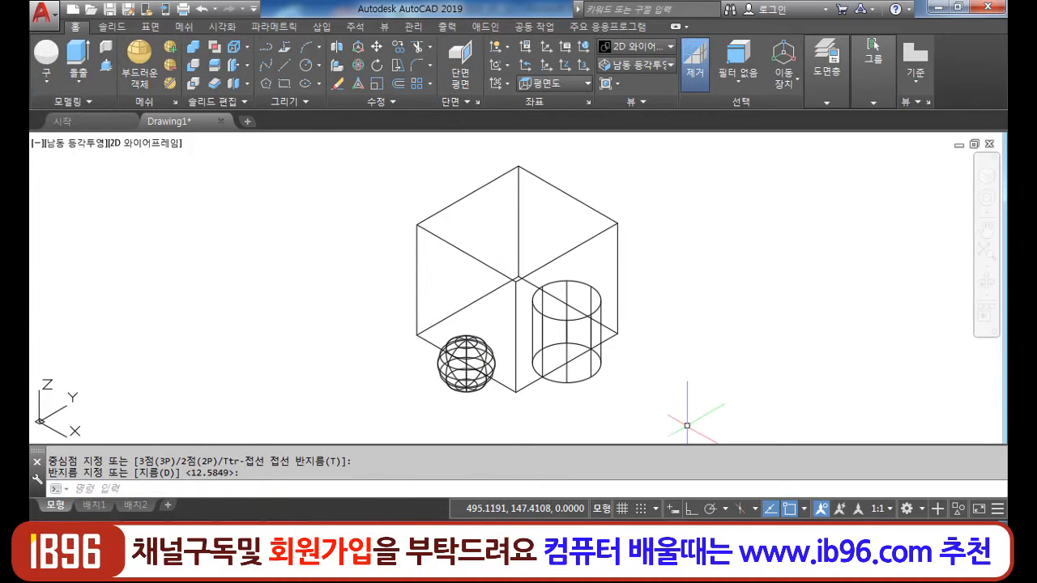
- Set the cylinder's colour to red (빨간색) in its properties and deselect it
{"action": "left_click", "coordinate": [600, 374]}
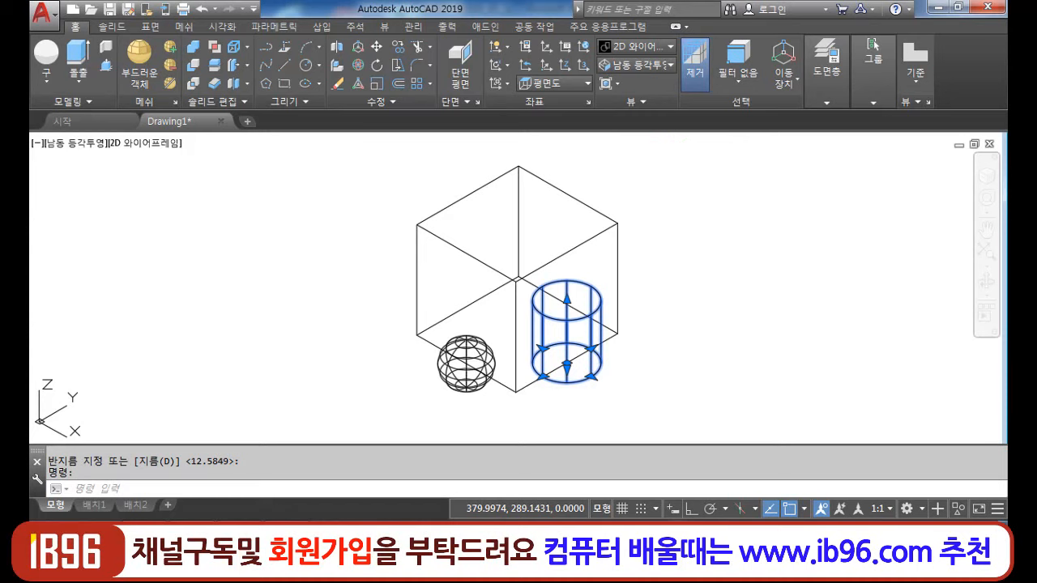
{"action": "key", "text": "ctrl+1"}
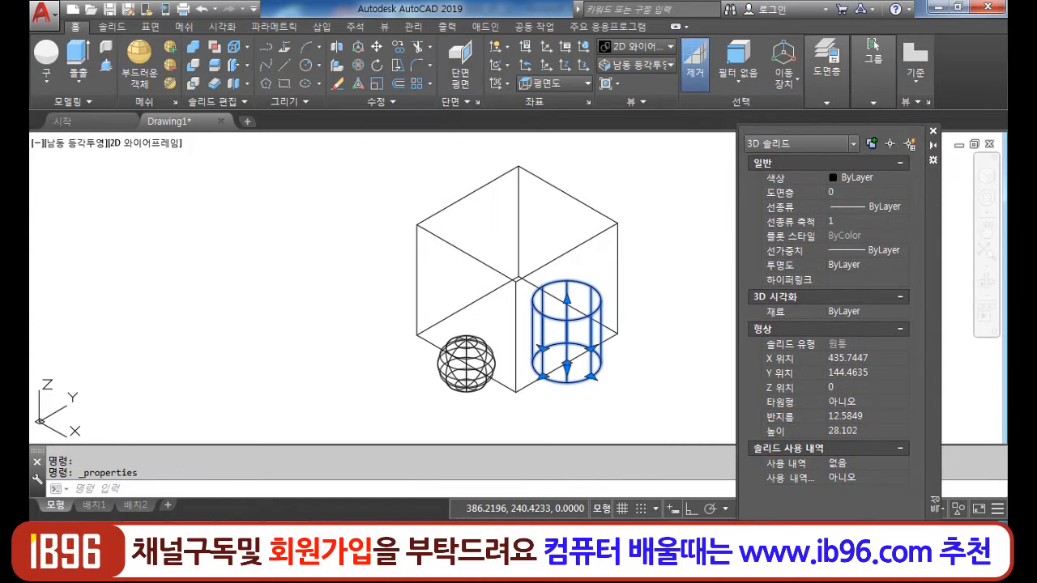
{"action": "left_click", "coordinate": [858, 177]}
{"action": "left_click", "coordinate": [902, 177]}
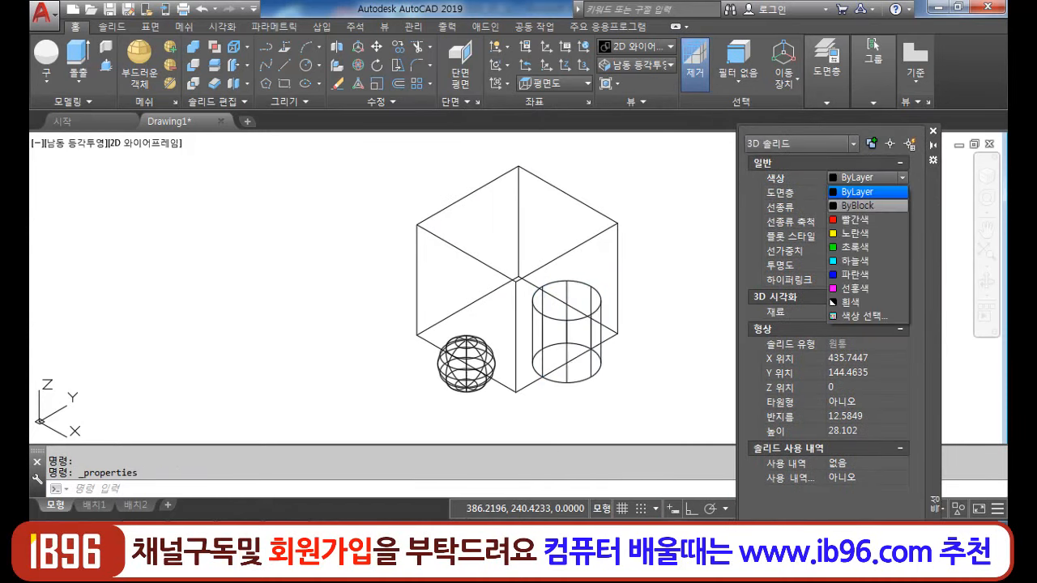
{"action": "left_click", "coordinate": [850, 206]}
{"action": "left_click", "coordinate": [566, 332]}
{"action": "left_click", "coordinate": [466, 363]}
{"action": "key", "text": "Escape"}
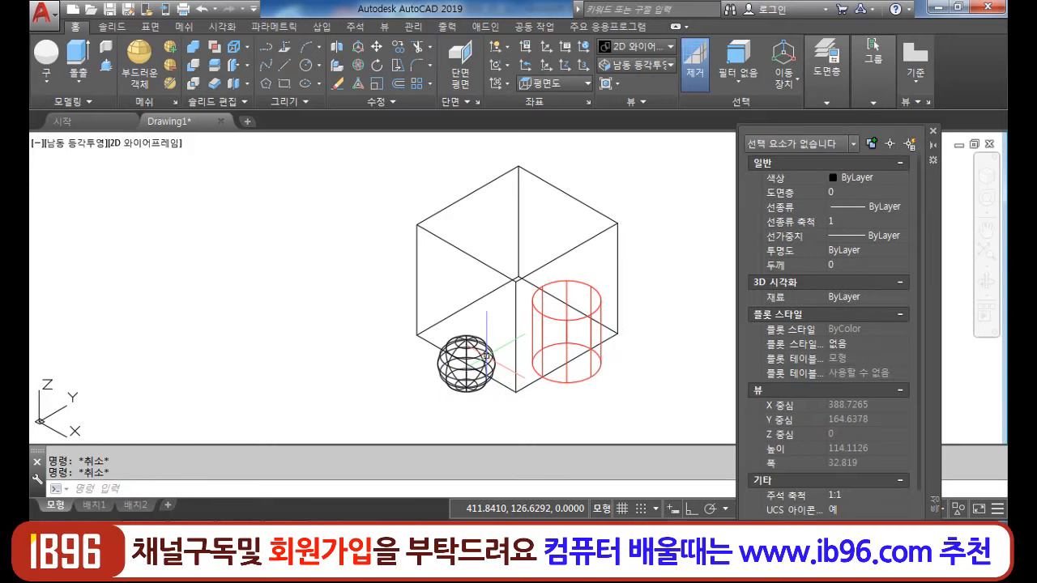
- Set the sphere's colour to blue (파란색) and display the model with its hidden lines removed
{"action": "left_click", "coordinate": [466, 363]}
{"action": "left_click", "coordinate": [859, 178]}
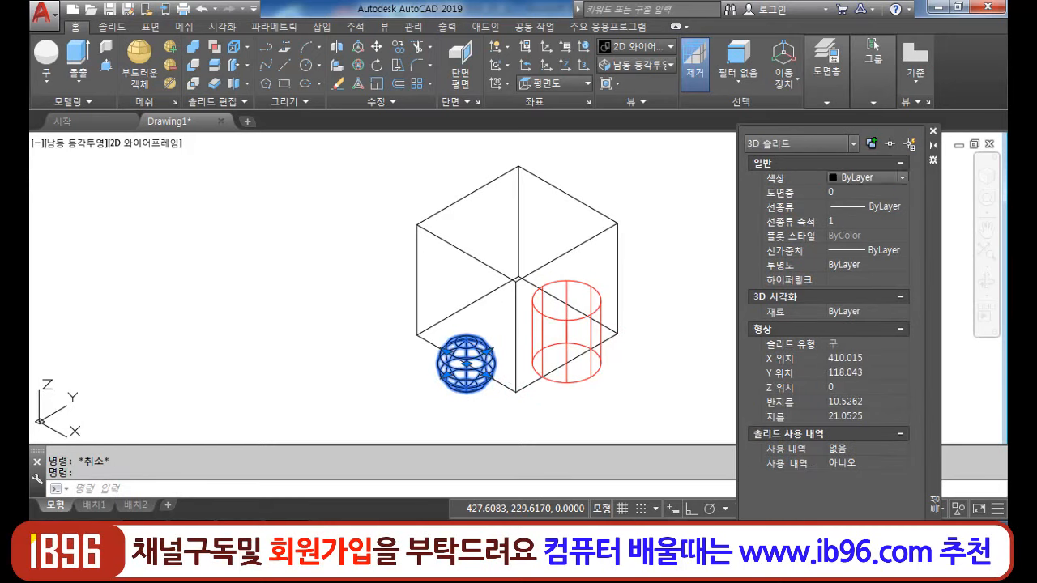
{"action": "left_click", "coordinate": [903, 177]}
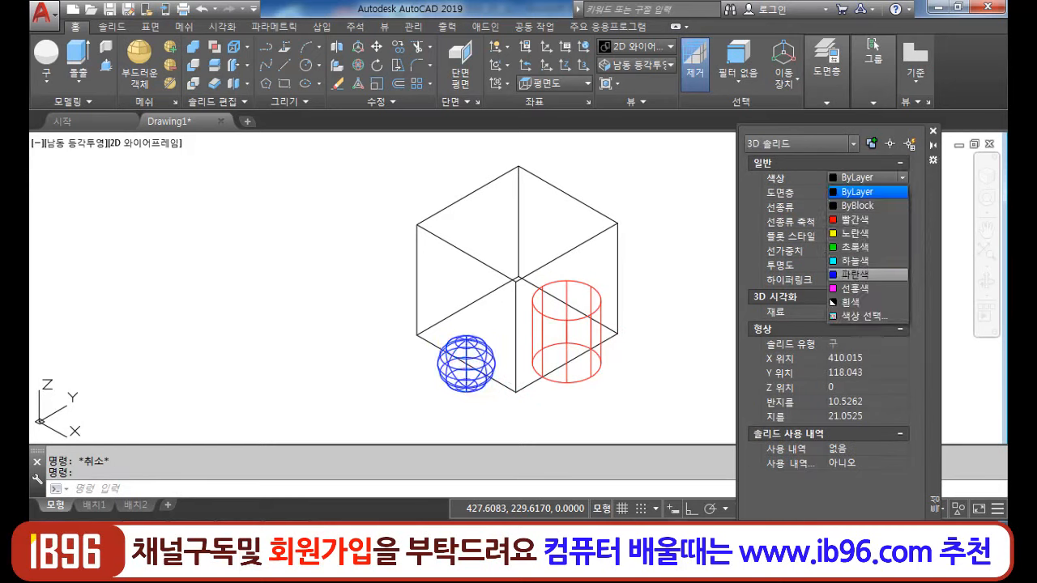
{"action": "left_click", "coordinate": [858, 275]}
{"action": "left_click", "coordinate": [932, 130]}
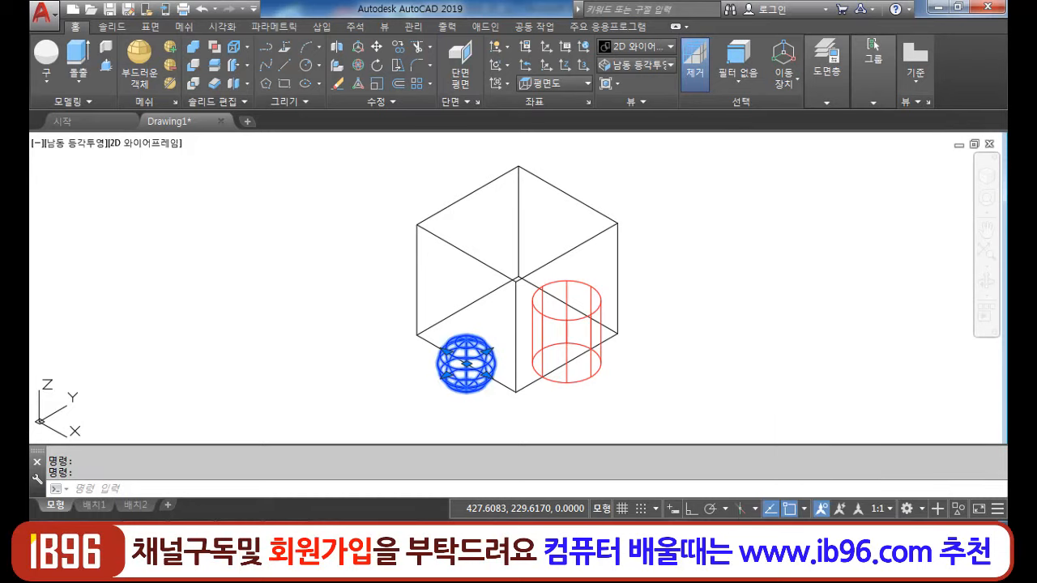
{"action": "key", "text": "Escape"}
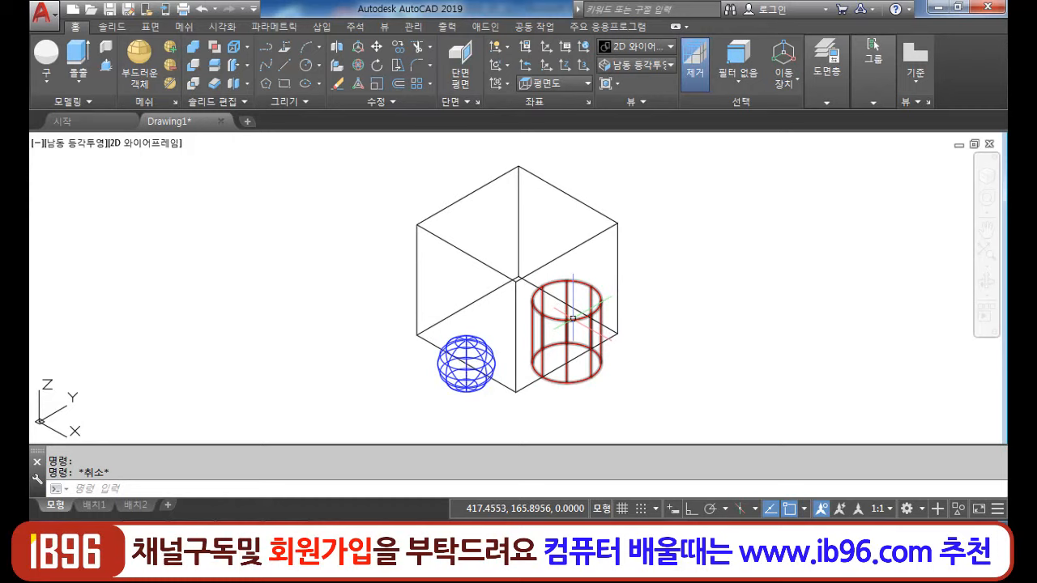
{"action": "type", "text": "hi"}
{"action": "key", "text": "Return"}
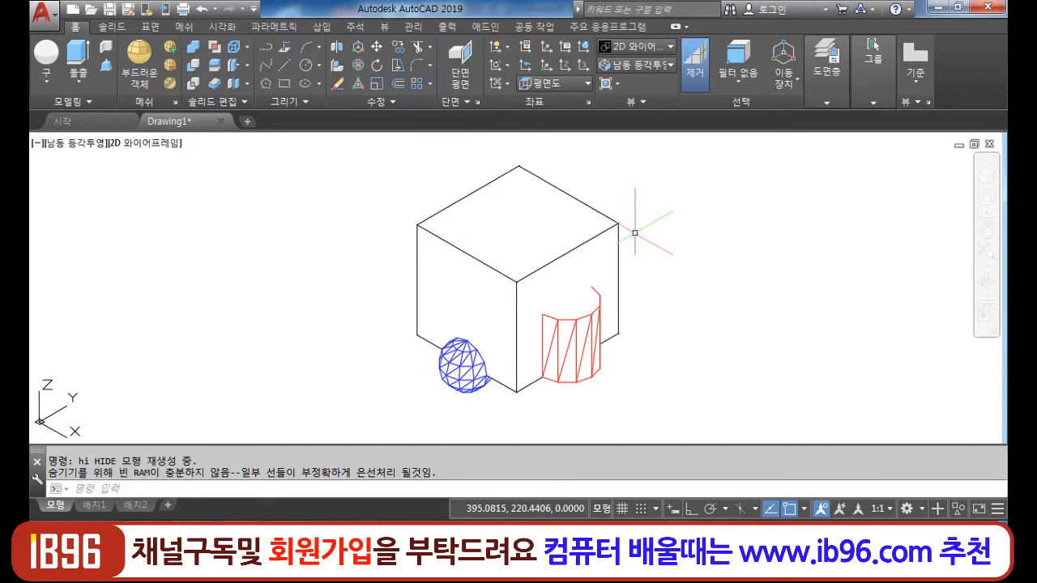
- Draw a diagonal line across the box's top face and model a sphere about 13.4 in radius centred on its midpoint
{"action": "type", "text": "l"}
{"action": "key", "text": "Return"}
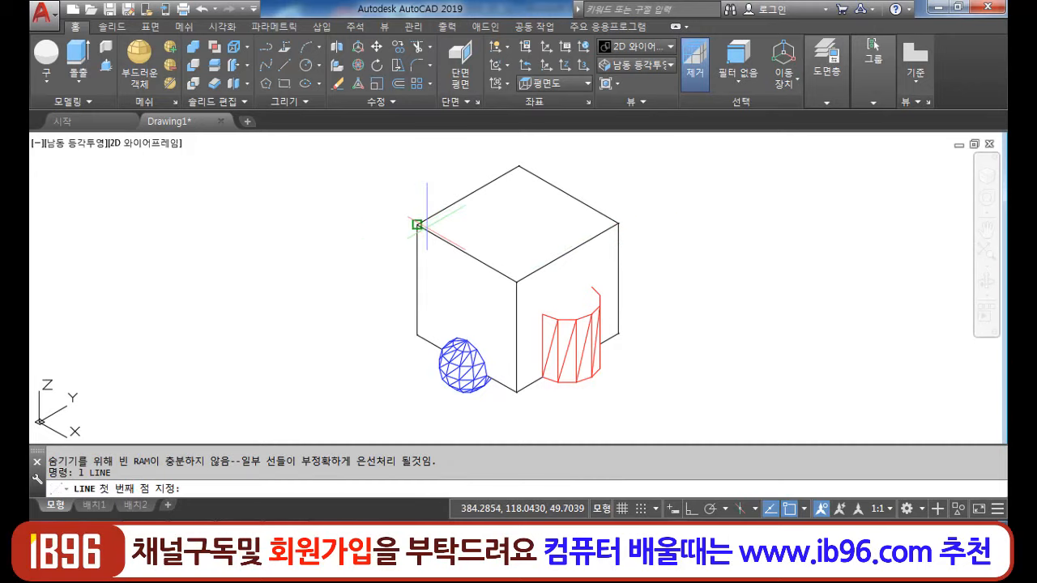
{"action": "left_click", "coordinate": [417, 225]}
{"action": "left_click", "coordinate": [618, 223]}
{"action": "key", "text": "Return"}
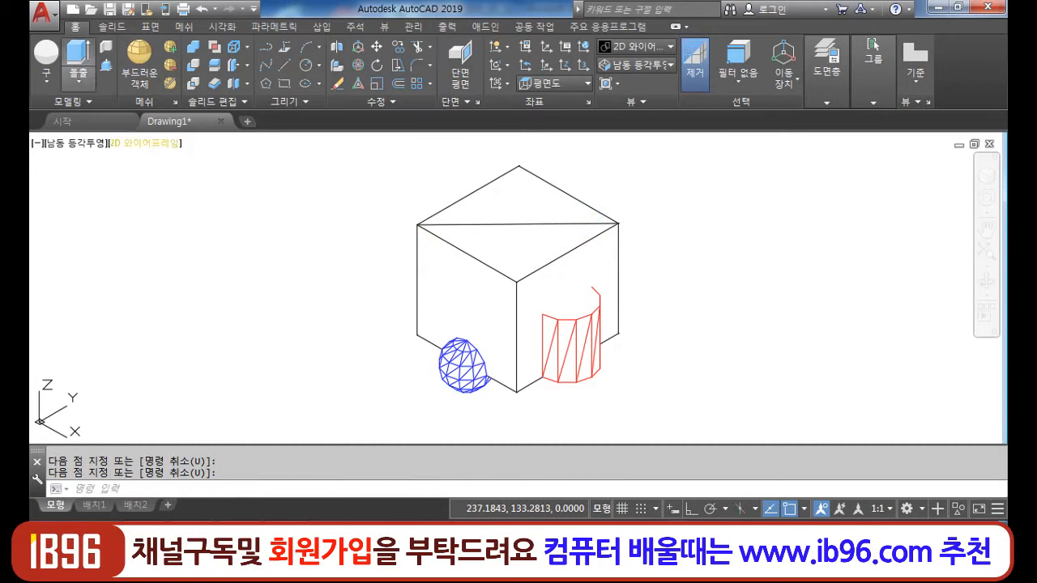
{"action": "left_click", "coordinate": [46, 55]}
{"action": "left_click", "coordinate": [519, 224]}
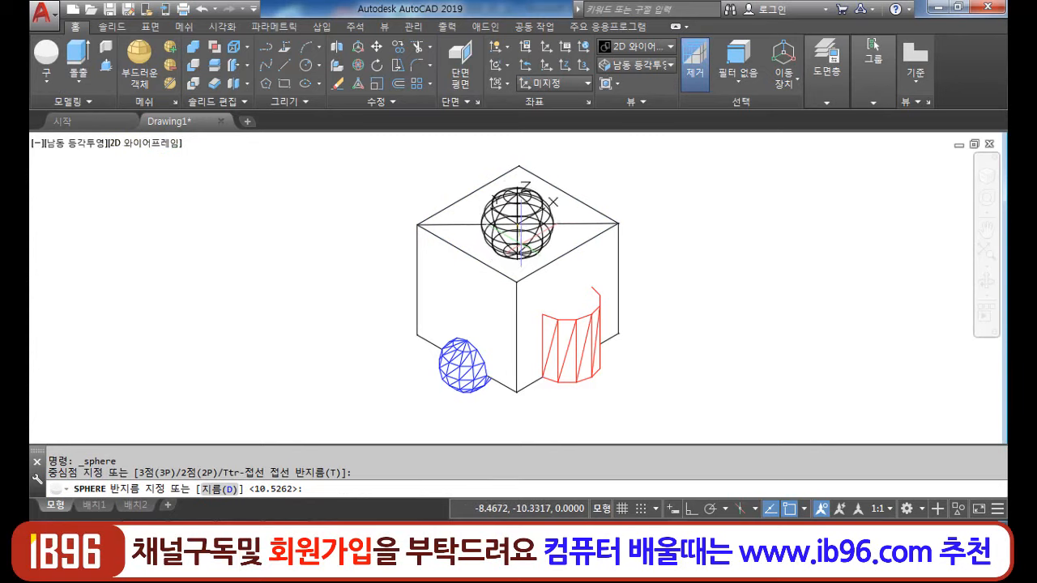
- Erase the diagonal helper line from the box's top face
{"action": "key", "text": "Escape"}
{"action": "key", "text": "Escape"}
{"action": "type", "text": "e"}
{"action": "key", "text": "Return"}
{"action": "left_click", "coordinate": [576, 225]}
{"action": "key", "text": "Return"}
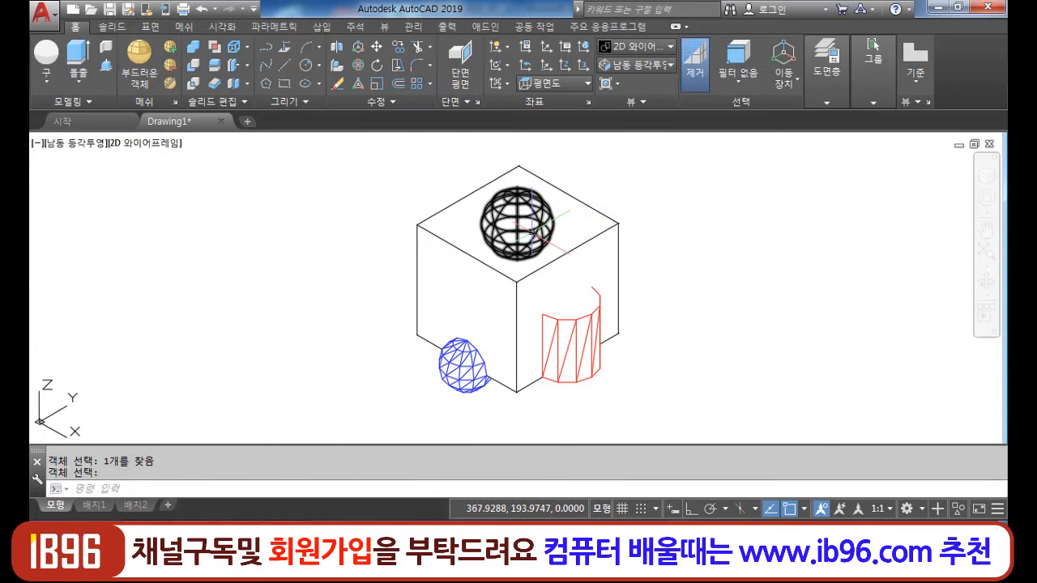
- Set the top sphere's colour to magenta (선홍색) and display the model with hidden lines removed
{"action": "left_click", "coordinate": [537, 231]}
{"action": "key", "text": "ctrl+1"}
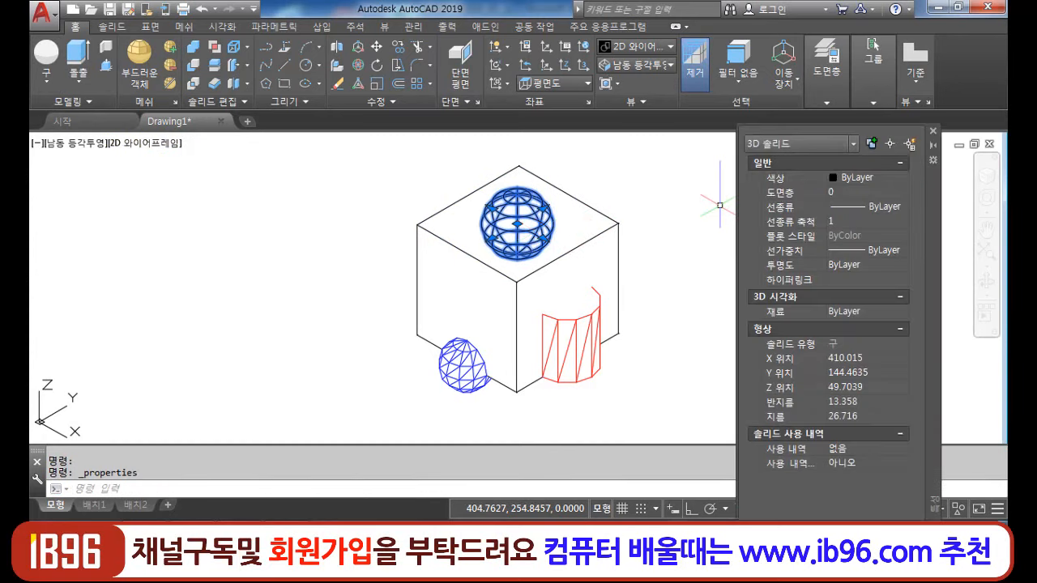
{"action": "left_click", "coordinate": [865, 178]}
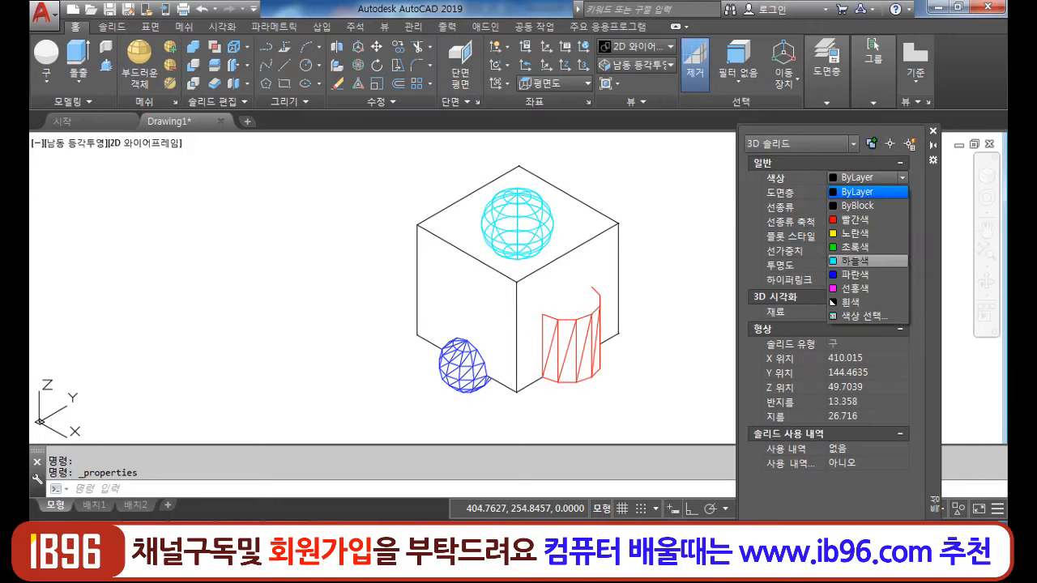
{"action": "left_click", "coordinate": [858, 262]}
{"action": "key", "text": "Escape"}
{"action": "key", "text": "Escape"}
{"action": "type", "text": "hi"}
{"action": "key", "text": "Return"}
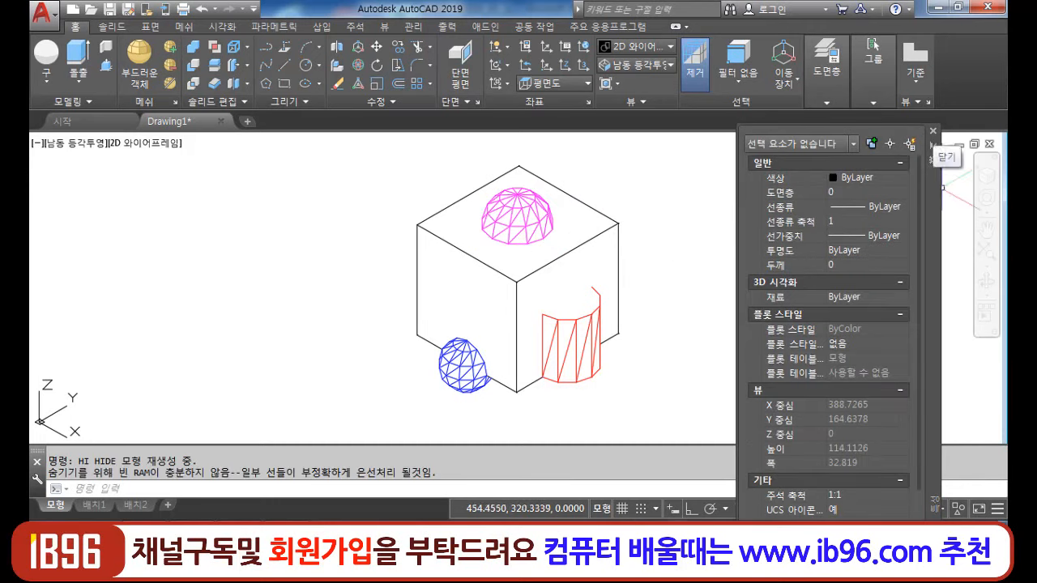
{"action": "left_click", "coordinate": [932, 130]}
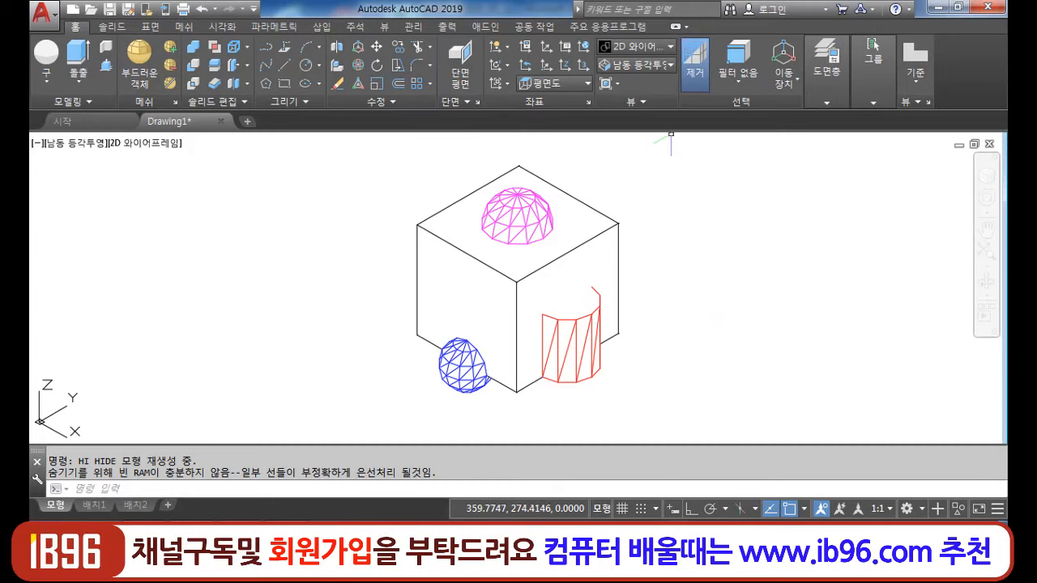
- View the model from the top (평면도) with hidden lines removed
{"action": "left_click", "coordinate": [648, 65]}
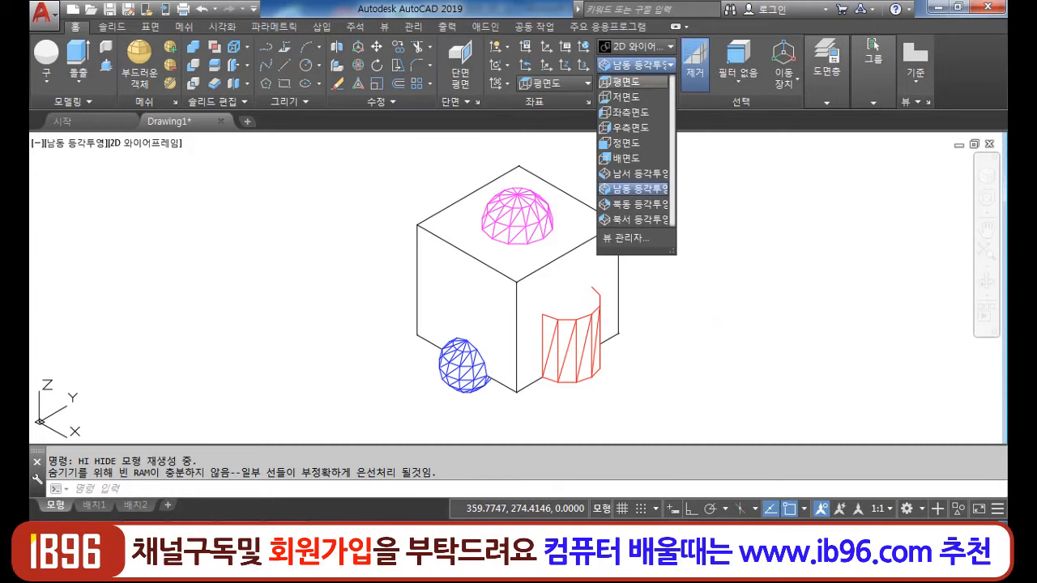
{"action": "left_click", "coordinate": [632, 82]}
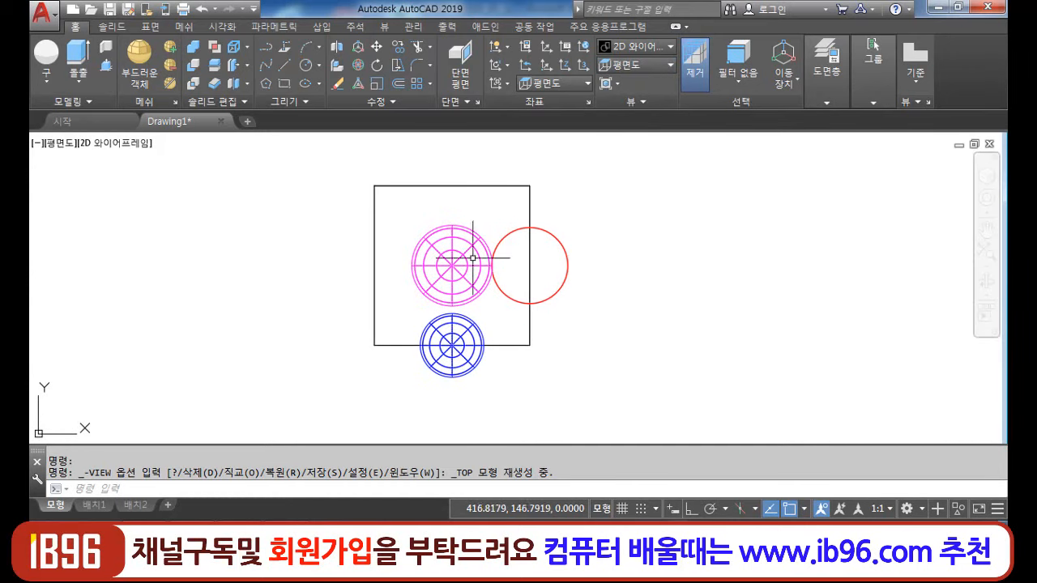
{"action": "type", "text": "hi"}
{"action": "key", "text": "Return"}
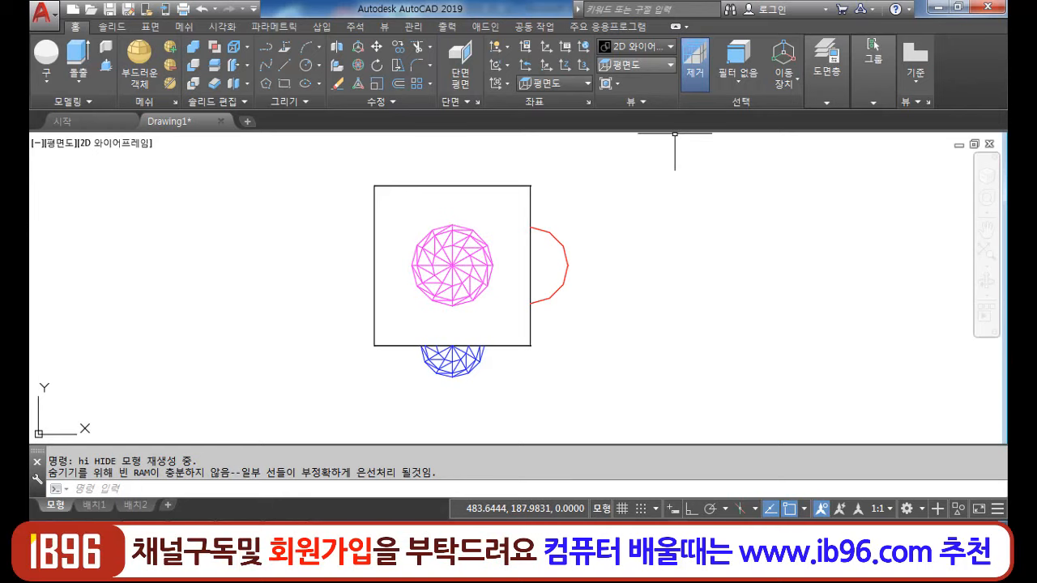
- View the model from the bottom (저면도) with hidden lines removed
{"action": "left_click", "coordinate": [636, 65]}
{"action": "left_click", "coordinate": [625, 96]}
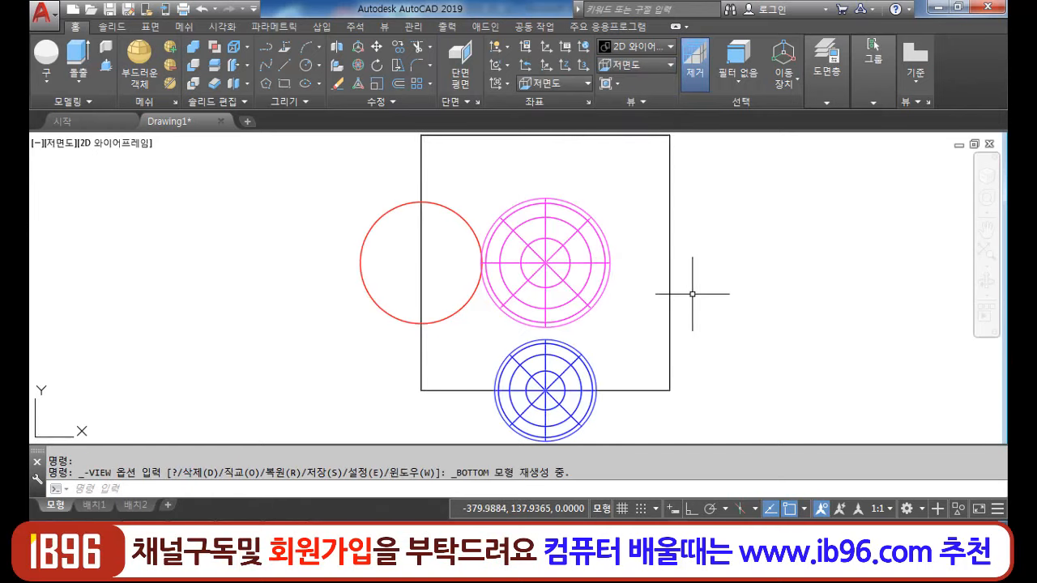
{"action": "type", "text": "hi"}
{"action": "key", "text": "Return"}
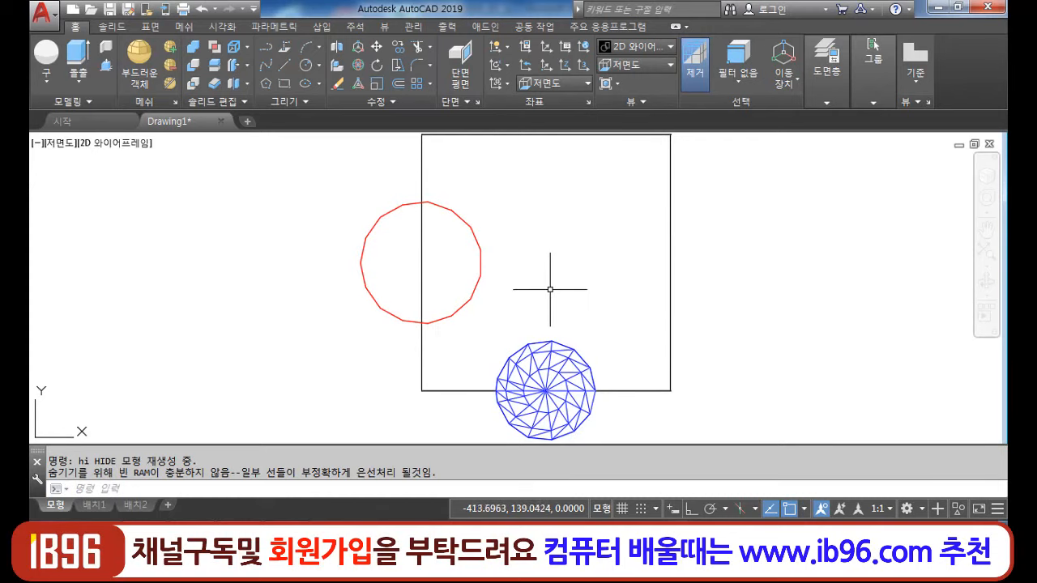
- View the model from the left side (좌측면도) with hidden lines removed
{"action": "left_click", "coordinate": [632, 64]}
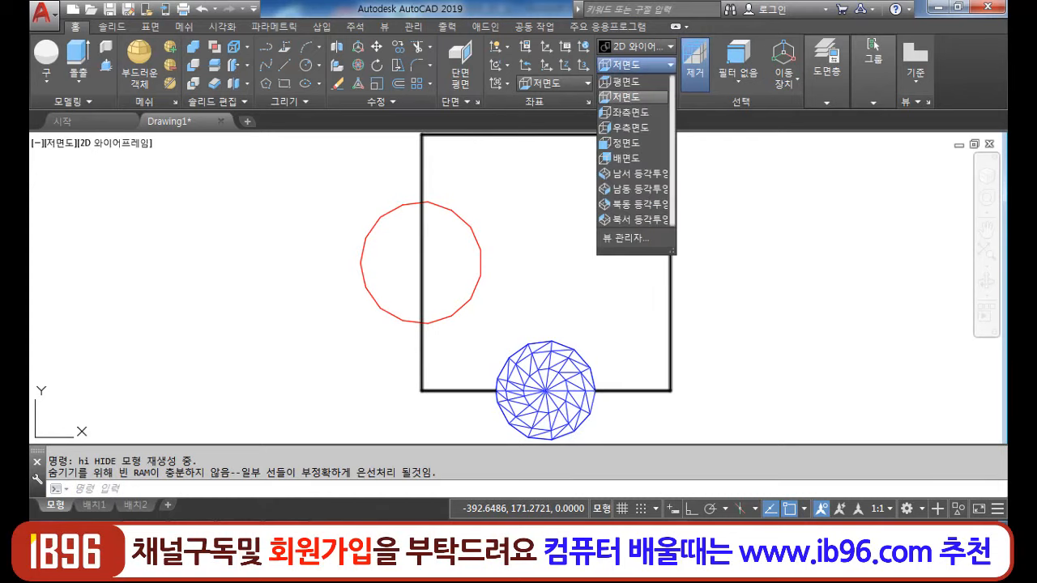
{"action": "left_click", "coordinate": [630, 112]}
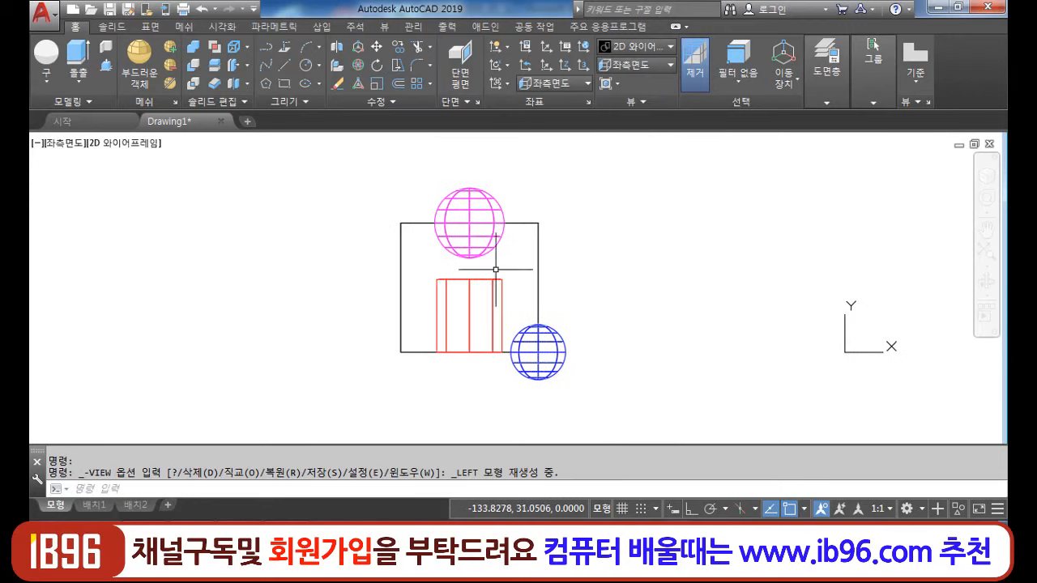
{"action": "type", "text": "hi"}
{"action": "key", "text": "Return"}
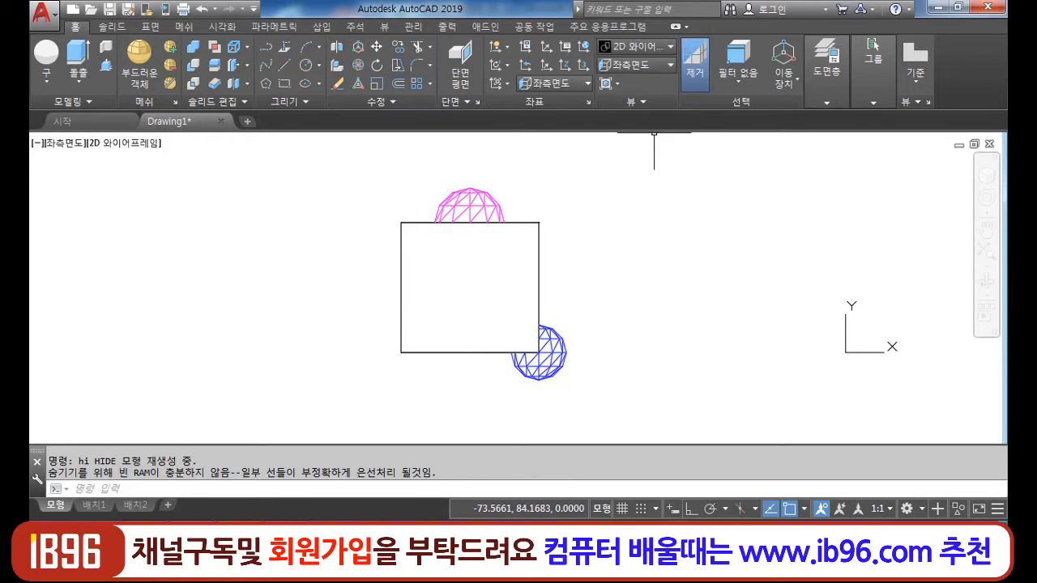
- View the model from the right side (우측면도) and from the front (정면도), each with hidden lines removed
{"action": "left_click", "coordinate": [636, 65]}
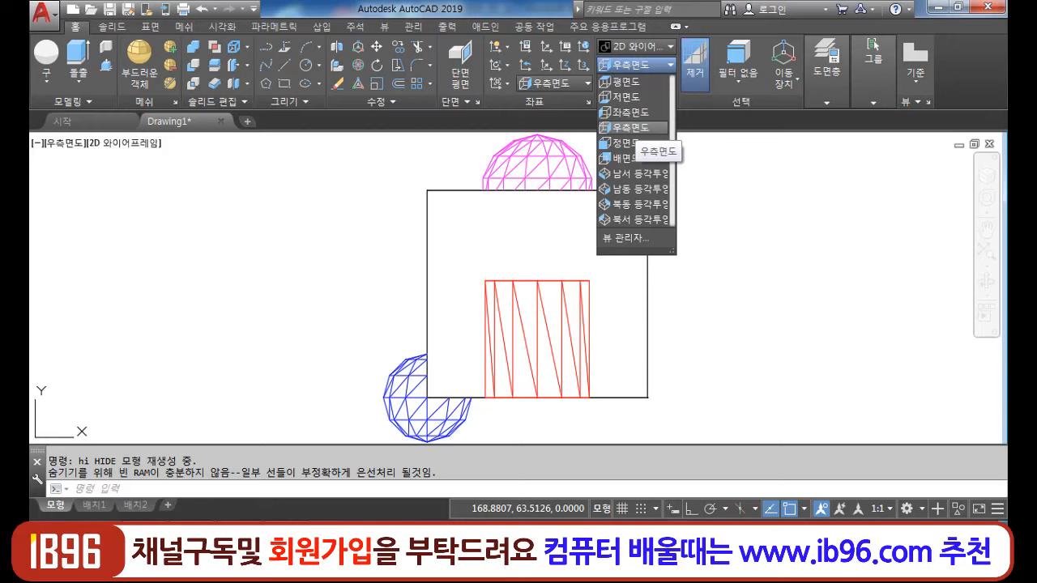
{"action": "left_click", "coordinate": [625, 142]}
{"action": "type", "text": "h"}
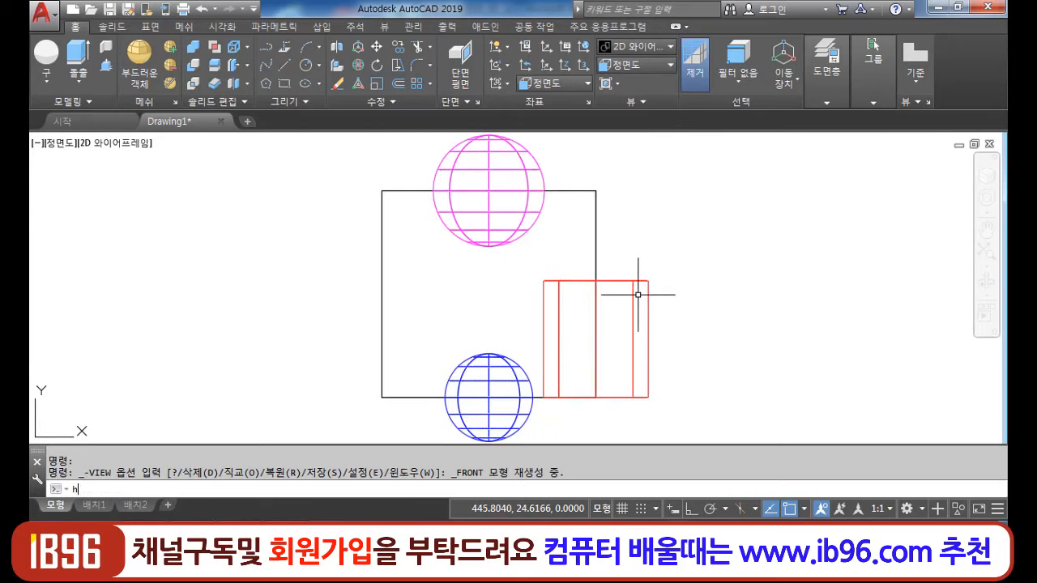
{"action": "type", "text": "i"}
{"action": "key", "text": "Return"}
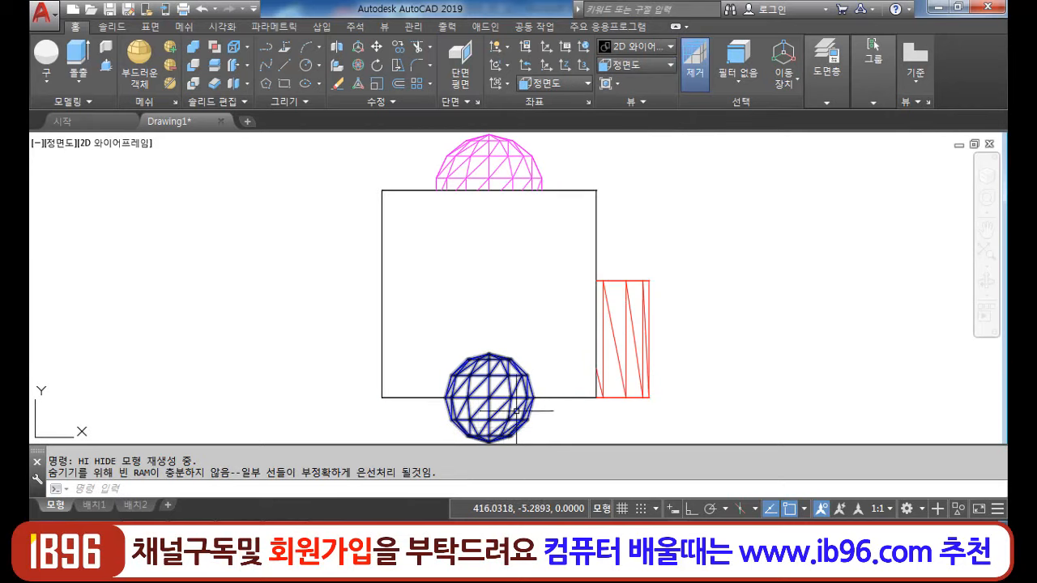
- With ortho on, move the blue sphere straight up in the front view so it clears the box's bottom edge
{"action": "left_click", "coordinate": [636, 64]}
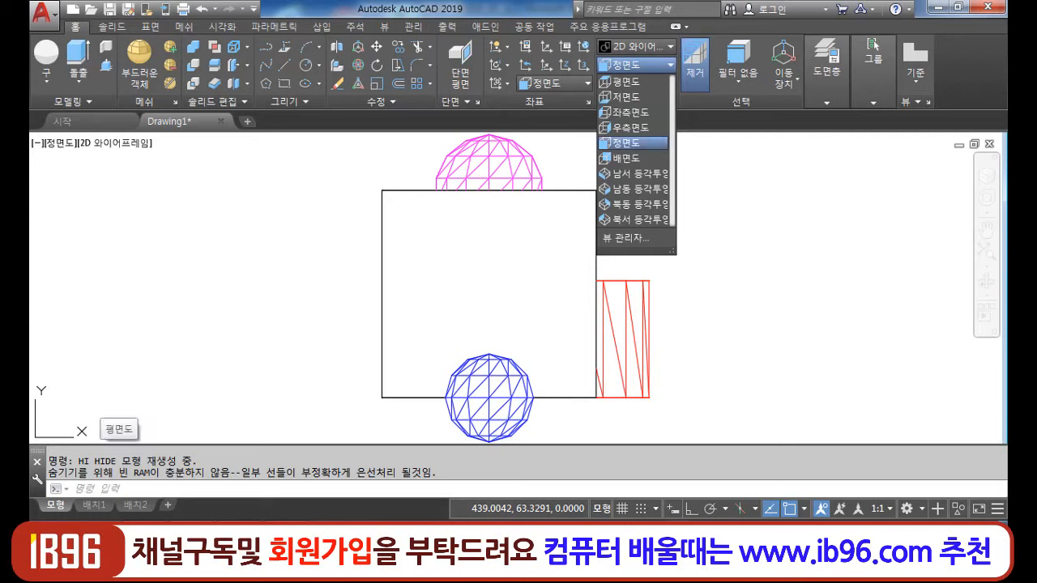
{"action": "left_click", "coordinate": [703, 289]}
{"action": "type", "text": "m"}
{"action": "key", "text": "Return"}
{"action": "left_click", "coordinate": [529, 387]}
{"action": "key", "text": "Return"}
{"action": "left_click", "coordinate": [793, 385]}
{"action": "key", "text": "F8"}
{"action": "left_click", "coordinate": [793, 338]}
- Remove hidden lines in the front view
{"action": "type", "text": "h"}
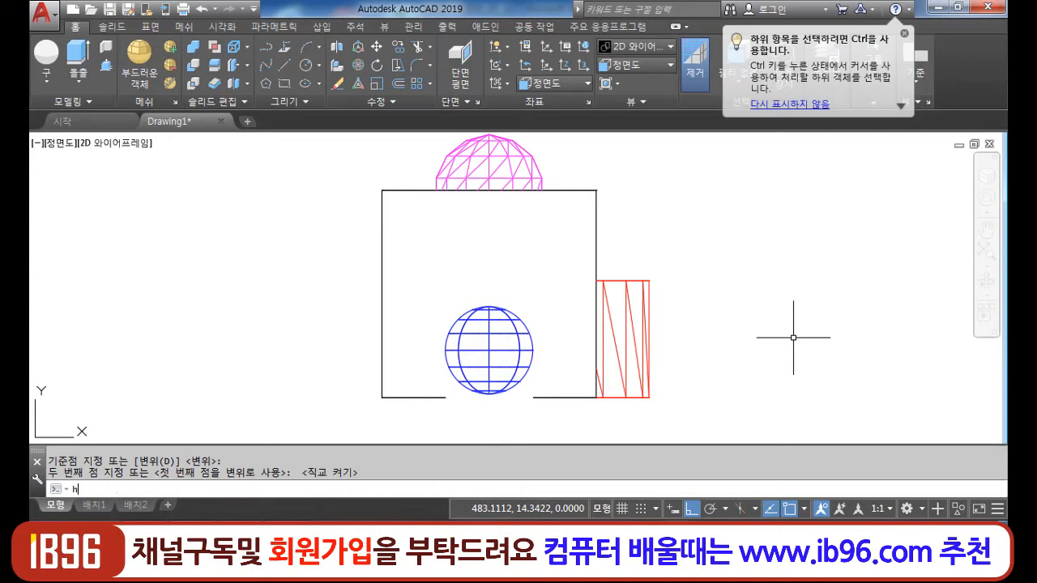
{"action": "type", "text": "i"}
{"action": "key", "text": "Return"}
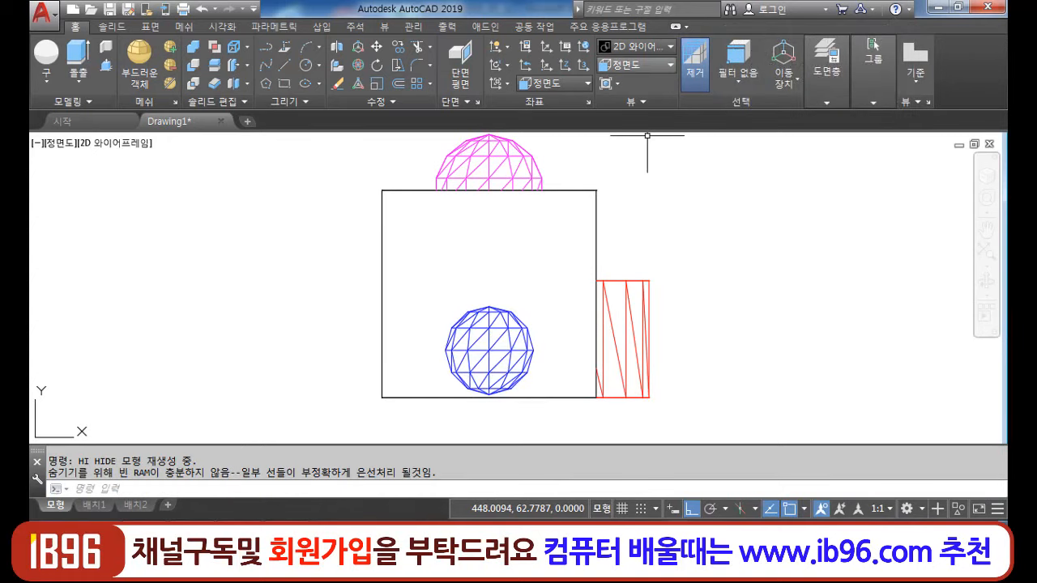
- View the model with the raised blue sphere from the left side (좌측면도) with hidden lines removed
{"action": "left_click", "coordinate": [636, 64]}
{"action": "left_click", "coordinate": [630, 112]}
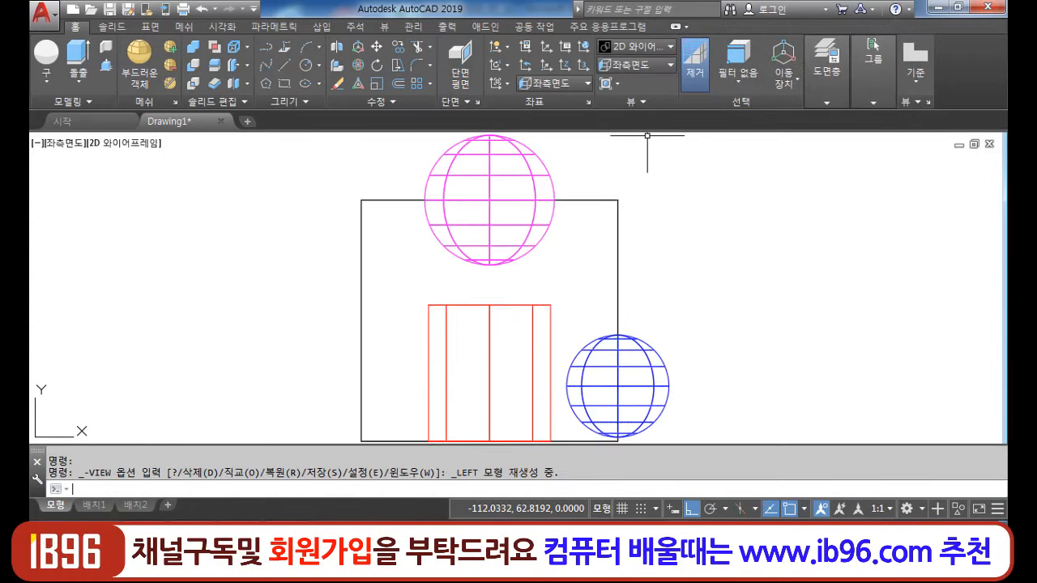
{"action": "middle_click_drag", "start_coordinate": [663, 306], "coordinate": [665, 258]}
{"action": "type", "text": "hi"}
{"action": "key", "text": "Return"}
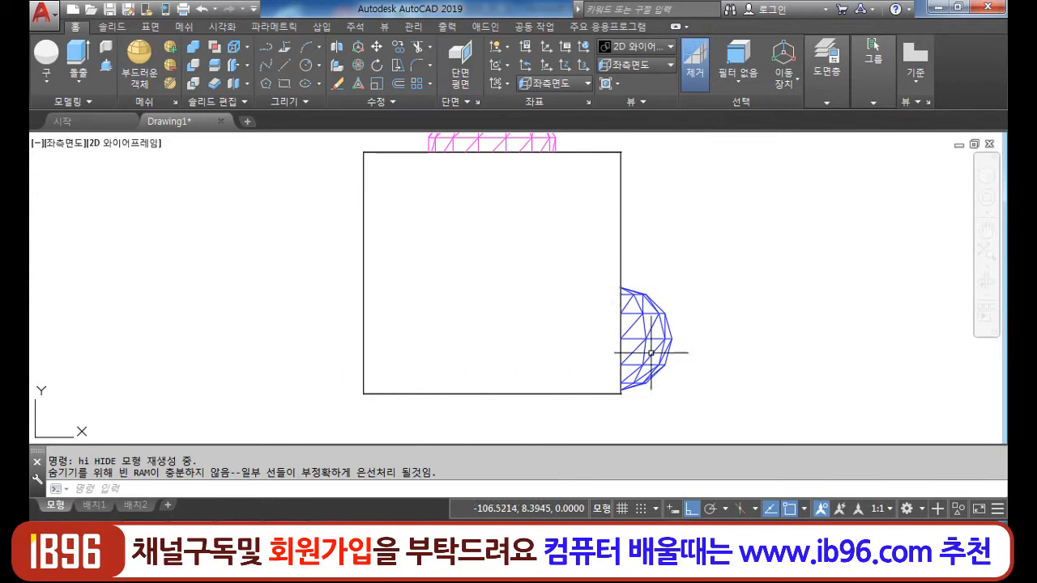
{"action": "left_click", "coordinate": [637, 64]}
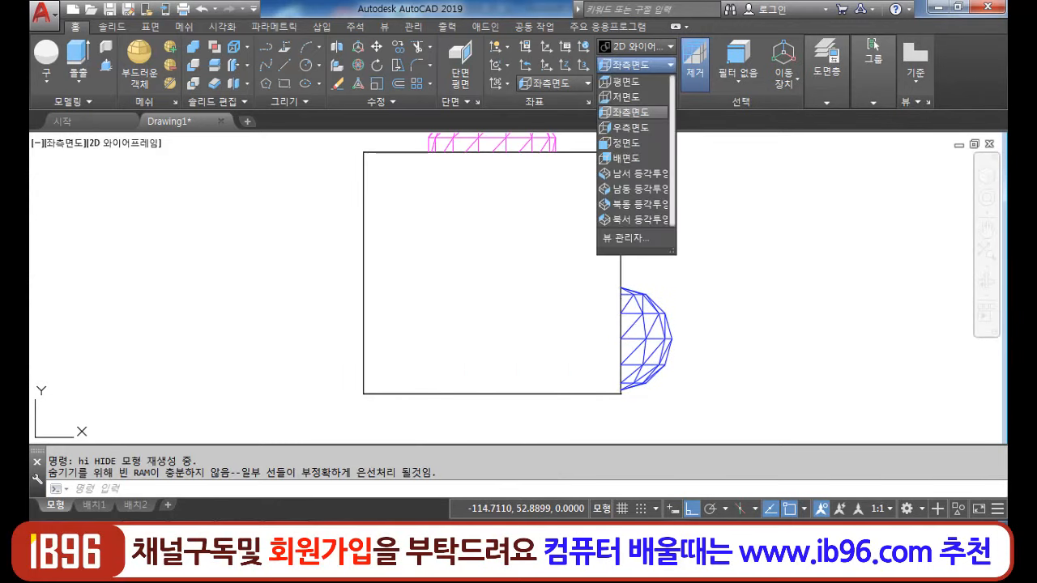
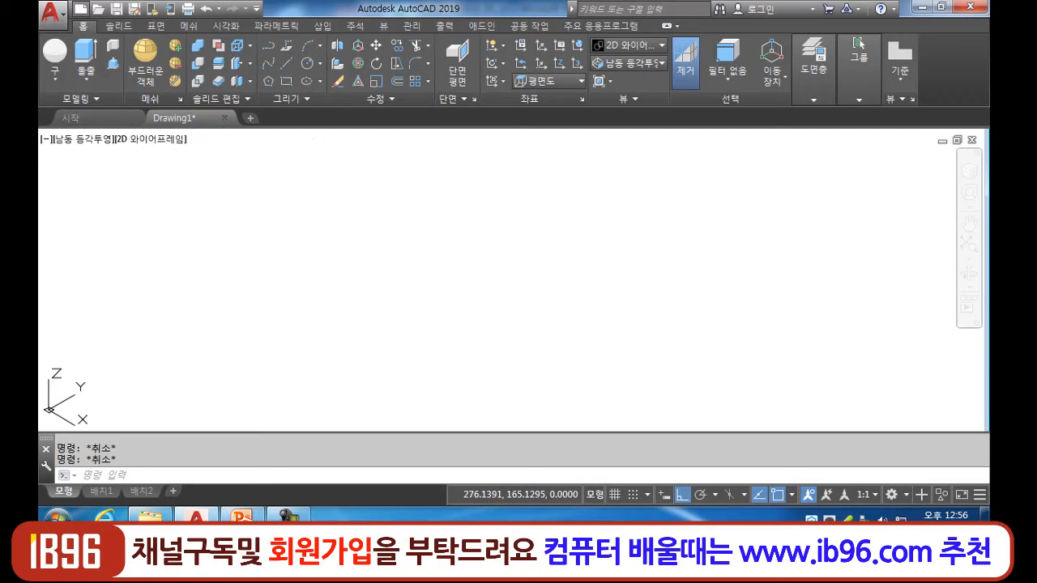
{"action": "key", "text": "ctrl+n"}
{"action": "left_click", "coordinate": [749, 368]}
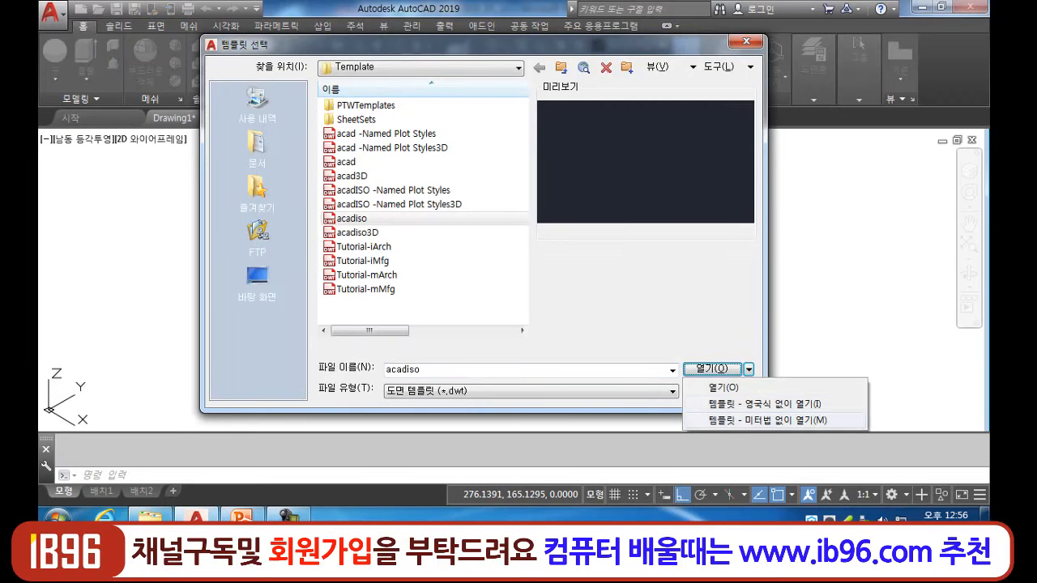
{"action": "left_click", "coordinate": [746, 42]}
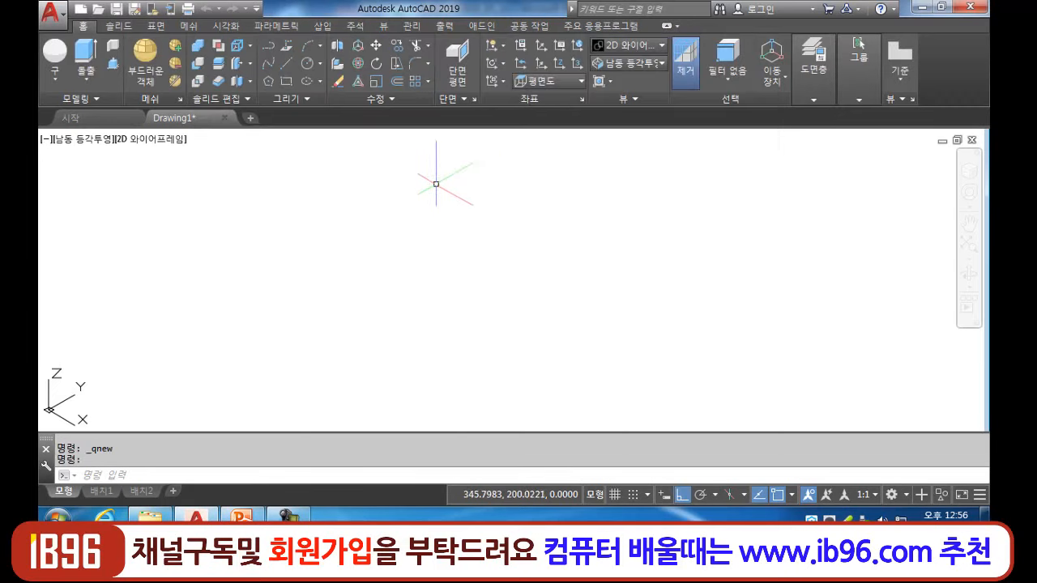
- Switch the empty drawing to the top view (평면도) and back to the southeast isometric view (남동 등각투영)
{"action": "left_click", "coordinate": [628, 62]}
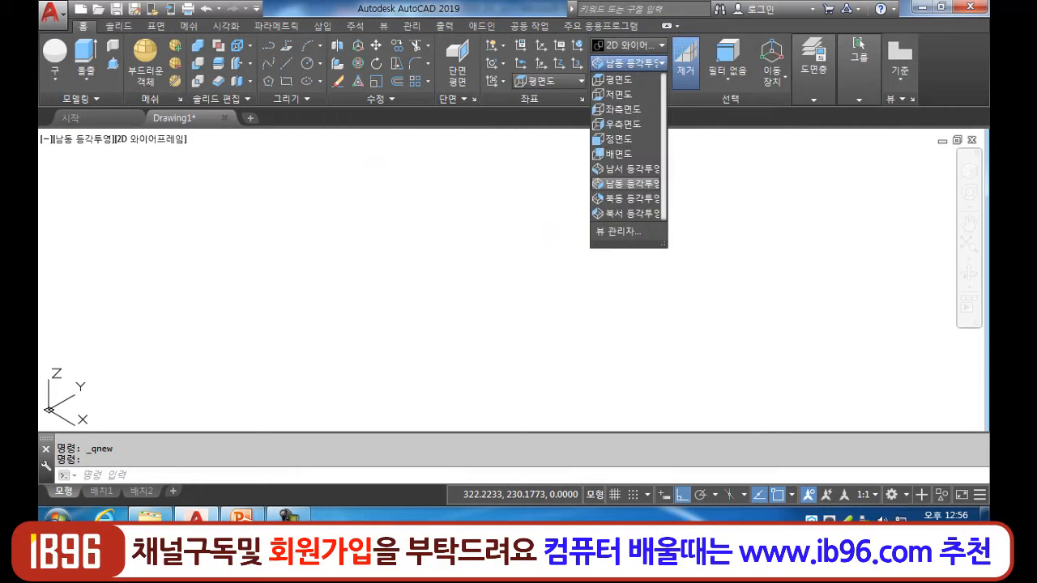
{"action": "left_click", "coordinate": [621, 79]}
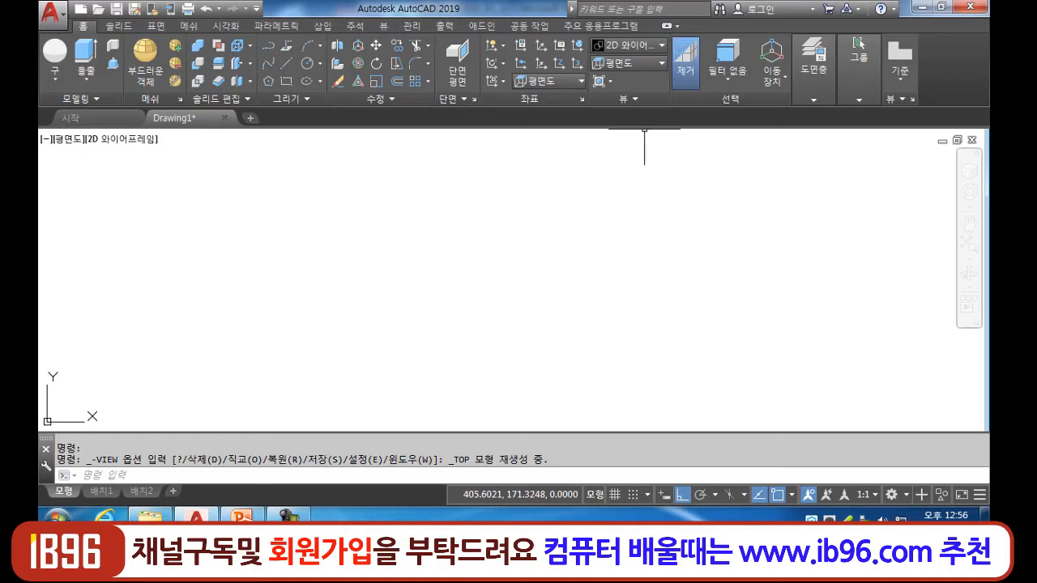
{"action": "left_click", "coordinate": [629, 62]}
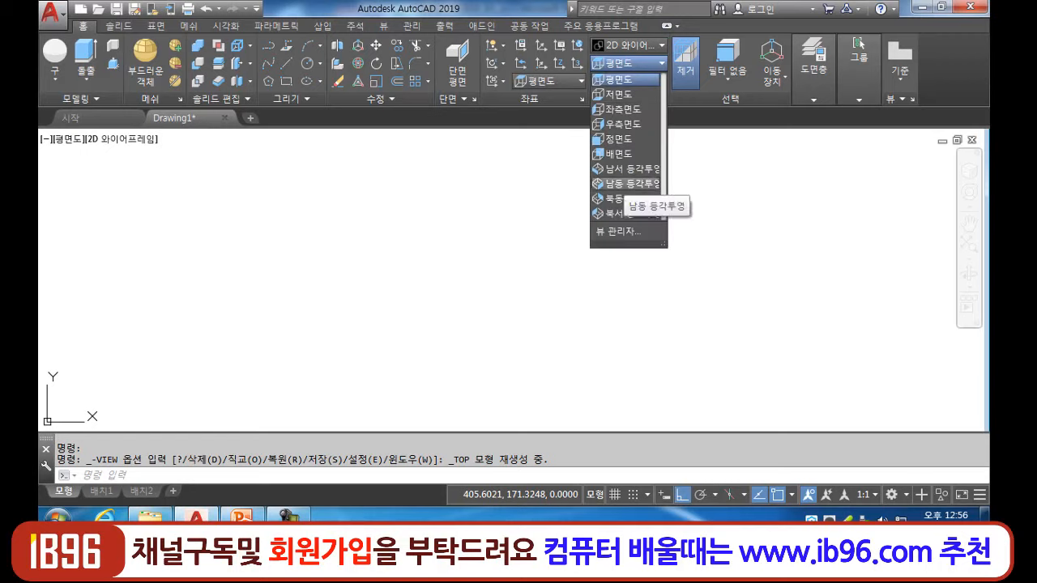
{"action": "left_click", "coordinate": [628, 183]}
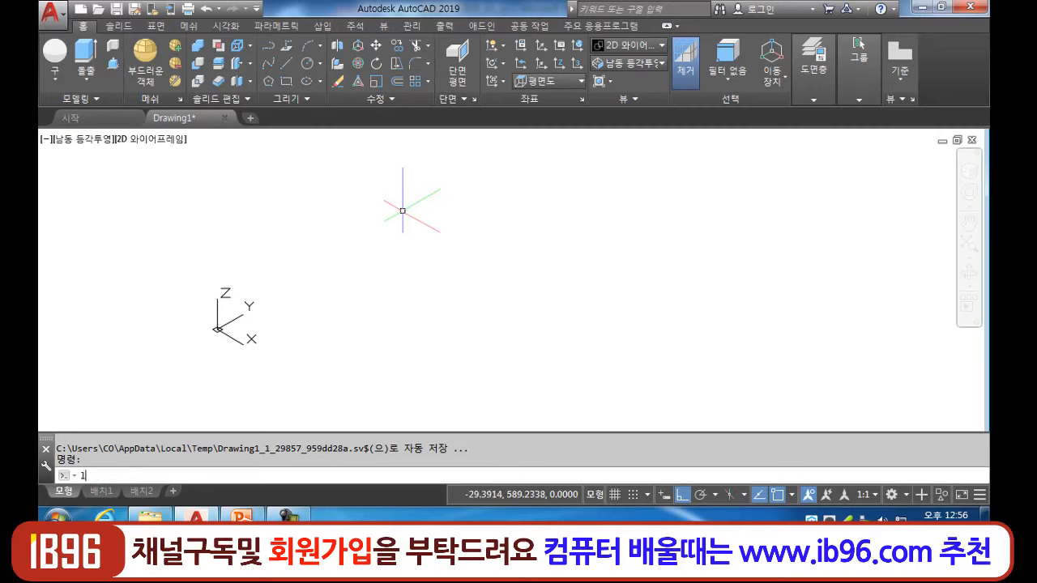
- Draw a 50 by 50 square base from four connected lines in the southeast isometric view
{"action": "key", "text": "Return"}
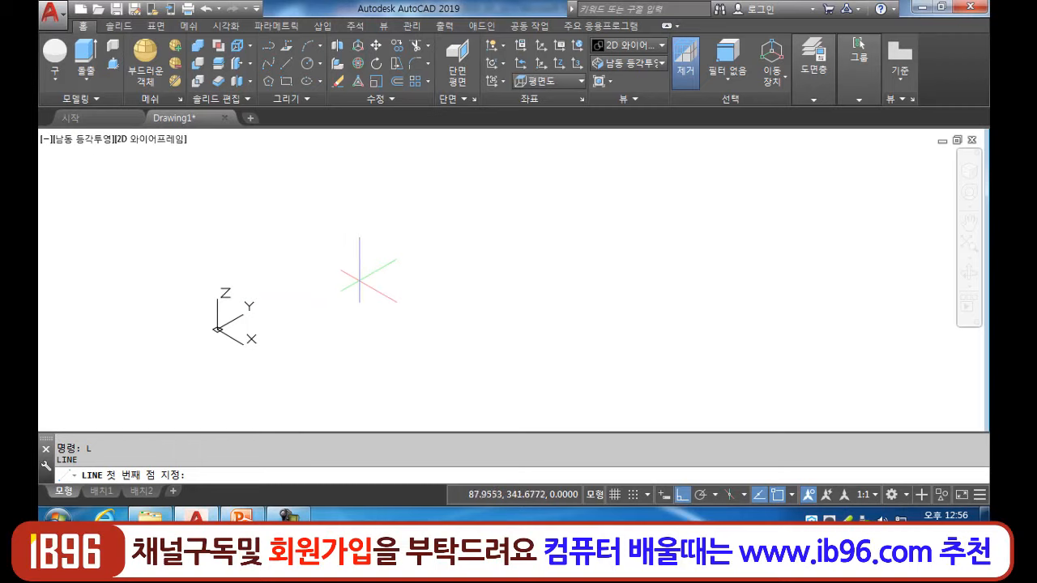
{"action": "left_click", "coordinate": [367, 293]}
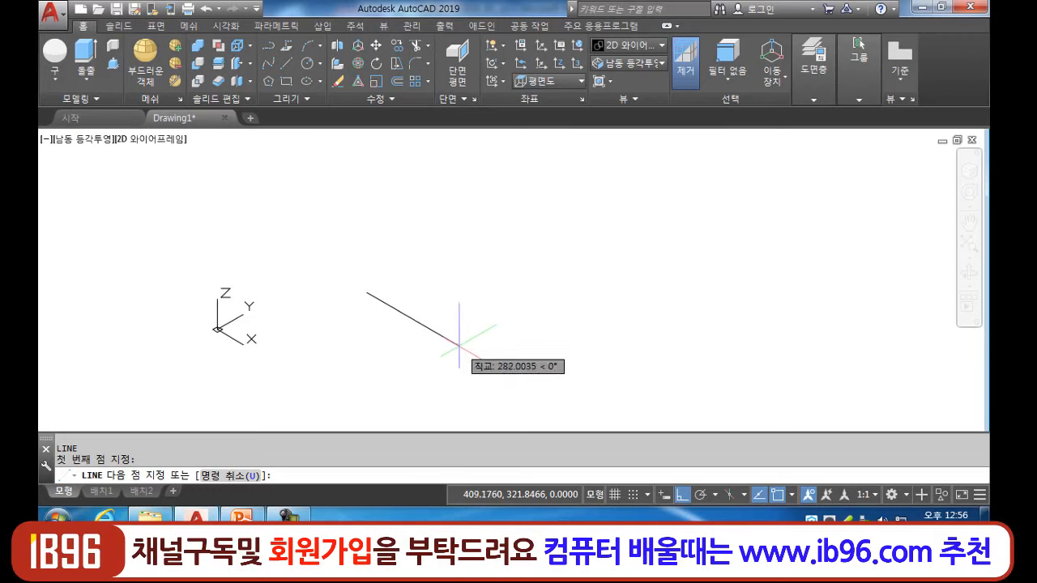
{"action": "type", "text": "50"}
{"action": "key", "text": "Return"}
{"action": "scroll", "coordinate": [377, 288], "scroll_direction": "up", "scroll_amount": 8}
{"action": "type", "text": "50"}
{"action": "key", "text": "Return"}
{"action": "type", "text": "50"}
{"action": "key", "text": "Return"}
{"action": "type", "text": "50"}
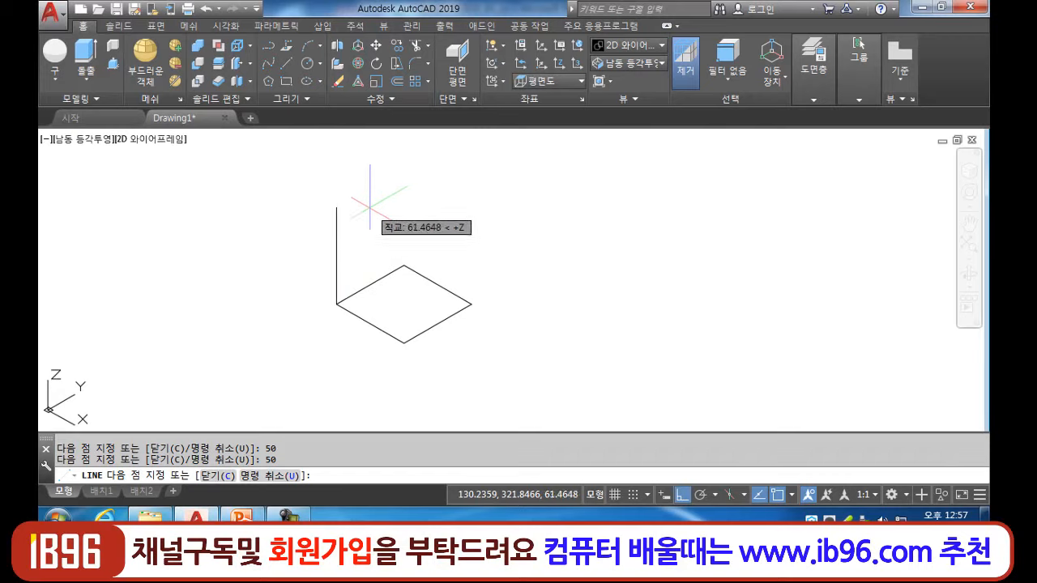
- Continue the line 50 upward in Z from the base's starting corner and draw a 50 by 50 square at that height
{"action": "type", "text": "50"}
{"action": "key", "text": "Return"}
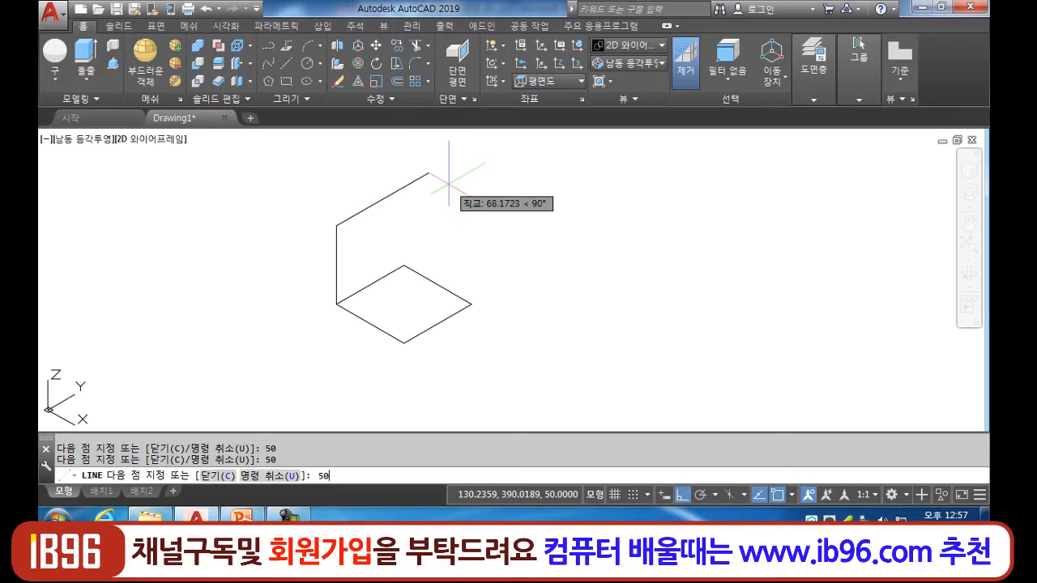
{"action": "type", "text": "50"}
{"action": "key", "text": "Return"}
{"action": "type", "text": "5"}
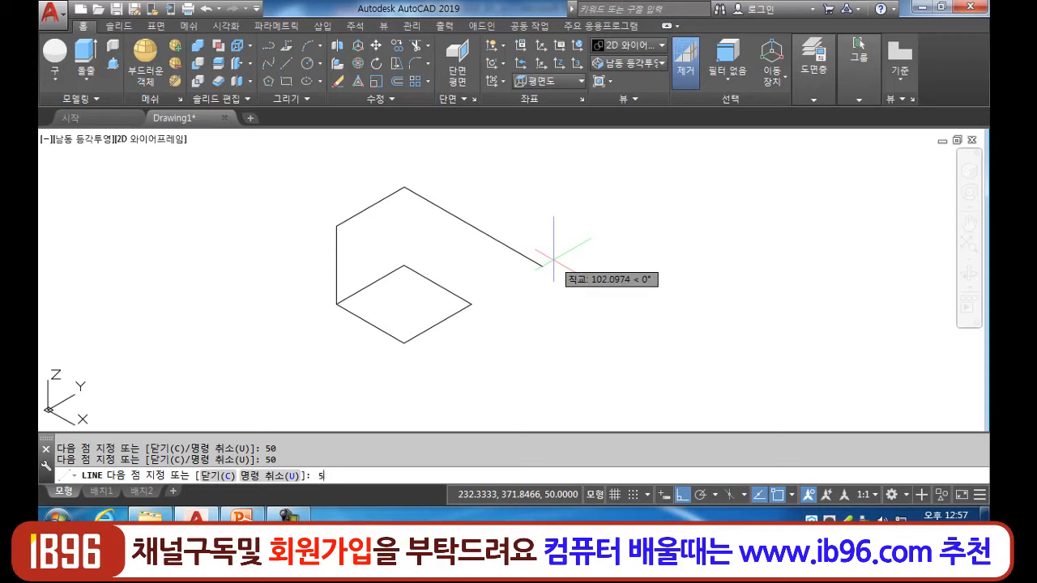
{"action": "type", "text": "0"}
{"action": "key", "text": "Return"}
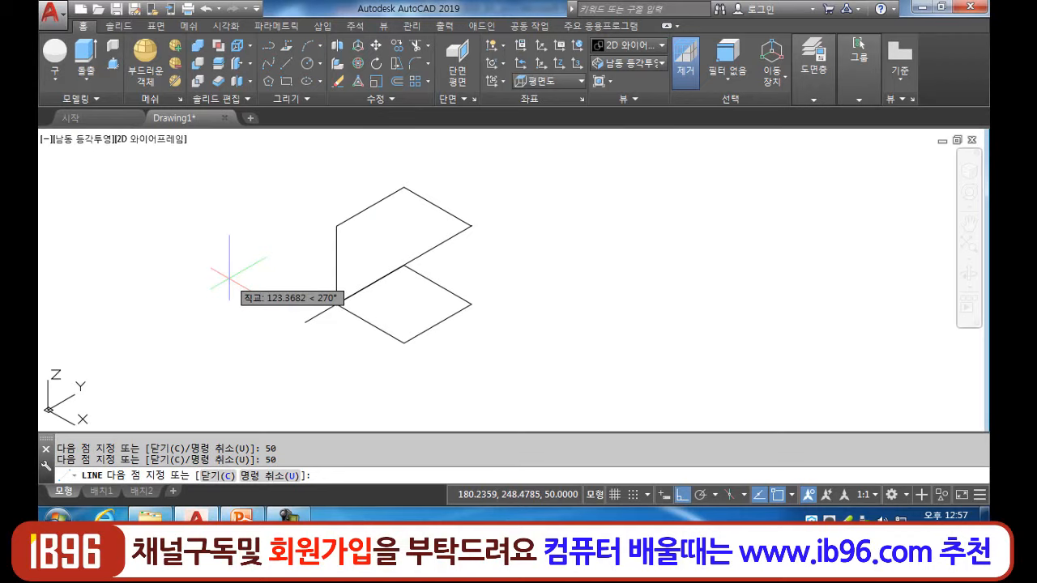
{"action": "type", "text": "50"}
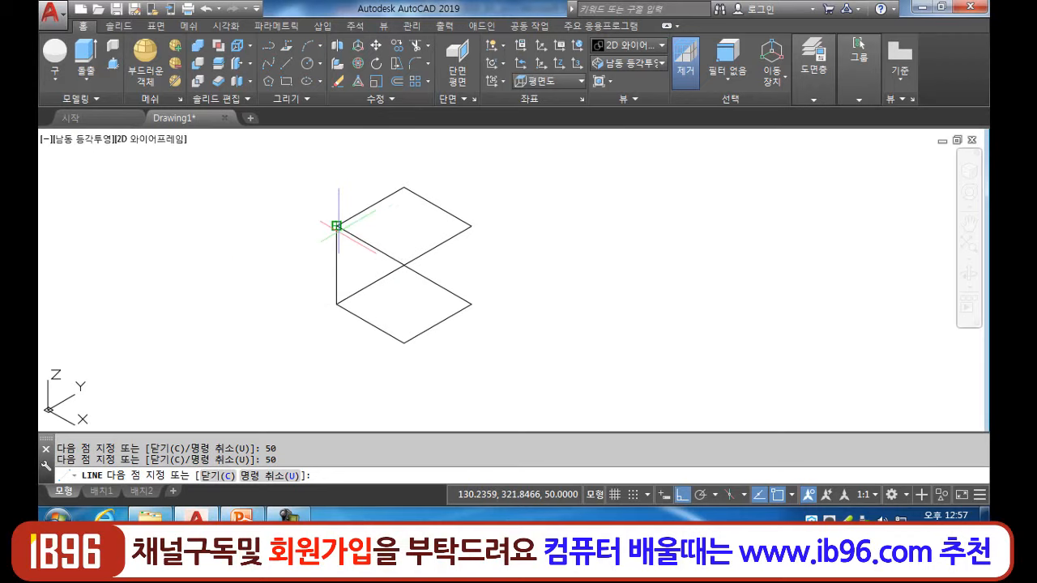
{"action": "left_click", "coordinate": [337, 226]}
{"action": "key", "text": "Return"}
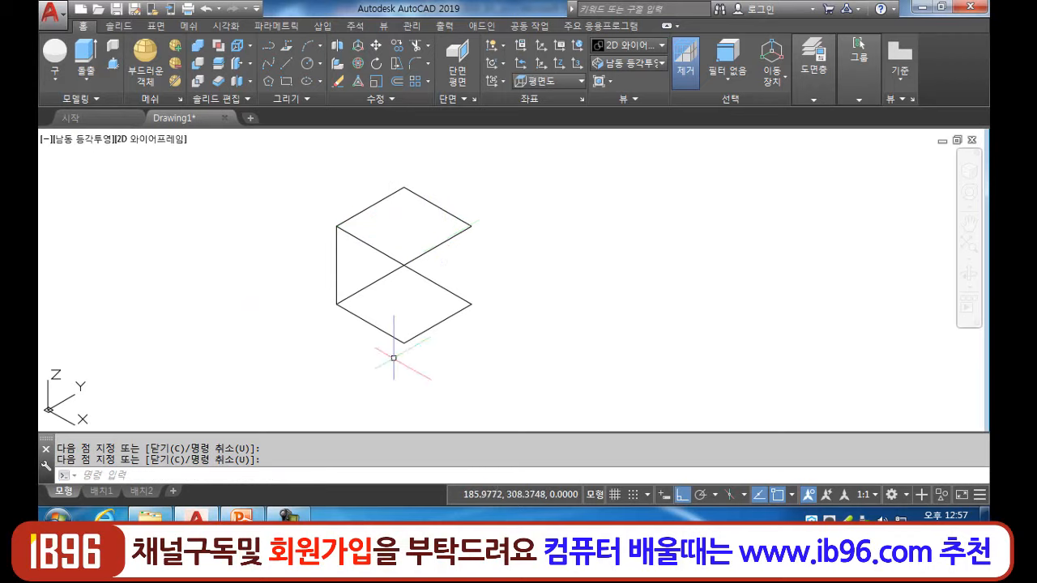
- Draw a vertical line joining the top and base squares at their +X, +Y corners
{"action": "type", "text": "l"}
{"action": "key", "text": "Return"}
{"action": "left_click", "coordinate": [471, 226]}
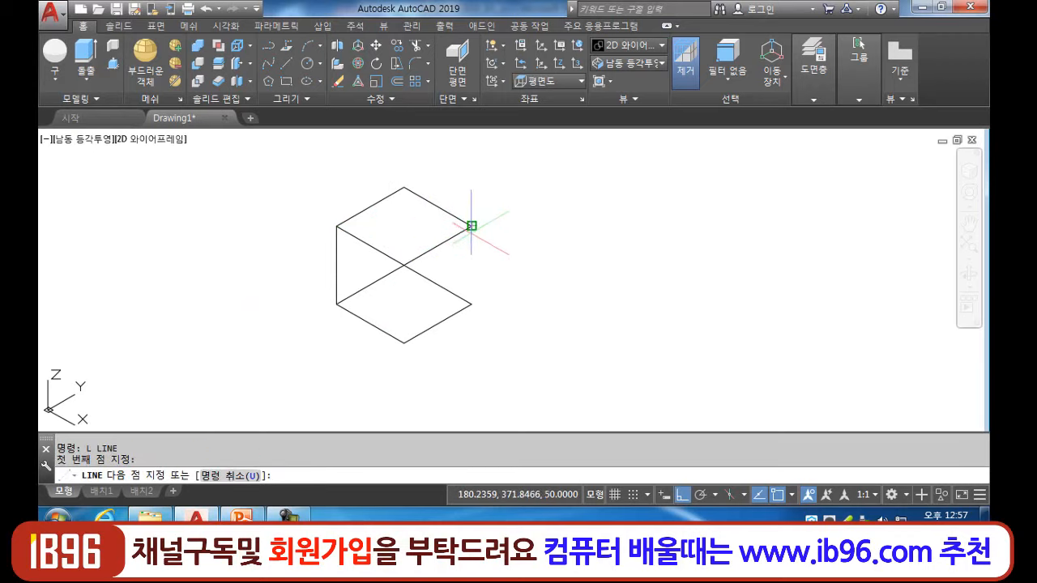
{"action": "left_click", "coordinate": [470, 305]}
{"action": "key", "text": "Return"}
{"action": "middle_click_drag", "start_coordinate": [484, 311], "coordinate": [486, 268]}
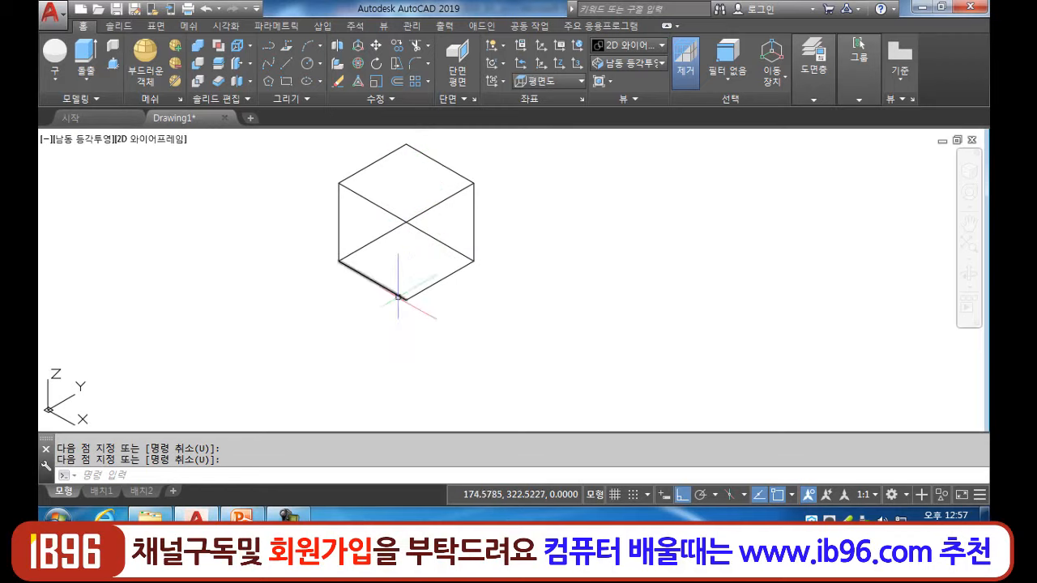
- Try to add the cube's two remaining vertical edges with lines snapped to the overlapping corner endpoints at the centre
{"action": "middle_click_drag", "start_coordinate": [418, 298], "coordinate": [407, 278]}
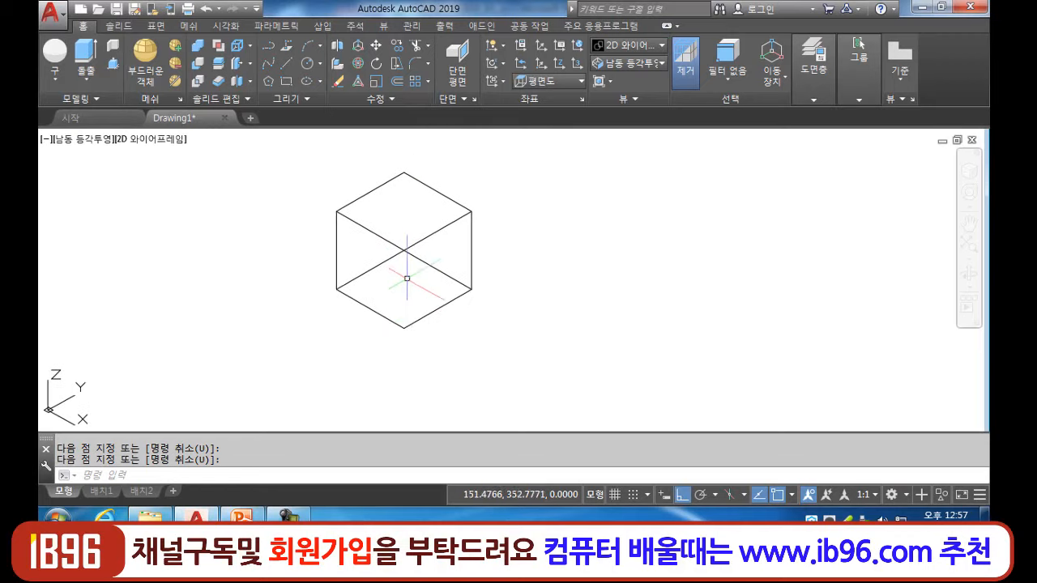
{"action": "type", "text": "l"}
{"action": "key", "text": "Return"}
{"action": "left_click", "coordinate": [404, 172]}
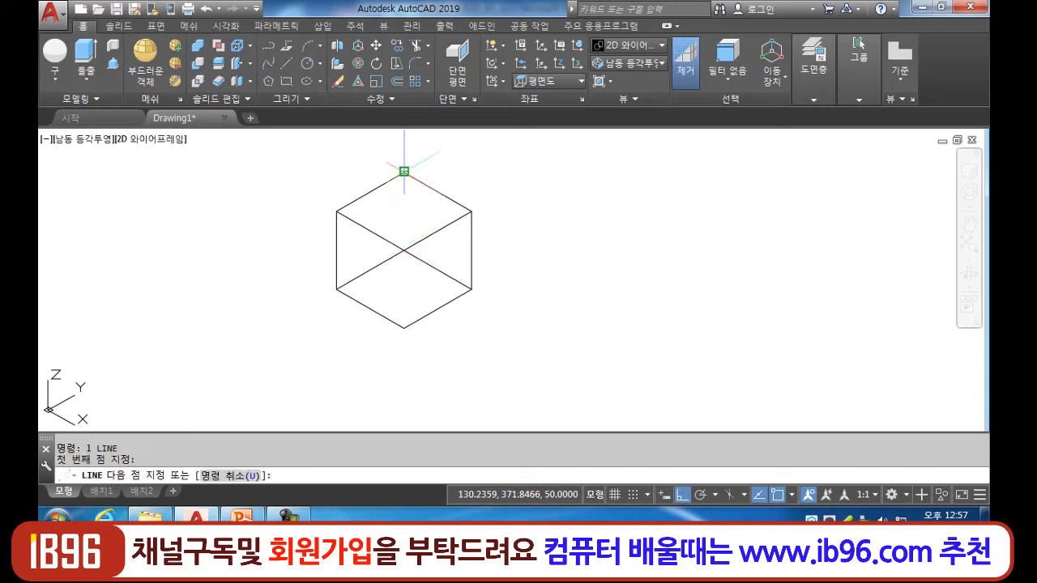
{"action": "left_click", "coordinate": [404, 250]}
{"action": "key", "text": "Return"}
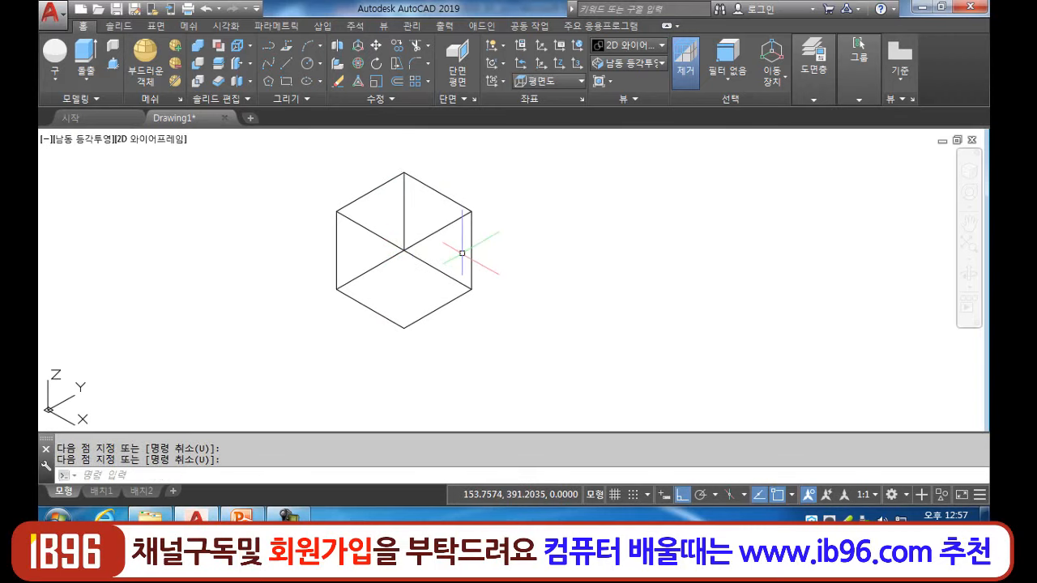
{"action": "key", "text": "Return"}
{"action": "left_click", "coordinate": [404, 249]}
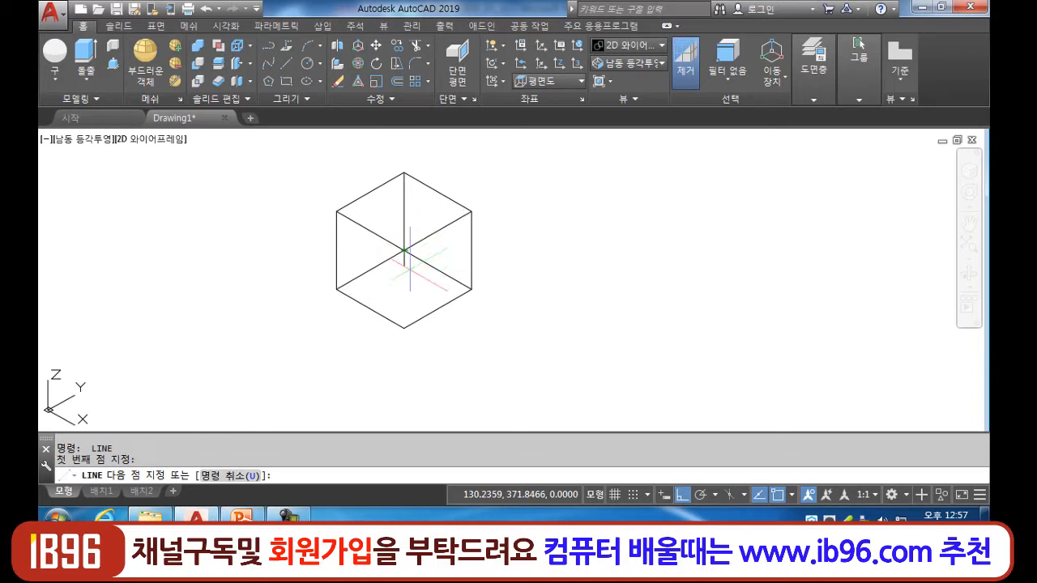
{"action": "left_click", "coordinate": [404, 329]}
{"action": "key", "text": "Return"}
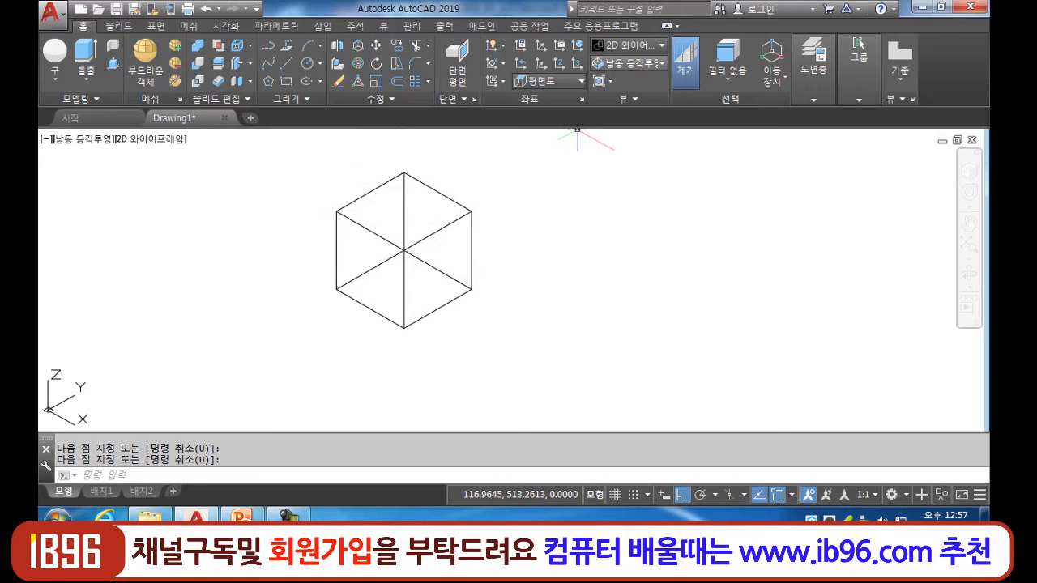
- View the cube in the southwest, northeast and northwest isometric views, then return to the southeast isometric view (남동 등각투영)
{"action": "left_click", "coordinate": [630, 62]}
{"action": "left_click", "coordinate": [624, 169]}
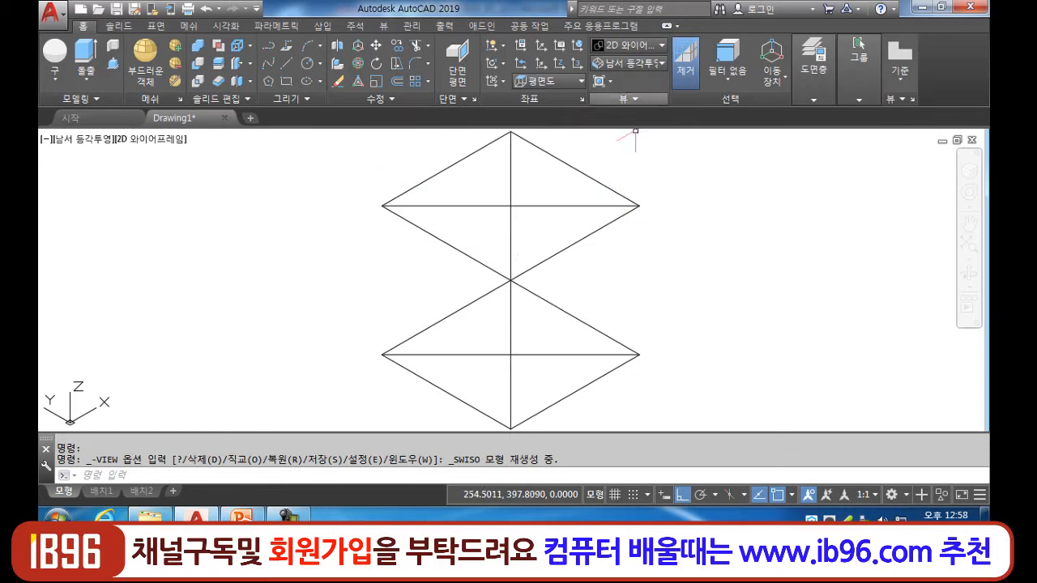
{"action": "left_click", "coordinate": [629, 63]}
{"action": "left_click", "coordinate": [625, 197]}
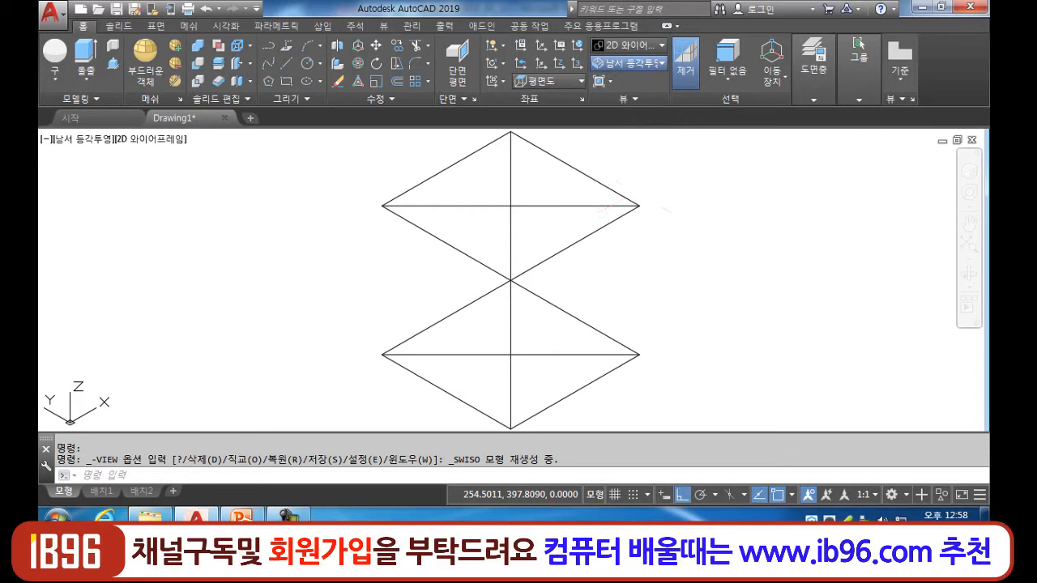
{"action": "left_click", "coordinate": [630, 62]}
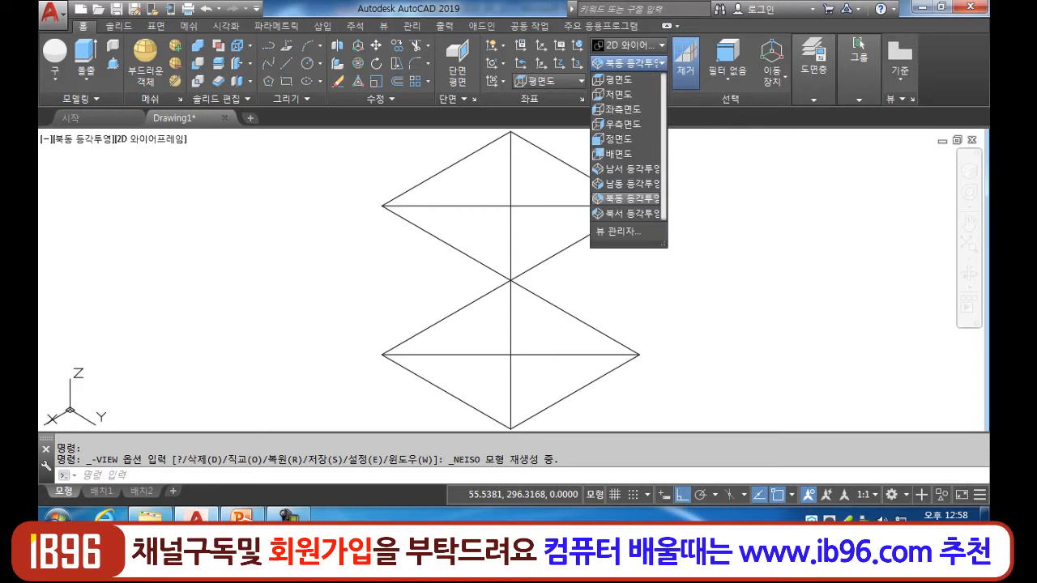
{"action": "left_click", "coordinate": [625, 213]}
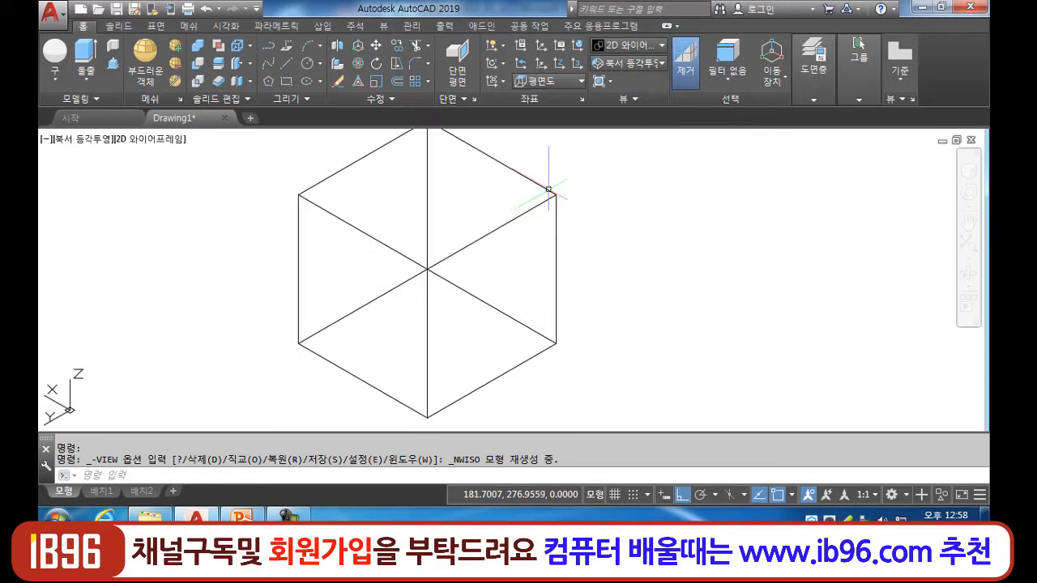
{"action": "left_click", "coordinate": [629, 63]}
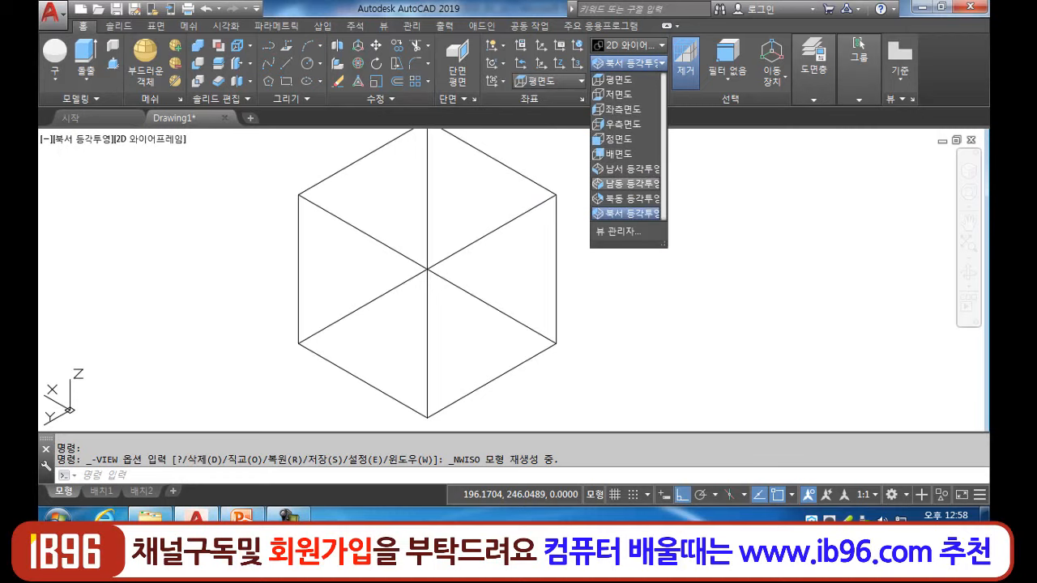
{"action": "left_click", "coordinate": [625, 183]}
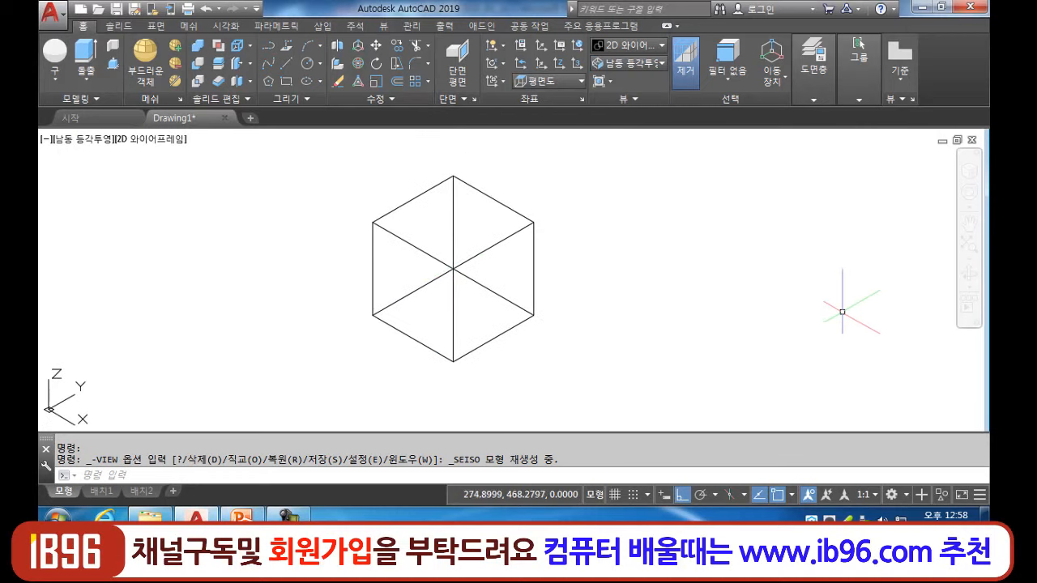
- Orbit the cube to examine its vertical edges from another angle, then restore the southeast isometric view (남동 등각투영)
{"action": "left_click", "coordinate": [968, 273]}
{"action": "left_click_drag", "start_coordinate": [451, 263], "coordinate": [453, 268]}
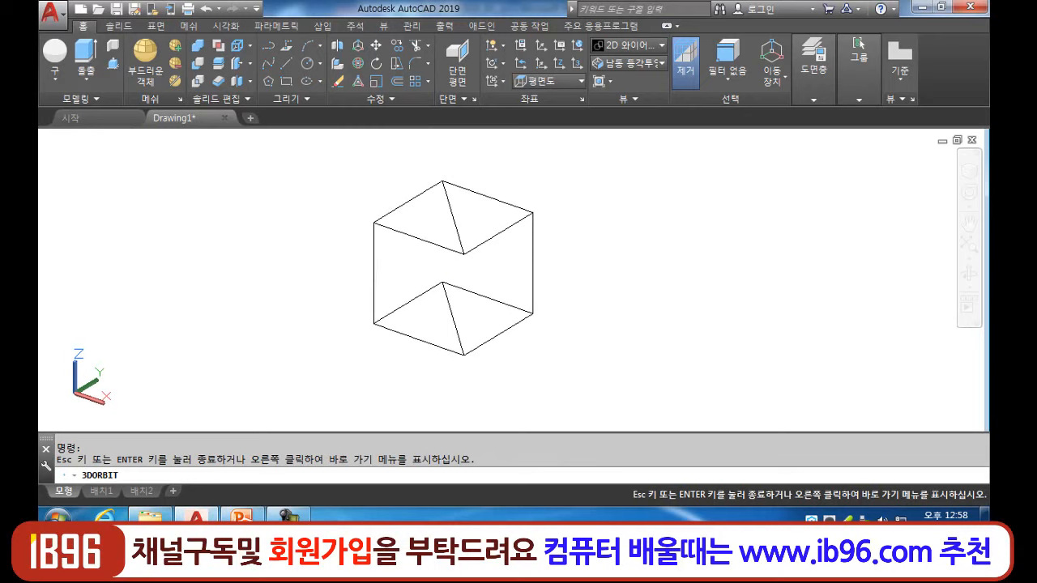
{"action": "left_click_drag", "start_coordinate": [453, 268], "coordinate": [459, 270]}
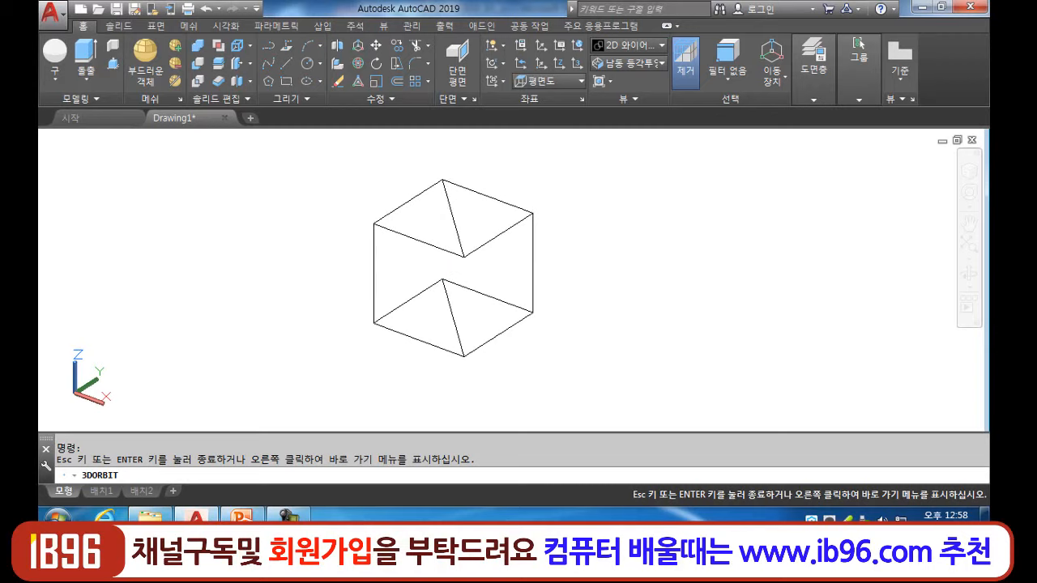
{"action": "key", "text": "Escape"}
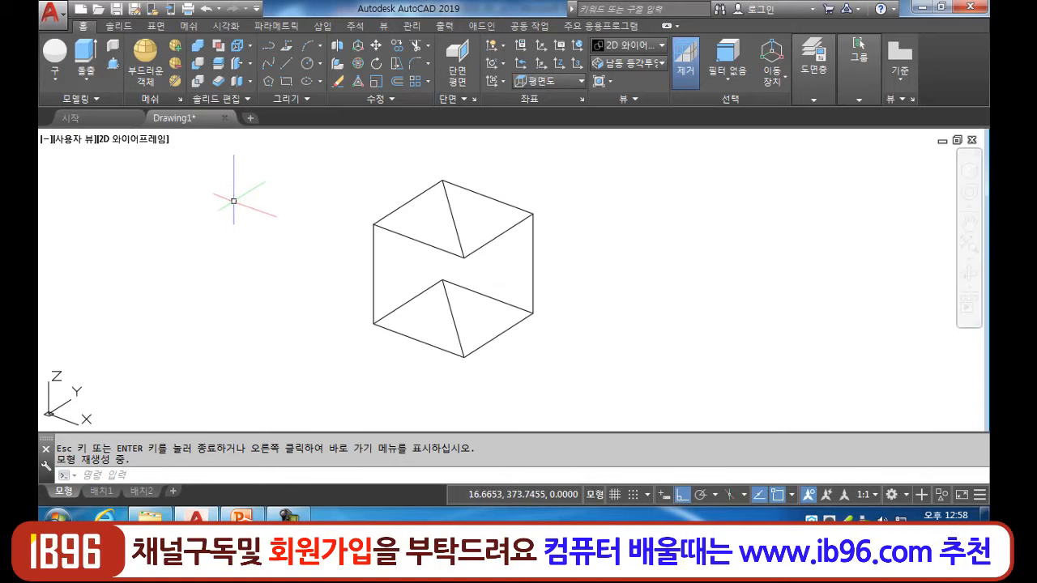
{"action": "key", "text": "Escape"}
{"action": "key", "text": "Escape"}
{"action": "left_click", "coordinate": [629, 62]}
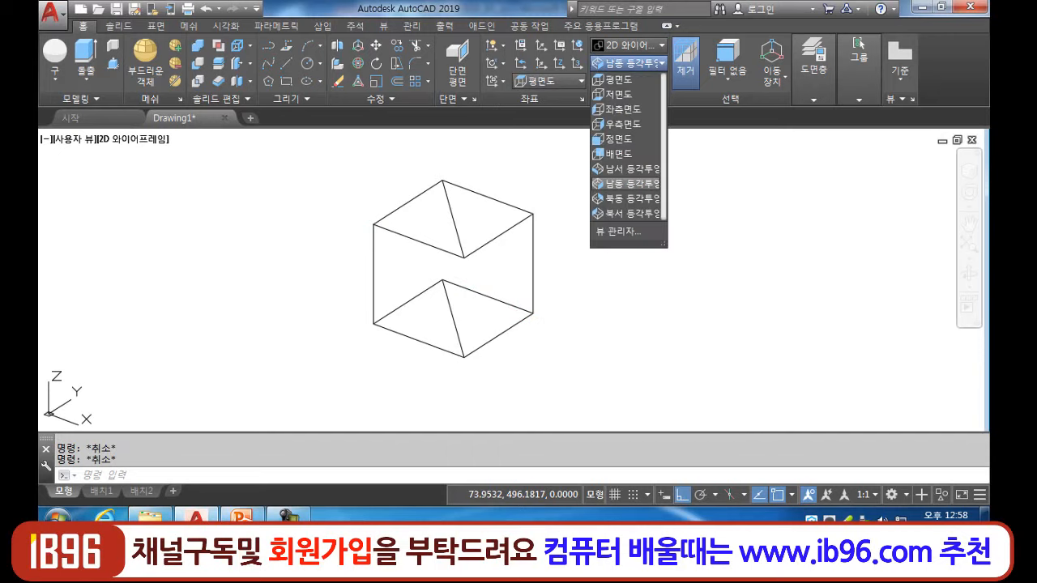
{"action": "left_click", "coordinate": [629, 183]}
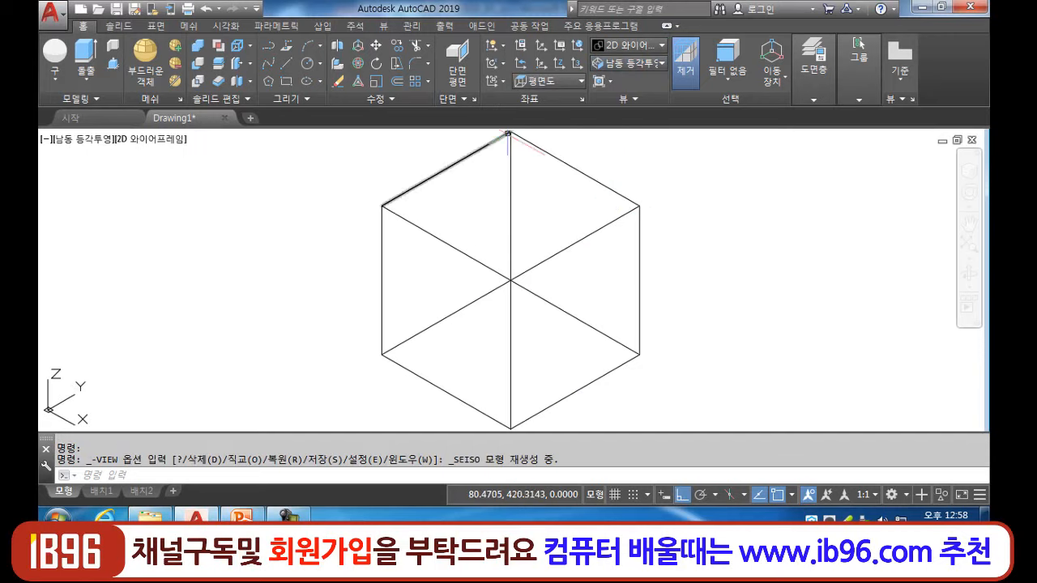
- Erase the two stray diagonal lines crossing the cube's top and base squares
{"action": "middle_click_drag", "start_coordinate": [643, 232], "coordinate": [559, 250]}
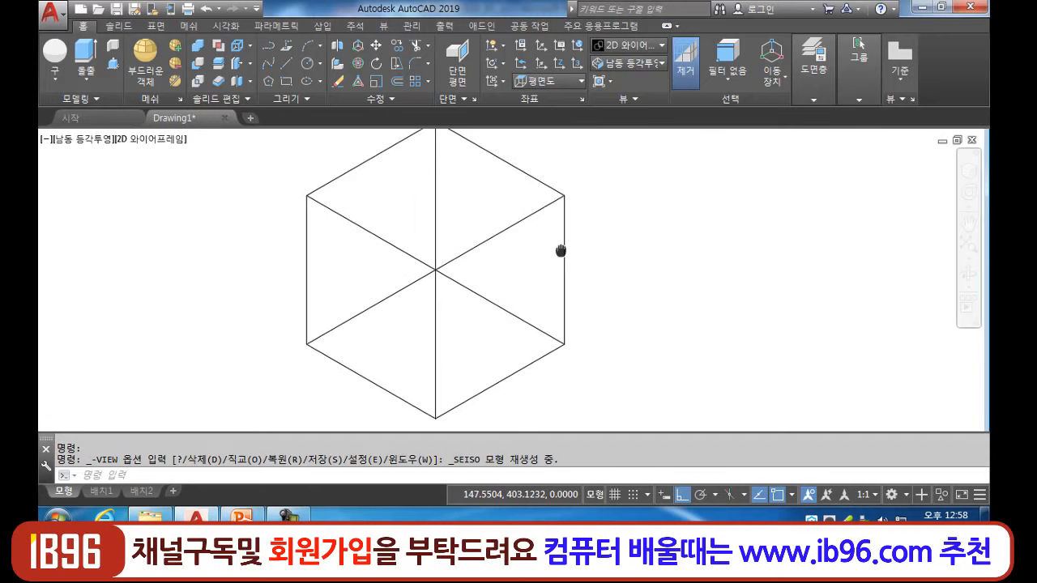
{"action": "scroll", "coordinate": [560, 250], "scroll_direction": "down", "scroll_amount": 2}
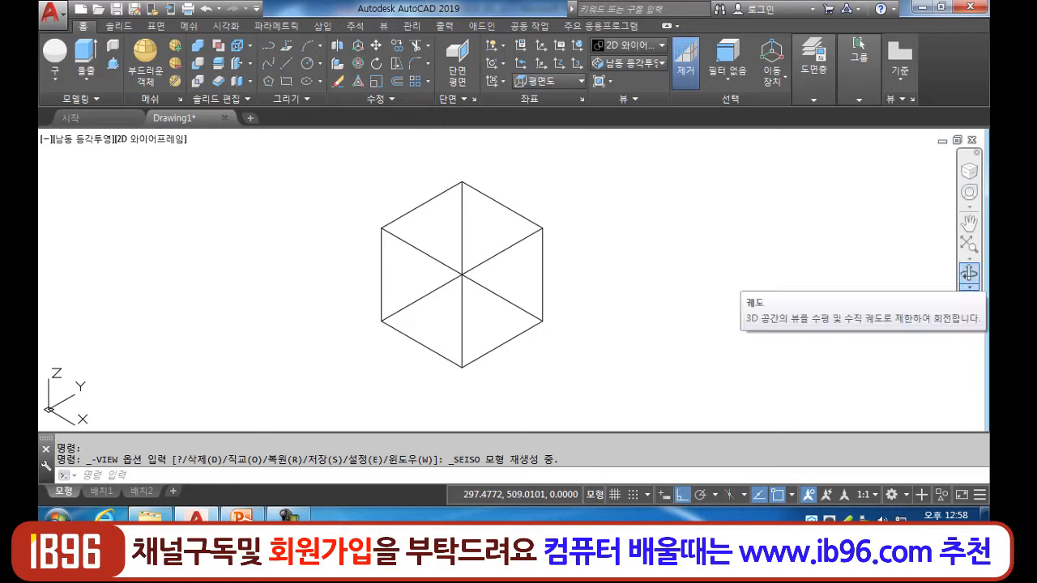
{"action": "left_click", "coordinate": [969, 274]}
{"action": "left_click_drag", "start_coordinate": [462, 274], "coordinate": [461, 274]}
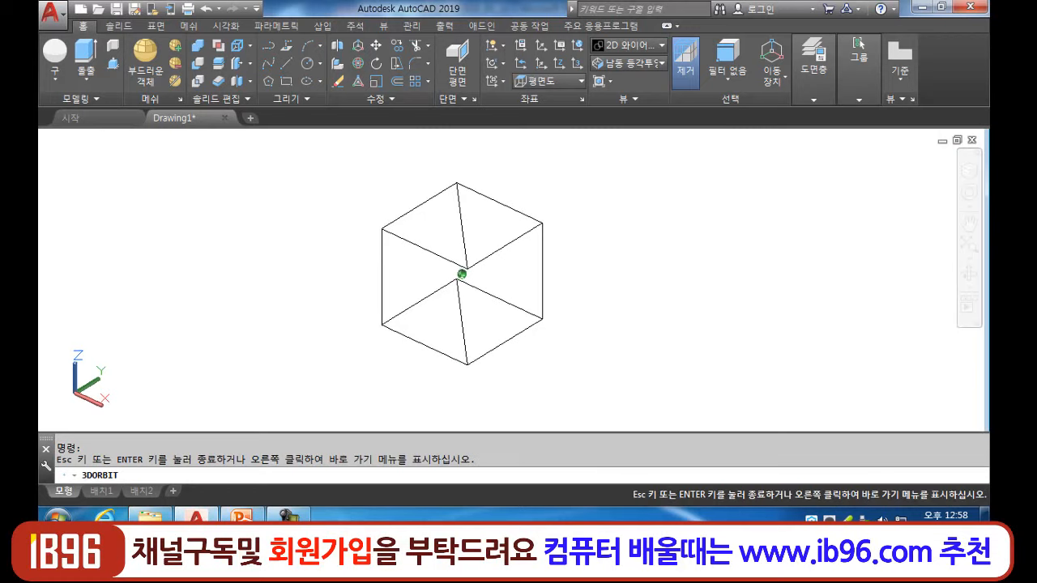
{"action": "key", "text": "Escape"}
{"action": "type", "text": "e"}
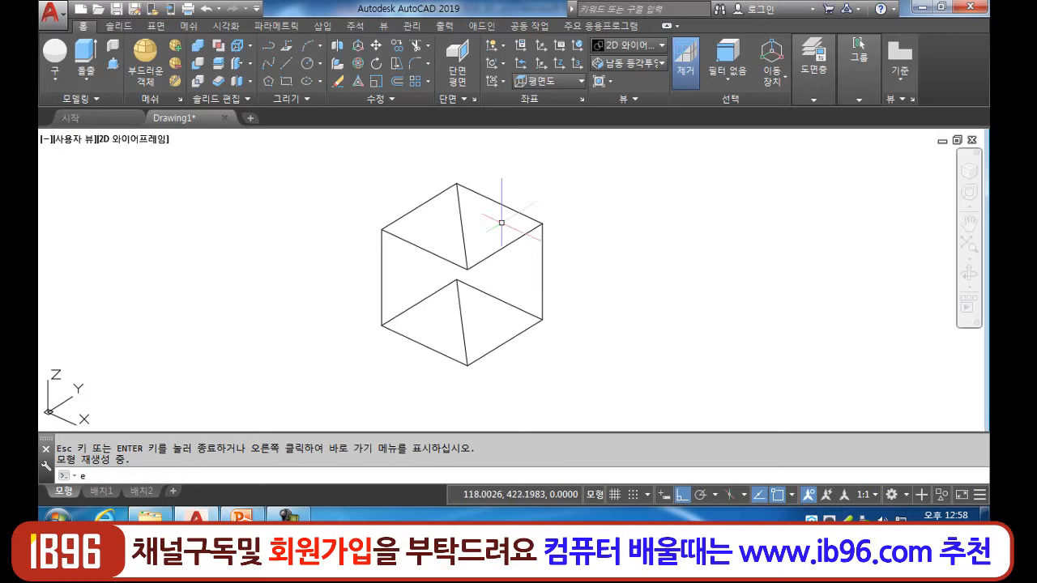
{"action": "key", "text": "Return"}
{"action": "left_click", "coordinate": [463, 232]}
{"action": "left_click", "coordinate": [460, 315]}
{"action": "left_click", "coordinate": [463, 310]}
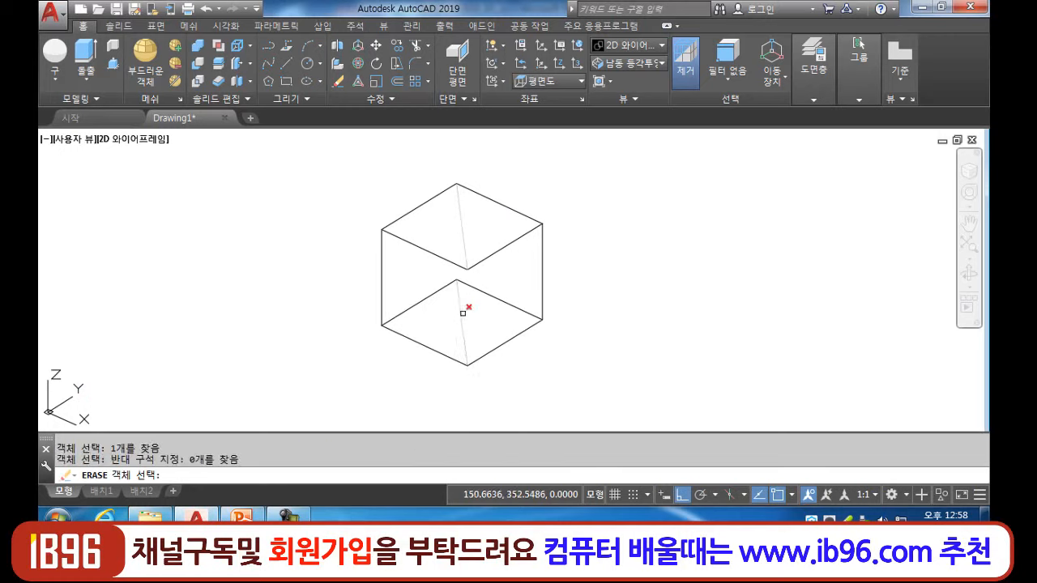
{"action": "left_click", "coordinate": [460, 313]}
{"action": "key", "text": "Return"}
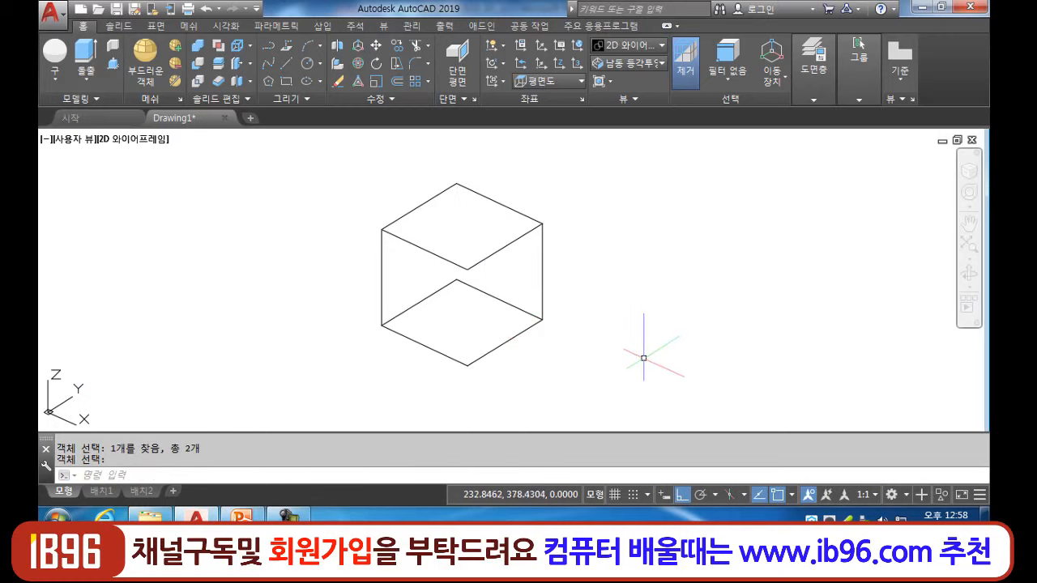
- Draw the cube's two missing vertical edges as lines joining the front and back corners of the top and base squares
{"action": "type", "text": "l"}
{"action": "key", "text": "Return"}
{"action": "left_click", "coordinate": [467, 269]}
{"action": "left_click", "coordinate": [467, 365]}
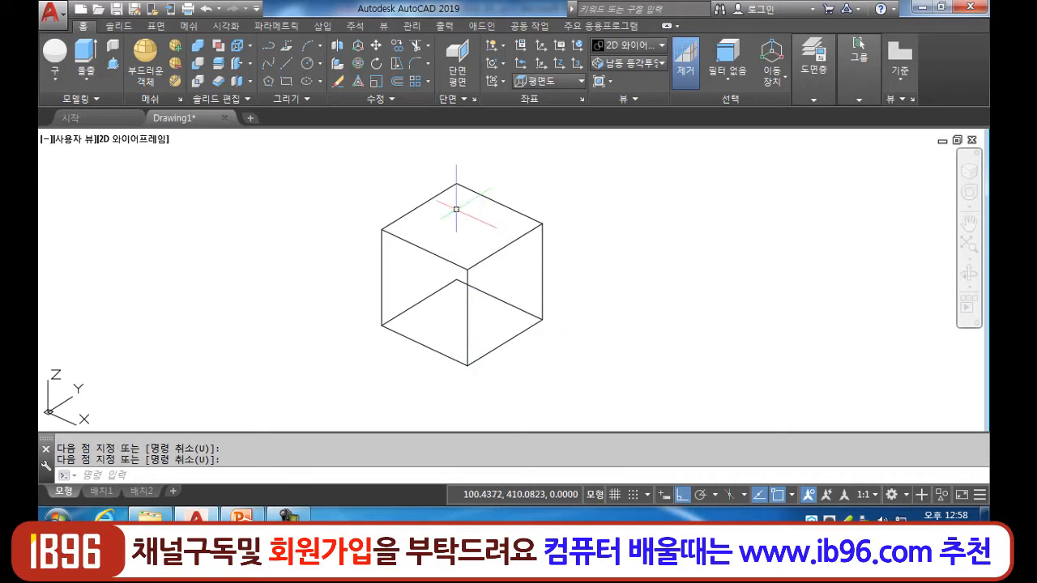
{"action": "key", "text": "Return"}
{"action": "left_click", "coordinate": [456, 184]}
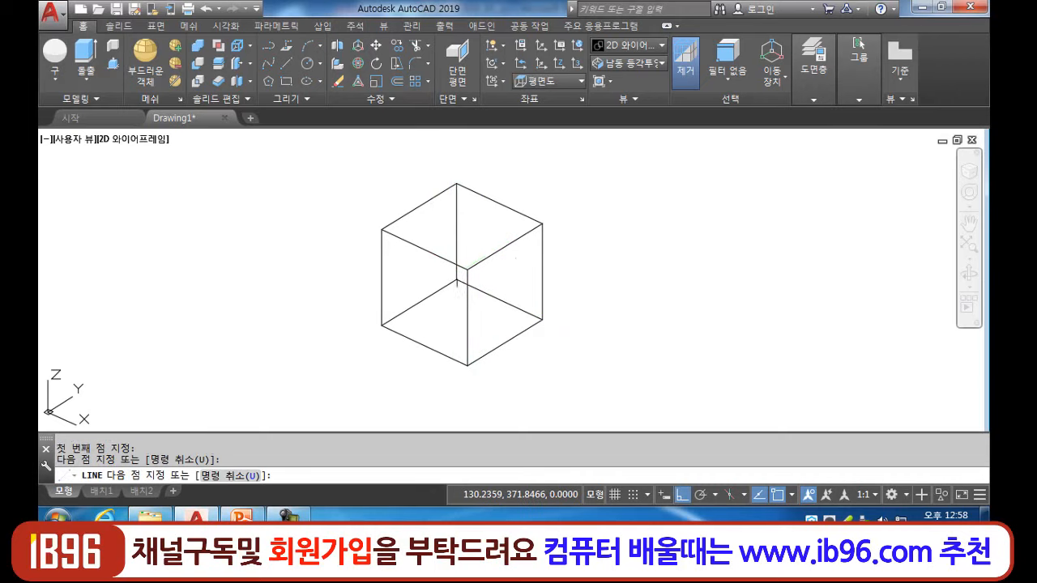
{"action": "key", "text": "Return"}
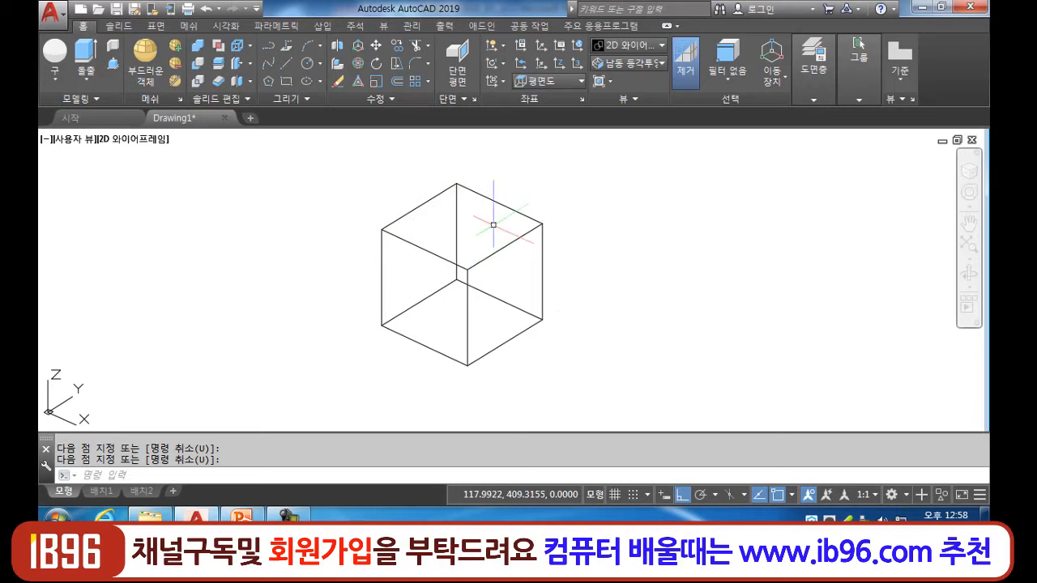
{"action": "scroll", "coordinate": [560, 286], "scroll_direction": "down", "scroll_amount": 2}
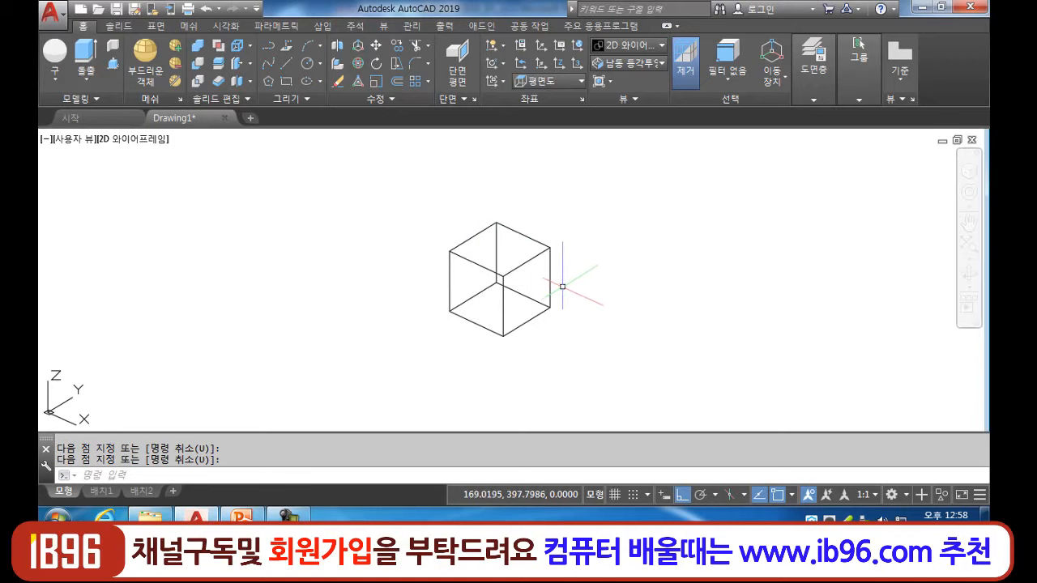
{"action": "middle_click_drag", "start_coordinate": [559, 287], "coordinate": [509, 274]}
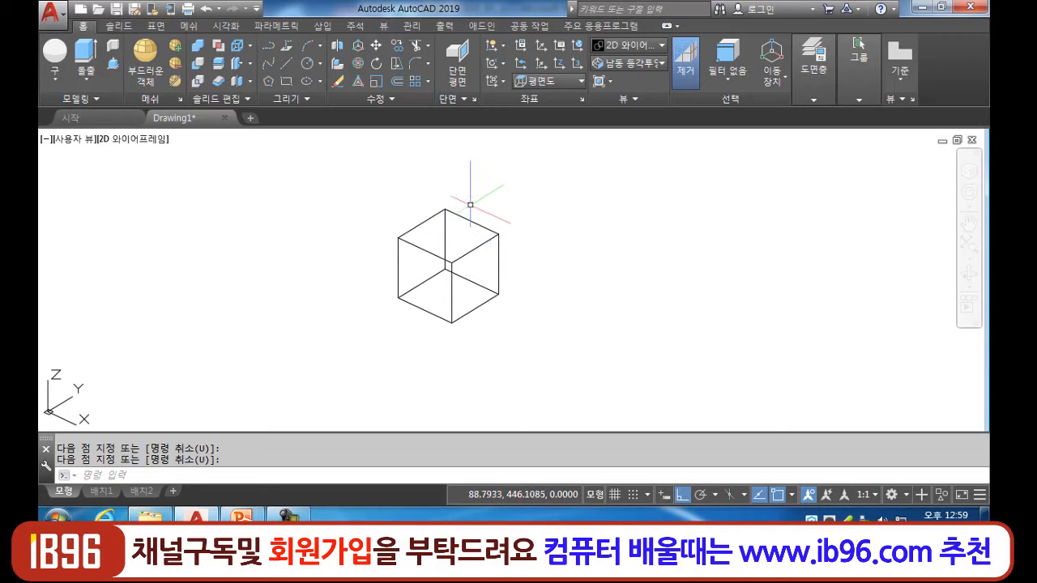
{"action": "scroll", "coordinate": [474, 223], "scroll_direction": "up", "scroll_amount": 4}
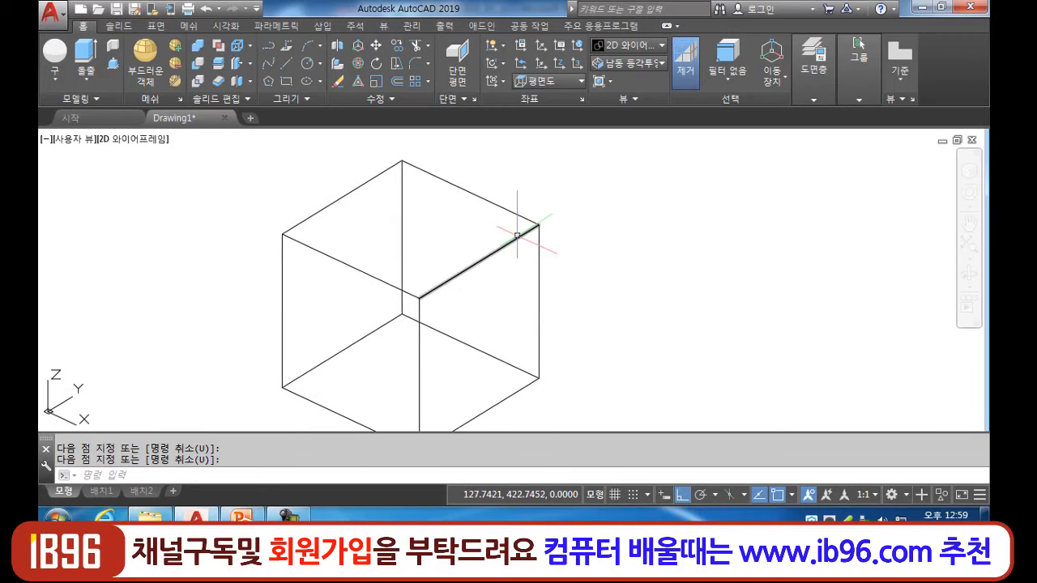
{"action": "scroll", "coordinate": [490, 226], "scroll_direction": "down", "scroll_amount": 2}
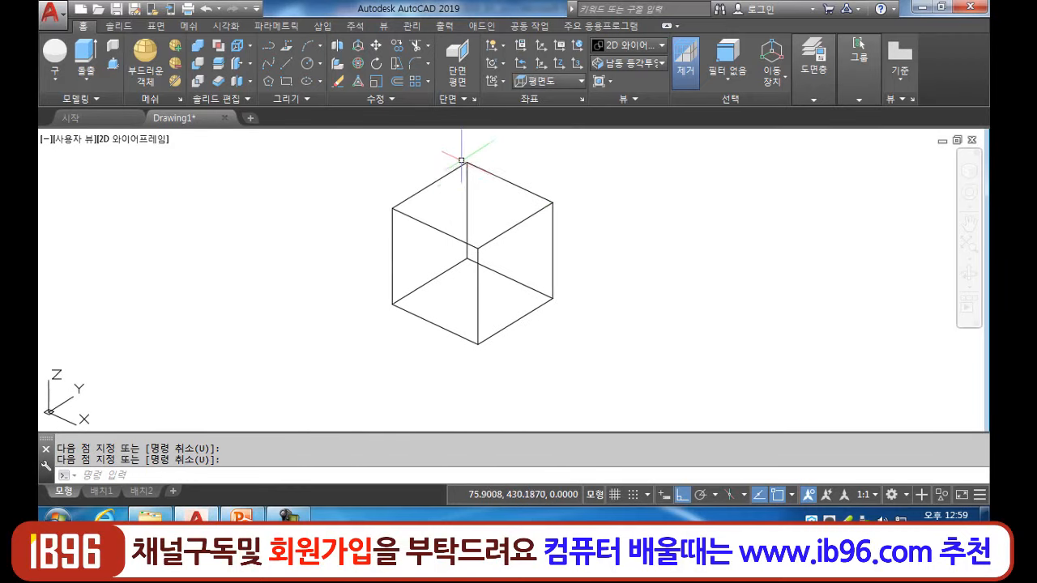
{"action": "left_click", "coordinate": [441, 228]}
{"action": "left_click", "coordinate": [504, 233]}
{"action": "key", "text": "Escape"}
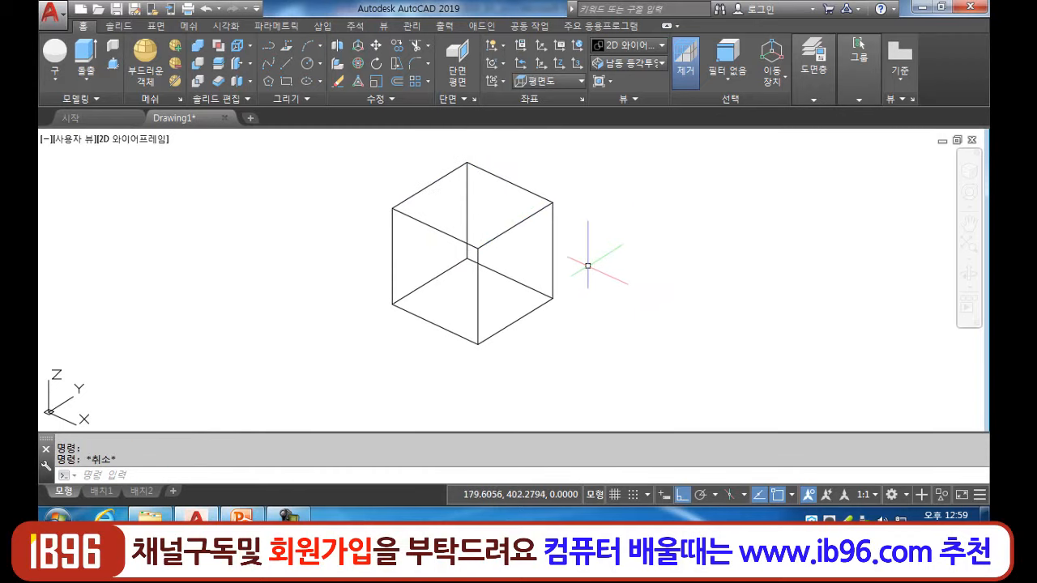
- Draw a base rectangle with lines in free space on the cube's +X side, 50 along X and 70 along Y
{"action": "scroll", "coordinate": [570, 264], "scroll_direction": "down", "scroll_amount": 2}
{"action": "middle_click_drag", "start_coordinate": [544, 266], "coordinate": [440, 281]}
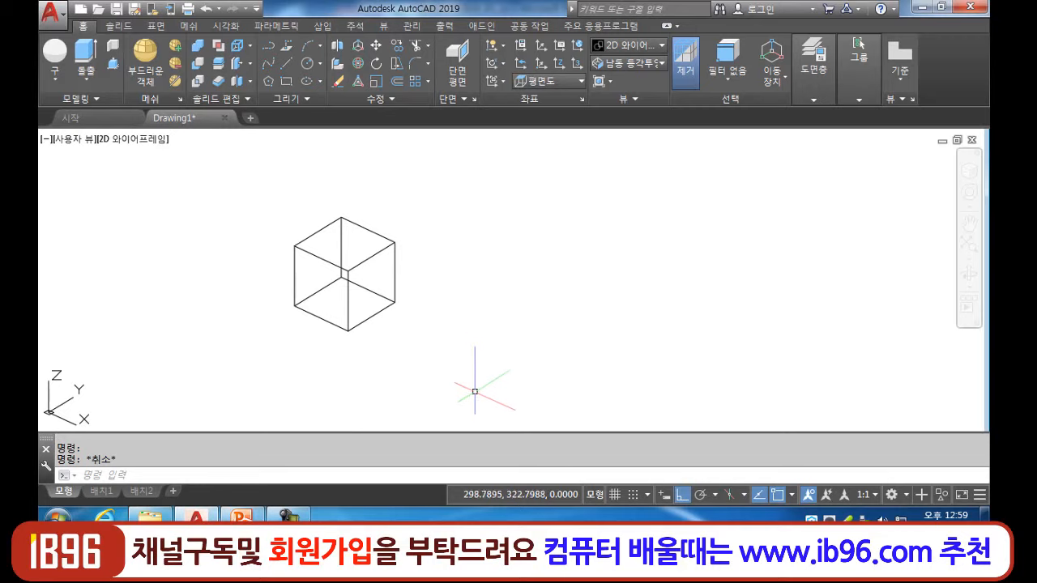
{"action": "type", "text": "l"}
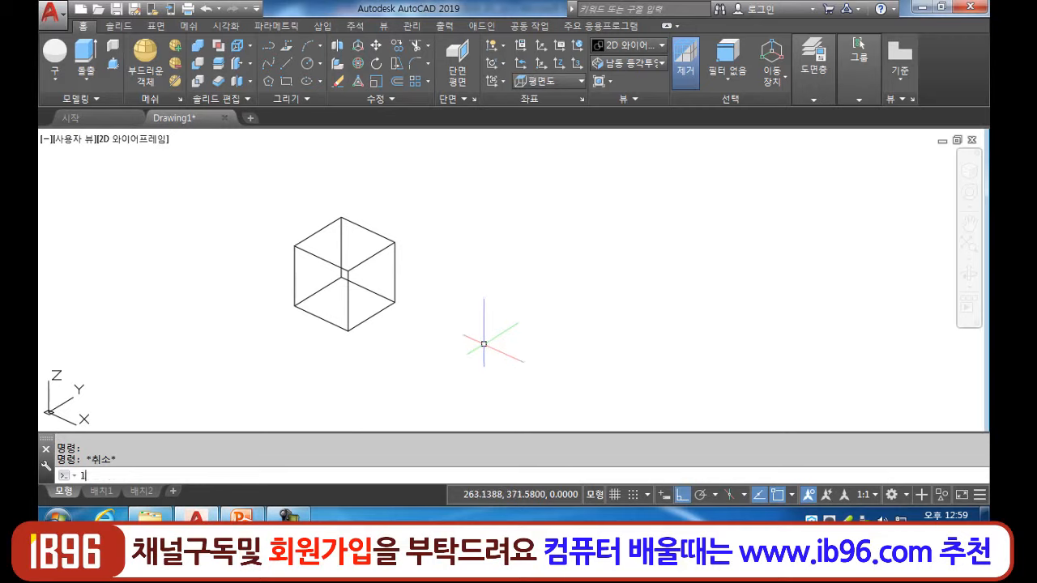
{"action": "key", "text": "Return"}
{"action": "left_click", "coordinate": [507, 289]}
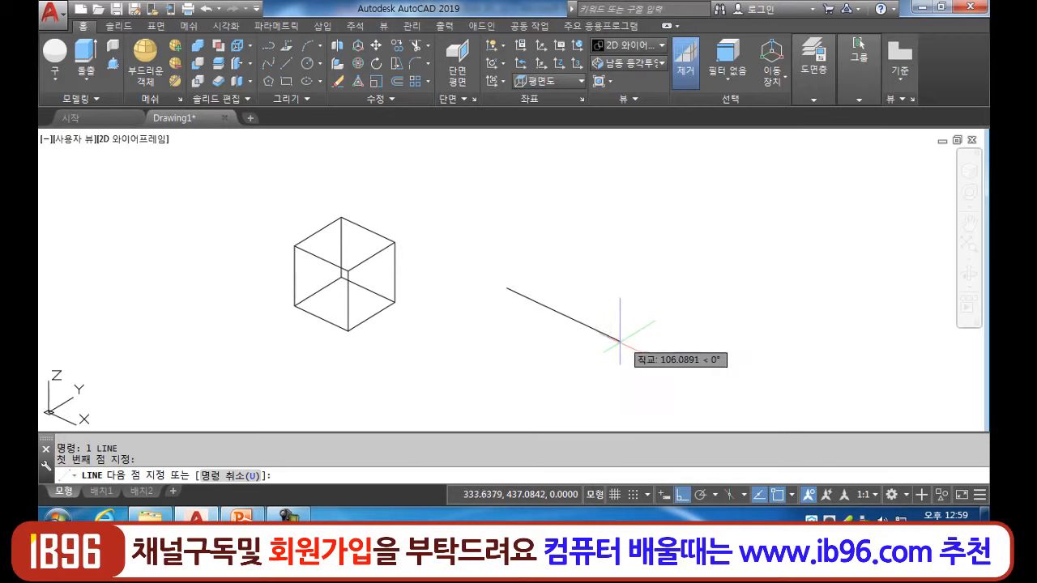
{"action": "type", "text": "50"}
{"action": "key", "text": "Return"}
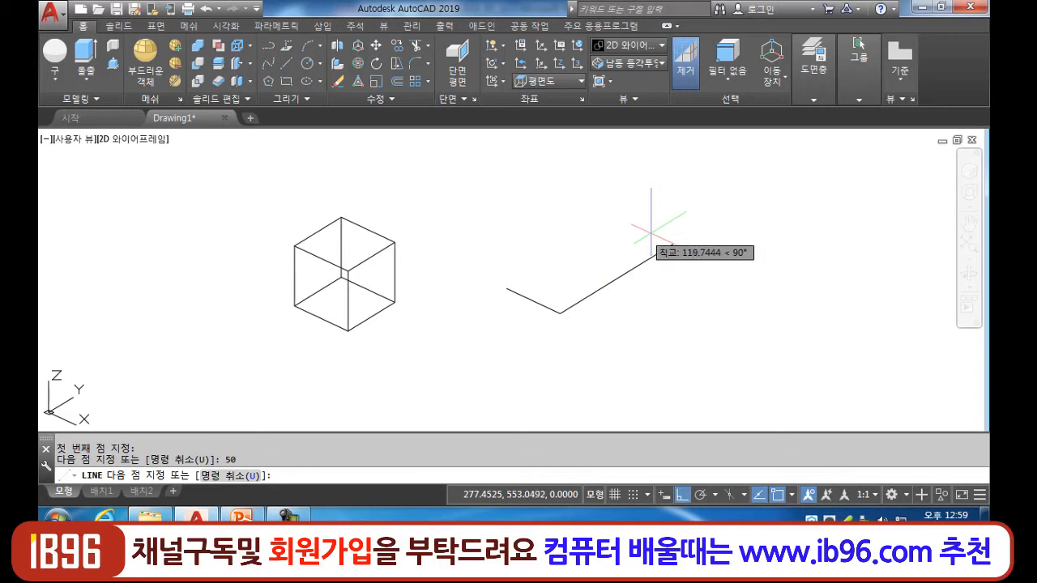
{"action": "type", "text": "70"}
{"action": "key", "text": "Return"}
{"action": "type", "text": "50"}
{"action": "key", "text": "Return"}
{"action": "type", "text": "70"}
{"action": "key", "text": "Return"}
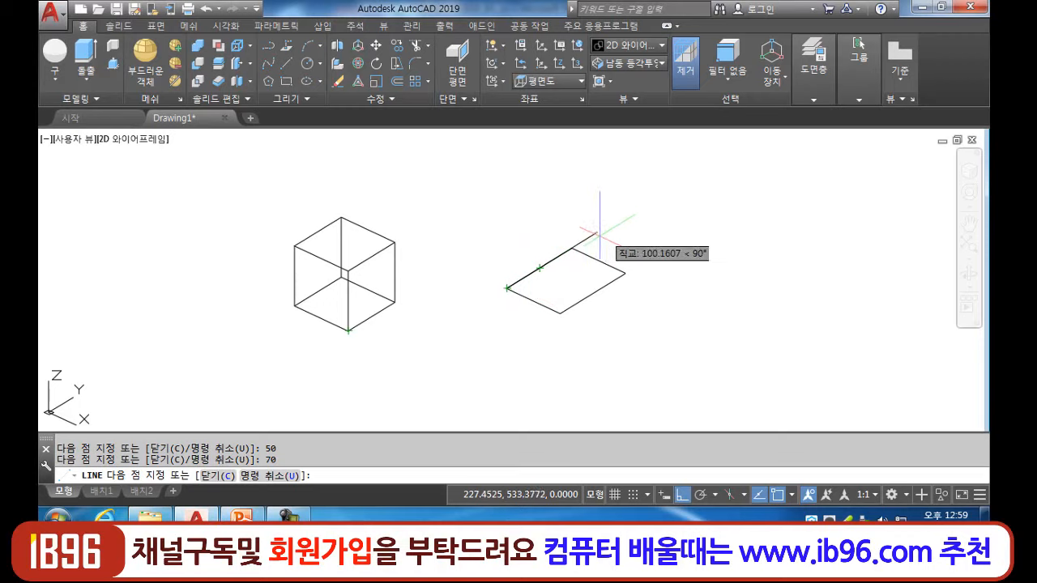
{"action": "type", "text": "@"}
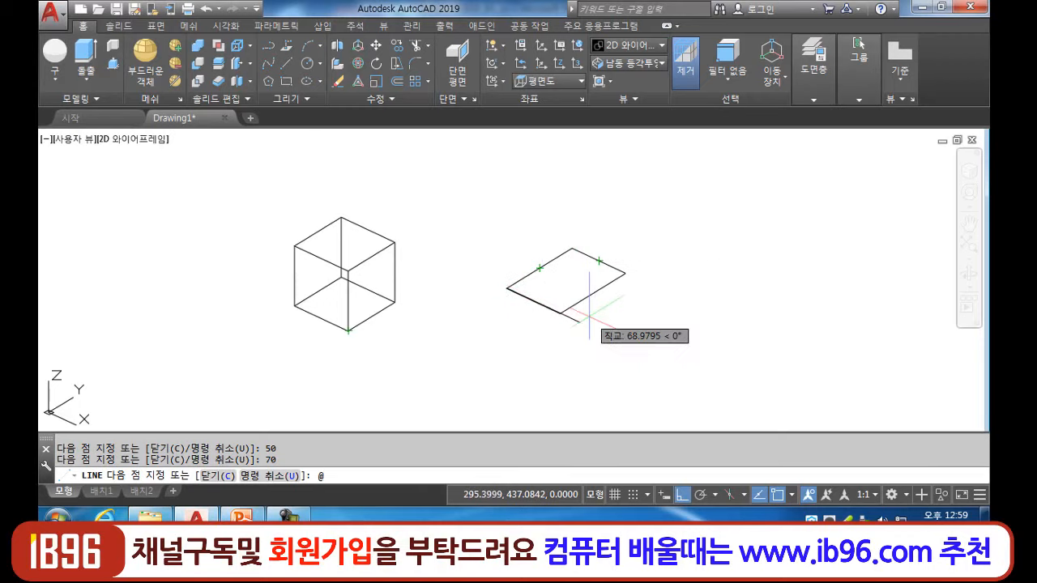
{"action": "type", "text": "10"}
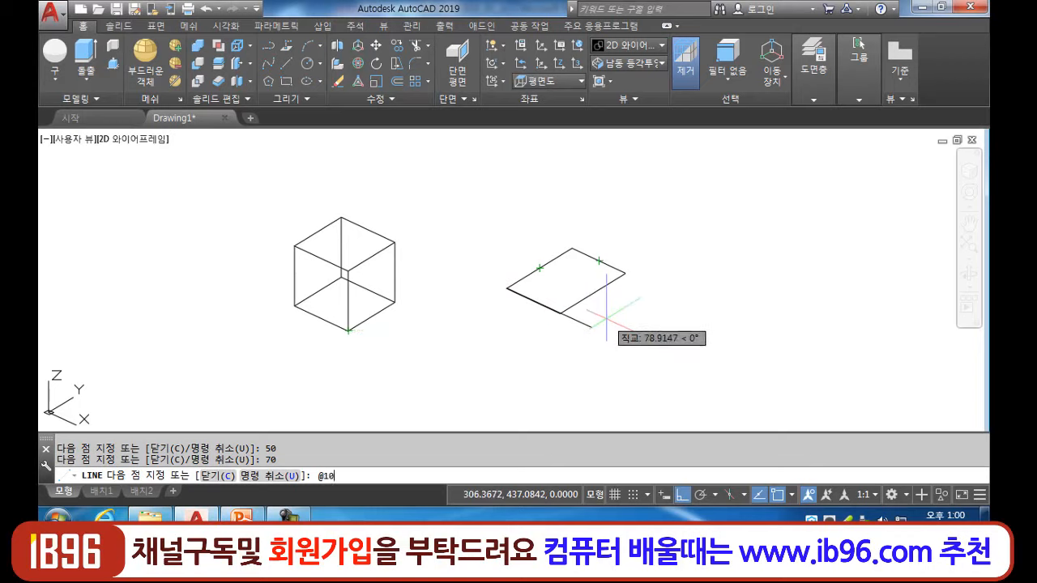
{"action": "type", "text": ","}
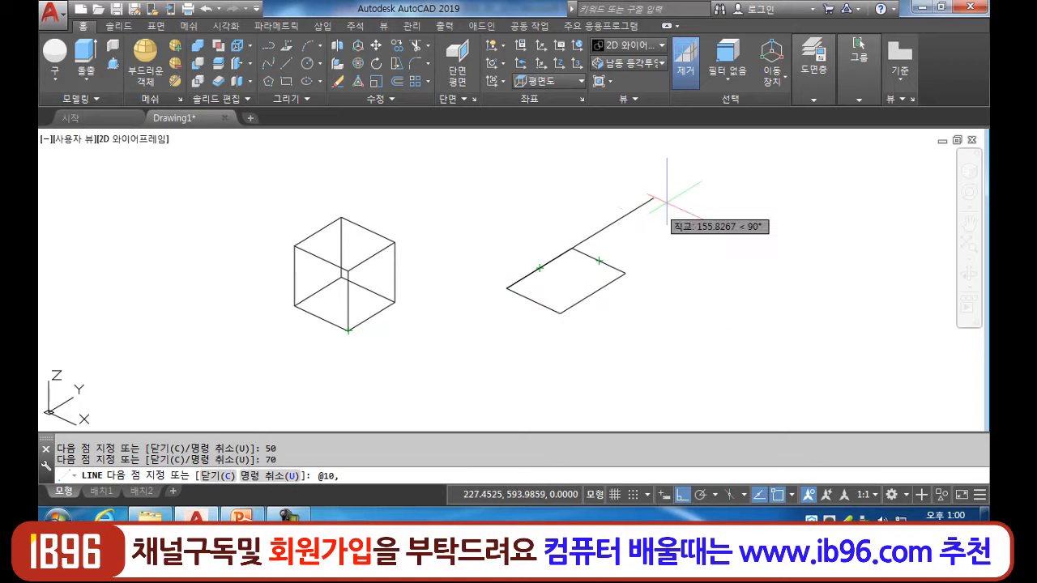
{"action": "type", "text": "10,60"}
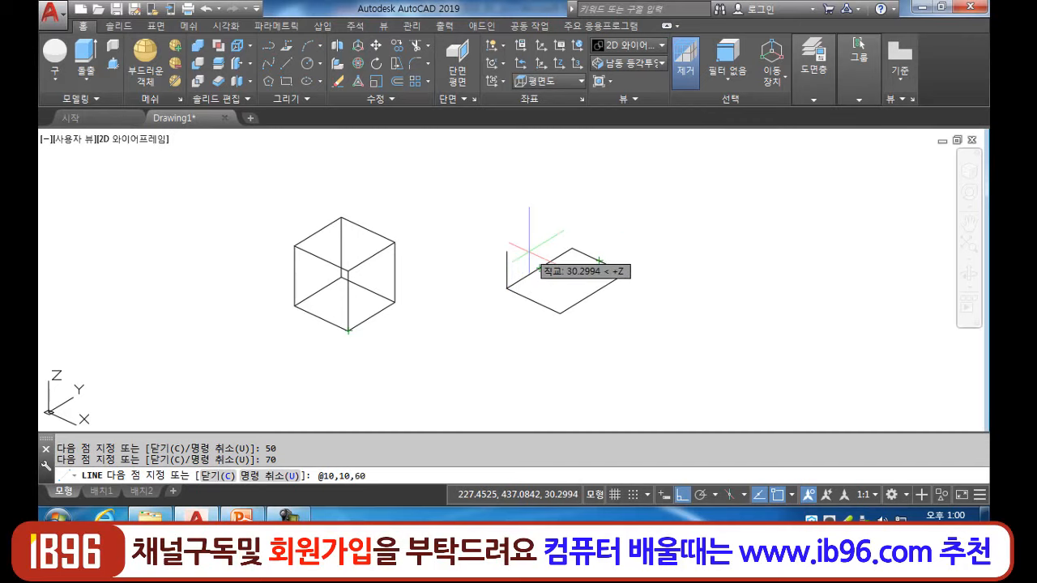
{"action": "key", "text": "Return"}
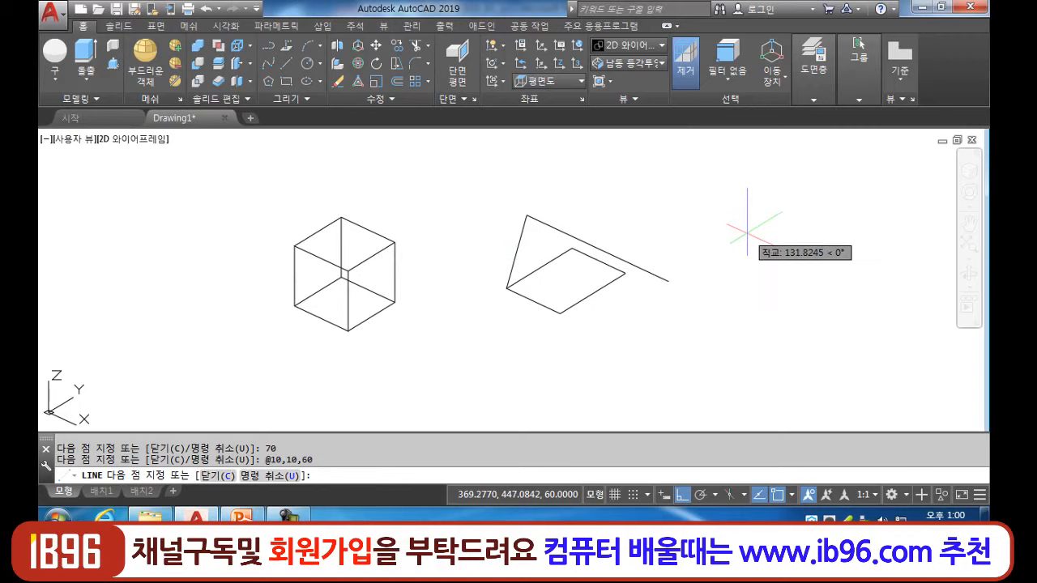
{"action": "key", "text": "Return"}
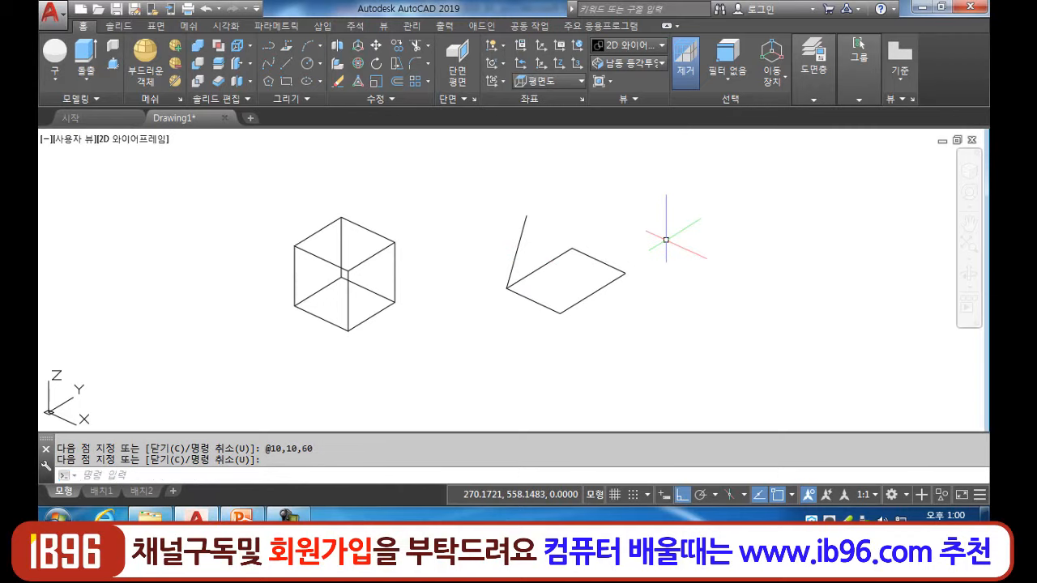
- Draw a top rectangle with lines from the slanted edge's upper endpoint, 30 along X and 50 along Y
{"action": "type", "text": "l"}
{"action": "key", "text": "Return"}
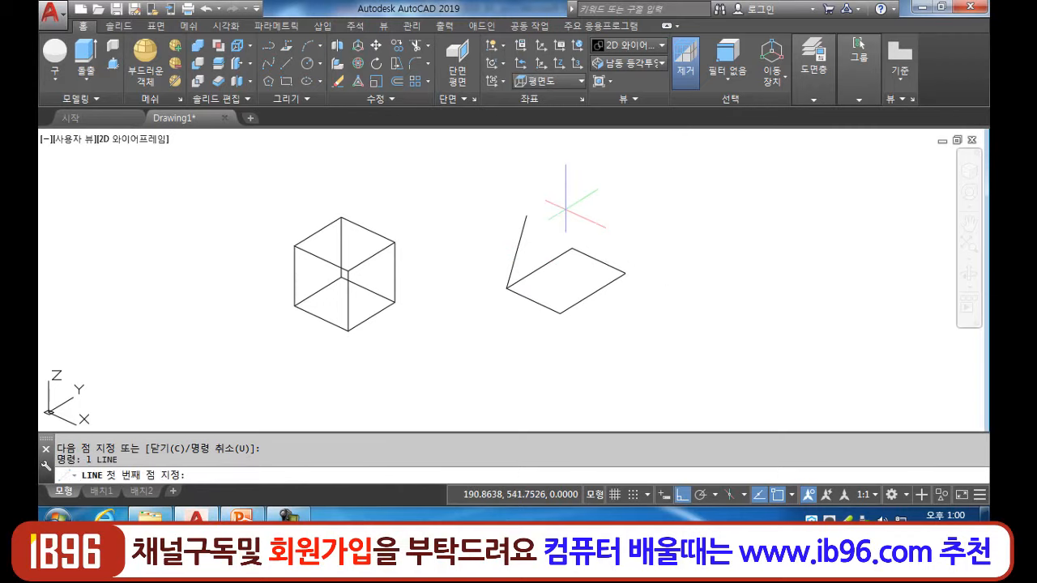
{"action": "left_click", "coordinate": [526, 216]}
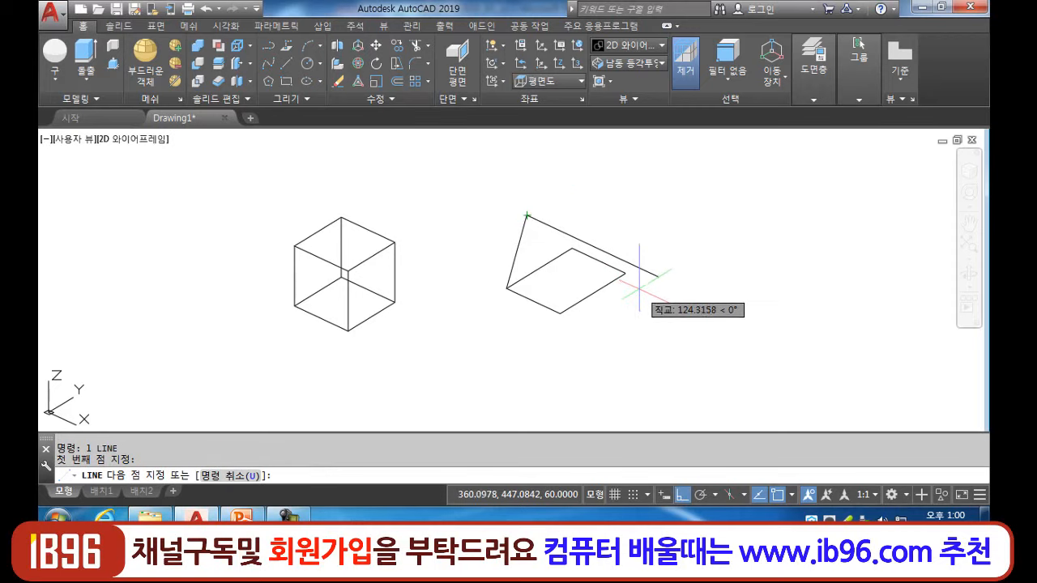
{"action": "type", "text": "30"}
{"action": "key", "text": "Return"}
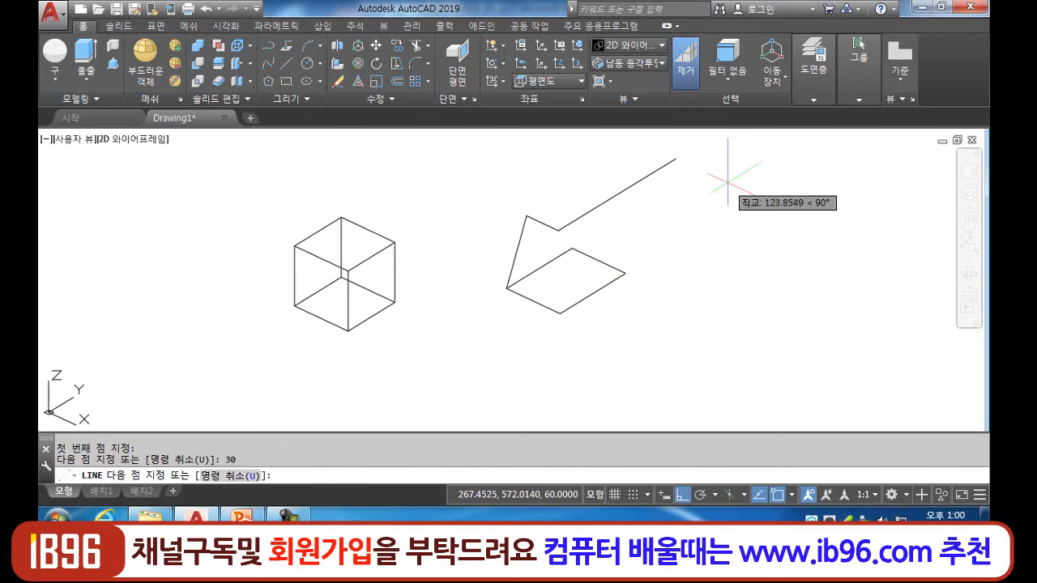
{"action": "type", "text": "50"}
{"action": "key", "text": "Return"}
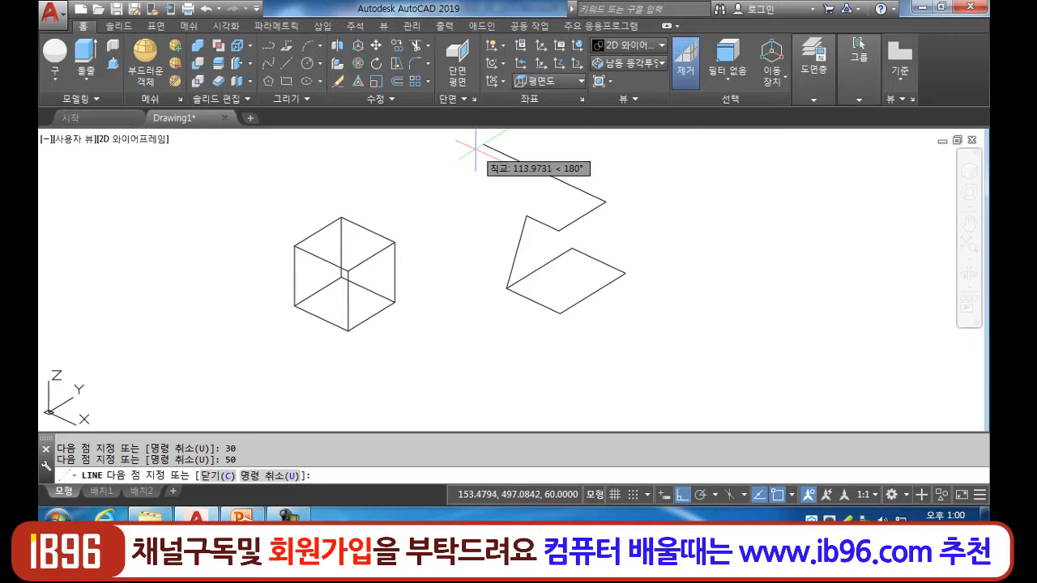
{"action": "type", "text": "30"}
{"action": "key", "text": "Return"}
{"action": "left_click", "coordinate": [526, 216]}
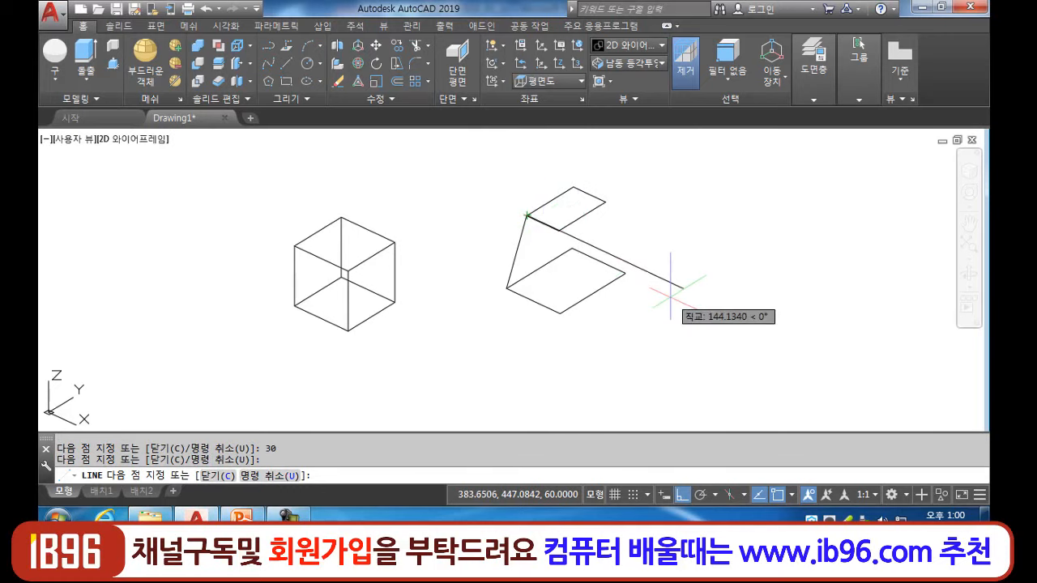
- Draw the tapered solid's three remaining slanted edges as lines joining the top rectangle's corners to the matching base corners
{"action": "key", "text": "Return"}
{"action": "key", "text": "Return"}
{"action": "left_click", "coordinate": [559, 231]}
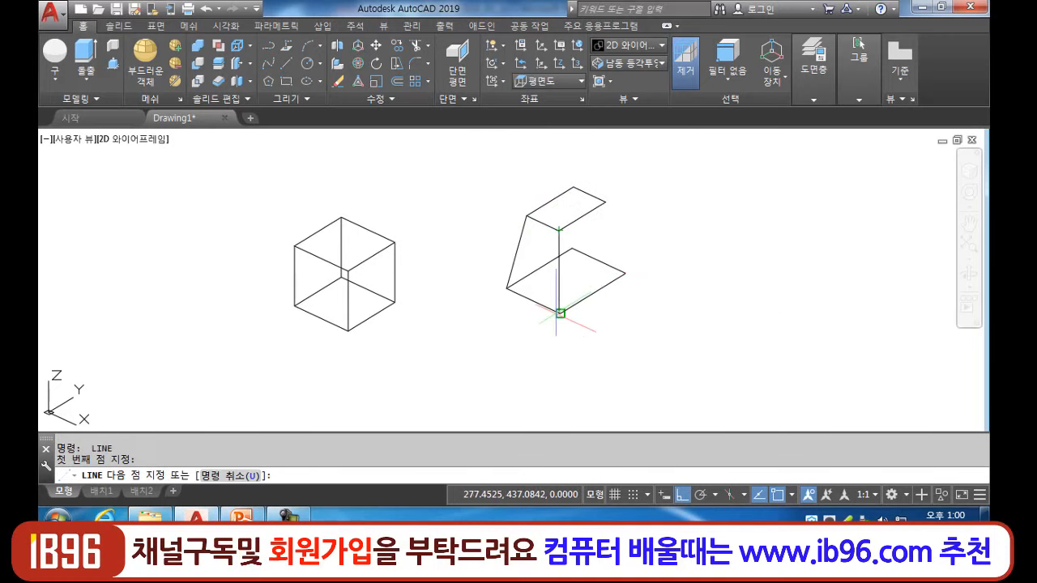
{"action": "left_click", "coordinate": [559, 313]}
{"action": "key", "text": "Return"}
{"action": "key", "text": "Return"}
{"action": "left_click", "coordinate": [605, 201]}
{"action": "left_click", "coordinate": [624, 272]}
{"action": "key", "text": "Return"}
{"action": "key", "text": "Return"}
{"action": "left_click", "coordinate": [573, 186]}
{"action": "left_click", "coordinate": [572, 248]}
{"action": "key", "text": "Return"}
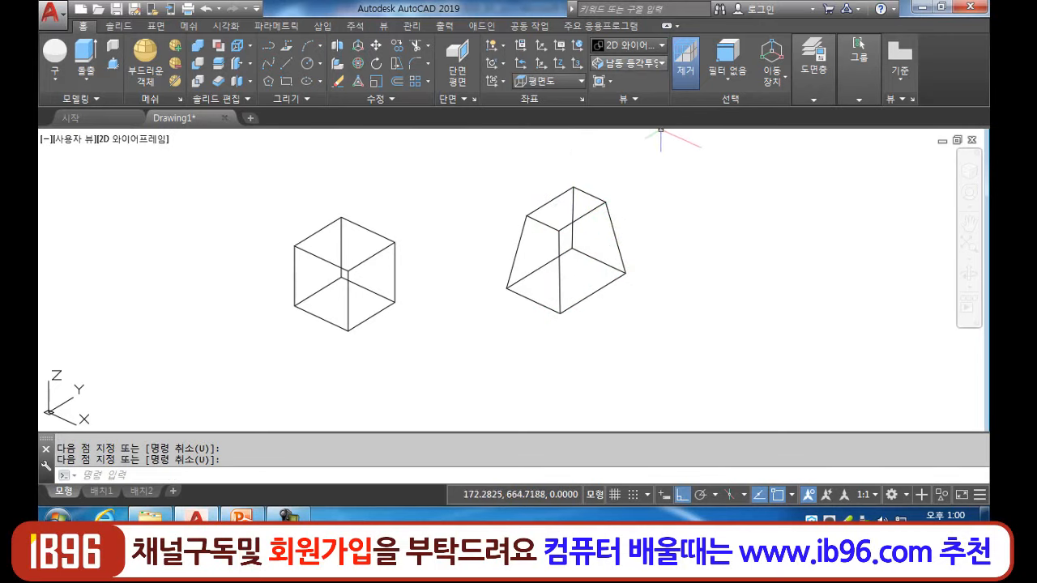
- In the top view, move the whole cube straight along +Y until it is level with the tapered solid
{"action": "left_click", "coordinate": [630, 63]}
{"action": "left_click", "coordinate": [624, 79]}
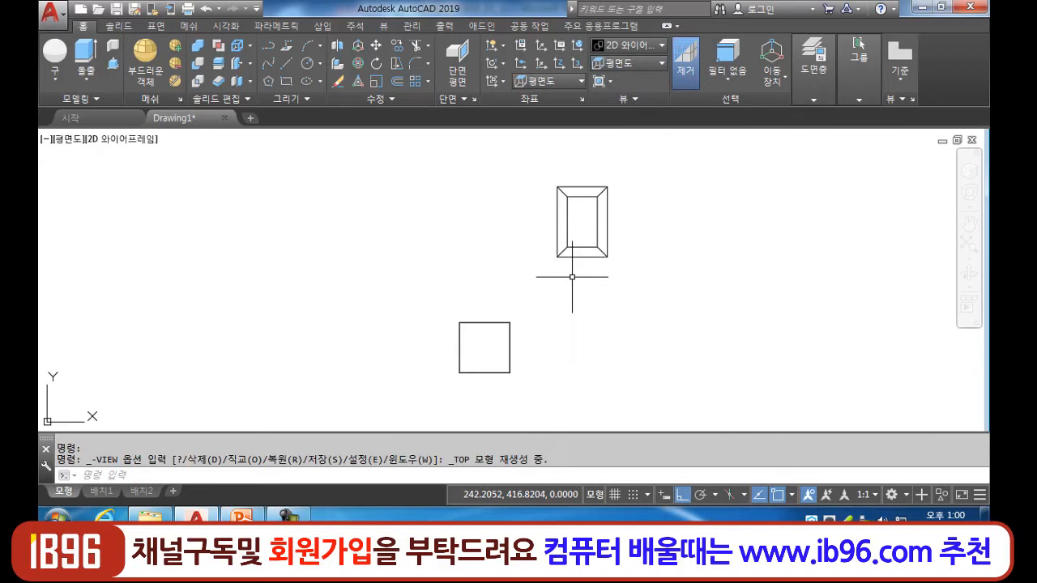
{"action": "type", "text": "m"}
{"action": "key", "text": "Return"}
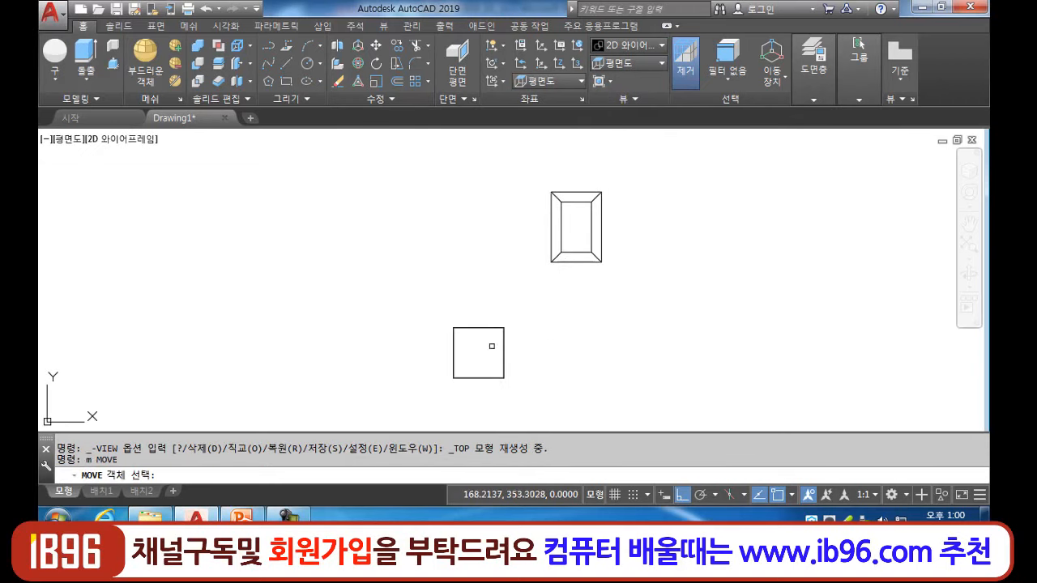
{"action": "left_click", "coordinate": [543, 311]}
{"action": "left_click", "coordinate": [390, 428]}
{"action": "key", "text": "Return"}
{"action": "left_click", "coordinate": [758, 327]}
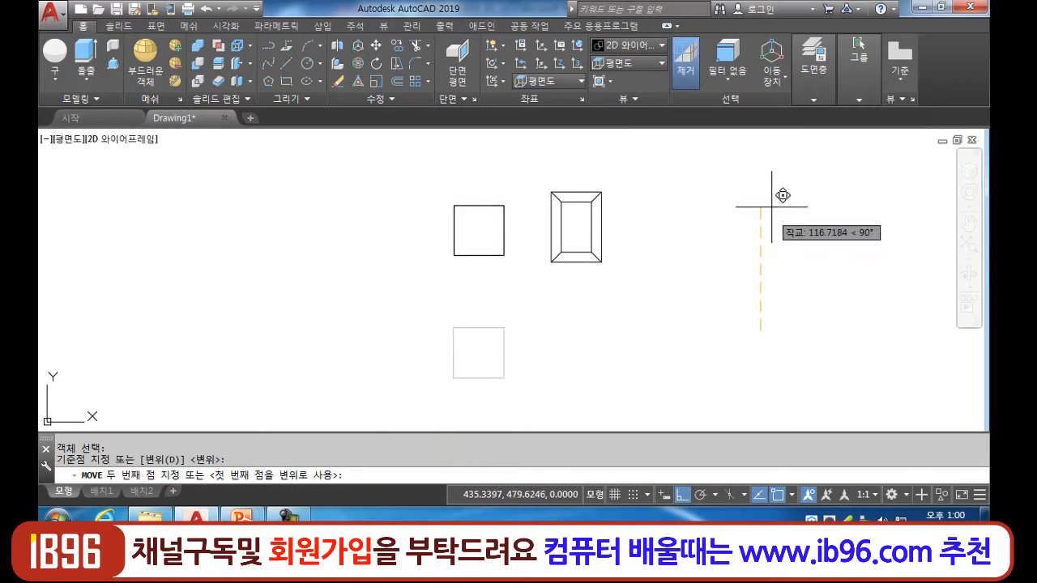
{"action": "left_click", "coordinate": [771, 202]}
{"action": "scroll", "coordinate": [667, 241], "scroll_direction": "up", "scroll_amount": 4}
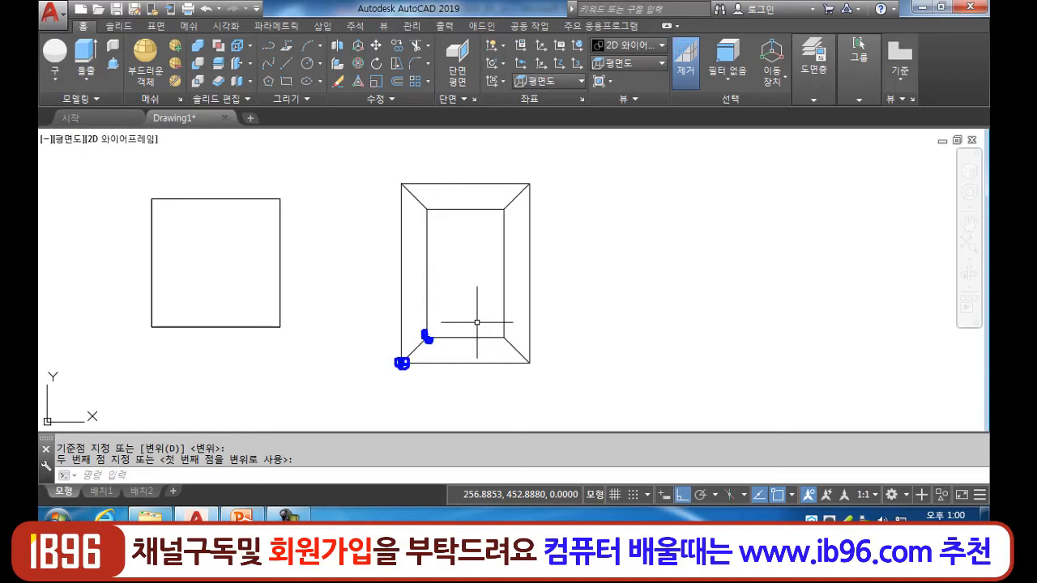
{"action": "mouse_move", "coordinate": [149, 327]}
{"action": "left_mouse_down"}
{"action": "mouse_move", "coordinate": [175, 348]}
{"action": "mouse_move", "coordinate": [195, 338]}
{"action": "mouse_move", "coordinate": [214, 353]}
{"action": "mouse_move", "coordinate": [201, 365]}
{"action": "mouse_move", "coordinate": [231, 369]}
{"action": "mouse_move", "coordinate": [225, 340]}
{"action": "mouse_move", "coordinate": [282, 326]}
{"action": "left_mouse_up"}
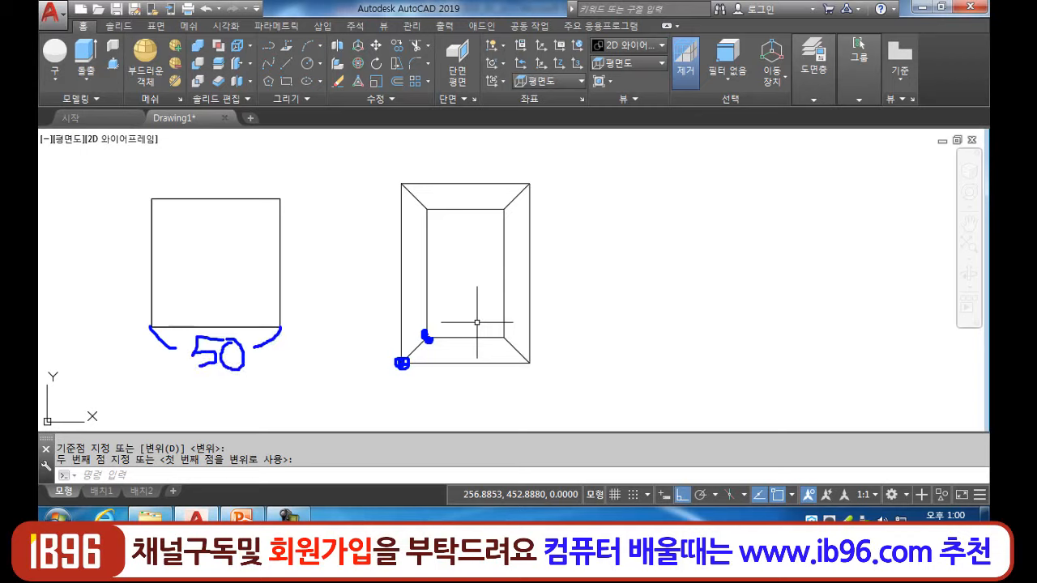
{"action": "mouse_move", "coordinate": [405, 364]}
{"action": "left_mouse_down"}
{"action": "mouse_move", "coordinate": [443, 396]}
{"action": "mouse_move", "coordinate": [442, 409]}
{"action": "mouse_move", "coordinate": [469, 385]}
{"action": "mouse_move", "coordinate": [531, 361]}
{"action": "left_mouse_up"}
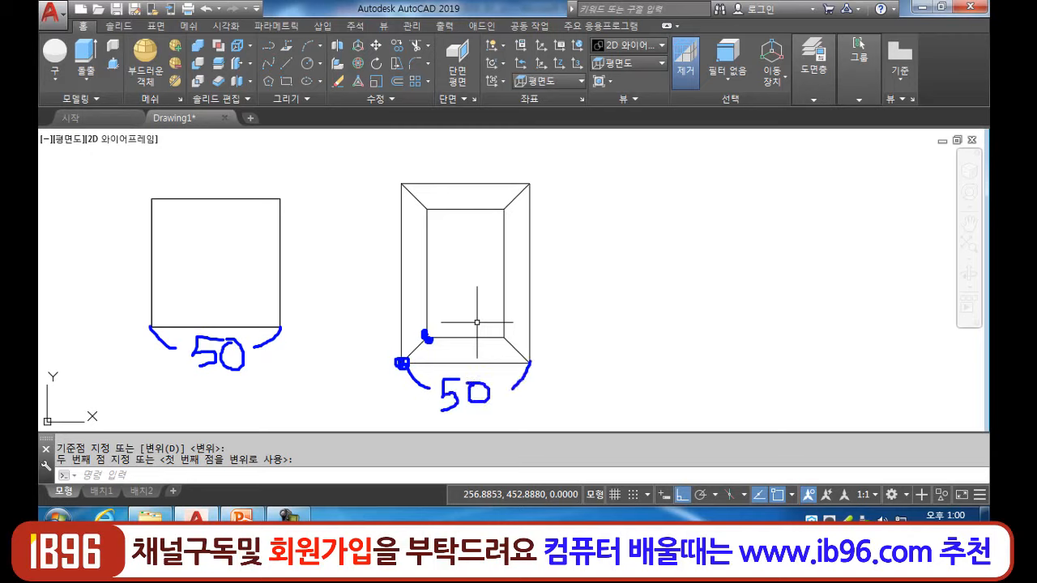
{"action": "mouse_move", "coordinate": [530, 183]}
{"action": "left_mouse_down"}
{"action": "mouse_move", "coordinate": [552, 211]}
{"action": "mouse_move", "coordinate": [557, 259]}
{"action": "mouse_move", "coordinate": [583, 255]}
{"action": "mouse_move", "coordinate": [592, 235]}
{"action": "left_mouse_up"}
{"action": "left_click_drag", "start_coordinate": [549, 330], "coordinate": [529, 365]}
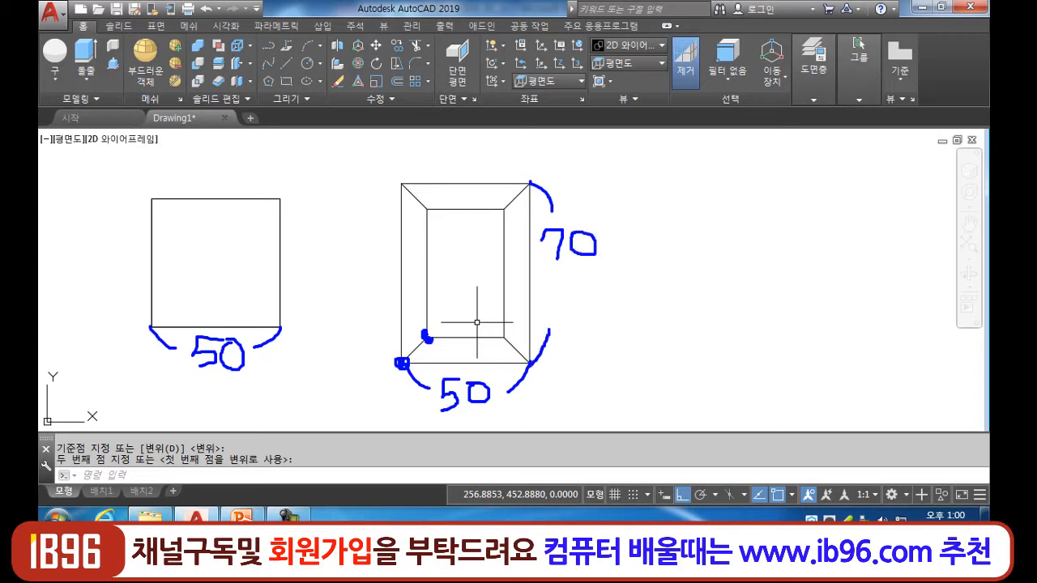
{"action": "mouse_move", "coordinate": [504, 206]}
{"action": "left_mouse_down"}
{"action": "mouse_move", "coordinate": [512, 271]}
{"action": "mouse_move", "coordinate": [525, 252]}
{"action": "mouse_move", "coordinate": [530, 277]}
{"action": "mouse_move", "coordinate": [526, 263]}
{"action": "left_mouse_up"}
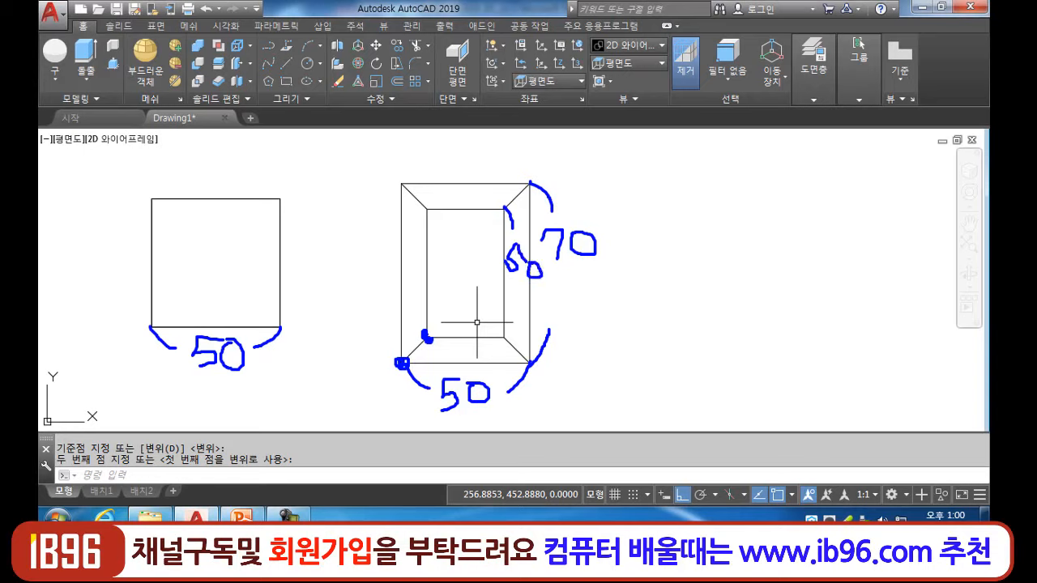
{"action": "left_click_drag", "start_coordinate": [427, 336], "coordinate": [489, 301]}
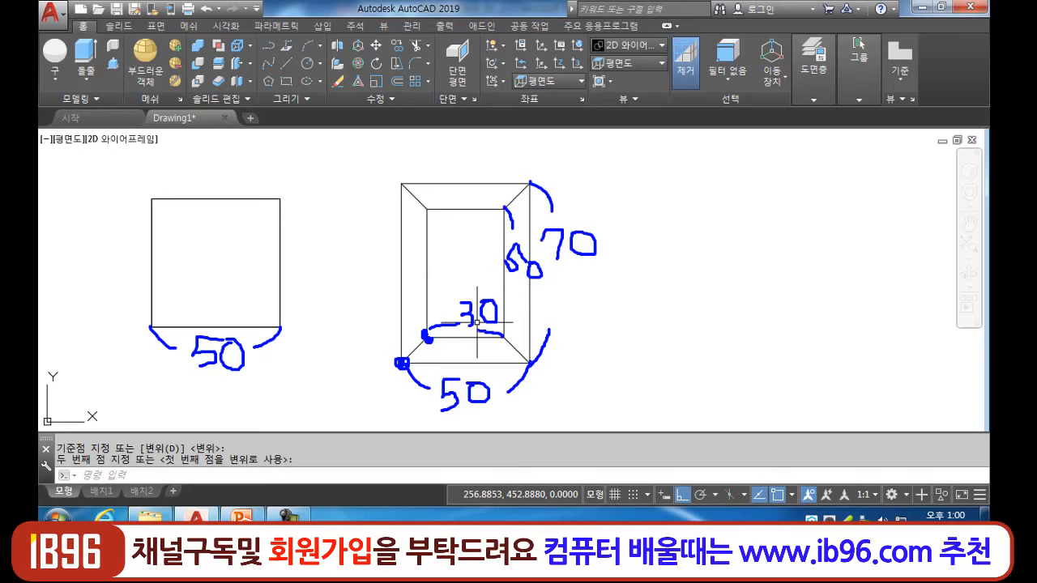
{"action": "left_click_drag", "start_coordinate": [512, 297], "coordinate": [503, 339]}
{"action": "left_click_drag", "start_coordinate": [403, 301], "coordinate": [429, 302]}
{"action": "left_click_drag", "start_coordinate": [503, 293], "coordinate": [533, 294]}
{"action": "left_click_drag", "start_coordinate": [471, 335], "coordinate": [464, 368]}
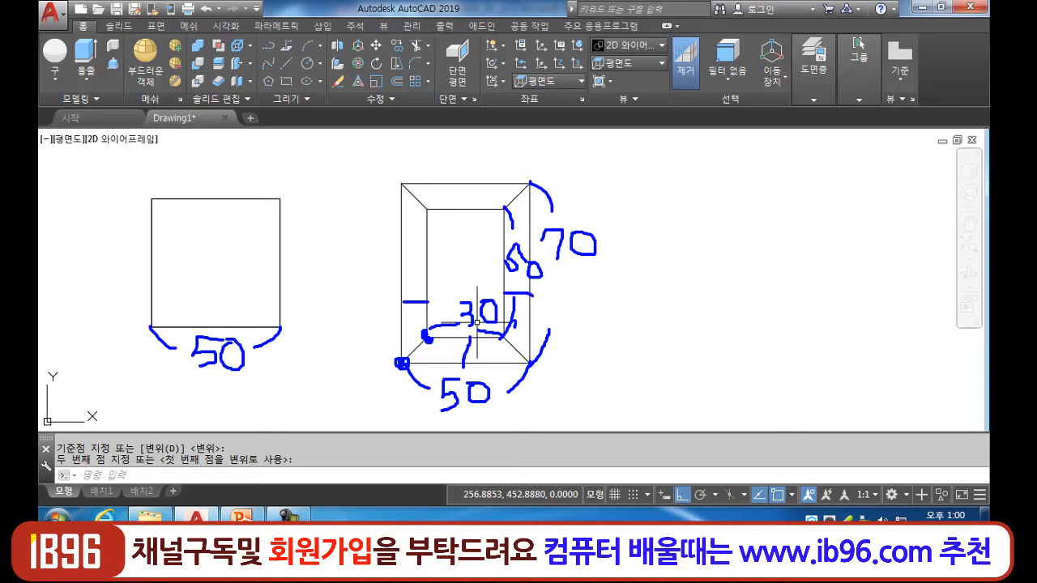
{"action": "left_click_drag", "start_coordinate": [475, 184], "coordinate": [475, 210]}
{"action": "mouse_move", "coordinate": [401, 362]}
{"action": "left_mouse_down"}
{"action": "mouse_move", "coordinate": [427, 337]}
{"action": "mouse_move", "coordinate": [431, 360]}
{"action": "left_mouse_up"}
{"action": "mouse_move", "coordinate": [528, 361]}
{"action": "left_mouse_down"}
{"action": "mouse_move", "coordinate": [489, 372]}
{"action": "mouse_move", "coordinate": [502, 385]}
{"action": "left_mouse_up"}
{"action": "mouse_move", "coordinate": [589, 351]}
{"action": "left_mouse_down"}
{"action": "mouse_move", "coordinate": [593, 369]}
{"action": "mouse_move", "coordinate": [554, 371]}
{"action": "mouse_move", "coordinate": [638, 357]}
{"action": "left_mouse_up"}
{"action": "mouse_move", "coordinate": [644, 342]}
{"action": "left_mouse_down"}
{"action": "mouse_move", "coordinate": [646, 371]}
{"action": "mouse_move", "coordinate": [661, 343]}
{"action": "mouse_move", "coordinate": [662, 397]}
{"action": "left_mouse_up"}
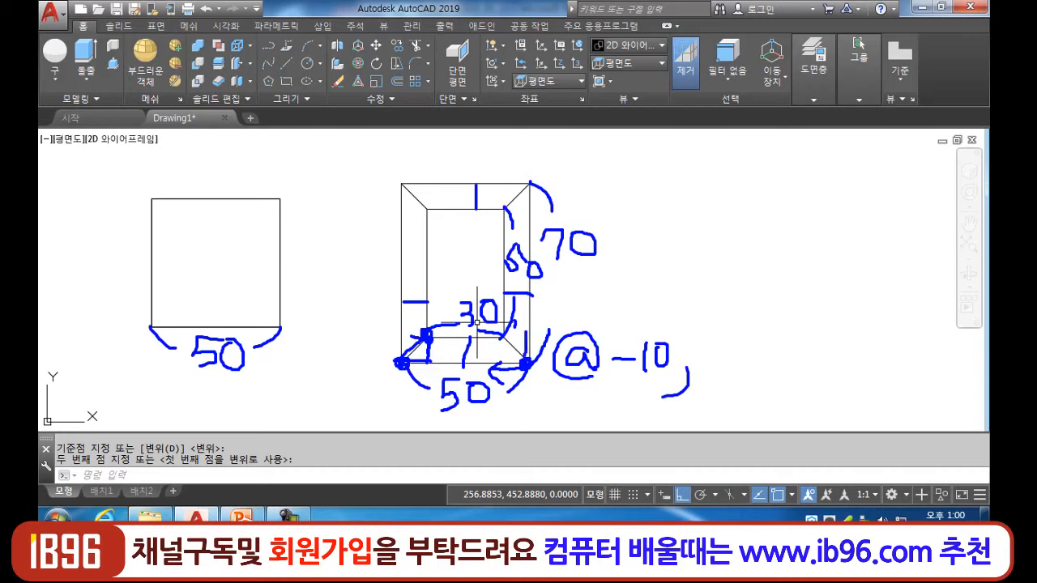
{"action": "mouse_move", "coordinate": [704, 346]}
{"action": "left_mouse_down"}
{"action": "mouse_move", "coordinate": [702, 374]}
{"action": "mouse_move", "coordinate": [734, 366]}
{"action": "mouse_move", "coordinate": [721, 348]}
{"action": "mouse_move", "coordinate": [747, 403]}
{"action": "left_mouse_up"}
{"action": "mouse_move", "coordinate": [784, 347]}
{"action": "left_mouse_down"}
{"action": "mouse_move", "coordinate": [778, 377]}
{"action": "mouse_move", "coordinate": [774, 366]}
{"action": "mouse_move", "coordinate": [822, 378]}
{"action": "mouse_move", "coordinate": [820, 348]}
{"action": "left_mouse_up"}
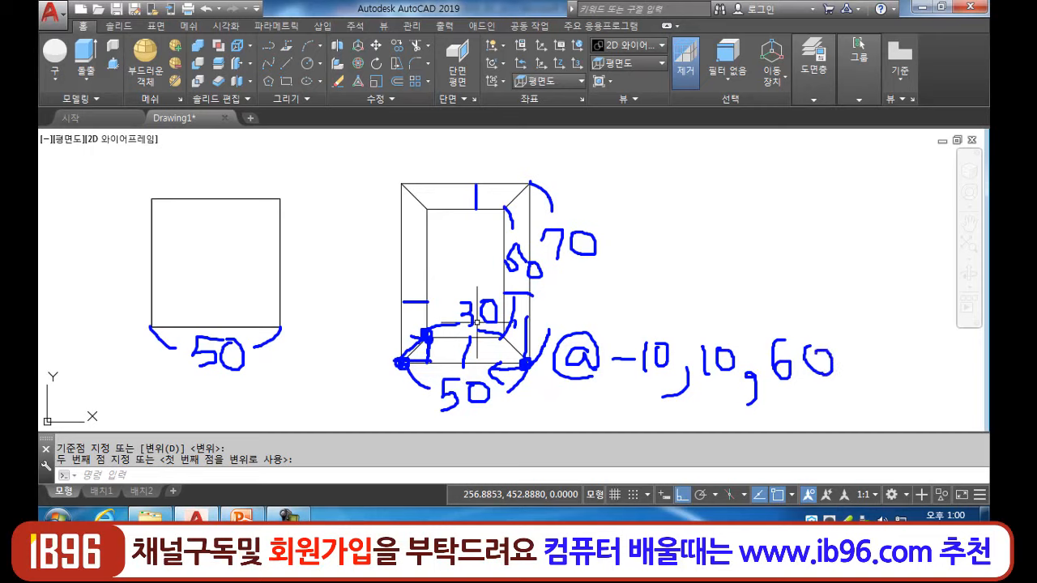
{"action": "mouse_move", "coordinate": [404, 180]}
{"action": "left_mouse_down"}
{"action": "mouse_move", "coordinate": [392, 175]}
{"action": "mouse_move", "coordinate": [427, 220]}
{"action": "mouse_move", "coordinate": [408, 227]}
{"action": "left_mouse_up"}
{"action": "mouse_move", "coordinate": [393, 180]}
{"action": "left_mouse_down"}
{"action": "mouse_move", "coordinate": [415, 171]}
{"action": "mouse_move", "coordinate": [434, 185]}
{"action": "left_mouse_up"}
{"action": "mouse_move", "coordinate": [447, 141]}
{"action": "left_mouse_down"}
{"action": "mouse_move", "coordinate": [432, 149]}
{"action": "mouse_move", "coordinate": [459, 154]}
{"action": "mouse_move", "coordinate": [429, 136]}
{"action": "mouse_move", "coordinate": [487, 166]}
{"action": "mouse_move", "coordinate": [501, 142]}
{"action": "mouse_move", "coordinate": [519, 178]}
{"action": "mouse_move", "coordinate": [559, 153]}
{"action": "mouse_move", "coordinate": [556, 176]}
{"action": "mouse_move", "coordinate": [580, 155]}
{"action": "mouse_move", "coordinate": [597, 197]}
{"action": "left_mouse_up"}
{"action": "mouse_move", "coordinate": [646, 145]}
{"action": "left_mouse_down"}
{"action": "mouse_move", "coordinate": [622, 183]}
{"action": "mouse_move", "coordinate": [625, 175]}
{"action": "left_mouse_up"}
{"action": "mouse_move", "coordinate": [667, 160]}
{"action": "left_mouse_down"}
{"action": "mouse_move", "coordinate": [658, 166]}
{"action": "mouse_move", "coordinate": [668, 158]}
{"action": "left_mouse_up"}
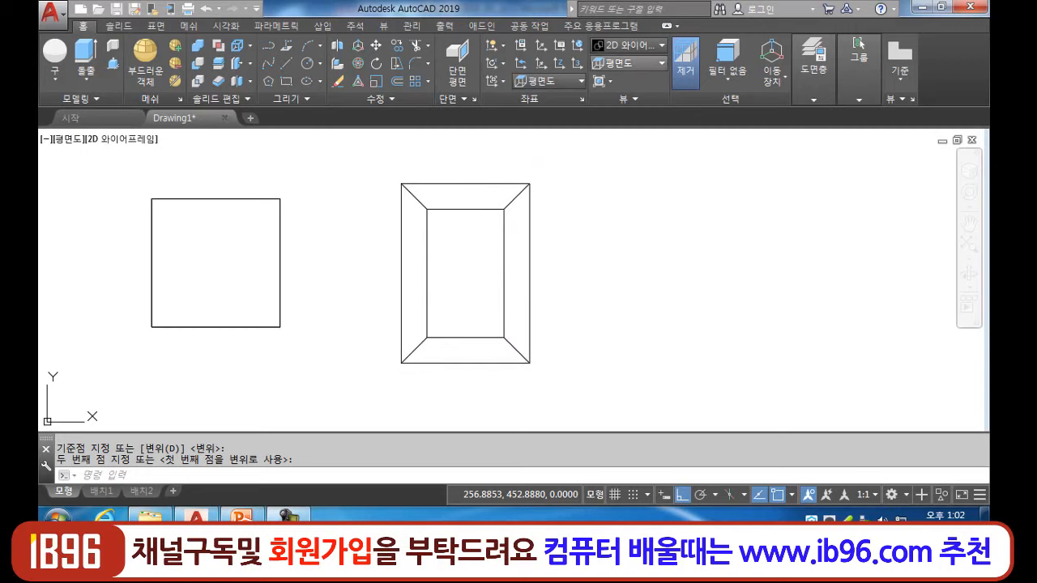
- Compare the cube and tapered solid in the southeast isometric and top views, finishing in the southeast isometric view
{"action": "left_click", "coordinate": [630, 62]}
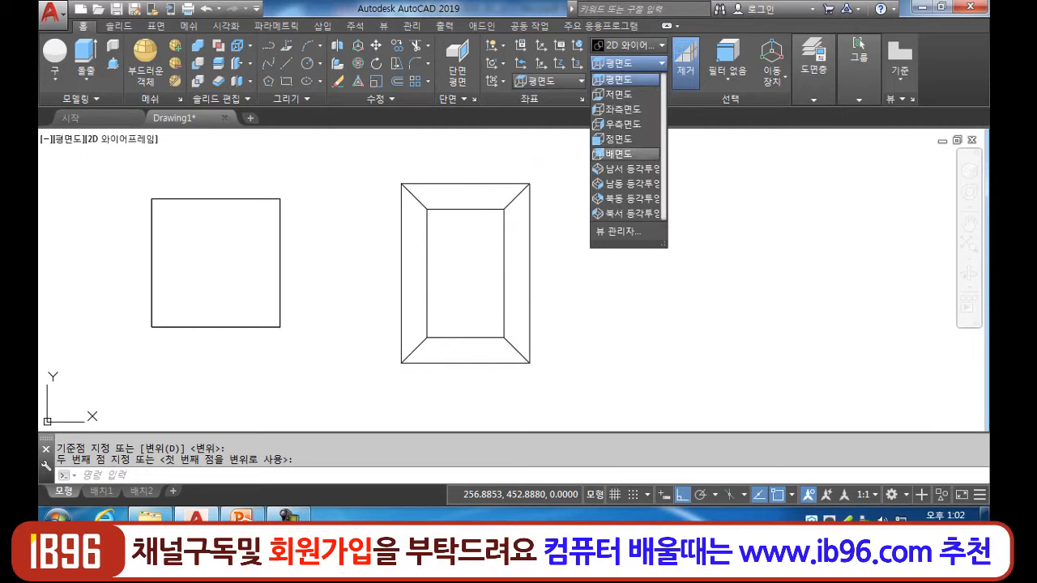
{"action": "left_click", "coordinate": [624, 184]}
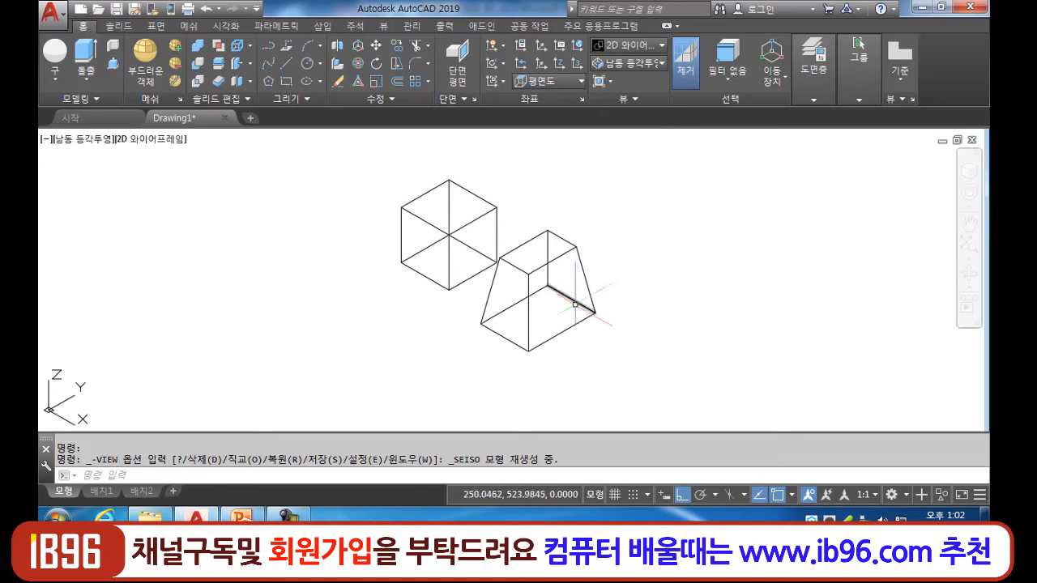
{"action": "left_click", "coordinate": [630, 62]}
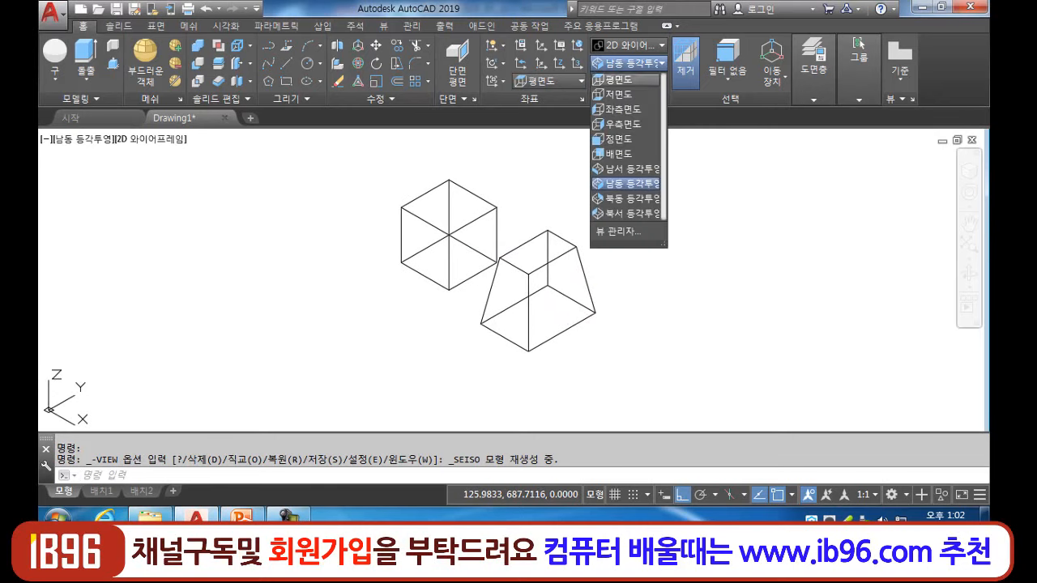
{"action": "left_click", "coordinate": [628, 79]}
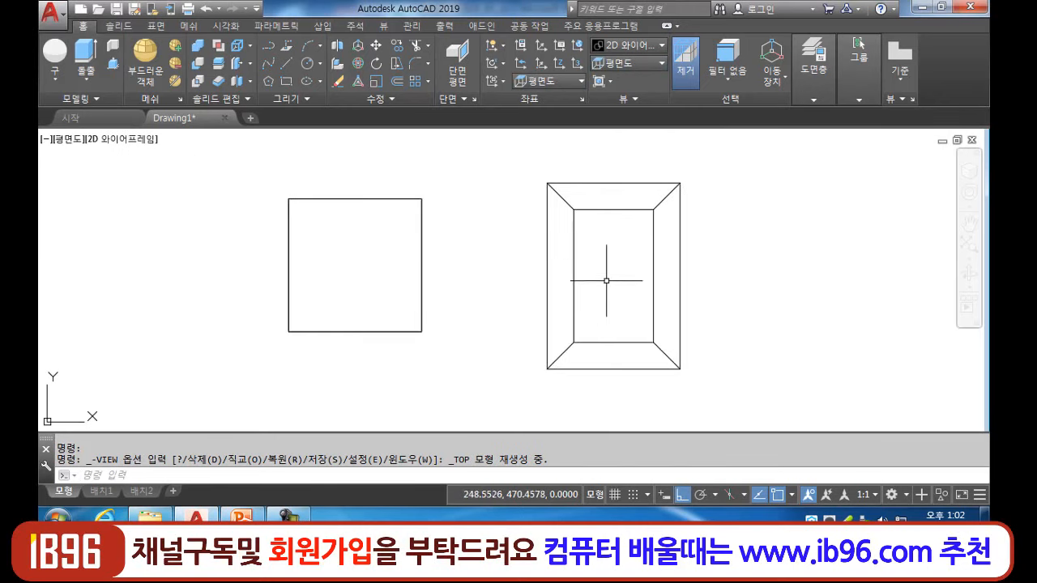
{"action": "left_click", "coordinate": [631, 63]}
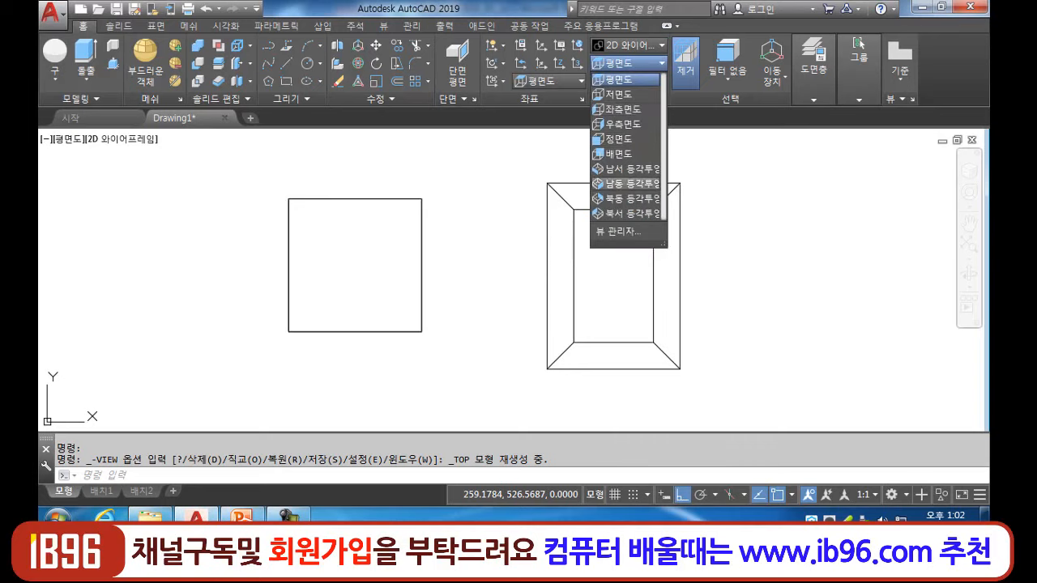
{"action": "left_click", "coordinate": [628, 184]}
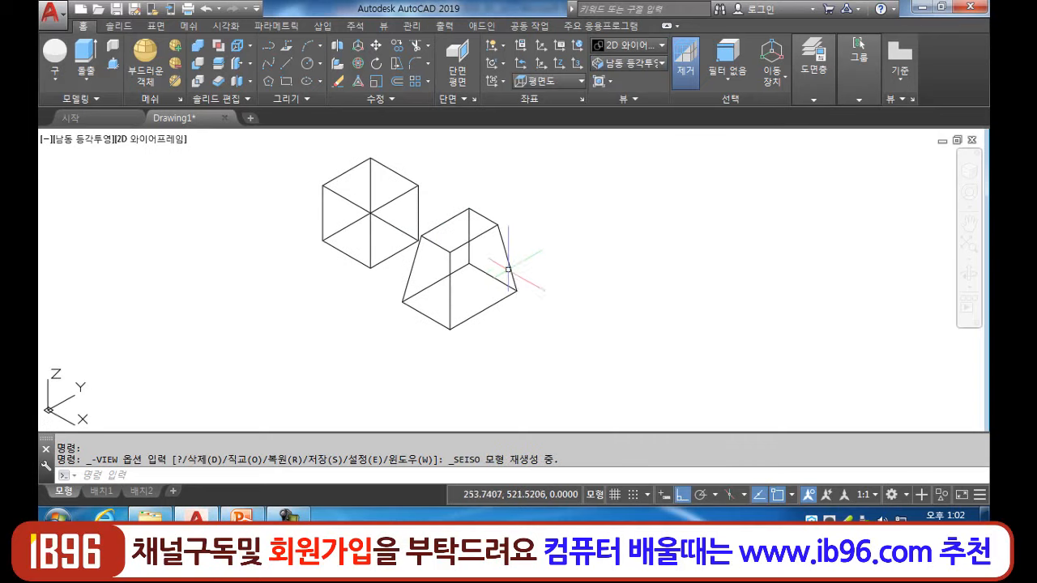
{"action": "middle_click_drag", "start_coordinate": [523, 282], "coordinate": [434, 303]}
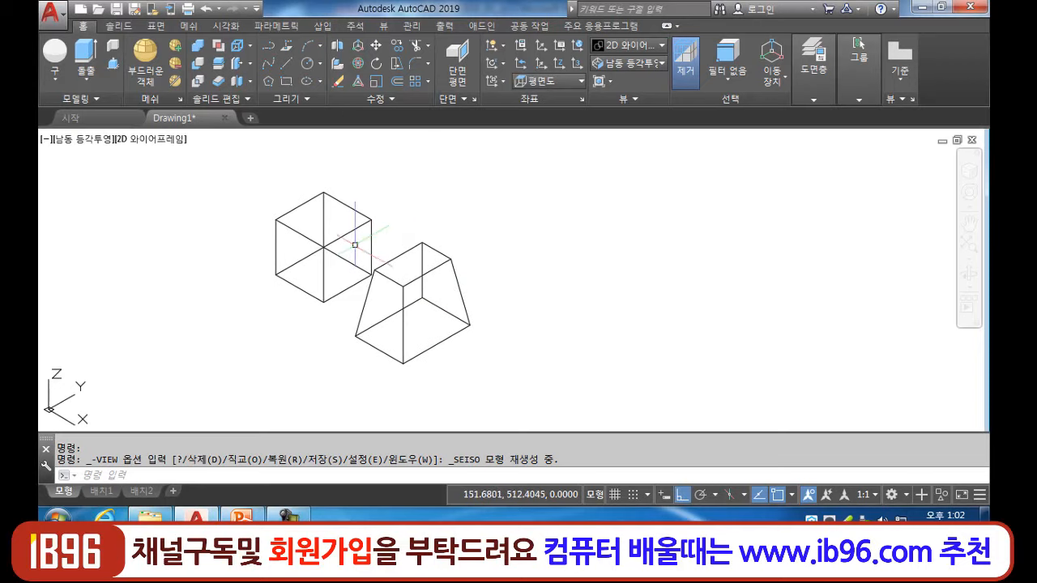
{"action": "middle_click_drag", "start_coordinate": [514, 257], "coordinate": [524, 224]}
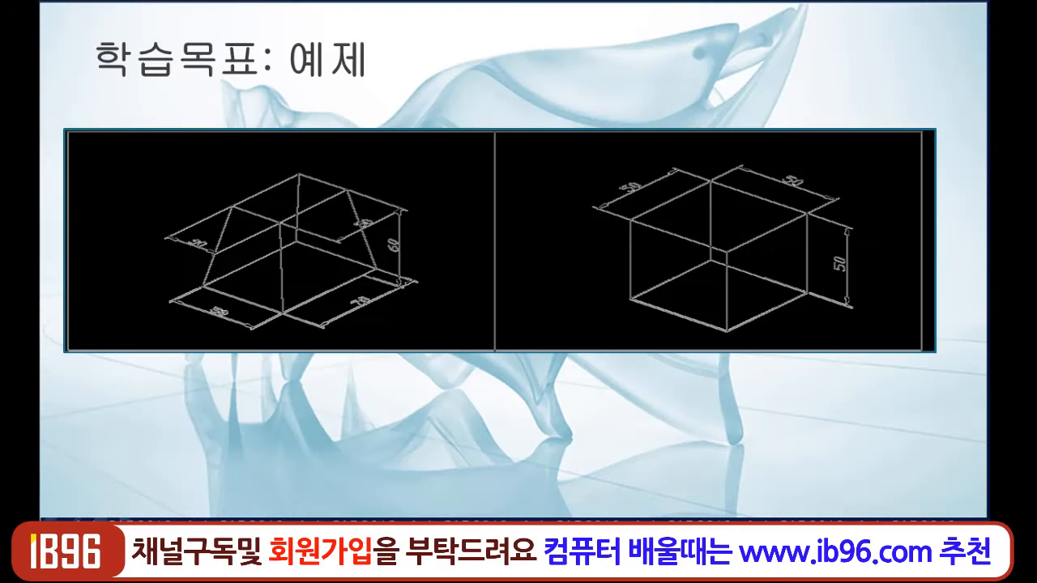
- Advance the PowerPoint slide show to the slide with the next dimensioned example blocks
{"action": "key", "text": "Right"}
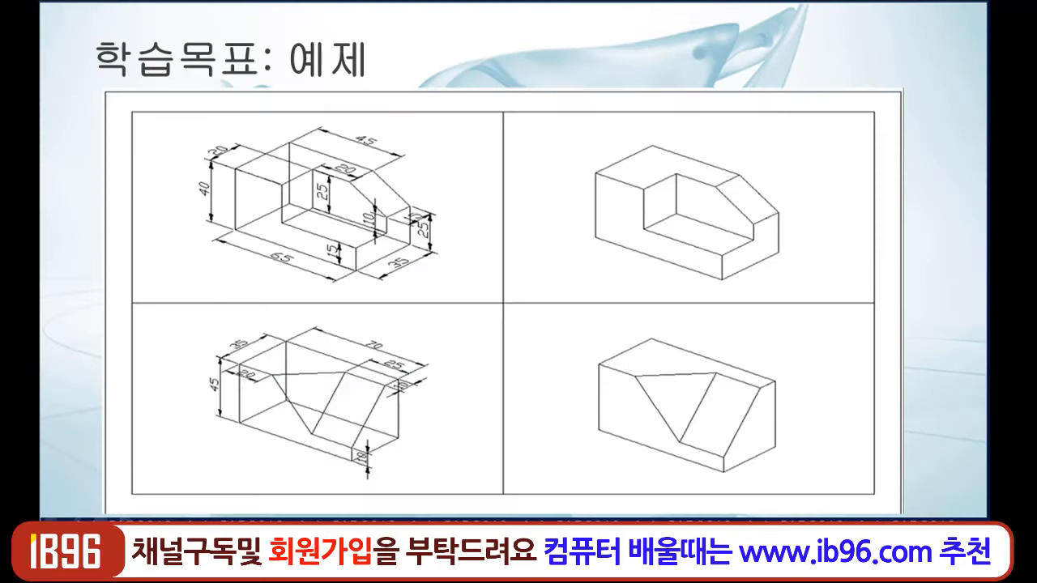
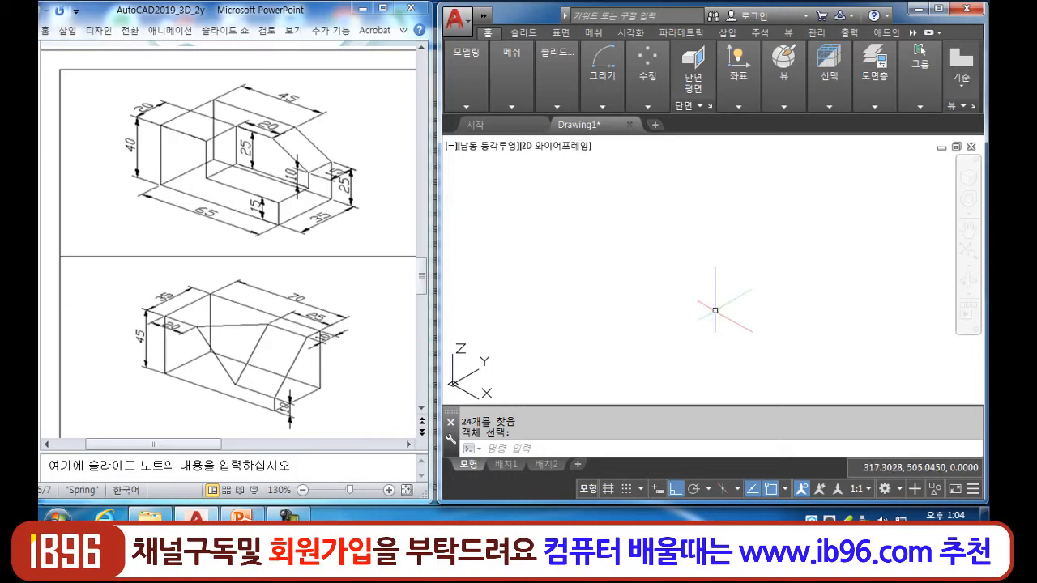
- Draw a closed base rectangle with lines in the empty drawing area, 65 along X and 35 along Y
{"action": "key", "text": "Return"}
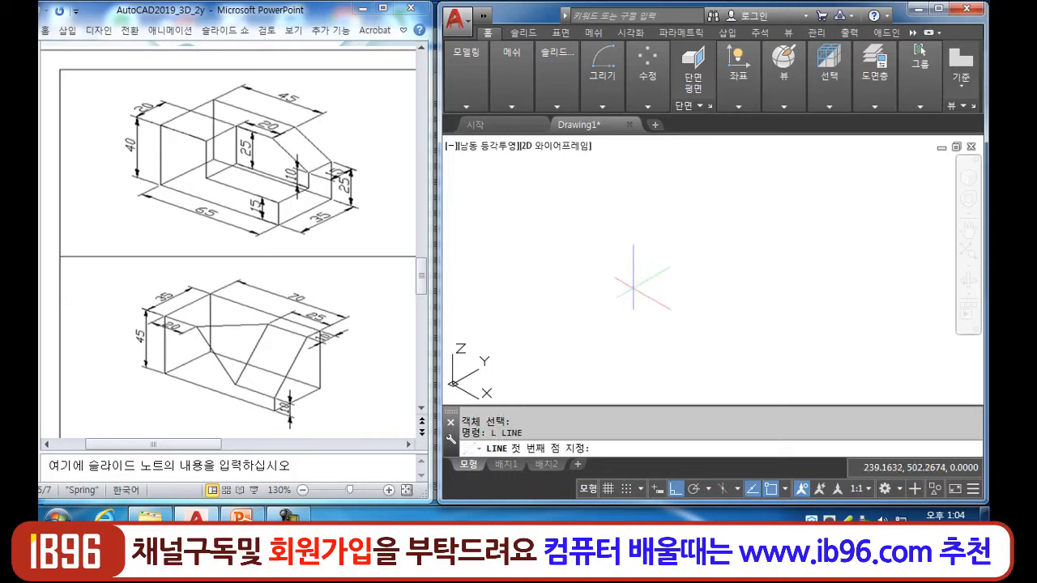
{"action": "left_click", "coordinate": [541, 242]}
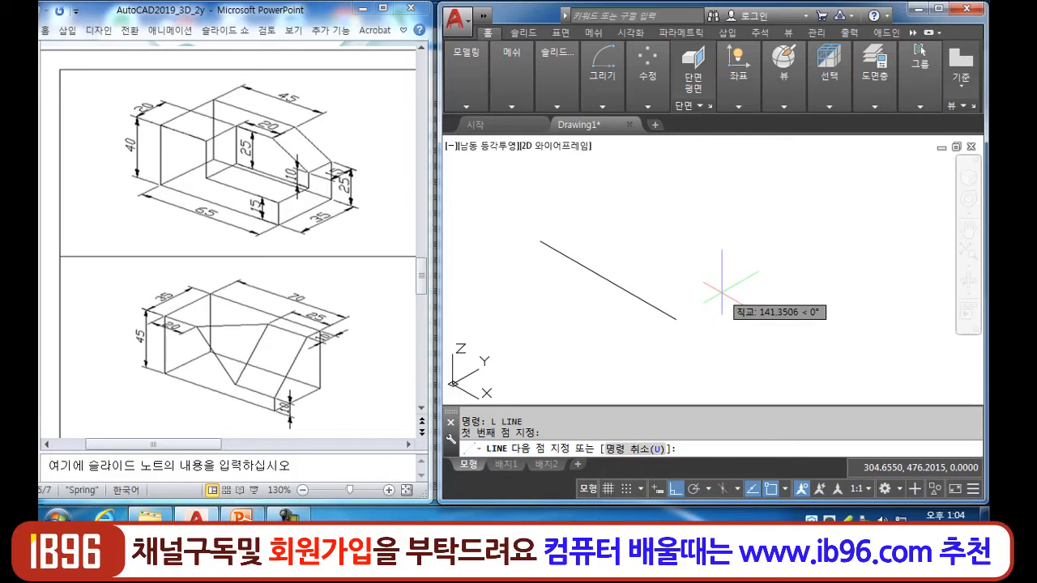
{"action": "type", "text": "65"}
{"action": "key", "text": "Return"}
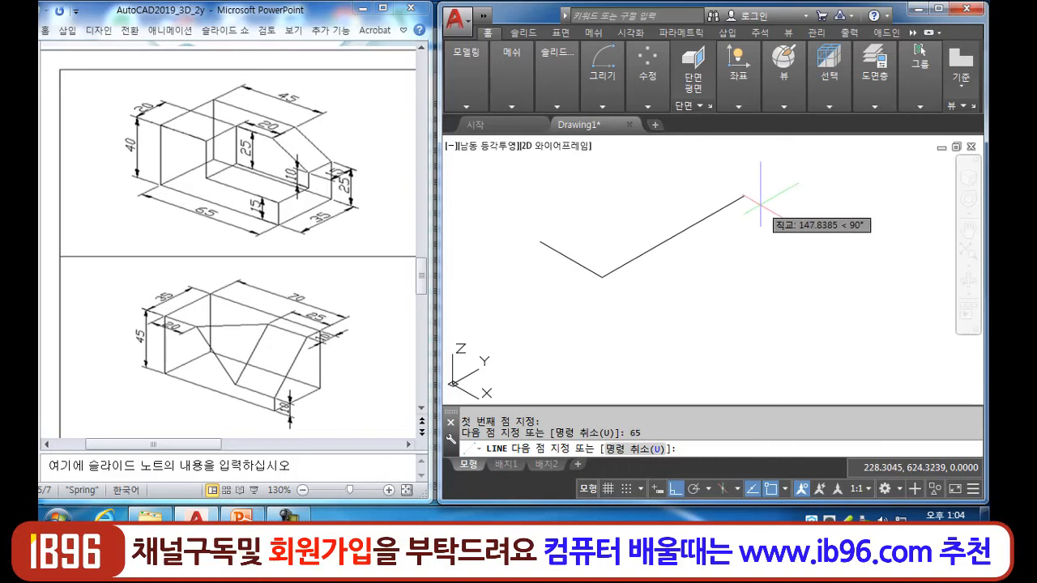
{"action": "type", "text": "35"}
{"action": "key", "text": "Return"}
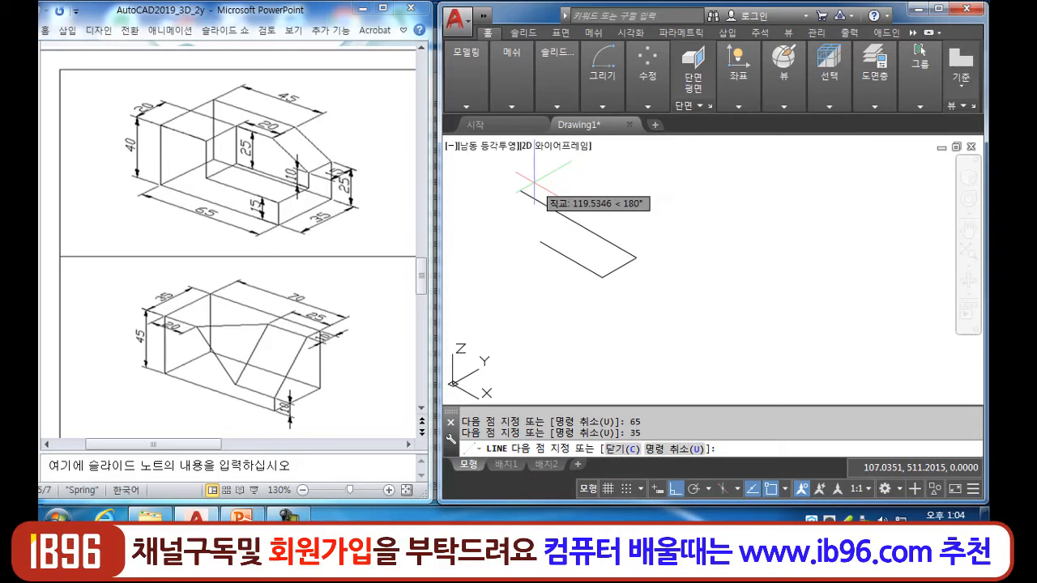
{"action": "type", "text": "65"}
{"action": "key", "text": "Return"}
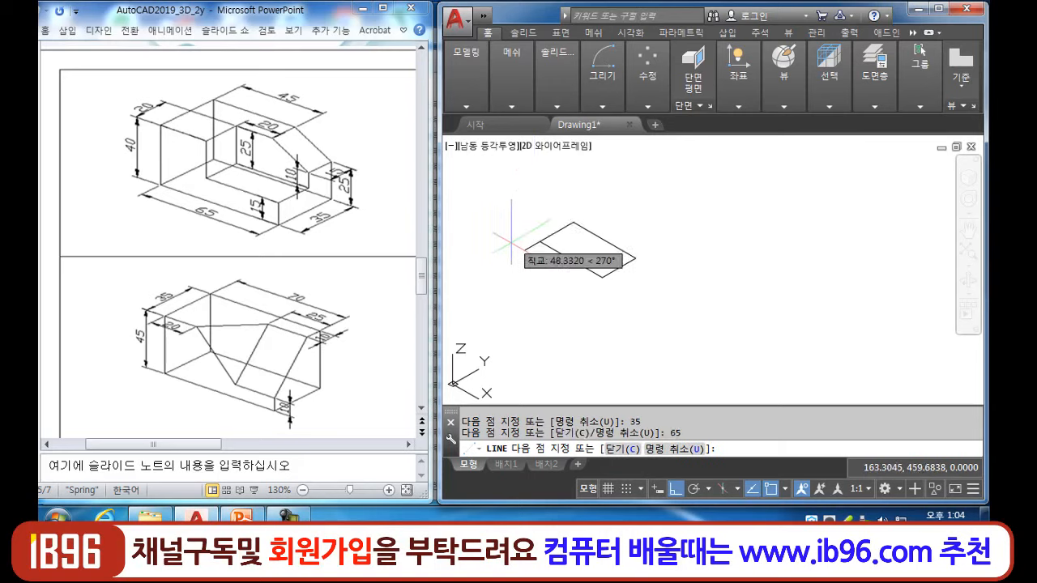
{"action": "type", "text": "35"}
{"action": "key", "text": "Return"}
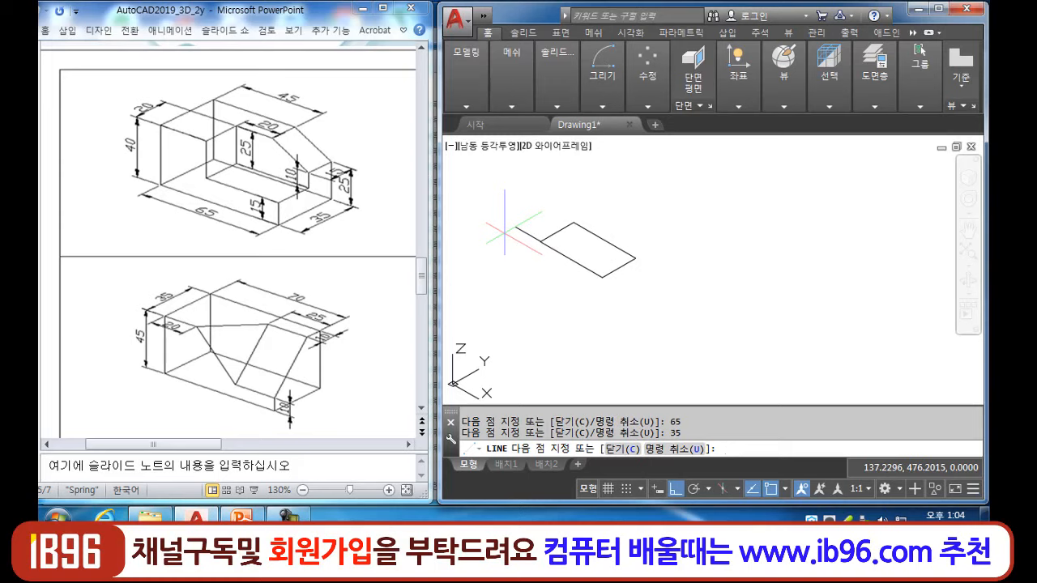
{"action": "key", "text": "Return"}
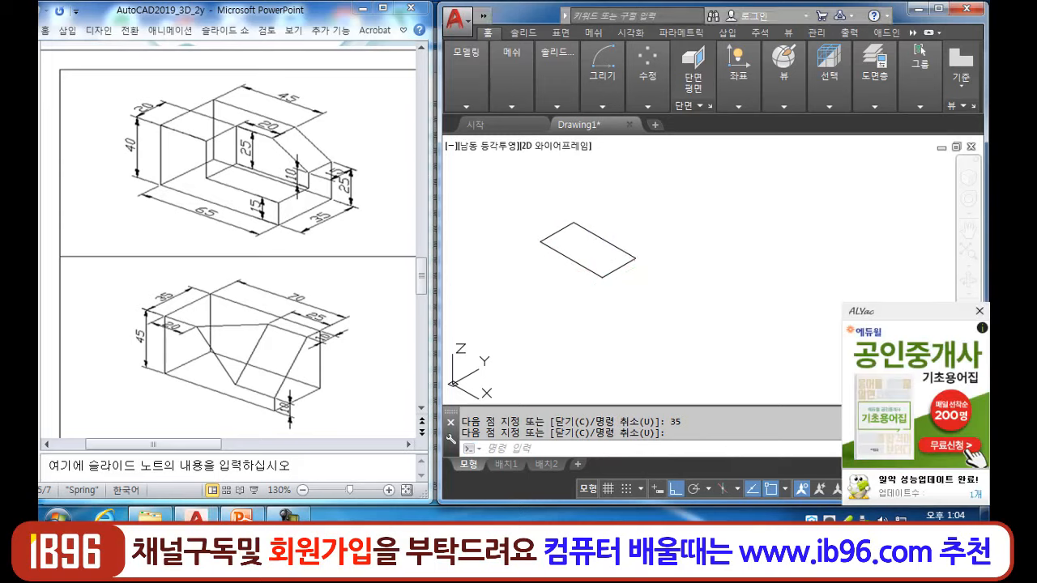
{"action": "left_click", "coordinate": [979, 310]}
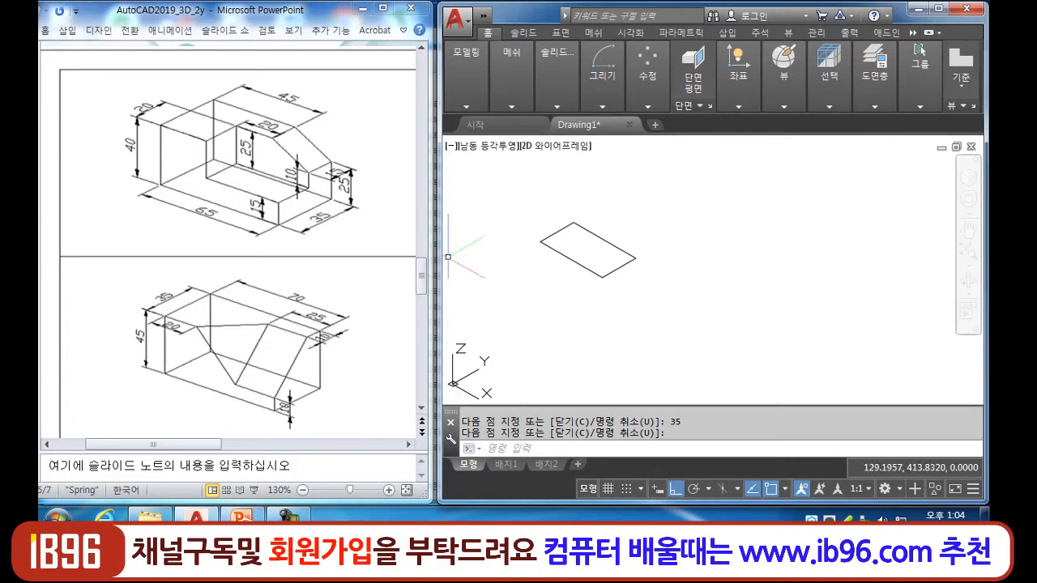
- Draw the stepped front profile from the base's front-left corner: 40 up, 25 along +X, 25 down, 40 along +X, and down to the base
{"action": "type", "text": "l"}
{"action": "key", "text": "Return"}
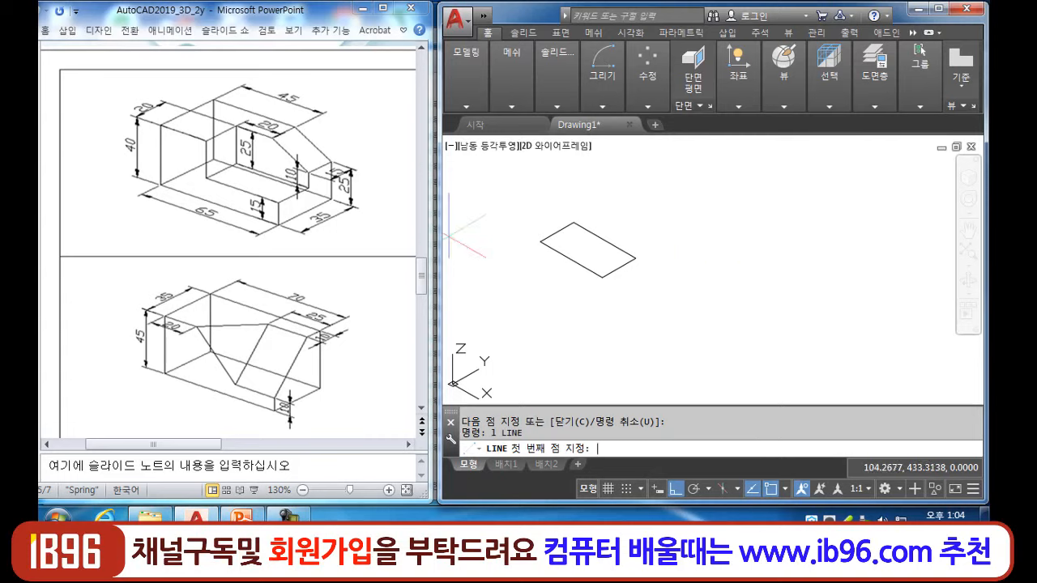
{"action": "left_click", "coordinate": [540, 241]}
{"action": "middle_click_drag", "start_coordinate": [540, 242], "coordinate": [547, 285]}
{"action": "scroll", "coordinate": [547, 286], "scroll_direction": "up", "scroll_amount": 2}
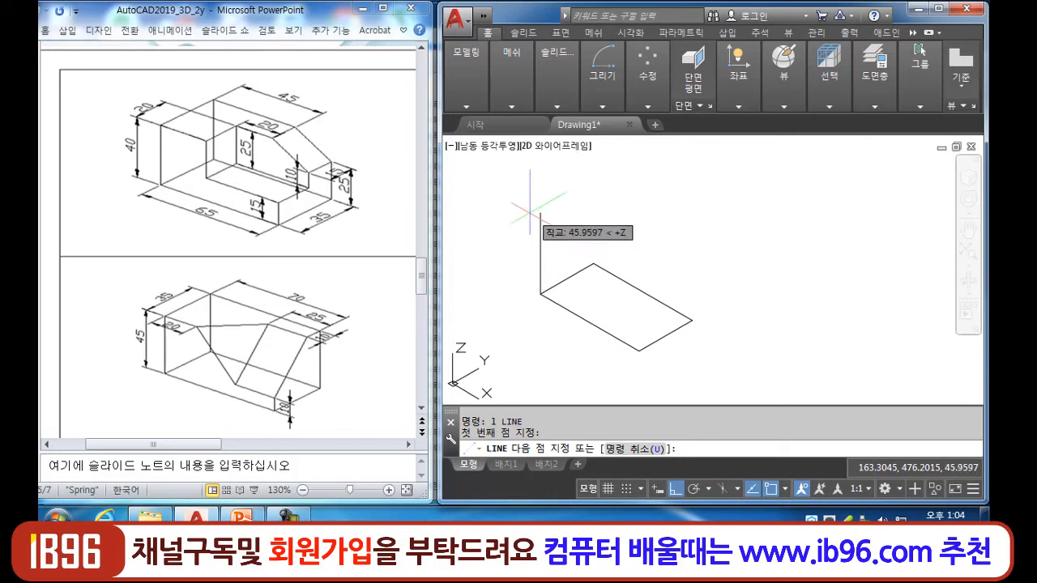
{"action": "type", "text": "40"}
{"action": "key", "text": "Return"}
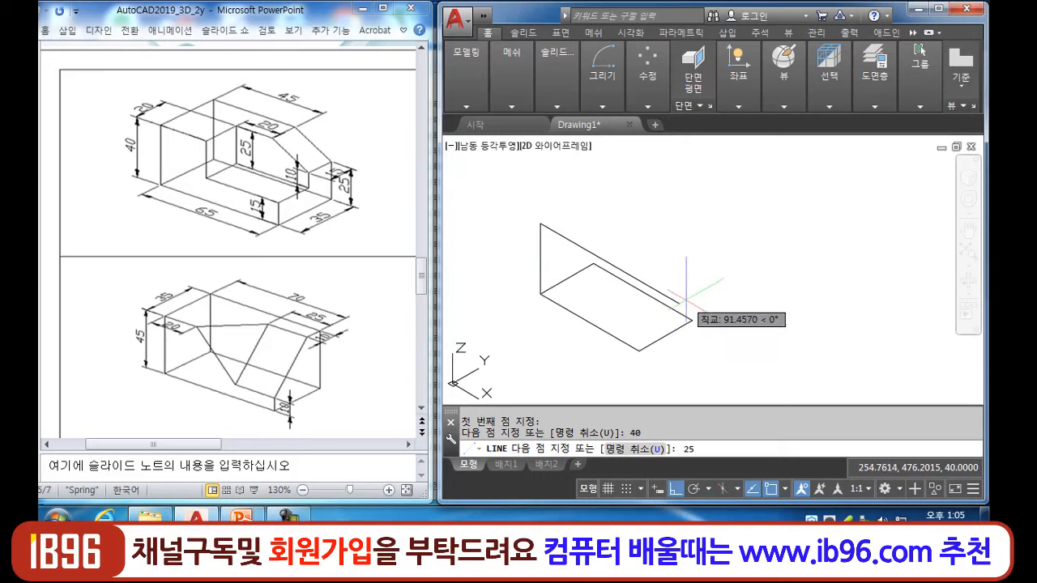
{"action": "key", "text": "Return"}
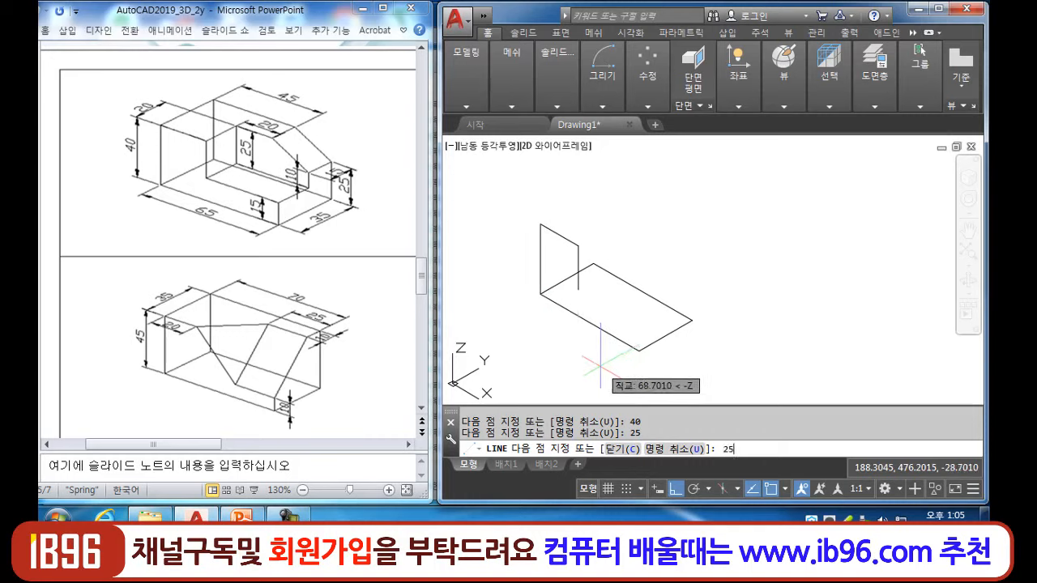
{"action": "type", "text": "25"}
{"action": "key", "text": "Return"}
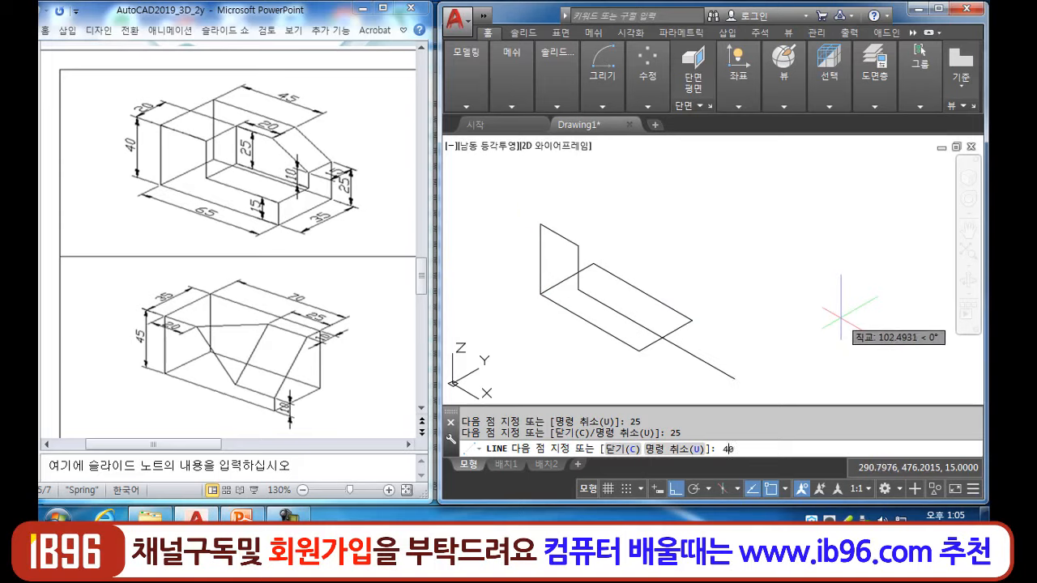
{"action": "key", "text": "Return"}
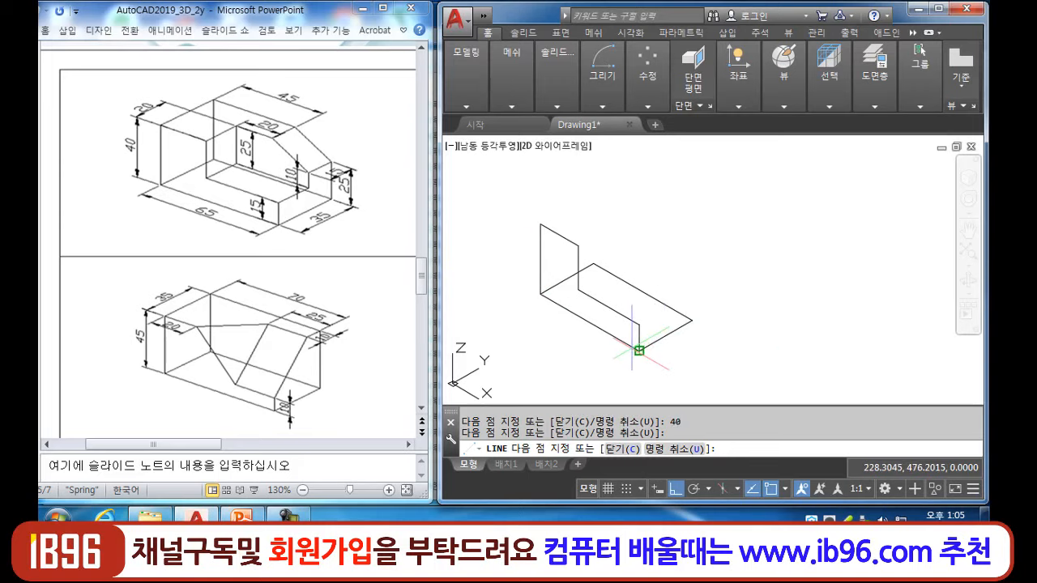
{"action": "key", "text": "Return"}
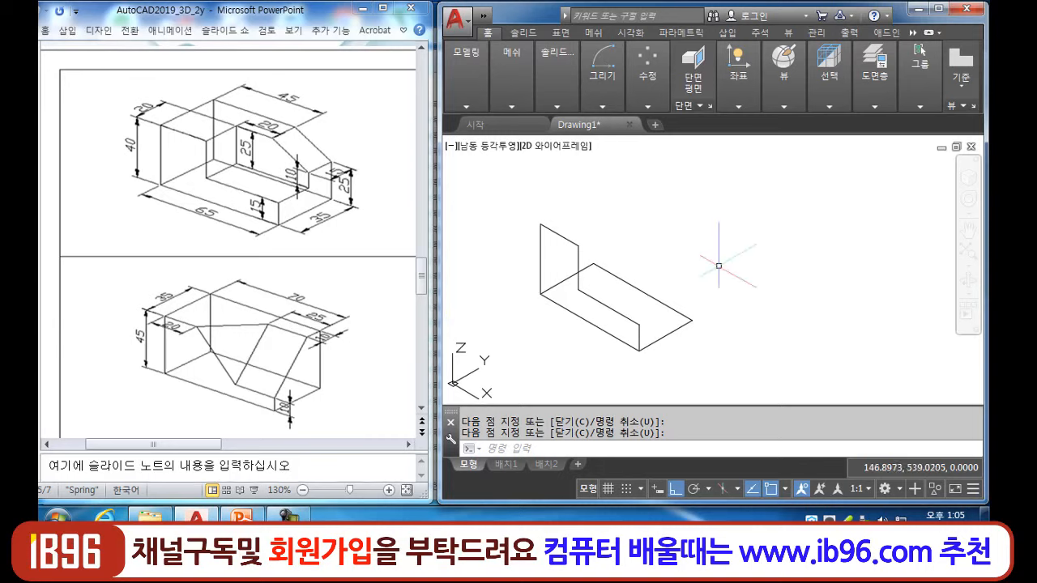
- Draw the end profile from the base's back-right corner: 25 up, 15 along -Y, 10 down, and across to the front step's upper corner
{"action": "key", "text": "Return"}
{"action": "left_click", "coordinate": [692, 320]}
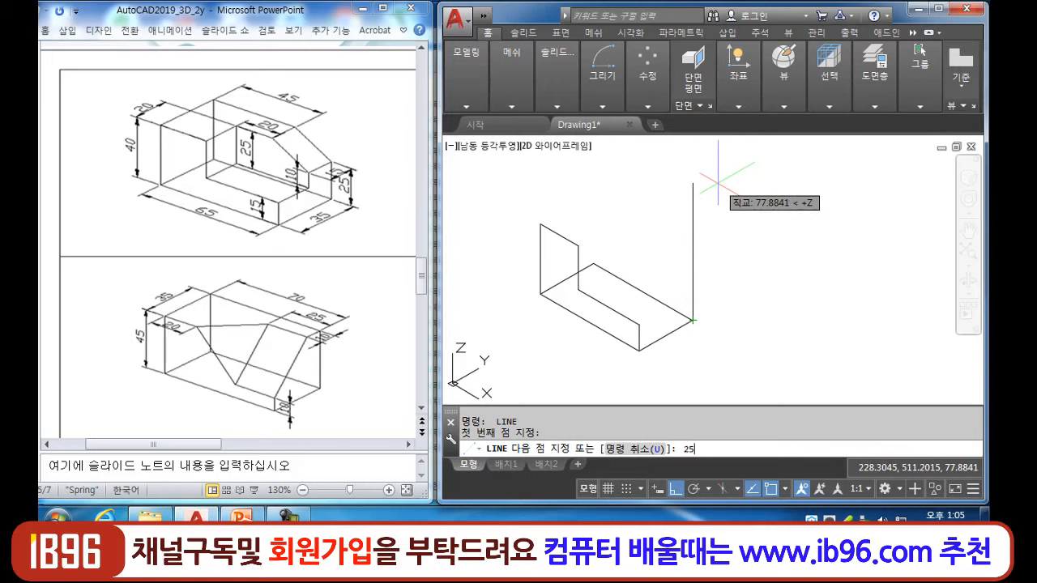
{"action": "type", "text": "25"}
{"action": "key", "text": "Return"}
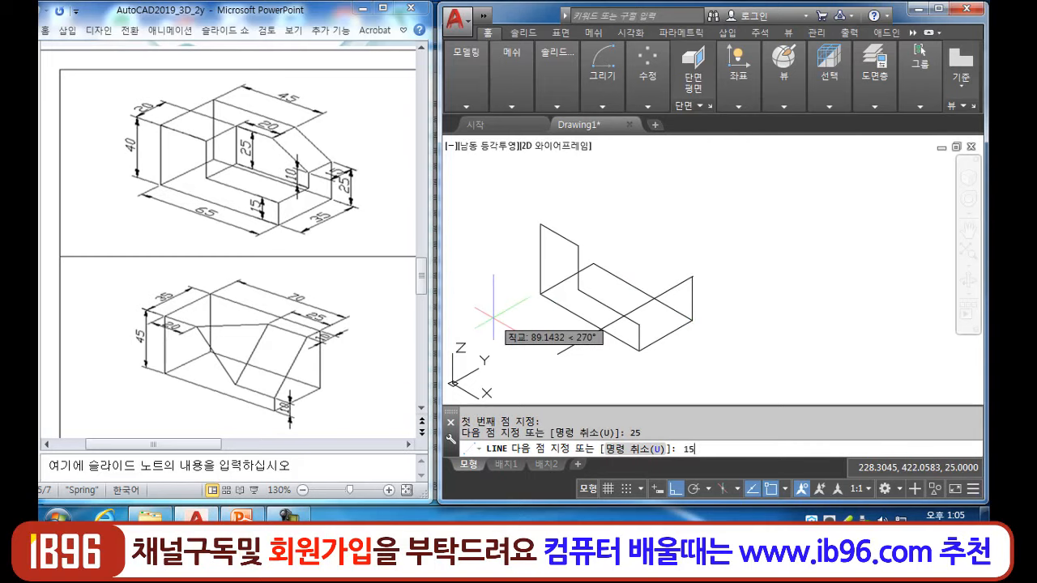
{"action": "type", "text": "15"}
{"action": "key", "text": "Return"}
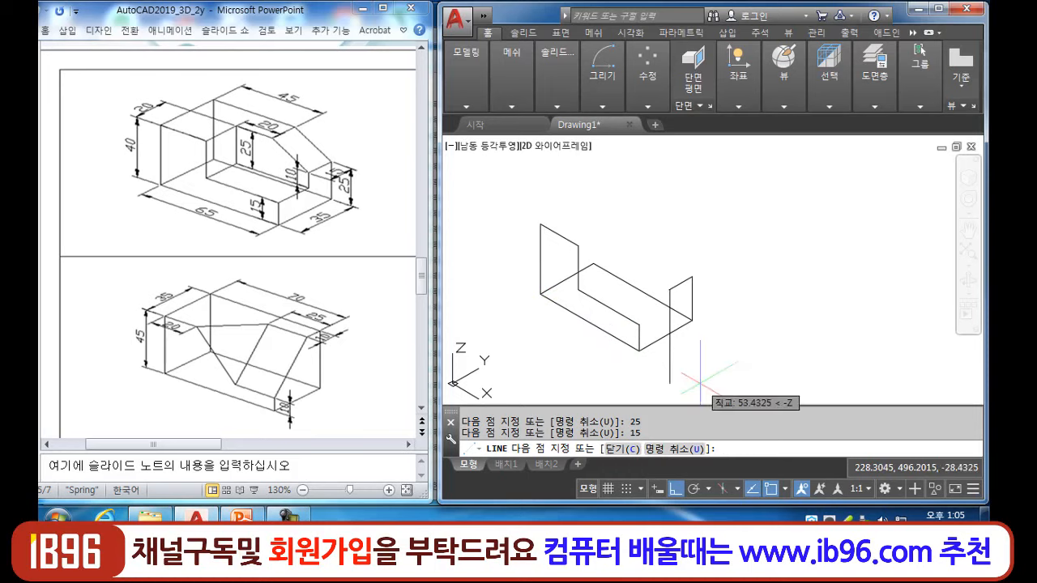
{"action": "key", "text": "Return"}
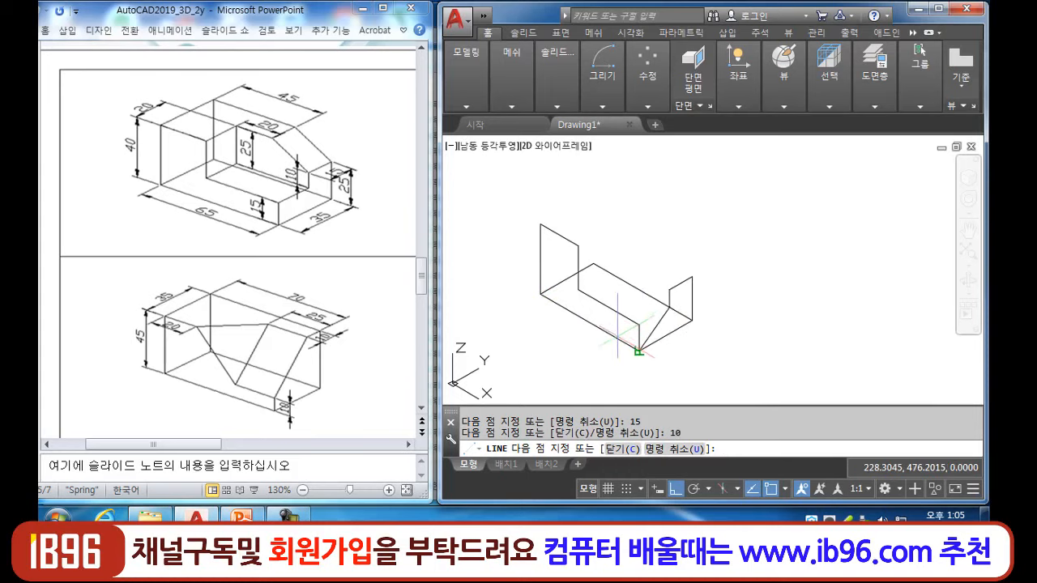
{"action": "key", "text": "Return"}
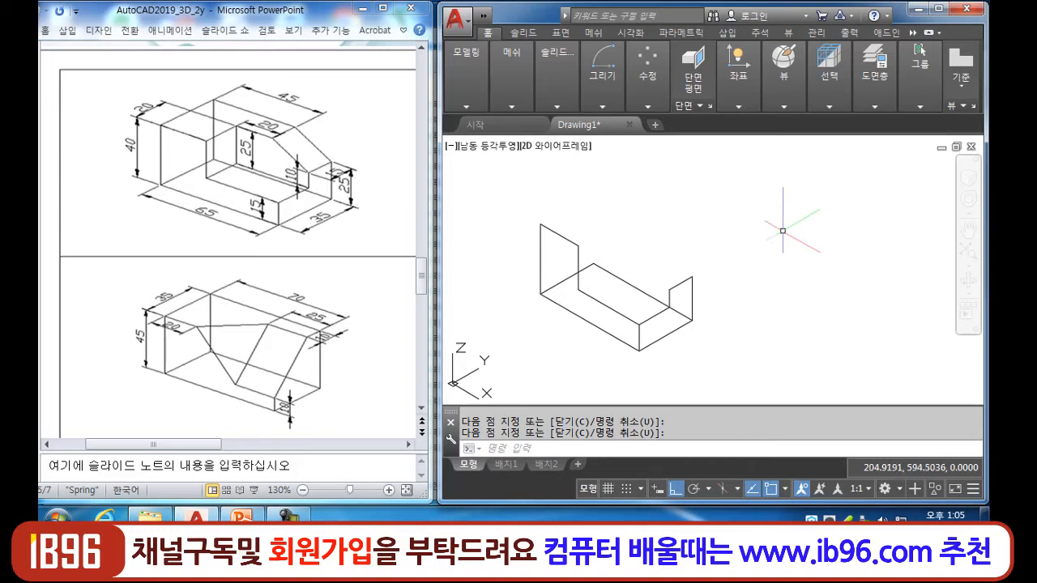
- Outline the top face from its front-left corner: 35 along +Y, 45 along +X, 15 along -Y, 20 along -X, and back to the front profile
{"action": "key", "text": "Return"}
{"action": "left_click", "coordinate": [541, 223]}
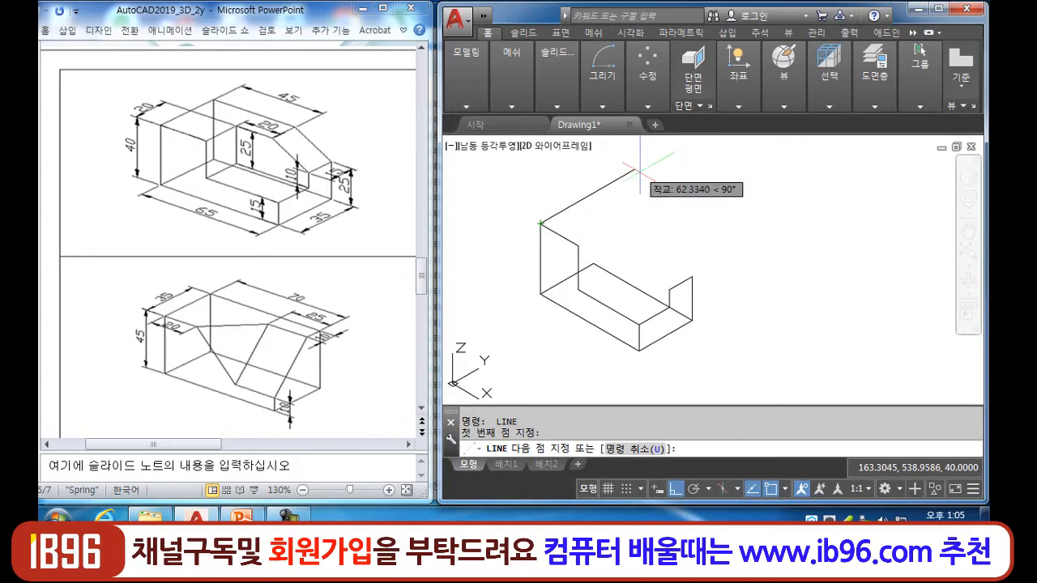
{"action": "type", "text": "35"}
{"action": "key", "text": "Return"}
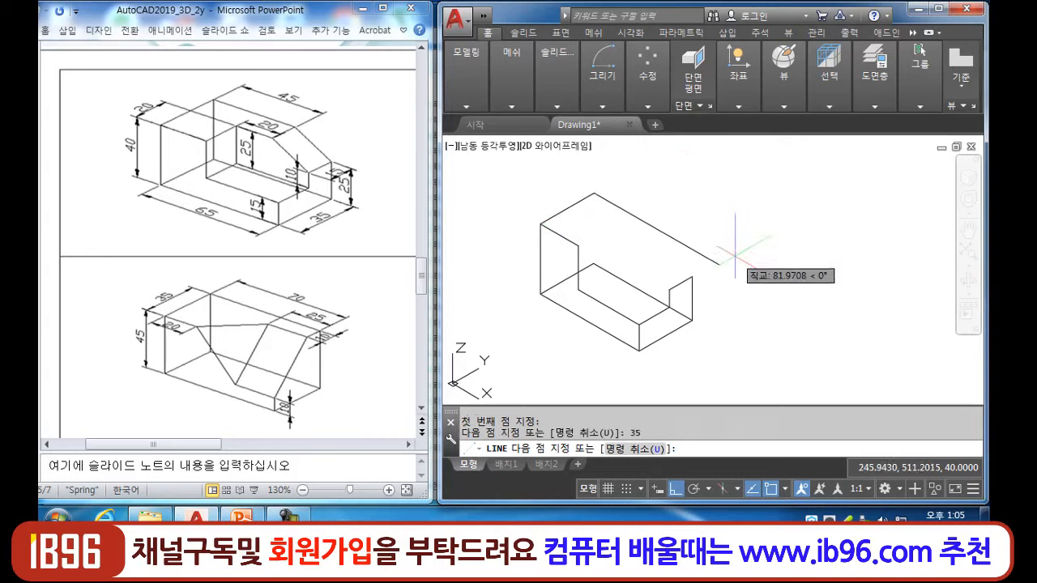
{"action": "type", "text": "45"}
{"action": "key", "text": "Return"}
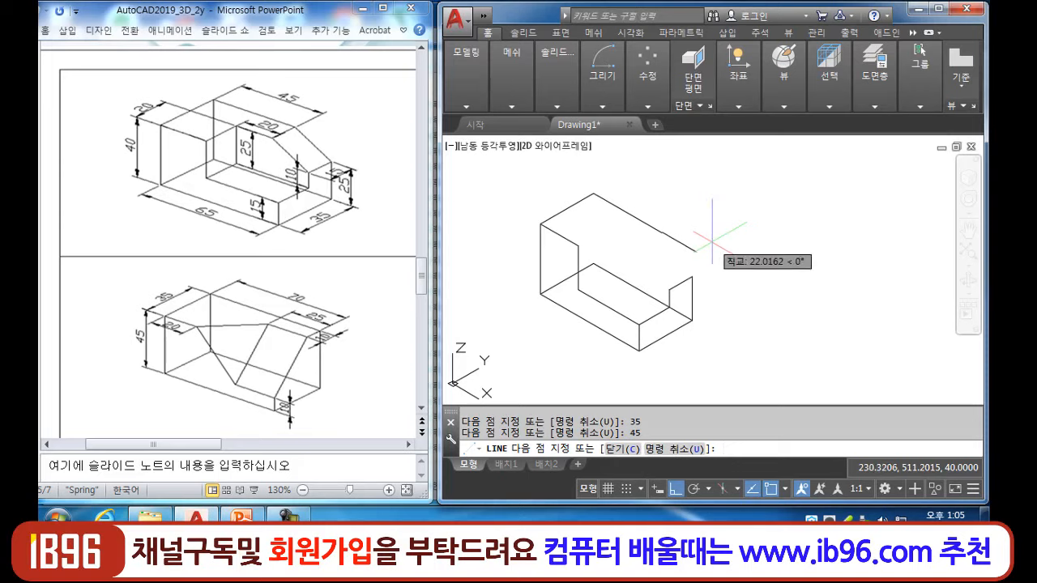
{"action": "type", "text": "15"}
{"action": "key", "text": "Return"}
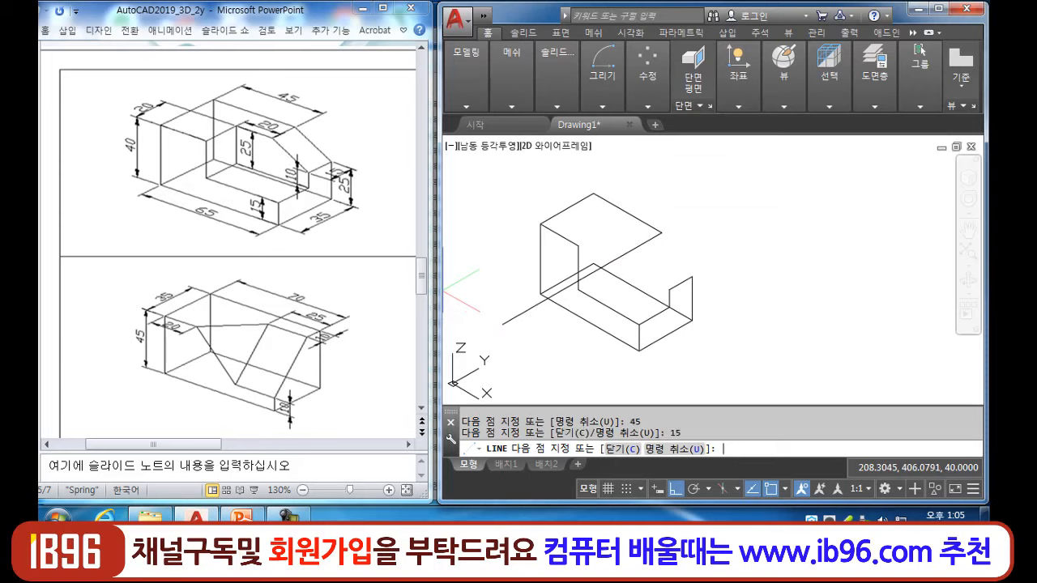
{"action": "type", "text": "20"}
{"action": "key", "text": "Return"}
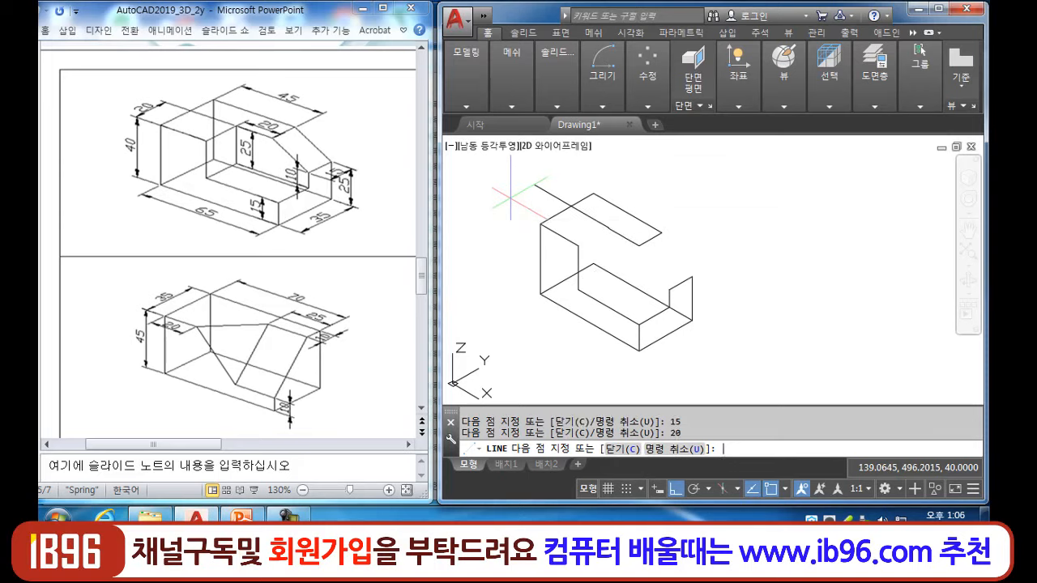
{"action": "type", "text": "2"}
{"action": "key", "text": "BackSpace"}
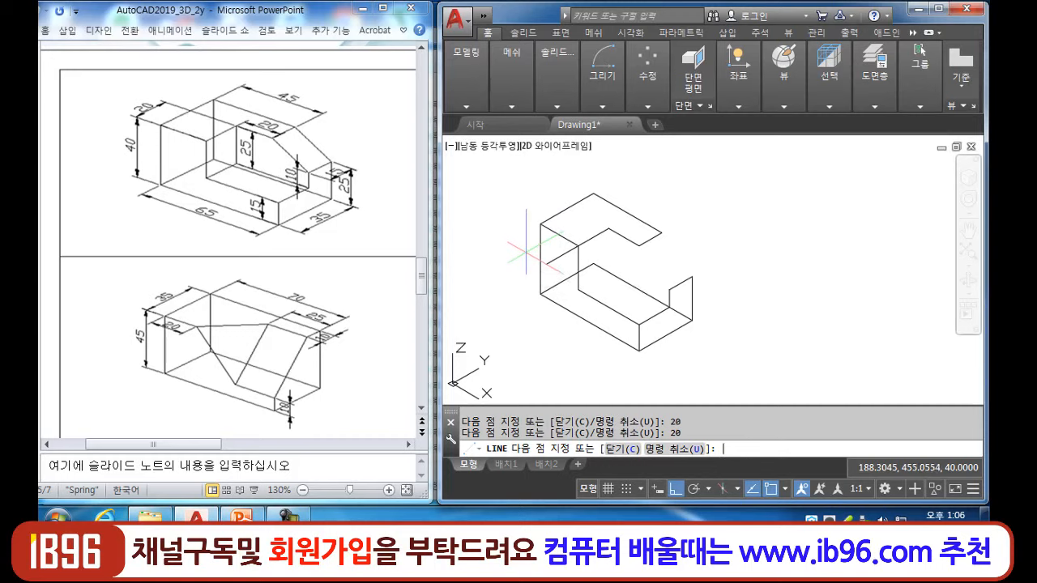
{"action": "key", "text": "Return"}
- Draw the two sloping edges joining the top face's right-hand corners to the upper corners of the end profile
{"action": "key", "text": "Return"}
{"action": "left_click", "coordinate": [638, 245]}
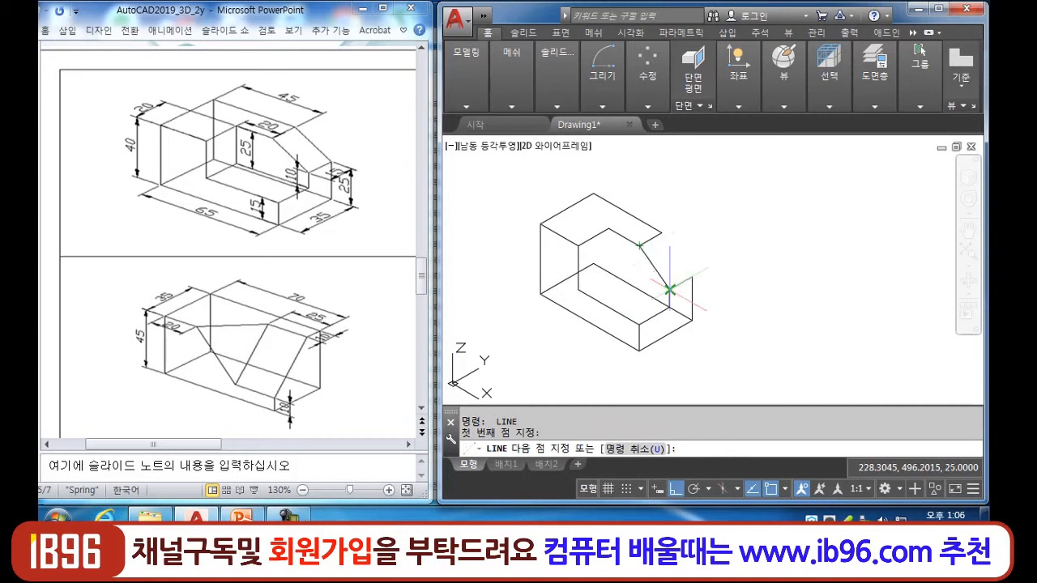
{"action": "left_click", "coordinate": [667, 285]}
{"action": "key", "text": "Return"}
{"action": "key", "text": "Return"}
{"action": "left_click", "coordinate": [663, 233]}
{"action": "left_click", "coordinate": [693, 277]}
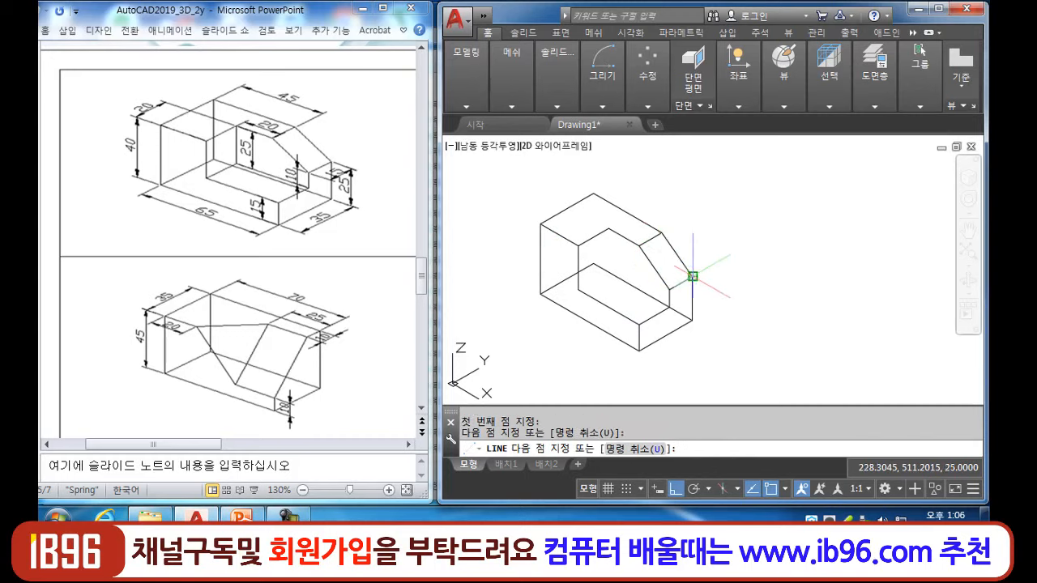
{"action": "key", "text": "Return"}
- Draw the vertical edge at the block's back-left corner from the top face down to the base
{"action": "key", "text": "Return"}
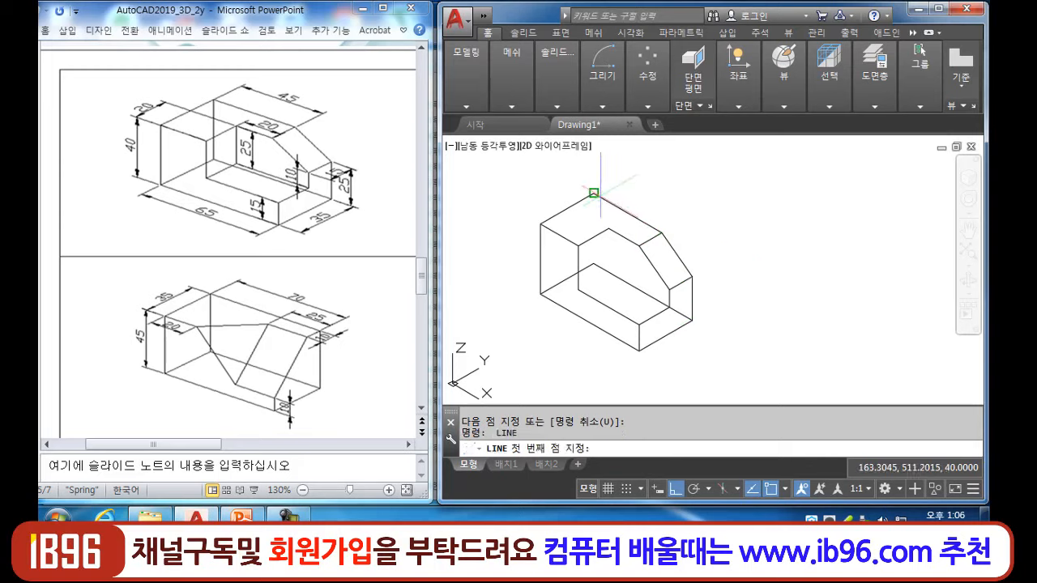
{"action": "left_click", "coordinate": [593, 194]}
{"action": "left_click", "coordinate": [593, 263]}
{"action": "key", "text": "Return"}
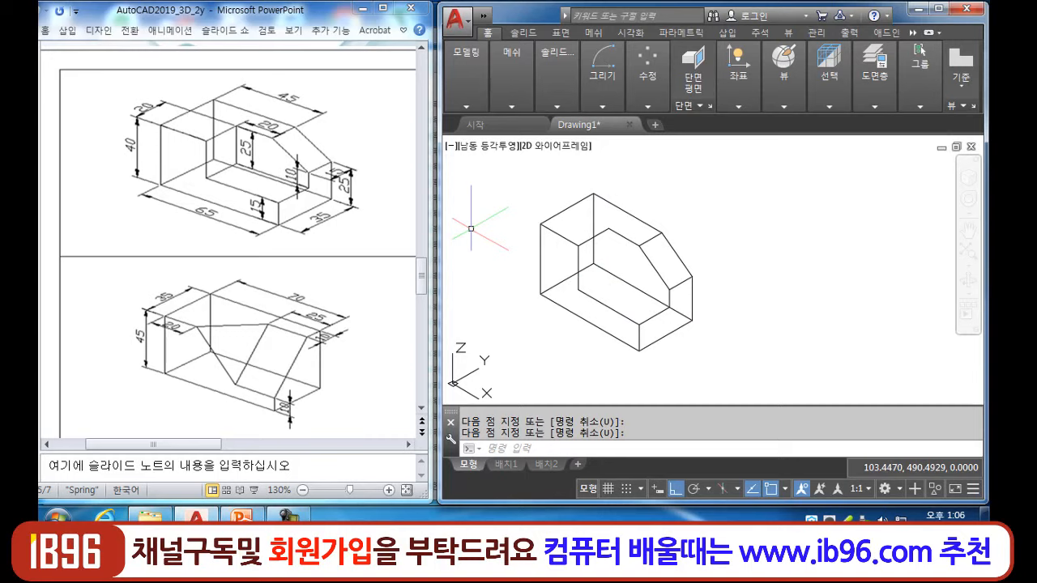
- From the lower inner corner of the front step, draw a 20 line along +Y and connect it up to the top notch's inner corner
{"action": "key", "text": "Return"}
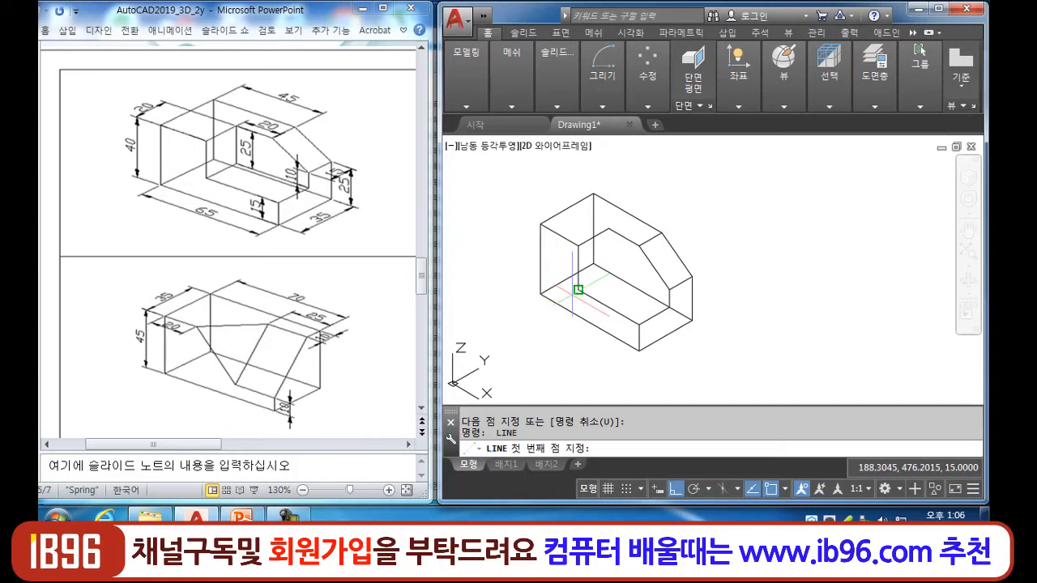
{"action": "left_click", "coordinate": [579, 288]}
{"action": "type", "text": "2"}
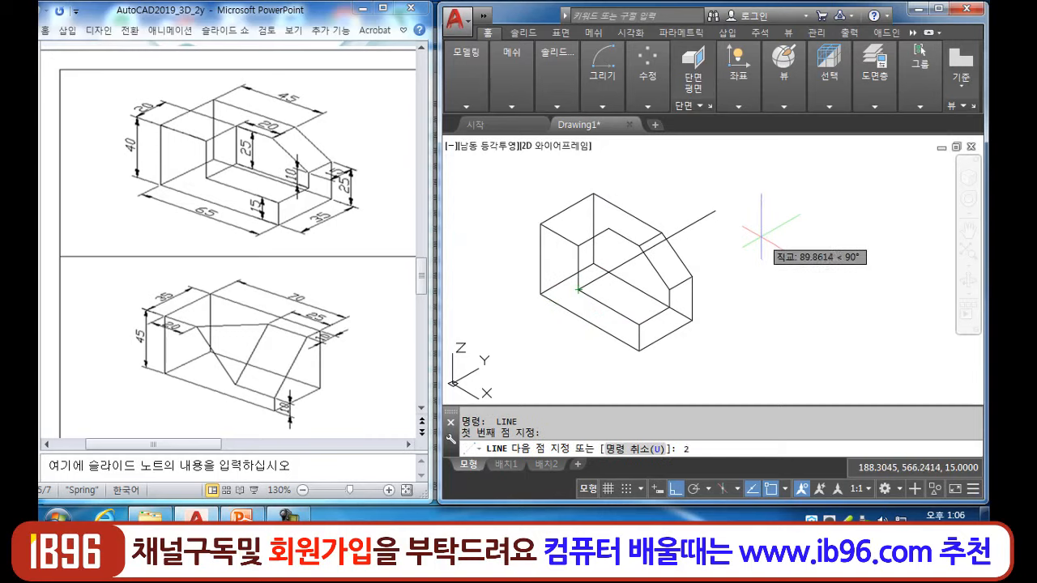
{"action": "type", "text": "0"}
{"action": "key", "text": "Return"}
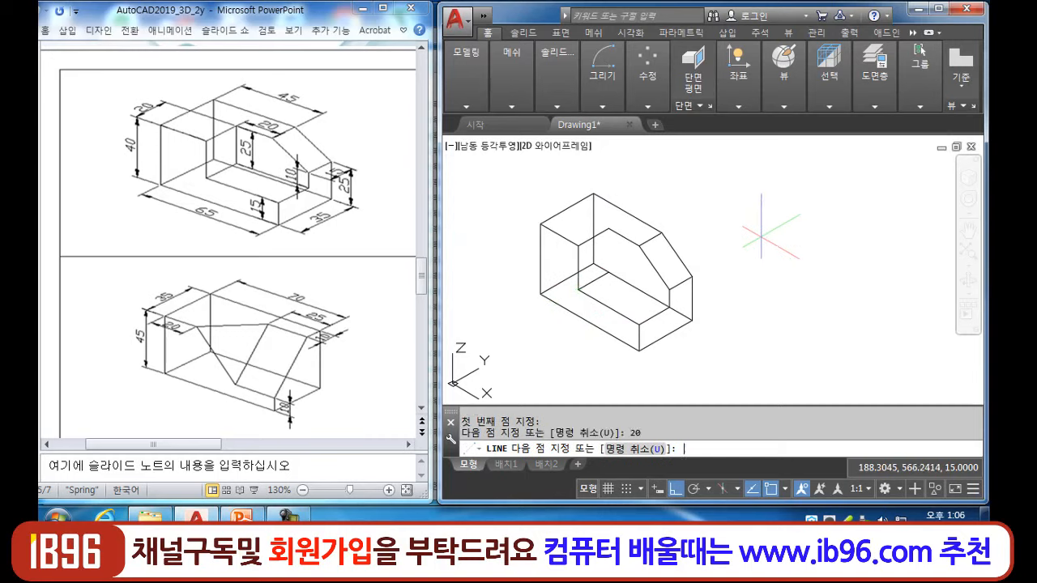
{"action": "left_click", "coordinate": [608, 228]}
{"action": "key", "text": "Return"}
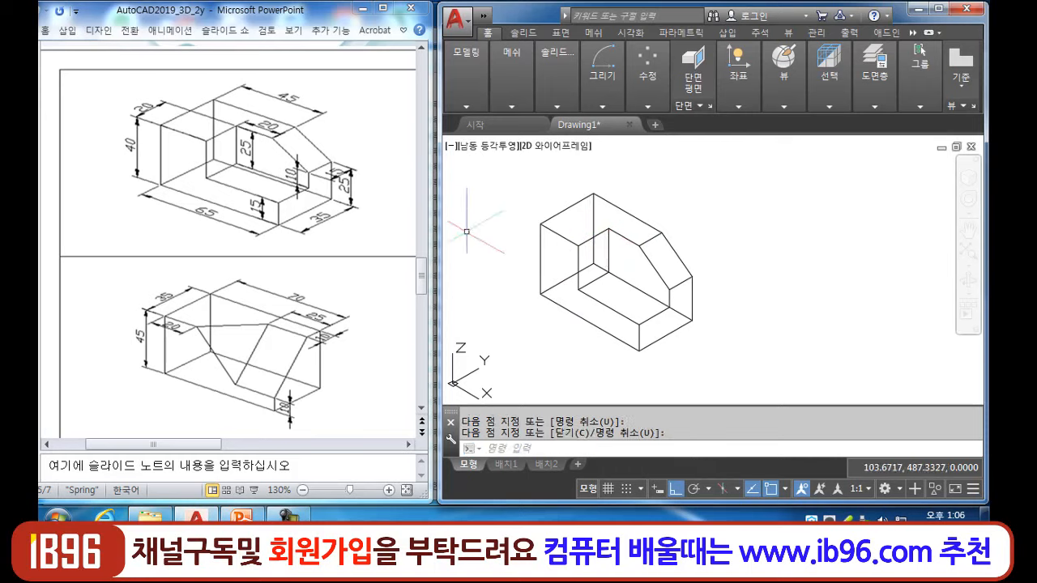
- Orbit the block slightly to separate overlapping edges and draw the missing rear edge of the step ledge between its two inner corners
{"action": "left_click", "coordinate": [968, 280]}
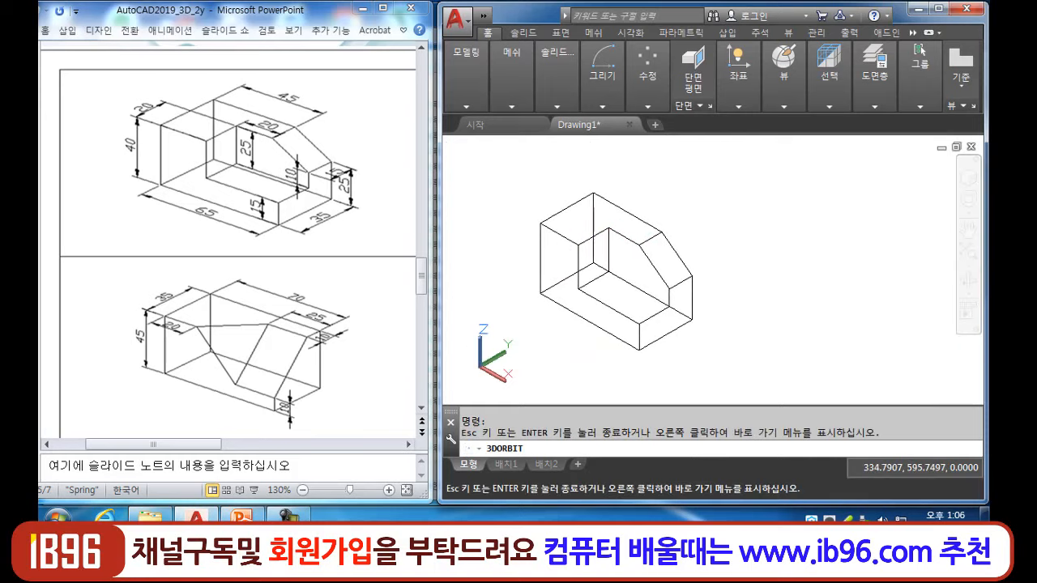
{"action": "left_click_drag", "start_coordinate": [616, 268], "coordinate": [619, 271]}
{"action": "key", "text": "Escape"}
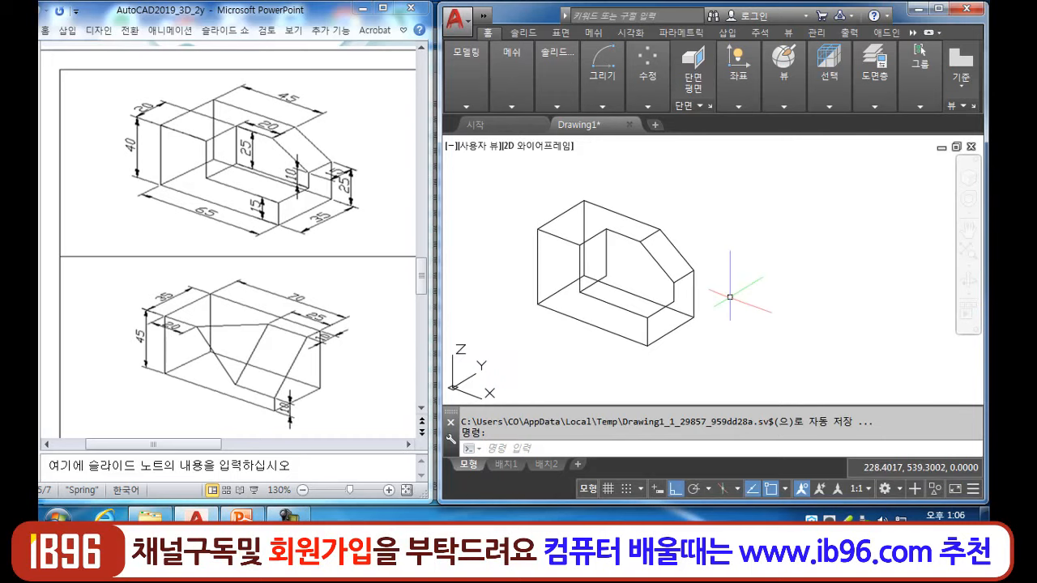
{"action": "type", "text": "l"}
{"action": "key", "text": "Return"}
{"action": "left_click", "coordinate": [606, 277]}
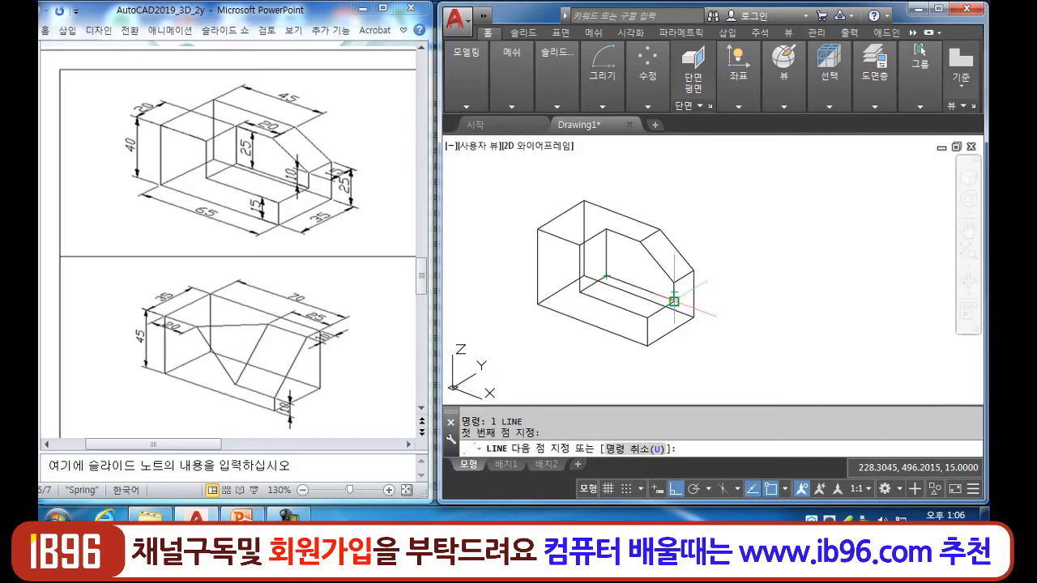
{"action": "left_click", "coordinate": [674, 300]}
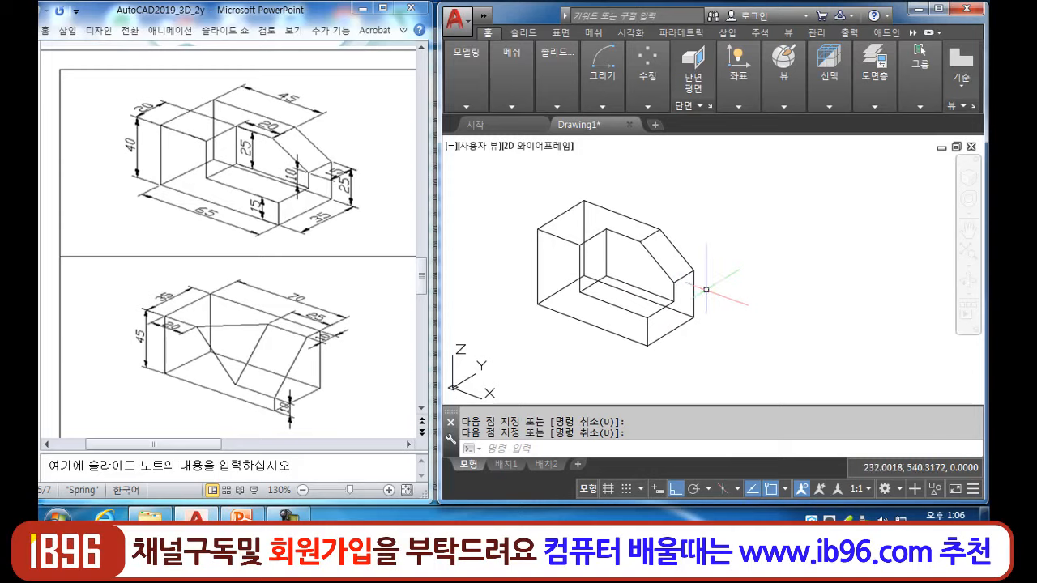
- Check the finished block from an orbited angle, restore the southeast isometric view, and leave empty drawing space beside the block
{"action": "scroll", "coordinate": [713, 276], "scroll_direction": "down", "scroll_amount": 2}
{"action": "middle_click_drag", "start_coordinate": [713, 275], "coordinate": [684, 277]}
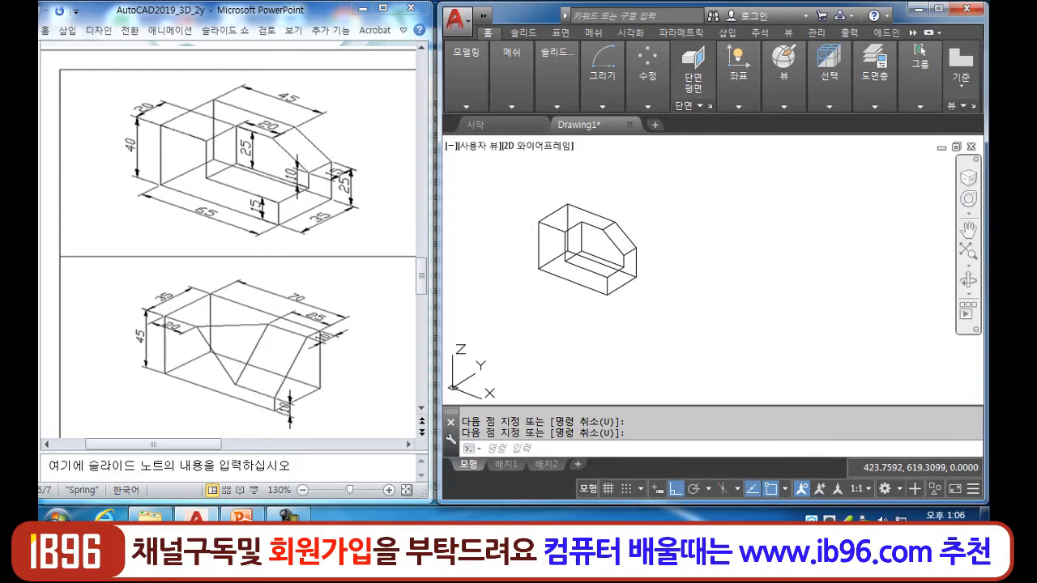
{"action": "middle_click_drag", "start_coordinate": [588, 243], "coordinate": [587, 248], "text": "shift"}
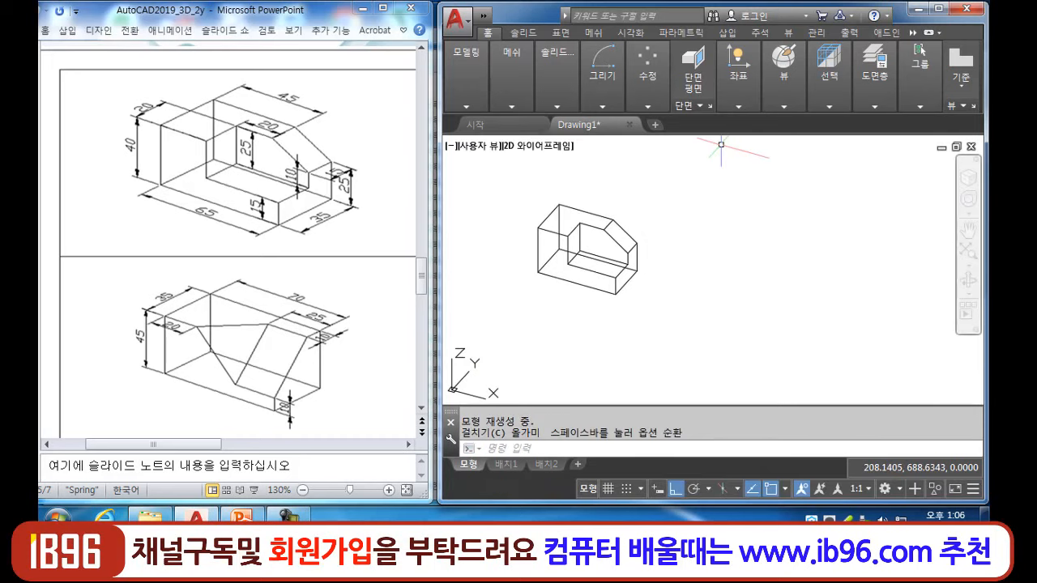
{"action": "left_click", "coordinate": [738, 81]}
{"action": "left_click", "coordinate": [783, 76]}
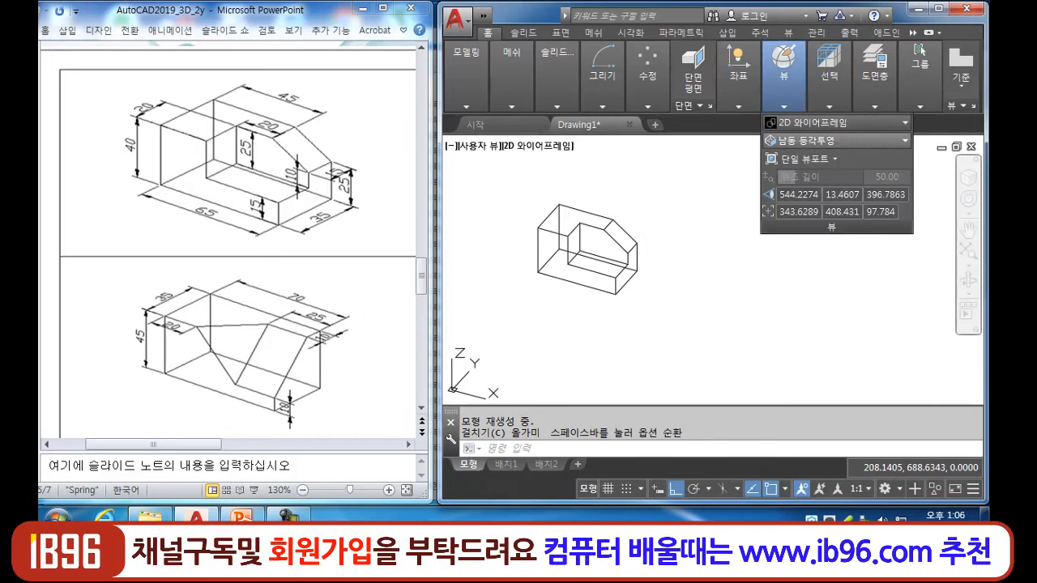
{"action": "left_click", "coordinate": [834, 139]}
{"action": "left_click", "coordinate": [835, 261]}
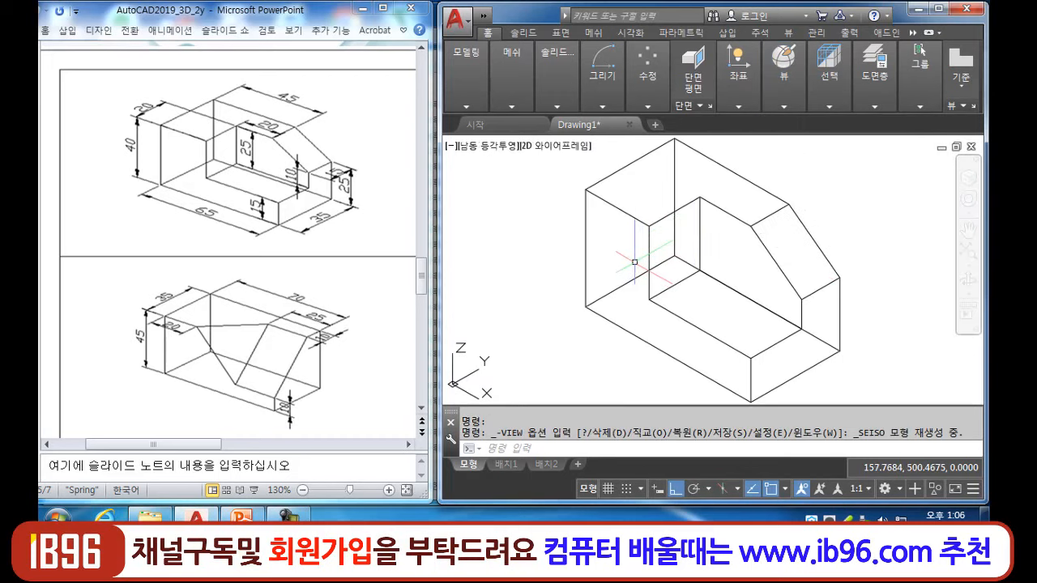
{"action": "scroll", "coordinate": [653, 294], "scroll_direction": "down", "scroll_amount": 2}
{"action": "middle_click_drag", "start_coordinate": [653, 294], "coordinate": [538, 286]}
{"action": "middle_click_drag", "start_coordinate": [675, 273], "coordinate": [656, 290]}
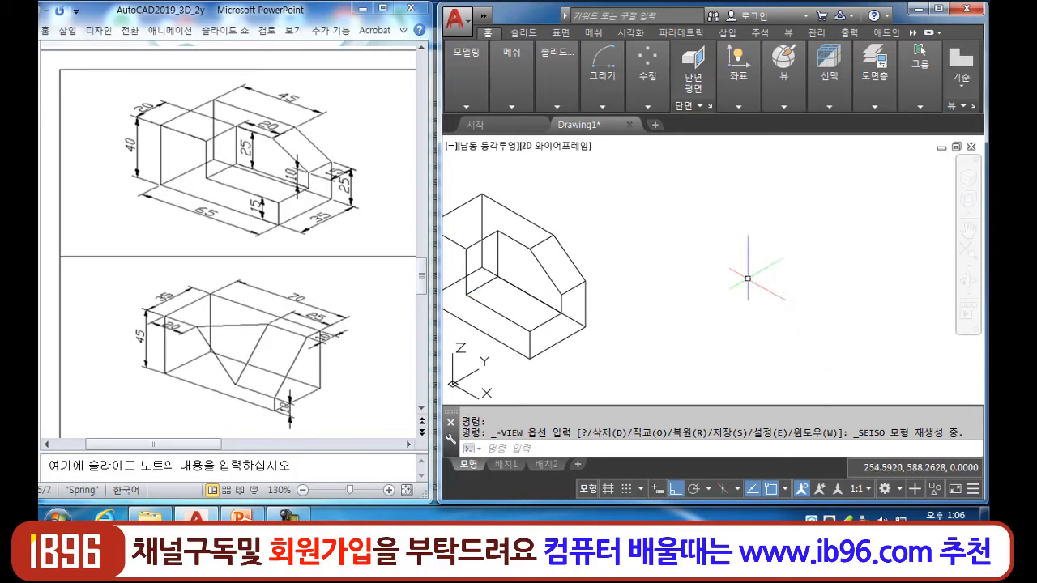
- Draw a closed 70 by 35 base outline with lines in the empty space beside the finished block
{"action": "type", "text": "l"}
{"action": "key", "text": "Return"}
{"action": "left_click", "coordinate": [670, 277]}
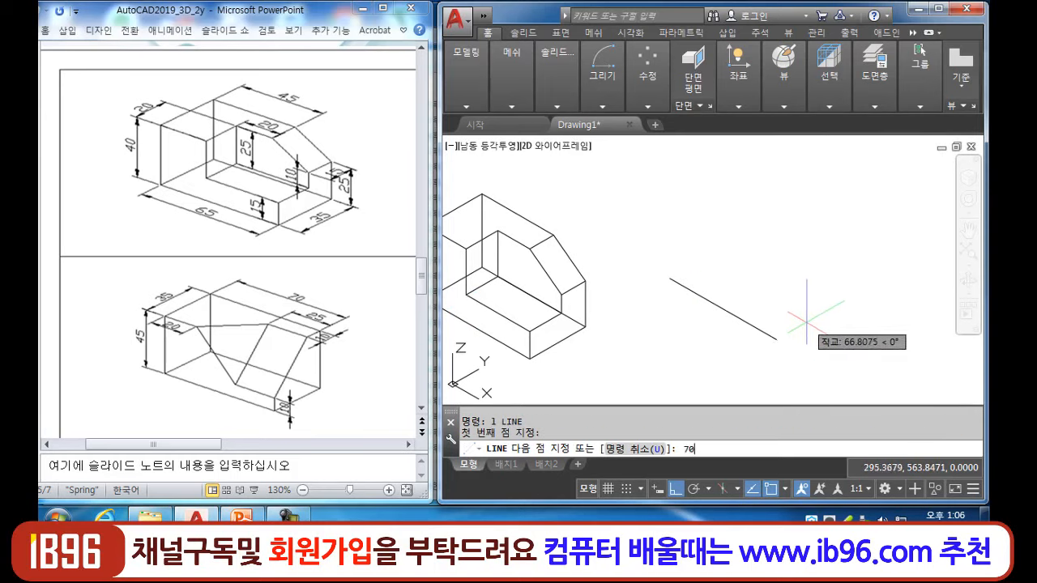
{"action": "type", "text": "70"}
{"action": "key", "text": "Return"}
{"action": "type", "text": "3"}
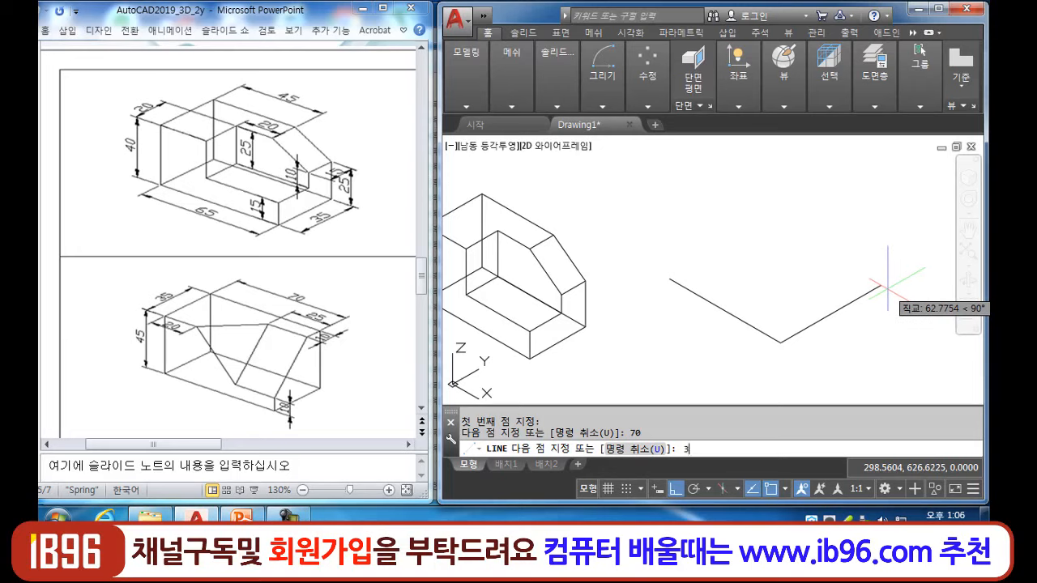
{"action": "type", "text": "5"}
{"action": "key", "text": "Return"}
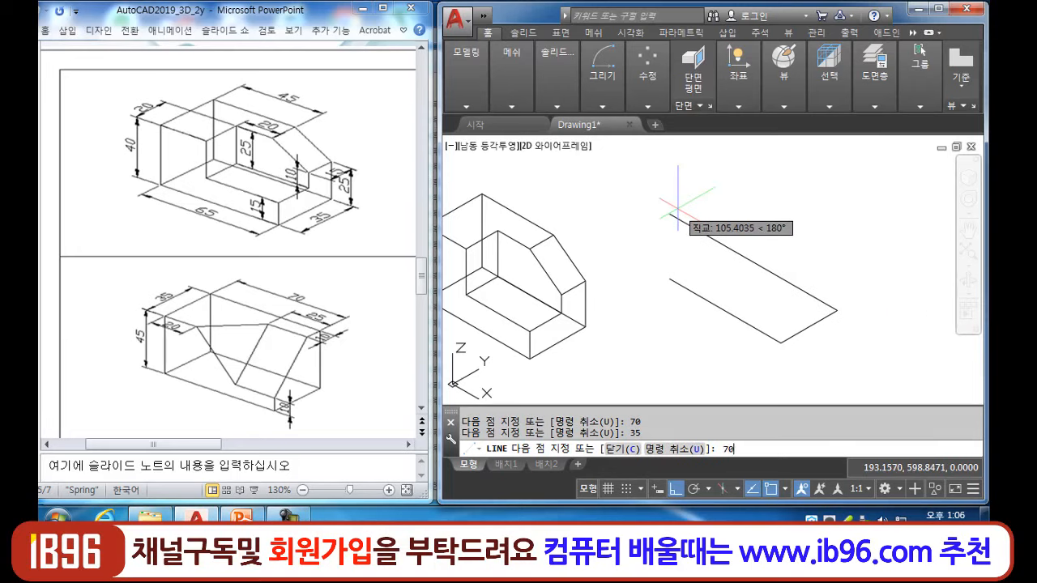
{"action": "type", "text": "70"}
{"action": "key", "text": "Return"}
{"action": "type", "text": "35"}
{"action": "key", "text": "Return"}
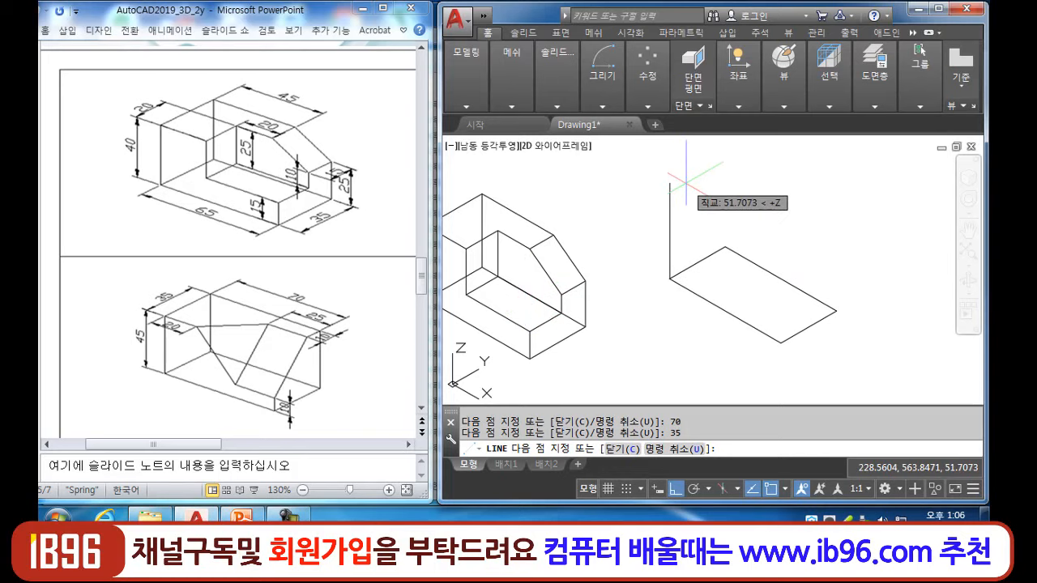
- From the base's front-left corner, draw a 45 line up along +Z and a 20 top edge along +X
{"action": "type", "text": "45"}
{"action": "key", "text": "Return"}
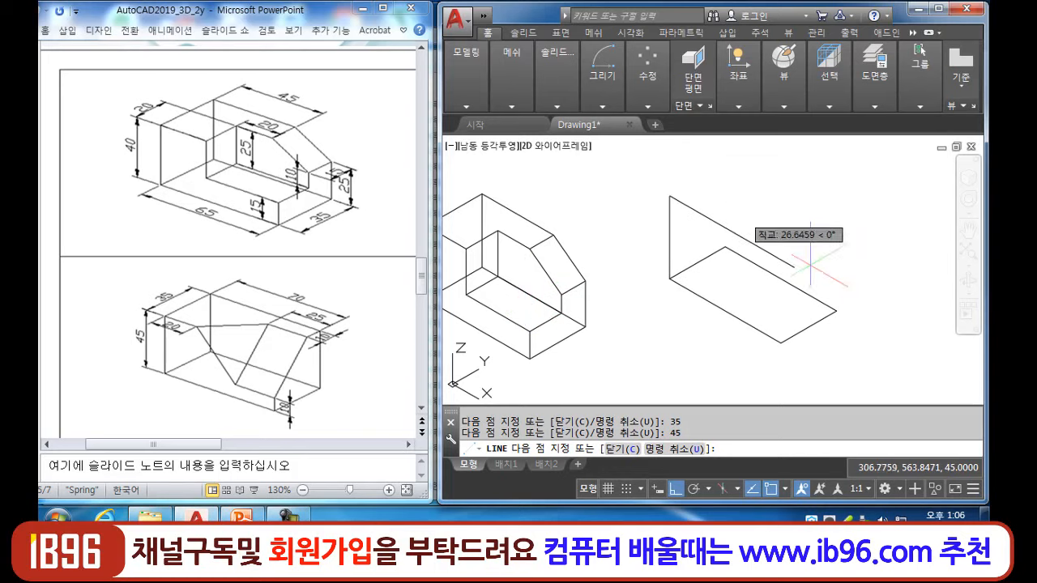
{"action": "type", "text": "20"}
{"action": "key", "text": "Return"}
{"action": "key", "text": "Return"}
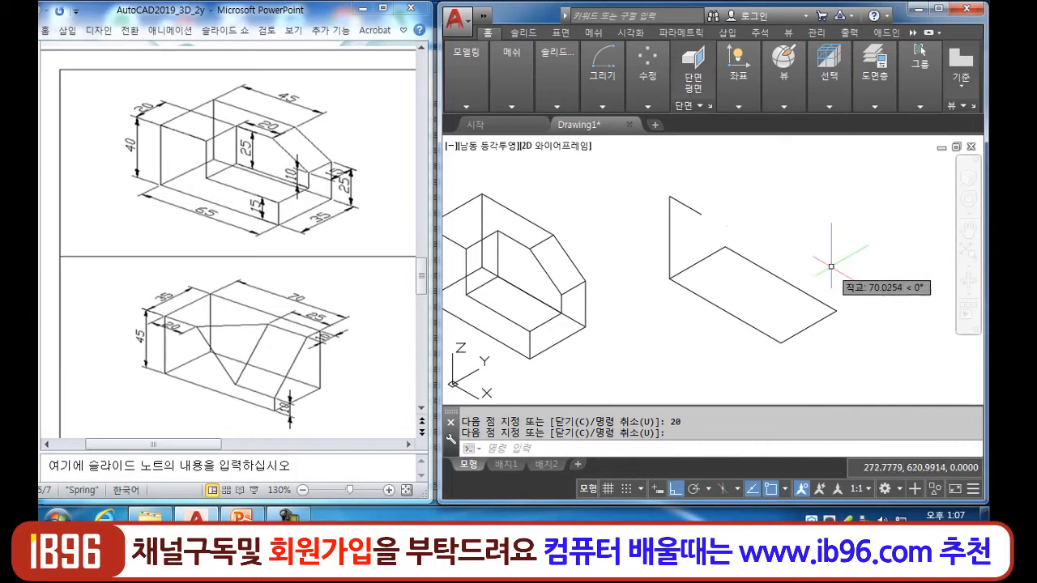
- From the front-right base corner, draw lines 10 up and 25 along -X, ending at the free end of the 20 top edge
{"action": "key", "text": "Return"}
{"action": "left_click", "coordinate": [780, 341]}
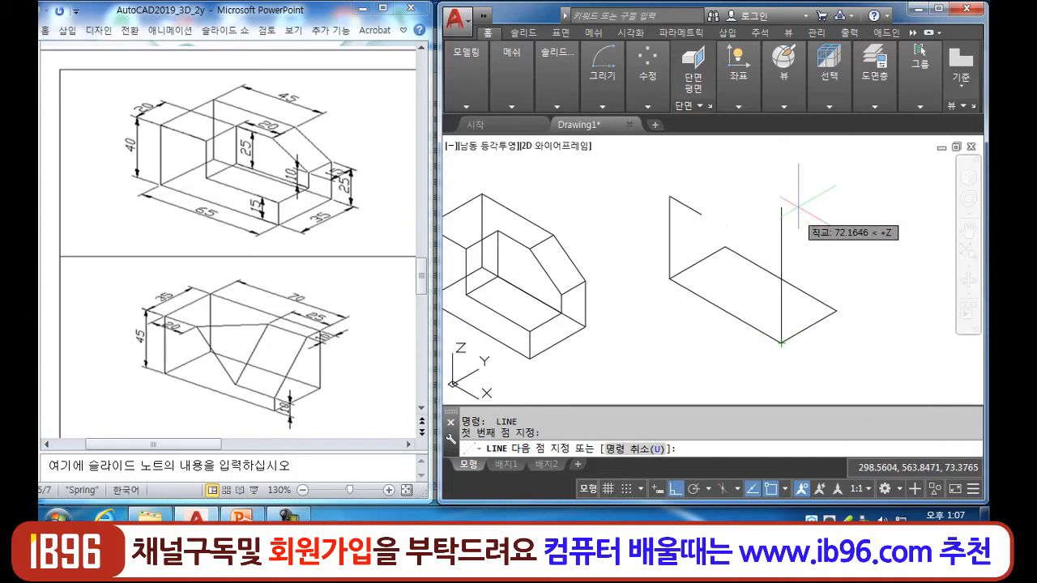
{"action": "type", "text": "10"}
{"action": "key", "text": "Return"}
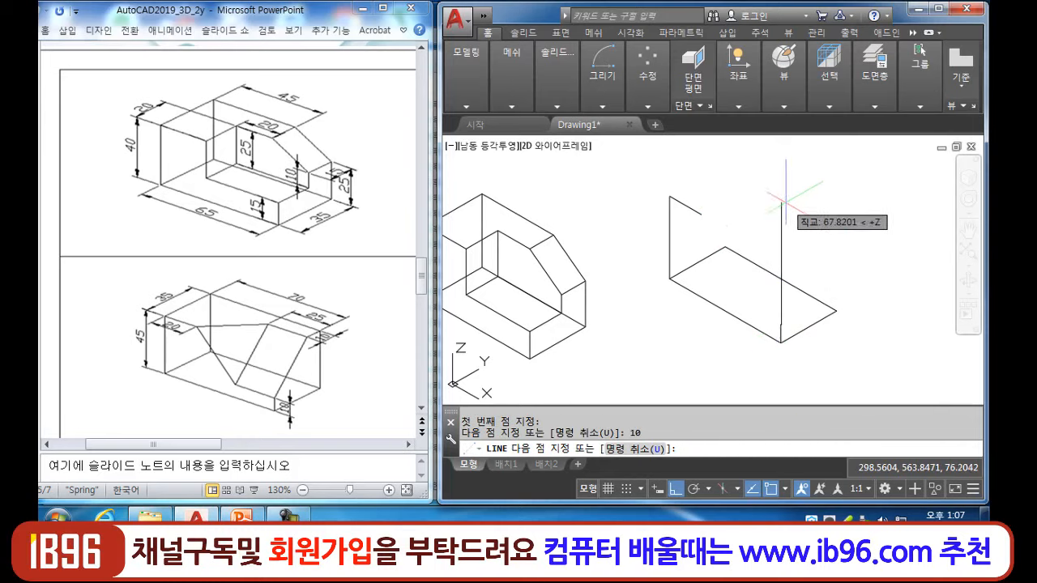
{"action": "type", "text": "20"}
{"action": "key", "text": "Return"}
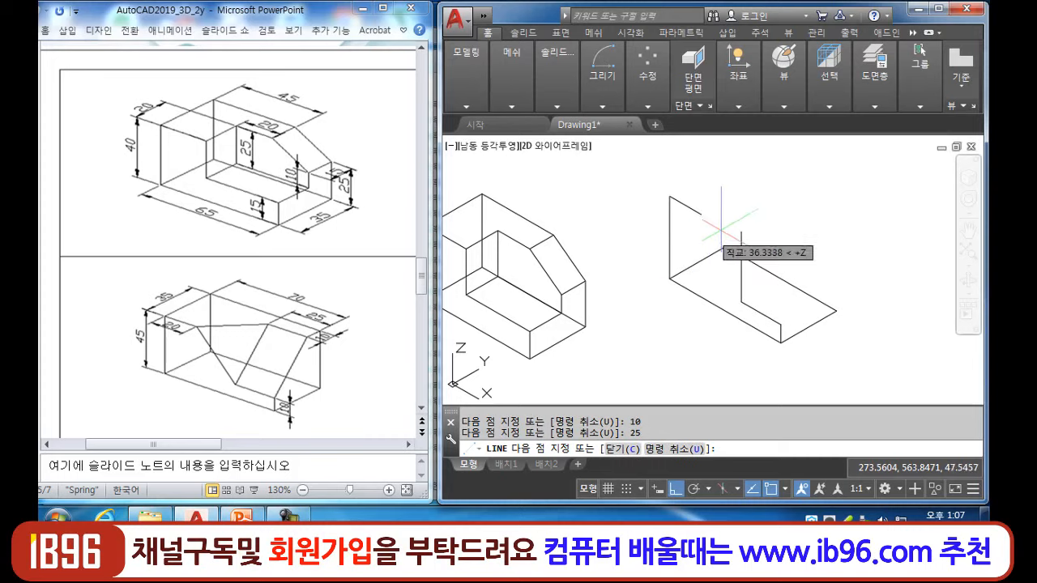
{"action": "left_click", "coordinate": [701, 214]}
{"action": "key", "text": "Return"}
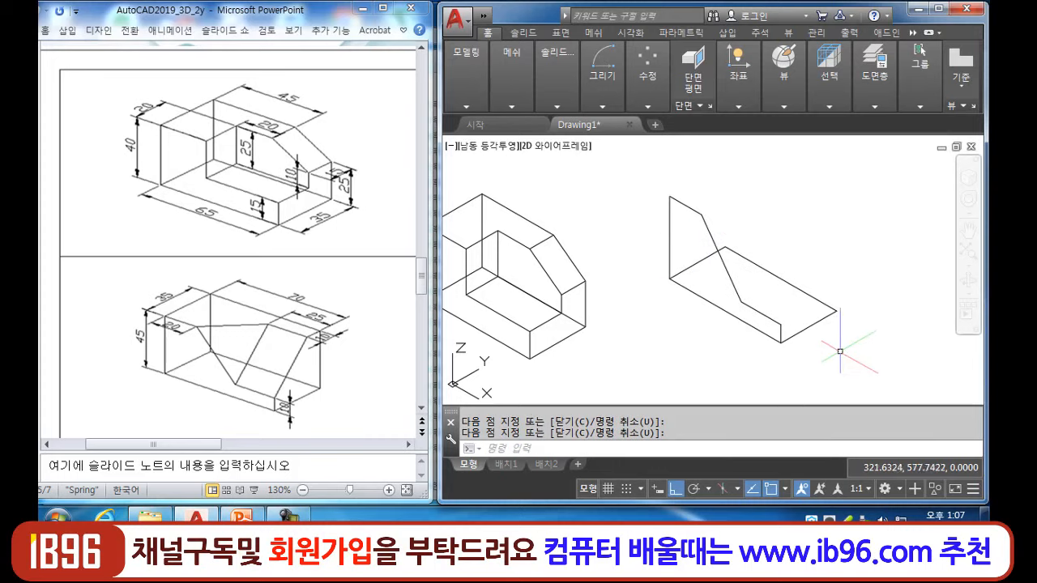
- From the back-right base corner, draw lines 45 up and 10 along -Y, sloping down to the top of the 10 front edge
{"action": "key", "text": "Return"}
{"action": "left_click", "coordinate": [837, 308]}
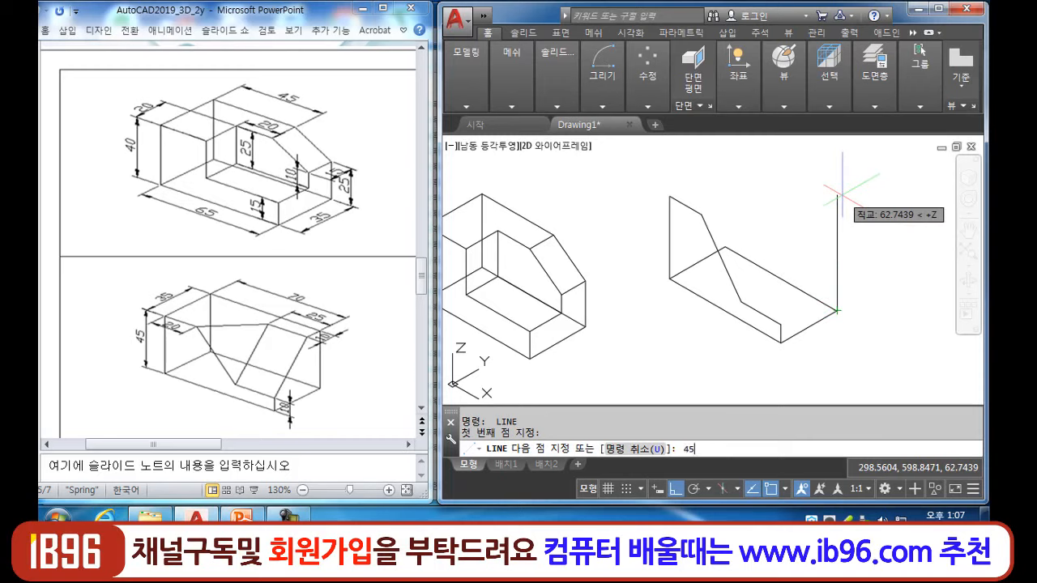
{"action": "type", "text": "45"}
{"action": "key", "text": "Return"}
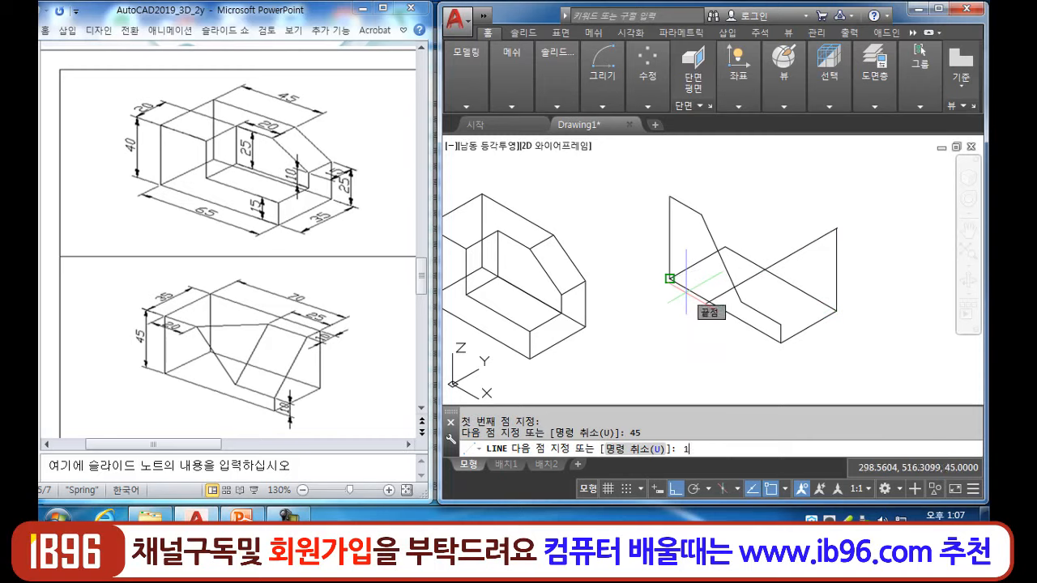
{"action": "type", "text": "10"}
{"action": "key", "text": "Return"}
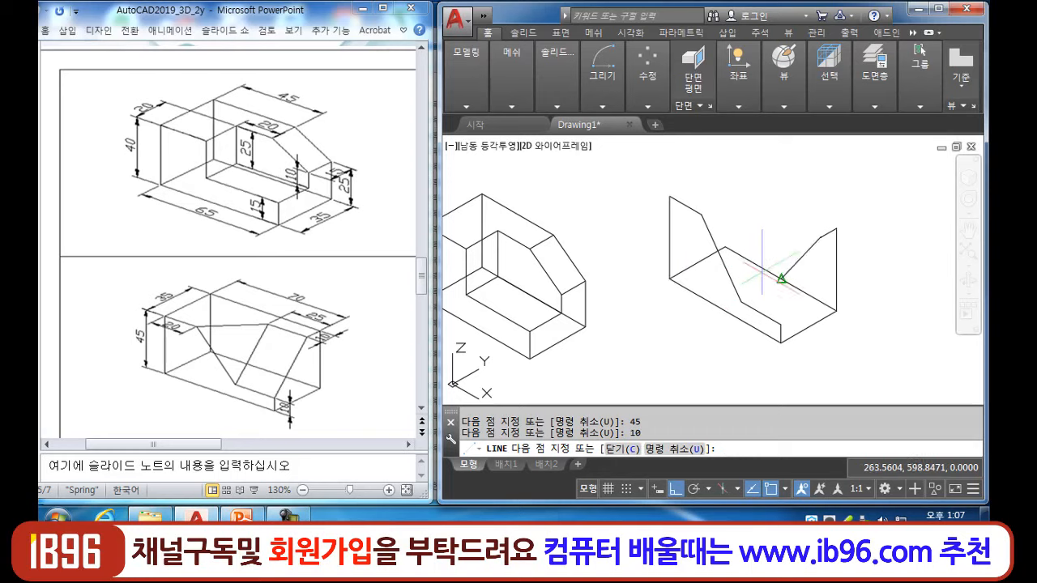
{"action": "left_click", "coordinate": [781, 324]}
{"action": "key", "text": "Return"}
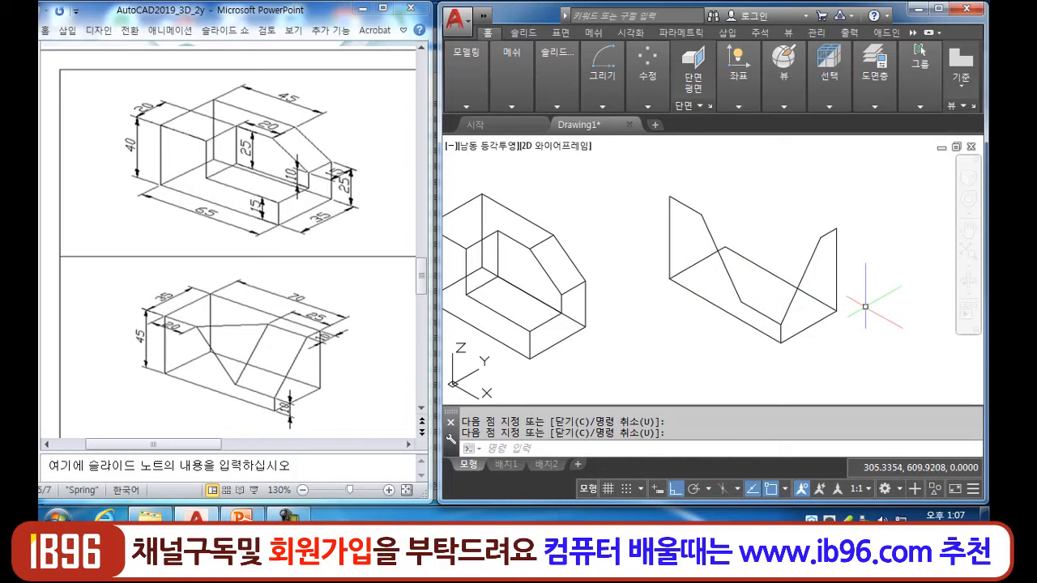
- From the top front-left corner, draw the remaining outer top edges, 35 along +Y and 70 along +X
{"action": "key", "text": "Return"}
{"action": "left_click", "coordinate": [669, 196]}
{"action": "middle_click_drag", "start_coordinate": [669, 196], "coordinate": [535, 228]}
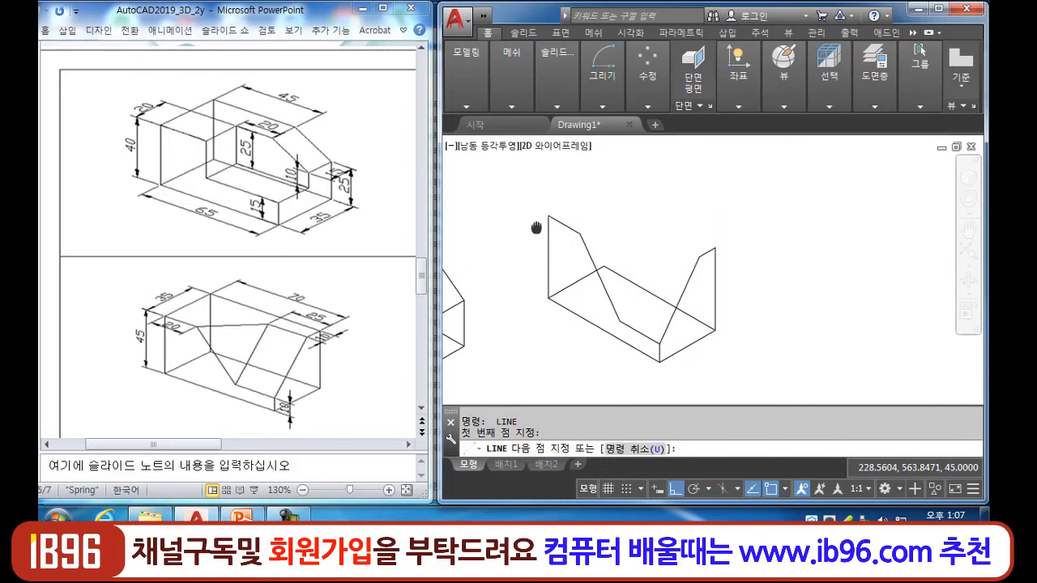
{"action": "type", "text": "35"}
{"action": "key", "text": "Return"}
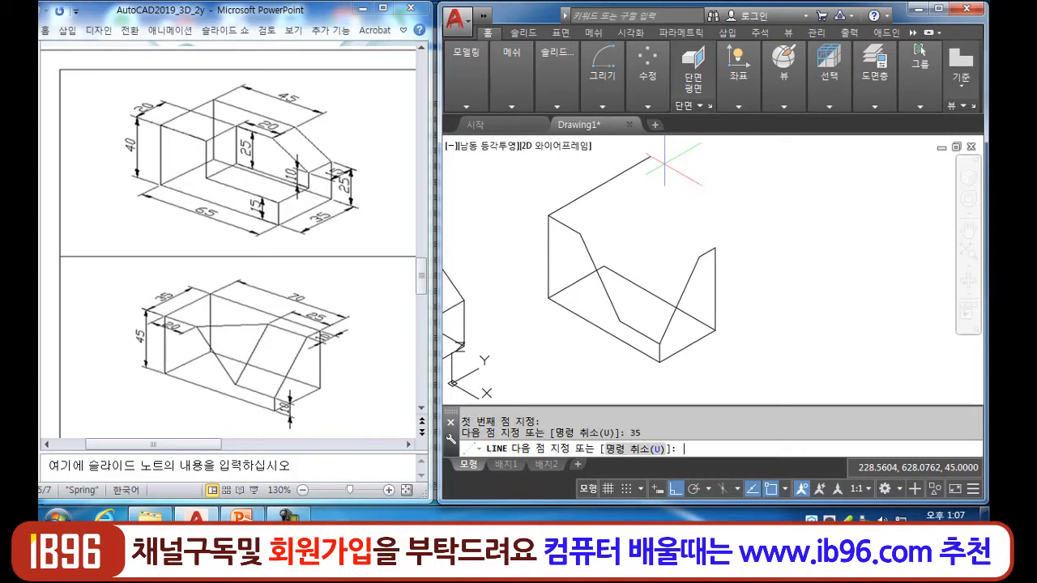
{"action": "type", "text": "기0"}
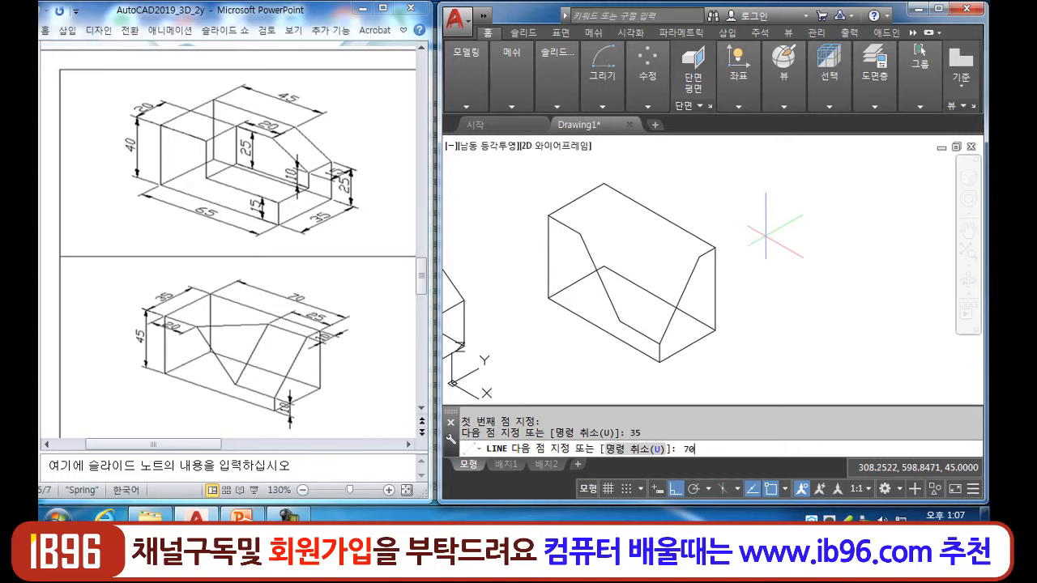
{"action": "key", "text": "space"}
{"action": "key", "text": "space"}
- From the inner end of the 10 top edge, draw 25 along -X and connect it to the end of the 20 top edge
{"action": "key", "text": "space"}
{"action": "left_click", "coordinate": [707, 252]}
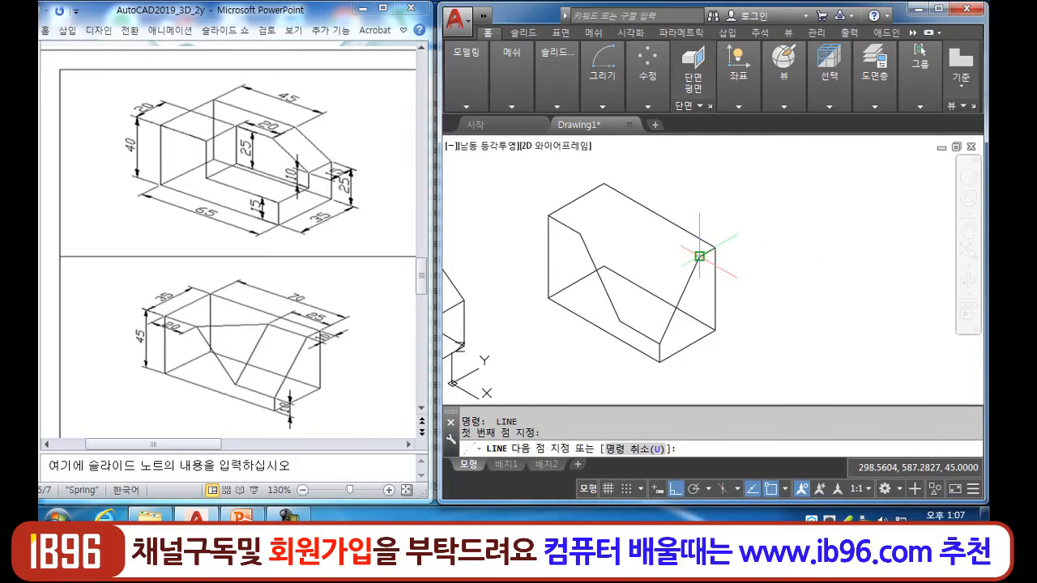
{"action": "key", "text": "Return"}
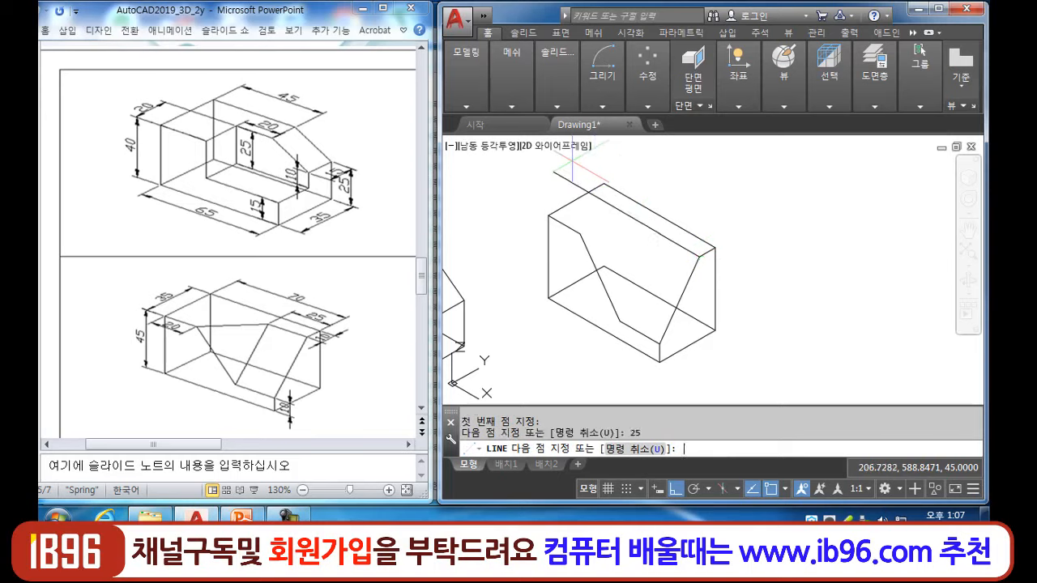
{"action": "left_click", "coordinate": [580, 235]}
{"action": "key", "text": "space"}
- Draw the sloped edge from the end of the 25 top line down to the inner corner of the front ledge
{"action": "key", "text": "space"}
{"action": "left_click", "coordinate": [660, 233]}
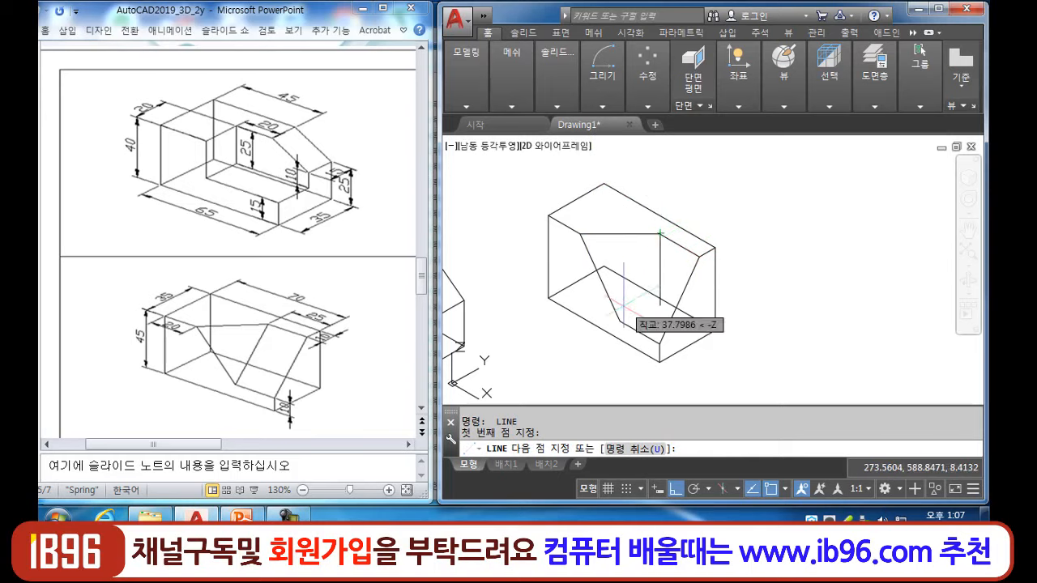
{"action": "left_click", "coordinate": [621, 316]}
{"action": "key", "text": "space"}
- Draw the vertical edge at the second block's back-left corner from the top face down to the base
{"action": "key", "text": "space"}
{"action": "left_click", "coordinate": [604, 183]}
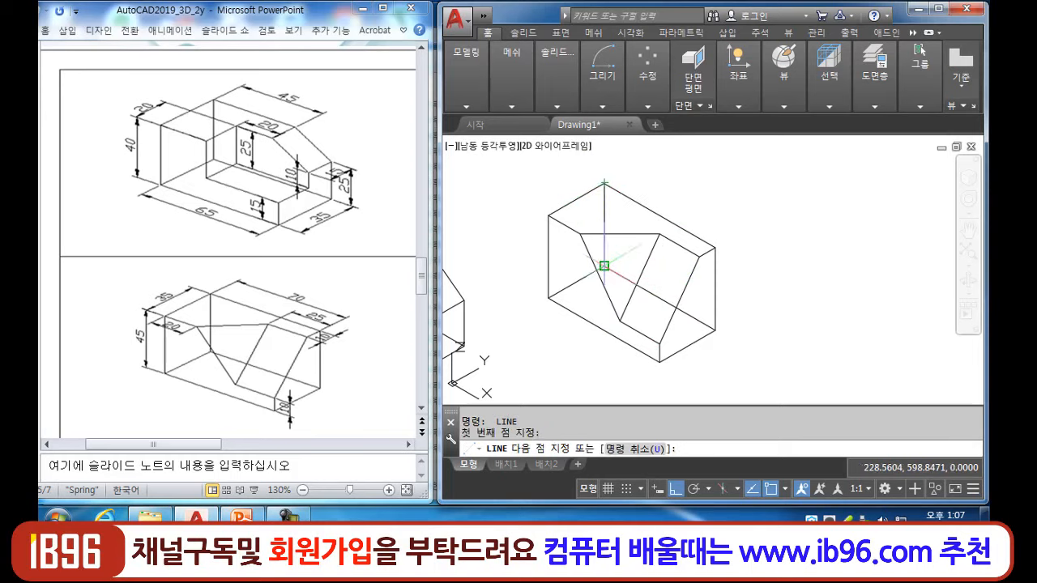
{"action": "left_click", "coordinate": [605, 266]}
{"action": "key", "text": "space"}
{"action": "middle_click_drag", "start_coordinate": [784, 310], "coordinate": [810, 284]}
{"action": "scroll", "coordinate": [810, 283], "scroll_direction": "down", "scroll_amount": 4}
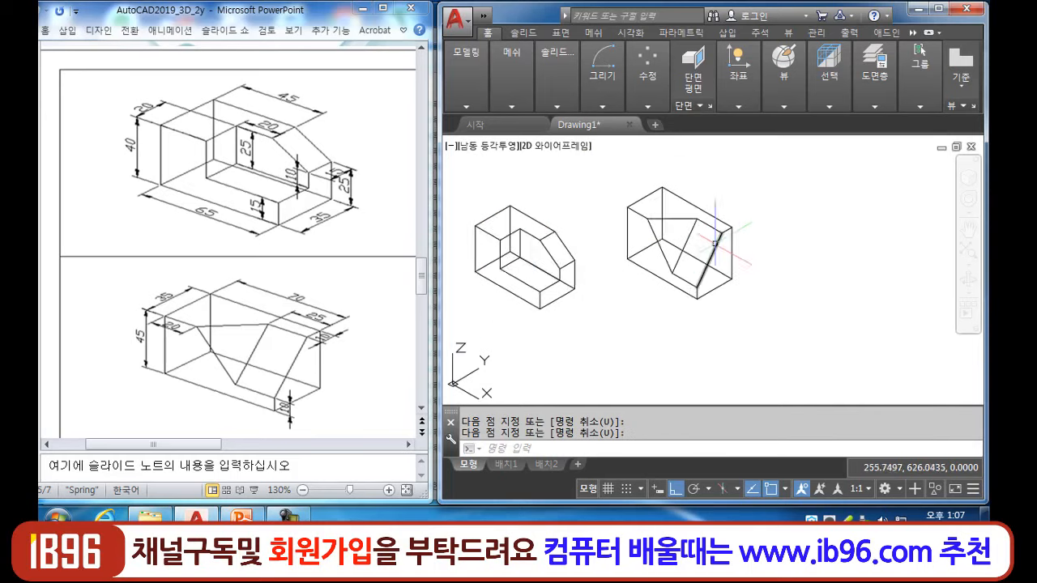
{"action": "scroll", "coordinate": [690, 303], "scroll_direction": "up", "scroll_amount": 2}
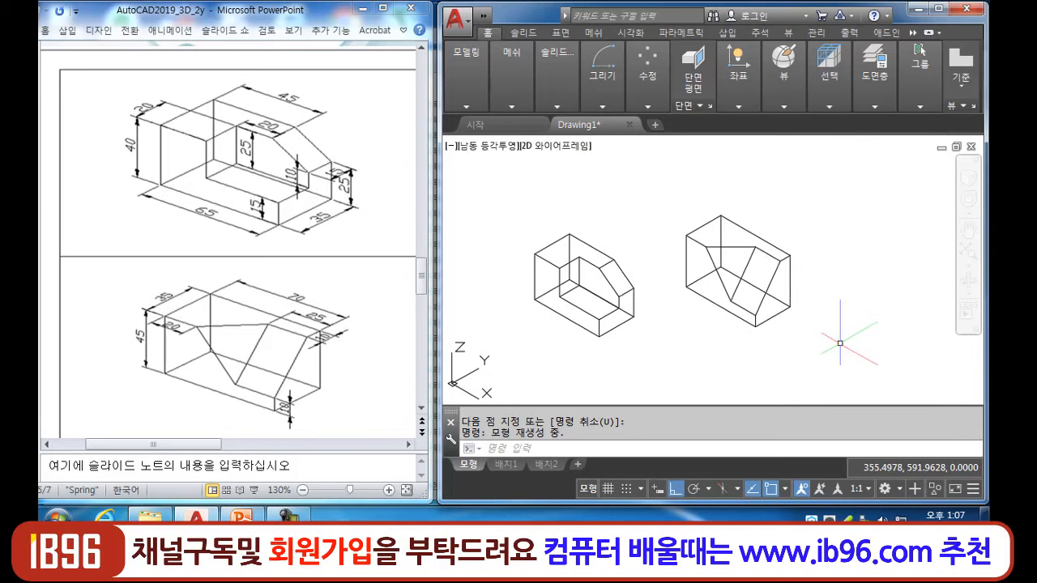
{"action": "middle_click_drag", "start_coordinate": [721, 314], "coordinate": [701, 311]}
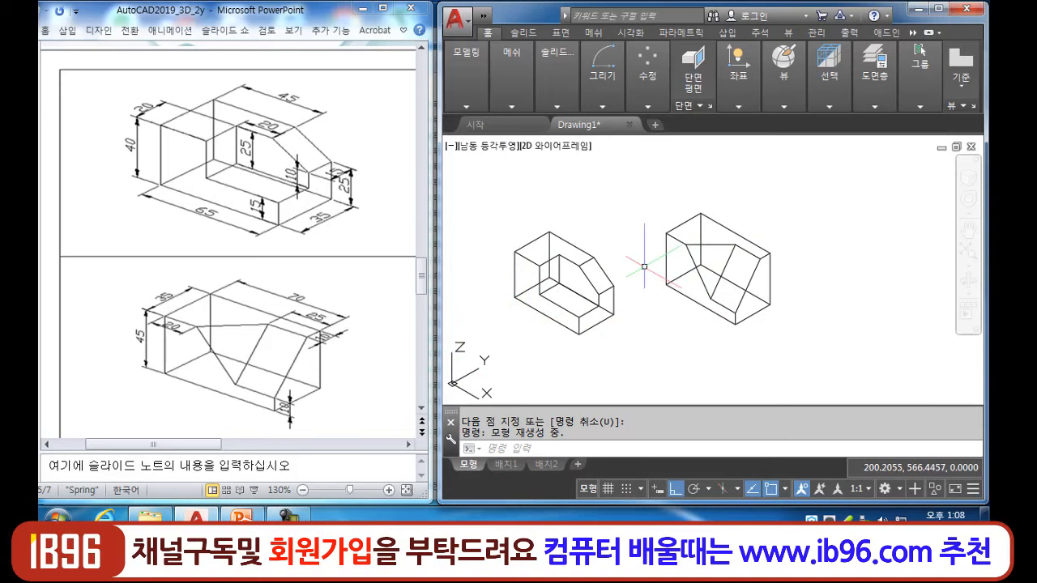
{"action": "middle_click_drag", "start_coordinate": [647, 267], "coordinate": [713, 233]}
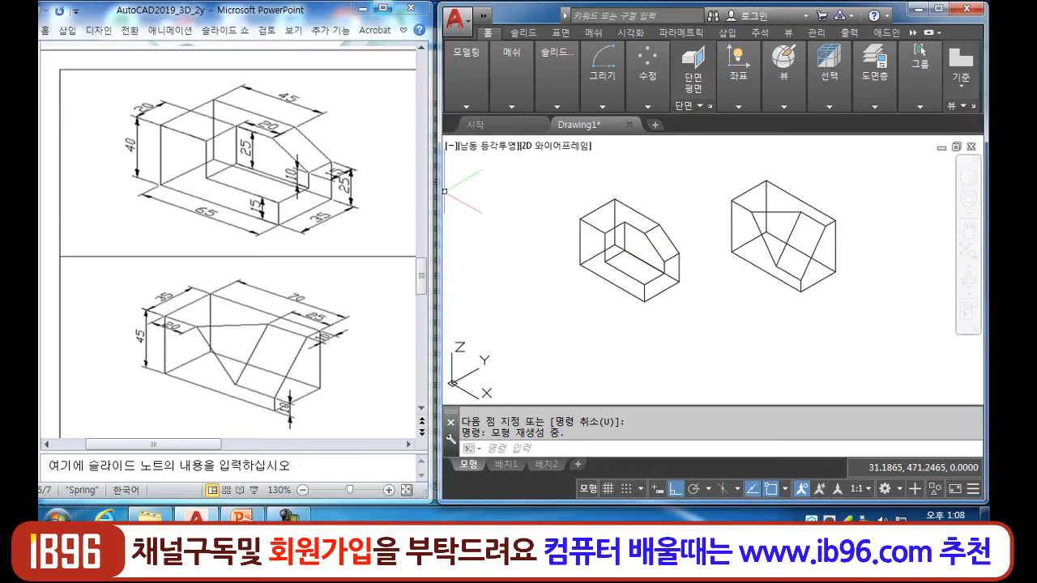
- Switch to PowerPoint and review the example, CHANGE thickness and ELEV / MOVE slides as a full-screen show
{"action": "left_click", "coordinate": [383, 8]}
{"action": "key", "text": "shift+F5"}
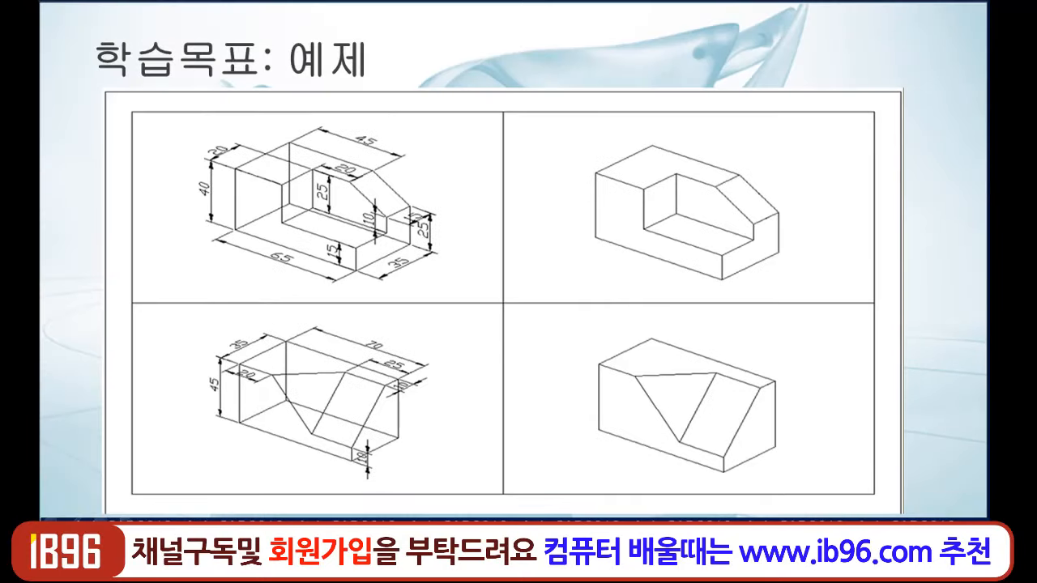
{"action": "key", "text": "Right"}
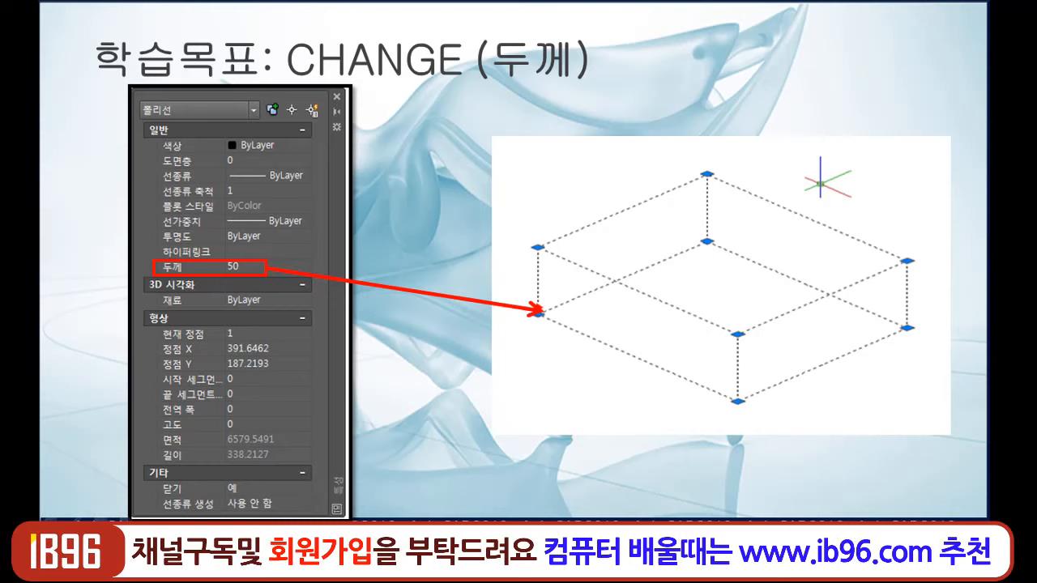
{"action": "key", "text": "Right"}
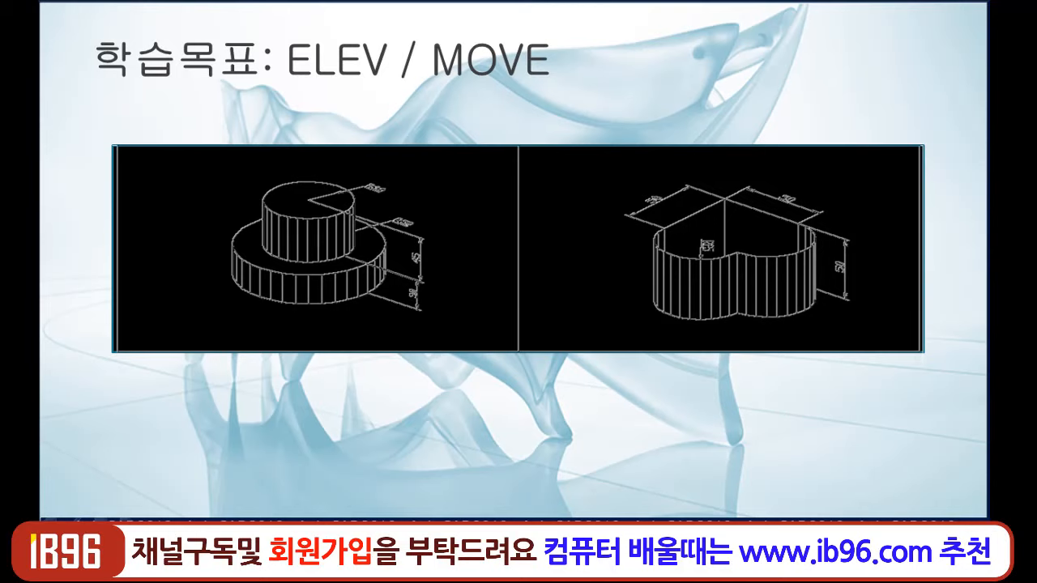
{"action": "key", "text": "Escape"}
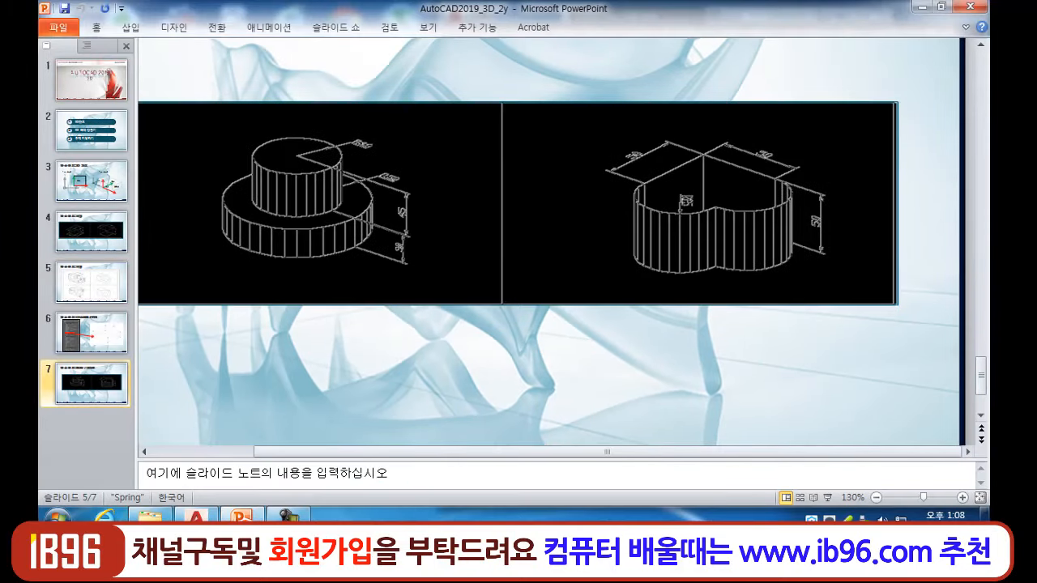
- Switch back to AutoCAD and draw a freehand rectangle in the empty space in front of the two blocks
{"action": "left_click", "coordinate": [196, 517]}
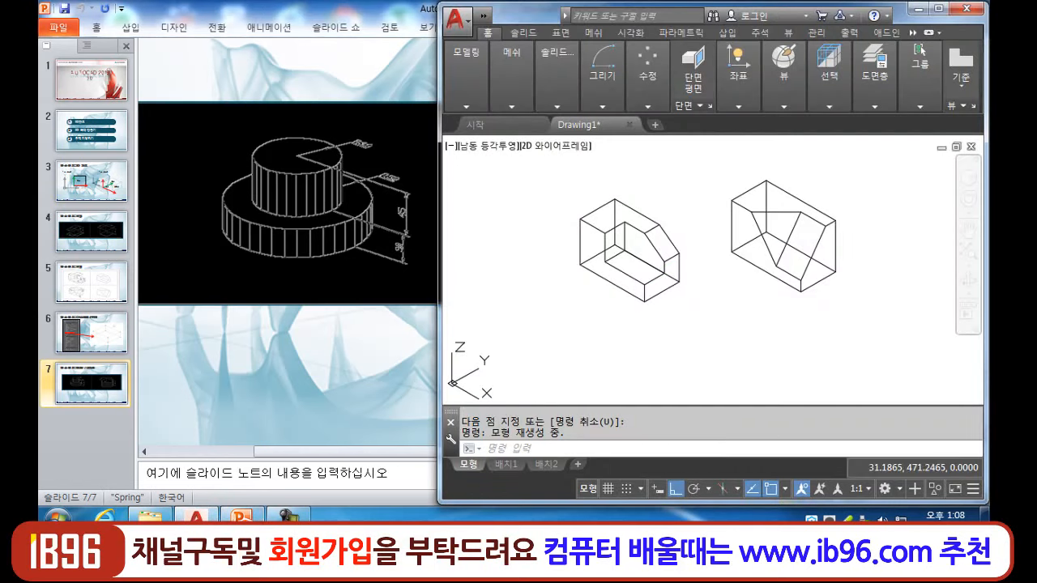
{"action": "middle_click_drag", "start_coordinate": [582, 317], "coordinate": [564, 273]}
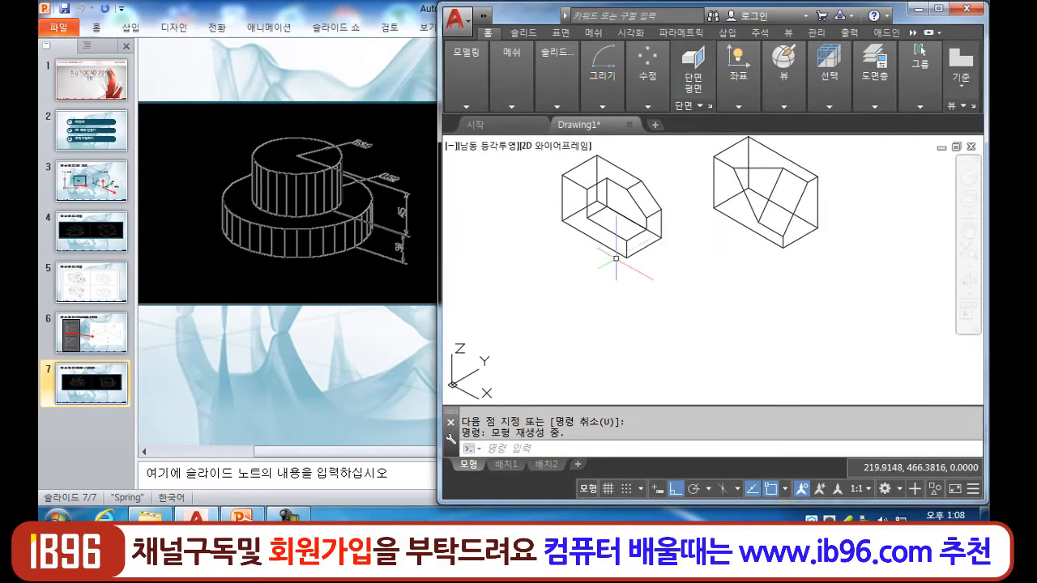
{"action": "type", "text": "rec"}
{"action": "key", "text": "Return"}
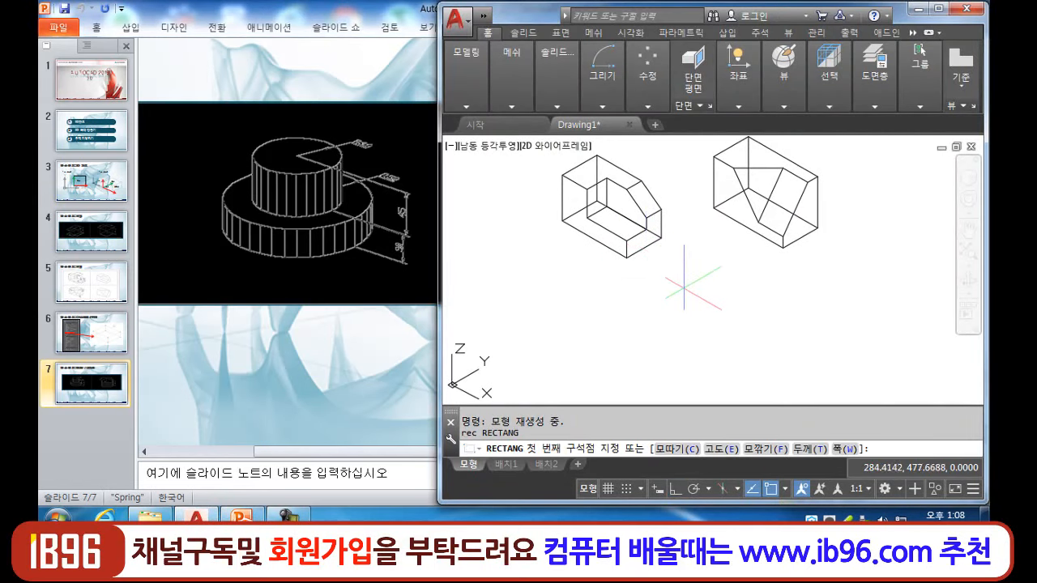
{"action": "left_click", "coordinate": [683, 288]}
{"action": "left_click", "coordinate": [689, 348]}
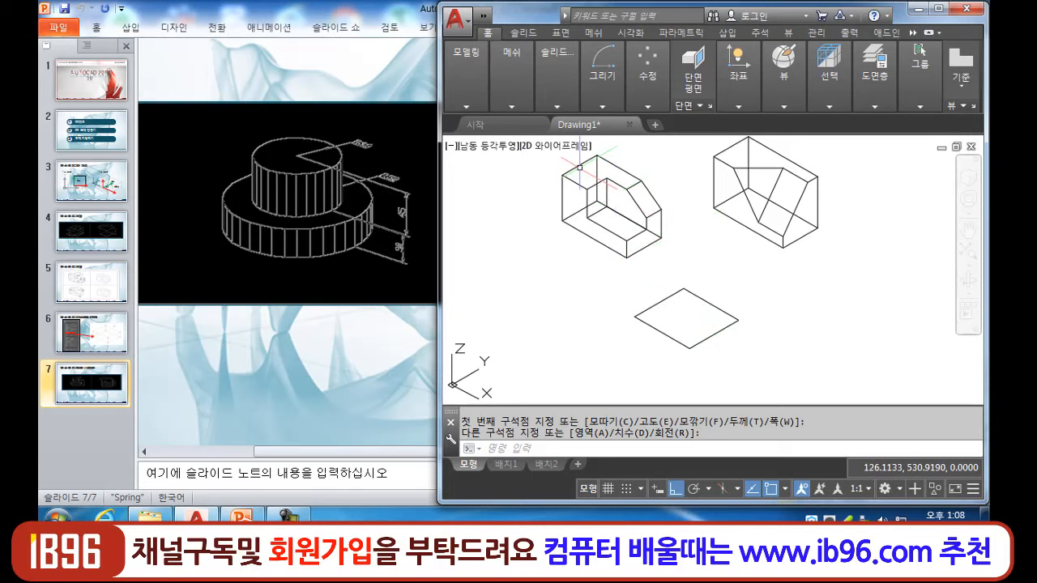
- Move the PowerPoint slide window beside the AutoCAD drawing, return to AutoCAD and open the Properties palette
{"action": "key", "text": "alt+Tab"}
{"action": "left_click_drag", "start_coordinate": [380, 10], "coordinate": [252, 10]}
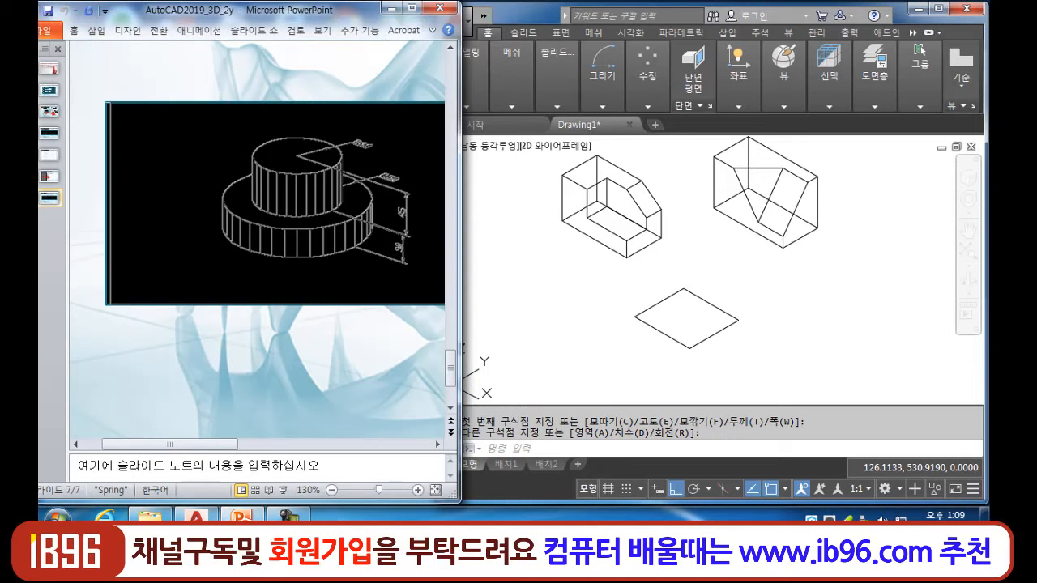
{"action": "left_click", "coordinate": [519, 11]}
{"action": "key", "text": "ctrl+1"}
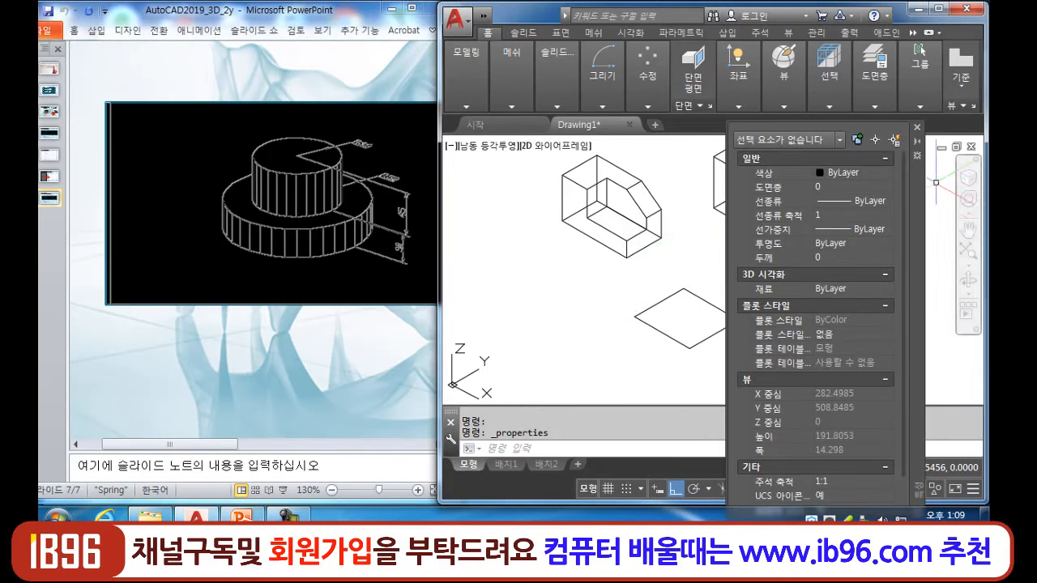
- Move the Properties palette off the drawing and enter a default thickness with no object selected
{"action": "mouse_move", "coordinate": [917, 243]}
{"action": "left_mouse_down"}
{"action": "mouse_move", "coordinate": [541, 214]}
{"action": "mouse_move", "coordinate": [520, 170]}
{"action": "left_mouse_up"}
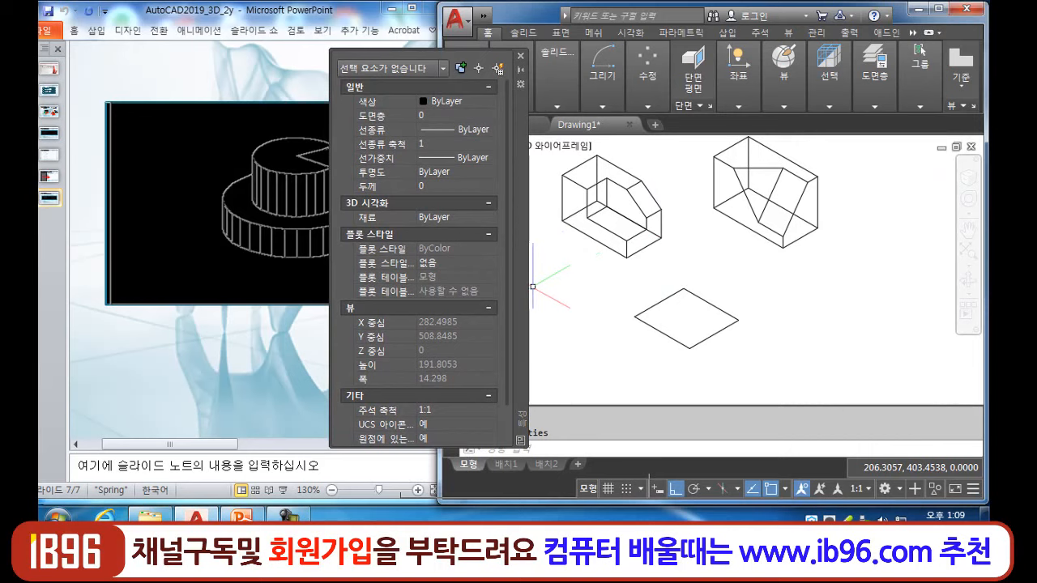
{"action": "left_click", "coordinate": [450, 186]}
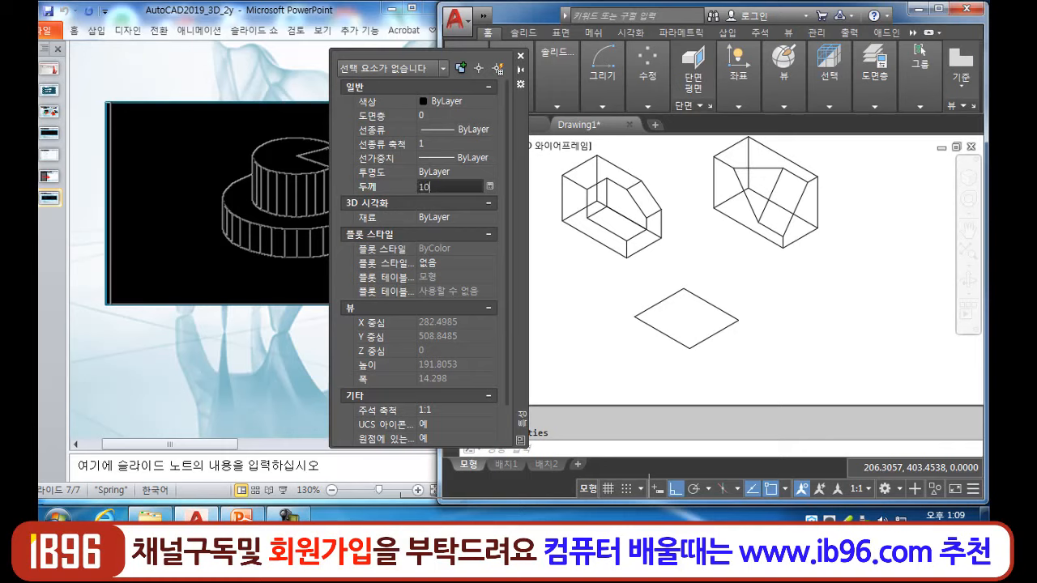
{"action": "key", "text": "Return"}
- Try thicknesses of 100 and 50 on the rectangle in front of the blocks, settle on 30 and clear the selection
{"action": "left_click", "coordinate": [669, 297]}
{"action": "left_click", "coordinate": [652, 289]}
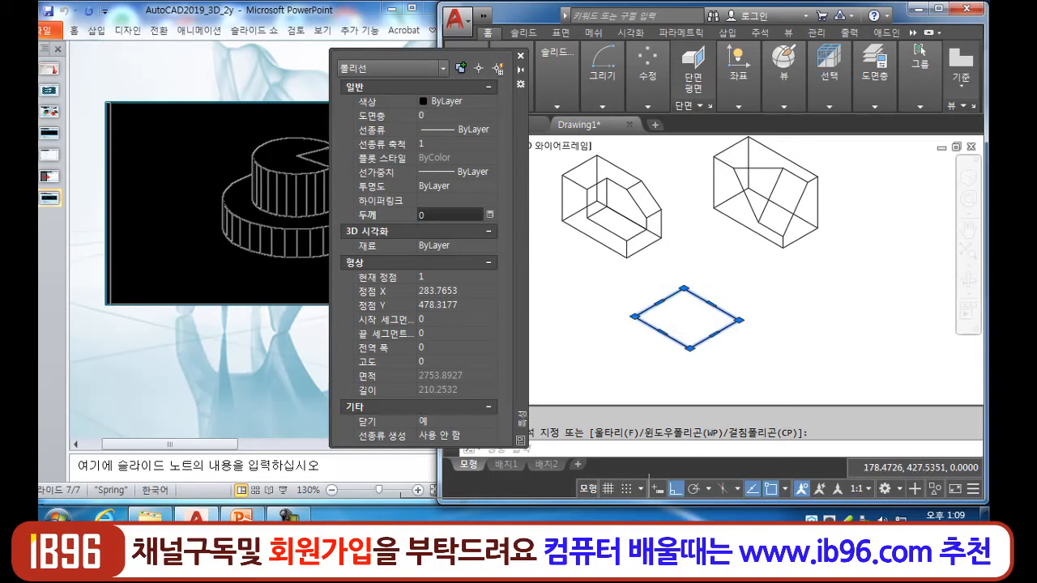
{"action": "type", "text": "100"}
{"action": "key", "text": "Return"}
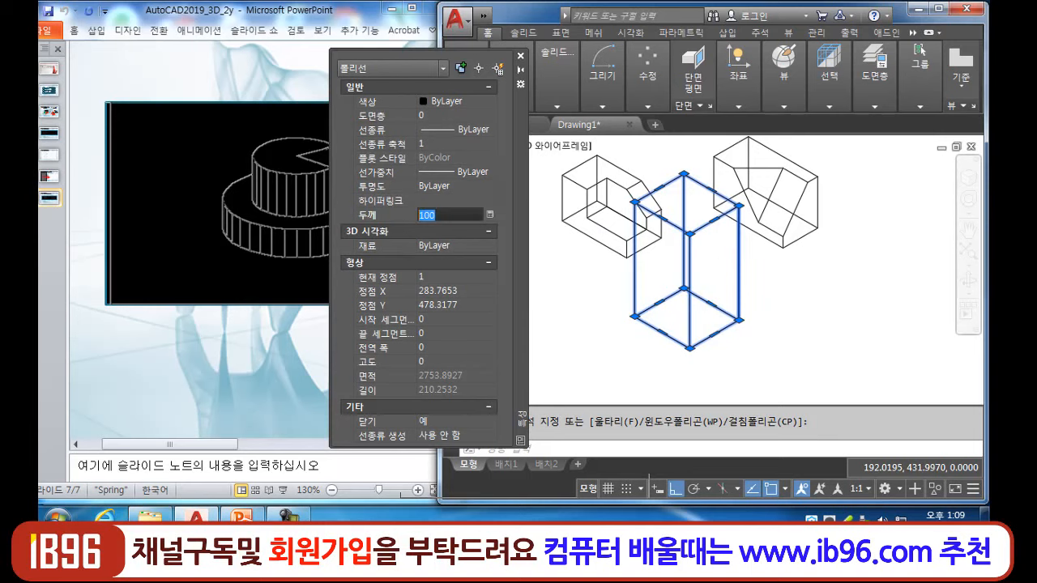
{"action": "type", "text": "50"}
{"action": "key", "text": "Return"}
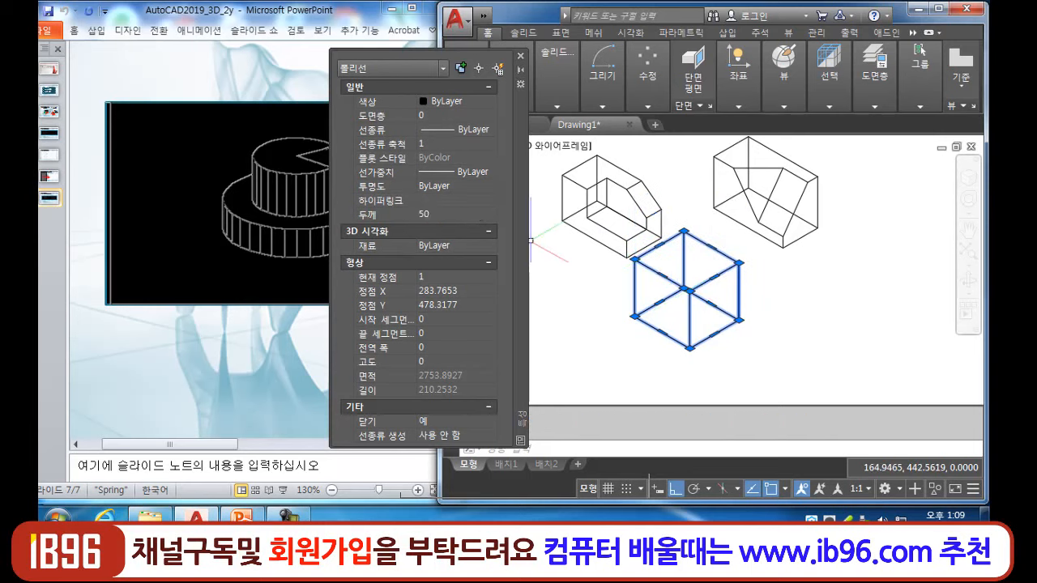
{"action": "left_click", "coordinate": [450, 214]}
{"action": "type", "text": "30"}
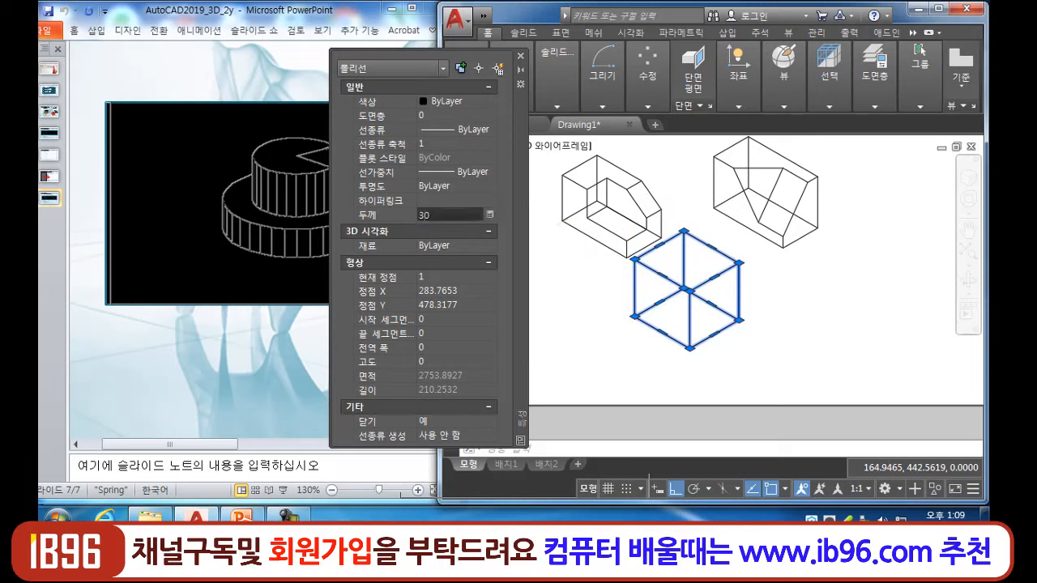
{"action": "key", "text": "Return"}
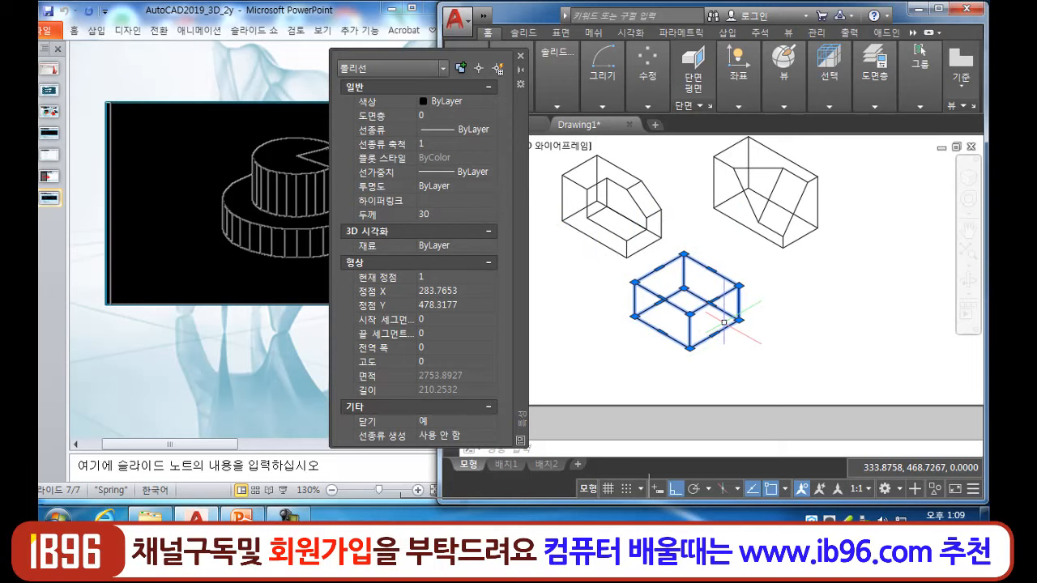
{"action": "left_click", "coordinate": [557, 77]}
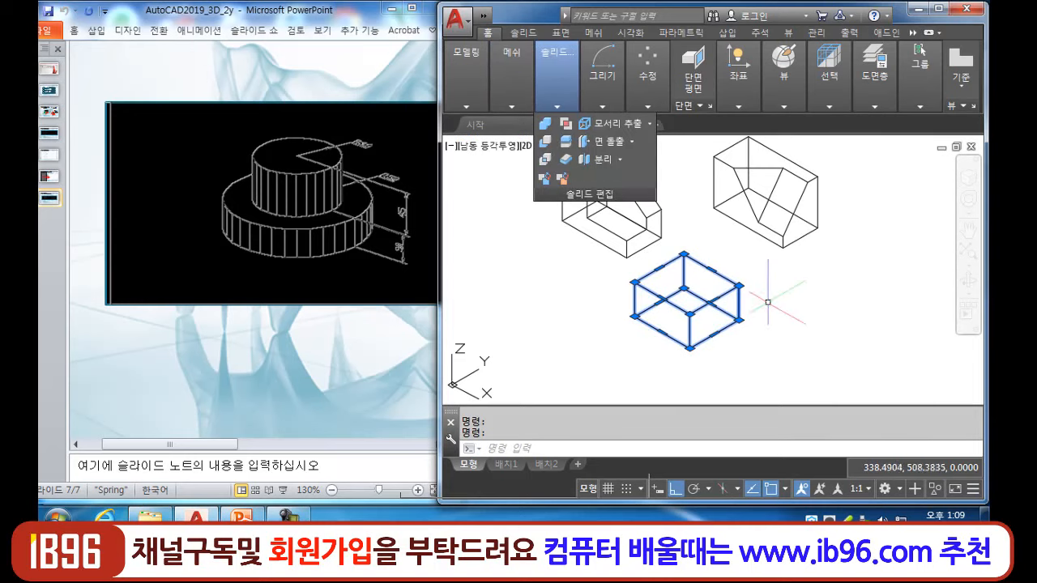
{"action": "key", "text": "Escape"}
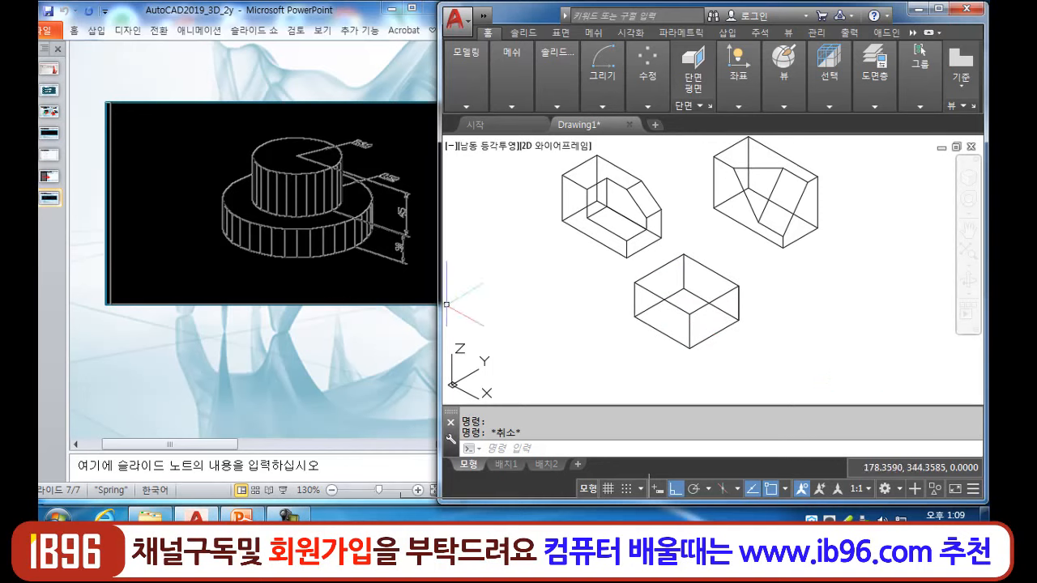
- Draw a circle of radius 50 in the empty space beside the extruded rectangle
{"action": "type", "text": "c"}
{"action": "key", "text": "Return"}
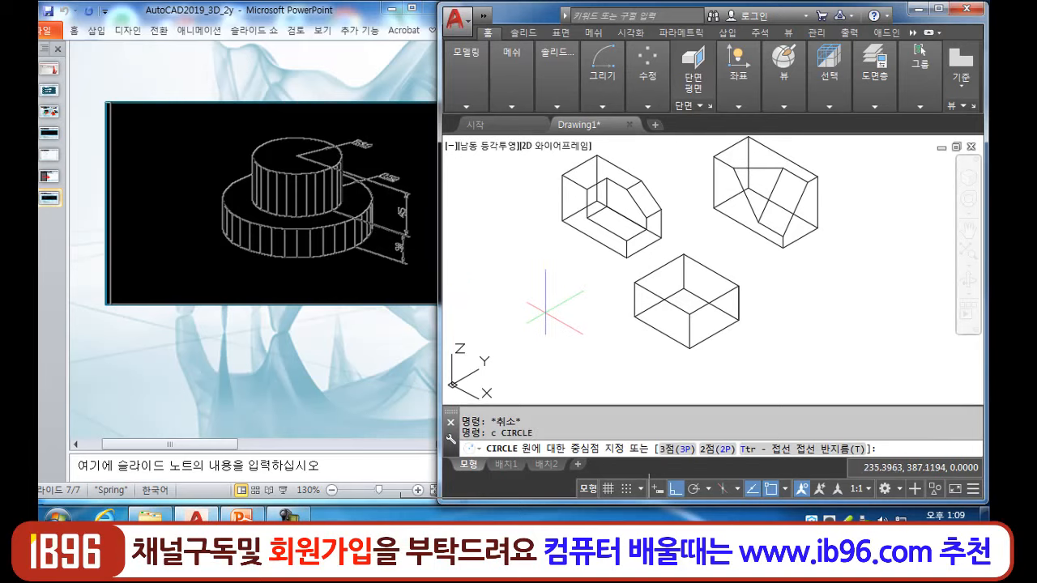
{"action": "left_click", "coordinate": [545, 312]}
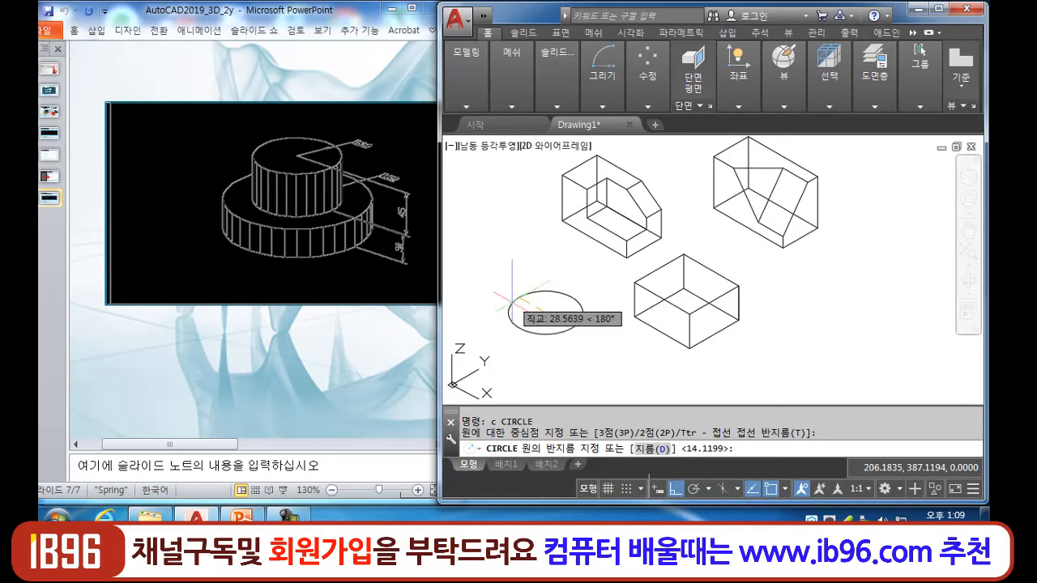
{"action": "type", "text": "50"}
{"action": "key", "text": "Return"}
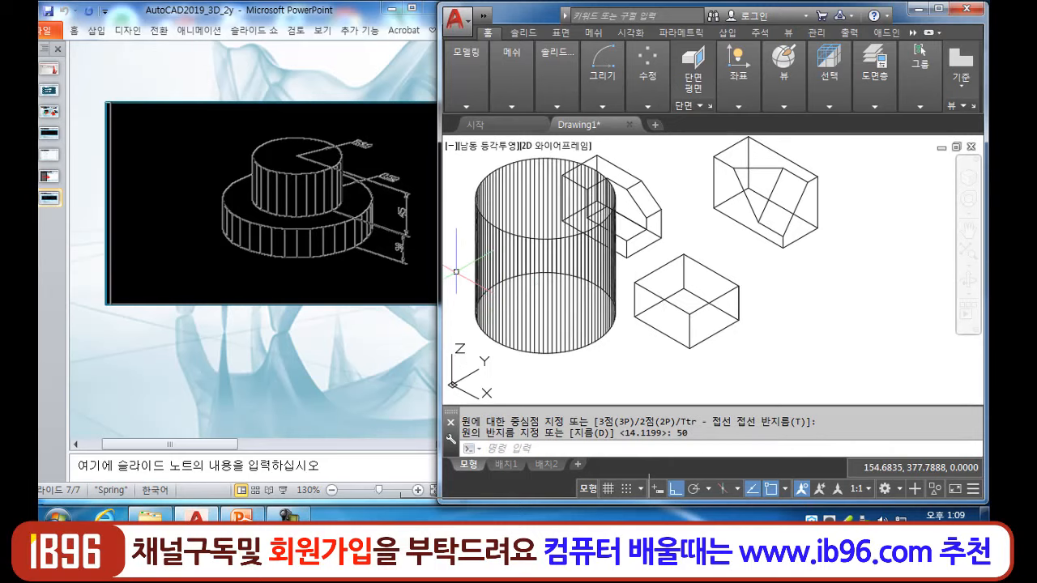
- Erase the tall cylinder drawn beside the extruded rectangle
{"action": "type", "text": "e"}
{"action": "key", "text": "Return"}
{"action": "left_click", "coordinate": [525, 316]}
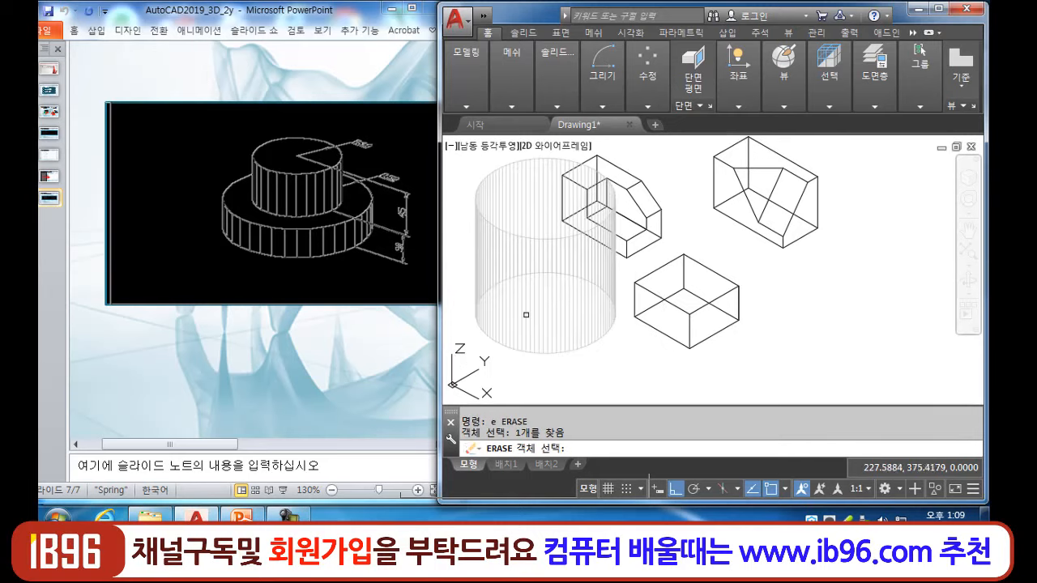
{"action": "key", "text": "Return"}
- Reset the default thickness to 0 with no object selected and close the Properties palette
{"action": "key", "text": "ctrl+1"}
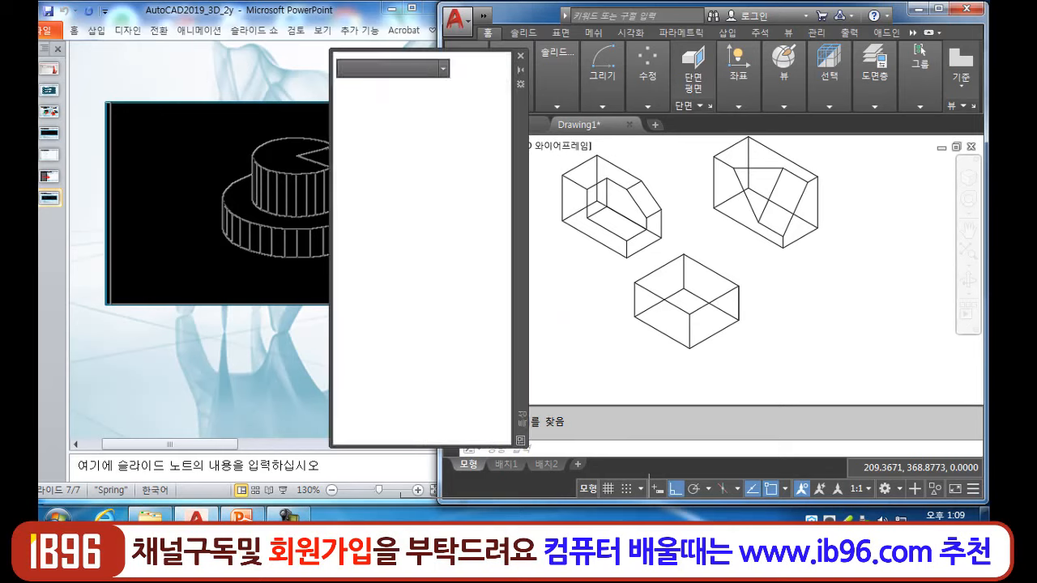
{"action": "type", "text": "0"}
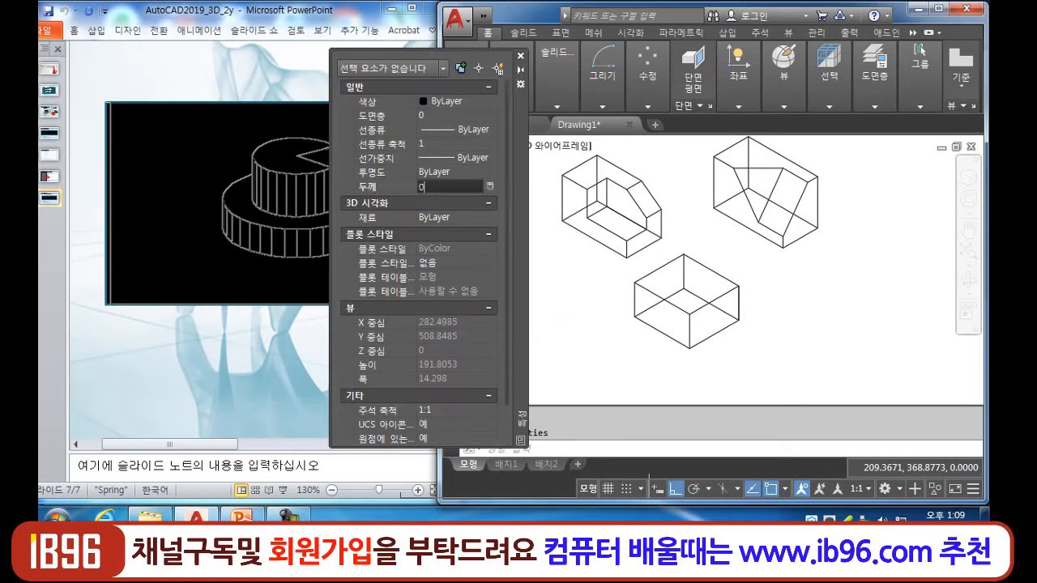
{"action": "key", "text": "Return"}
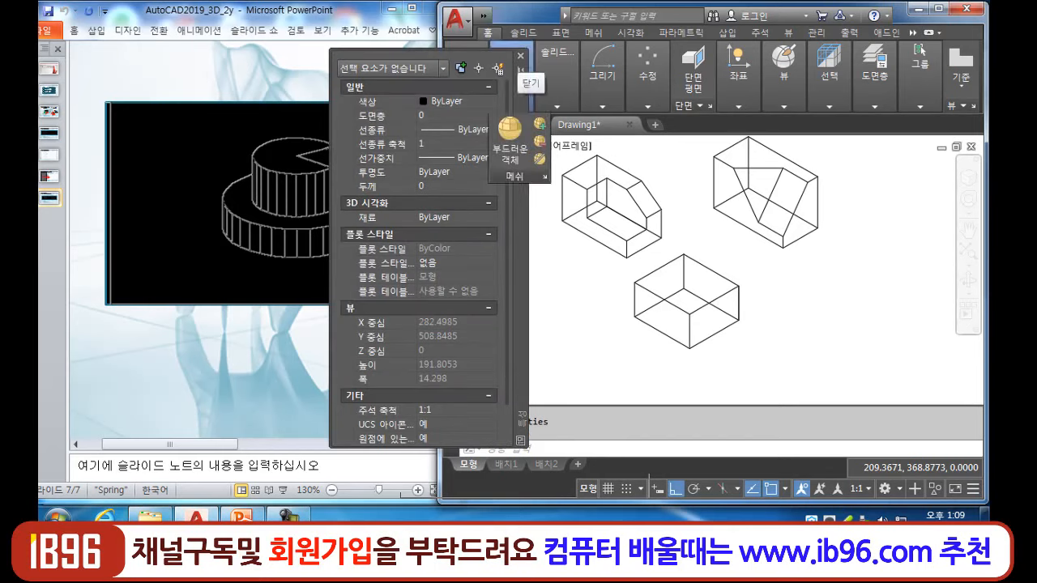
{"action": "left_click", "coordinate": [520, 55]}
- Draw a flat circle of radius 50 in the empty space beside the extruded rectangle
{"action": "type", "text": "c"}
{"action": "key", "text": "Return"}
{"action": "left_click", "coordinate": [548, 324]}
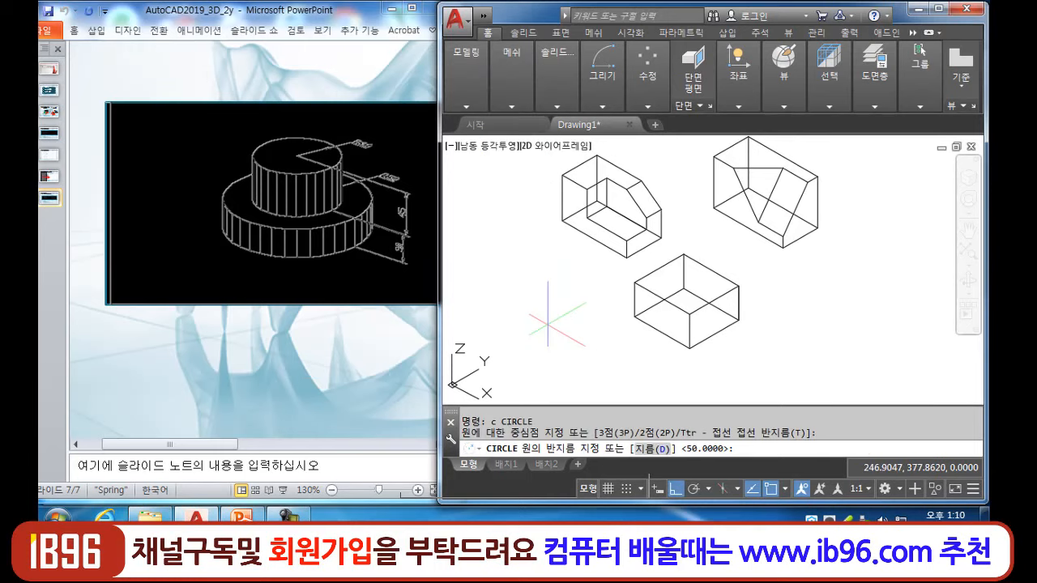
{"action": "type", "text": "50"}
{"action": "key", "text": "Return"}
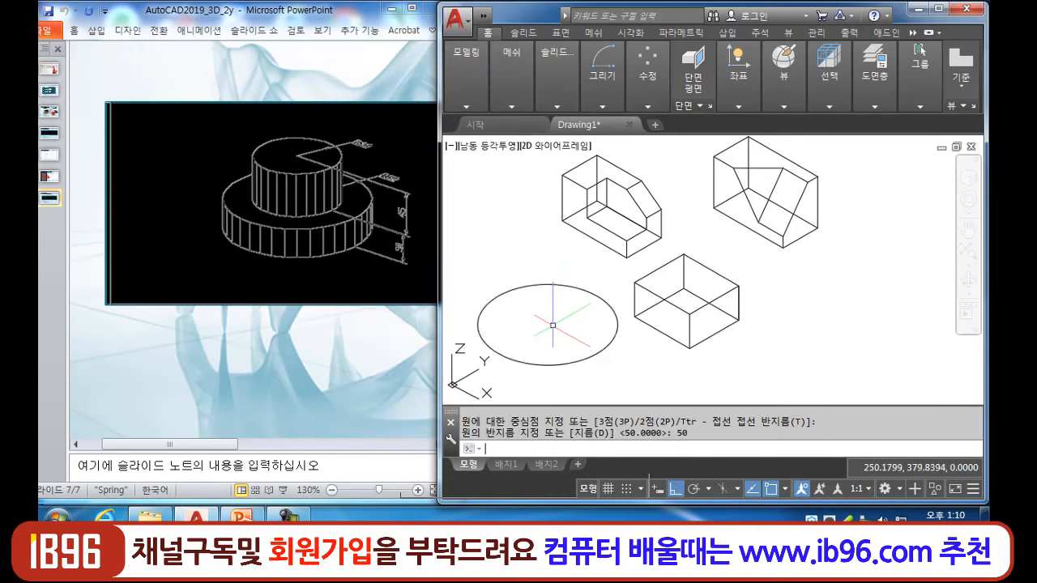
- Draw a concentric circle of radius 40 from the center of the radius 50 circle
{"action": "key", "text": "Return"}
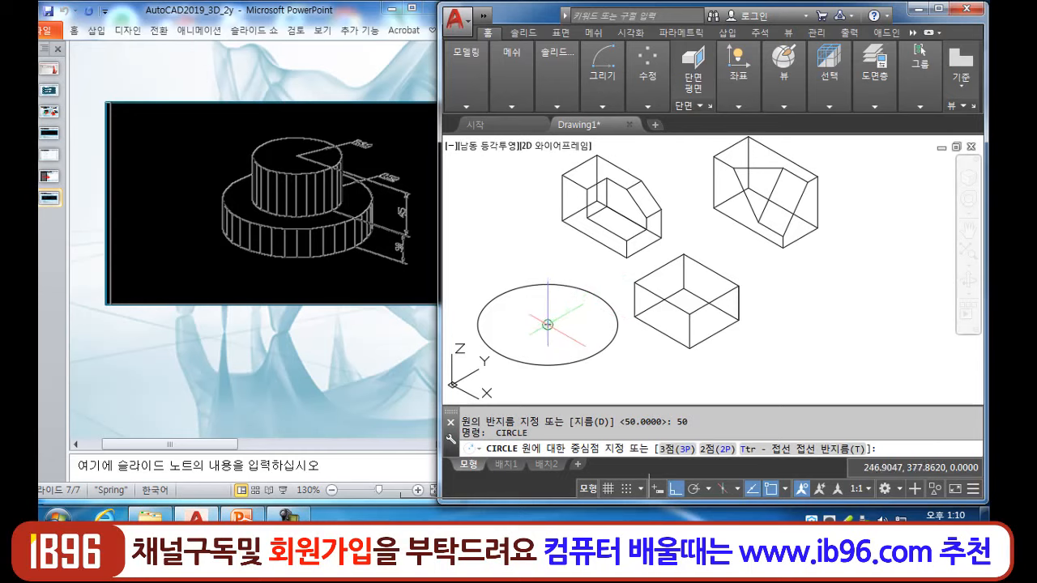
{"action": "left_click", "coordinate": [549, 324]}
{"action": "type", "text": "40"}
{"action": "key", "text": "Return"}
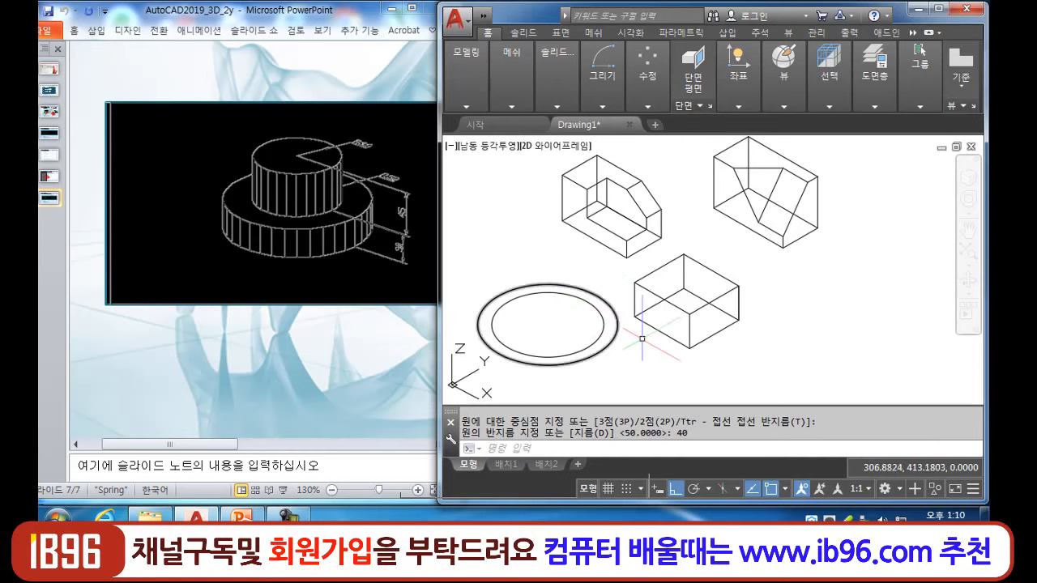
- Erase the inner circle of radius 40
{"action": "type", "text": "e"}
{"action": "key", "text": "Return"}
{"action": "left_click", "coordinate": [595, 301]}
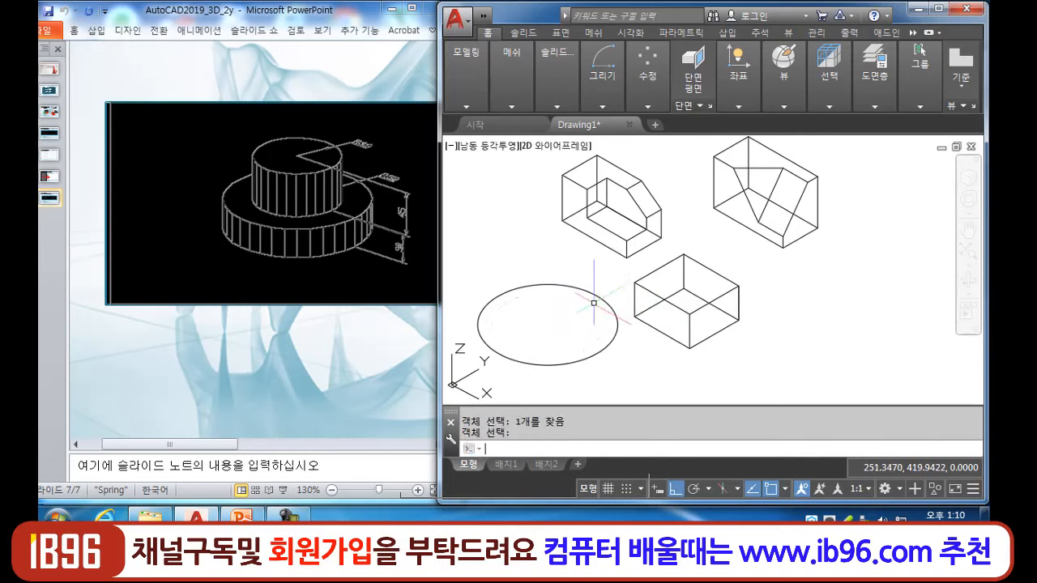
{"action": "key", "text": "Return"}
- Draw a concentric circle of radius 30 from the center of the radius 50 circle
{"action": "type", "text": "c"}
{"action": "key", "text": "Return"}
{"action": "left_click", "coordinate": [549, 324]}
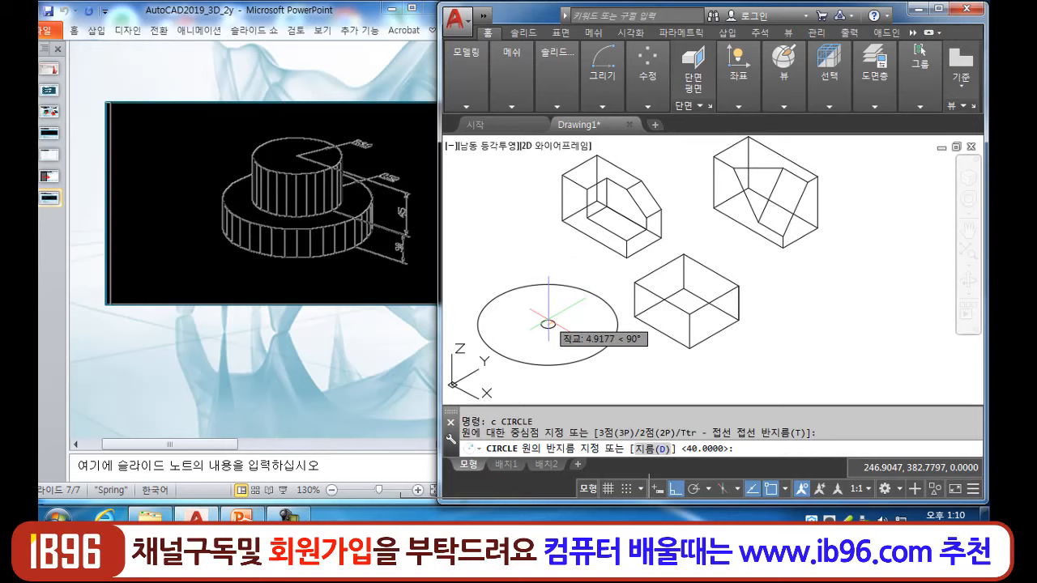
{"action": "type", "text": "30"}
{"action": "key", "text": "Return"}
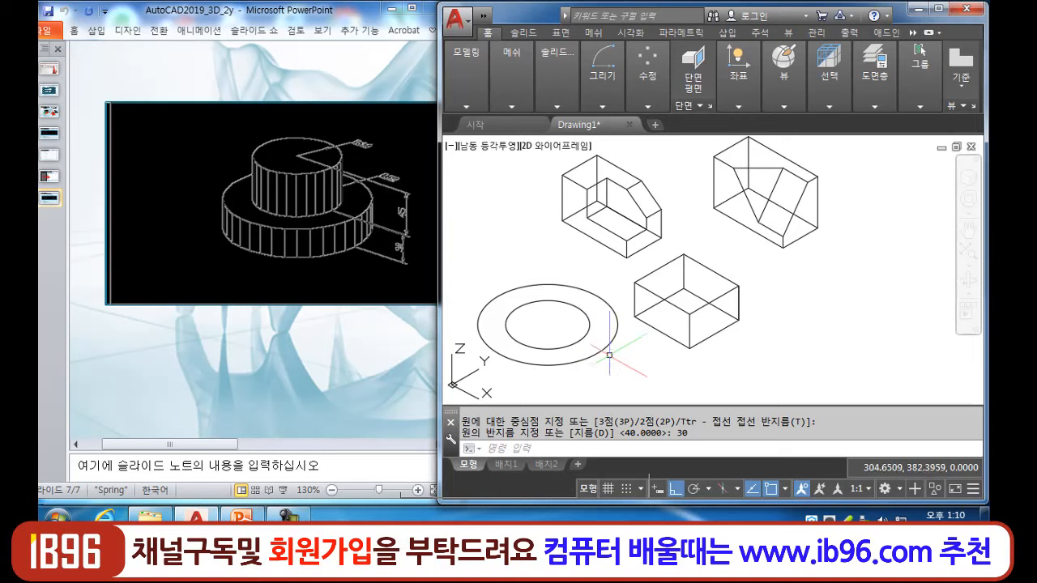
- Set the outer circle's thickness to 30 in its properties
{"action": "left_click", "coordinate": [605, 352]}
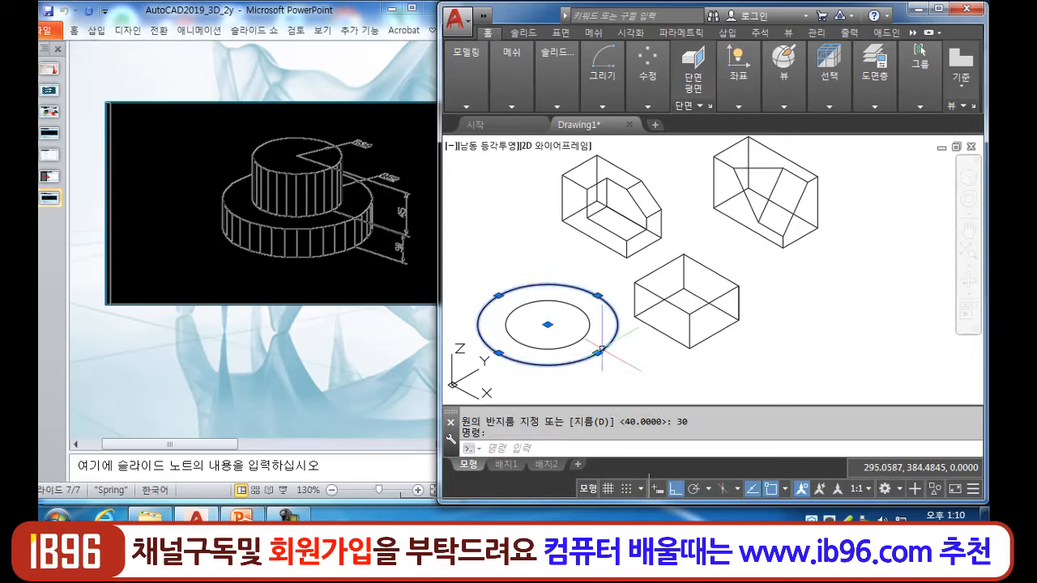
{"action": "double_click", "coordinate": [597, 351]}
{"action": "left_click", "coordinate": [450, 214]}
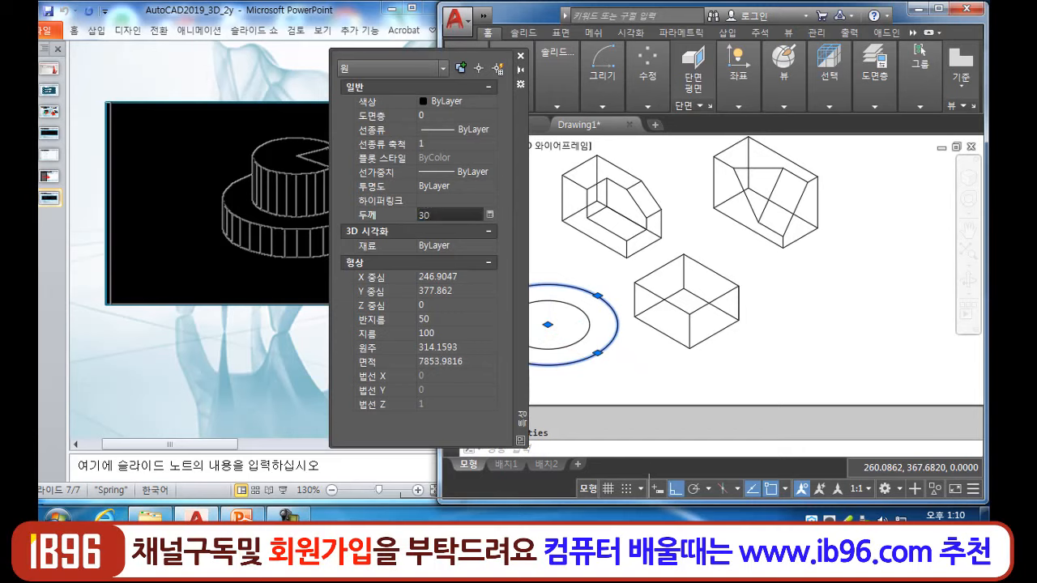
{"action": "key", "text": "Return"}
- Change the outer circle's color to red (빨간색) and clear the selection
{"action": "left_click", "coordinate": [454, 101]}
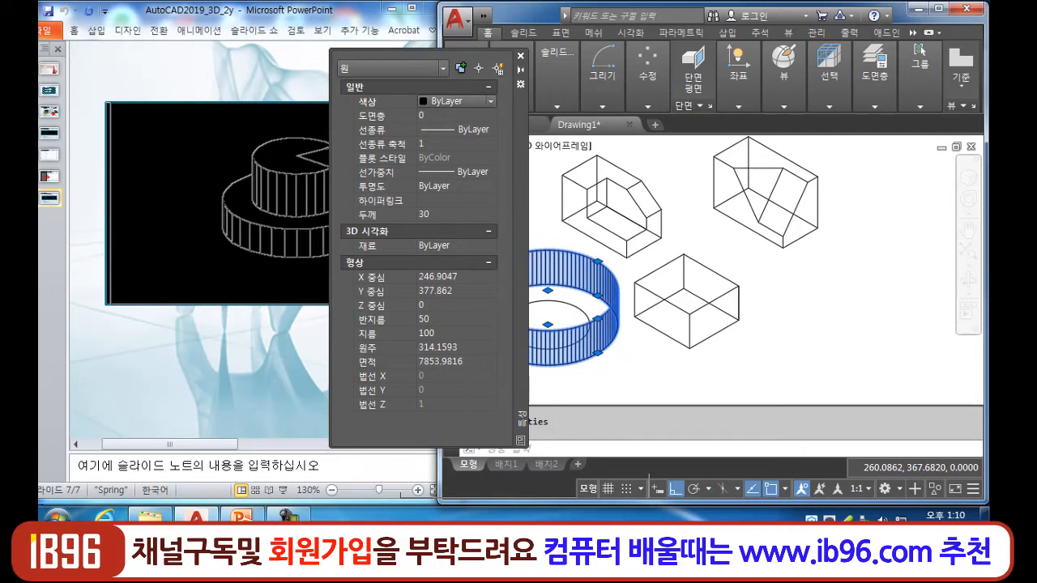
{"action": "left_click", "coordinate": [491, 101]}
{"action": "left_click", "coordinate": [450, 130]}
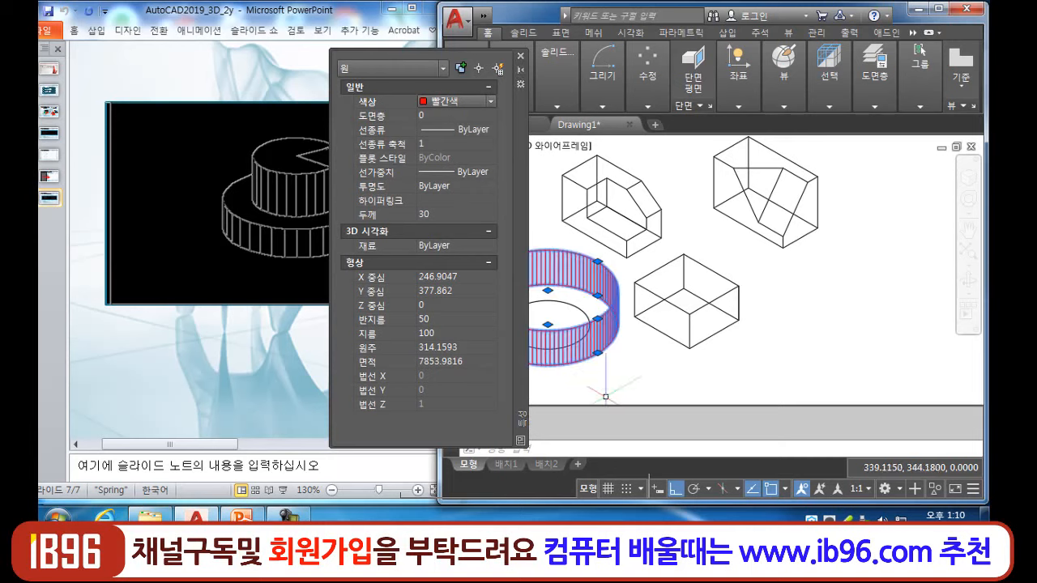
{"action": "key", "text": "Escape"}
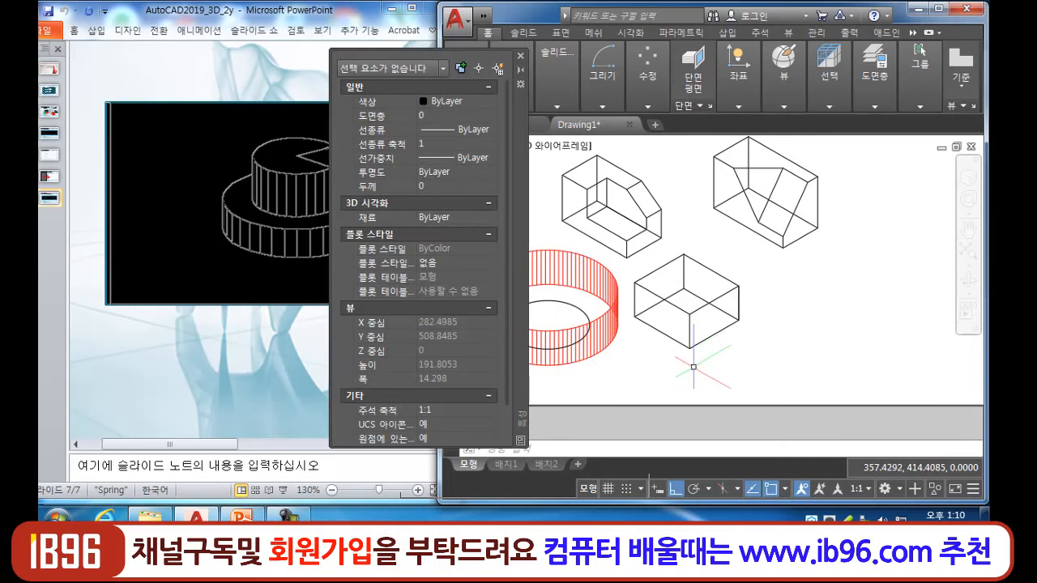
- Select the inner circle and set its thickness to 45
{"action": "left_click", "coordinate": [586, 317]}
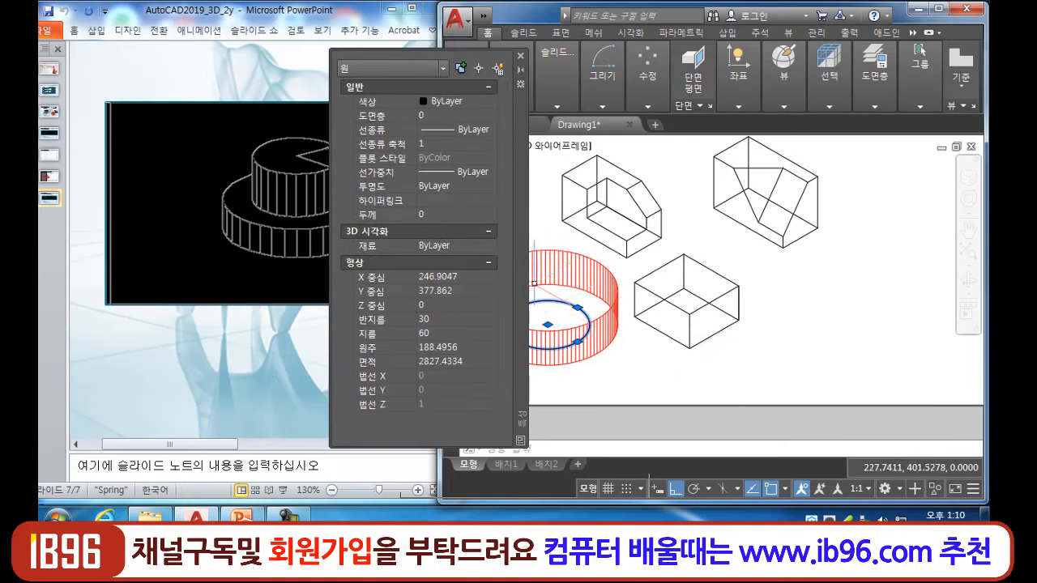
{"action": "left_click", "coordinate": [449, 214]}
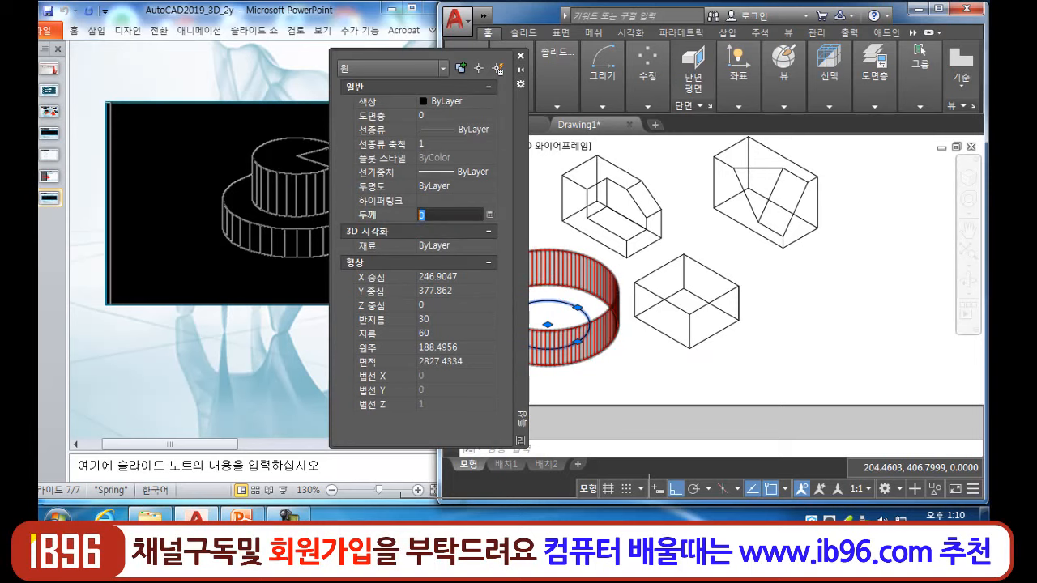
{"action": "type", "text": "45"}
{"action": "key", "text": "Return"}
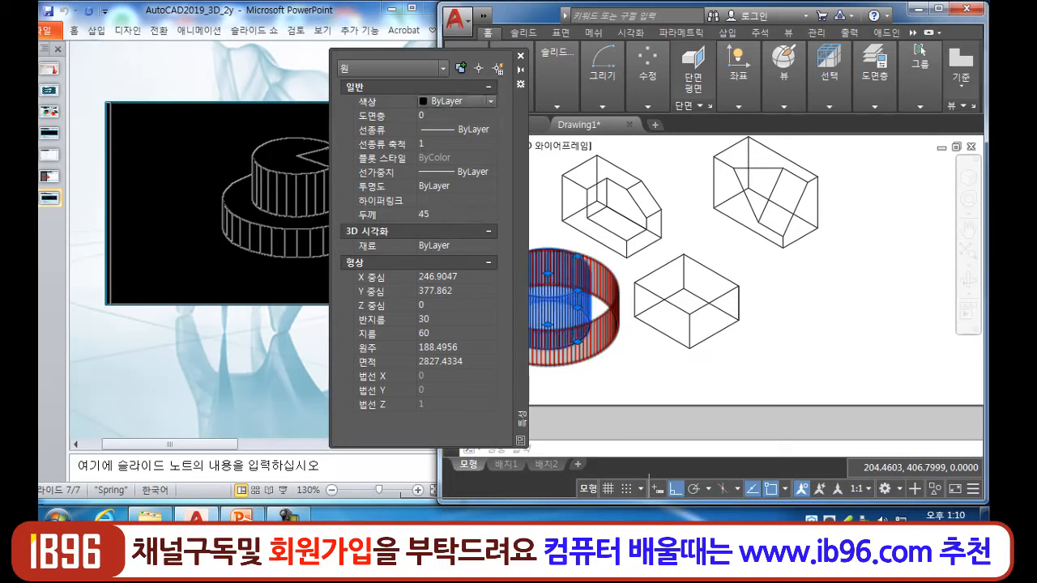
- Change the inner circle's color to green (초록색), close the Properties palette and clear the selection
{"action": "left_click", "coordinate": [490, 101]}
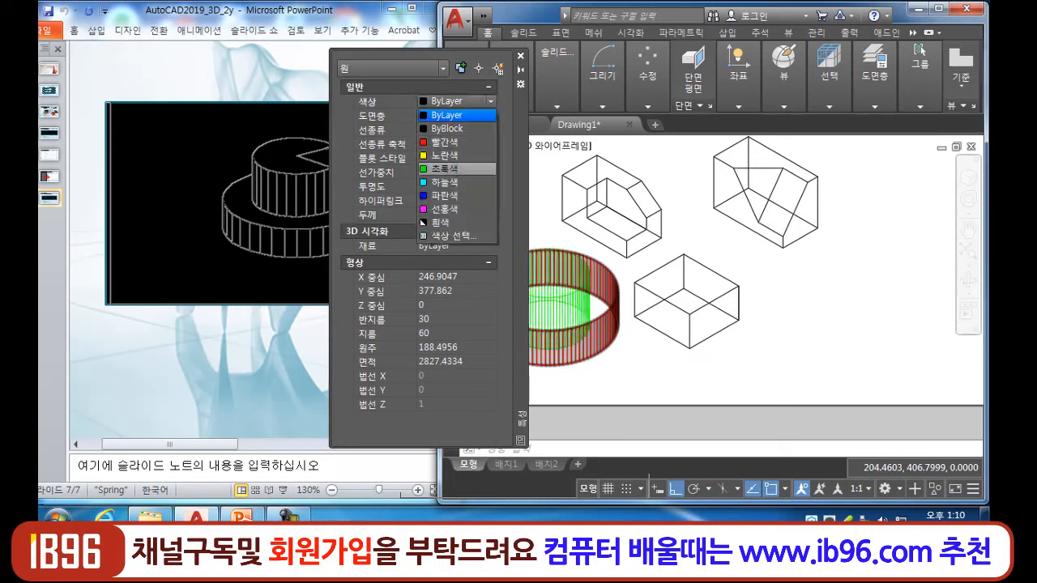
{"action": "left_click", "coordinate": [454, 170]}
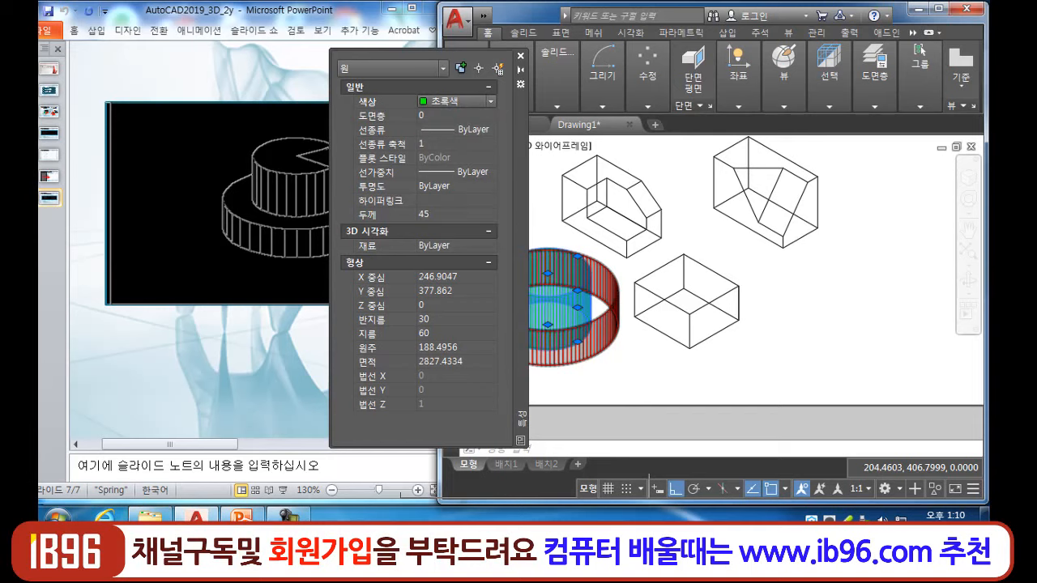
{"action": "left_click", "coordinate": [521, 55]}
{"action": "key", "text": "Escape"}
{"action": "key", "text": "Escape"}
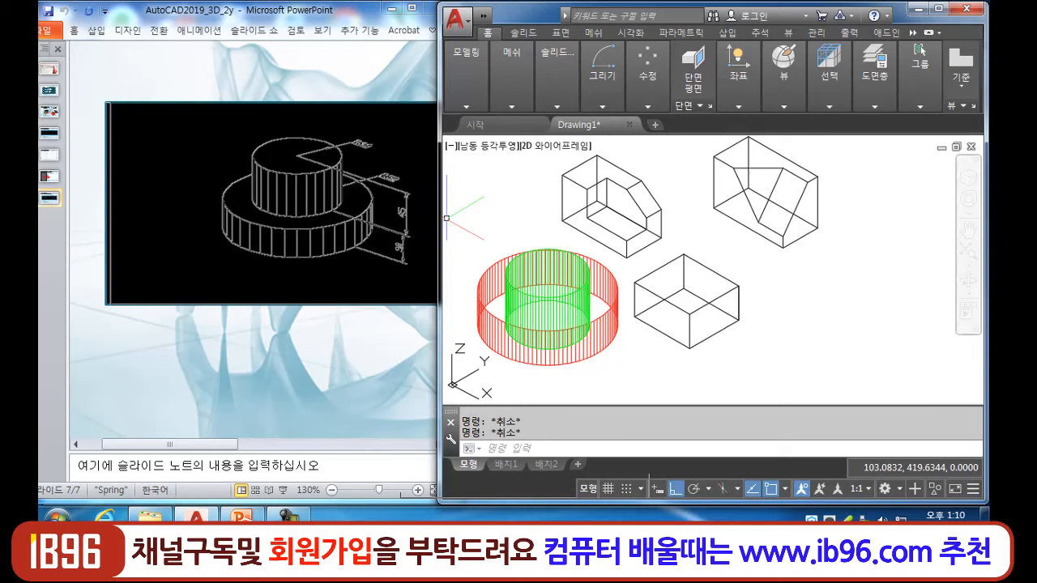
- Check the cylinders in the front view (정면도), and return to the southeast isometric view (남동 등각투영)
{"action": "mouse_move", "coordinate": [783, 77]}
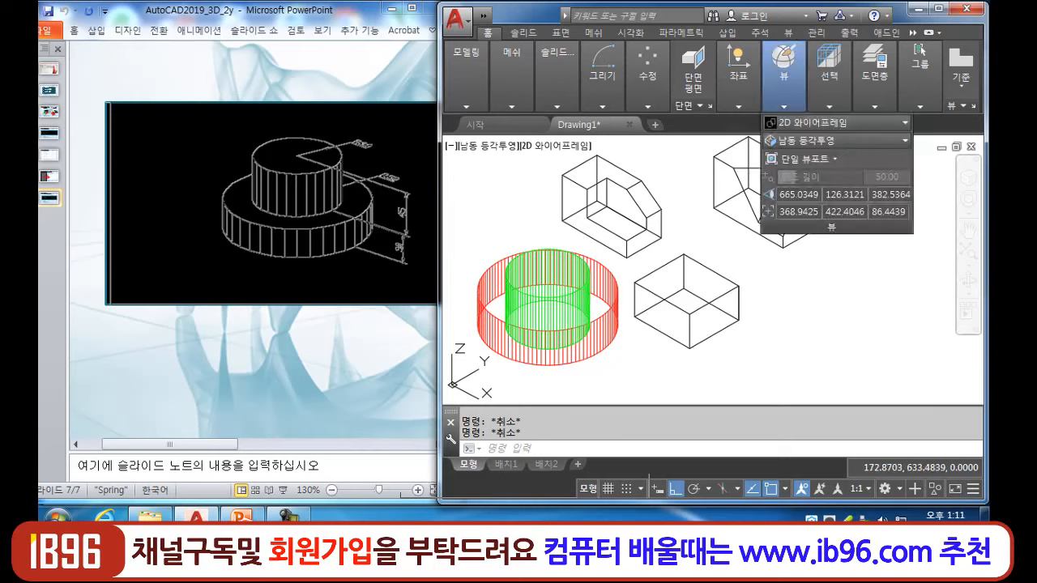
{"action": "left_click", "coordinate": [834, 141]}
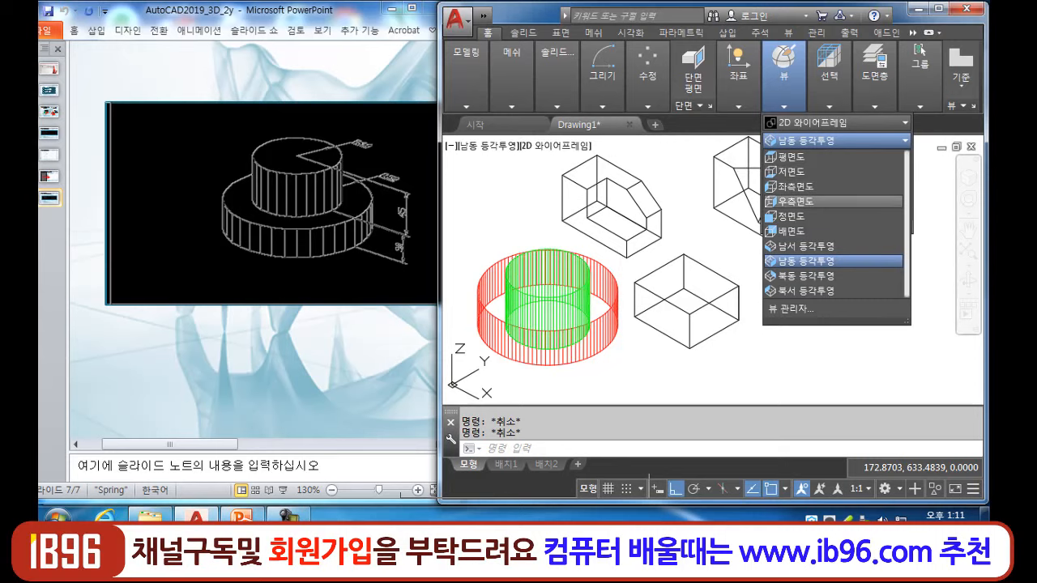
{"action": "left_click", "coordinate": [790, 216]}
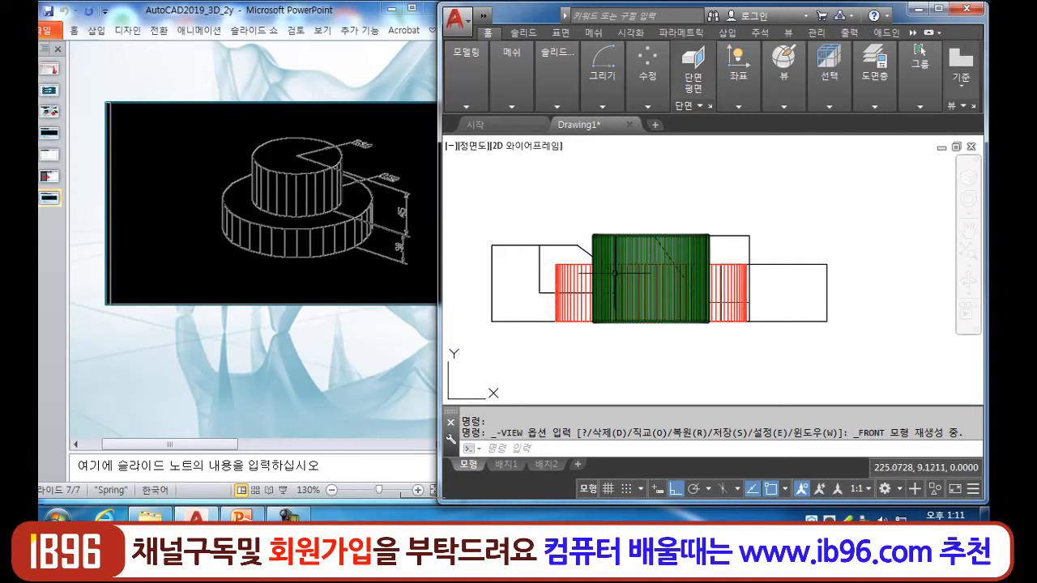
{"action": "left_click", "coordinate": [783, 81]}
{"action": "left_click", "coordinate": [834, 140]}
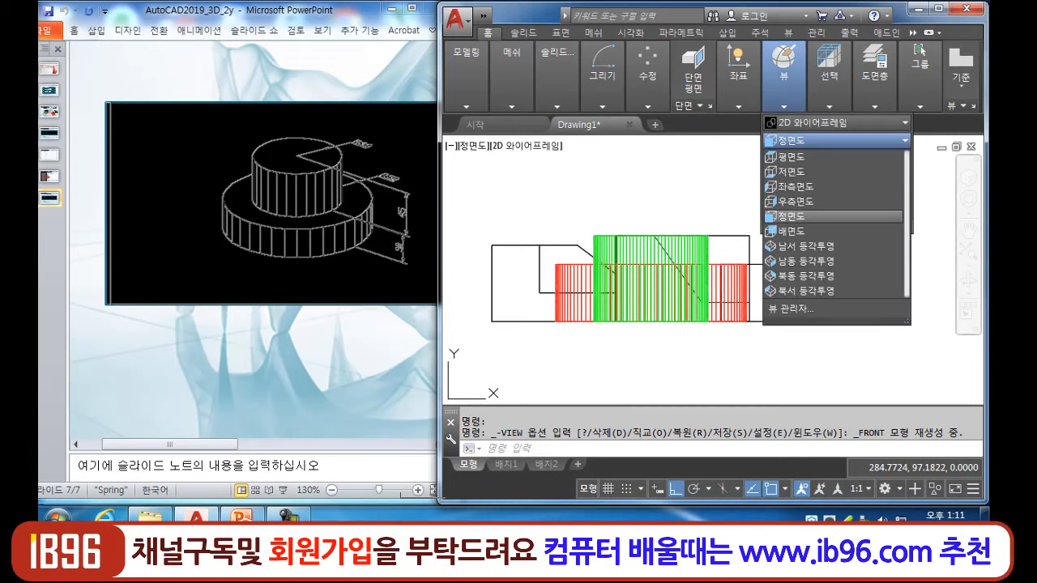
{"action": "left_click", "coordinate": [810, 261]}
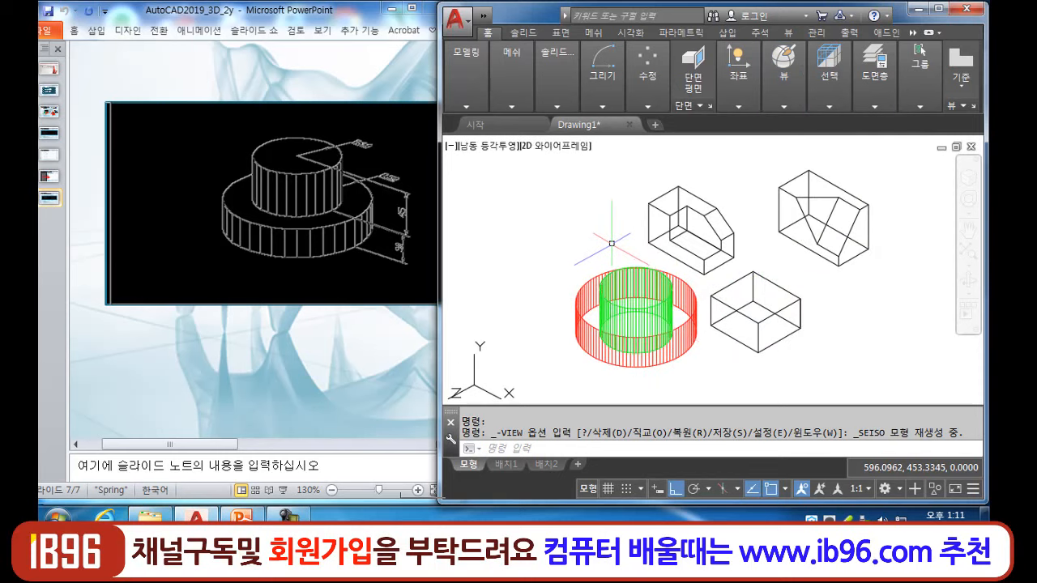
- Reset the UCS to World (표준)
{"action": "type", "text": "ucs"}
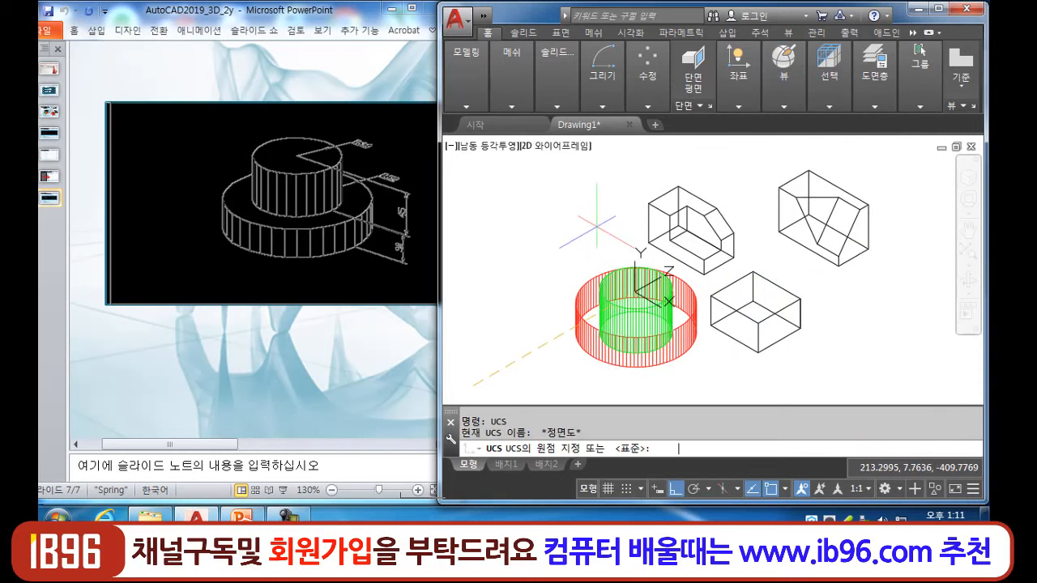
{"action": "key", "text": "Return"}
{"action": "key", "text": "Return"}
- Move the green cylinder 30 units up along the Z axis onto the top level of the red cylinder
{"action": "type", "text": "m"}
{"action": "key", "text": "Return"}
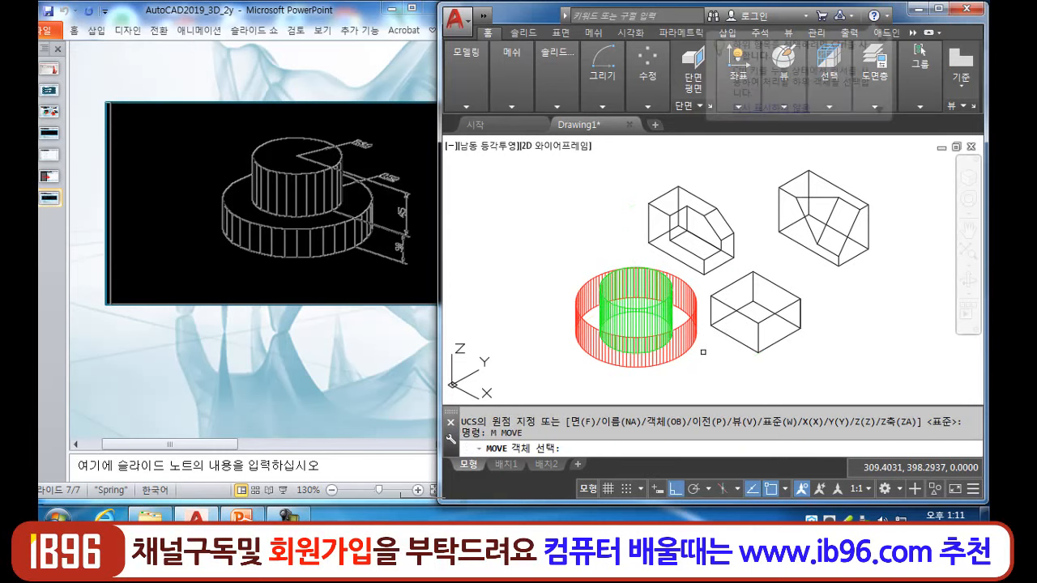
{"action": "left_click", "coordinate": [658, 319]}
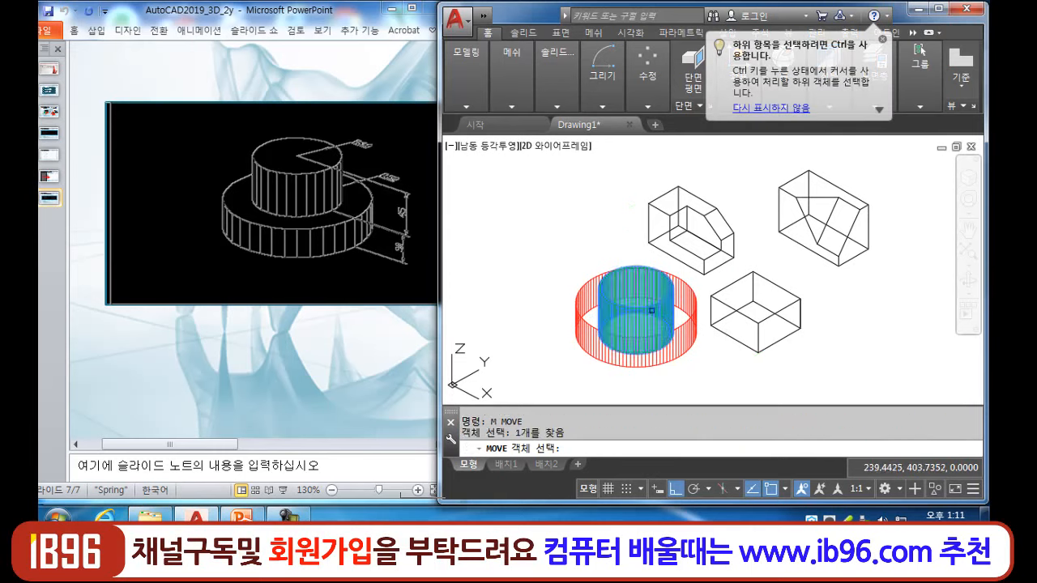
{"action": "key", "text": "Return"}
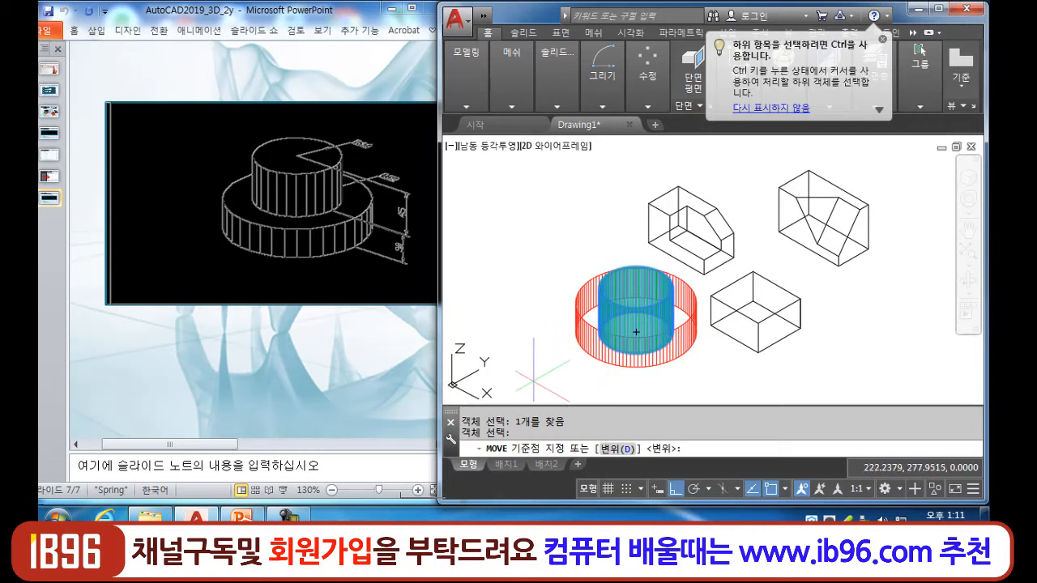
{"action": "left_click", "coordinate": [528, 364]}
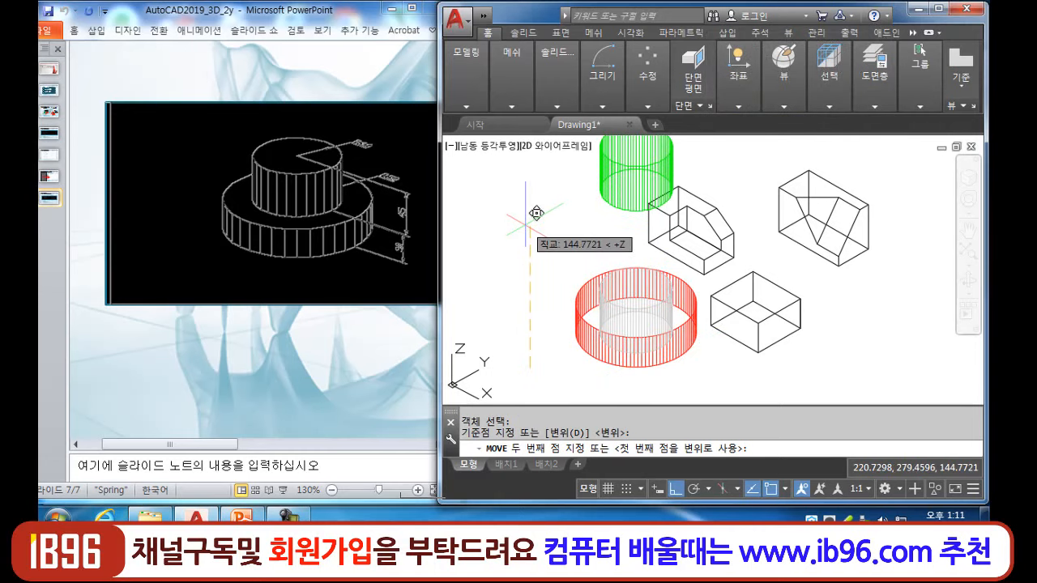
{"action": "type", "text": "30"}
{"action": "key", "text": "Return"}
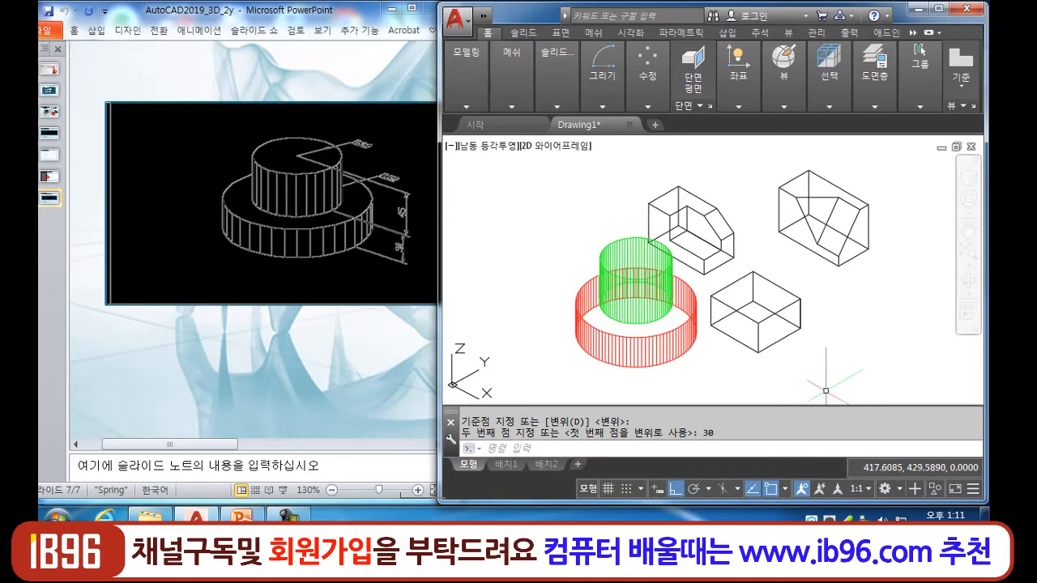
- Run HIDE to check the stacked cylinders with their hidden lines removed
{"action": "type", "text": "HI"}
{"action": "key", "text": "Return"}
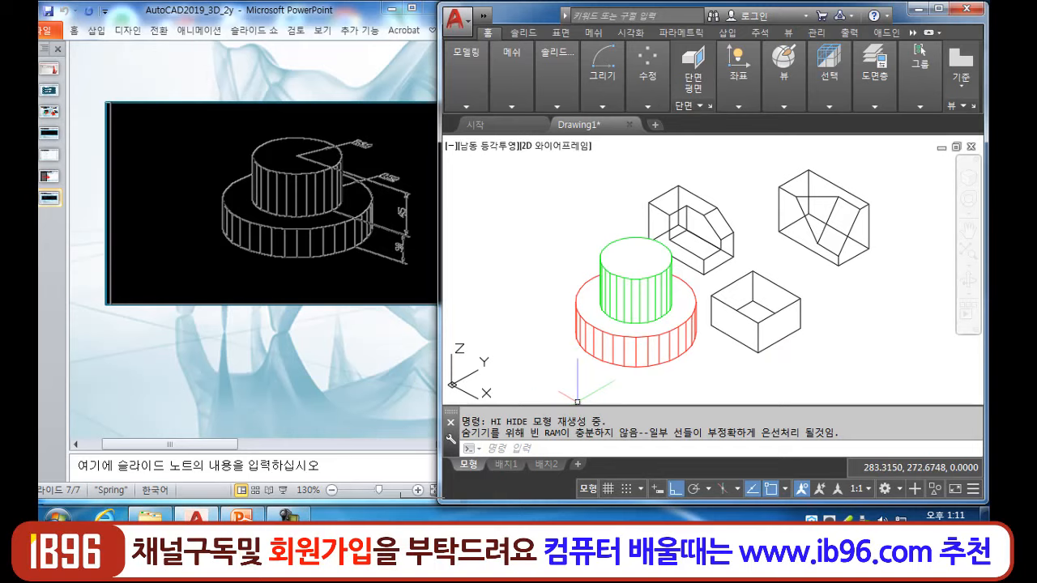
{"action": "type", "text": "i"}
{"action": "key", "text": "Return"}
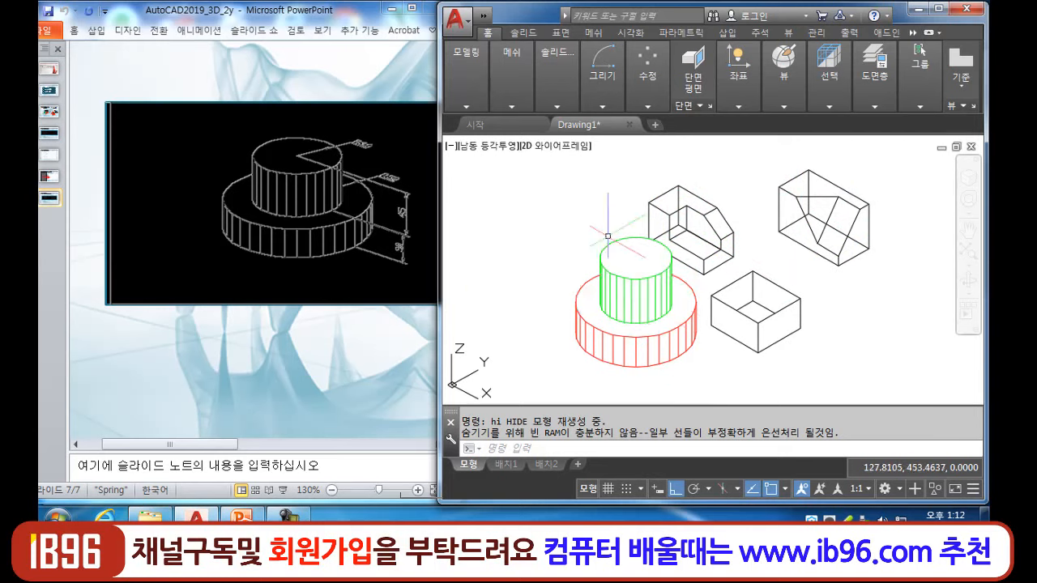
- Switch to PowerPoint, bring the heart-shaped example on the slide into view, and return to AutoCAD
{"action": "key", "text": "alt+Tab"}
{"action": "left_click_drag", "start_coordinate": [171, 444], "coordinate": [360, 445]}
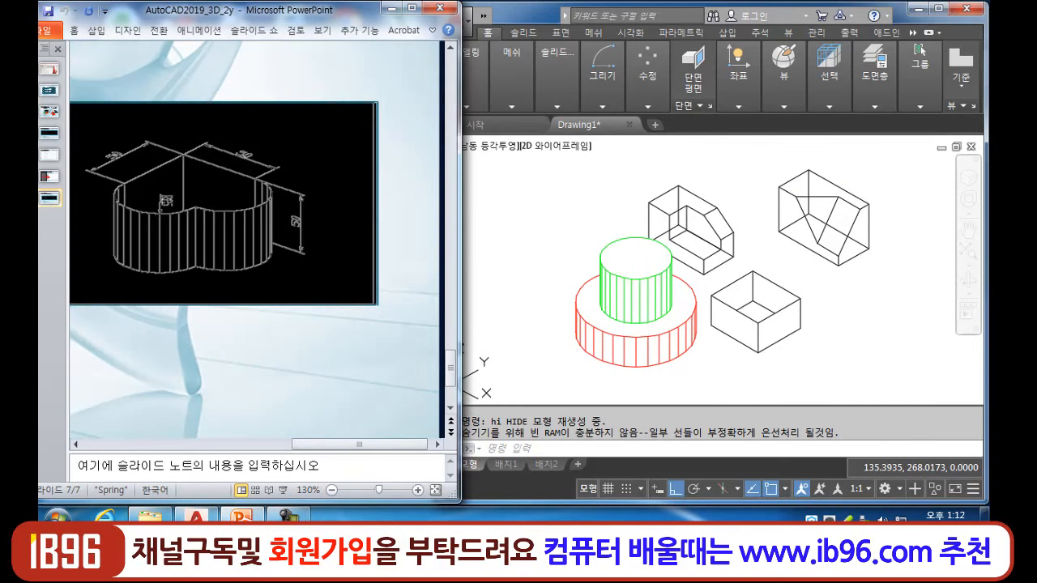
{"action": "key", "text": "alt+Tab"}
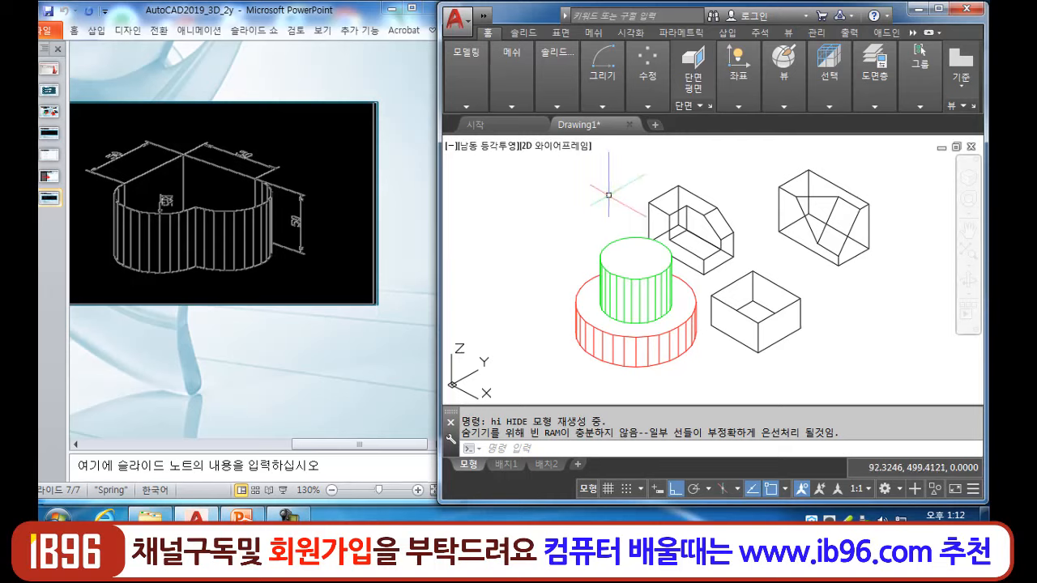
{"action": "type", "text": "rec"}
{"action": "key", "text": "Return"}
{"action": "left_click", "coordinate": [523, 190]}
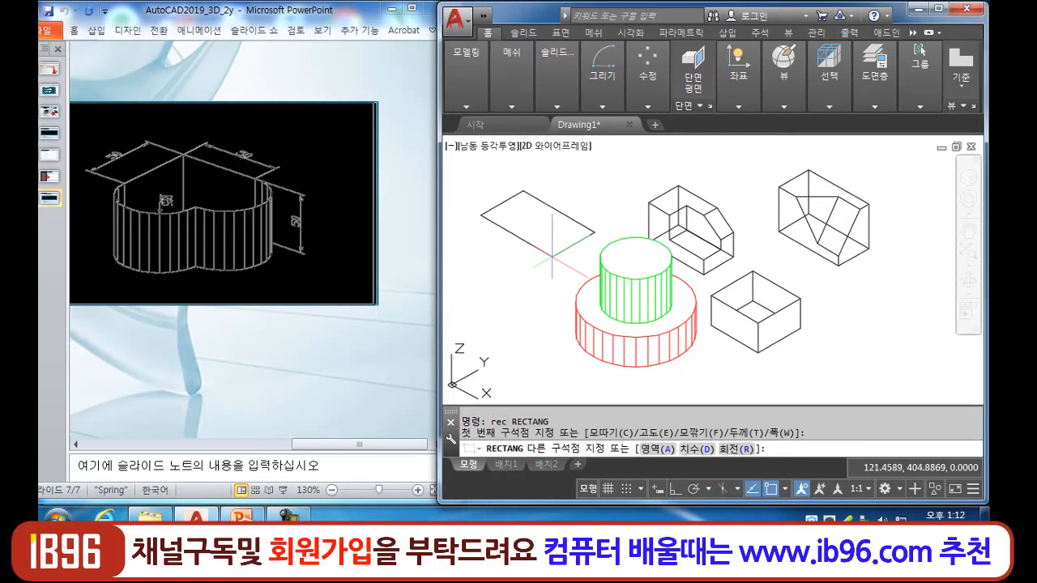
{"action": "type", "text": "@50,"}
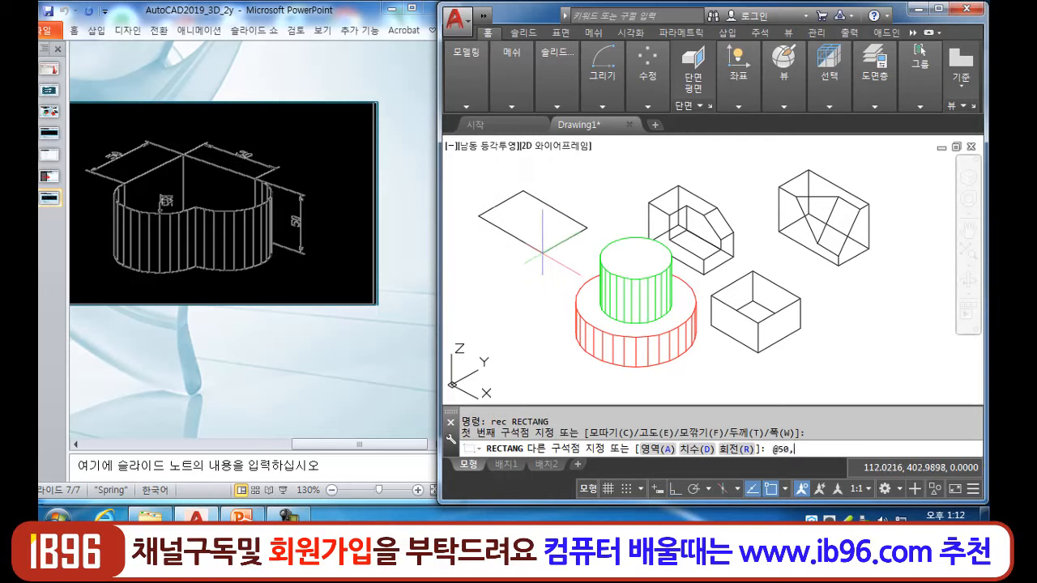
{"action": "type", "text": "50"}
{"action": "key", "text": "Return"}
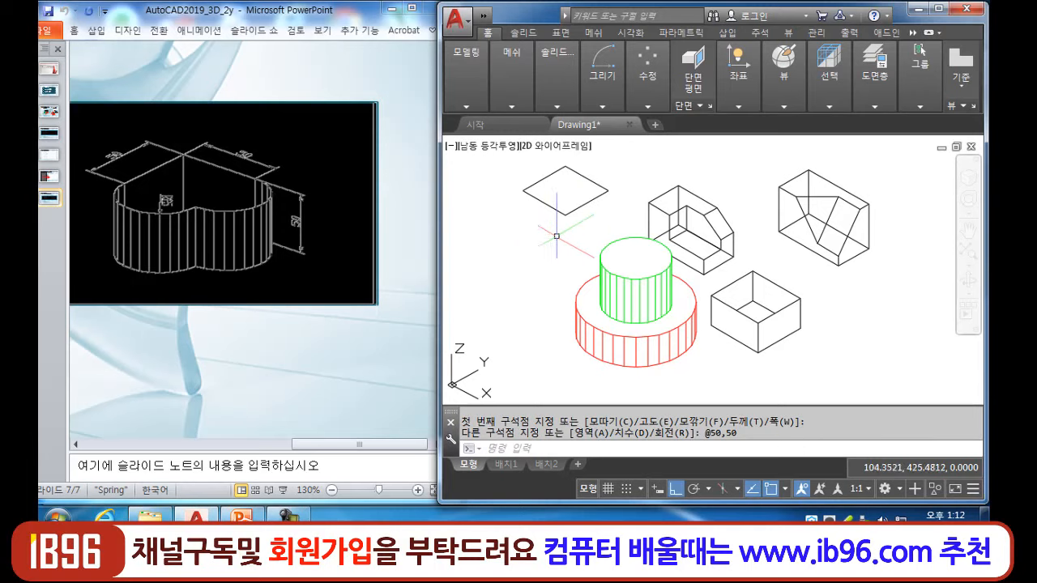
- Draw two circles of radius 25 centered on the midpoints of the square's two front sides
{"action": "type", "text": "c"}
{"action": "key", "text": "Return"}
{"action": "left_click", "coordinate": [544, 203]}
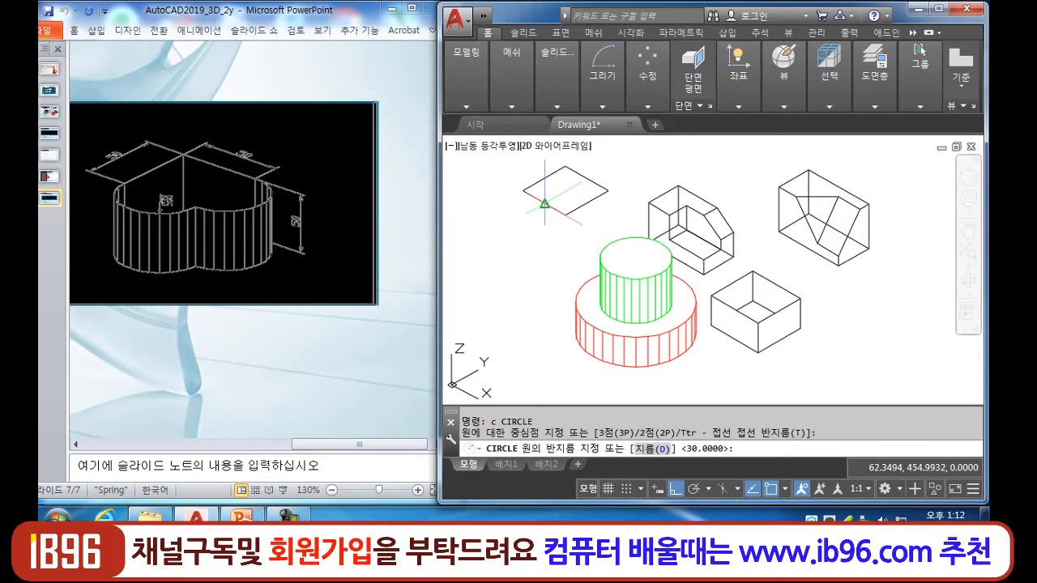
{"action": "key", "text": "Return"}
{"action": "left_click", "coordinate": [588, 205]}
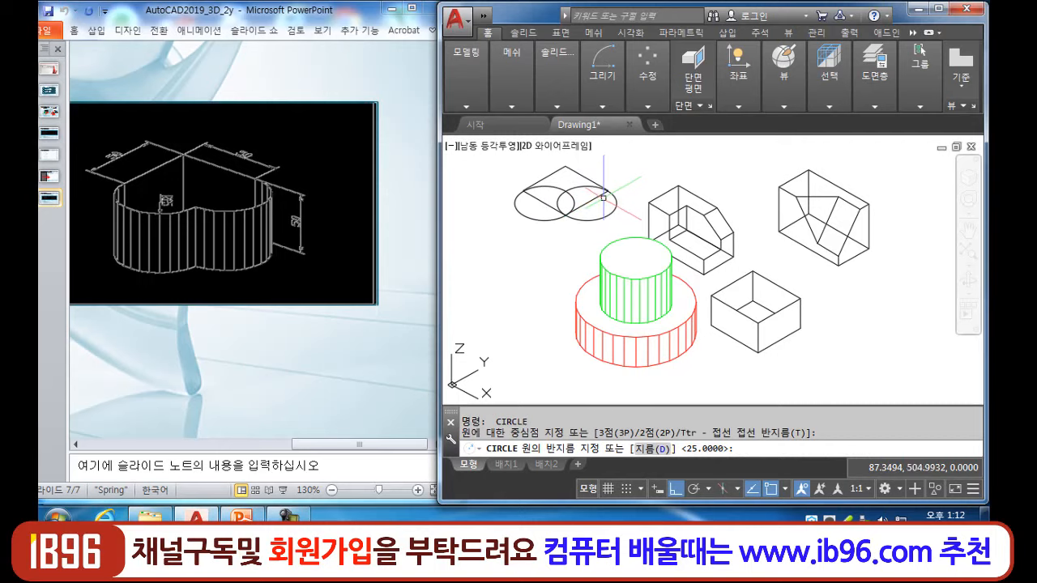
{"action": "left_click", "coordinate": [604, 198]}
{"action": "key", "text": "Escape"}
{"action": "key", "text": "Escape"}
- Explode the square and erase its two front sides that cross the circles
{"action": "type", "text": "x"}
{"action": "key", "text": "Return"}
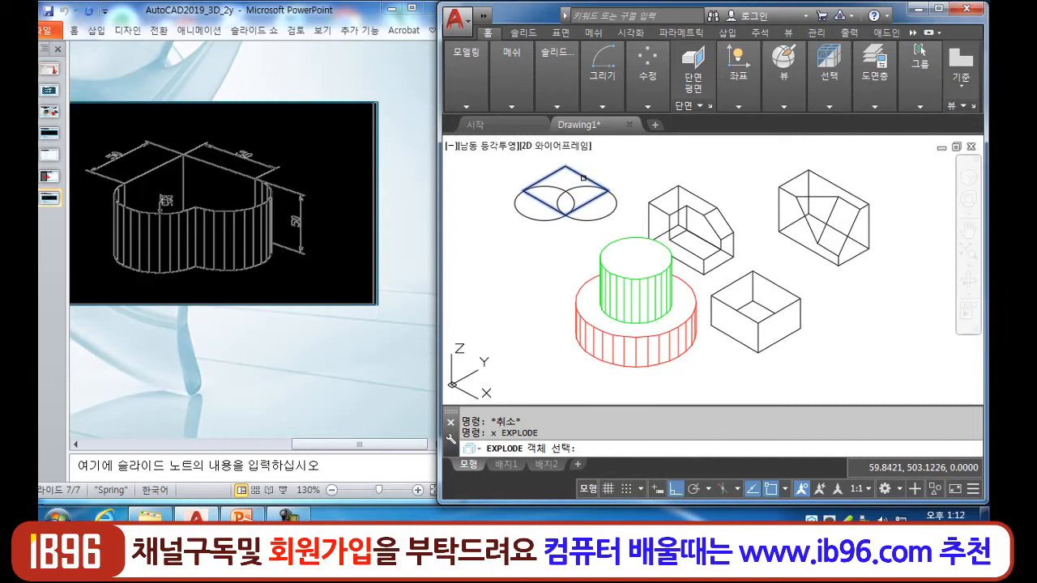
{"action": "left_click", "coordinate": [583, 177]}
{"action": "key", "text": "Return"}
{"action": "type", "text": "e"}
{"action": "key", "text": "Return"}
{"action": "left_click", "coordinate": [601, 201]}
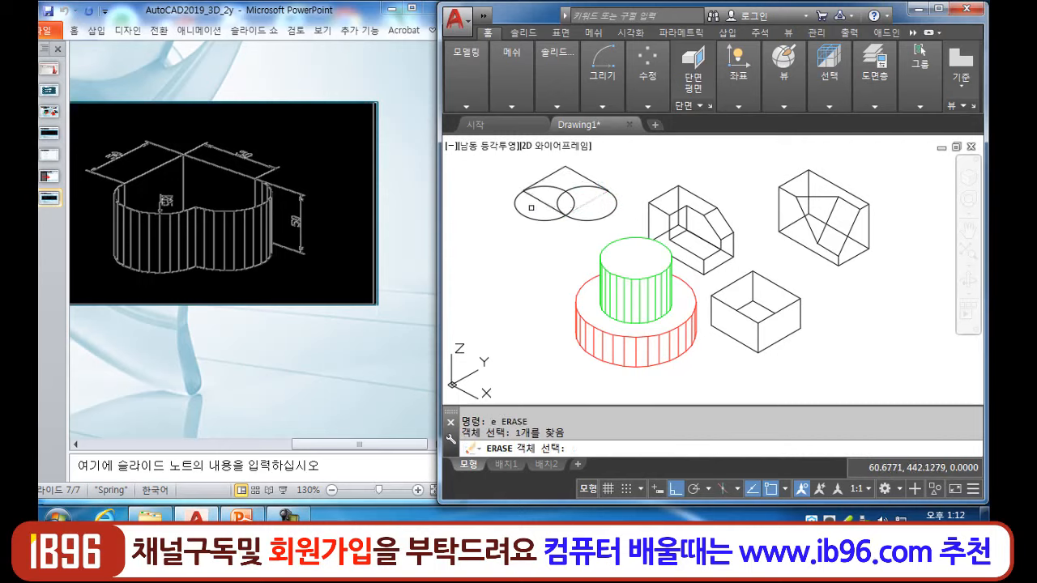
{"action": "left_click", "coordinate": [536, 206]}
{"action": "key", "text": "Return"}
- Trim the circle arcs inside the shape, using the two remaining lines and the circles as cutting edges, to leave a heart outline
{"action": "type", "text": "tr"}
{"action": "key", "text": "Return"}
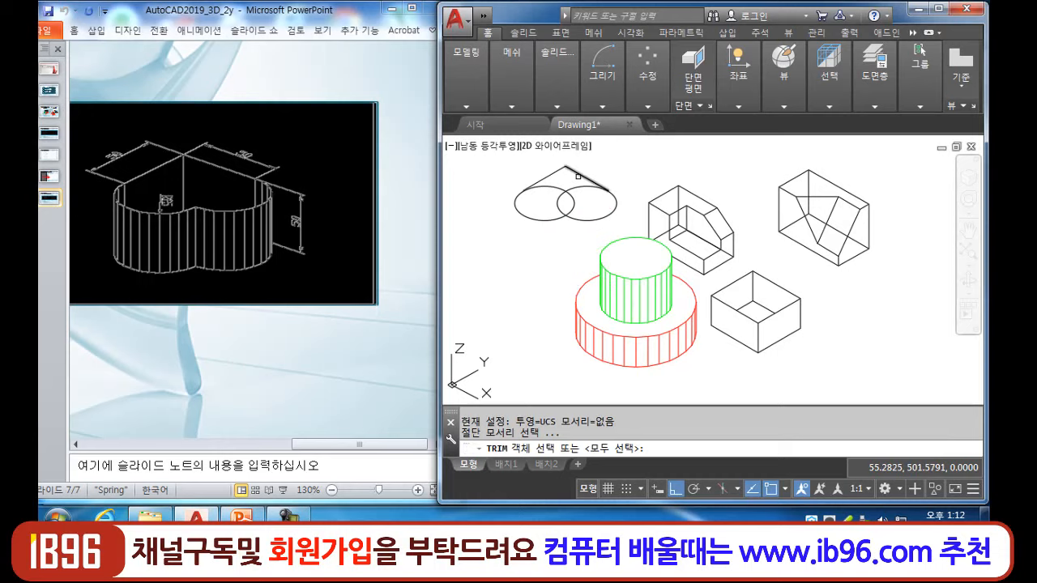
{"action": "left_click", "coordinate": [588, 178]}
{"action": "left_click", "coordinate": [549, 176]}
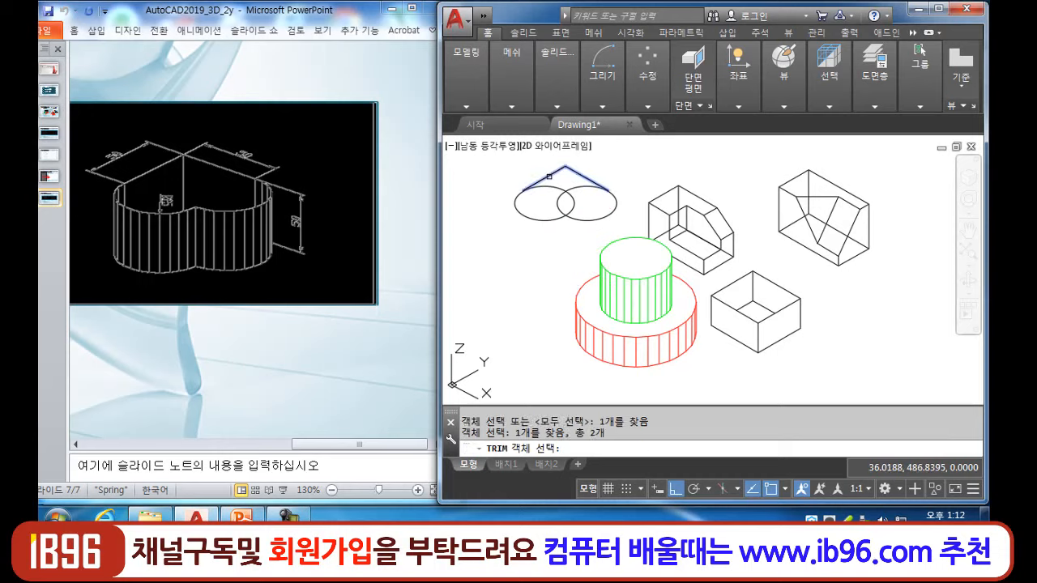
{"action": "left_click", "coordinate": [576, 212]}
{"action": "key", "text": "Return"}
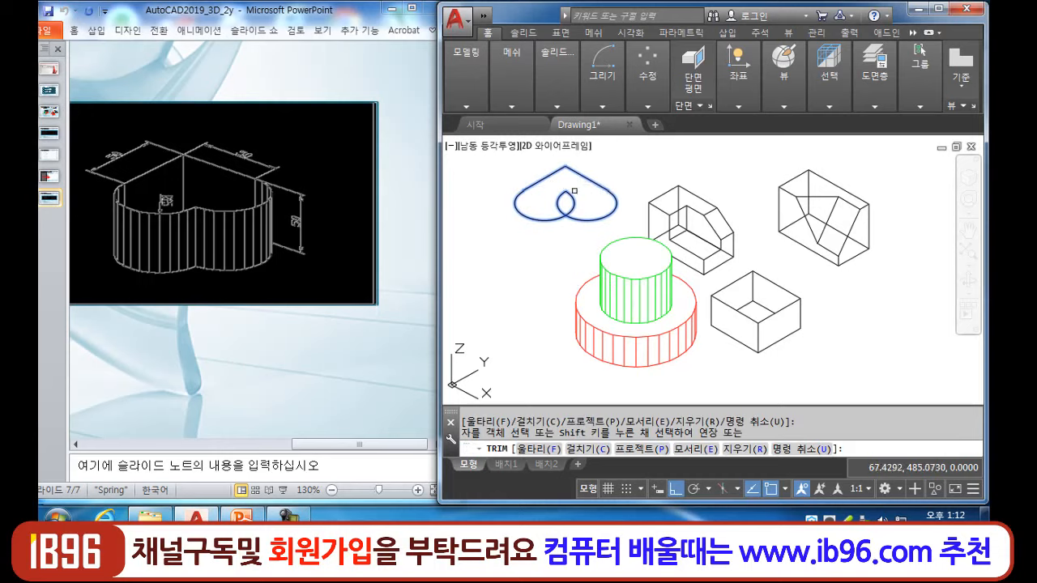
{"action": "left_click", "coordinate": [565, 195]}
{"action": "key", "text": "Escape"}
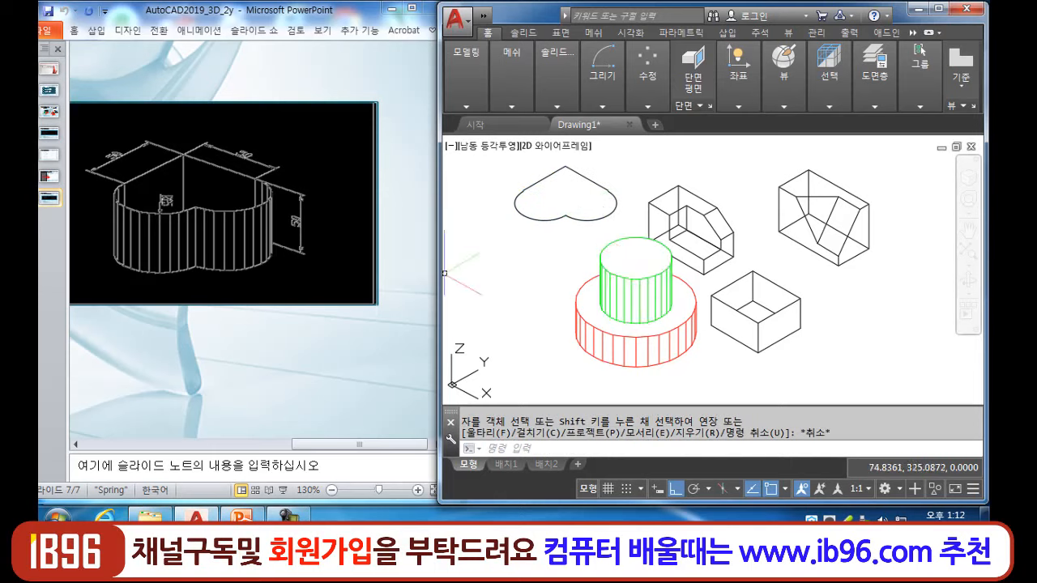
- Select the whole heart outline and set its thickness to 50 in its properties
{"action": "left_click", "coordinate": [615, 174]}
{"action": "left_click", "coordinate": [485, 261]}
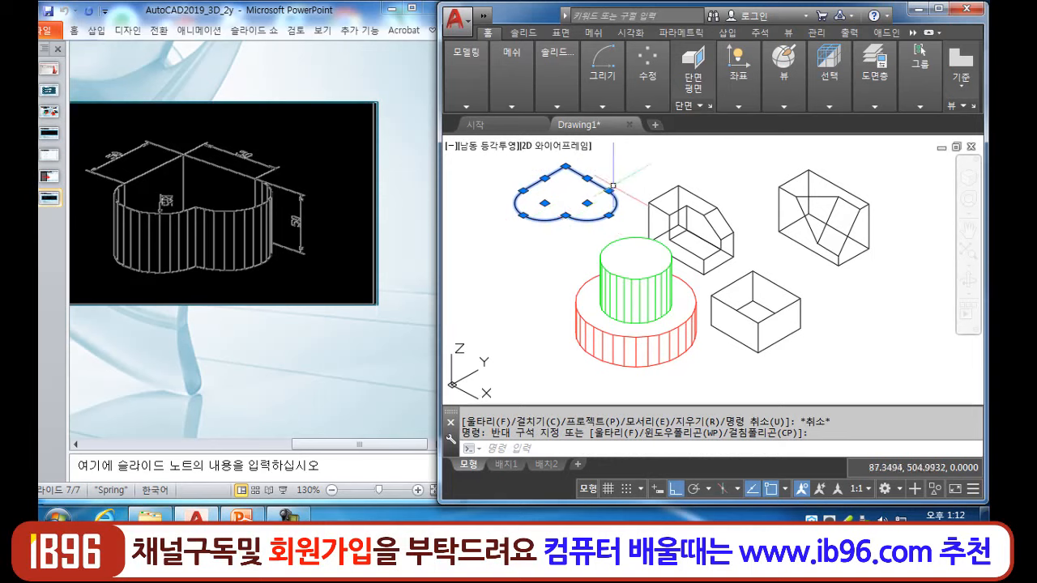
{"action": "key", "text": "ctrl+1"}
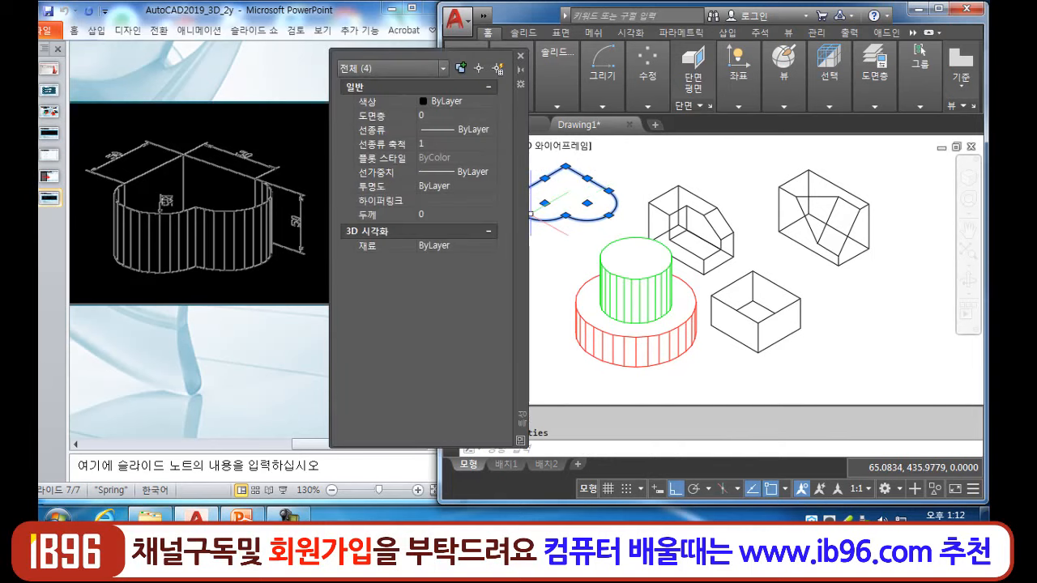
{"action": "left_click", "coordinate": [449, 214]}
{"action": "key", "text": "Return"}
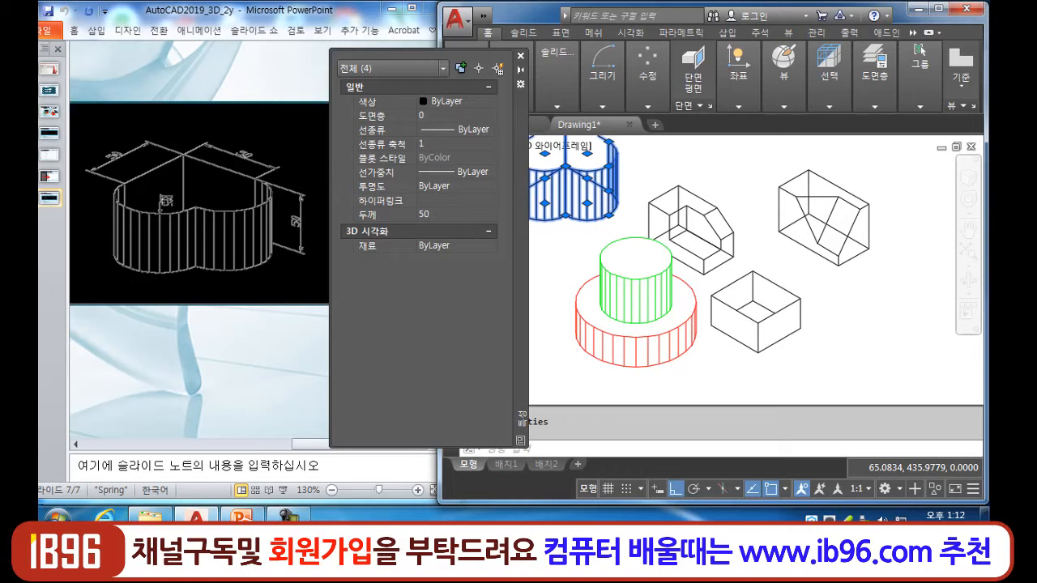
- Change the heart's color to cyan (하늘색), close the Properties palette and clear the selection
{"action": "left_click", "coordinate": [454, 101]}
{"action": "left_click", "coordinate": [490, 101]}
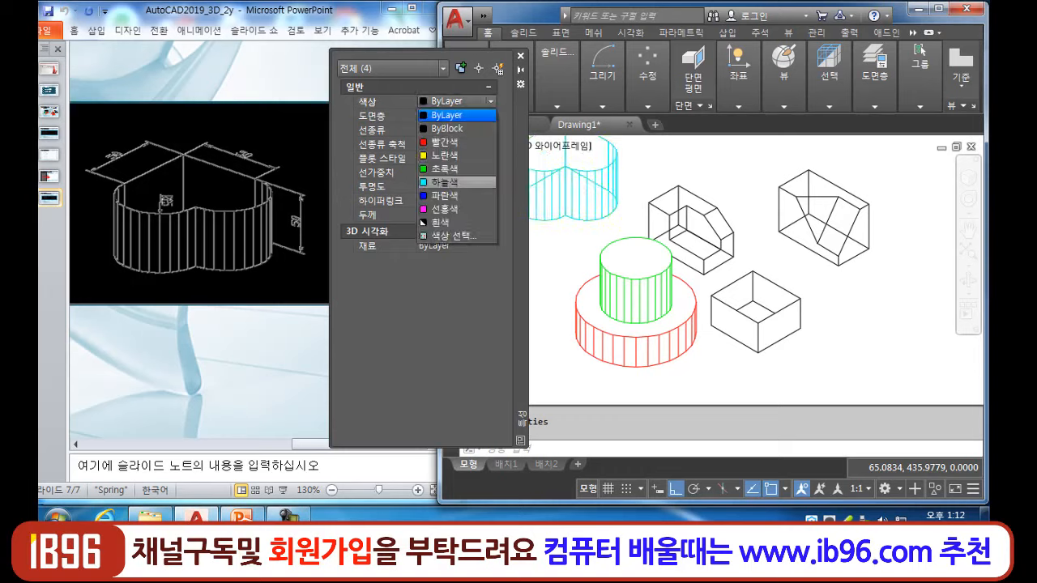
{"action": "left_click", "coordinate": [445, 182]}
{"action": "key", "text": "ctrl+1"}
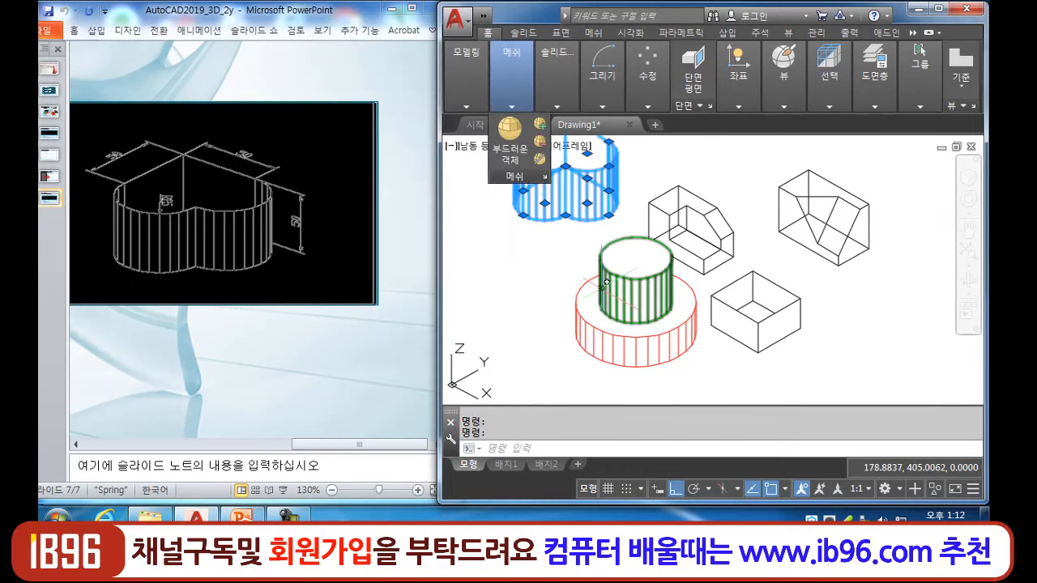
{"action": "key", "text": "Escape"}
{"action": "scroll", "coordinate": [739, 141], "scroll_direction": "down", "scroll_amount": 3}
- Maximize the drawing window and examine the models in top, front and right views, ending in the southeast isometric view (남동 등각투영)
{"action": "left_click", "coordinate": [938, 8]}
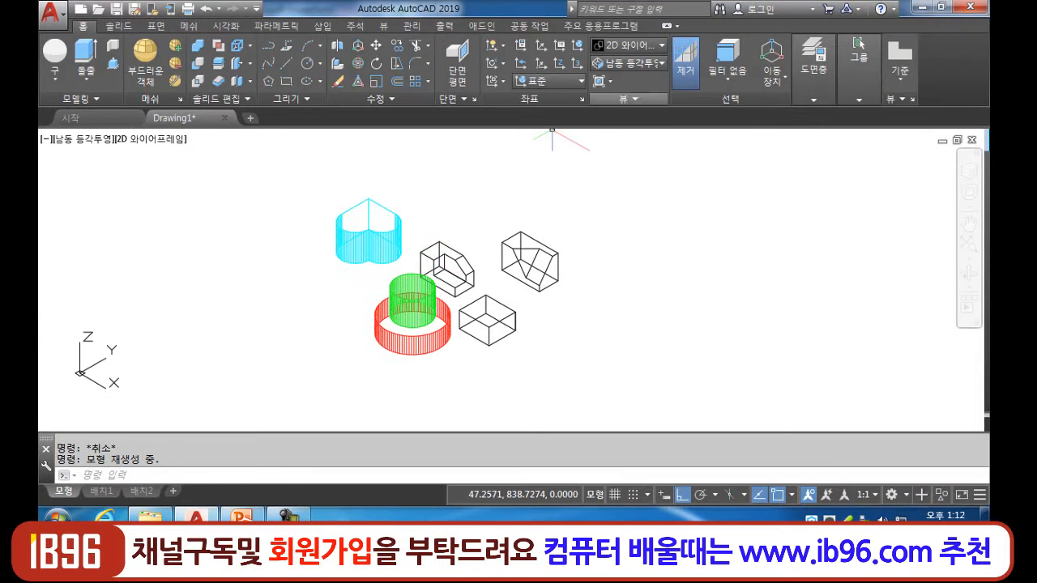
{"action": "left_click", "coordinate": [629, 63]}
{"action": "left_click", "coordinate": [619, 80]}
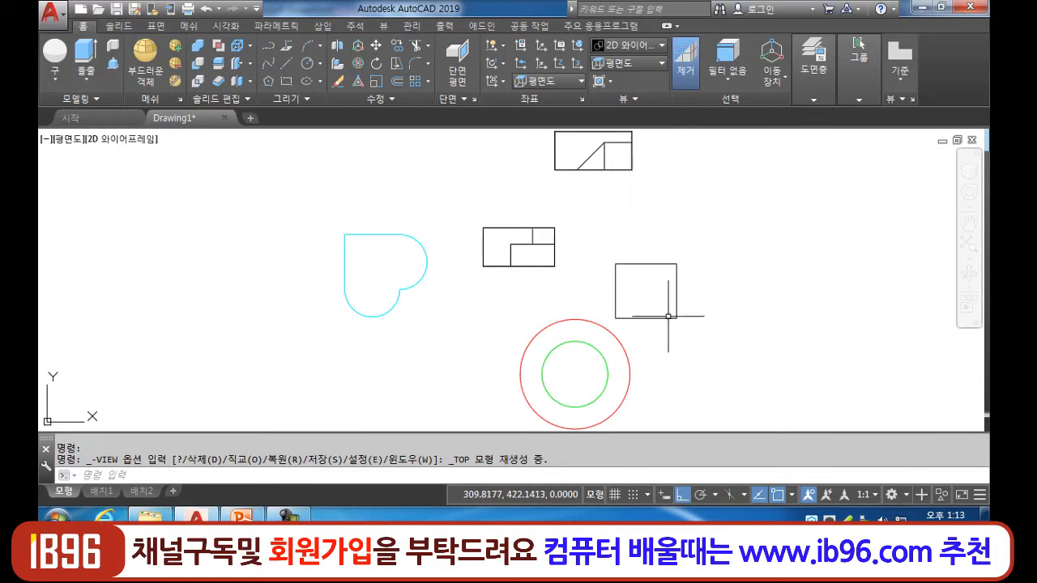
{"action": "left_click", "coordinate": [628, 62]}
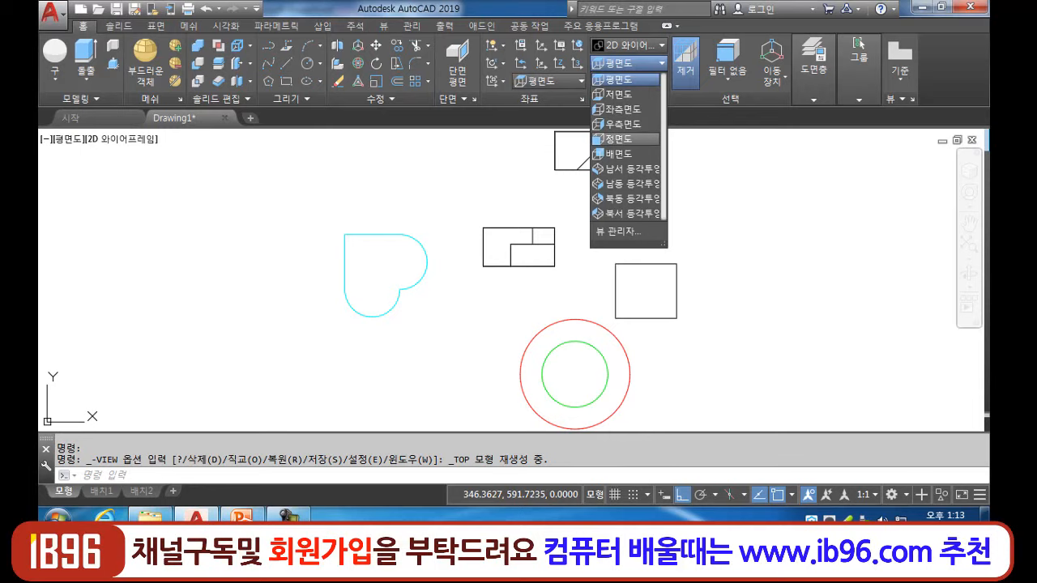
{"action": "left_click", "coordinate": [624, 139]}
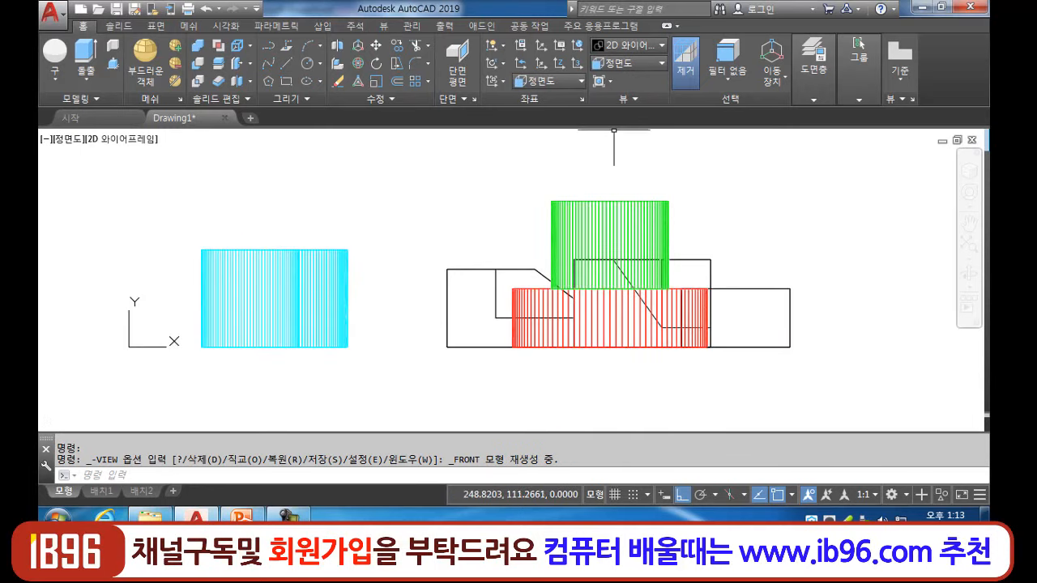
{"action": "left_click", "coordinate": [629, 62]}
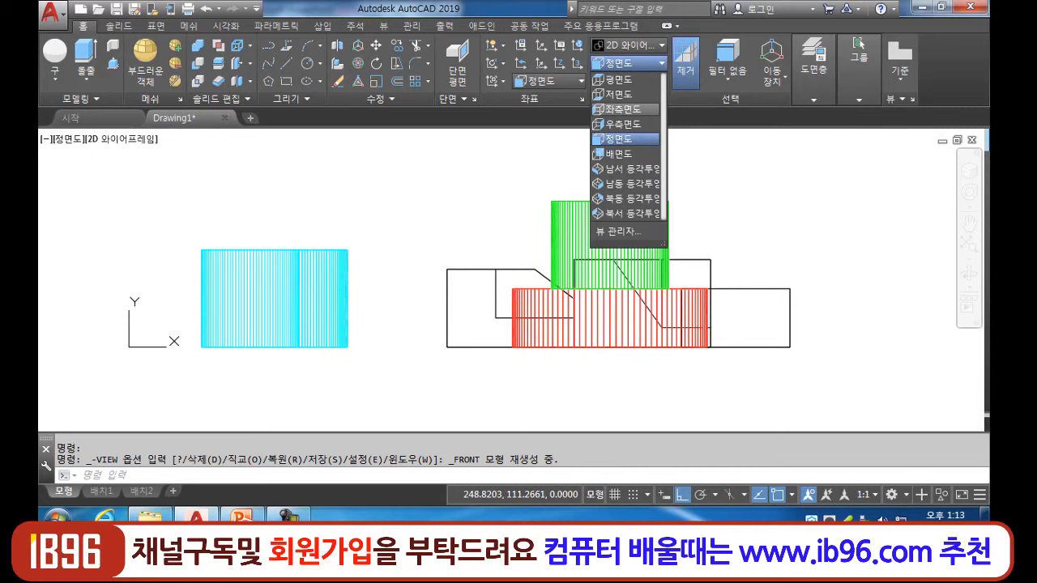
{"action": "left_click", "coordinate": [625, 124]}
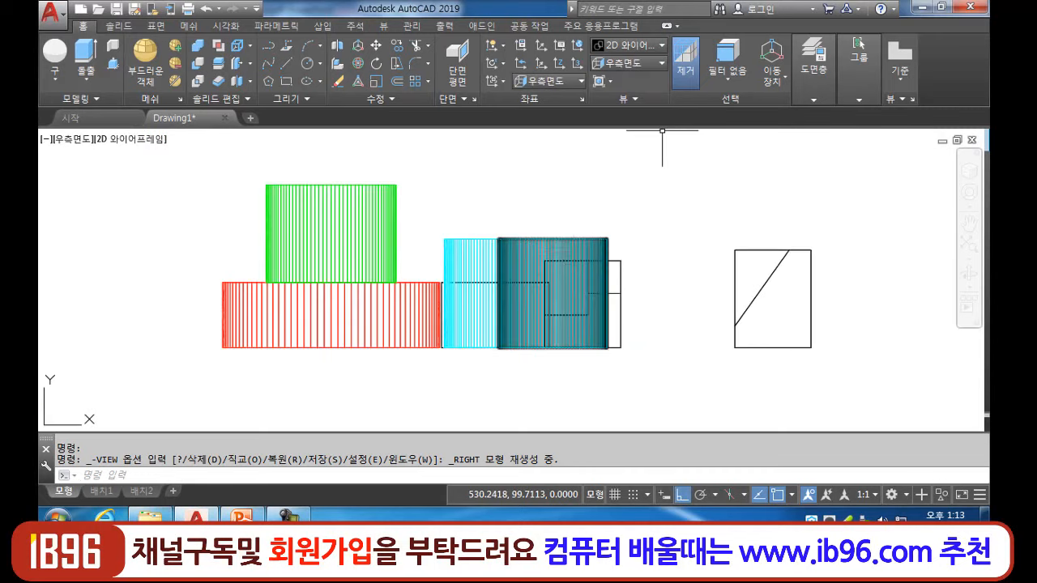
{"action": "left_click", "coordinate": [629, 63]}
{"action": "left_click", "coordinate": [624, 183]}
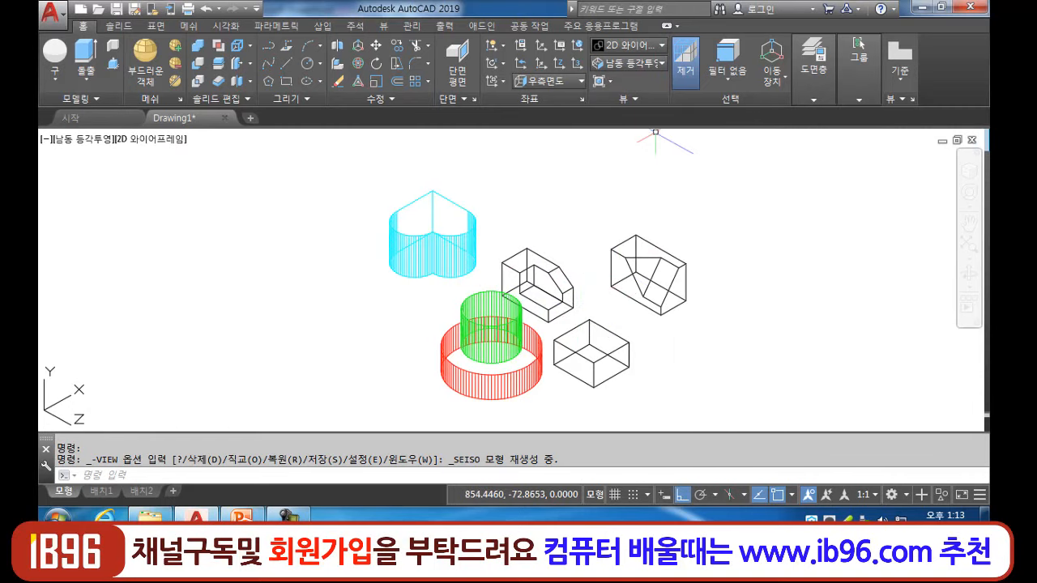
- View the solids from southwest isometric, return to southeast isometric, and hide their obscured lines
{"action": "left_click", "coordinate": [629, 62]}
{"action": "left_click", "coordinate": [623, 169]}
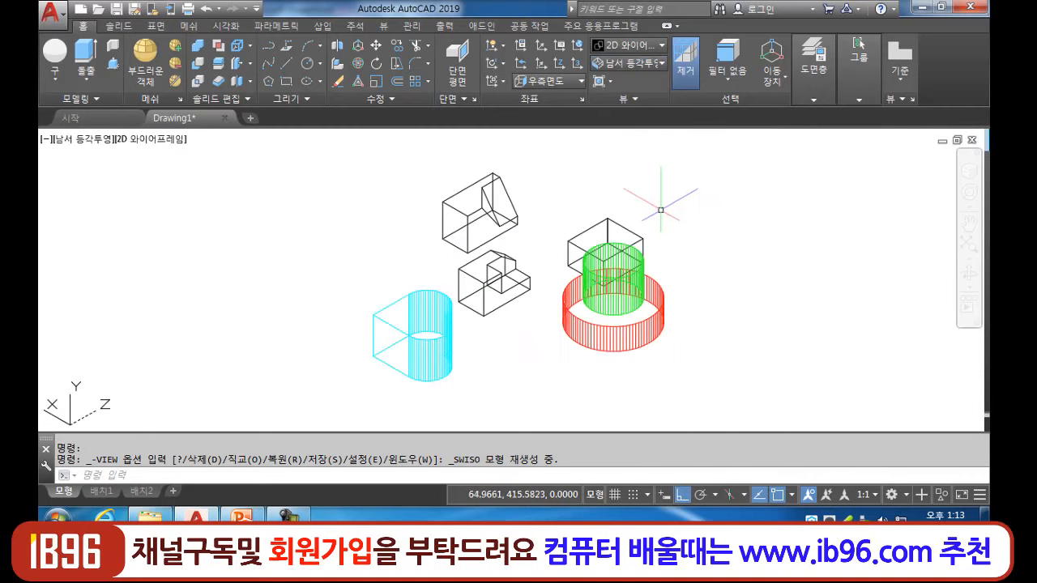
{"action": "left_click", "coordinate": [628, 62]}
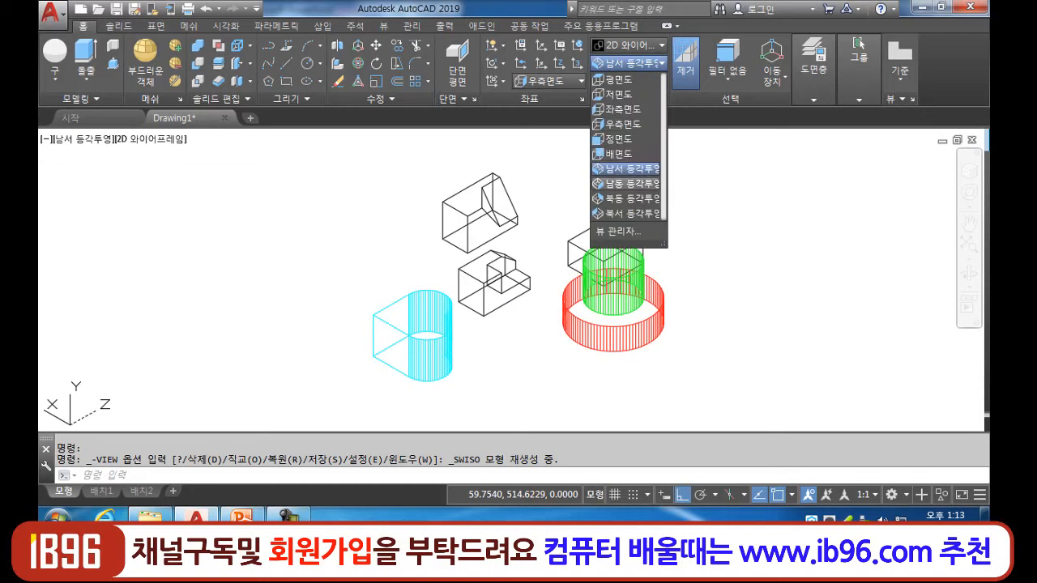
{"action": "left_click", "coordinate": [624, 183]}
{"action": "type", "text": "hi"}
{"action": "key", "text": "Return"}
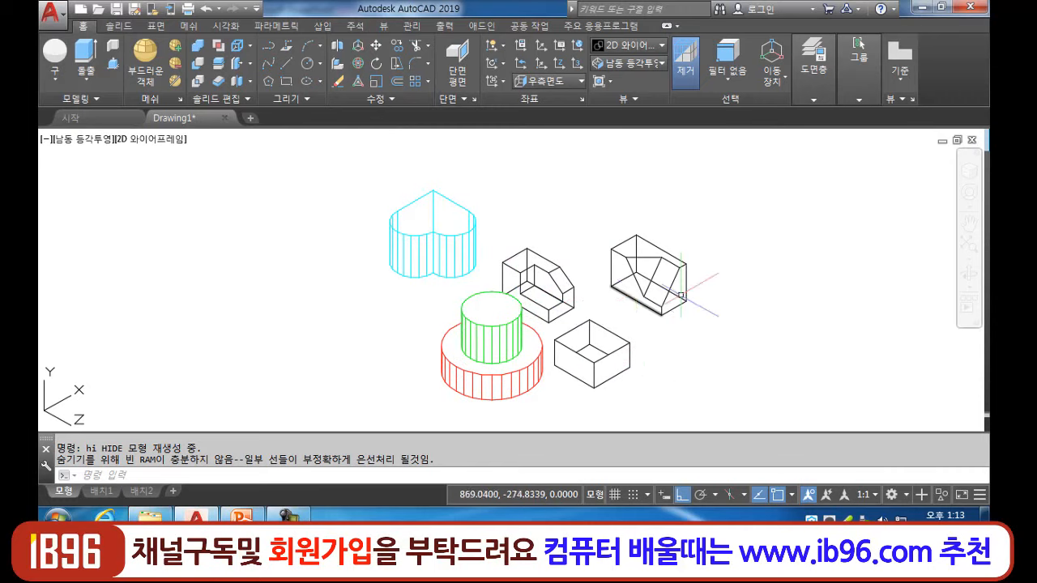
- Erase the cyan heart-shaped solid
{"action": "type", "text": "e"}
{"action": "key", "text": "Return"}
{"action": "left_click", "coordinate": [441, 247]}
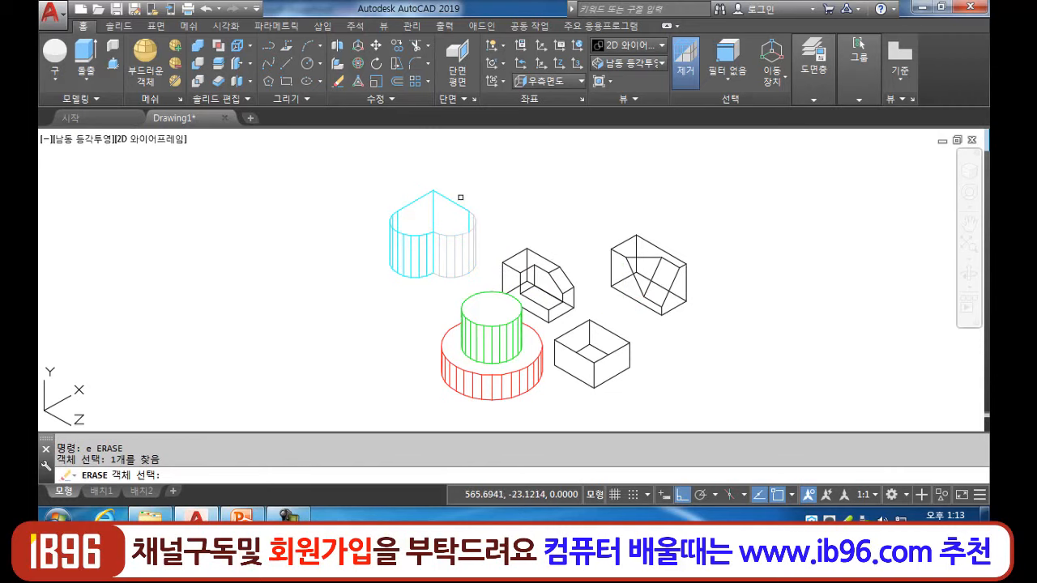
{"action": "left_click", "coordinate": [467, 184]}
{"action": "left_click", "coordinate": [376, 253]}
{"action": "key", "text": "space"}
- Erase the green and red cylinders and the plain black box below the two cut blocks
{"action": "type", "text": "e"}
{"action": "key", "text": "space"}
{"action": "left_click", "coordinate": [524, 406]}
{"action": "left_click", "coordinate": [481, 340]}
{"action": "key", "text": "space"}
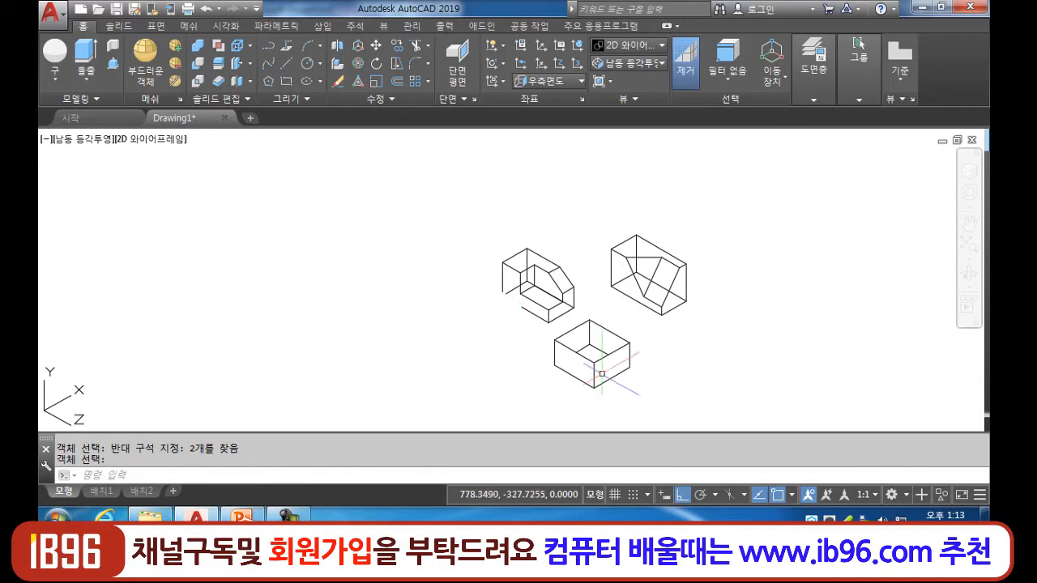
{"action": "left_click", "coordinate": [640, 377]}
{"action": "left_click", "coordinate": [589, 324]}
{"action": "key", "text": "space"}
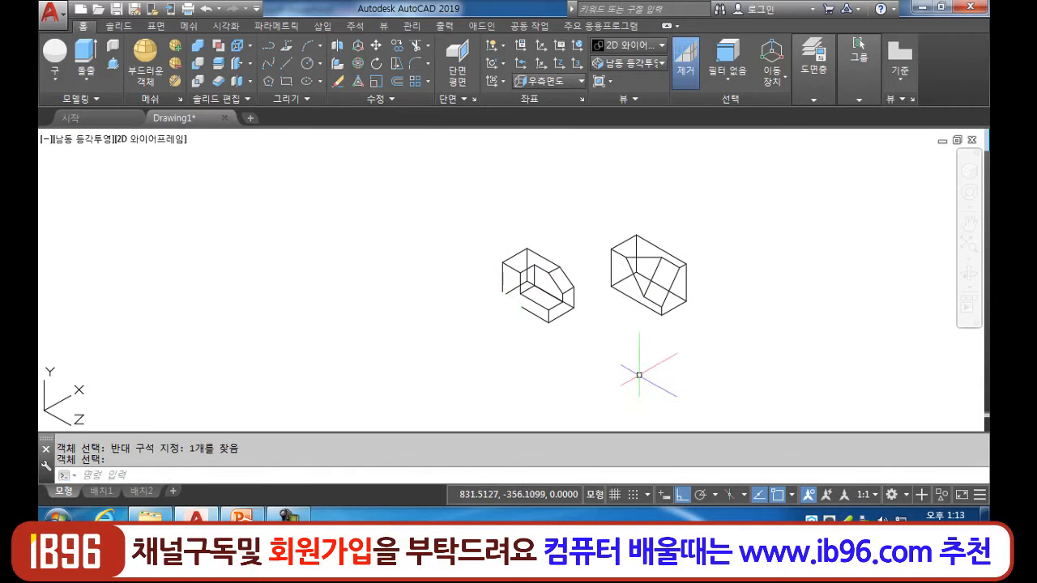
- Apply Hide to the two remaining cut blocks and zoom to the drawing extents
{"action": "type", "text": "hi"}
{"action": "key", "text": "space"}
{"action": "type", "text": "z"}
{"action": "key", "text": "space"}
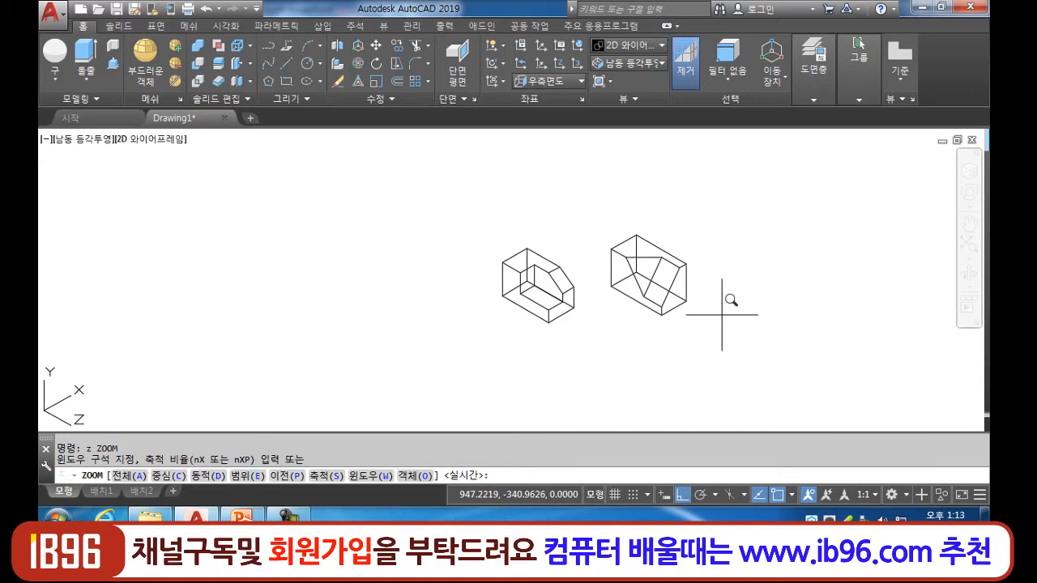
{"action": "type", "text": "e"}
{"action": "key", "text": "space"}
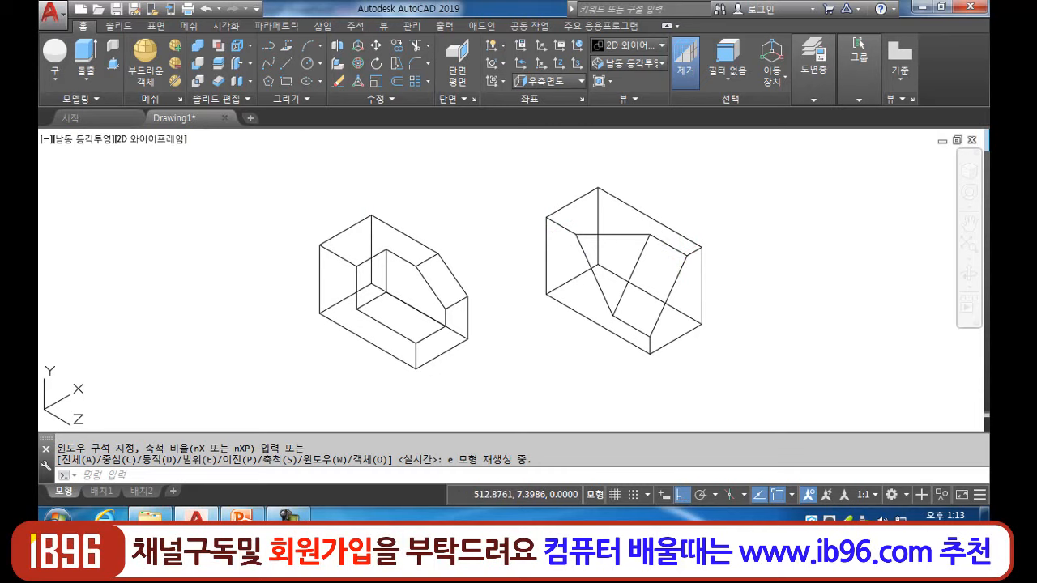
- Save the drawing in the documents folder under the file name 3d-2
{"action": "left_click", "coordinate": [53, 14]}
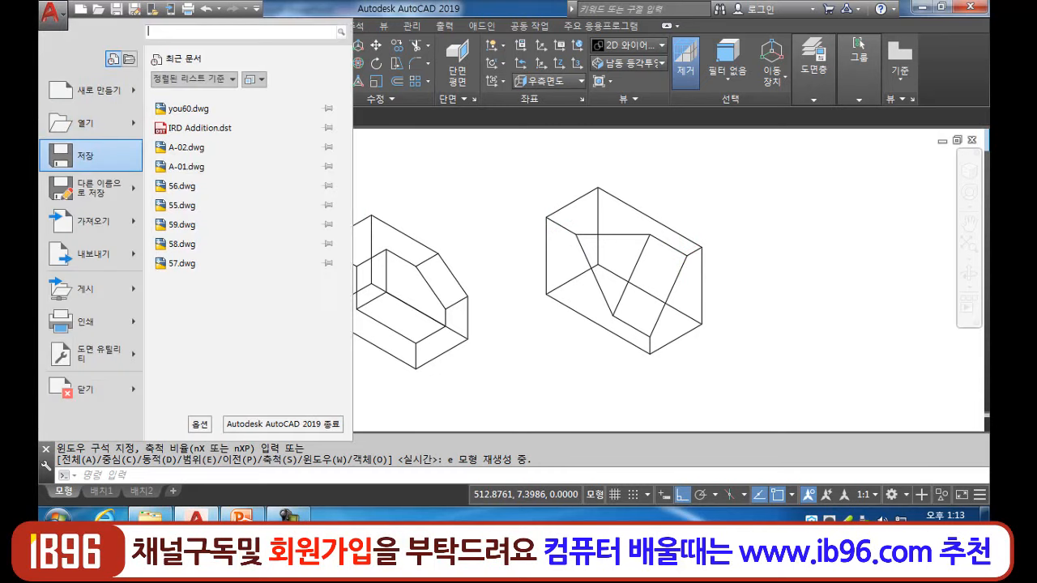
{"action": "left_click", "coordinate": [81, 156]}
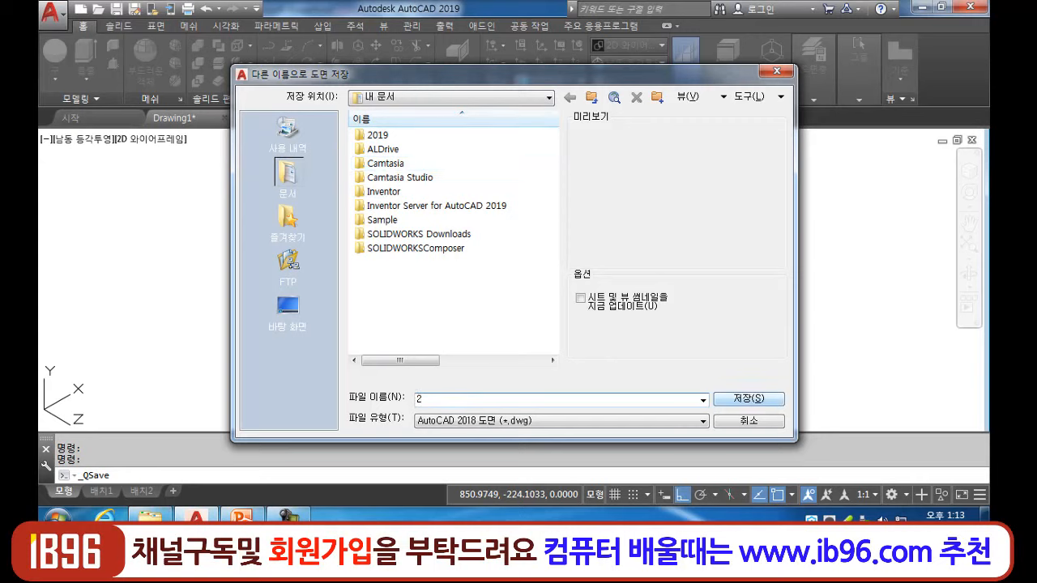
{"action": "key", "text": "BackSpace"}
{"action": "type", "text": "3d-"}
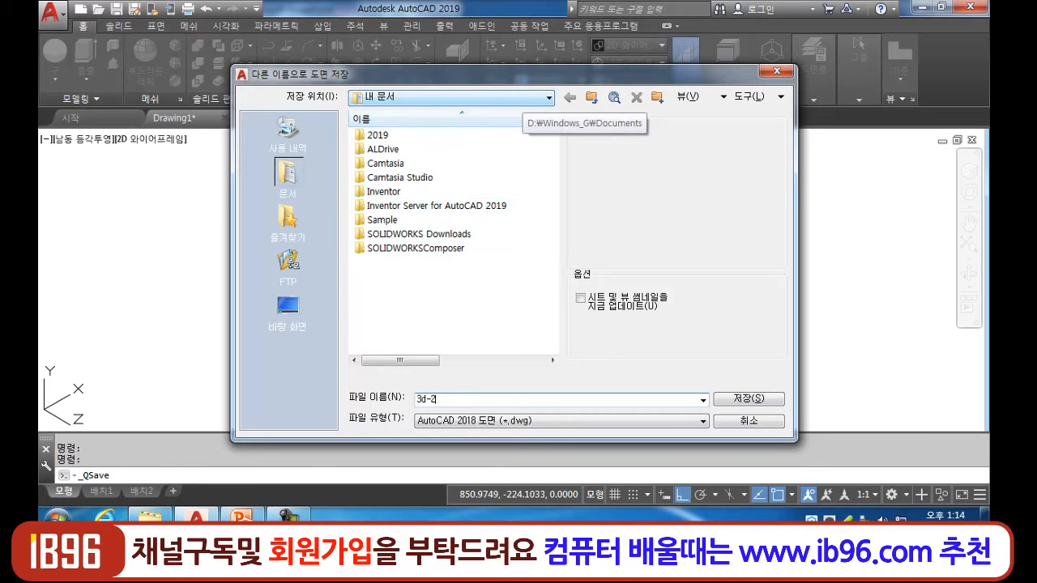
{"action": "left_click_drag", "start_coordinate": [512, 74], "coordinate": [507, 68]}
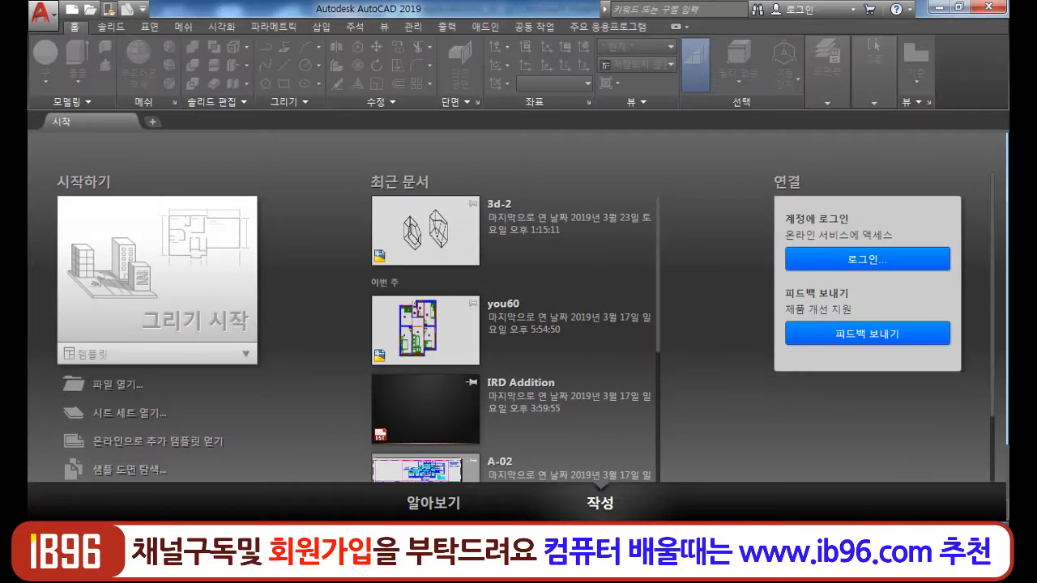
- Create a new metric drawing without a template
{"action": "left_click", "coordinate": [72, 9]}
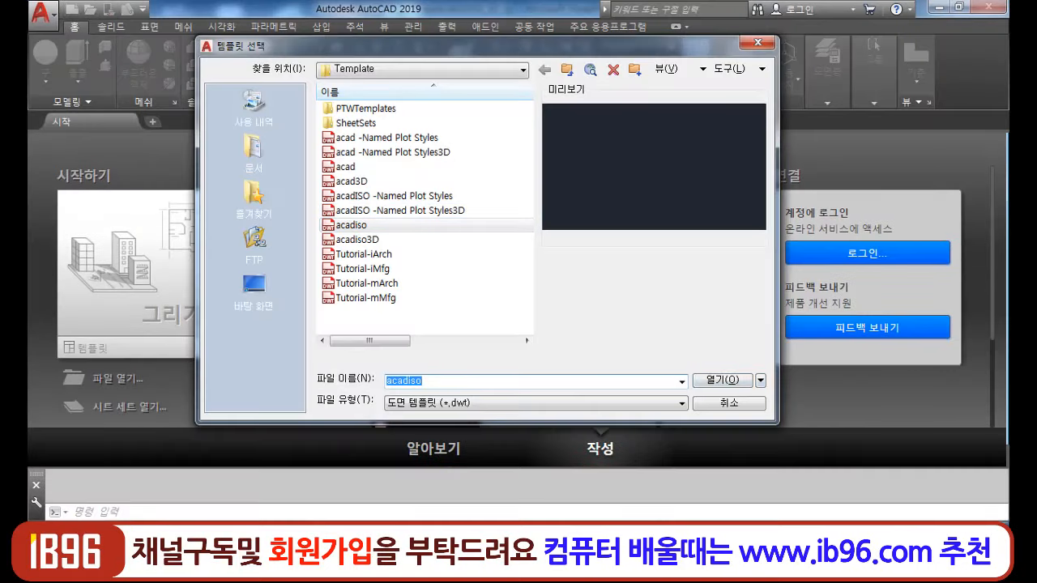
{"action": "left_click", "coordinate": [759, 380]}
{"action": "left_click", "coordinate": [810, 434]}
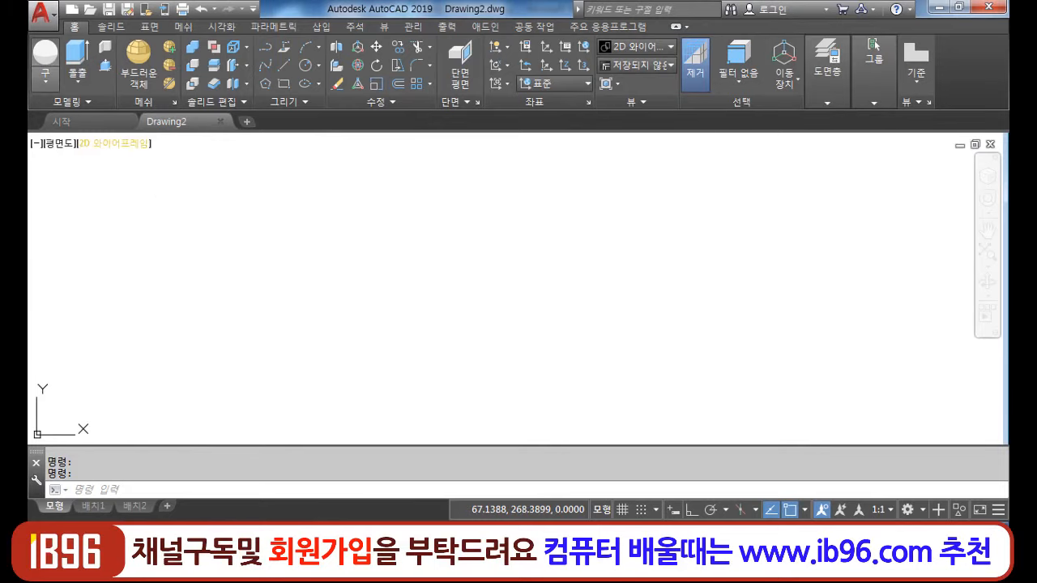
- Create a solid box with a freehand rectangular base near the middle of the drawing area and a height of 50
{"action": "left_click", "coordinate": [45, 75]}
{"action": "left_click", "coordinate": [57, 107]}
{"action": "left_click", "coordinate": [471, 251]}
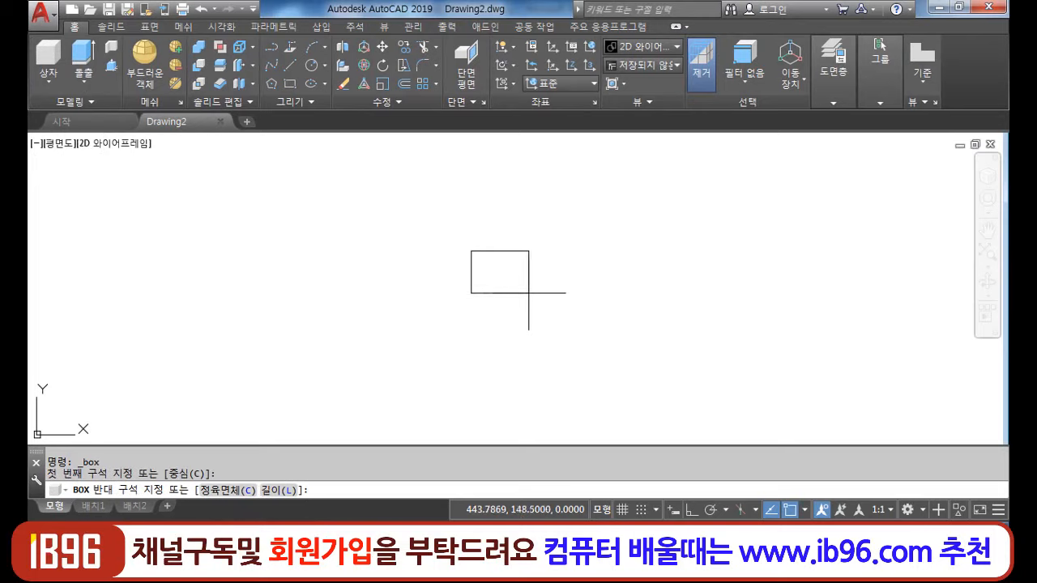
{"action": "left_click", "coordinate": [592, 337]}
{"action": "type", "text": "50"}
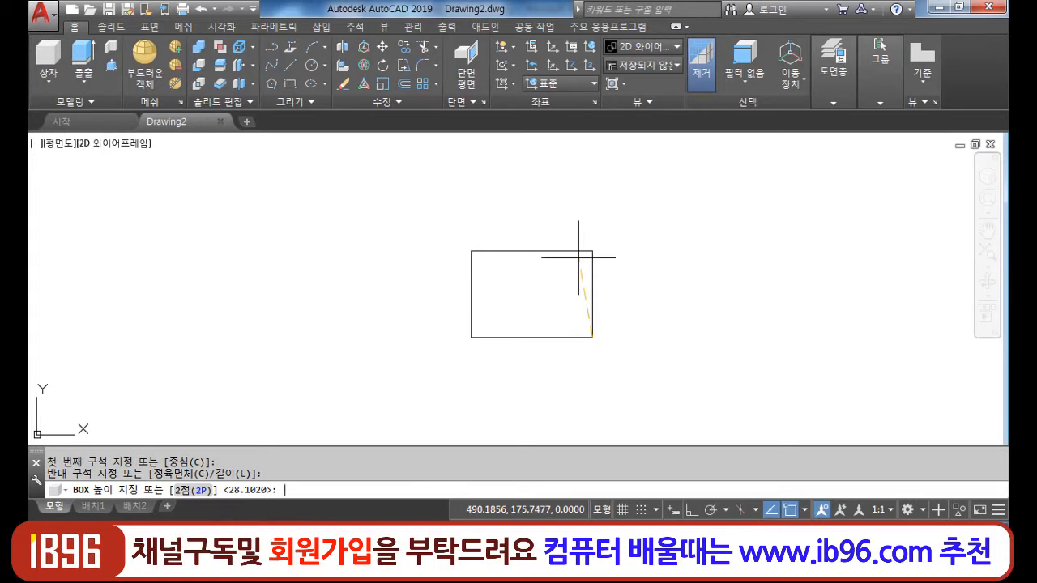
{"action": "key", "text": "Return"}
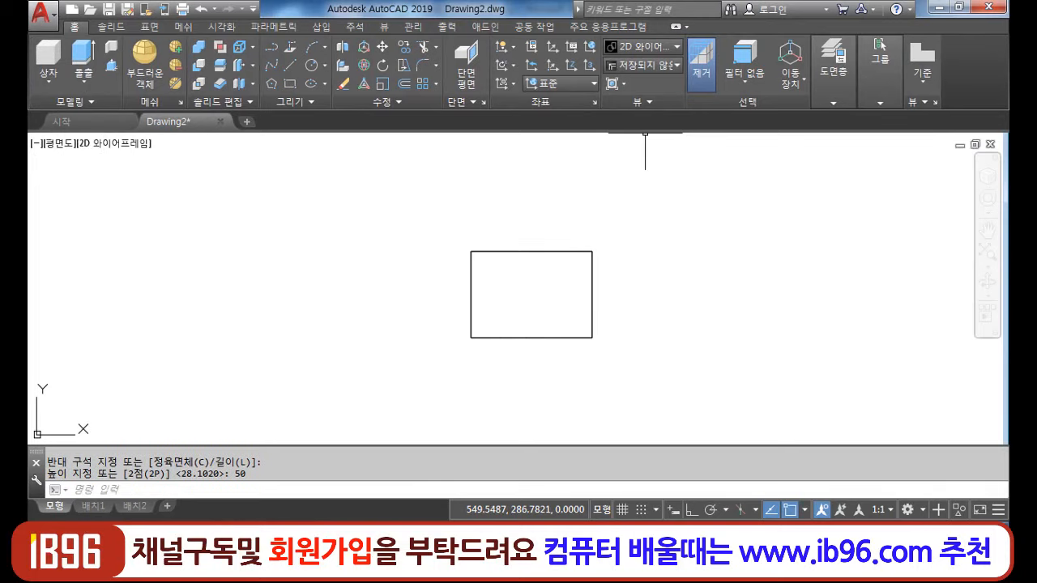
- Examine the box in southeast isometric, top and front views, finishing in southeast isometric
{"action": "left_click", "coordinate": [644, 65]}
{"action": "left_click", "coordinate": [644, 188]}
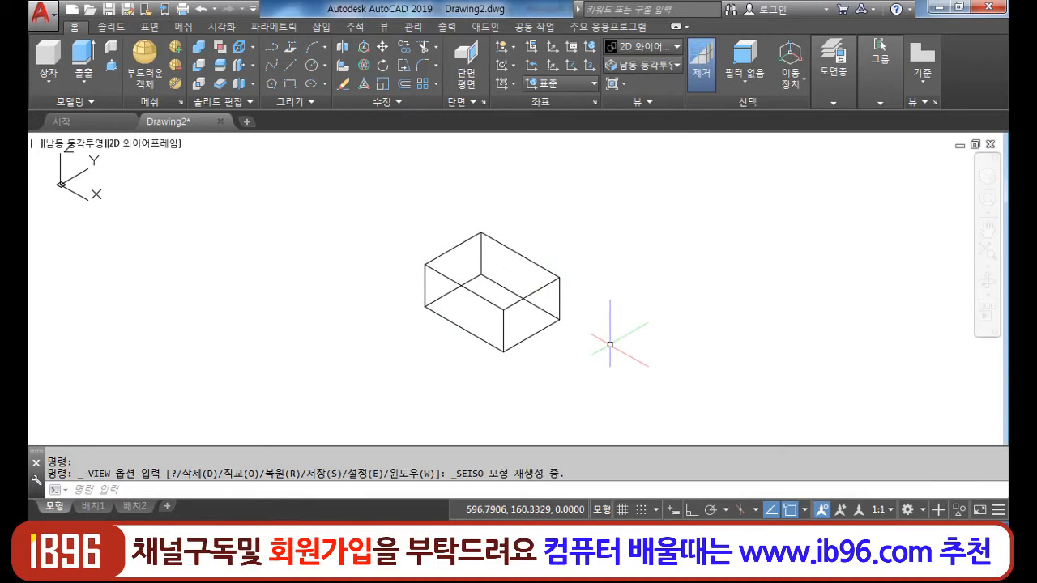
{"action": "left_click", "coordinate": [642, 64]}
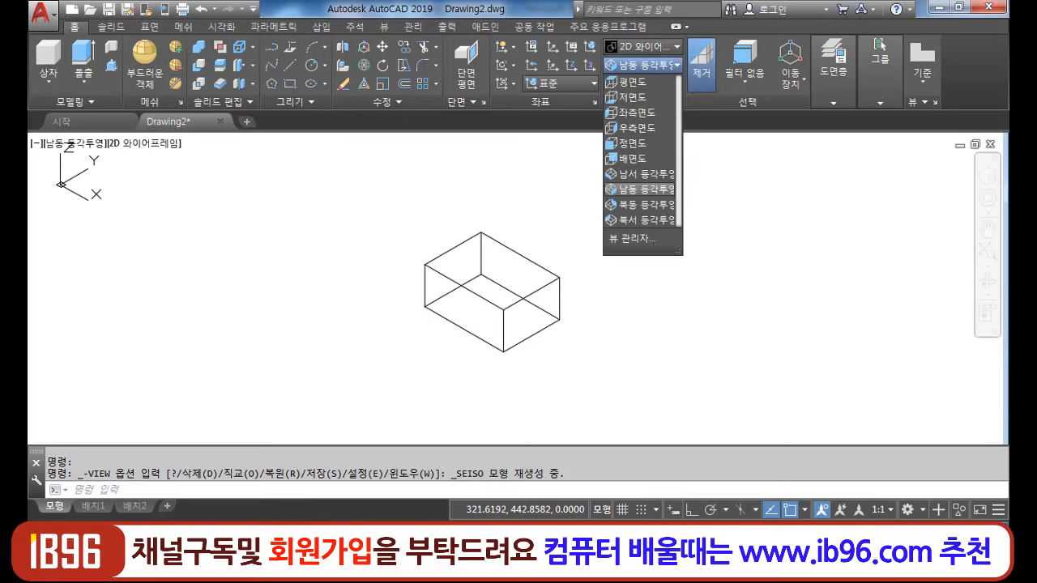
{"action": "left_click", "coordinate": [633, 82]}
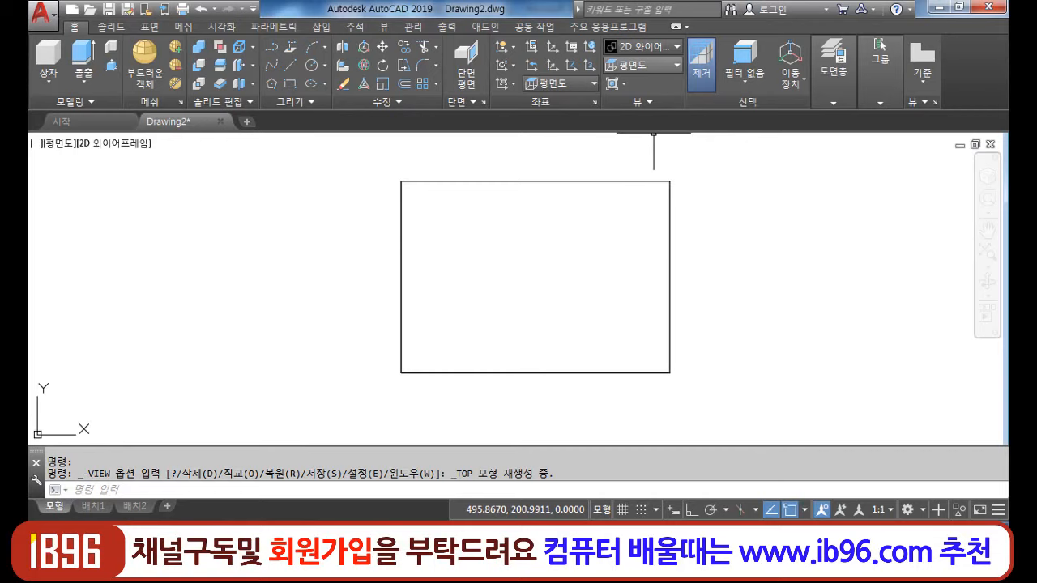
{"action": "left_click", "coordinate": [642, 64]}
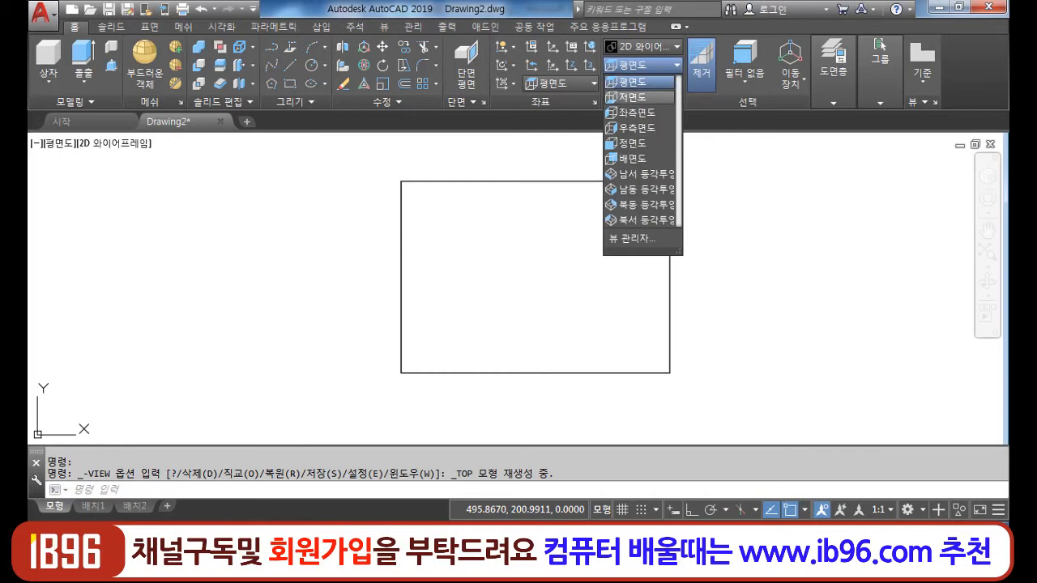
{"action": "left_click", "coordinate": [628, 143]}
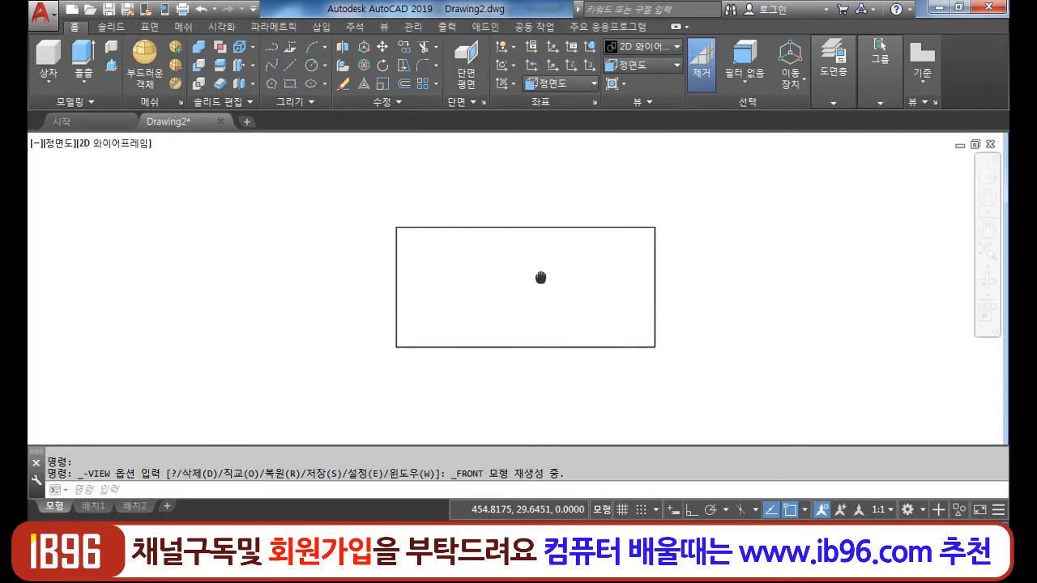
{"action": "left_click", "coordinate": [642, 64]}
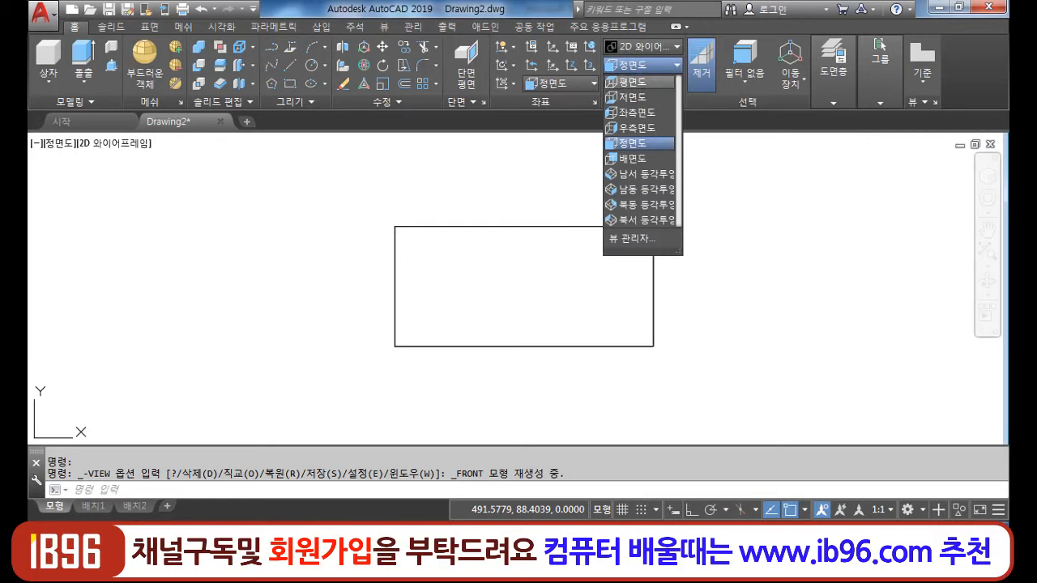
{"action": "left_click", "coordinate": [636, 191]}
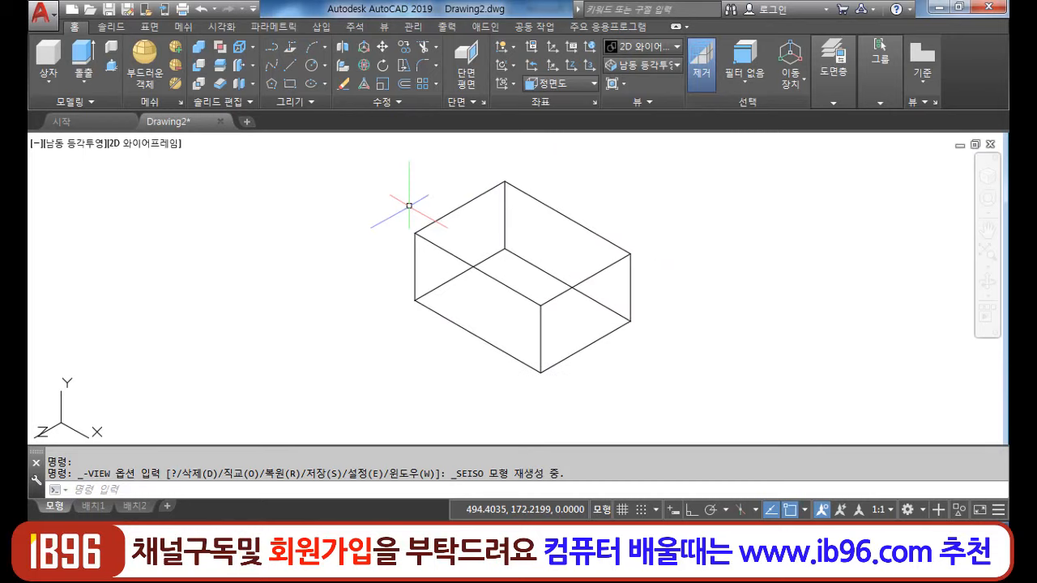
- Use VPORTS to split the model space into two vertical viewports, both keeping the current view and 2D Wireframe style
{"action": "type", "text": "vports"}
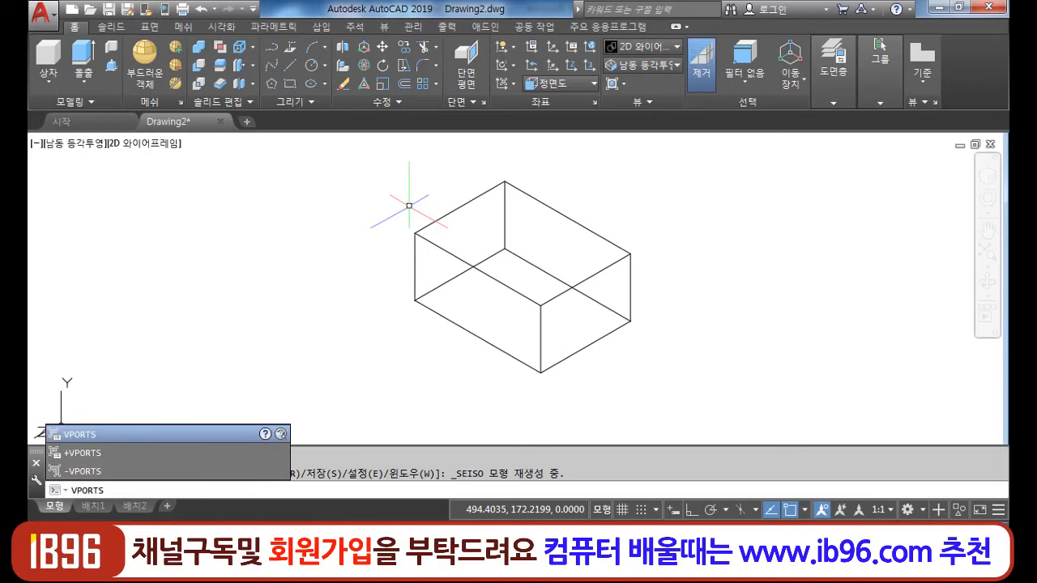
{"action": "key", "text": "Return"}
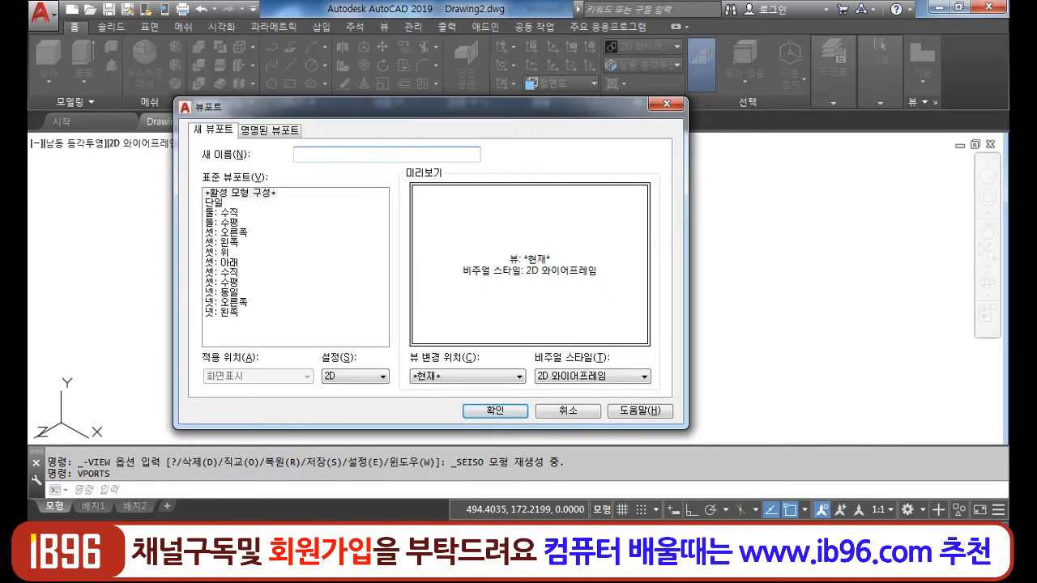
{"action": "left_click", "coordinate": [213, 202]}
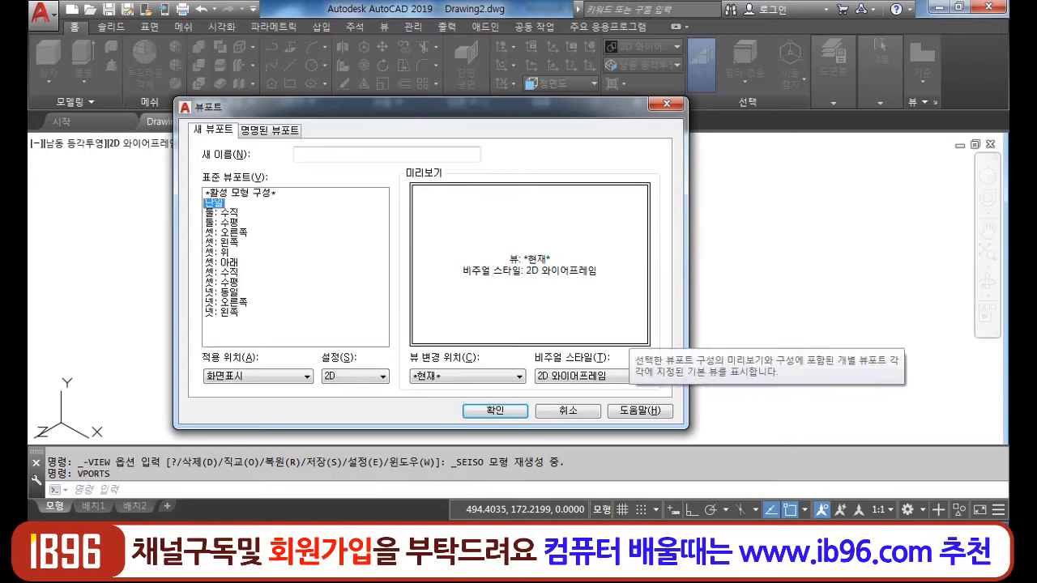
{"action": "left_click", "coordinate": [221, 212]}
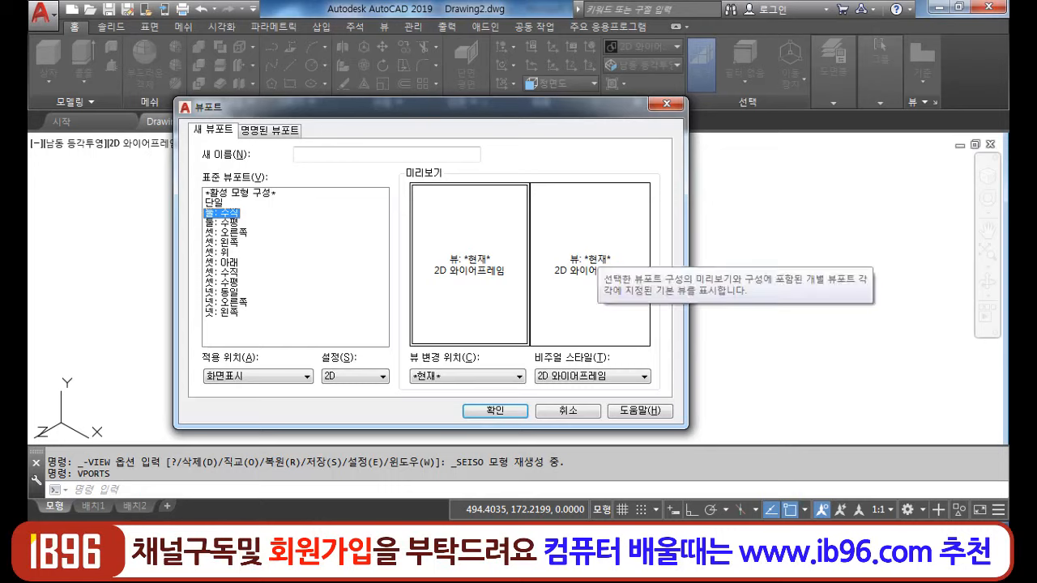
{"action": "left_click", "coordinate": [597, 253]}
{"action": "left_click", "coordinate": [478, 264]}
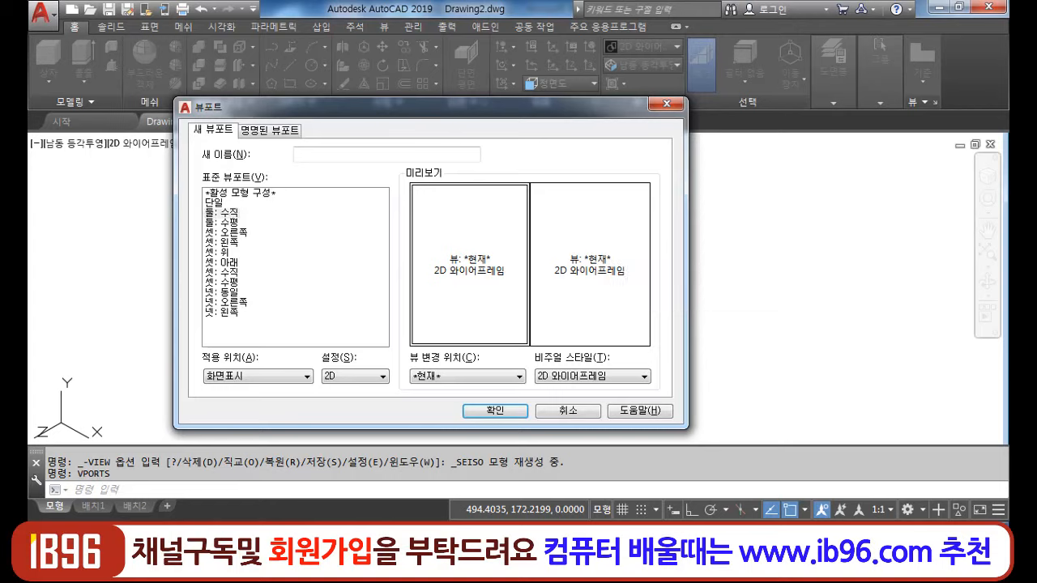
{"action": "left_click", "coordinate": [592, 261]}
{"action": "left_click", "coordinate": [478, 263]}
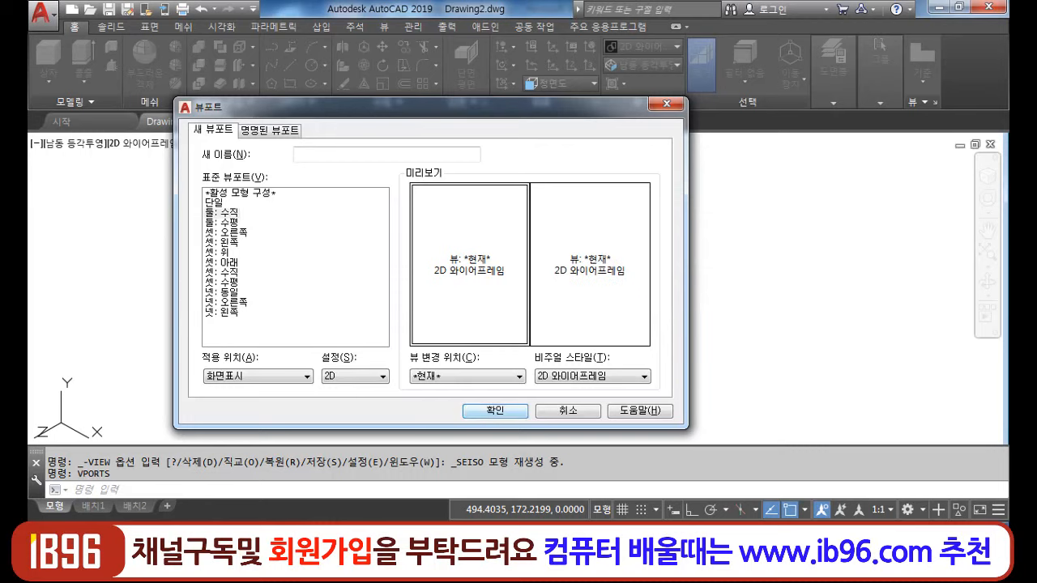
{"action": "left_click", "coordinate": [495, 411]}
- Switch between the two viewports, finishing in the right one, and draw a second freehand box to the upper left of the existing box
{"action": "left_click", "coordinate": [424, 254]}
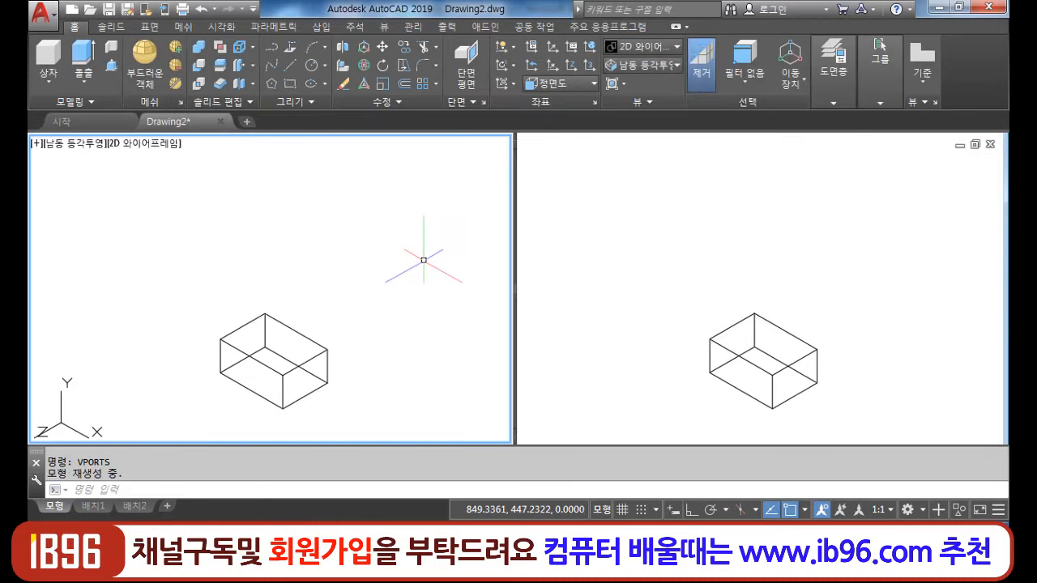
{"action": "left_click", "coordinate": [579, 245]}
{"action": "left_click", "coordinate": [438, 274]}
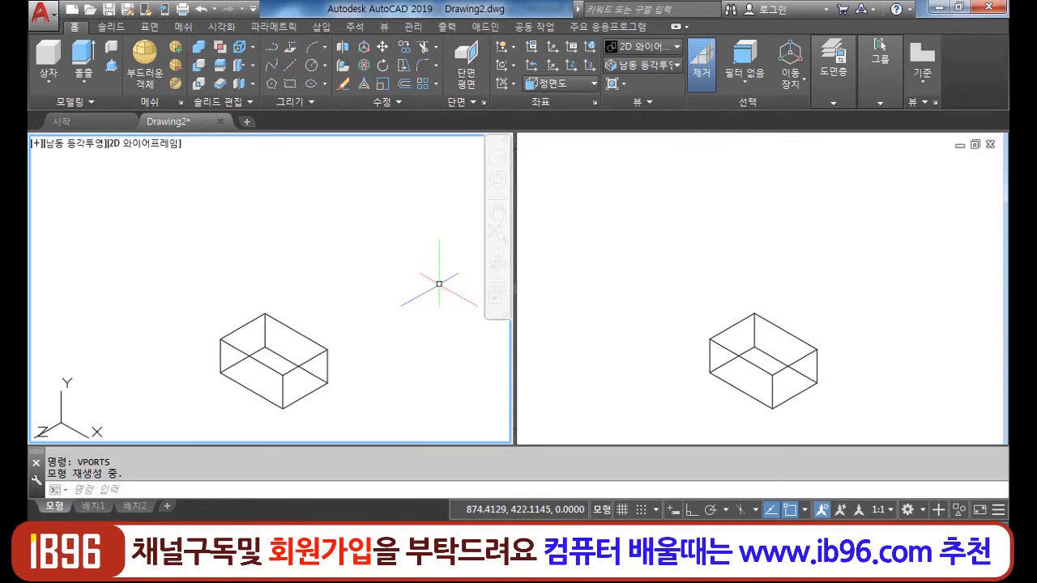
{"action": "left_click", "coordinate": [643, 317]}
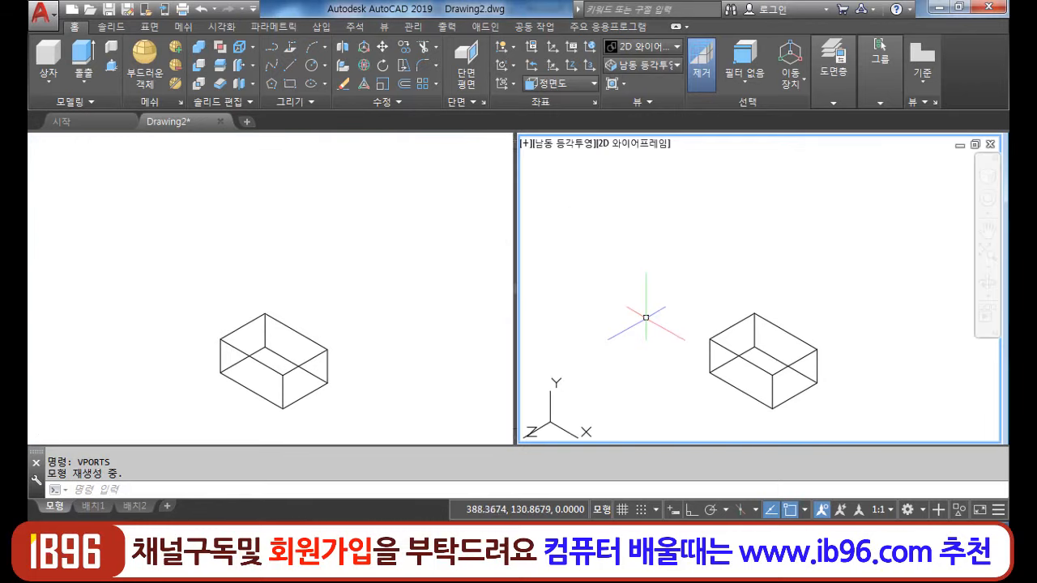
{"action": "left_click", "coordinate": [49, 58]}
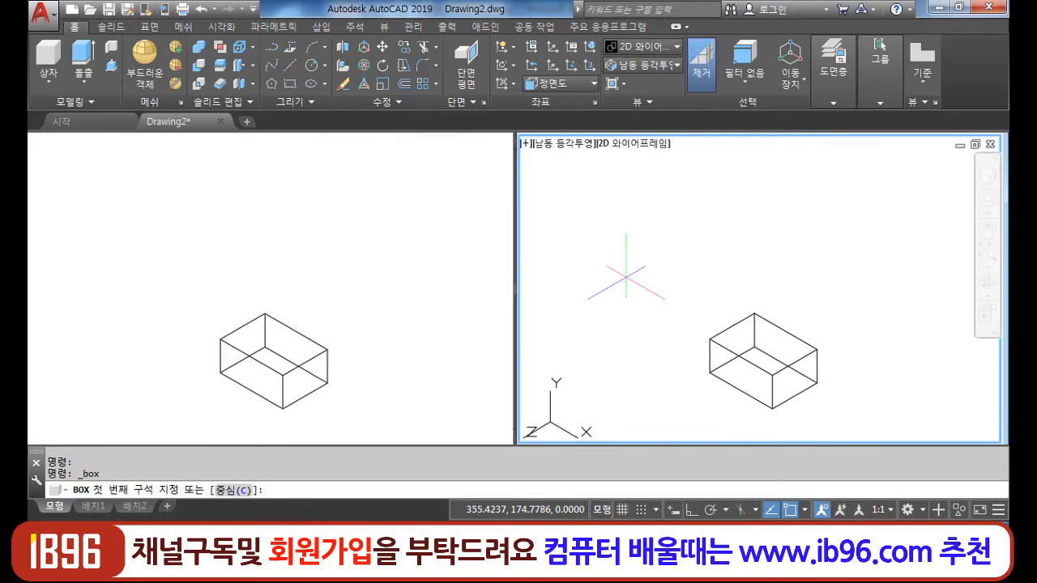
{"action": "left_click", "coordinate": [626, 278]}
{"action": "left_click", "coordinate": [666, 328]}
{"action": "left_click", "coordinate": [708, 275]}
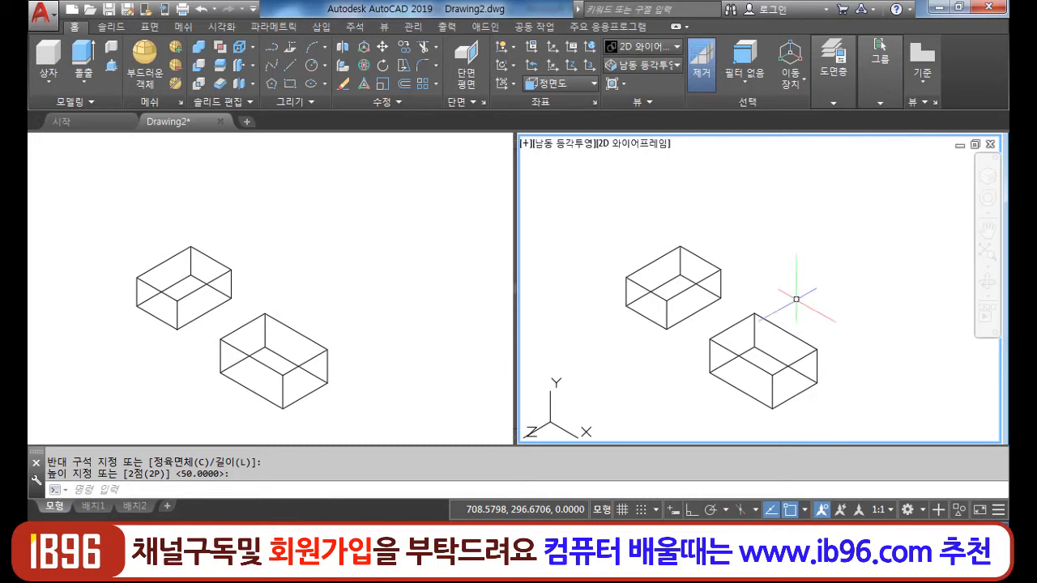
- Reset the UCS to World from the left viewport and return to the right viewport
{"action": "left_click", "coordinate": [319, 322]}
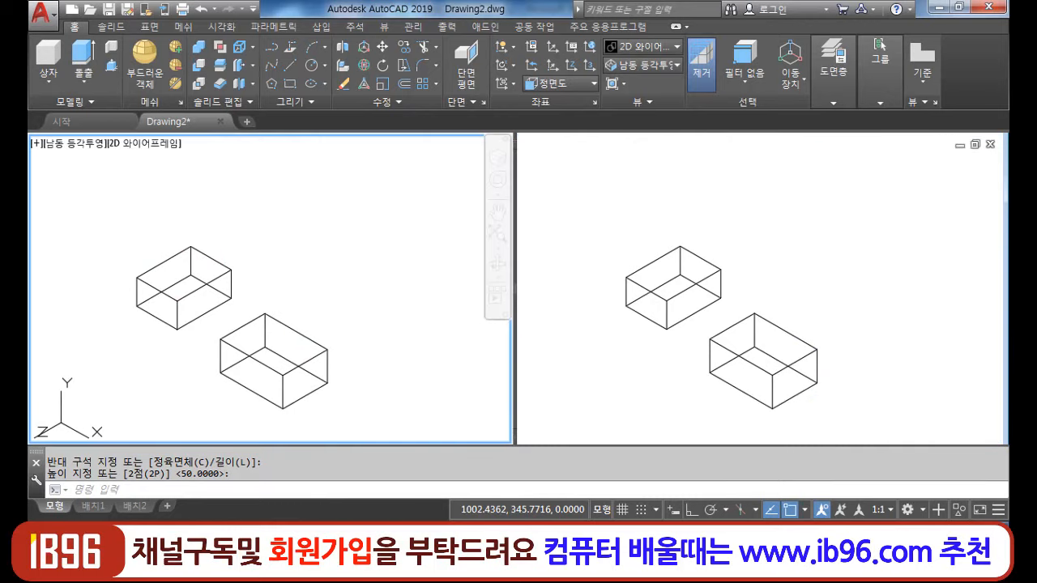
{"action": "type", "text": "ucs"}
{"action": "key", "text": "Return"}
{"action": "key", "text": "Return"}
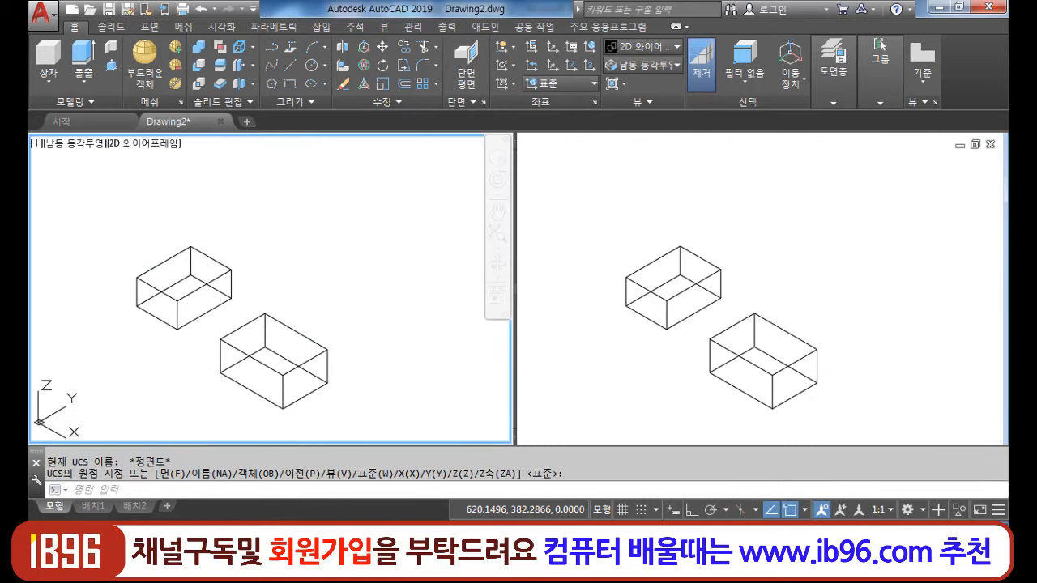
{"action": "left_click", "coordinate": [574, 312]}
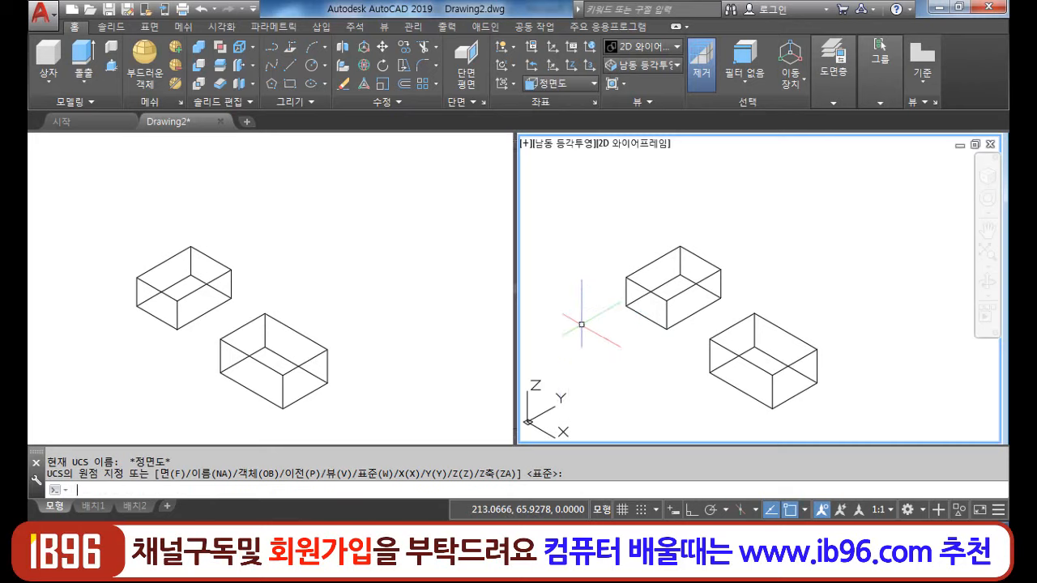
{"action": "left_click", "coordinate": [627, 355]}
{"action": "left_click", "coordinate": [590, 318]}
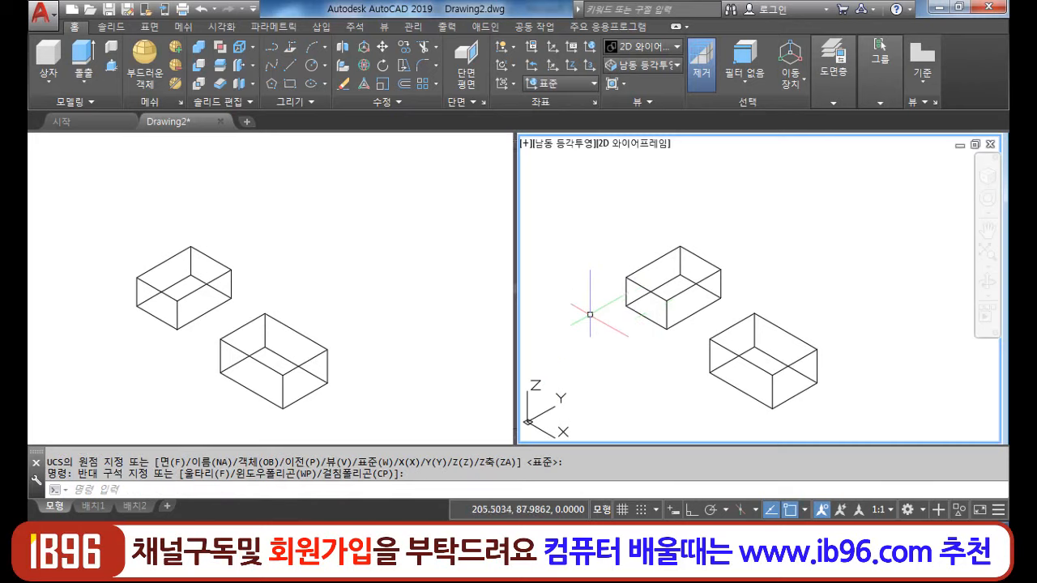
- Set the left viewport to the top view and centre the boxes in both viewports
{"action": "left_click", "coordinate": [439, 260]}
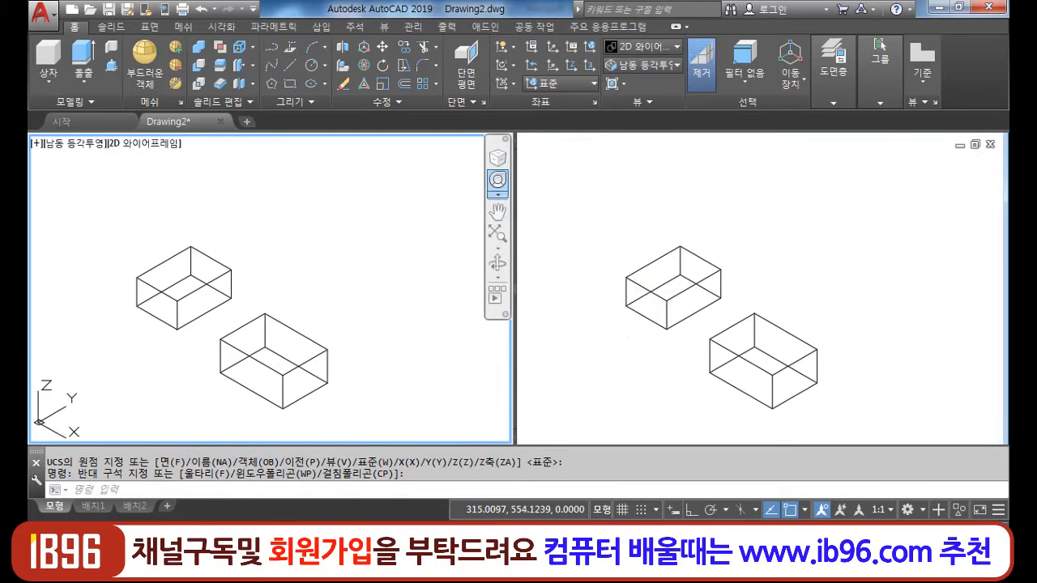
{"action": "left_click", "coordinate": [642, 64]}
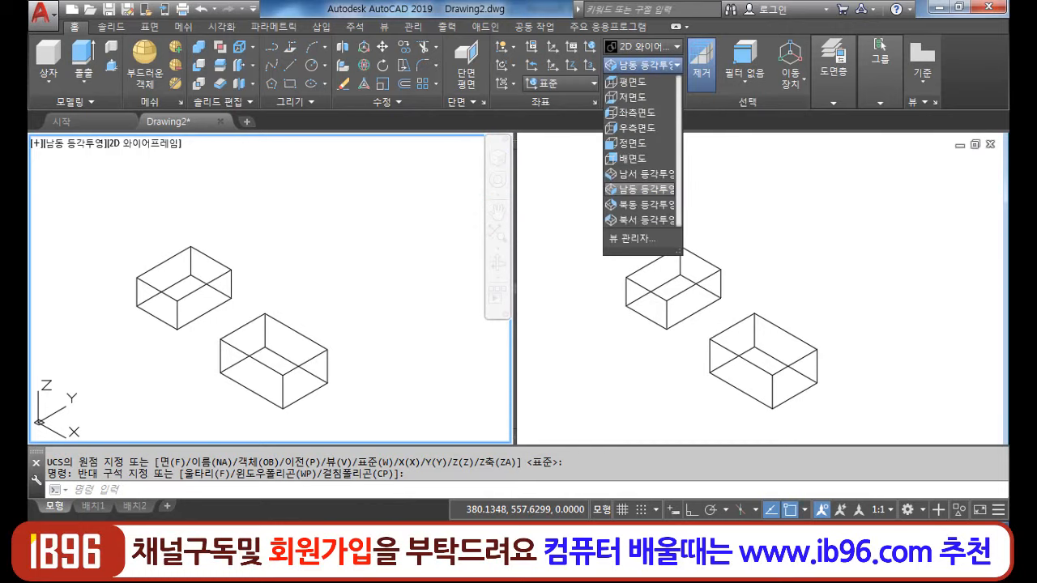
{"action": "left_click", "coordinate": [632, 82]}
{"action": "scroll", "coordinate": [347, 359], "scroll_direction": "down", "scroll_amount": 2}
{"action": "middle_click_drag", "start_coordinate": [359, 335], "coordinate": [317, 319]}
{"action": "middle_click_drag", "start_coordinate": [669, 351], "coordinate": [694, 301]}
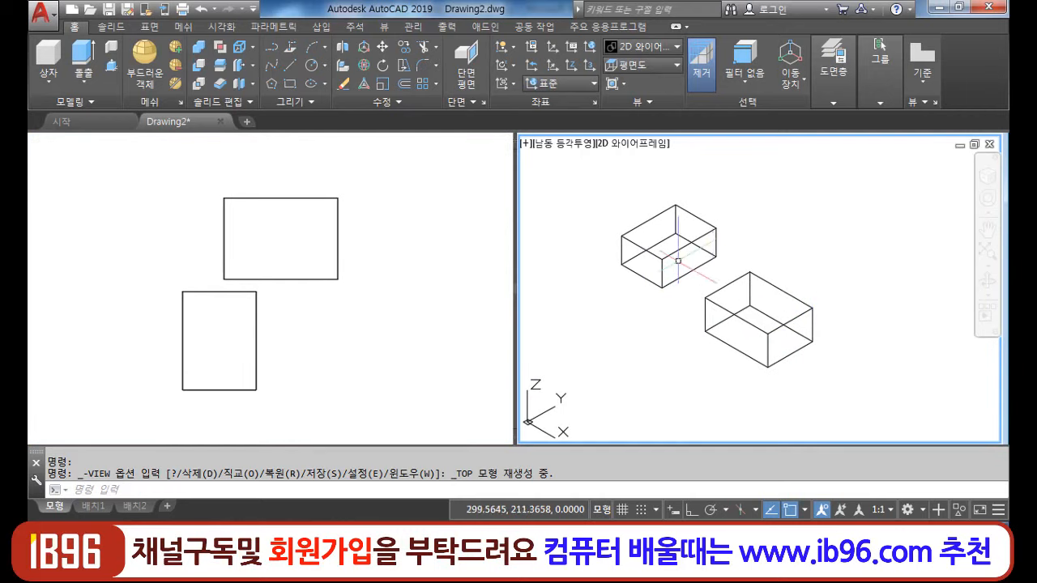
{"action": "left_click", "coordinate": [49, 61]}
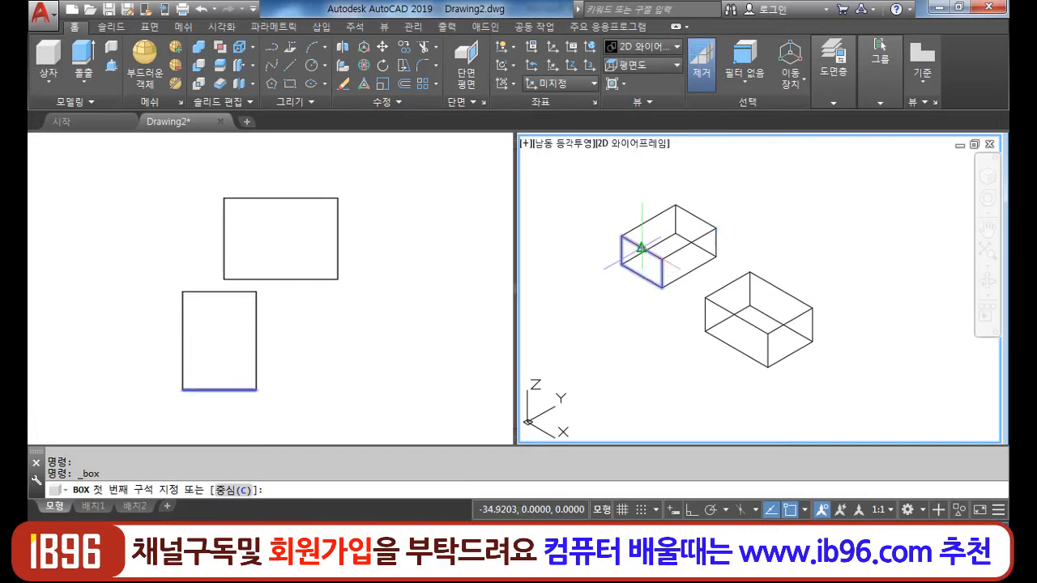
{"action": "left_click", "coordinate": [640, 247]}
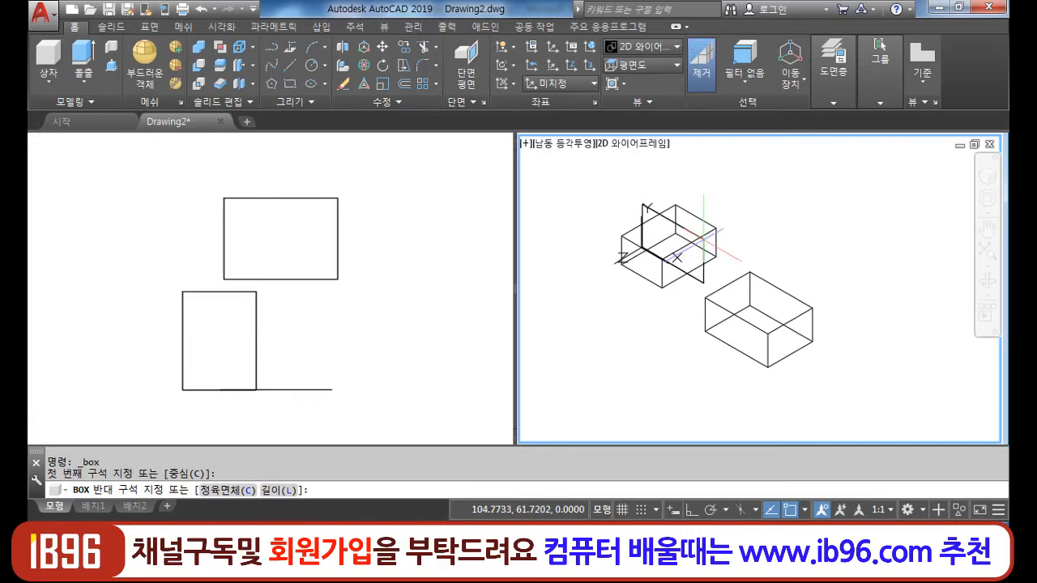
{"action": "key", "text": "Escape"}
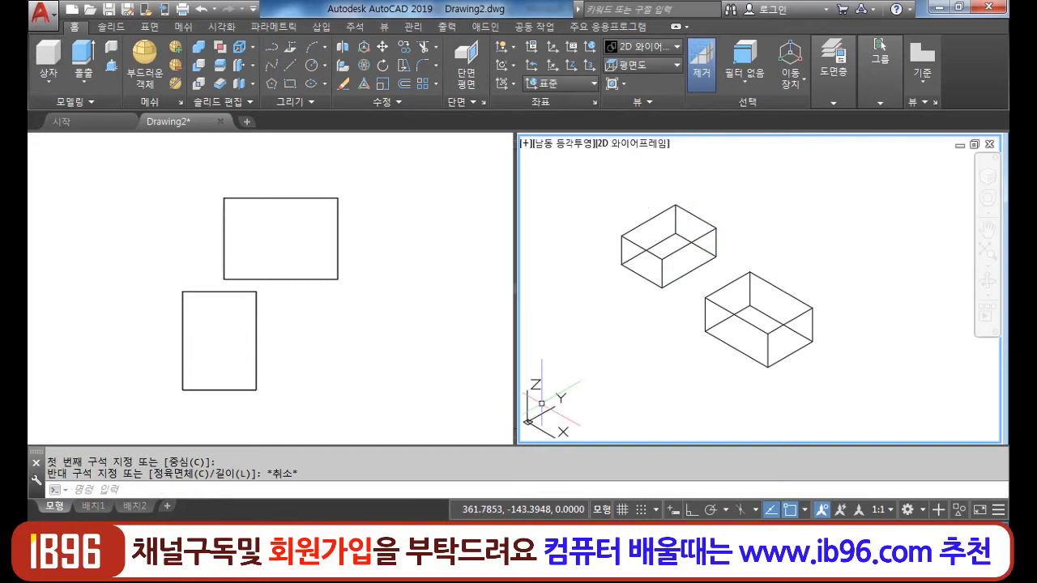
- Reset the UCS to World and draw a freehand box starting at the midpoint of the rear box's top edge in the isometric viewport
{"action": "type", "text": "ucs"}
{"action": "key", "text": "Return"}
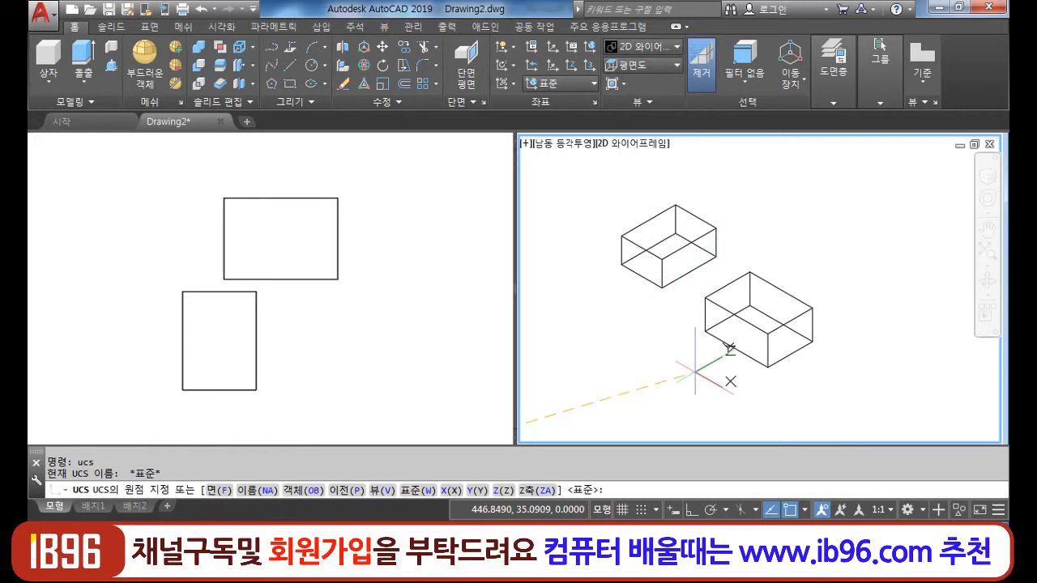
{"action": "key", "text": "Return"}
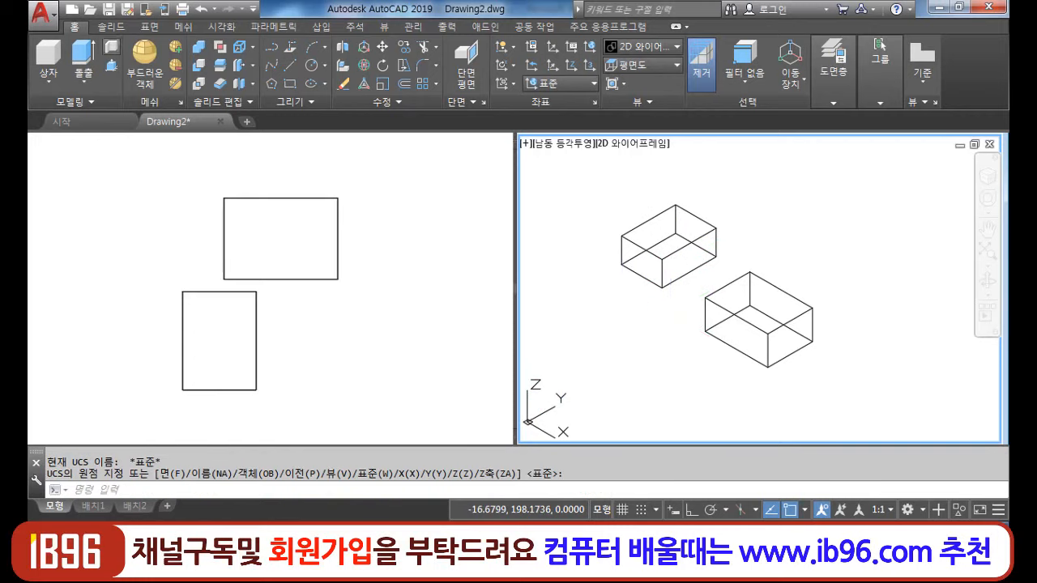
{"action": "left_click", "coordinate": [48, 61]}
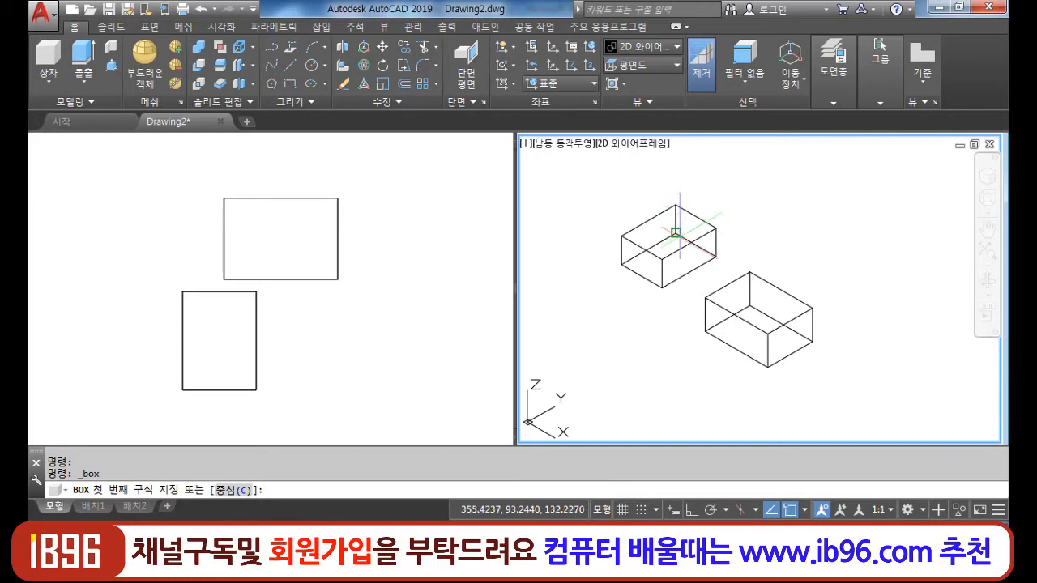
{"action": "left_click", "coordinate": [648, 220]}
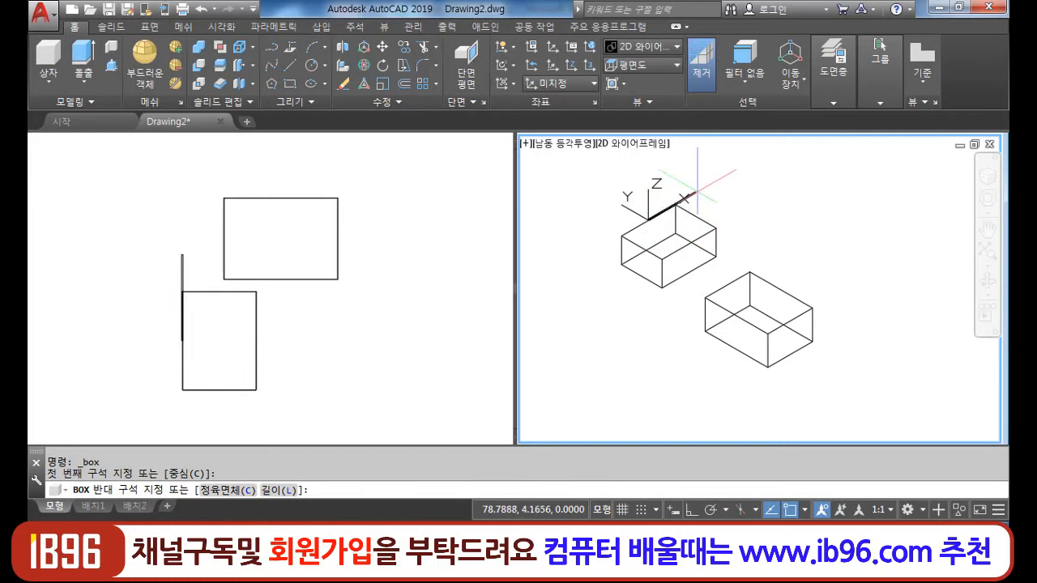
{"action": "left_click", "coordinate": [658, 186]}
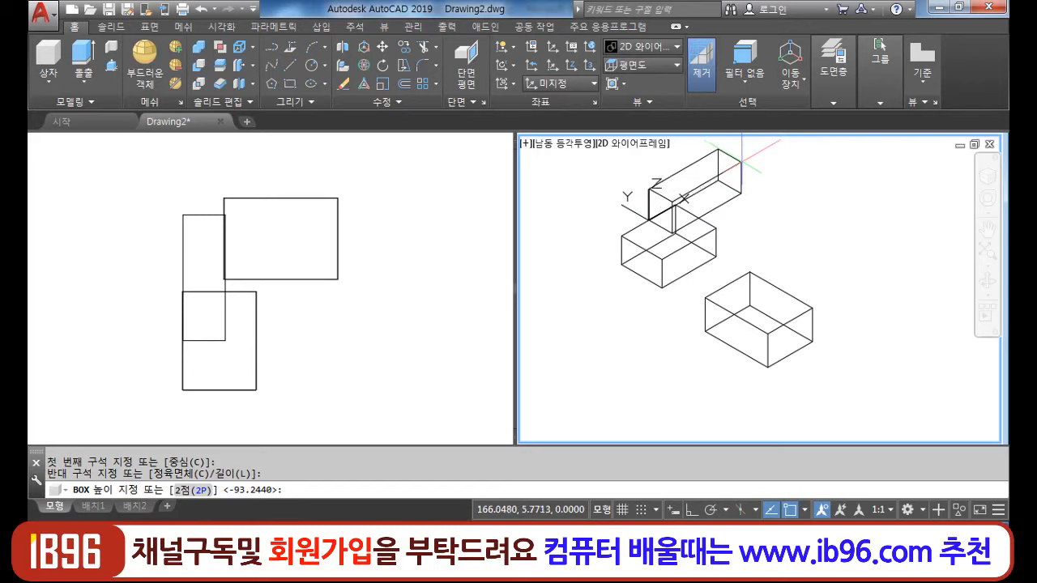
{"action": "left_click", "coordinate": [741, 164]}
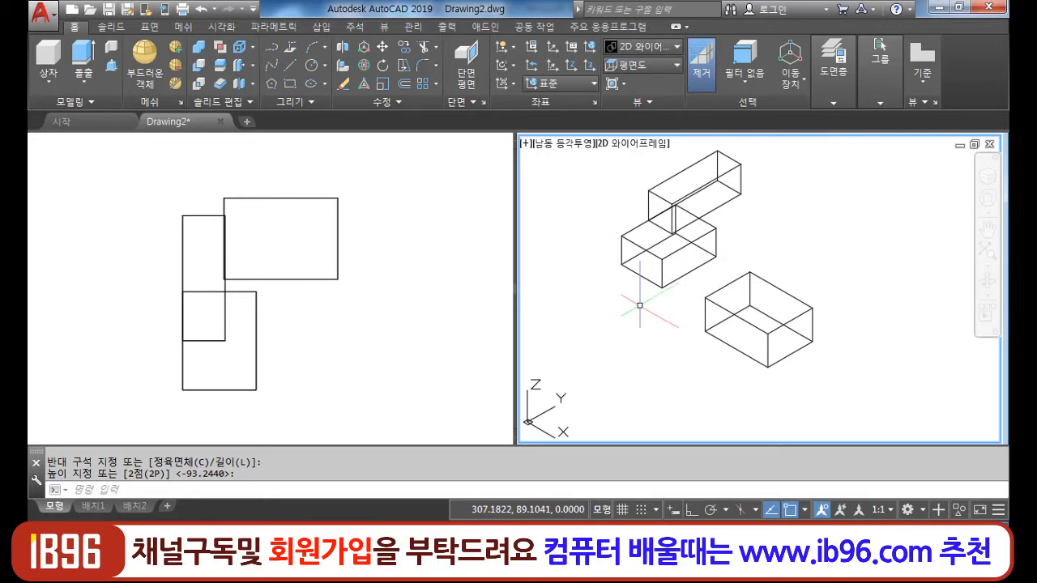
- Hide the hidden lines of the boxes with HIDE in the isometric viewport and in the top-view viewport
{"action": "type", "text": "hi"}
{"action": "key", "text": "Return"}
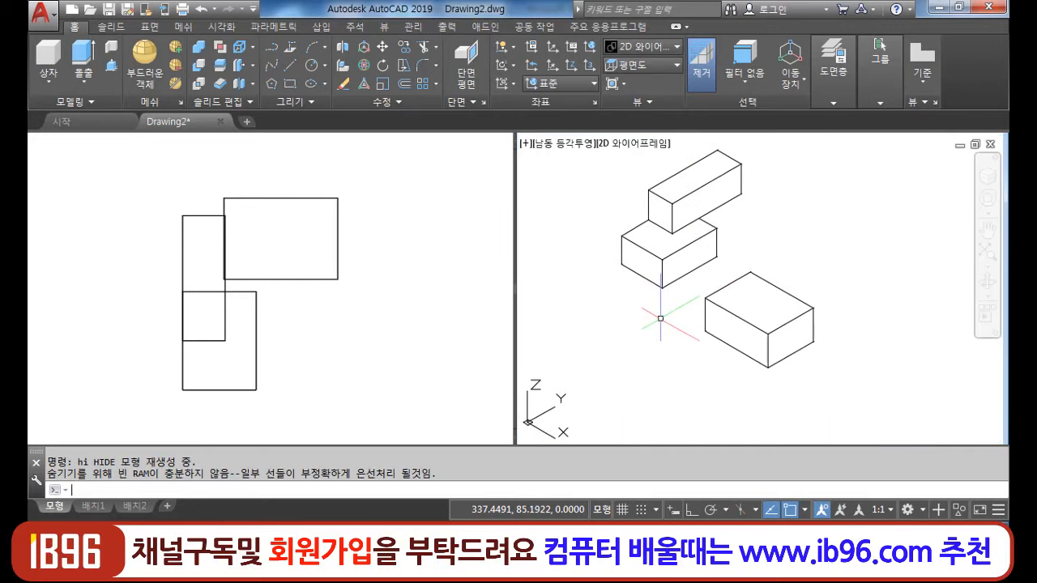
{"action": "left_click", "coordinate": [424, 398]}
{"action": "key", "text": "Return"}
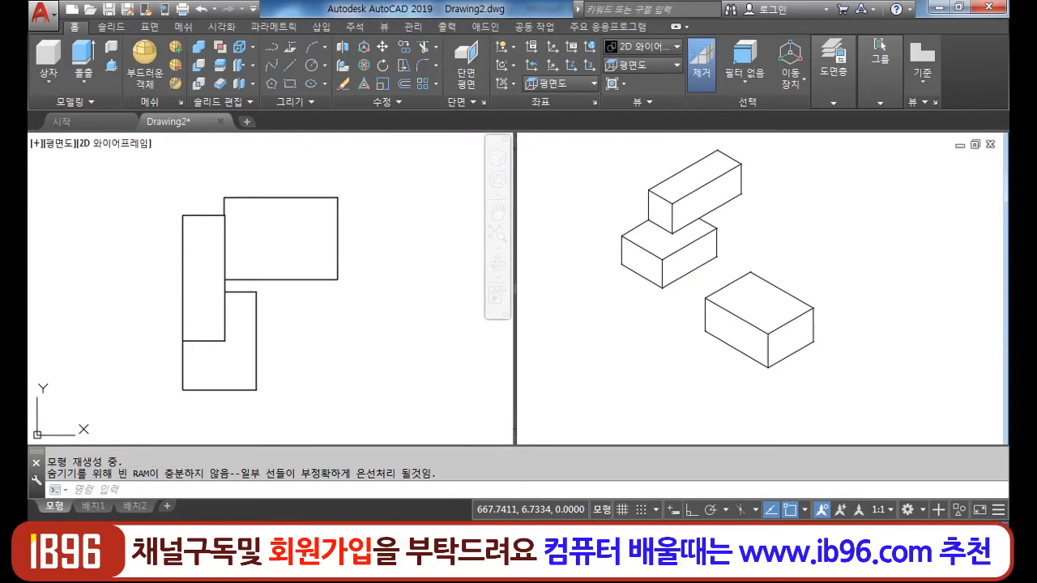
- Switch back and forth between the top-view and isometric viewports, finishing in the isometric one
{"action": "left_click", "coordinate": [631, 359]}
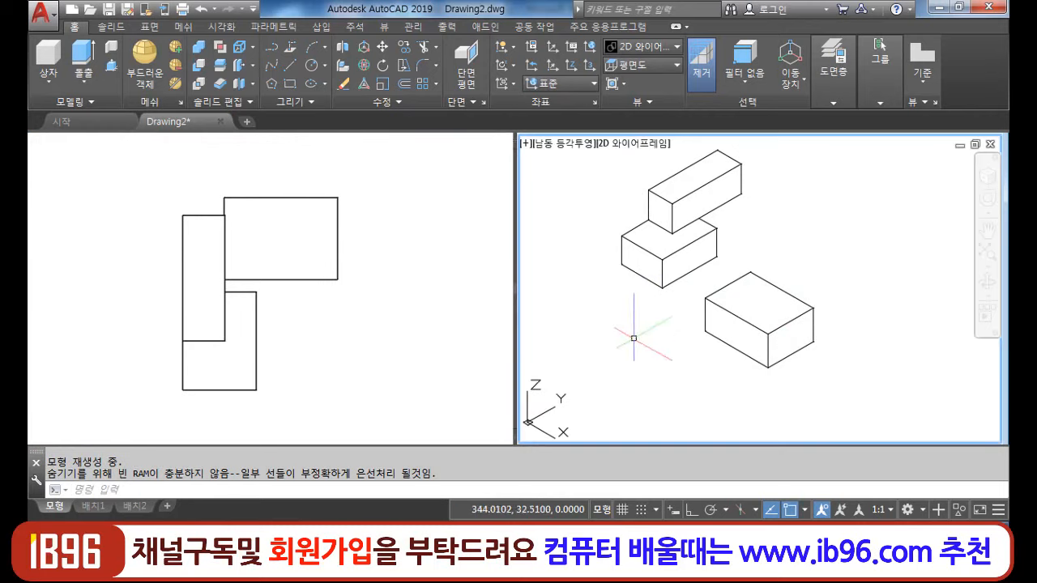
{"action": "left_click", "coordinate": [384, 352]}
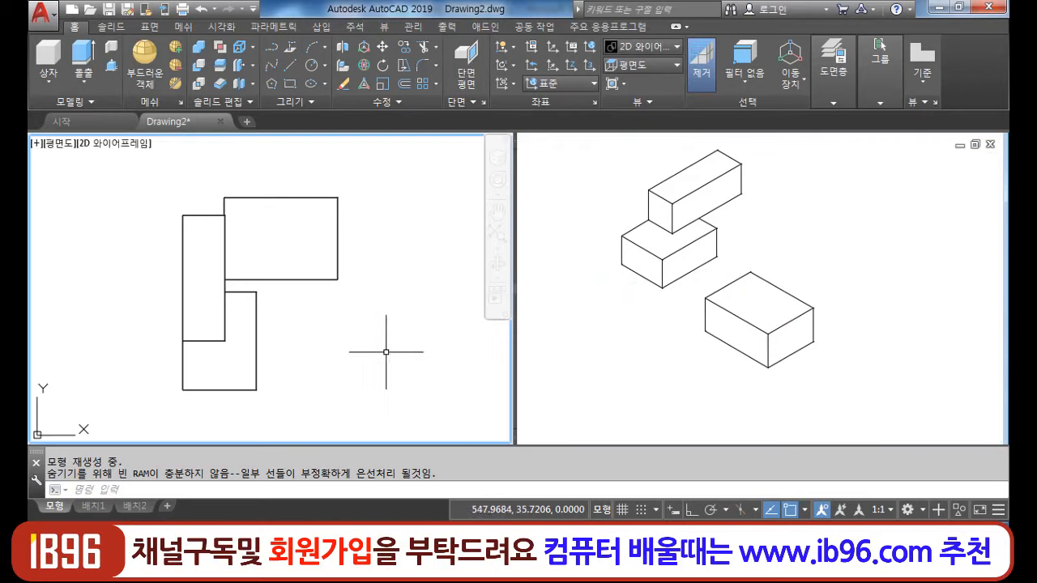
{"action": "left_click", "coordinate": [632, 363]}
{"action": "left_click", "coordinate": [376, 360]}
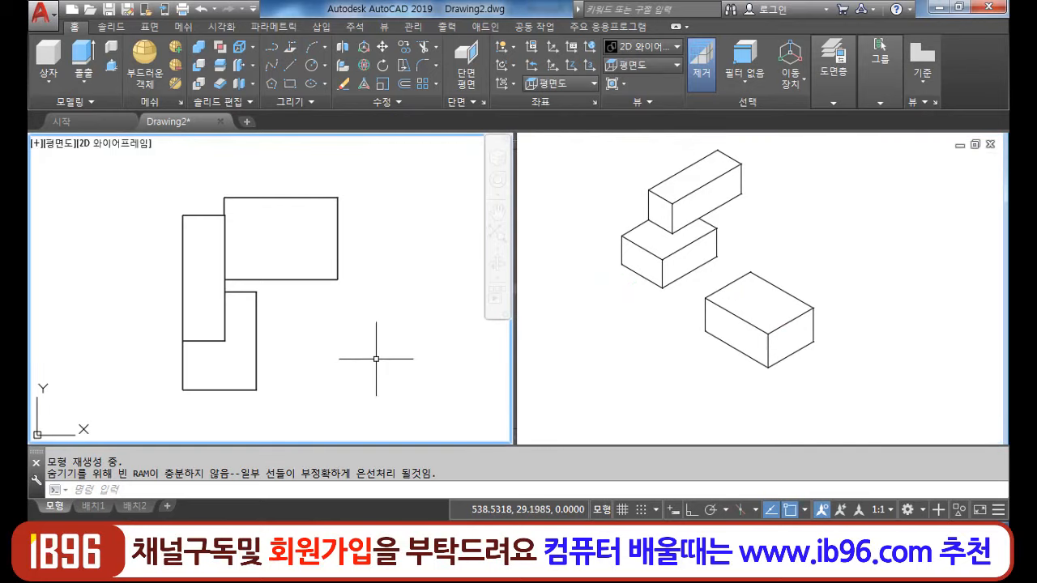
{"action": "left_click", "coordinate": [544, 317]}
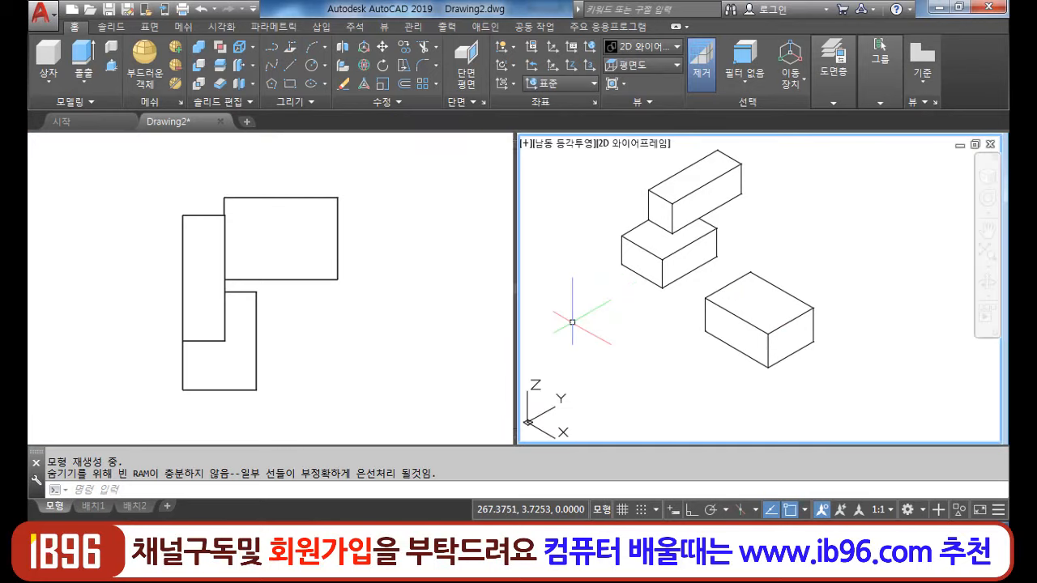
{"action": "type", "text": "vpotp"}
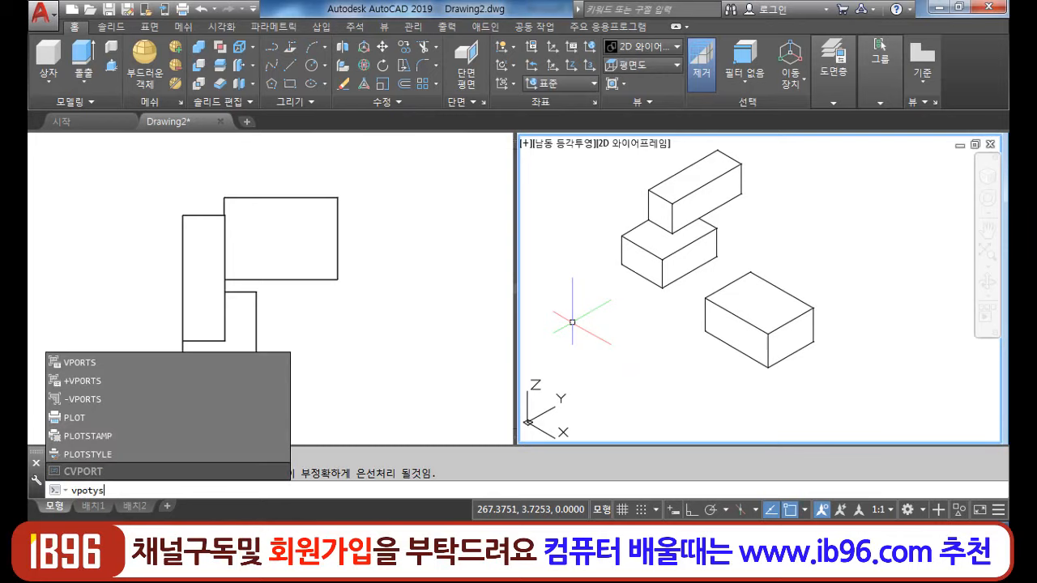
{"action": "key", "text": "BackSpace"}
{"action": "type", "text": "rts"}
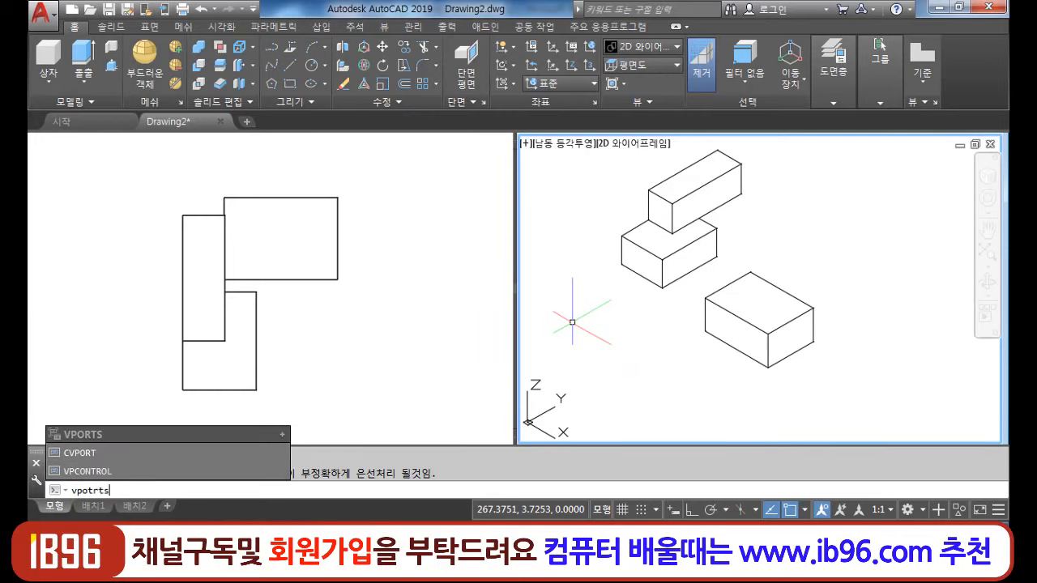
{"action": "key", "text": "Return"}
{"action": "key", "text": "Escape"}
- Use VPORTS to arrange the model space as two horizontal viewports, both with the current view and 2D Wireframe style
{"action": "type", "text": "vport"}
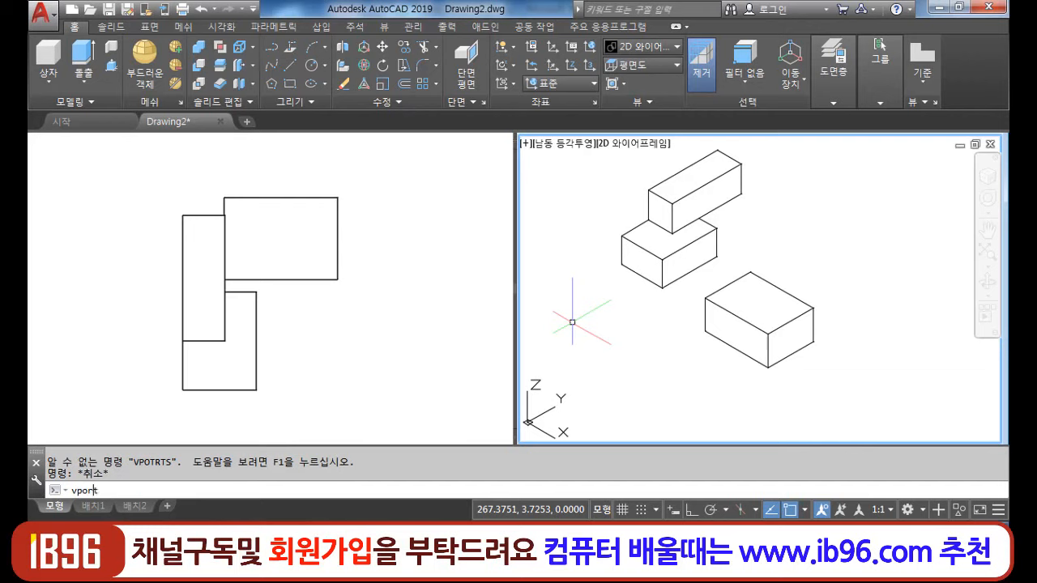
{"action": "type", "text": "s"}
{"action": "key", "text": "Return"}
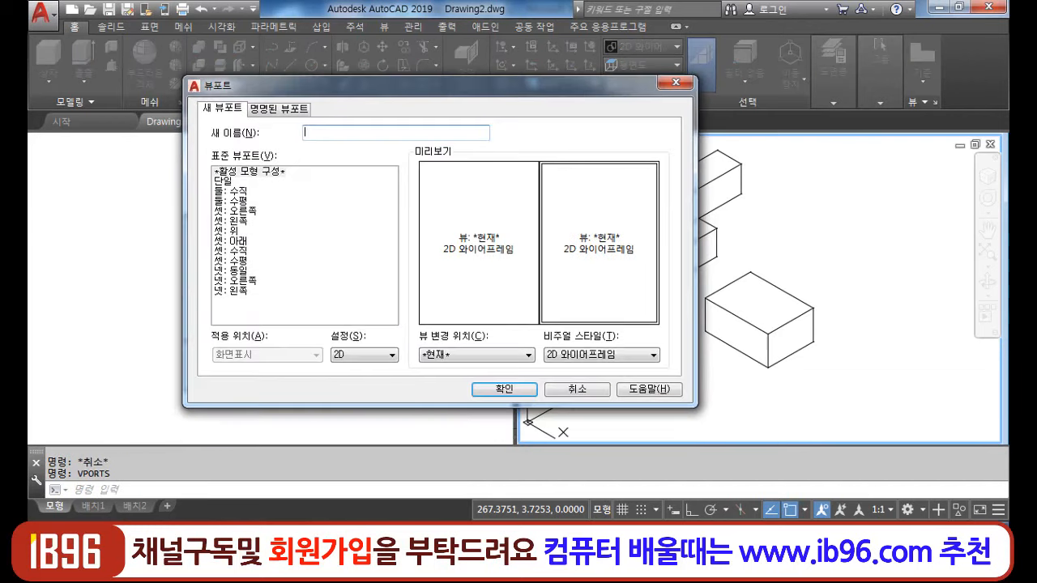
{"action": "left_click", "coordinate": [230, 201]}
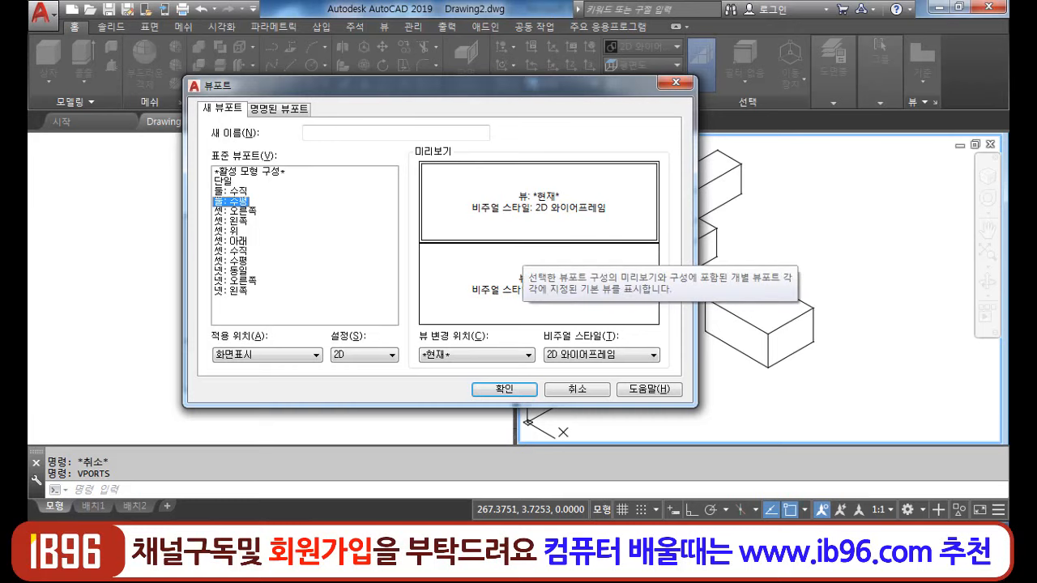
{"action": "left_click", "coordinate": [504, 388]}
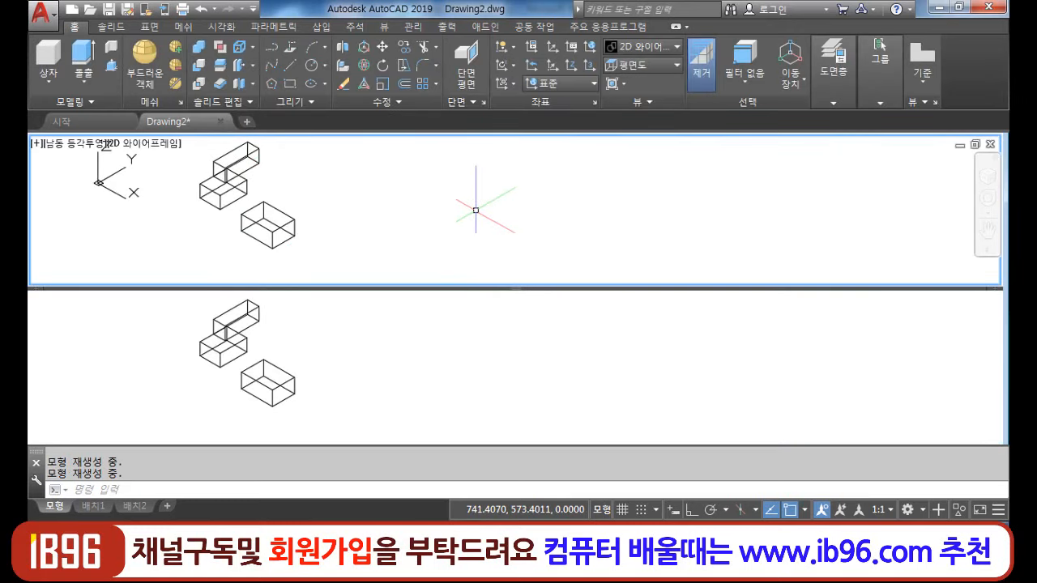
- Change the VPORTS configuration to Three: Right, keeping the current view in every viewport
{"action": "key", "text": "Return"}
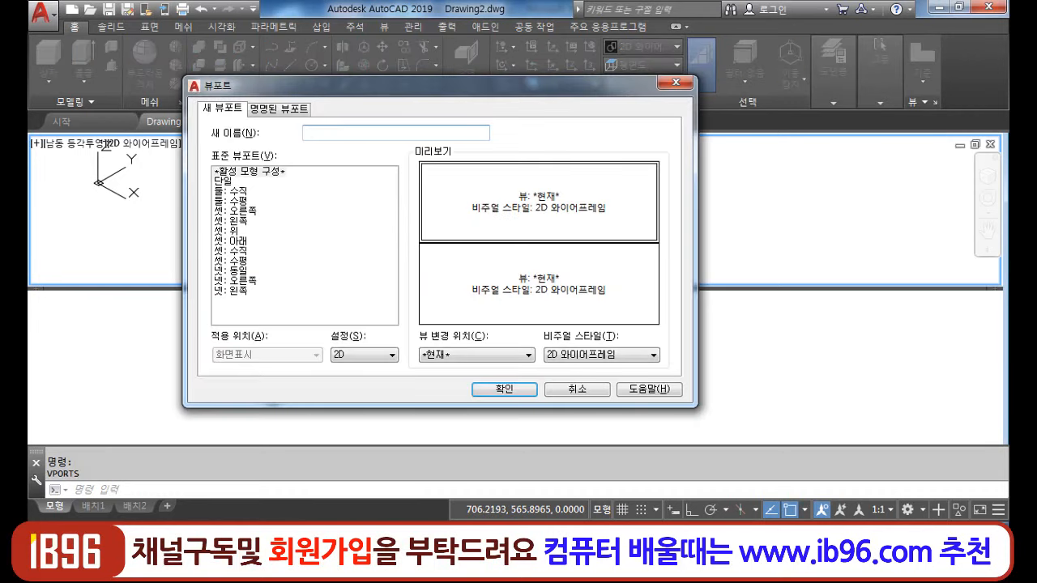
{"action": "left_click", "coordinate": [235, 211]}
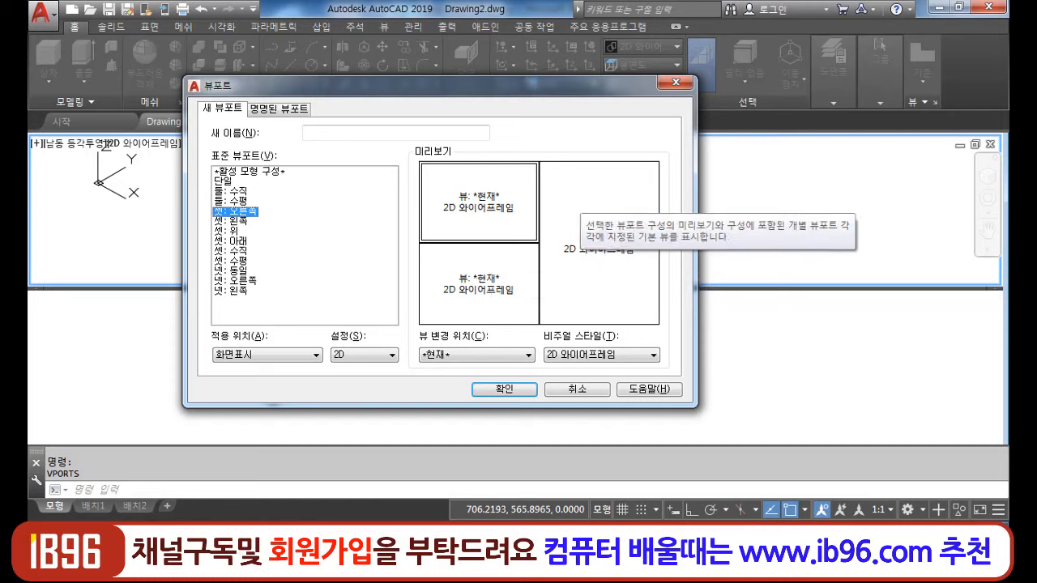
{"action": "key", "text": "Return"}
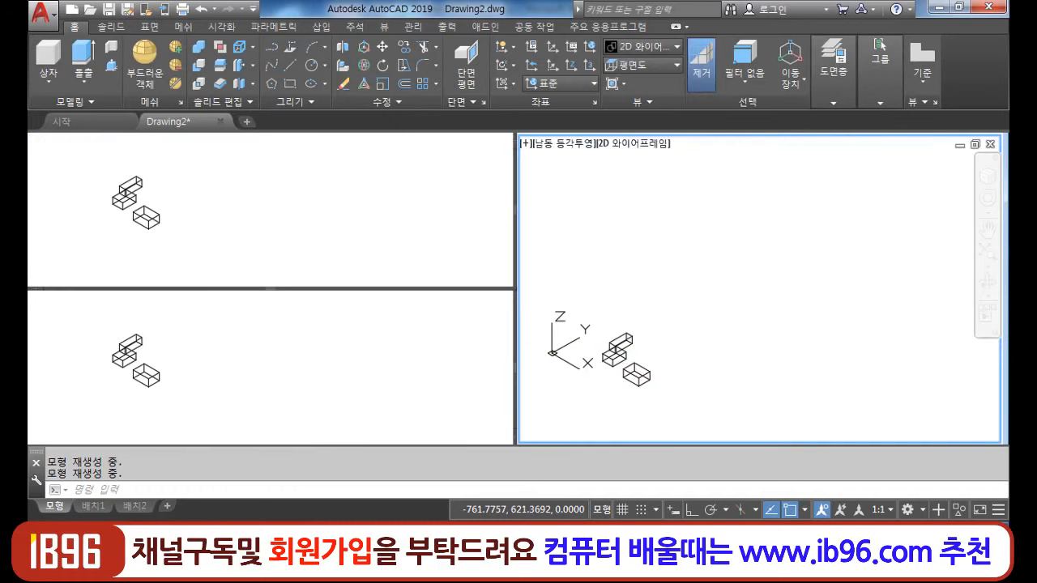
- Set the upper-left viewport to the top view and the lower-left viewport to the front view
{"action": "left_click", "coordinate": [347, 210]}
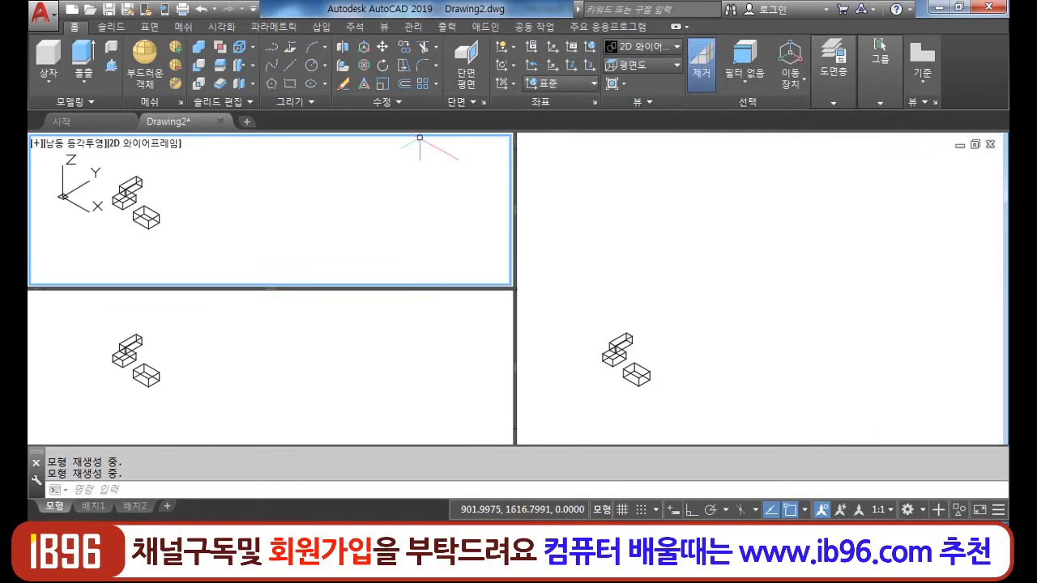
{"action": "left_click", "coordinate": [642, 65]}
{"action": "left_click", "coordinate": [638, 82]}
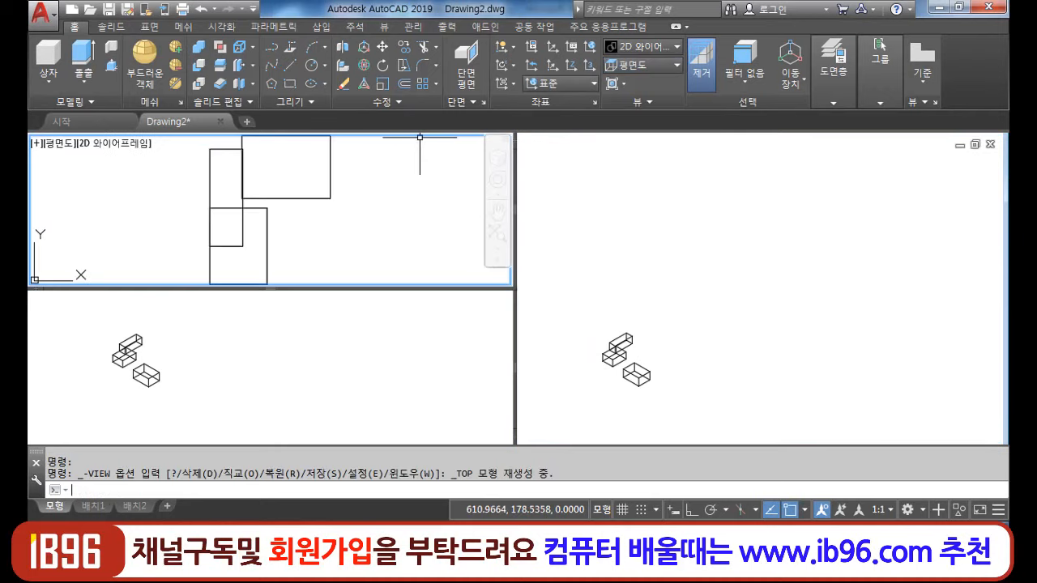
{"action": "left_click", "coordinate": [411, 324]}
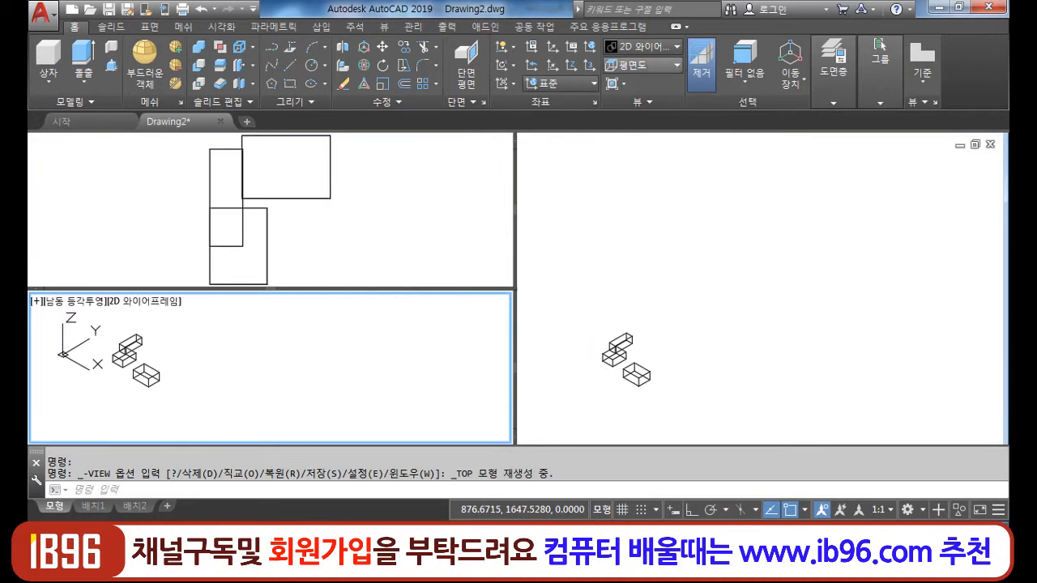
{"action": "left_click", "coordinate": [642, 65]}
{"action": "left_click", "coordinate": [638, 143]}
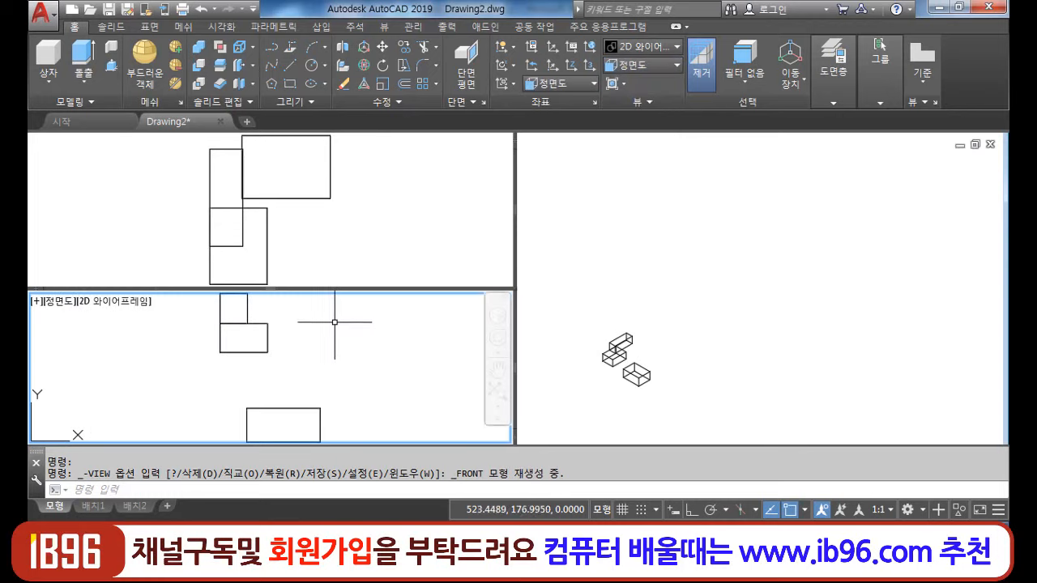
- Activate the top, front and isometric viewports in turn, fitting the boxes in the top view and enlarging them in the isometric view
{"action": "left_click", "coordinate": [324, 235]}
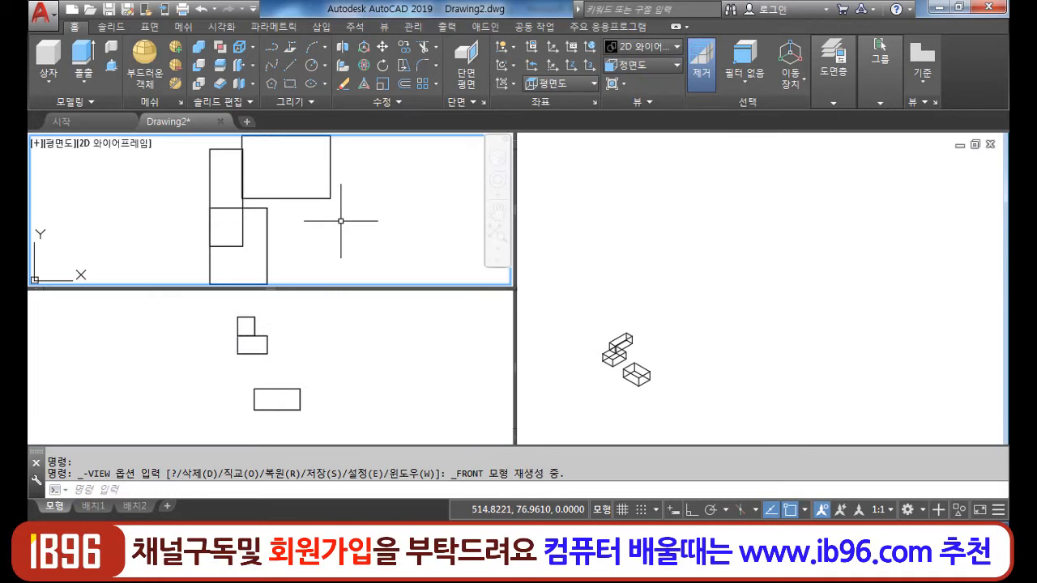
{"action": "scroll", "coordinate": [343, 222], "scroll_direction": "down", "scroll_amount": 3}
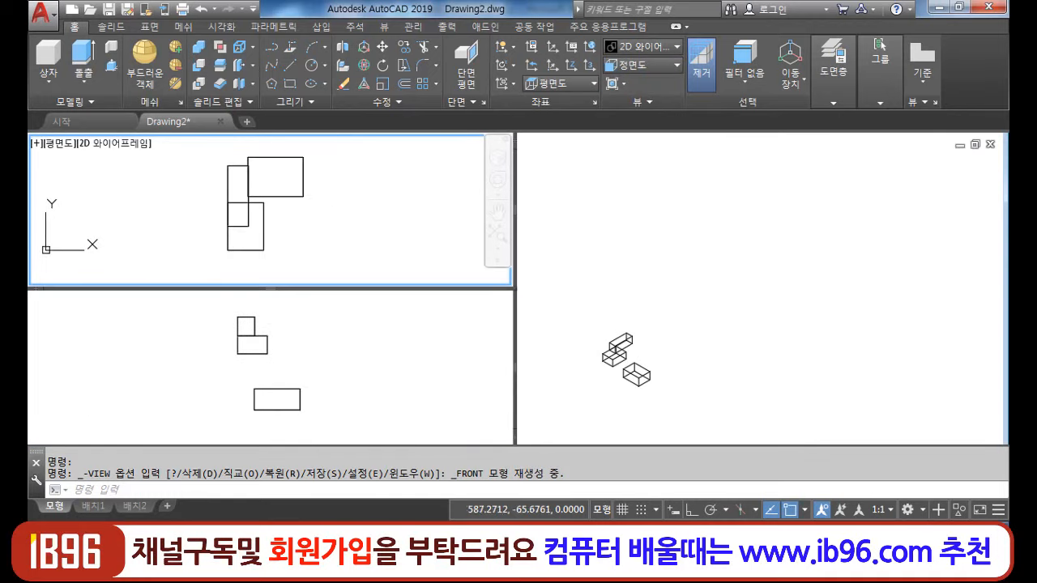
{"action": "left_click", "coordinate": [319, 364]}
{"action": "left_click", "coordinate": [716, 324]}
{"action": "scroll", "coordinate": [642, 362], "scroll_direction": "up", "scroll_amount": 4}
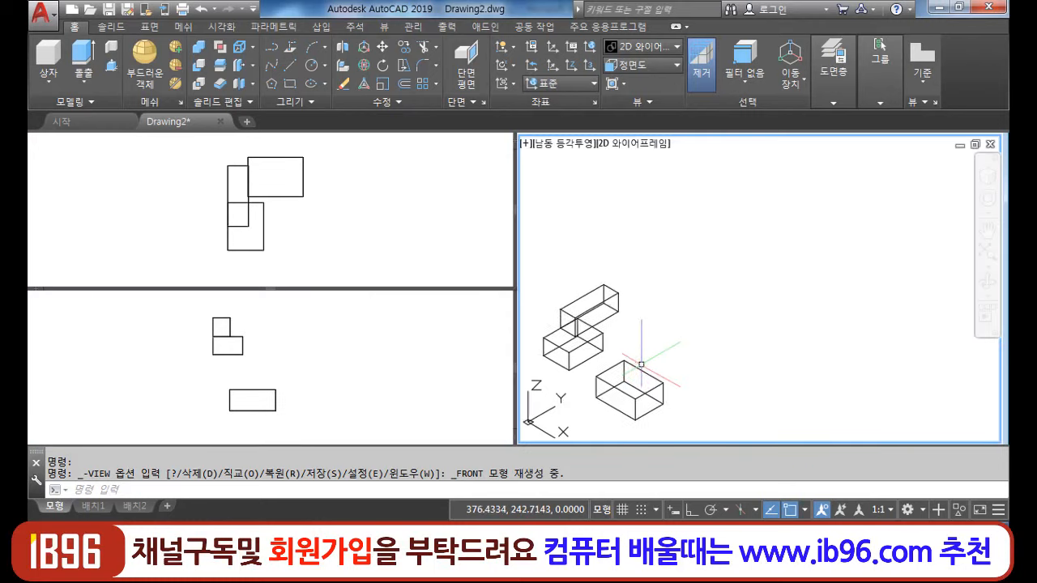
{"action": "middle_click_drag", "start_coordinate": [655, 376], "coordinate": [754, 316]}
{"action": "scroll", "coordinate": [729, 293], "scroll_direction": "up", "scroll_amount": 2}
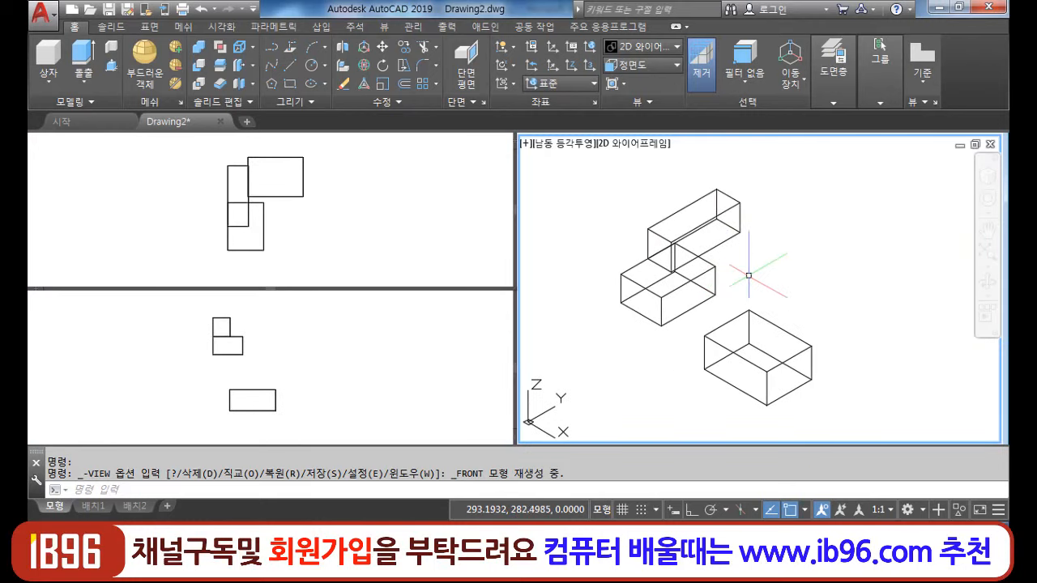
{"action": "left_click", "coordinate": [446, 214]}
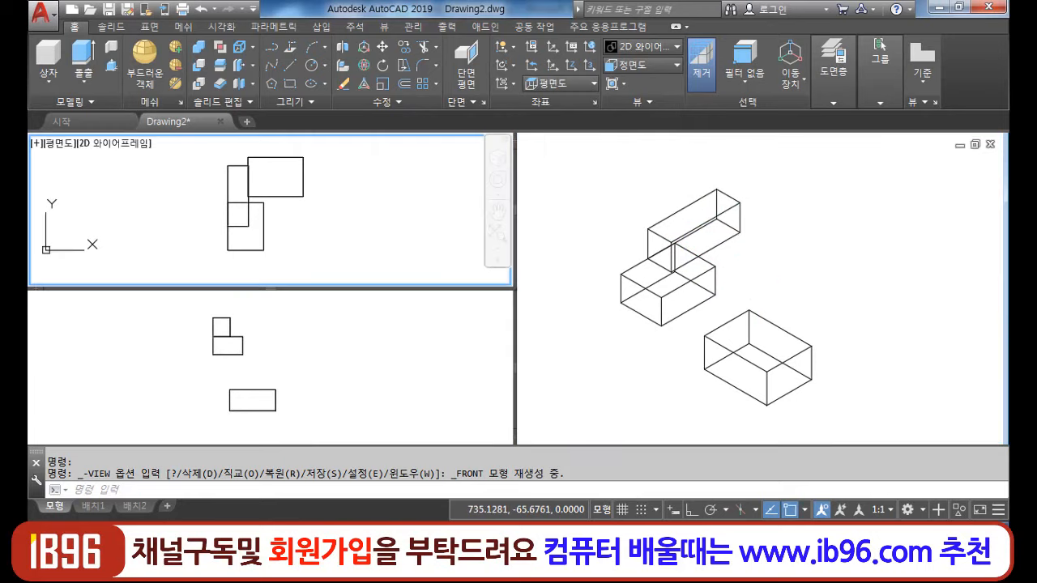
{"action": "left_click", "coordinate": [420, 324]}
{"action": "left_click", "coordinate": [634, 324]}
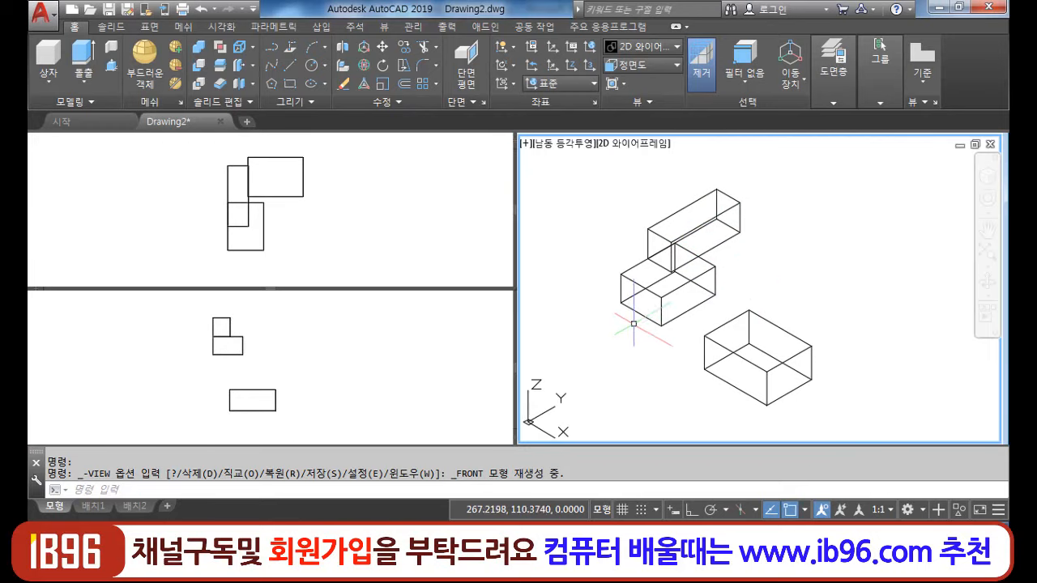
- Start VPORTS and preview the standard configurations from Three: Right through Four: Right
{"action": "type", "text": "vpor"}
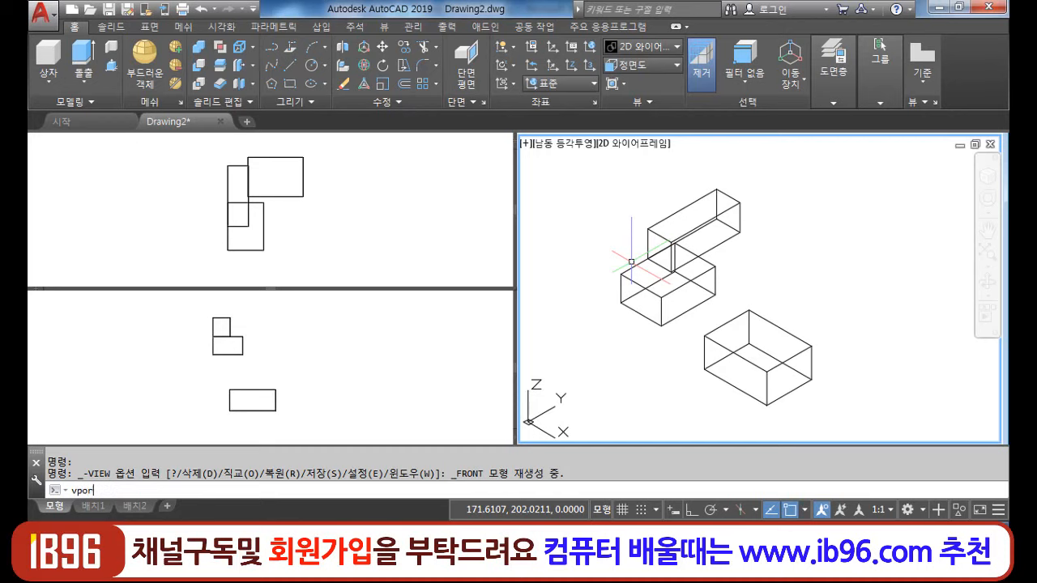
{"action": "type", "text": "ts"}
{"action": "key", "text": "Return"}
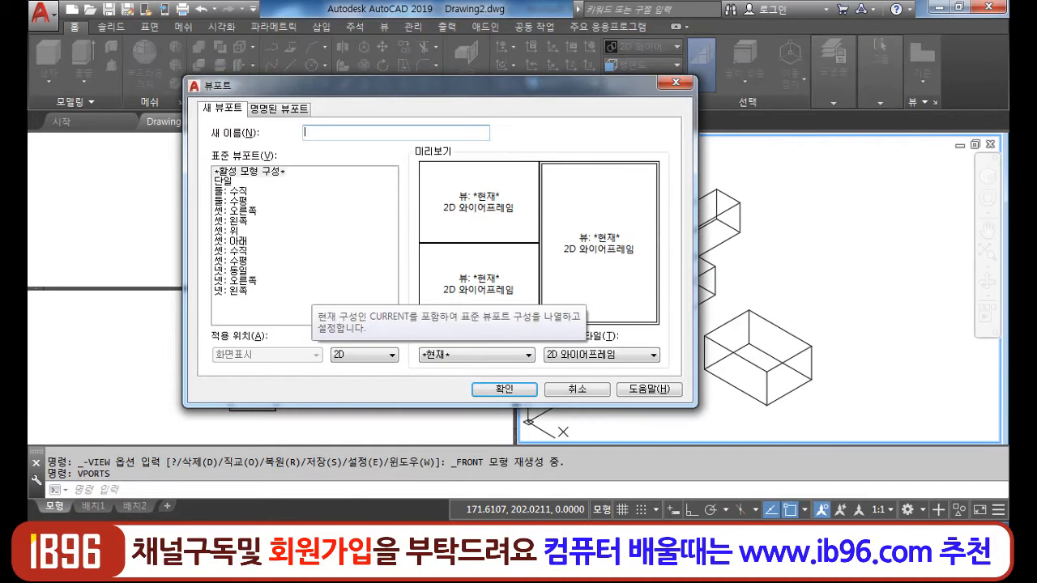
{"action": "left_click", "coordinate": [231, 210]}
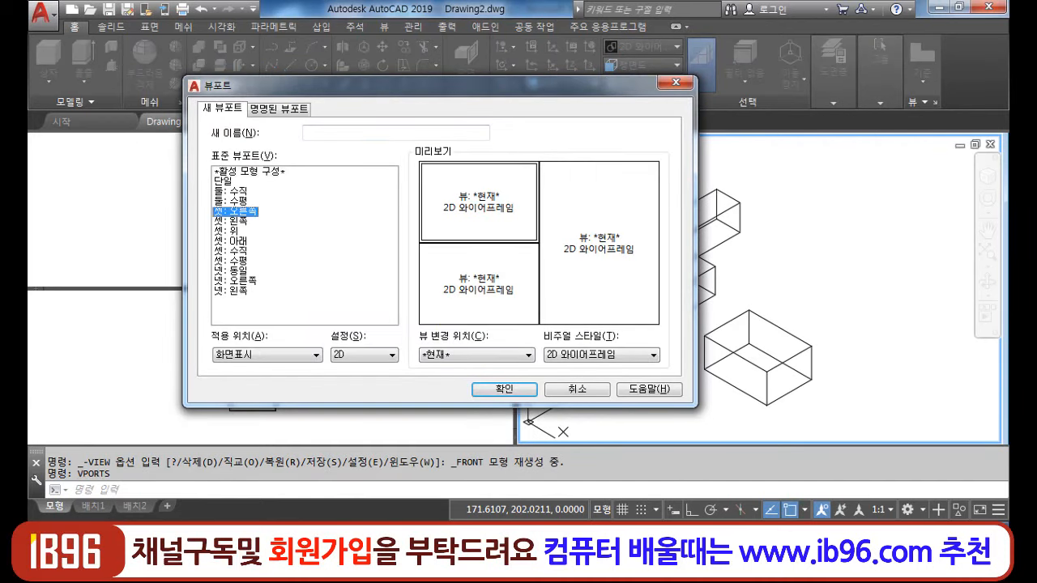
{"action": "left_click", "coordinate": [231, 220]}
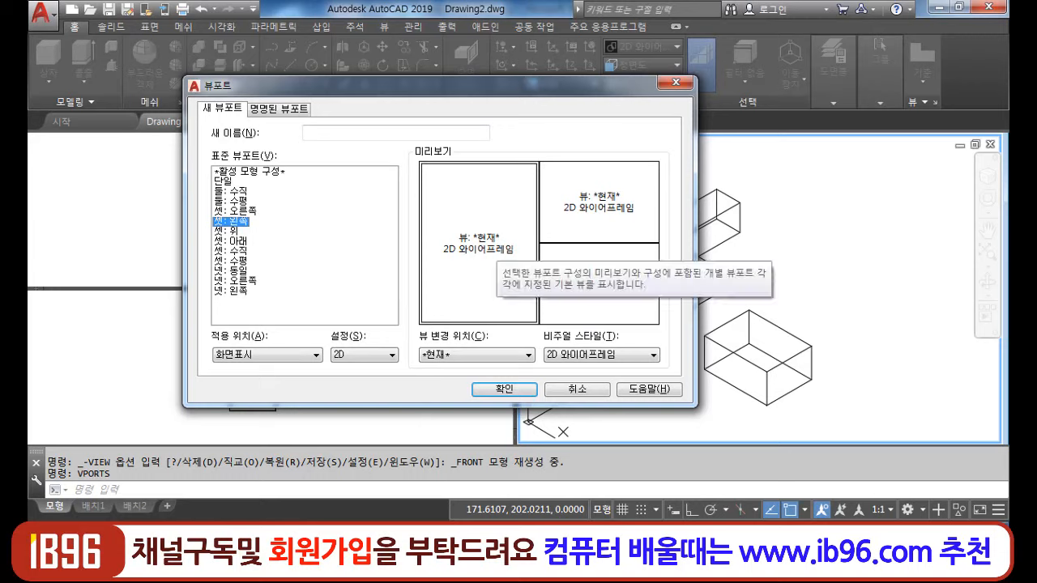
{"action": "left_click", "coordinate": [226, 230]}
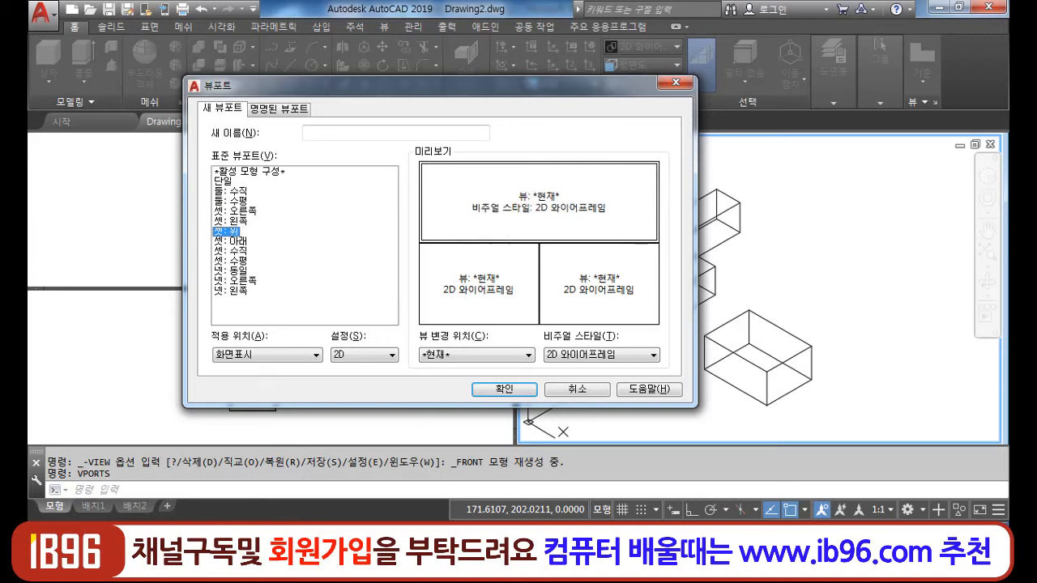
{"action": "left_click", "coordinate": [231, 242]}
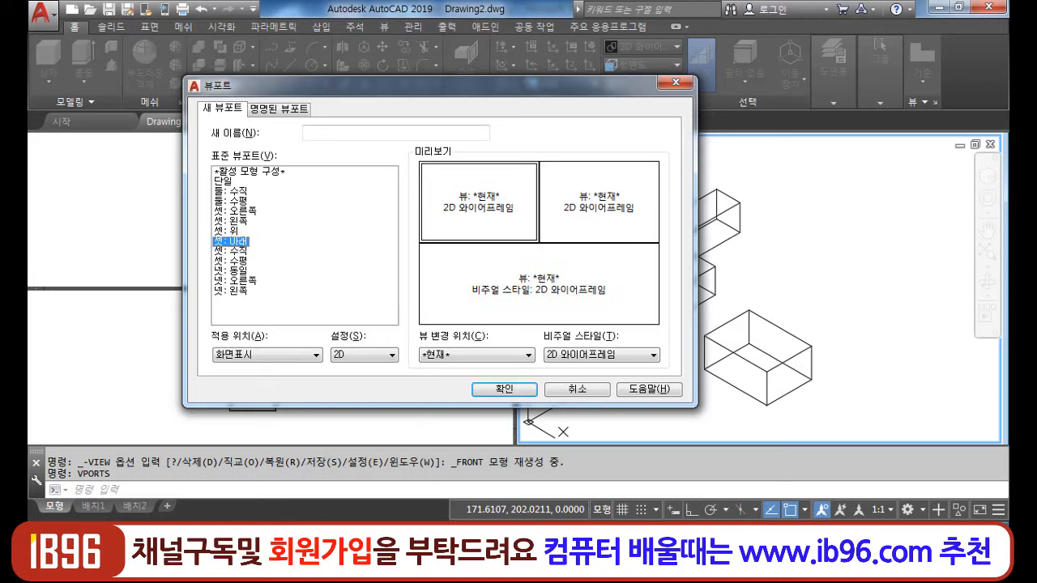
{"action": "left_click", "coordinate": [230, 252]}
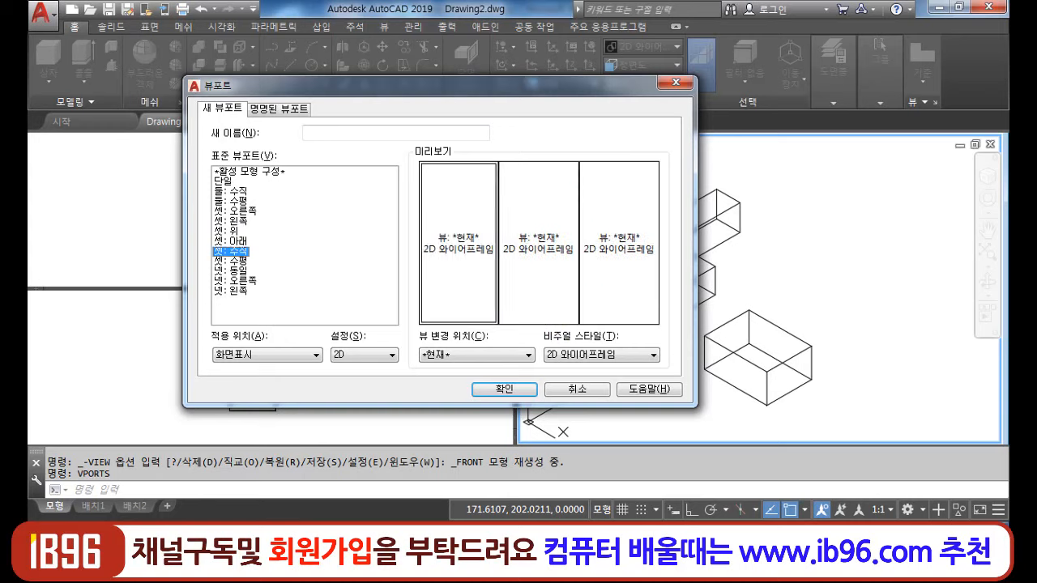
{"action": "left_click", "coordinate": [231, 261]}
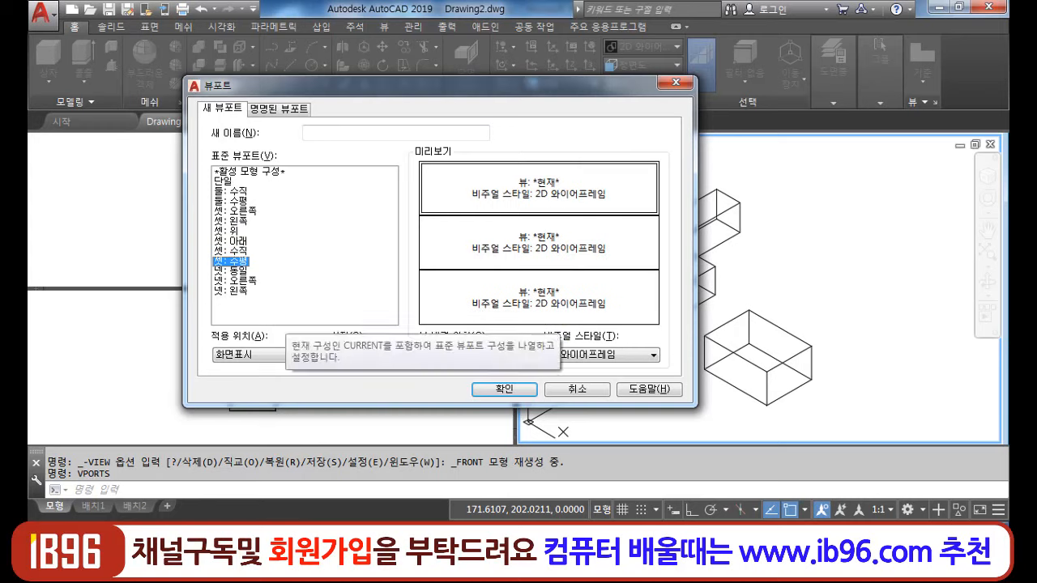
{"action": "left_click", "coordinate": [231, 270]}
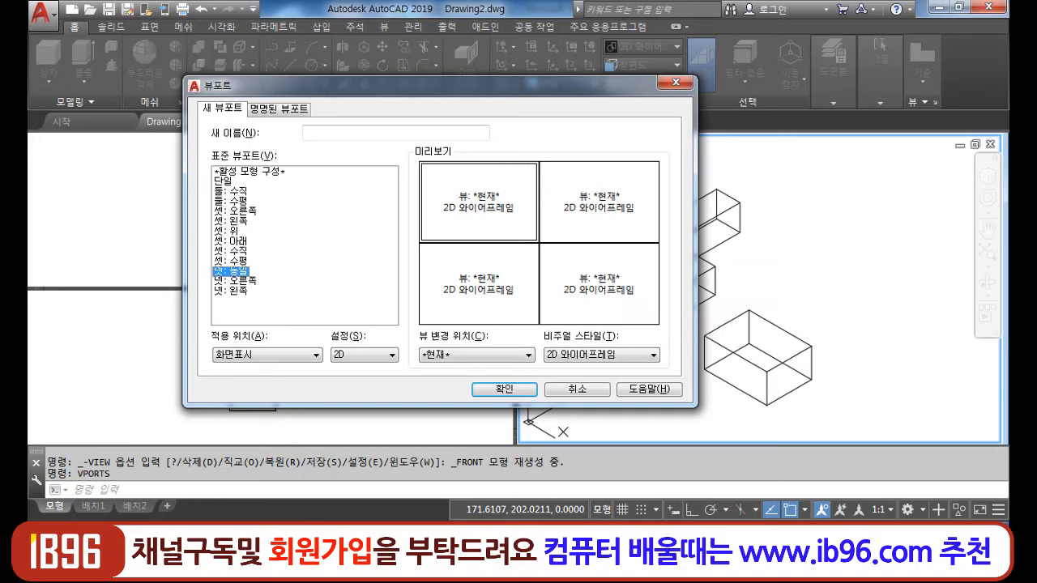
{"action": "left_click", "coordinate": [236, 281]}
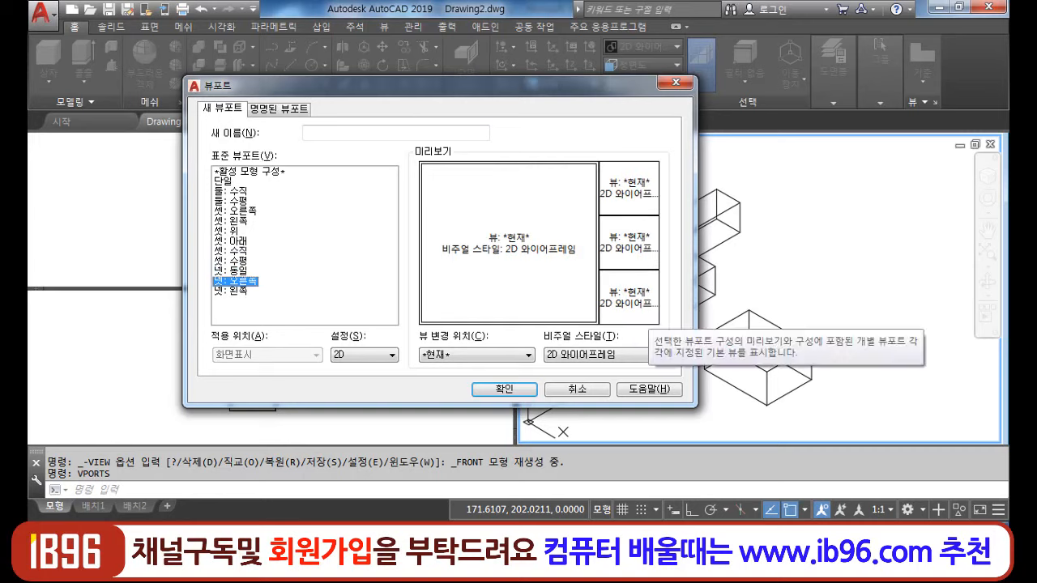
- Choose the Four: Left viewport configuration and change its setup to 3D
{"action": "left_click", "coordinate": [230, 291]}
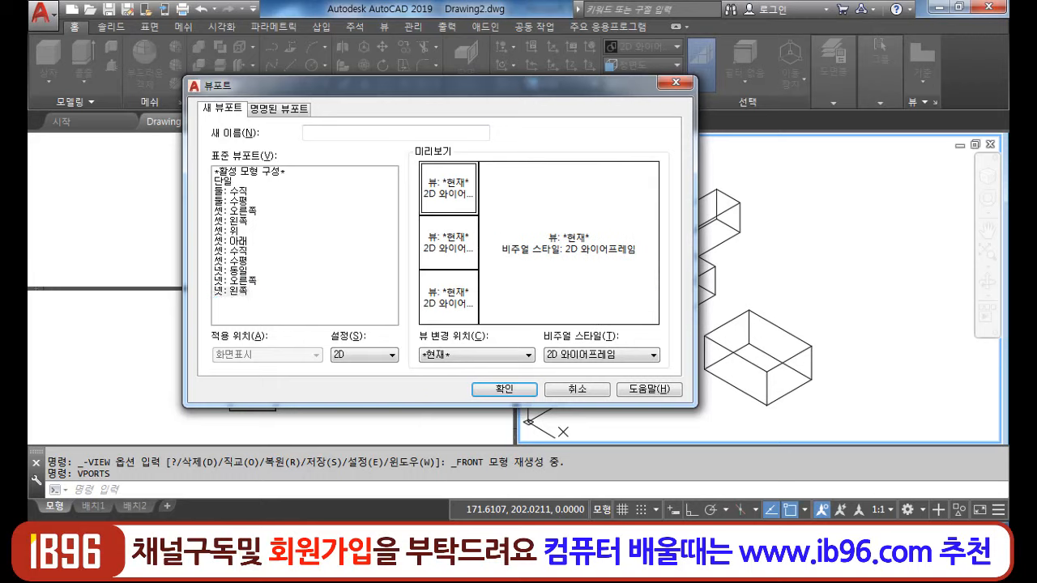
{"action": "left_click", "coordinate": [365, 355]}
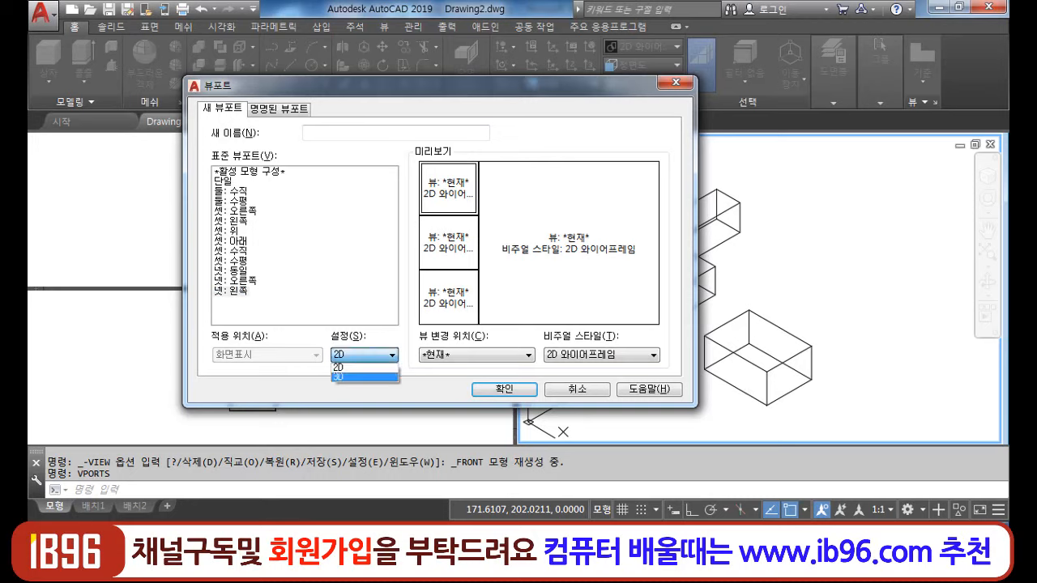
{"action": "left_click", "coordinate": [357, 375]}
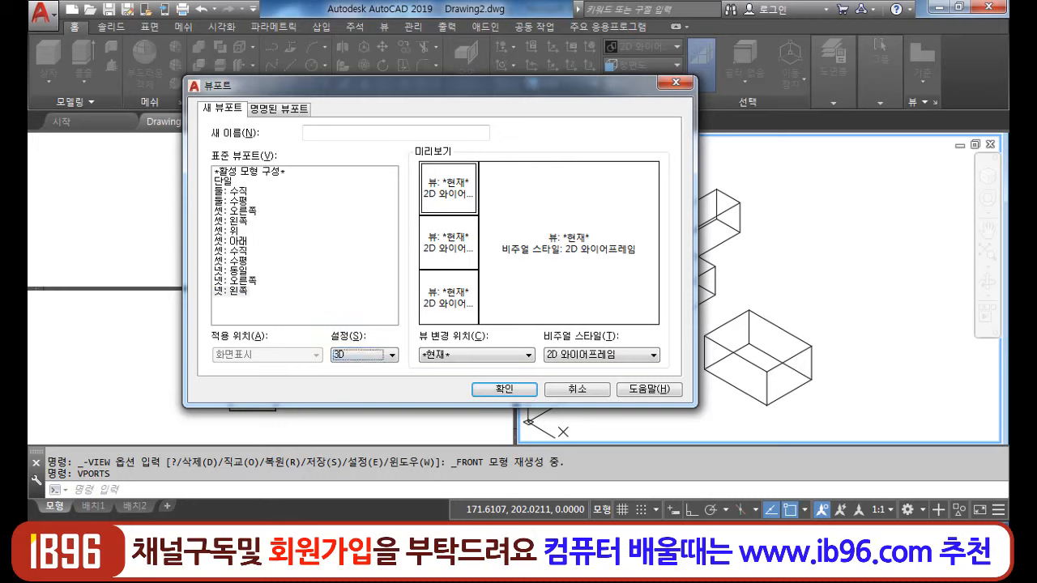
- Assign the Top view to the upper small viewport and the Front view to the middle one in the configuration preview
{"action": "left_click", "coordinate": [470, 355]}
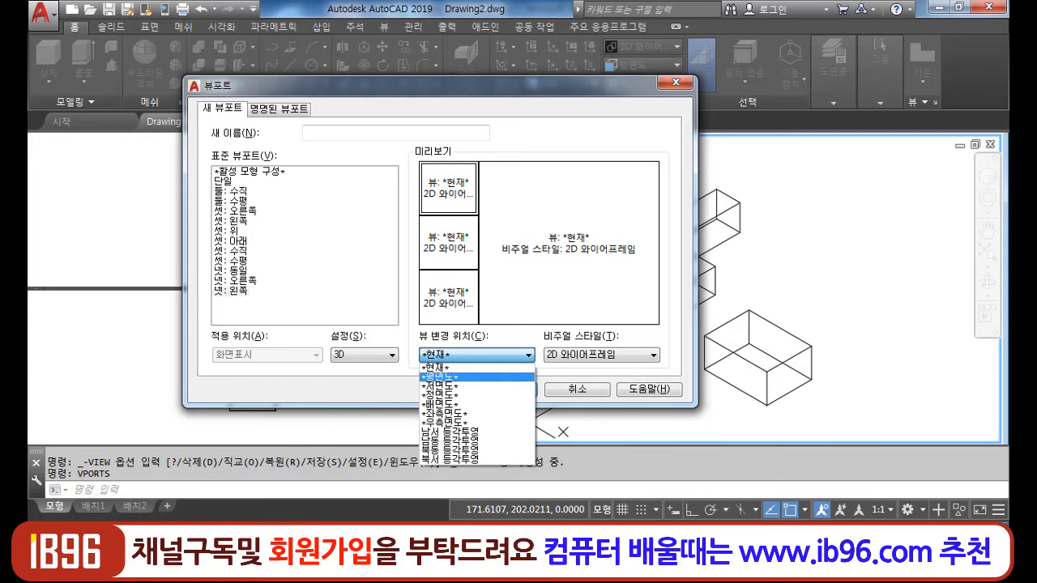
{"action": "left_click", "coordinate": [437, 376]}
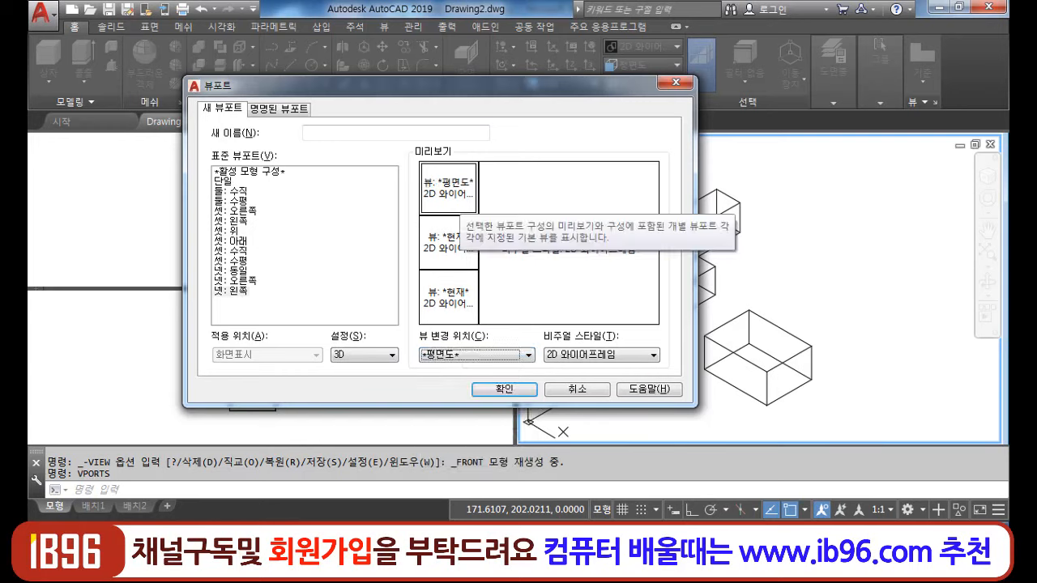
{"action": "left_click", "coordinate": [448, 242]}
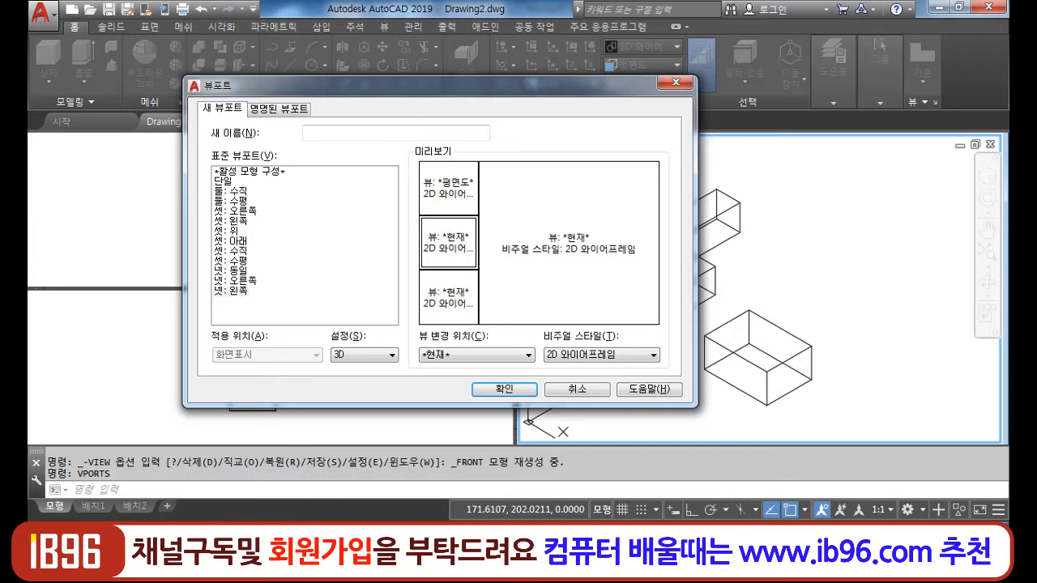
{"action": "left_click", "coordinate": [476, 355]}
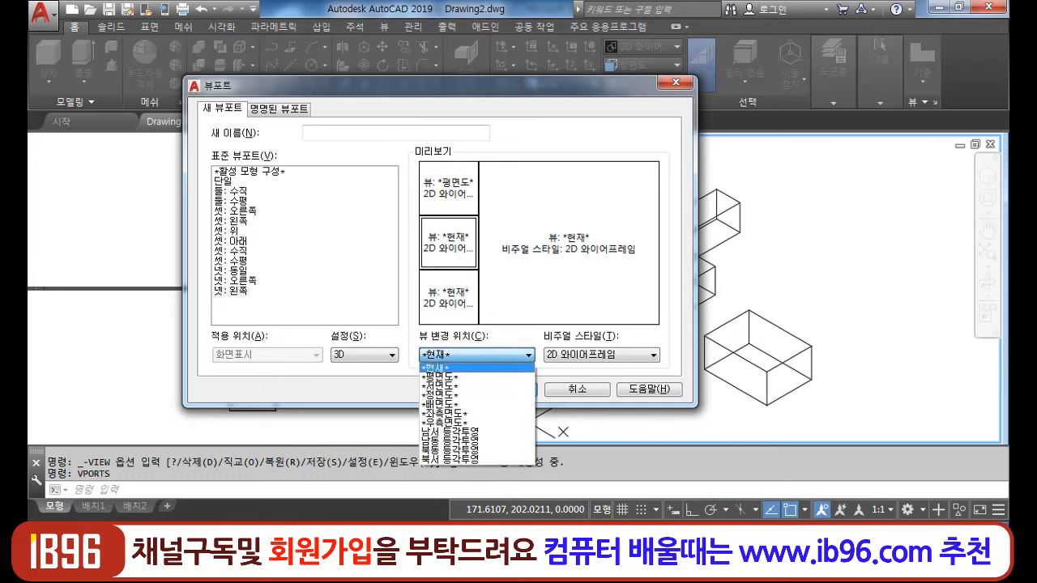
{"action": "left_click", "coordinate": [438, 395]}
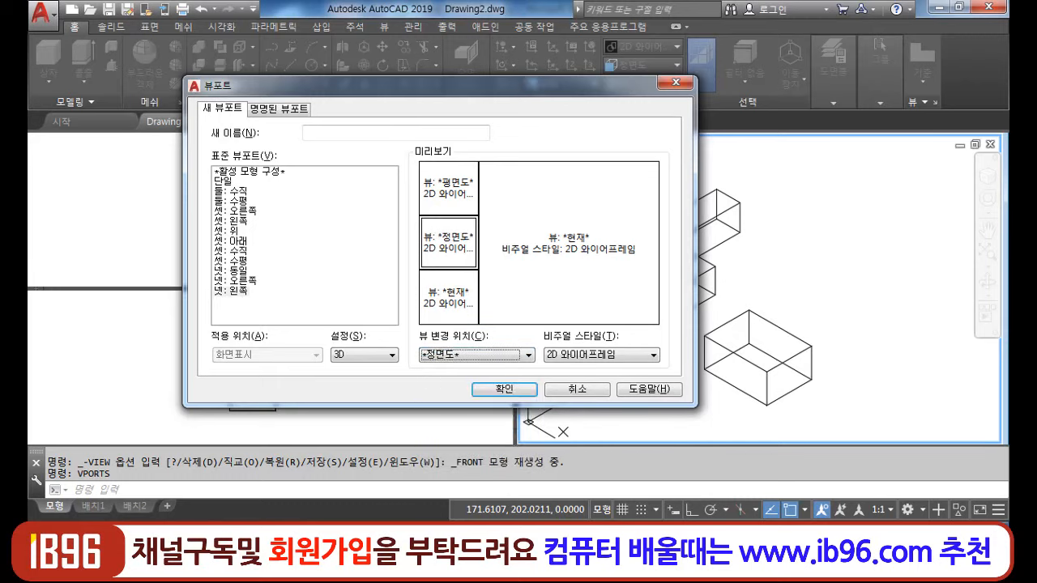
- Assign the Right view to the lowest small viewport in the configuration preview
{"action": "left_click", "coordinate": [448, 296]}
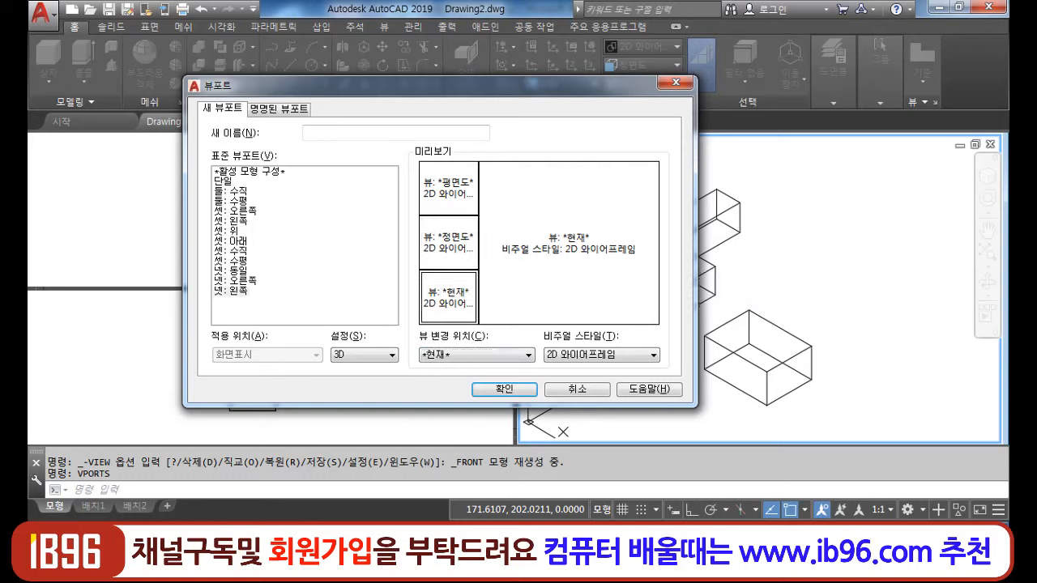
{"action": "left_click", "coordinate": [527, 355]}
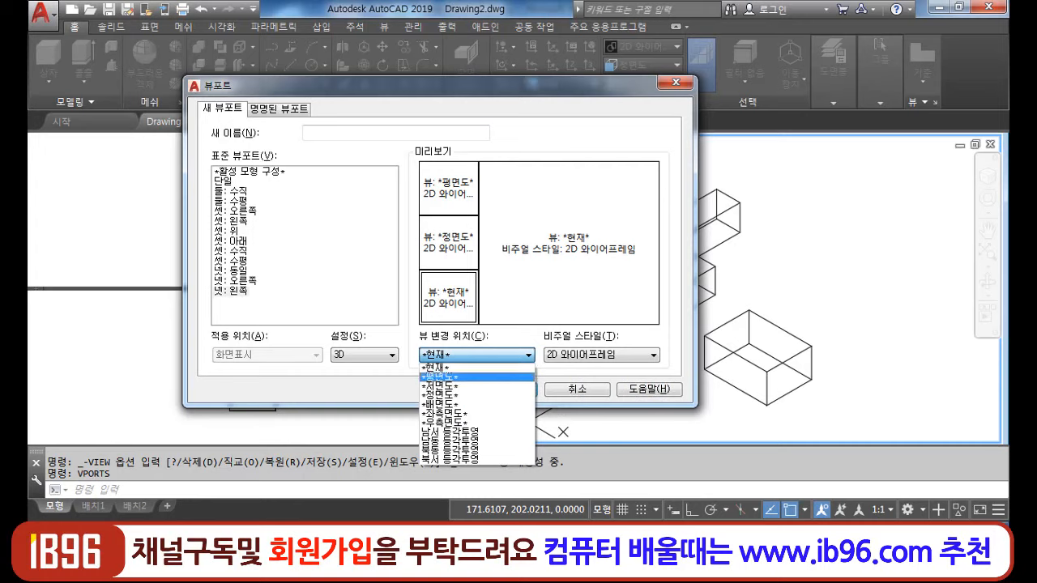
{"action": "left_click", "coordinate": [476, 451]}
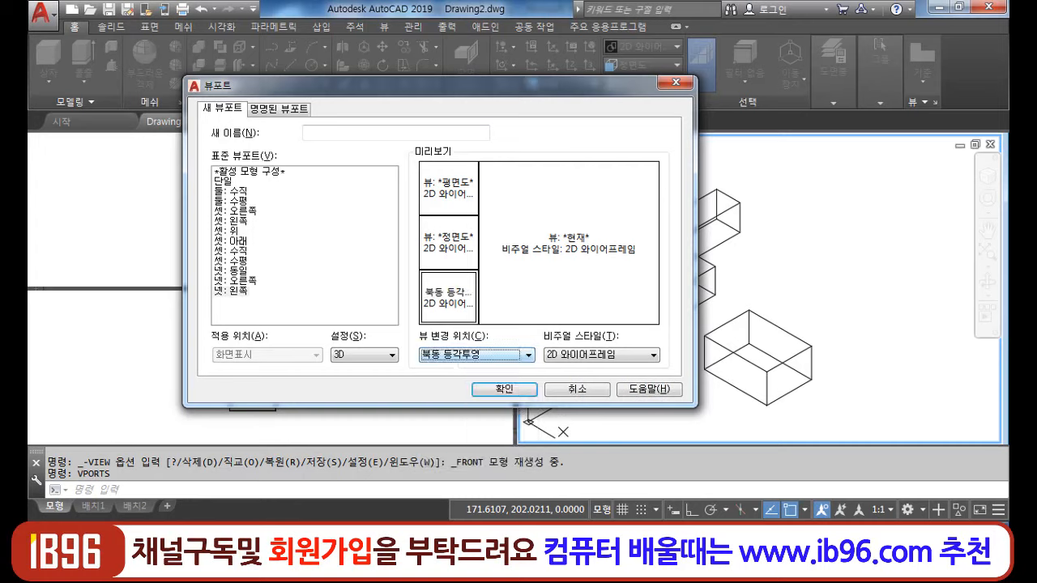
{"action": "left_click", "coordinate": [476, 354]}
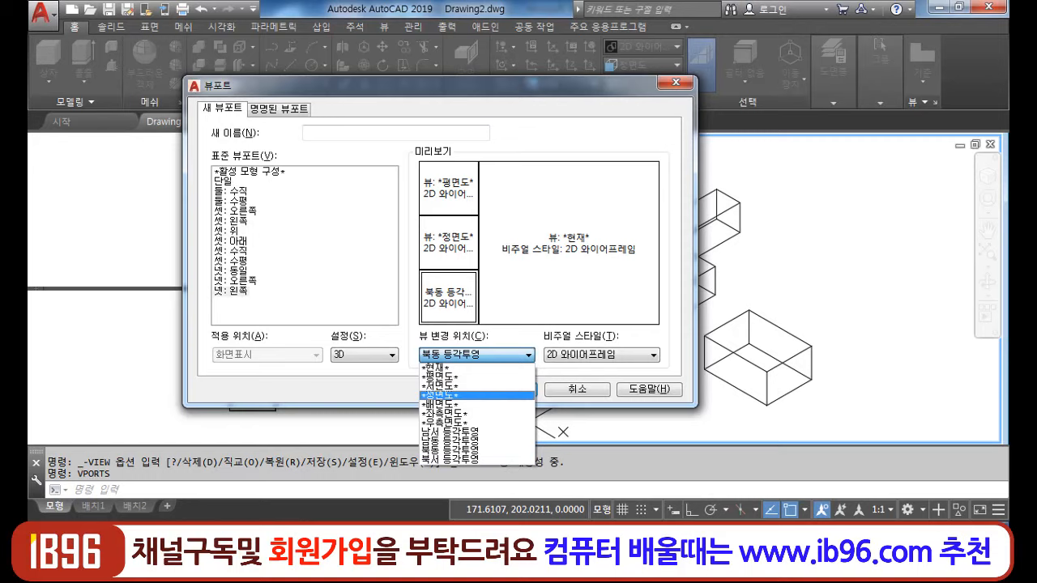
{"action": "key", "text": "Down"}
{"action": "key", "text": "Down"}
{"action": "key", "text": "Down"}
{"action": "key", "text": "Return"}
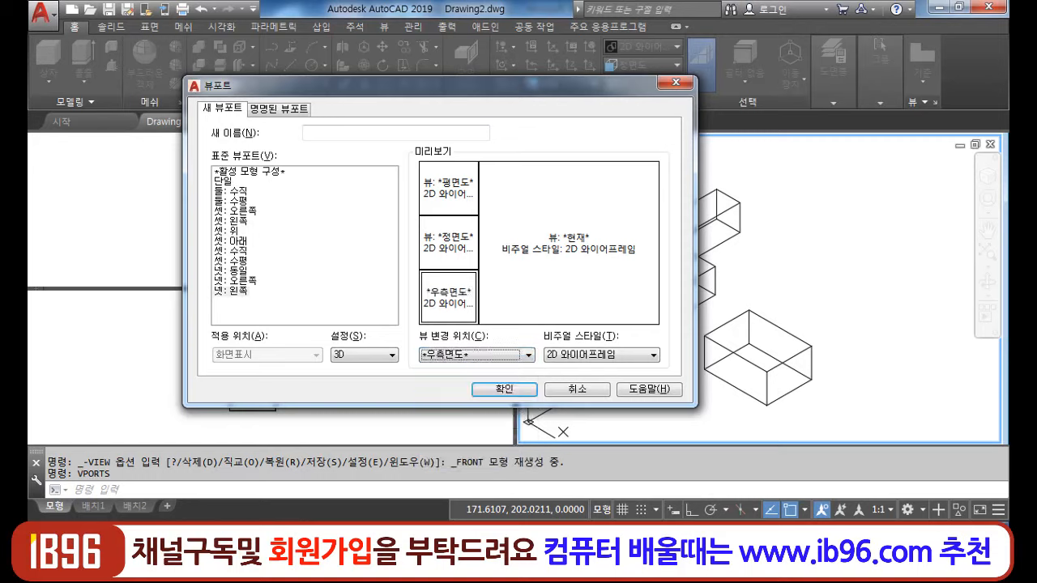
- Assign the Southeast Isometric view with 2D Wireframe style to the large viewport and apply the four-viewport configuration
{"action": "left_click", "coordinate": [569, 260]}
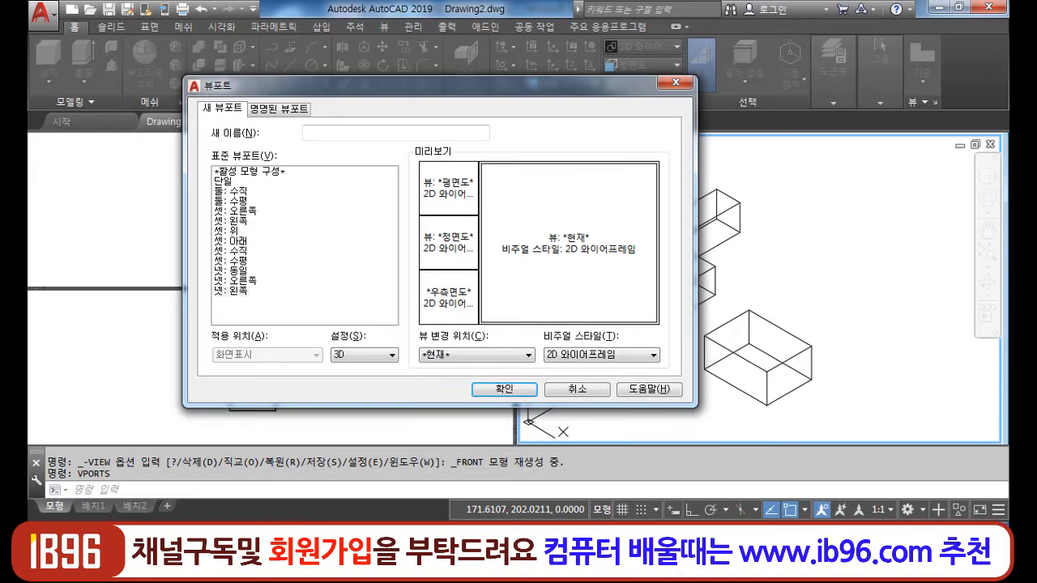
{"action": "left_click", "coordinate": [477, 354]}
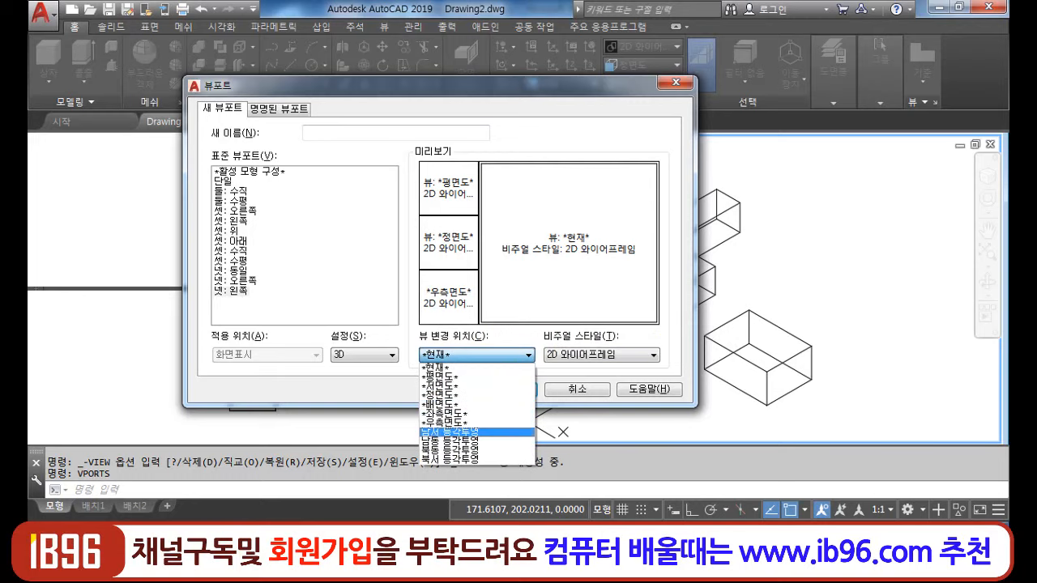
{"action": "key", "text": "Return"}
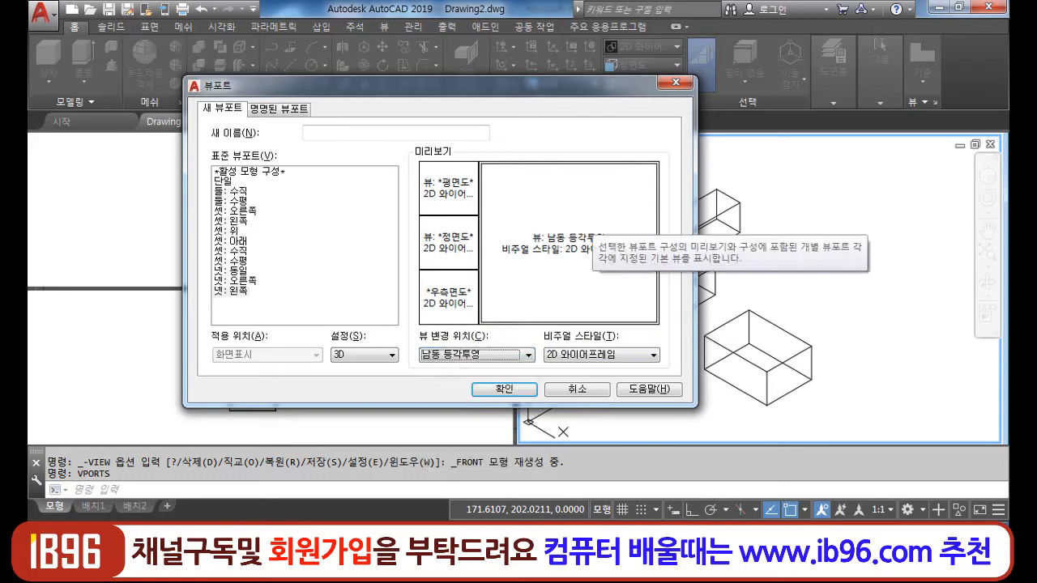
{"action": "left_click", "coordinate": [603, 355]}
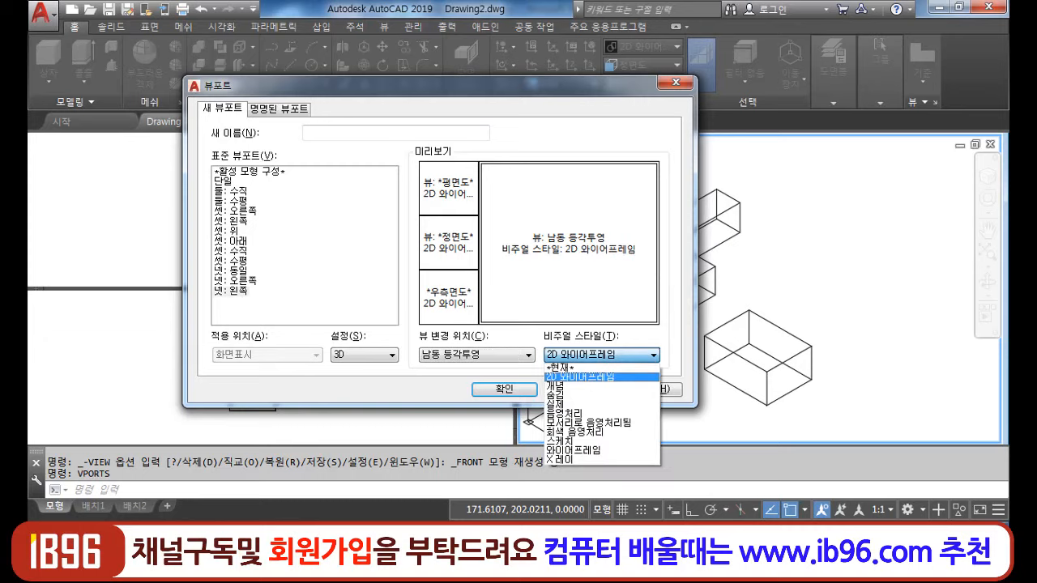
{"action": "left_click", "coordinate": [602, 378]}
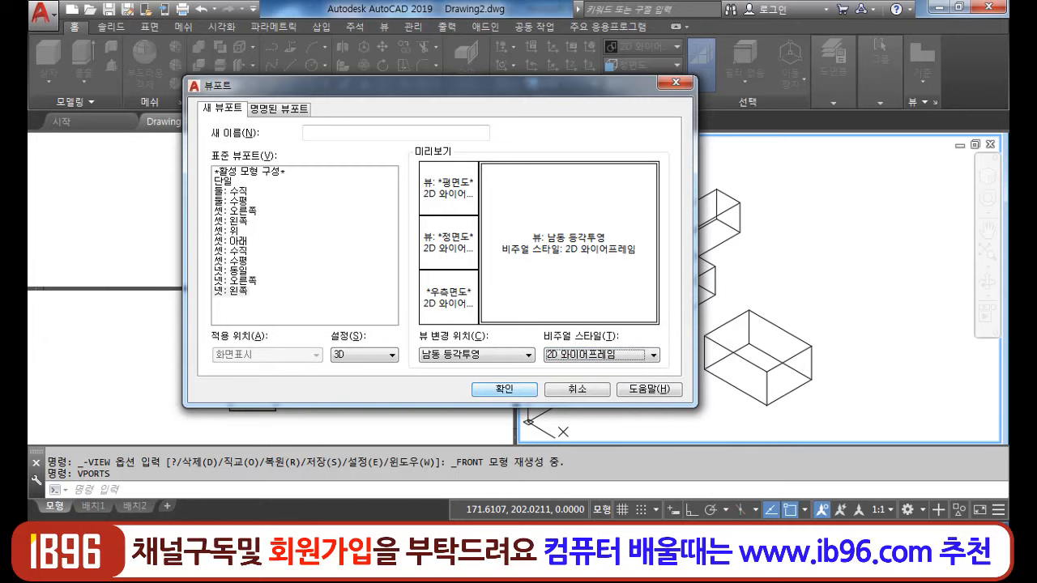
{"action": "key", "text": "Return"}
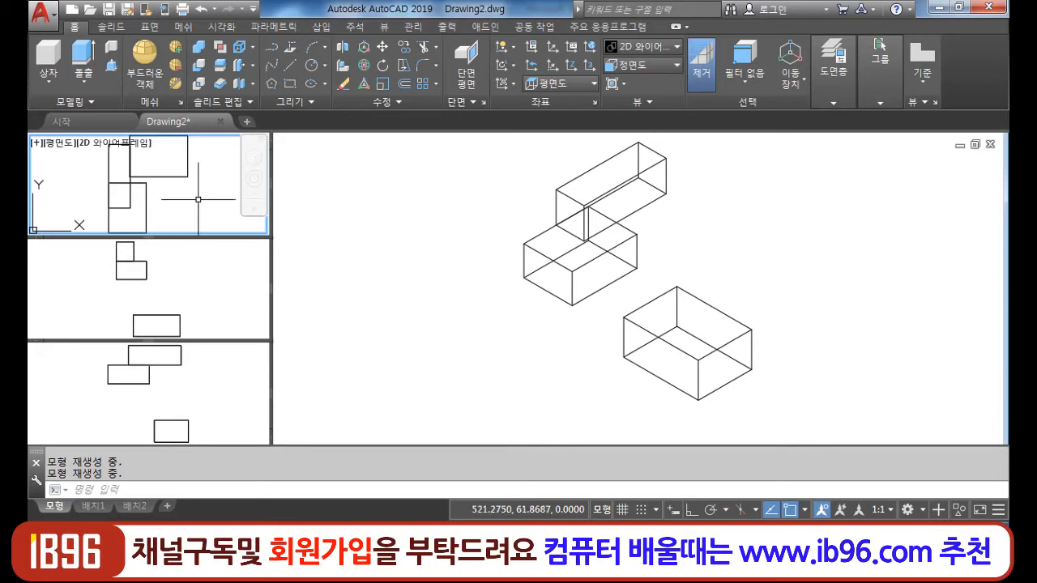
- Activate the Front and Right viewports in turn, ending with the large Southeast Isometric viewport as the current one
{"action": "left_click", "coordinate": [179, 285]}
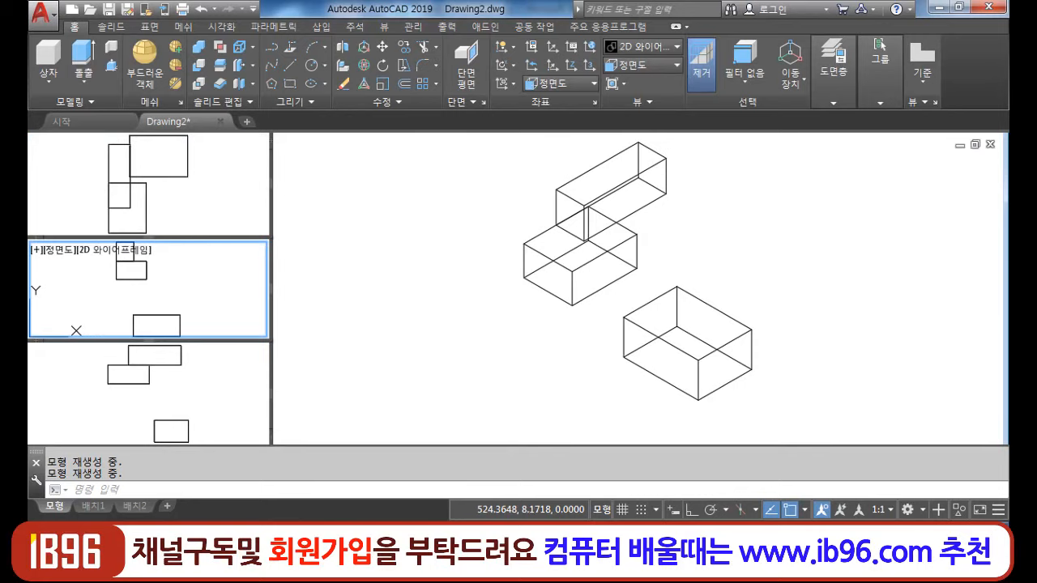
{"action": "left_click", "coordinate": [217, 405]}
{"action": "left_click", "coordinate": [456, 326]}
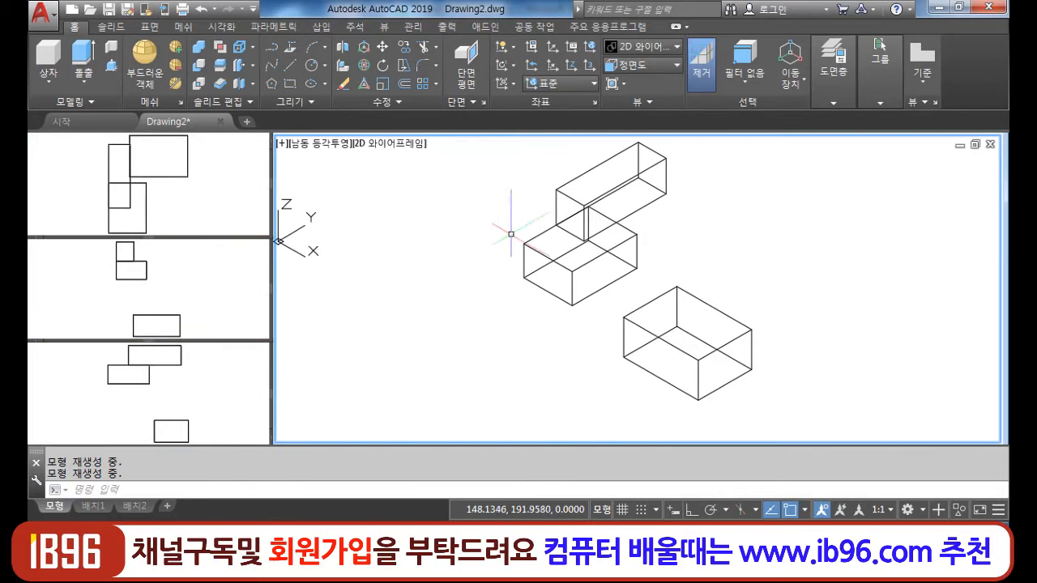
{"action": "middle_click_drag", "start_coordinate": [489, 211], "coordinate": [431, 257]}
{"action": "middle_click_drag", "start_coordinate": [467, 290], "coordinate": [481, 263]}
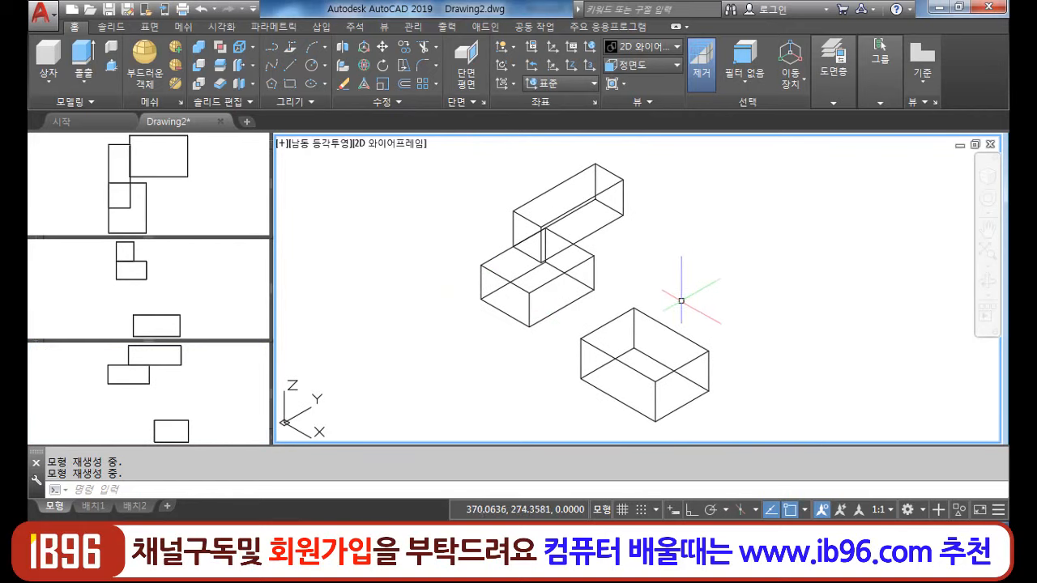
- Move the separate larger box straight up along the Z axis in the isometric viewport with Ortho mode on
{"action": "type", "text": "m"}
{"action": "key", "text": "space"}
{"action": "left_click", "coordinate": [706, 314]}
{"action": "left_click", "coordinate": [654, 347]}
{"action": "key", "text": "space"}
{"action": "left_click", "coordinate": [795, 377]}
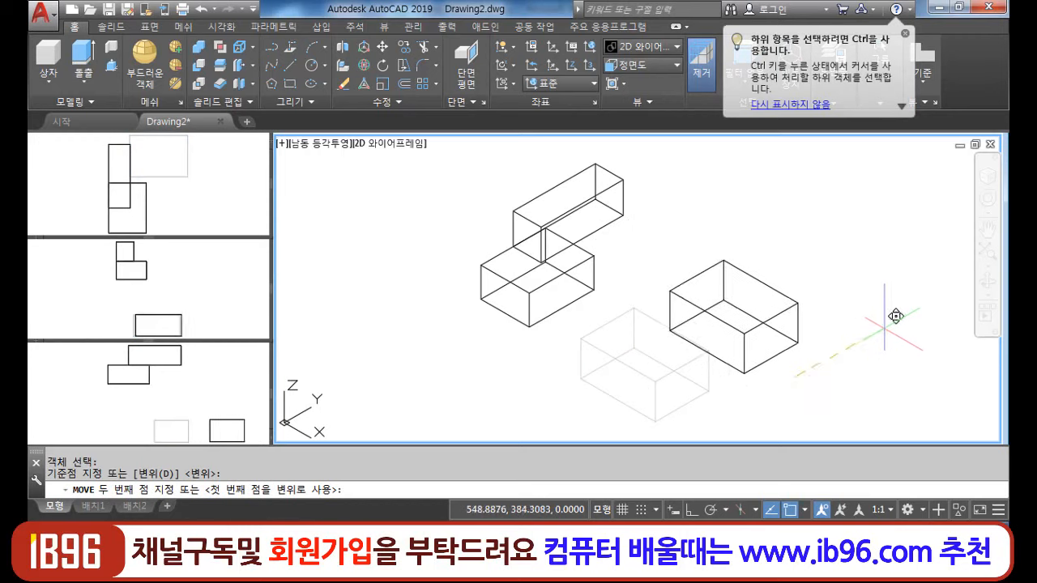
{"action": "key", "text": "F8"}
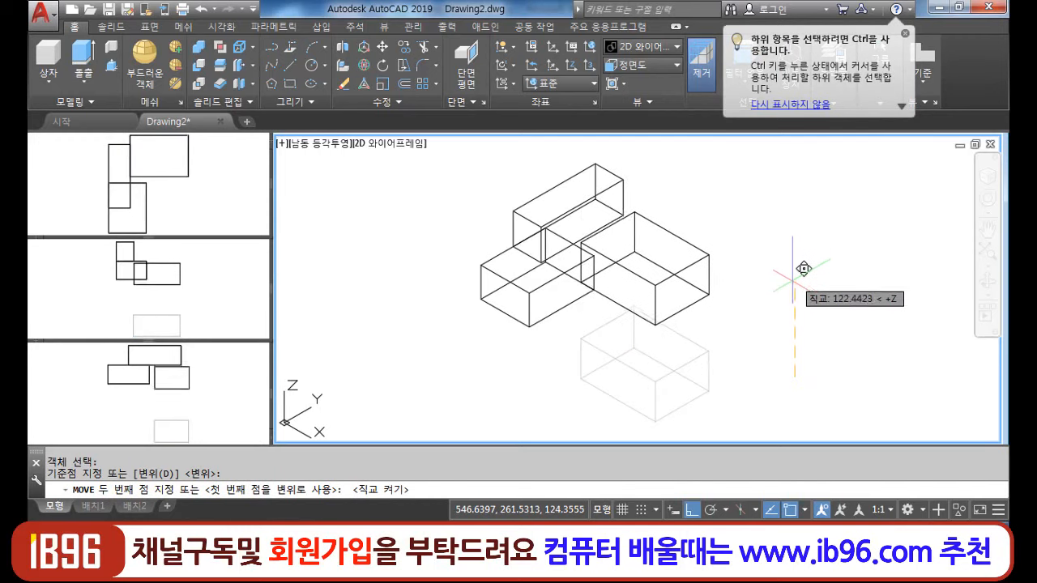
{"action": "left_click", "coordinate": [800, 250]}
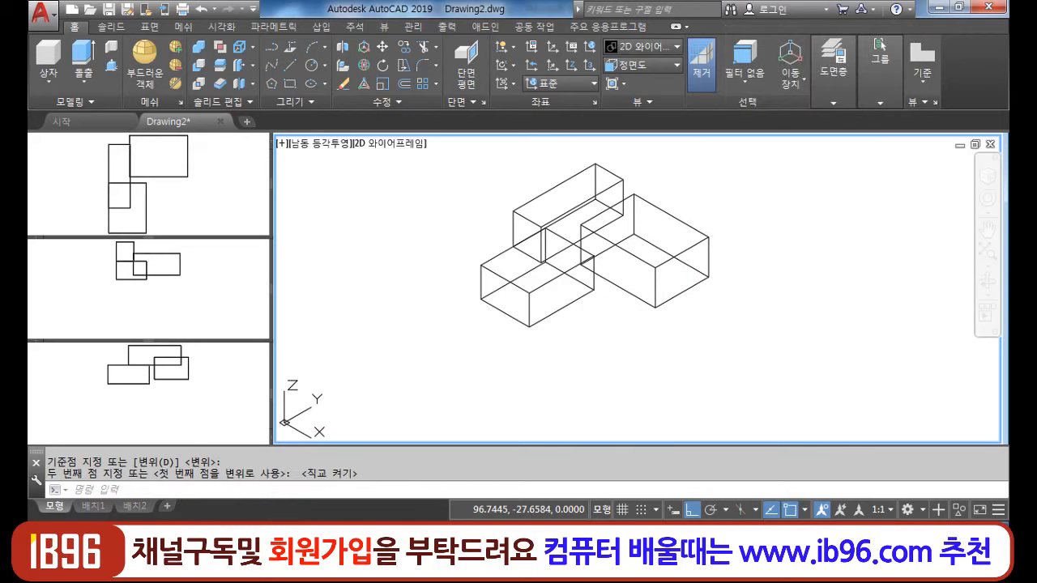
- Move the raised larger box horizontally along the positive Y direction, away from the two touching boxes
{"action": "key", "text": "Return"}
{"action": "left_click", "coordinate": [655, 276]}
{"action": "key", "text": "Return"}
{"action": "left_click", "coordinate": [655, 307]}
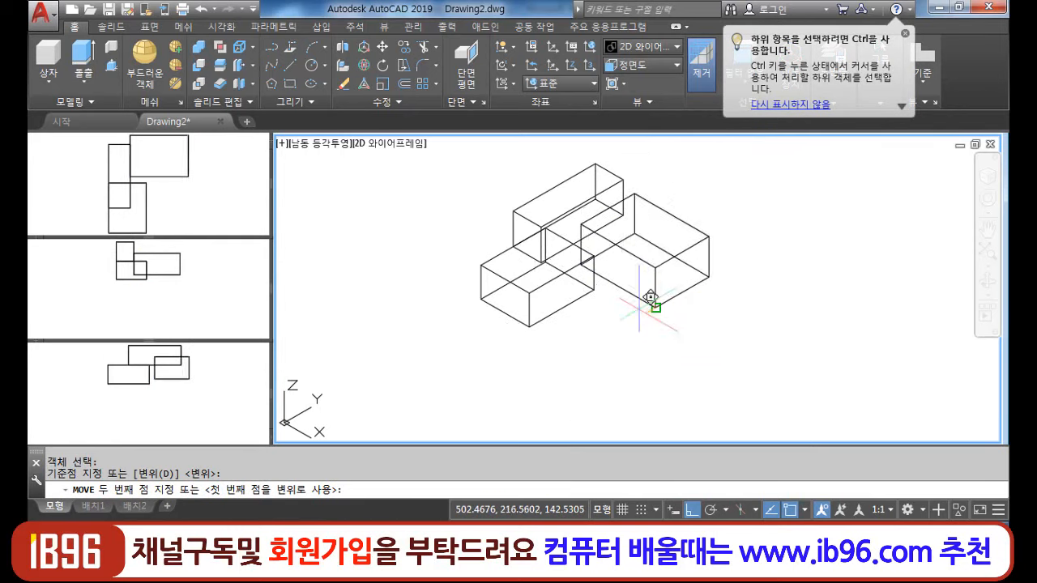
{"action": "left_click", "coordinate": [737, 260]}
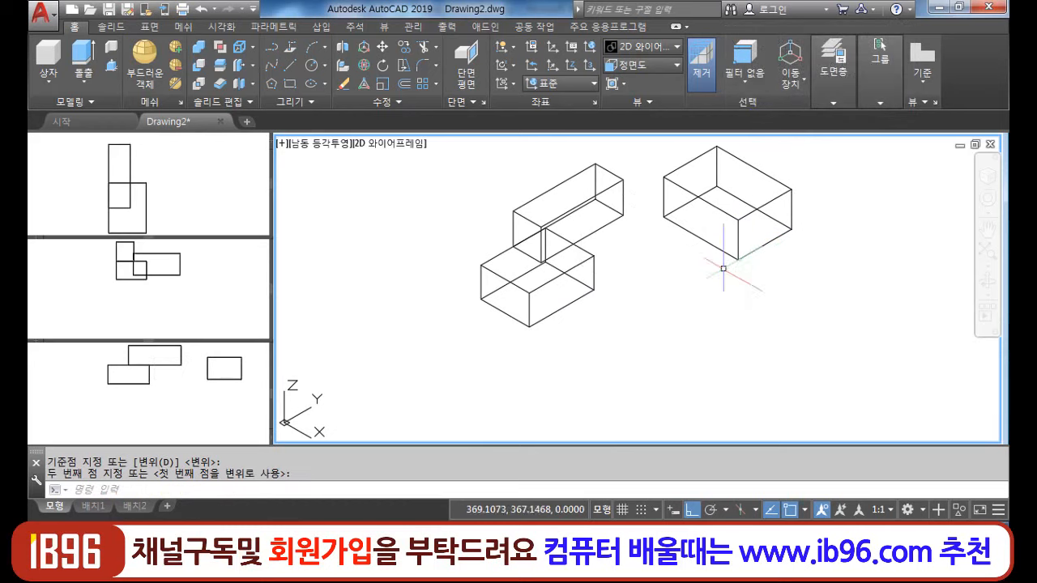
- Move the larger box back along the negative Y direction to beside the two touching boxes
{"action": "key", "text": "Return"}
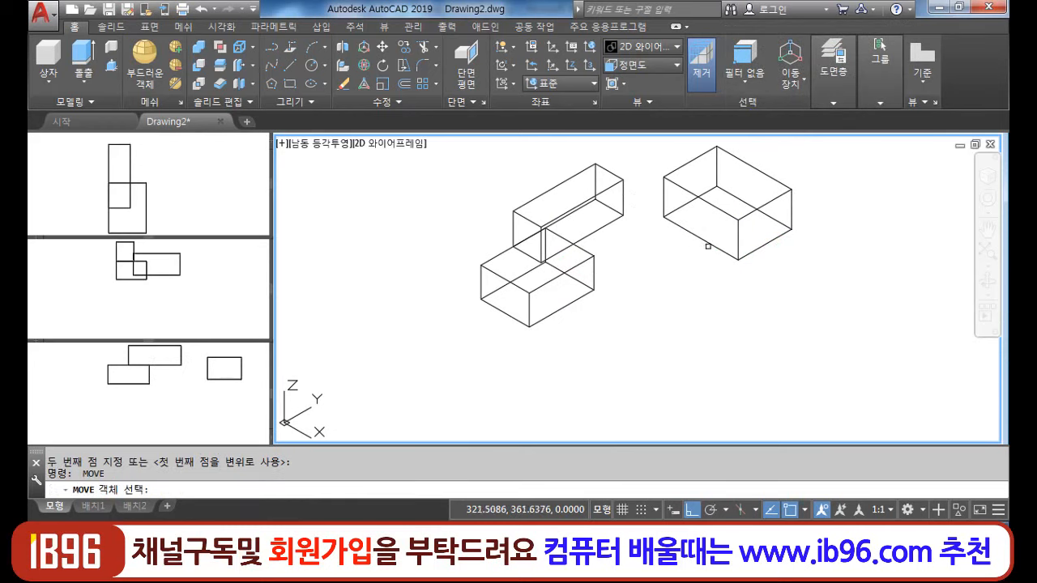
{"action": "left_click", "coordinate": [701, 239]}
{"action": "key", "text": "Return"}
{"action": "left_click", "coordinate": [711, 258]}
{"action": "left_click", "coordinate": [628, 305]}
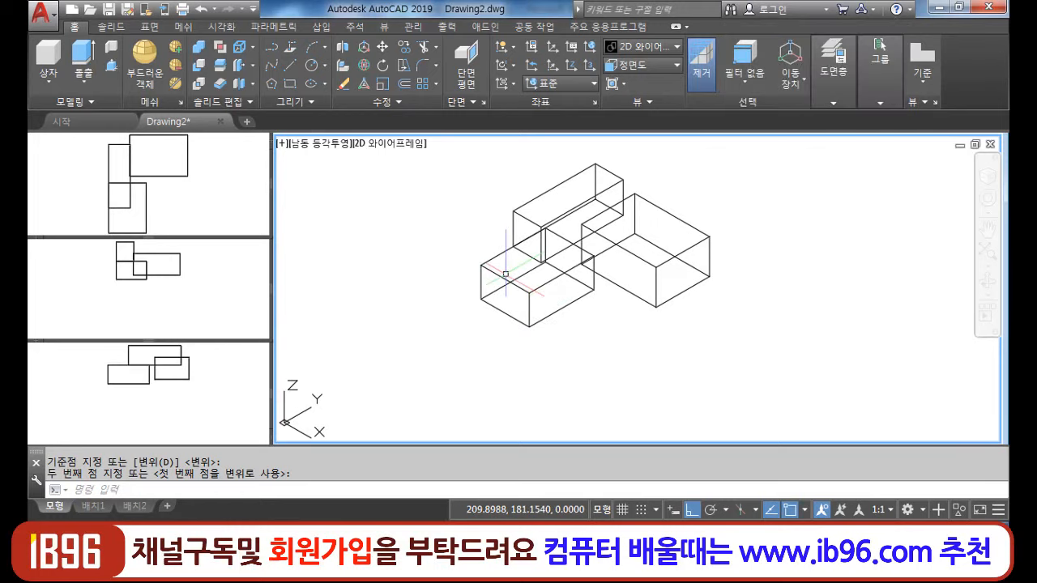
- Return the display to a Single viewport showing the Southeast Isometric view with VPORTS
{"action": "key", "text": "Return"}
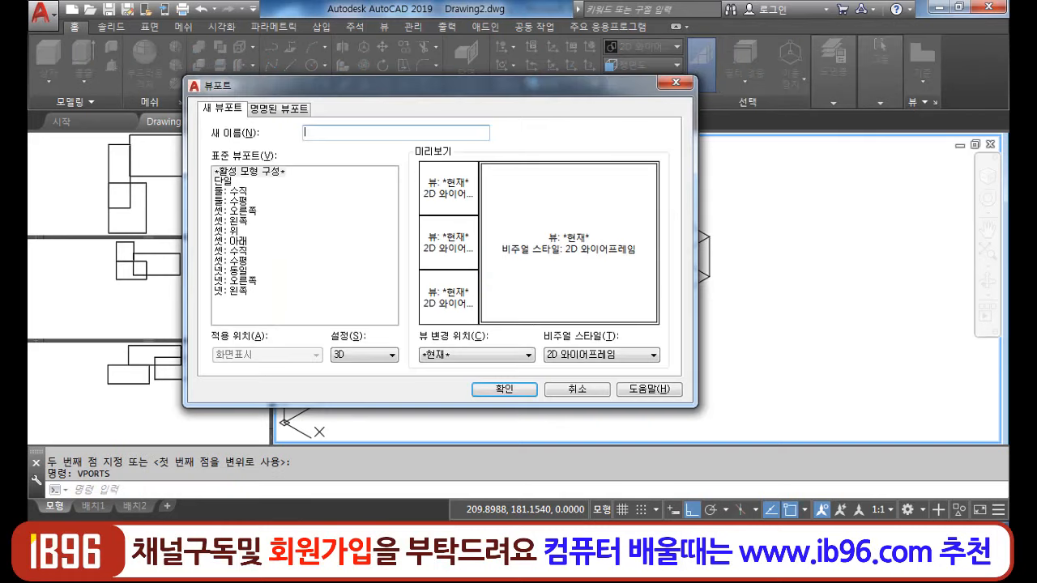
{"action": "left_click", "coordinate": [222, 181]}
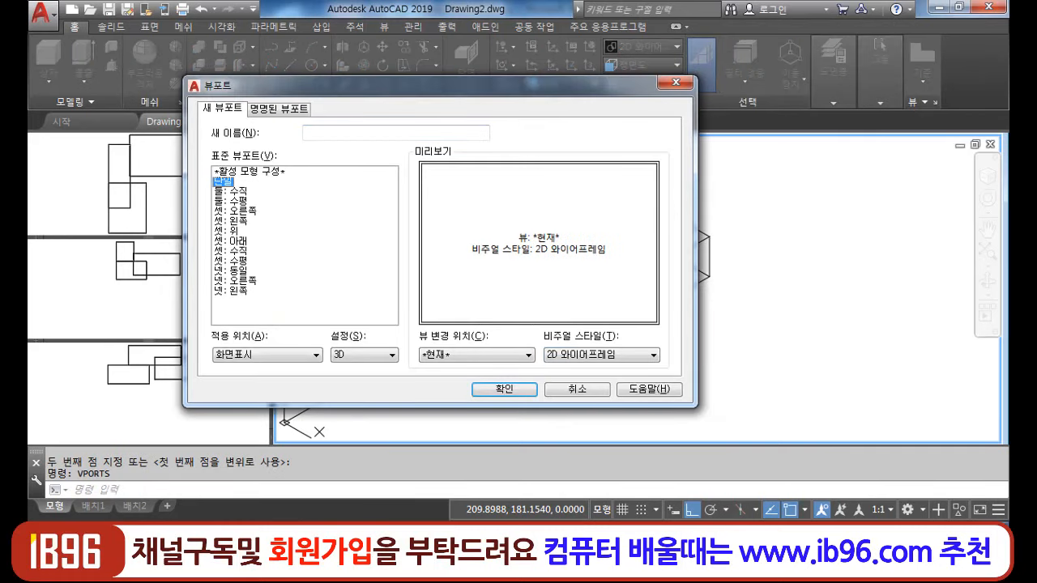
{"action": "left_click", "coordinate": [504, 389]}
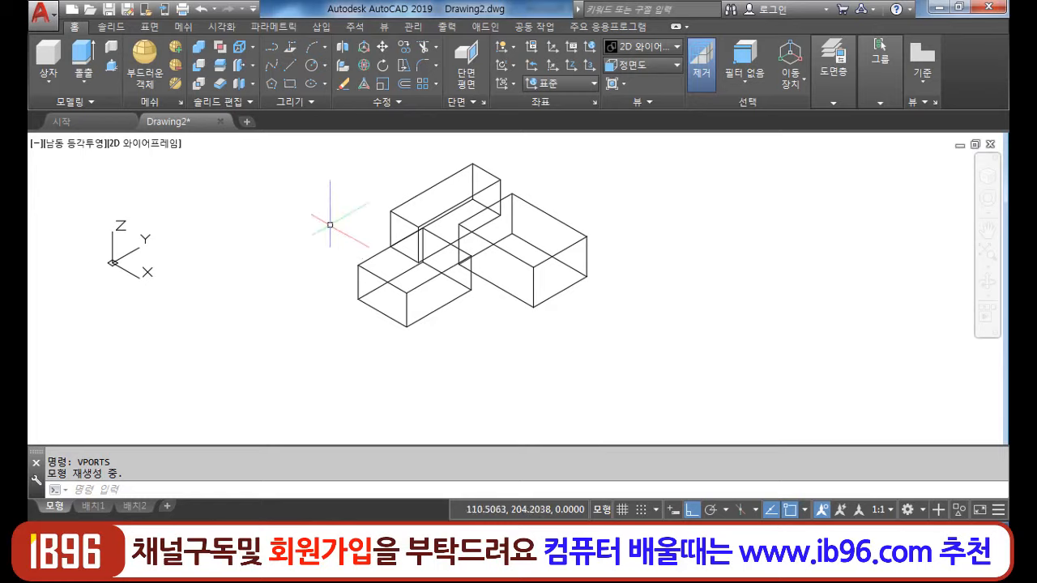
- Erase all objects in the drawing
{"action": "type", "text": "e"}
{"action": "key", "text": "Return"}
{"action": "type", "text": "all"}
{"action": "key", "text": "Return"}
{"action": "key", "text": "Return"}
{"action": "key", "text": "Escape"}
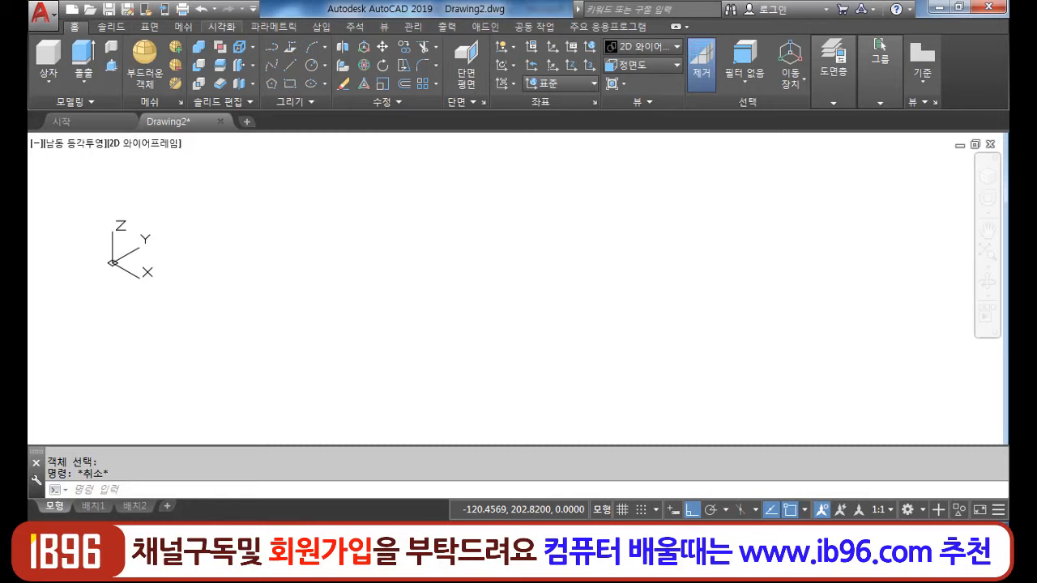
- Split the model space into the 3: Right viewport configuration
{"action": "left_click", "coordinate": [222, 25]}
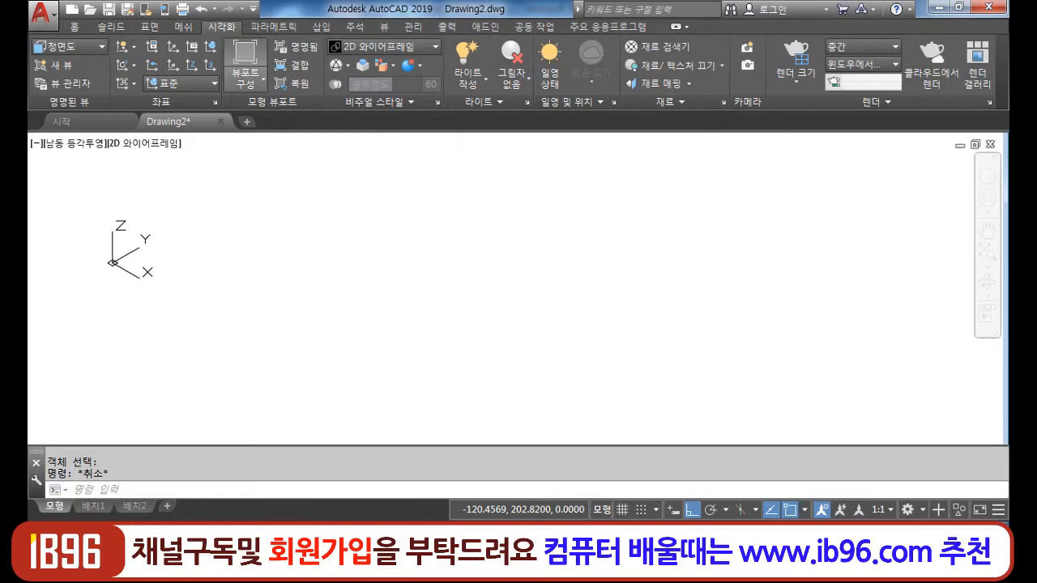
{"action": "left_click", "coordinate": [244, 78]}
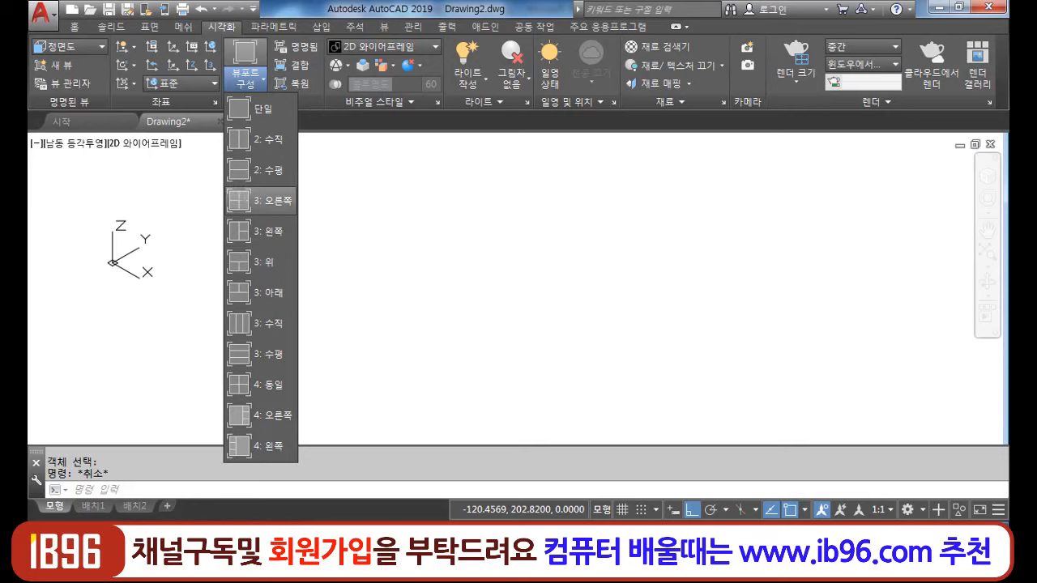
{"action": "left_click", "coordinate": [267, 201]}
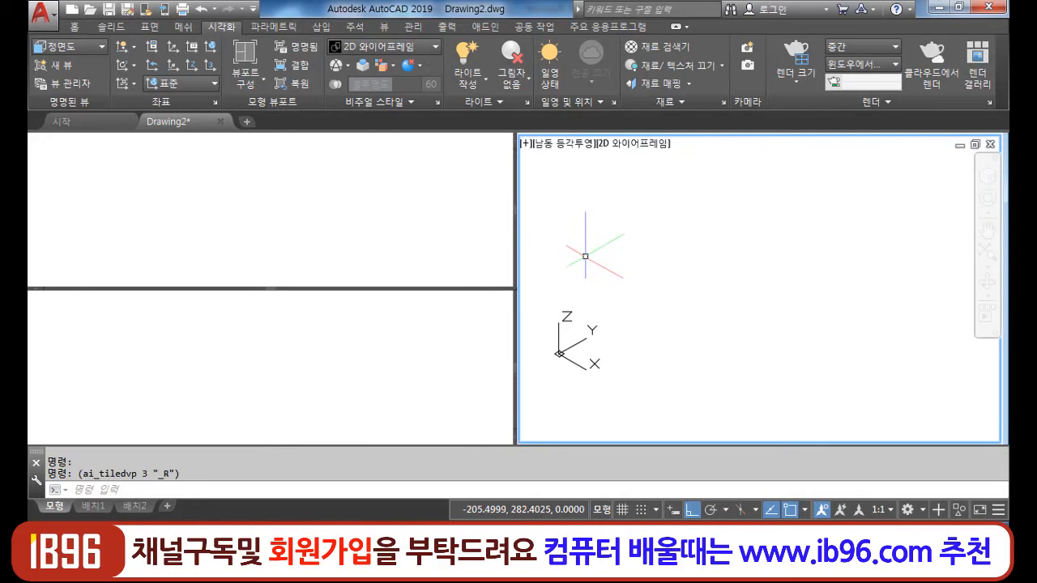
- Set the upper small viewport to the Top view and the lower small viewport to the Front view
{"action": "left_click", "coordinate": [398, 204]}
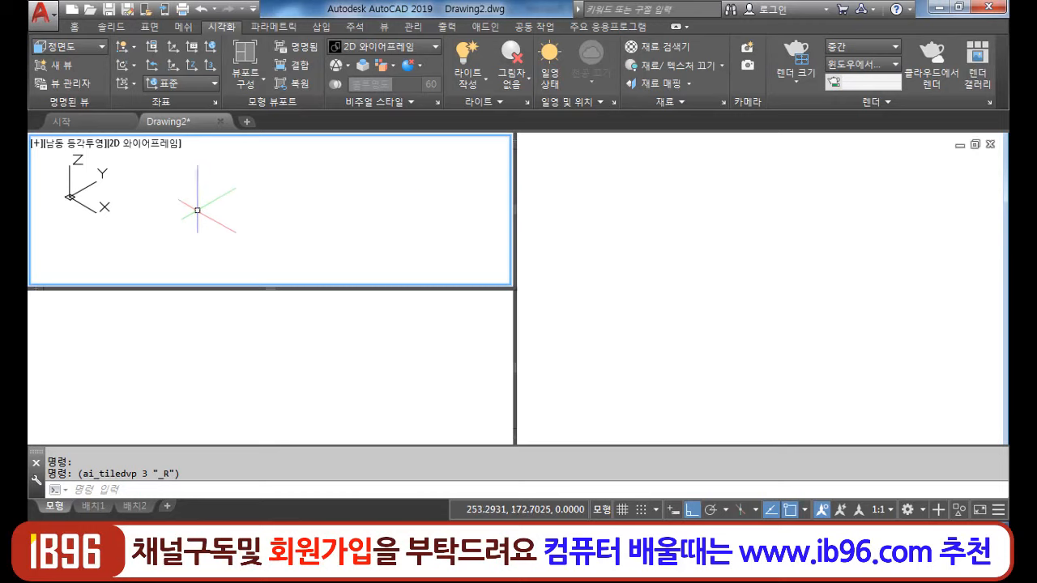
{"action": "left_click", "coordinate": [74, 26]}
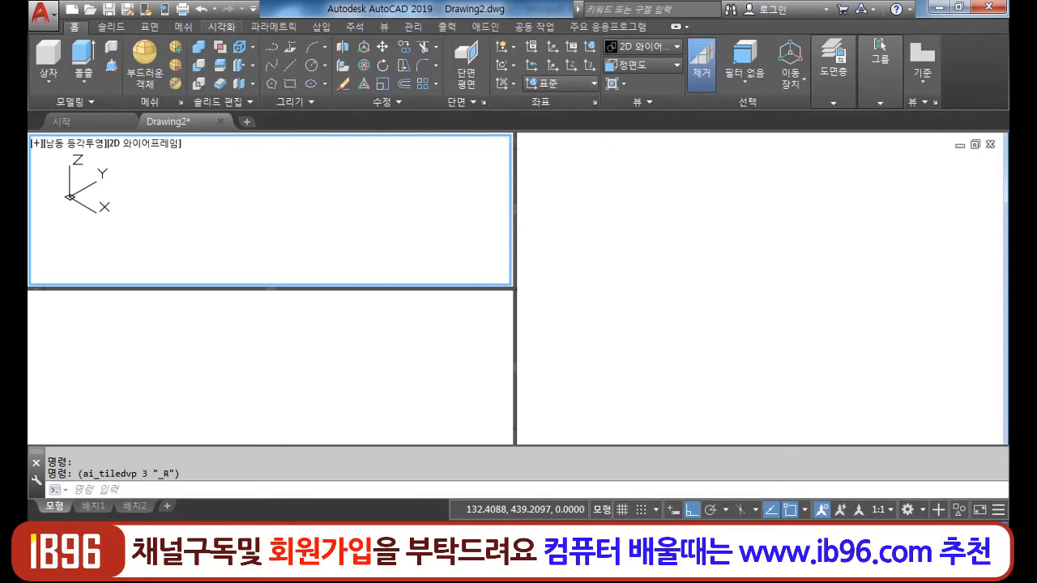
{"action": "left_click", "coordinate": [644, 64]}
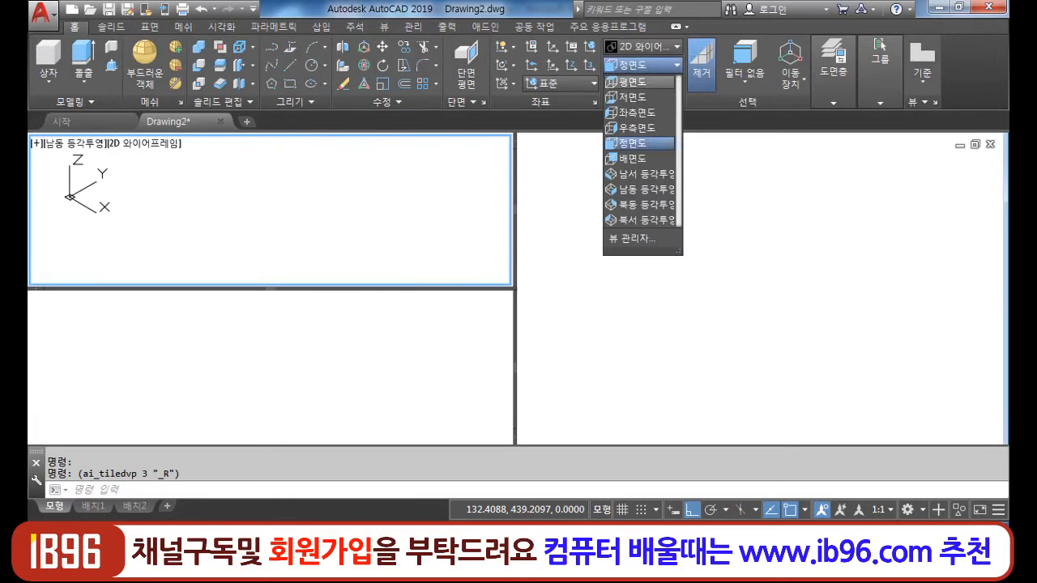
{"action": "left_click", "coordinate": [640, 82]}
{"action": "left_click", "coordinate": [170, 308]}
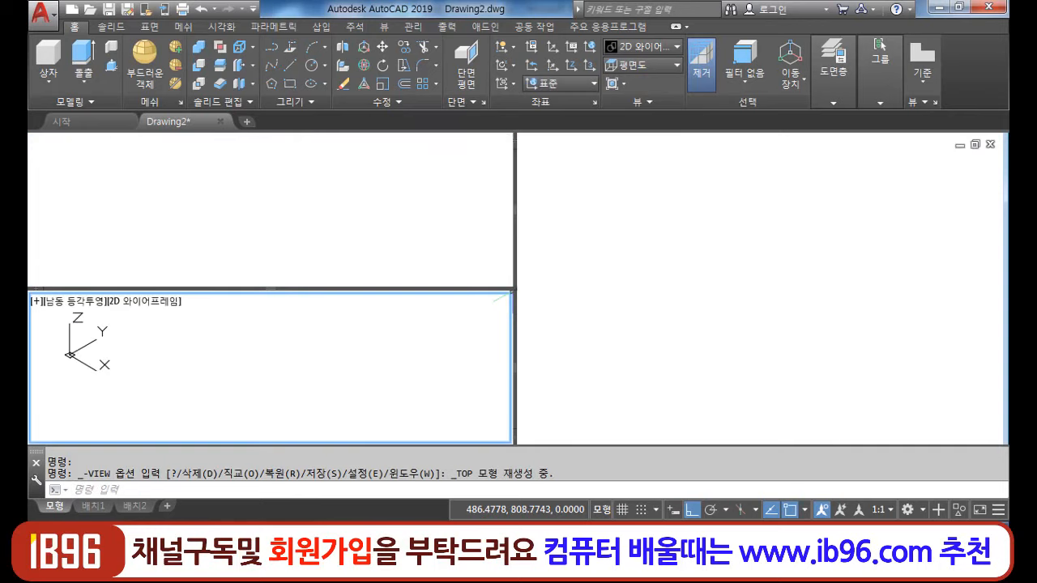
{"action": "left_click", "coordinate": [644, 65]}
{"action": "left_click", "coordinate": [640, 143]}
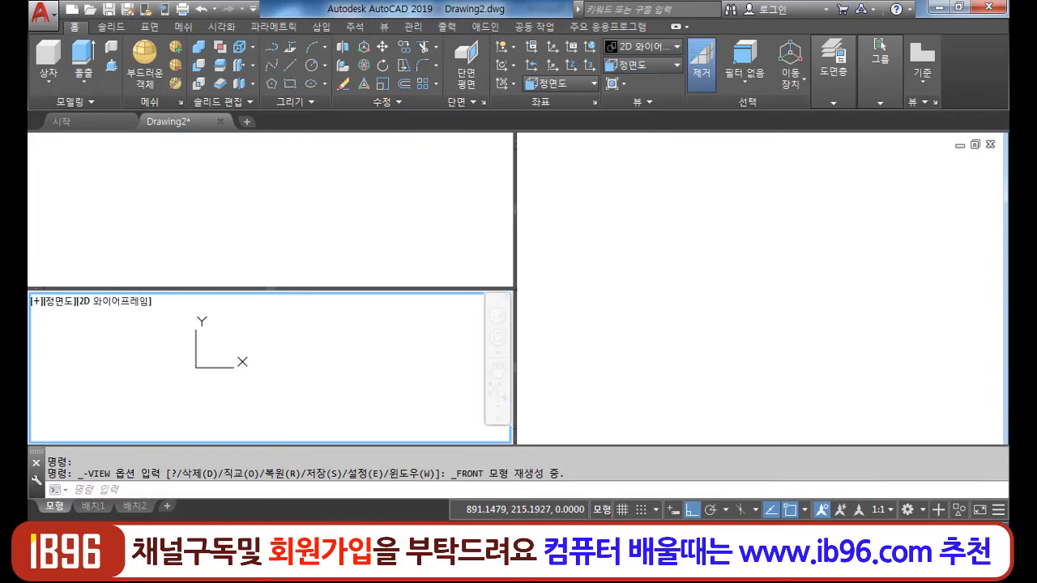
- Activate the large isometric viewport and cycle the active viewport through all three
{"action": "left_click", "coordinate": [706, 250]}
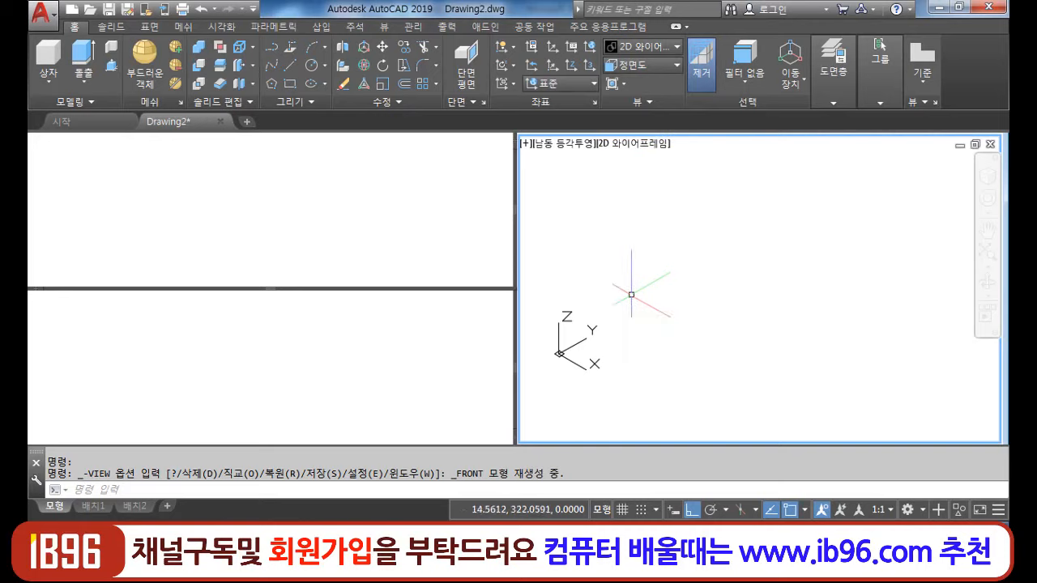
{"action": "key", "text": "ctrl+r"}
{"action": "key", "text": "ctrl+r"}
{"action": "key", "text": "ctrl+r"}
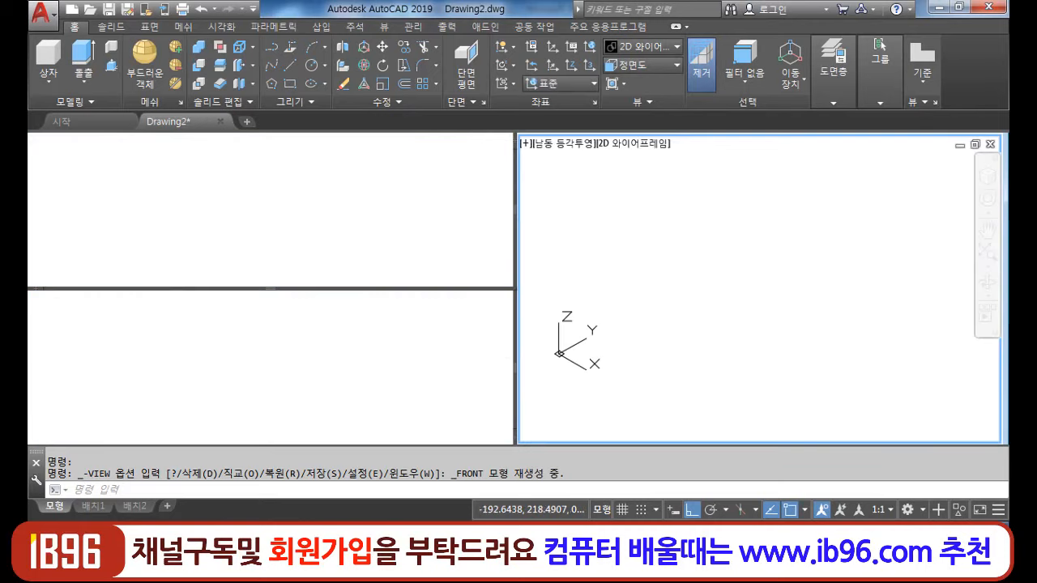
{"action": "key", "text": "ctrl+r"}
{"action": "key", "text": "ctrl+r"}
{"action": "key", "text": "ctrl+r"}
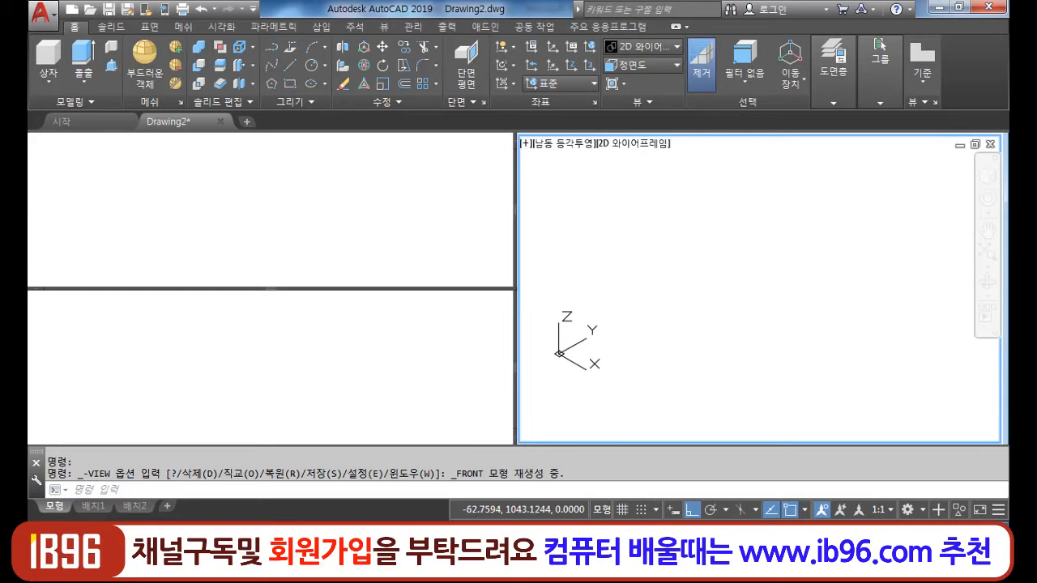
- Make the Top viewport current and restore the Single viewport configuration with VPORTS
{"action": "left_click", "coordinate": [349, 208]}
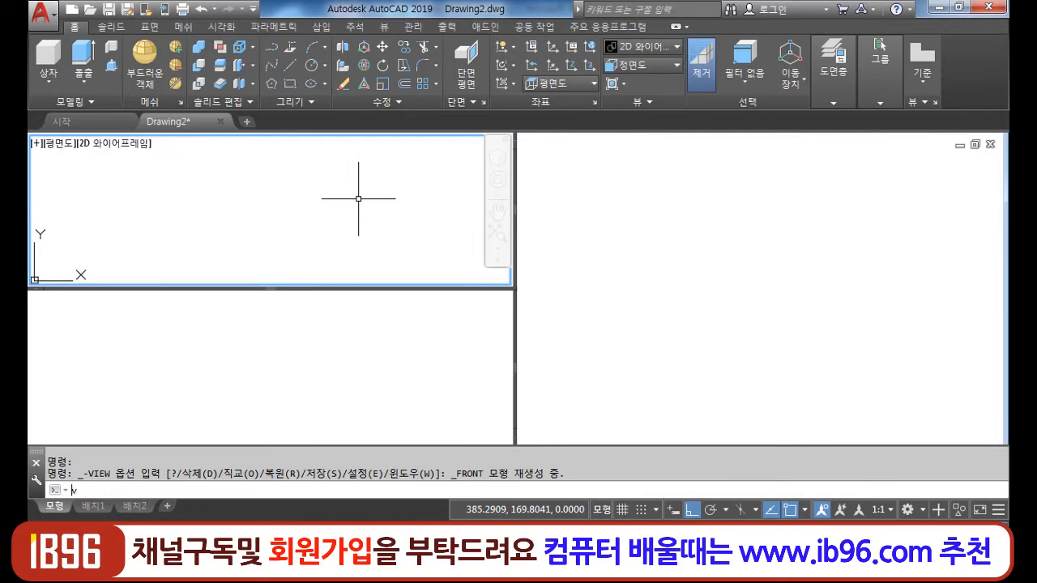
{"action": "key", "text": "Return"}
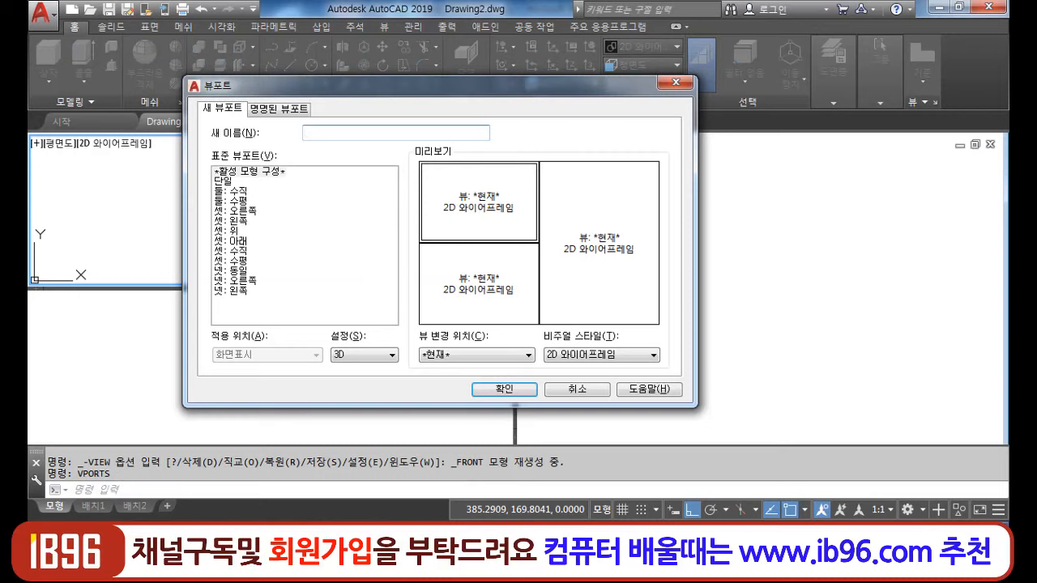
{"action": "left_click", "coordinate": [221, 181]}
{"action": "left_click", "coordinate": [503, 389]}
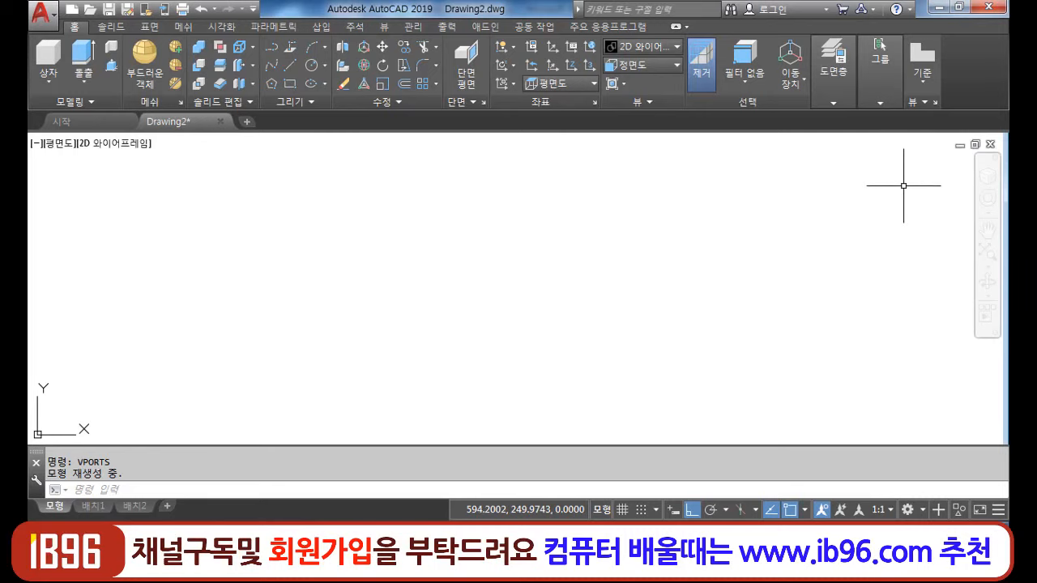
{"action": "key", "text": "super+Down"}
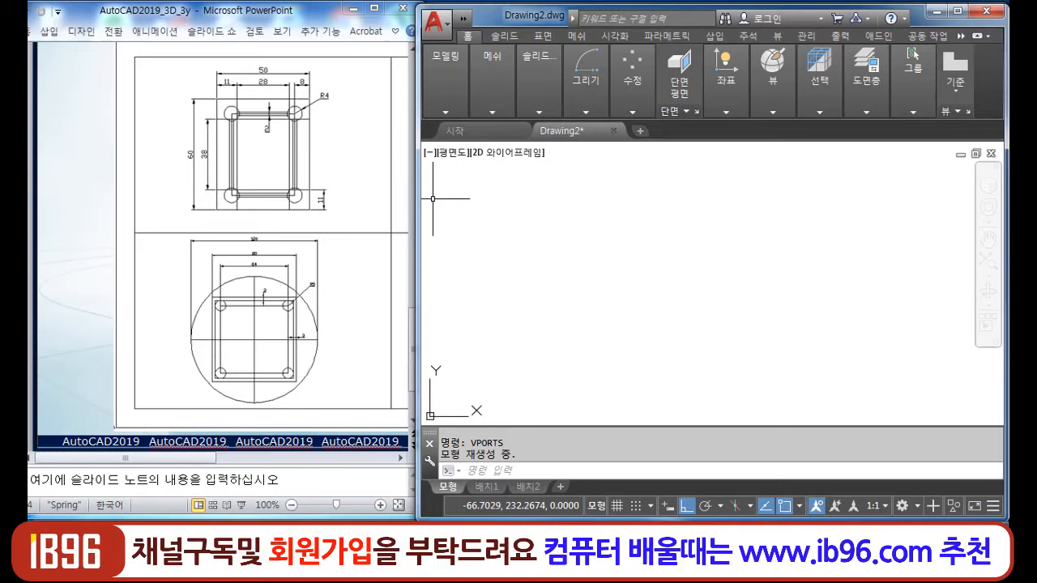
{"action": "type", "text": "rec"}
{"action": "key", "text": "Return"}
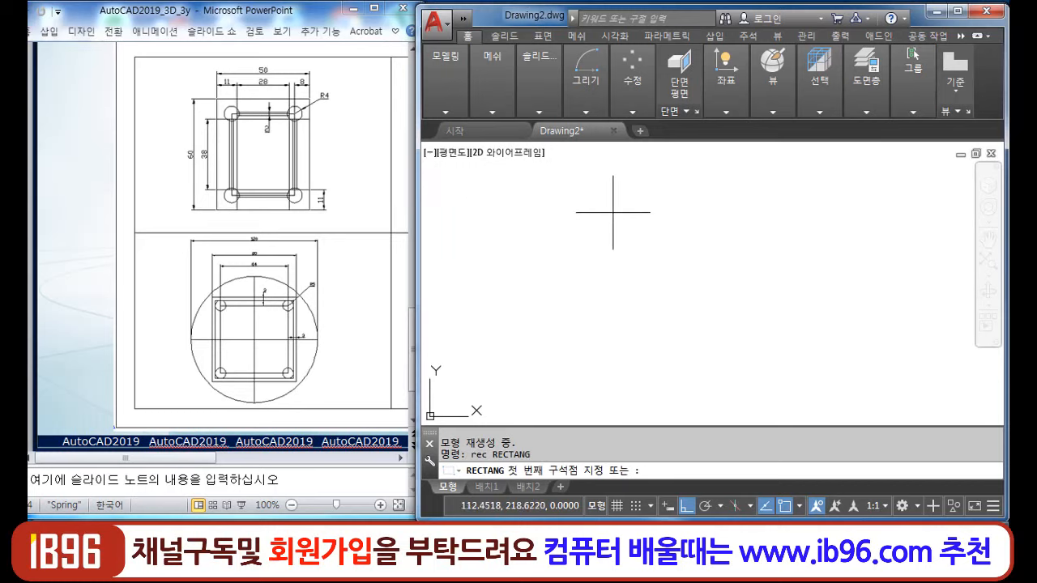
{"action": "left_click", "coordinate": [594, 192]}
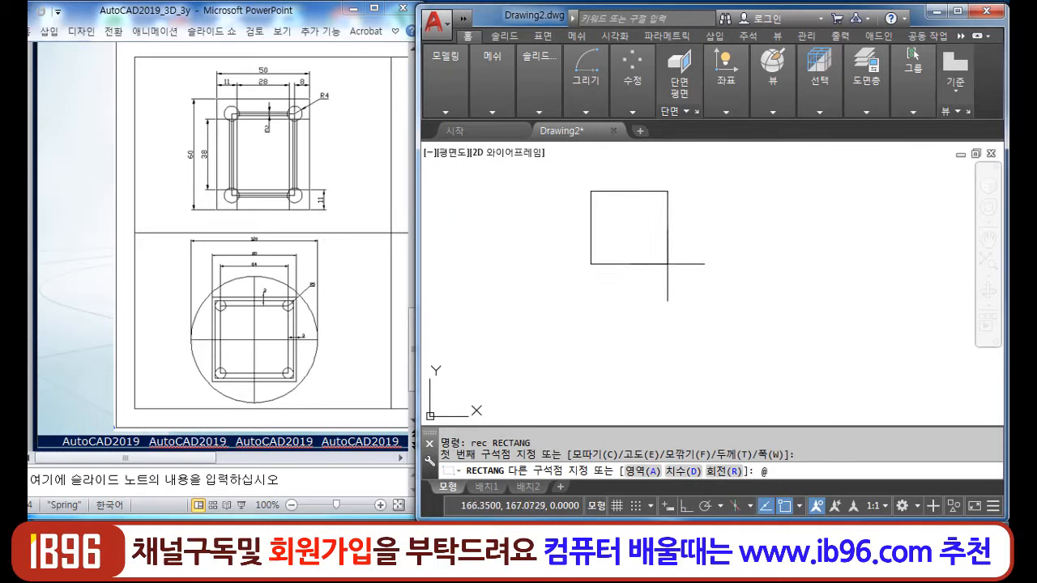
{"action": "type", "text": "@"}
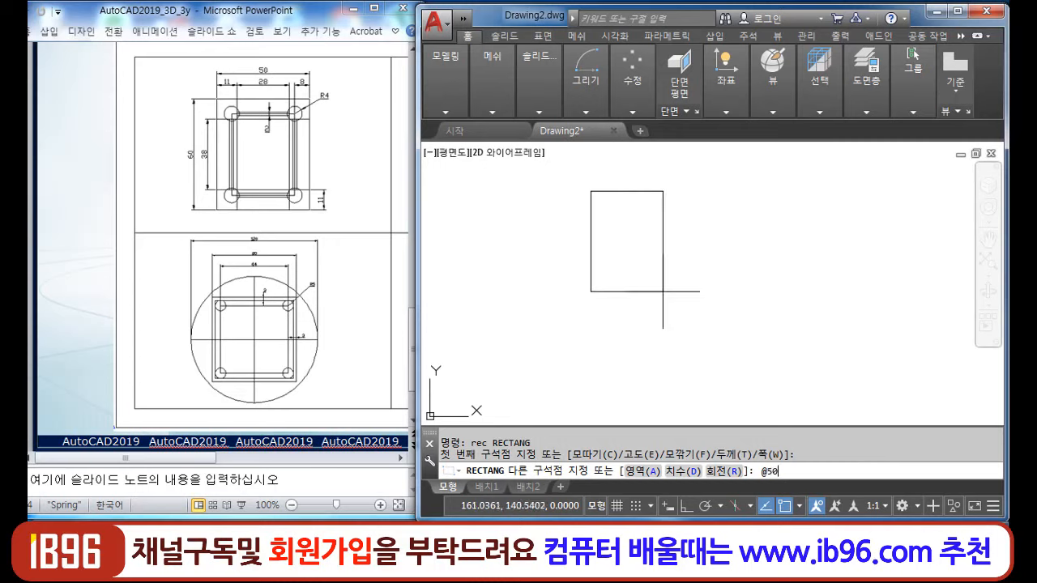
{"action": "key", "text": "Return"}
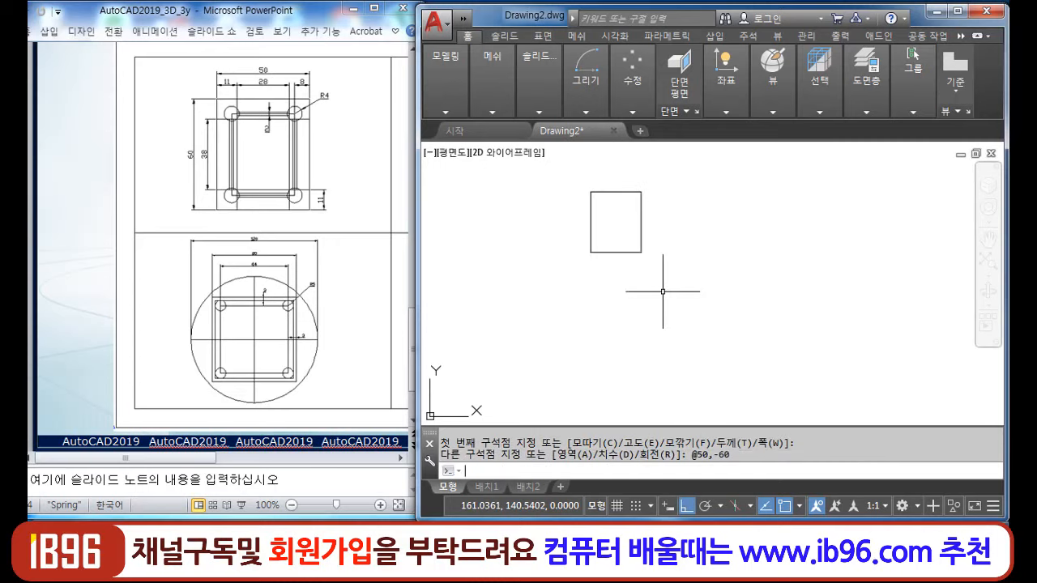
- Offset the 50 by 60 rectangle inward by 8
{"action": "scroll", "coordinate": [660, 222], "scroll_direction": "up", "scroll_amount": 2}
{"action": "middle_click_drag", "start_coordinate": [659, 222], "coordinate": [657, 291]}
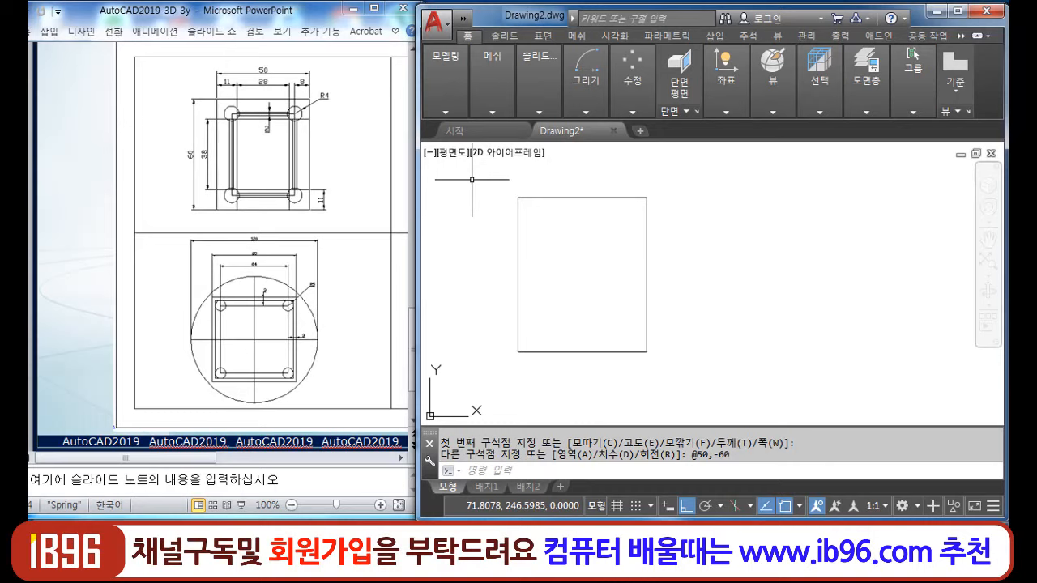
{"action": "type", "text": "o"}
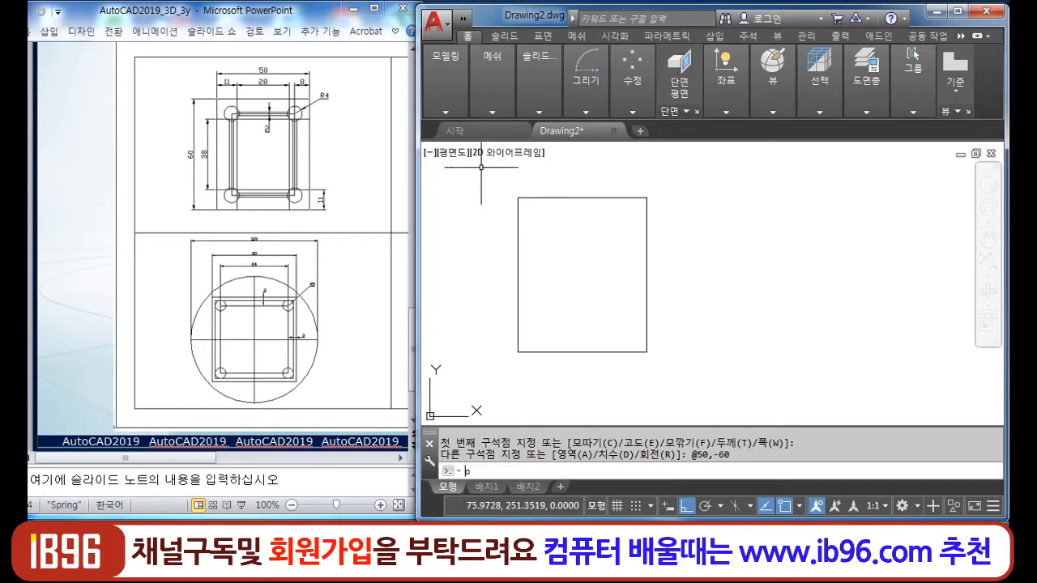
{"action": "key", "text": "Return"}
{"action": "type", "text": "8"}
{"action": "key", "text": "Return"}
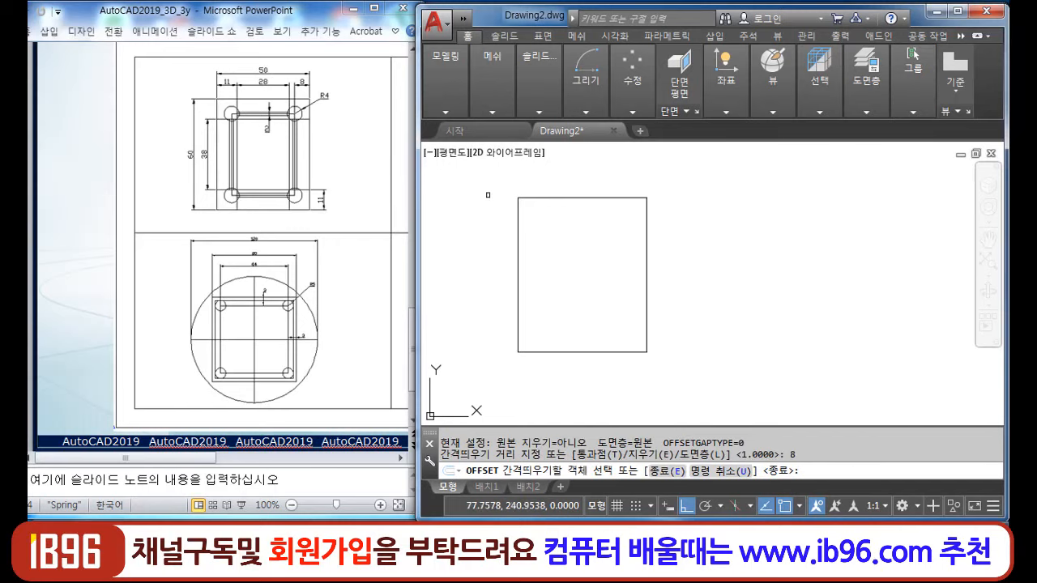
{"action": "left_click", "coordinate": [538, 199]}
{"action": "left_click", "coordinate": [567, 243]}
{"action": "key", "text": "Escape"}
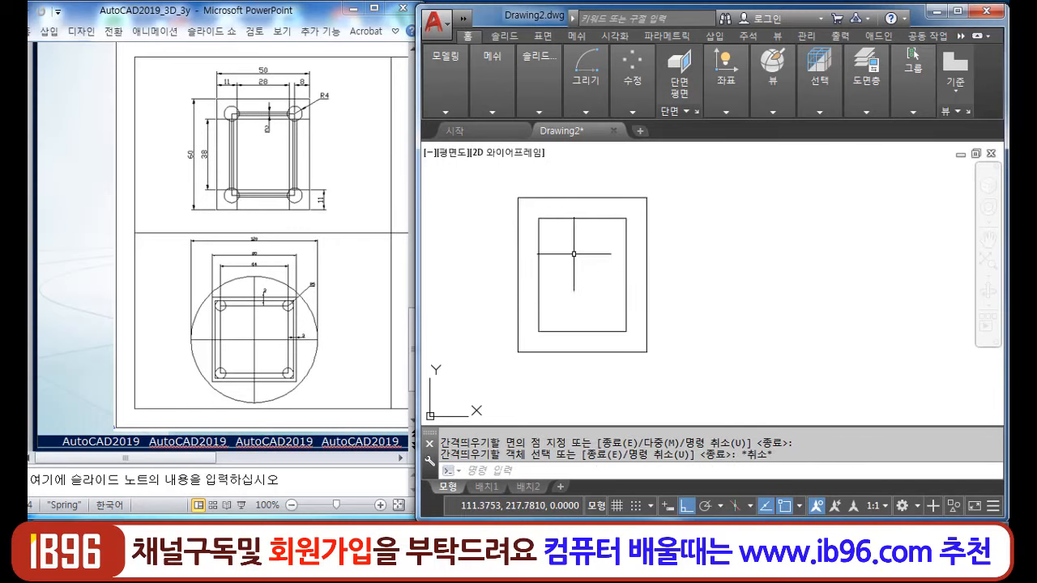
- Draw circles of radius 4 centred on the two upper corners of the inner rectangle
{"action": "type", "text": "c"}
{"action": "key", "text": "Return"}
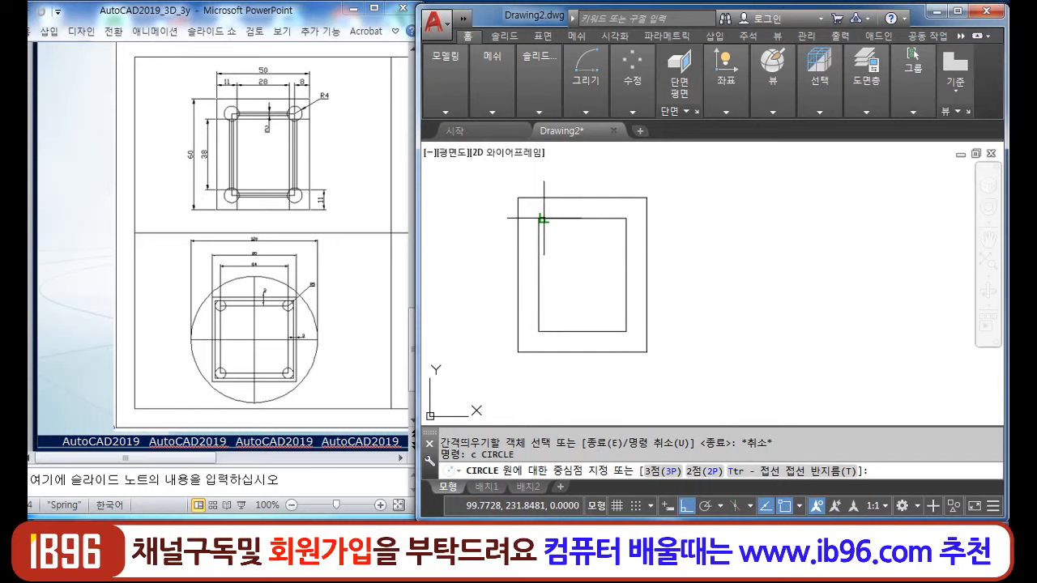
{"action": "left_click", "coordinate": [540, 217]}
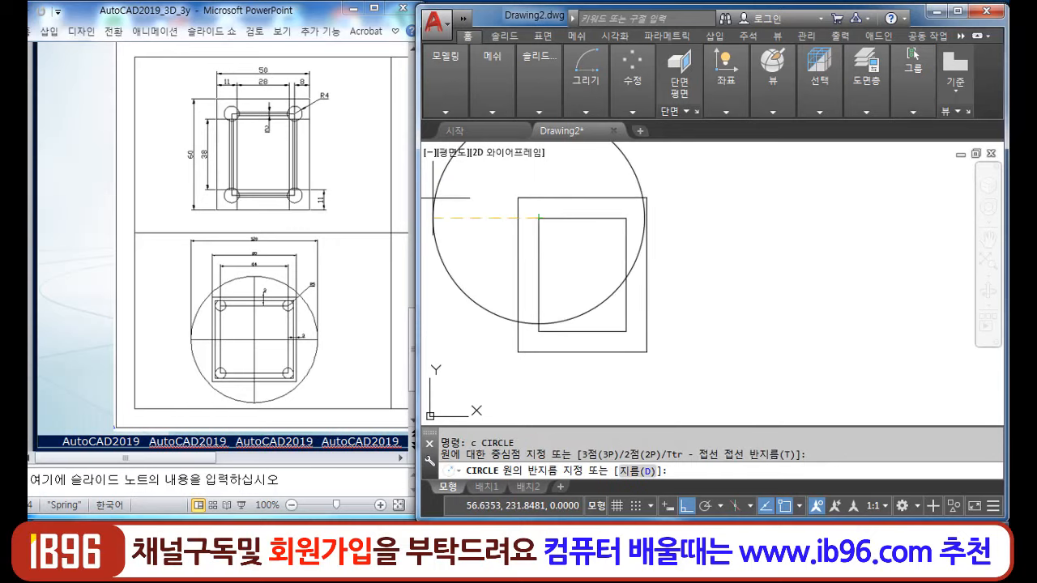
{"action": "type", "text": "4"}
{"action": "key", "text": "Return"}
{"action": "key", "text": "Return"}
{"action": "left_click", "coordinate": [626, 218]}
{"action": "key", "text": "Return"}
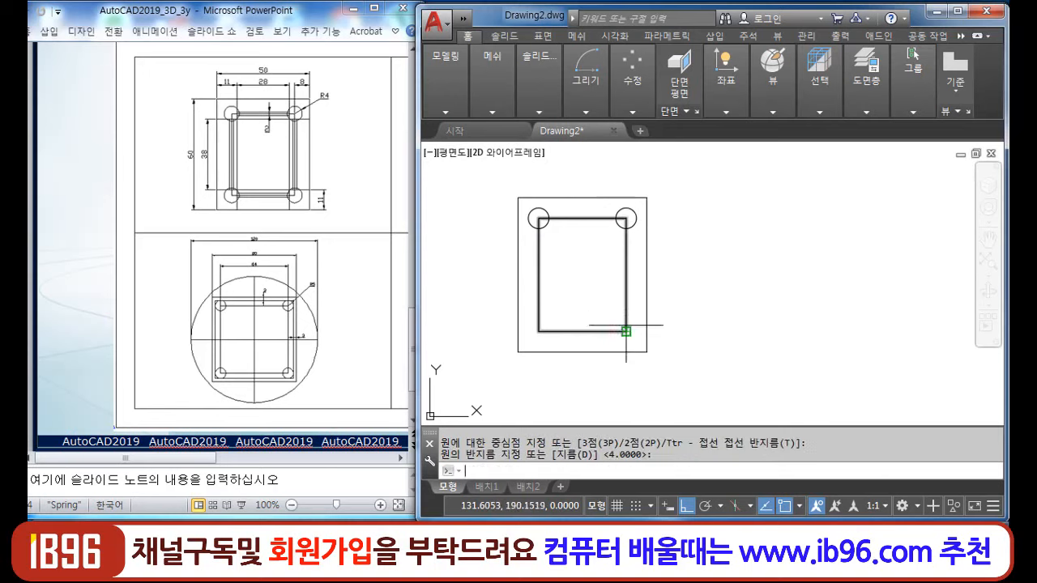
- Draw circles of radius 4 centred on the two lower corners of the inner rectangle
{"action": "key", "text": "Return"}
{"action": "left_click", "coordinate": [625, 330]}
{"action": "key", "text": "Escape"}
{"action": "key", "text": "Escape"}
{"action": "key", "text": "Return"}
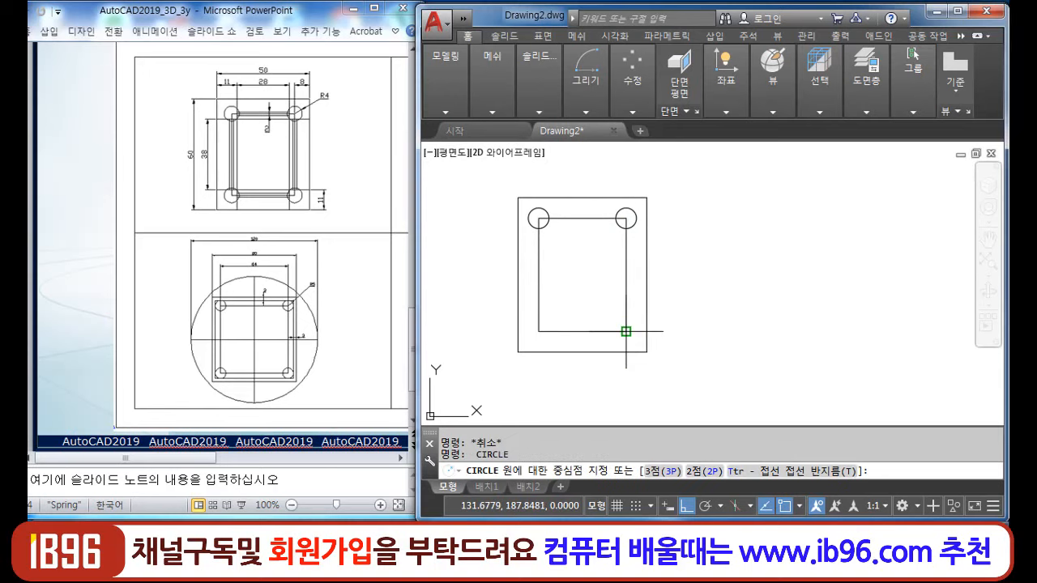
{"action": "left_click", "coordinate": [625, 331]}
{"action": "key", "text": "Return"}
{"action": "key", "text": "Return"}
{"action": "left_click", "coordinate": [538, 331]}
{"action": "key", "text": "Return"}
{"action": "key", "text": "Return"}
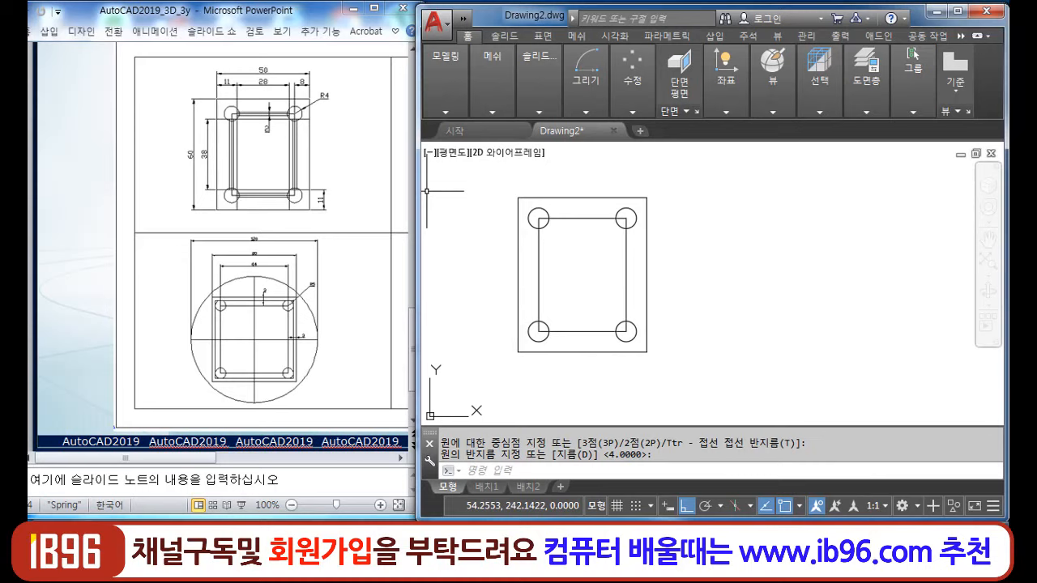
- Offset the outer rectangle inward by 11
{"action": "type", "text": "o"}
{"action": "key", "text": "Return"}
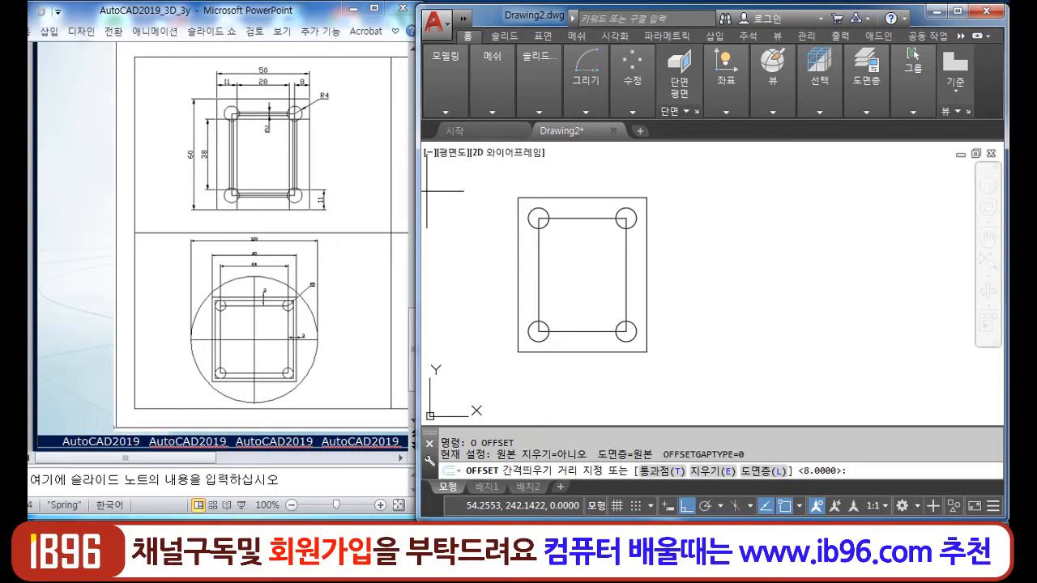
{"action": "type", "text": "11"}
{"action": "key", "text": "Return"}
{"action": "left_click", "coordinate": [550, 199]}
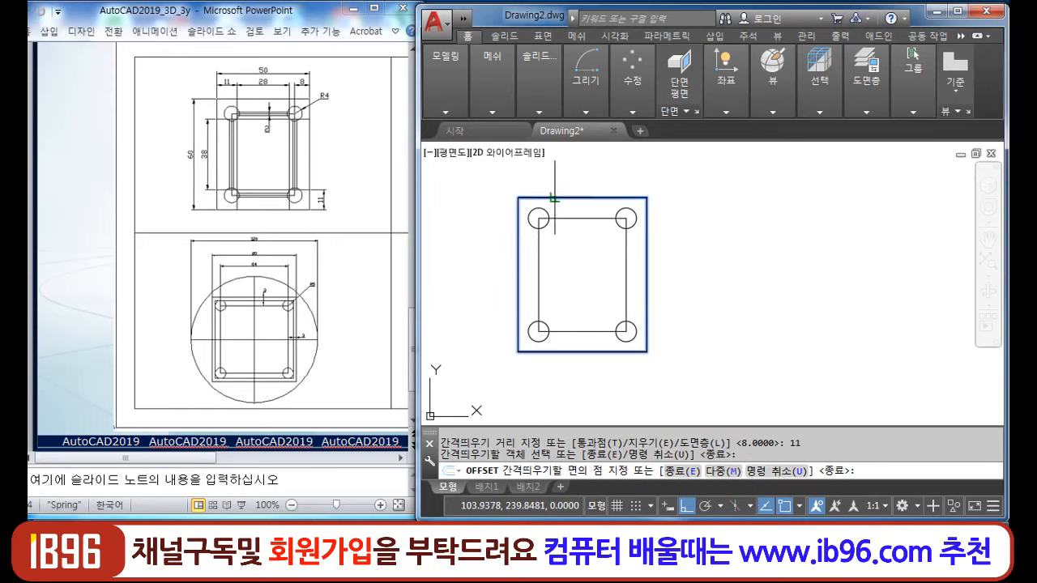
{"action": "left_click", "coordinate": [603, 231]}
{"action": "key", "text": "Escape"}
{"action": "key", "text": "Escape"}
{"action": "key", "text": "Escape"}
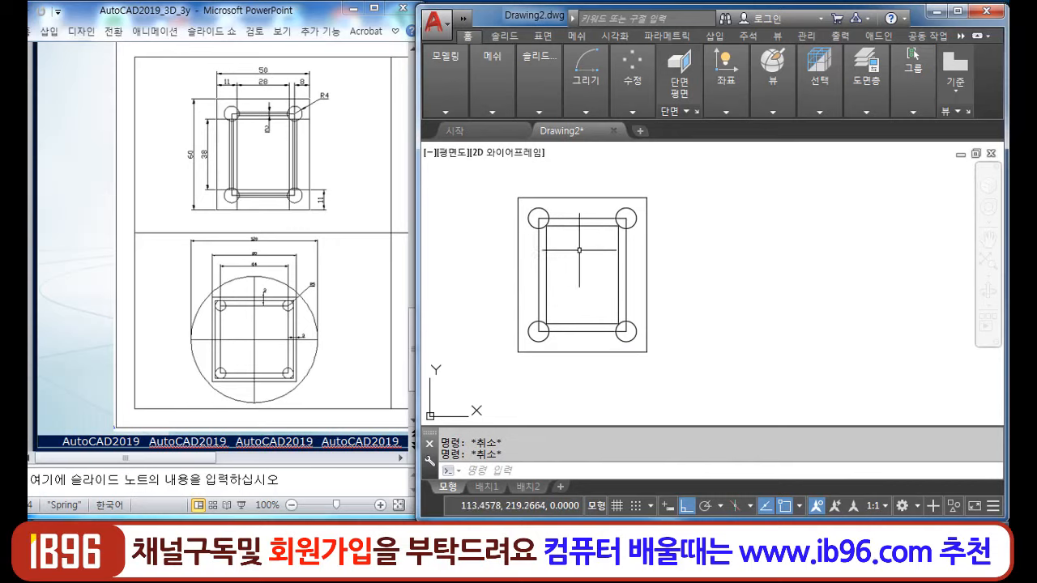
- Try exploding the outer rectangle and undo that explode
{"action": "type", "text": "x"}
{"action": "key", "text": "Return"}
{"action": "left_click", "coordinate": [559, 197]}
{"action": "key", "text": "Return"}
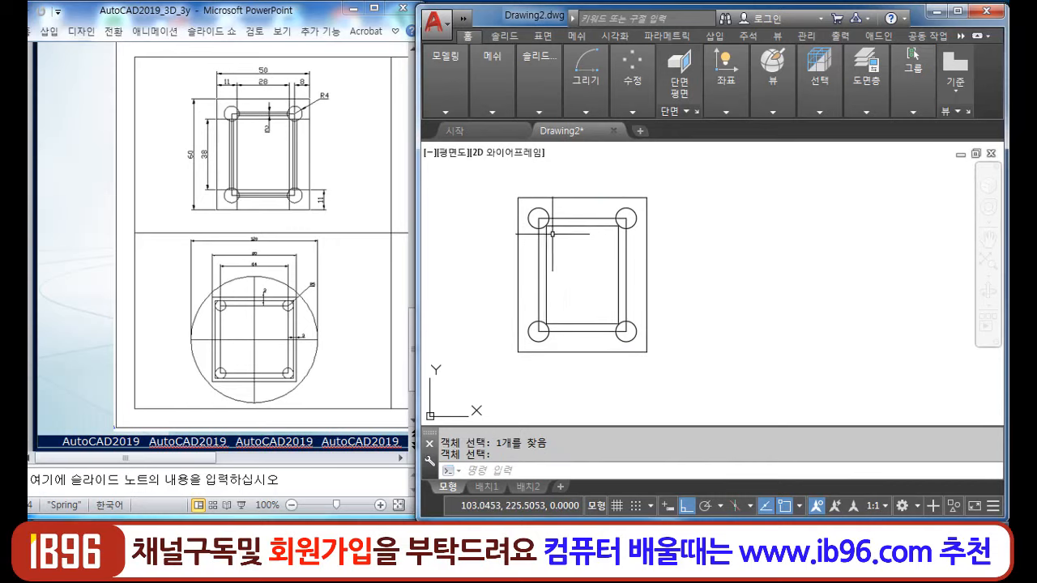
{"action": "type", "text": "u"}
{"action": "key", "text": "Return"}
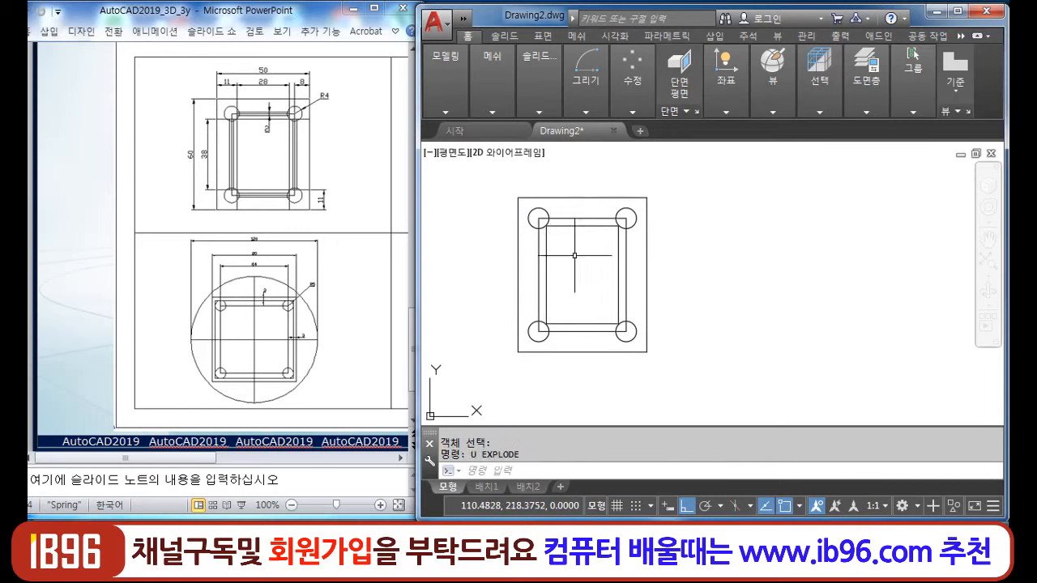
- Explode the innermost rectangle, the one offset by 11, into separate lines
{"action": "type", "text": "x"}
{"action": "key", "text": "Return"}
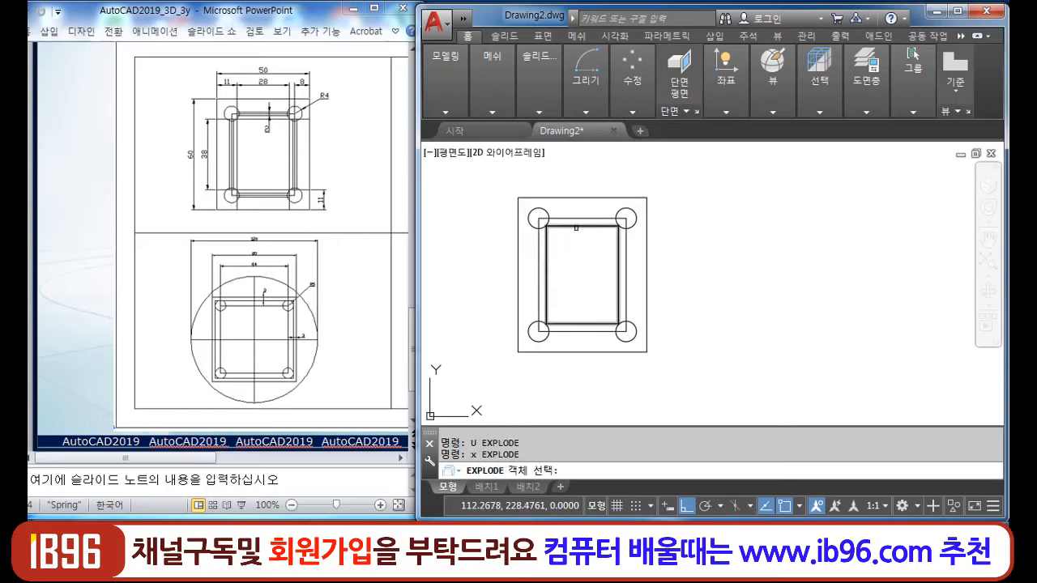
{"action": "left_click", "coordinate": [576, 228]}
{"action": "left_click", "coordinate": [570, 226]}
{"action": "key", "text": "Return"}
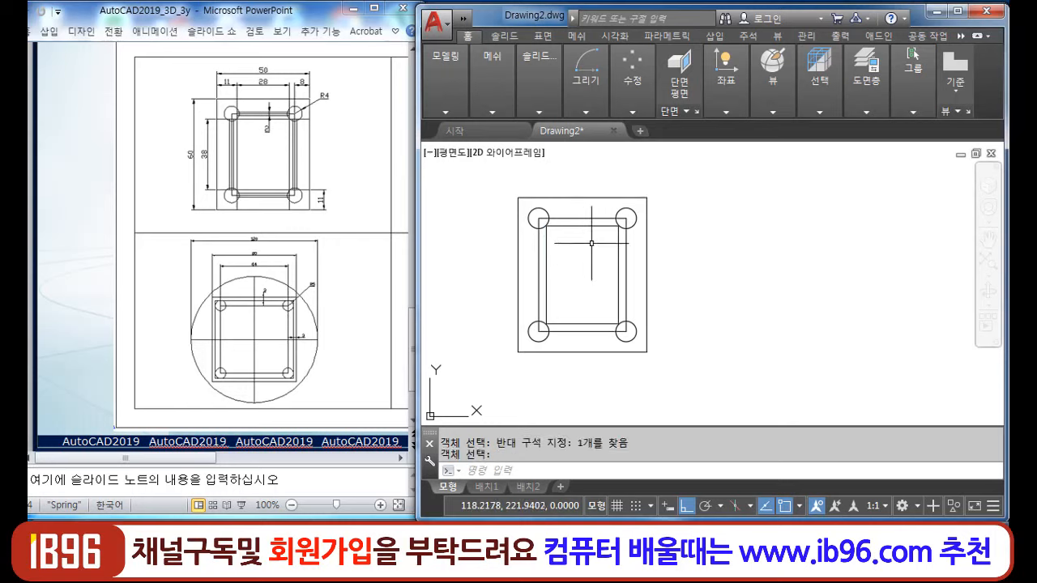
- Extend both ends of the four exploded inner lines to the outer rectangle as the boundary
{"action": "type", "text": "ex"}
{"action": "key", "text": "Return"}
{"action": "left_click", "coordinate": [577, 209]}
{"action": "left_click", "coordinate": [572, 194]}
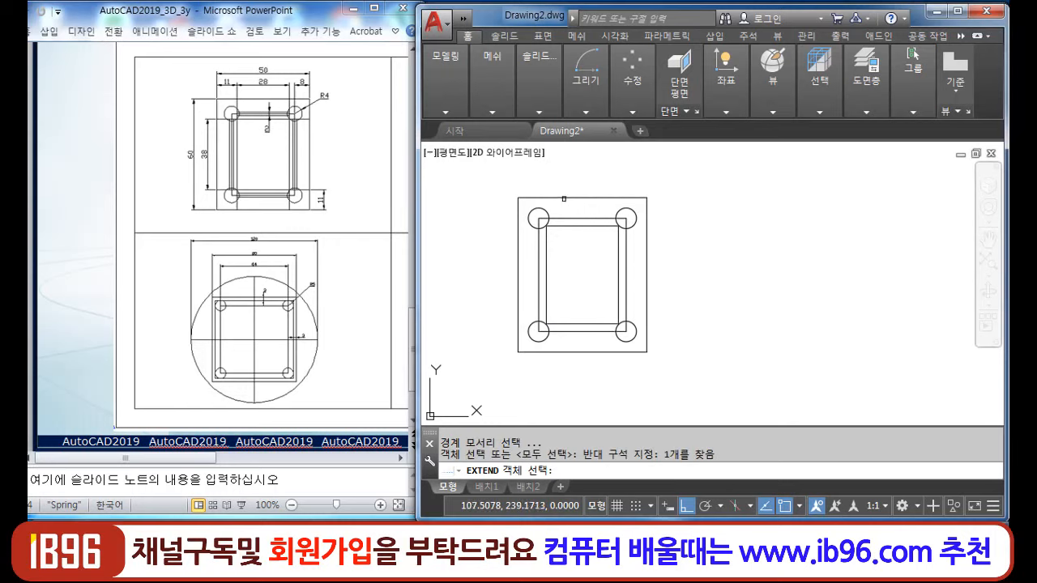
{"action": "left_click", "coordinate": [563, 197]}
{"action": "key", "text": "Return"}
{"action": "left_click", "coordinate": [555, 227]}
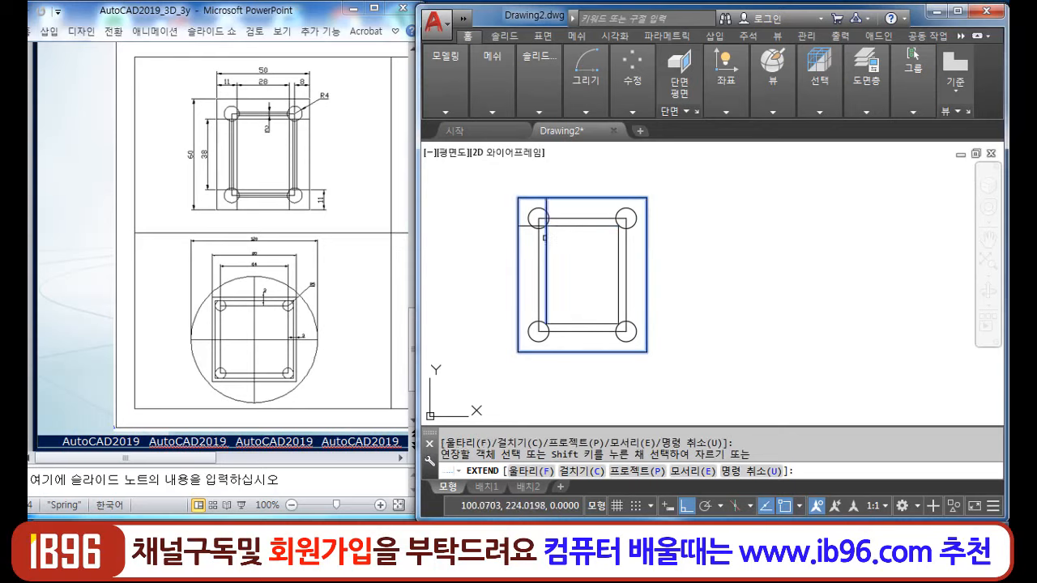
{"action": "left_click", "coordinate": [545, 238]}
{"action": "left_click", "coordinate": [605, 228]}
{"action": "left_click", "coordinate": [619, 251]}
{"action": "left_click", "coordinate": [615, 291]}
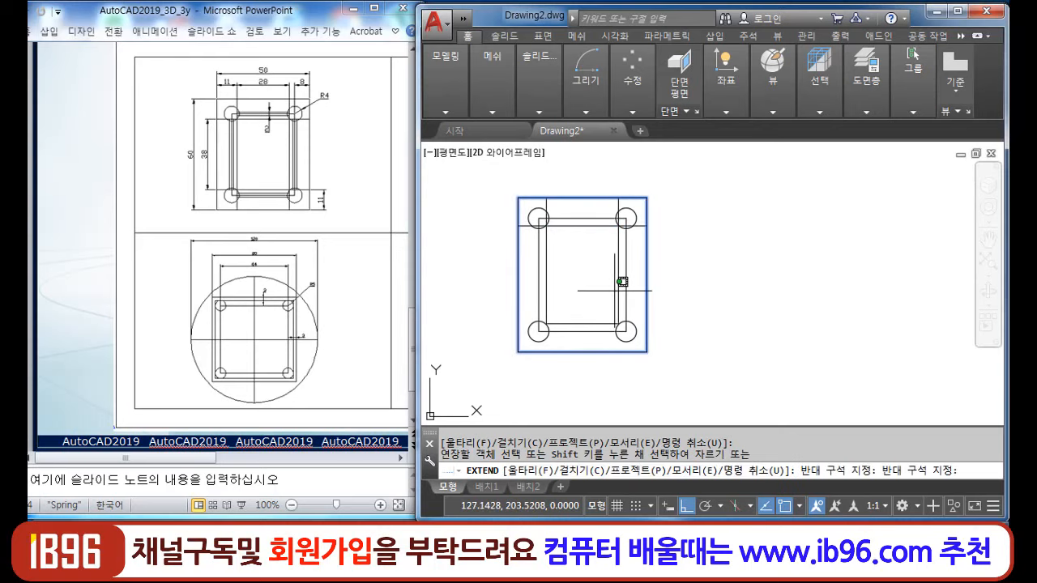
{"action": "left_click", "coordinate": [617, 295]}
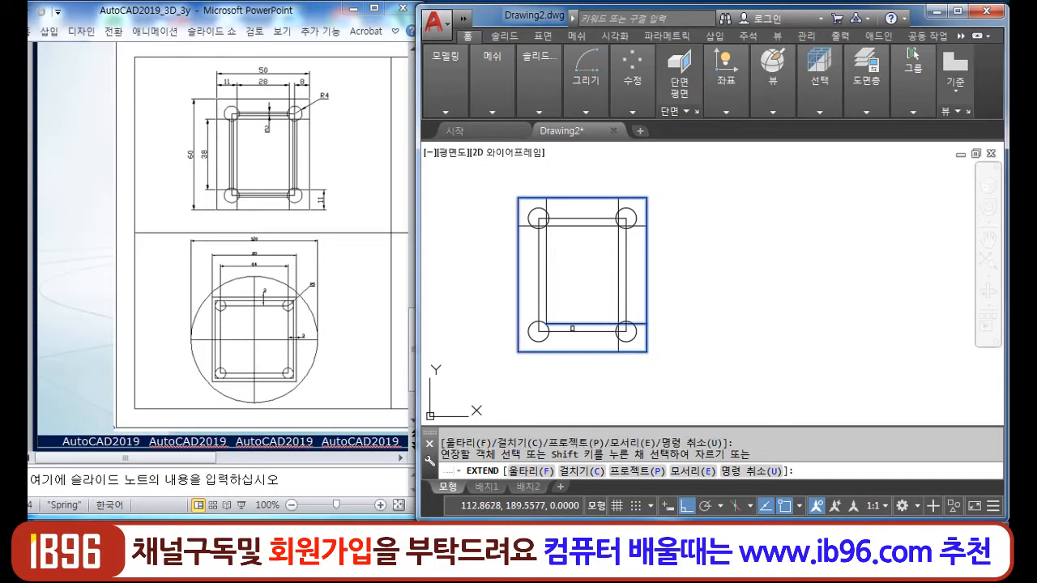
{"action": "left_click", "coordinate": [553, 323]}
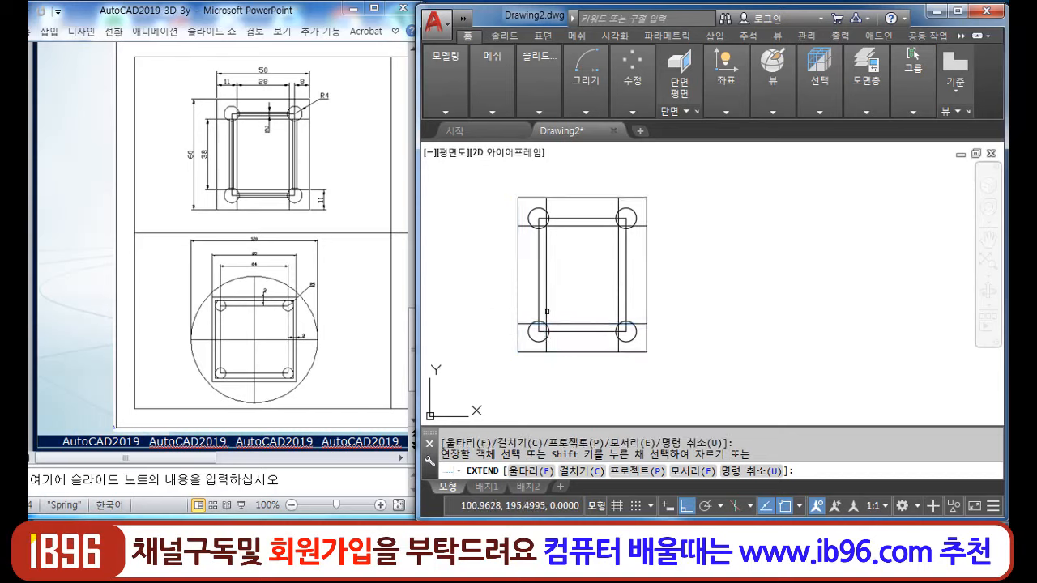
{"action": "key", "text": "Escape"}
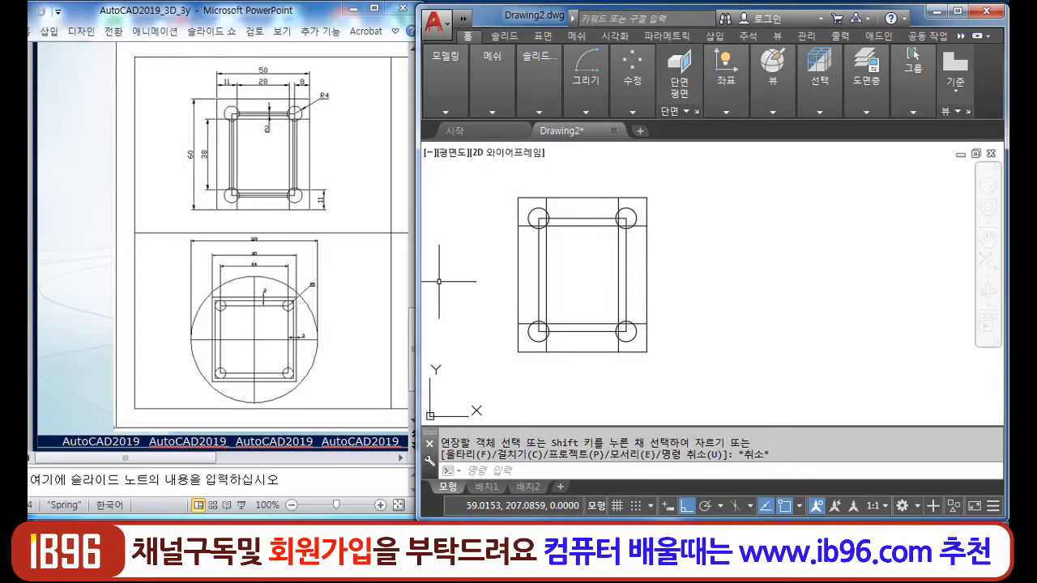
- Switch to the PowerPoint slide and examine the chair's isometric drawing beside the dimensioned plan
{"action": "left_click", "coordinate": [412, 328]}
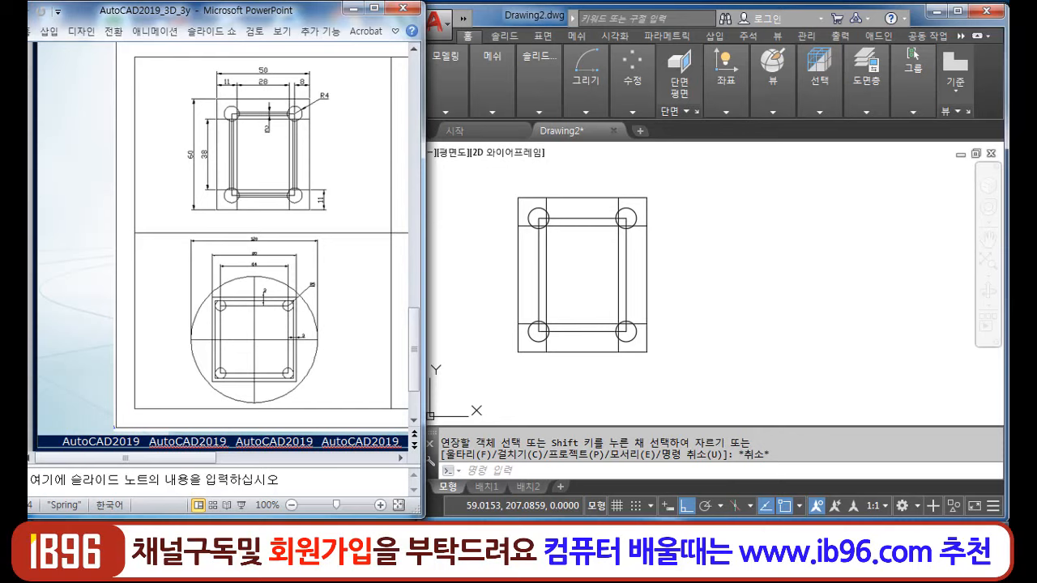
{"action": "left_click", "coordinate": [400, 458]}
{"action": "left_click", "coordinate": [400, 458]}
{"action": "left_click", "coordinate": [400, 458]}
{"action": "left_click", "coordinate": [400, 459]}
{"action": "left_click", "coordinate": [400, 459]}
{"action": "left_click", "coordinate": [401, 458]}
{"action": "left_click", "coordinate": [400, 458]}
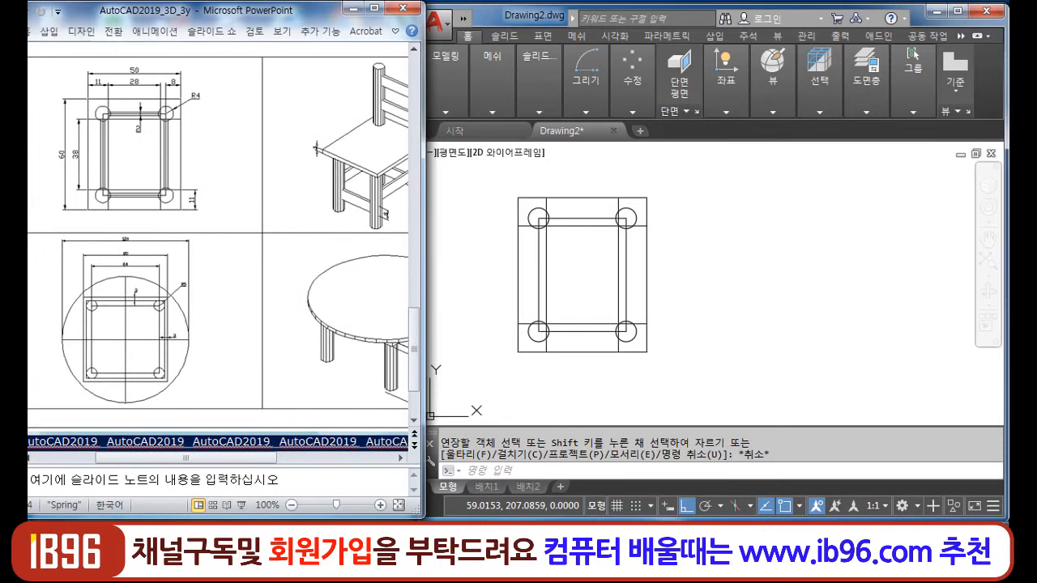
{"action": "left_click", "coordinate": [705, 243]}
{"action": "type", "text": "rec"}
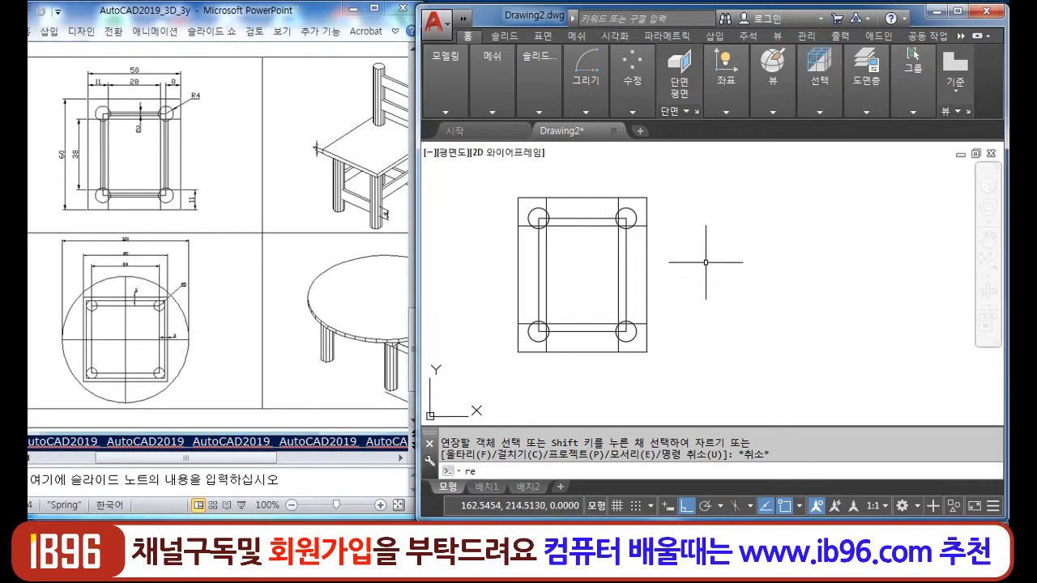
{"action": "key", "text": "Return"}
{"action": "left_click", "coordinate": [693, 237]}
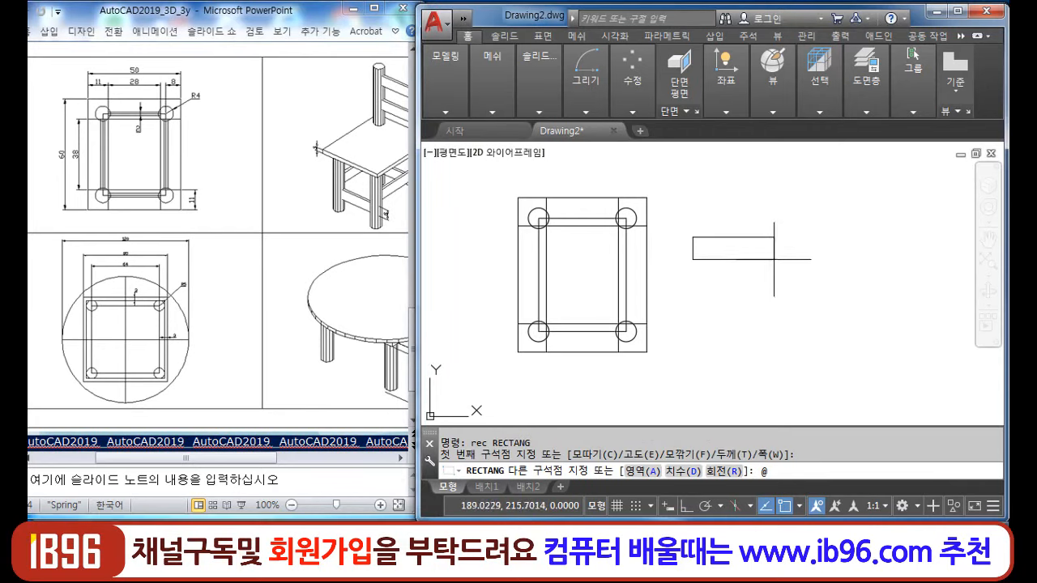
{"action": "type", "text": "@28"}
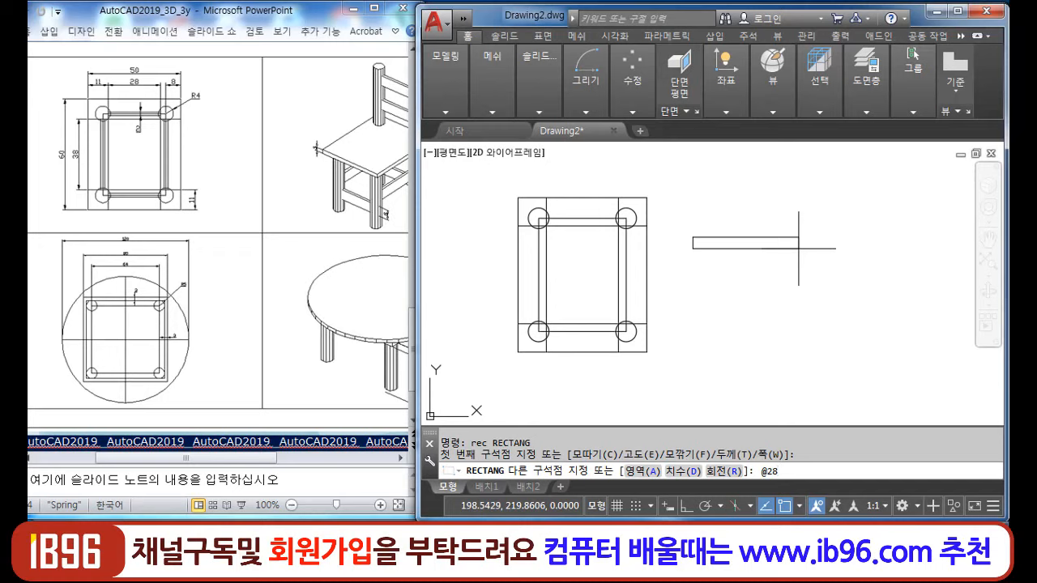
{"action": "type", "text": ",2"}
{"action": "key", "text": "Return"}
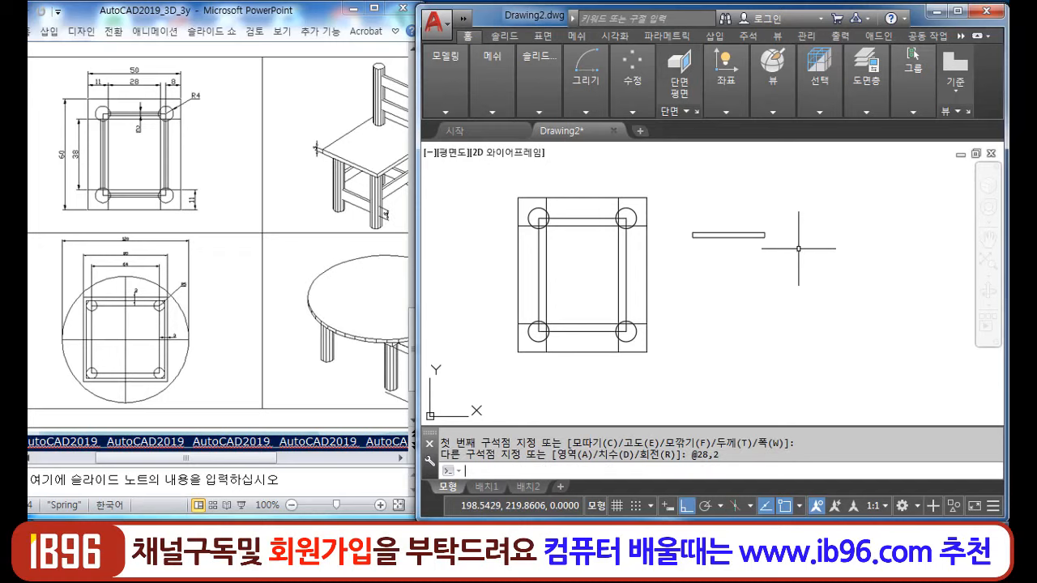
- Draw a vertical bar rectangle below the horizontal bar with @2,-38
{"action": "key", "text": "Return"}
{"action": "left_click", "coordinate": [744, 249]}
{"action": "type", "text": "@2,-38"}
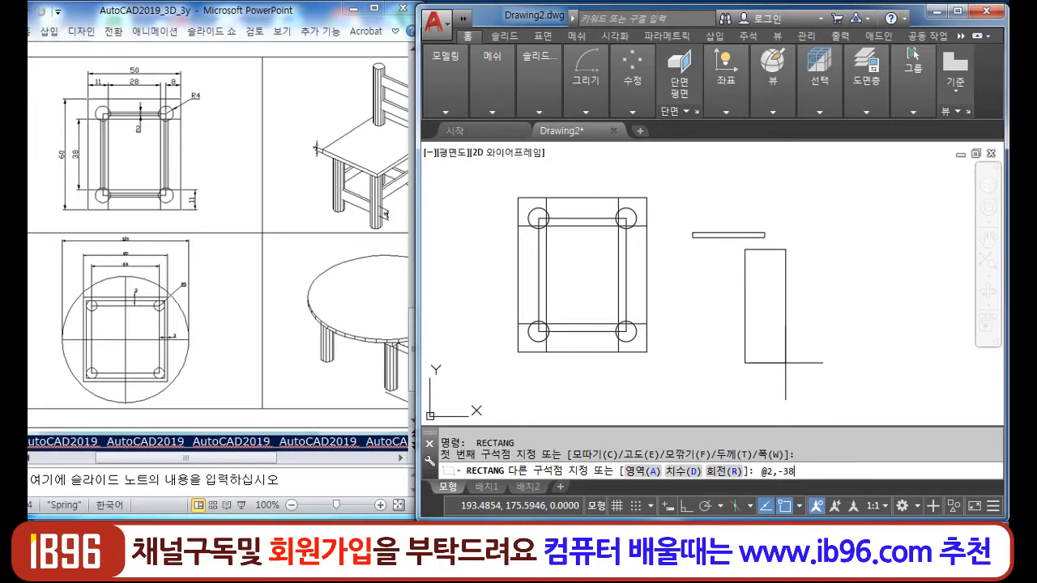
{"action": "key", "text": "Return"}
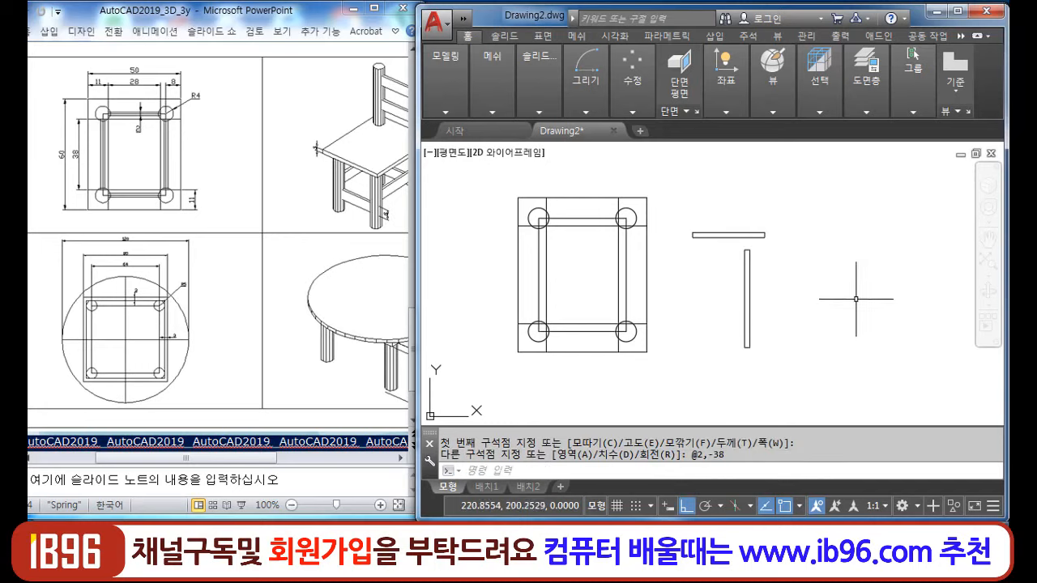
- Copy the 28 by 2 bar by its left-edge midpoint to the line intersection at the upper-left circle, spanning the upper two circles
{"action": "type", "text": "cp"}
{"action": "key", "text": "Return"}
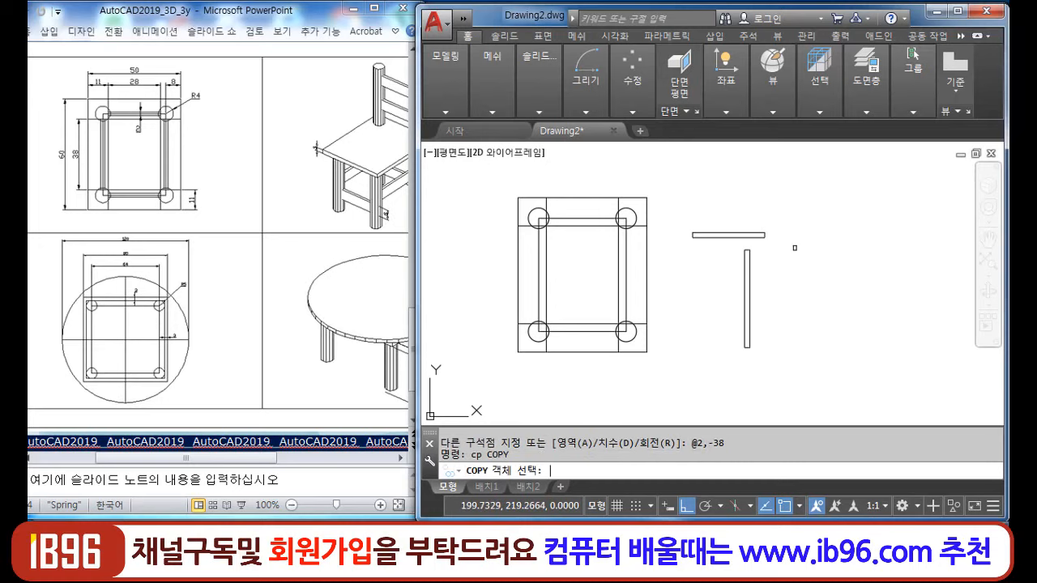
{"action": "left_click", "coordinate": [729, 235]}
{"action": "key", "text": "Return"}
{"action": "scroll", "coordinate": [693, 232], "scroll_direction": "up", "scroll_amount": 4}
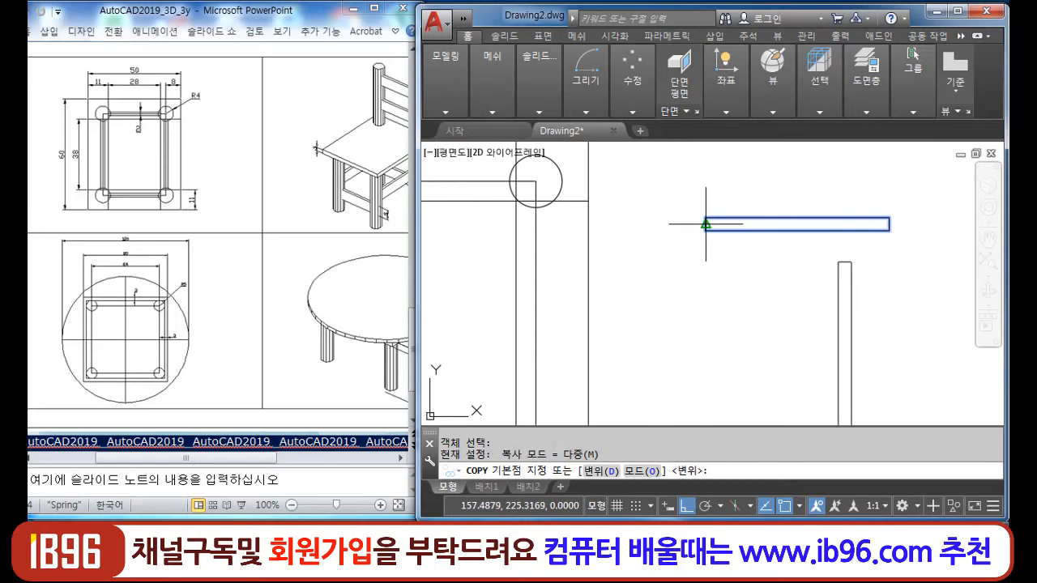
{"action": "left_click", "coordinate": [705, 224]}
{"action": "middle_click_drag", "start_coordinate": [543, 225], "coordinate": [844, 261]}
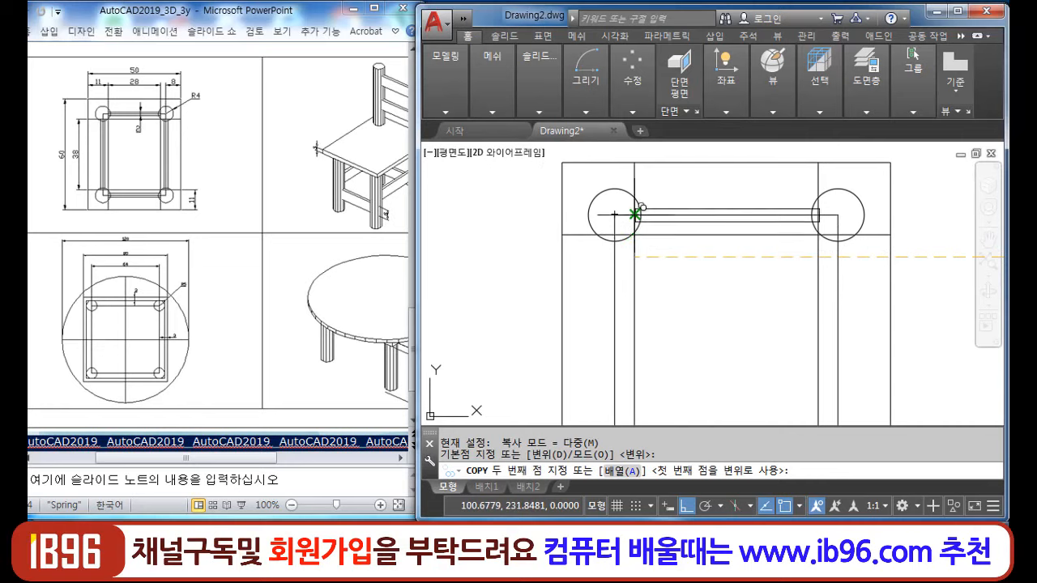
{"action": "left_click", "coordinate": [634, 214]}
- Place a second copy of the horizontal bar at the line intersection beside the lower-left circle and finish copying
{"action": "scroll", "coordinate": [672, 293], "scroll_direction": "down", "scroll_amount": 2}
{"action": "middle_click_drag", "start_coordinate": [670, 314], "coordinate": [641, 201]}
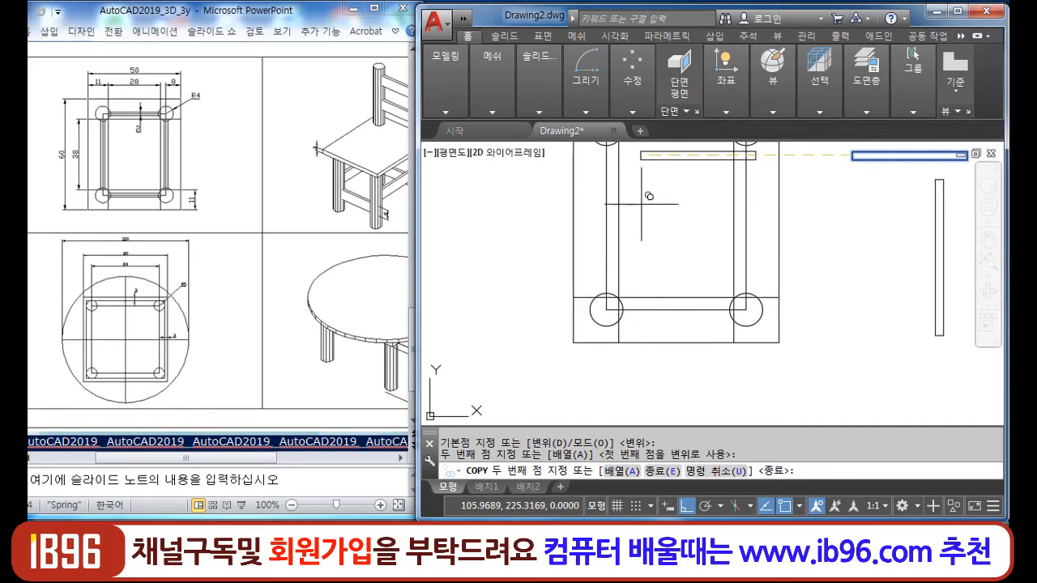
{"action": "left_click", "coordinate": [620, 309]}
{"action": "key", "text": "Escape"}
{"action": "middle_click_drag", "start_coordinate": [795, 280], "coordinate": [719, 328]}
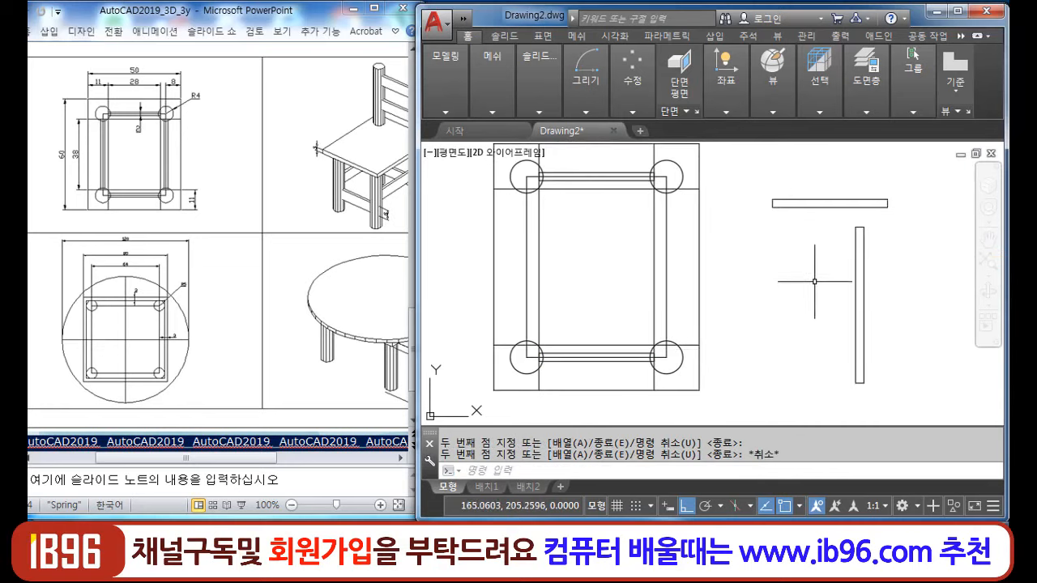
- Copy the 2 by 38 vertical bar by its top midpoint to the guide-line intersections below both upper circles
{"action": "key", "text": "Return"}
{"action": "left_click", "coordinate": [859, 291]}
{"action": "key", "text": "Return"}
{"action": "scroll", "coordinate": [867, 231], "scroll_direction": "up", "scroll_amount": 2}
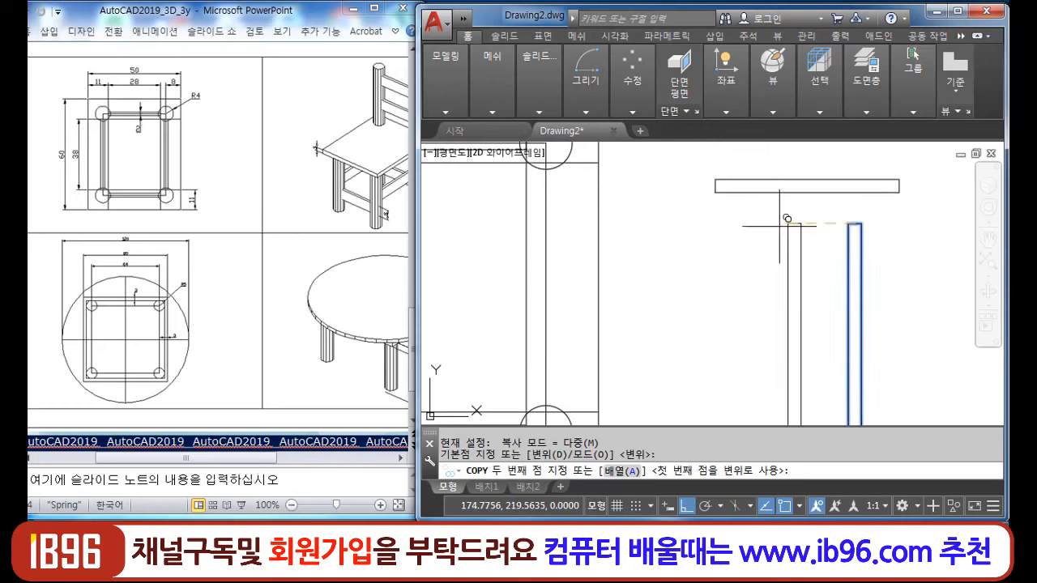
{"action": "scroll", "coordinate": [729, 243], "scroll_direction": "down", "scroll_amount": 3}
{"action": "scroll", "coordinate": [583, 251], "scroll_direction": "up", "scroll_amount": 4}
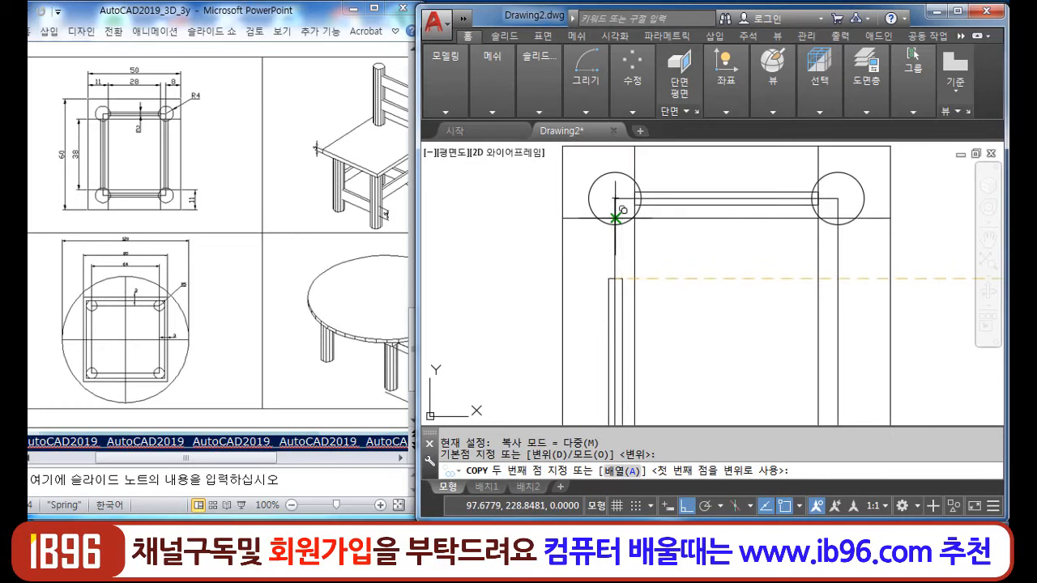
{"action": "left_click", "coordinate": [615, 217]}
{"action": "left_click", "coordinate": [837, 217]}
{"action": "key", "text": "Escape"}
{"action": "scroll", "coordinate": [864, 285], "scroll_direction": "down", "scroll_amount": 4}
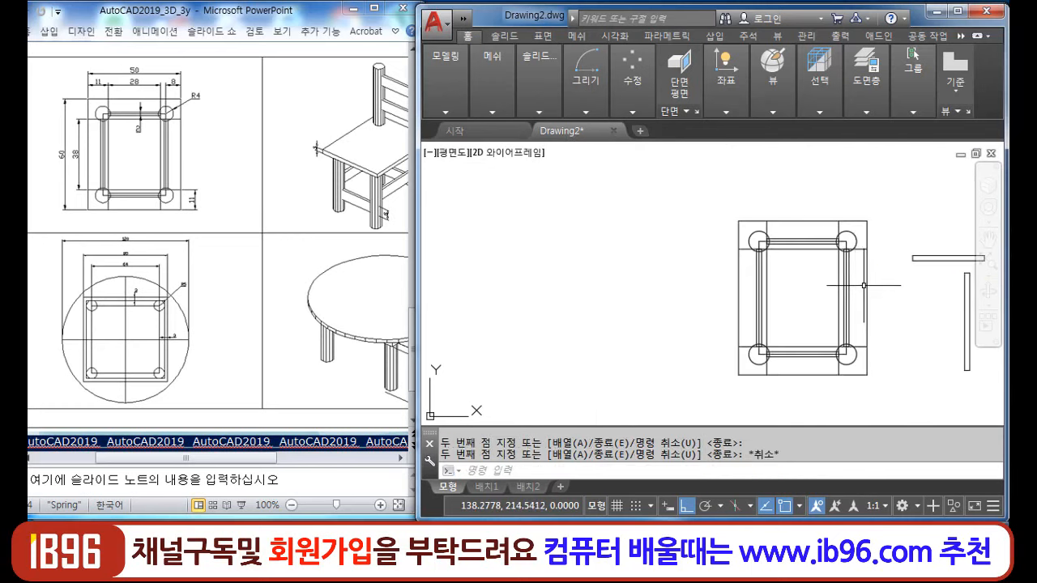
- Erase the two loose source bars beside the chair plan
{"action": "middle_click_drag", "start_coordinate": [863, 285], "coordinate": [682, 285]}
{"action": "type", "text": "e"}
{"action": "key", "text": "Return"}
{"action": "left_click_drag", "start_coordinate": [849, 225], "coordinate": [722, 360]}
{"action": "key", "text": "Return"}
- Erase the two vertical and two horizontal guide lines crossing the chair plan
{"action": "type", "text": "e"}
{"action": "key", "text": "Return"}
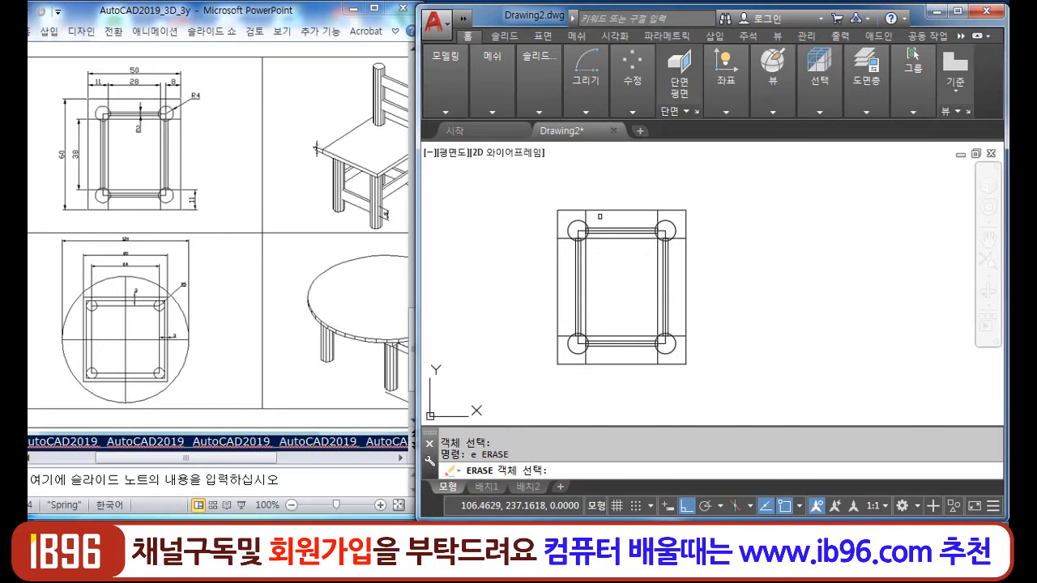
{"action": "left_click", "coordinate": [588, 216]}
{"action": "left_click", "coordinate": [658, 216]}
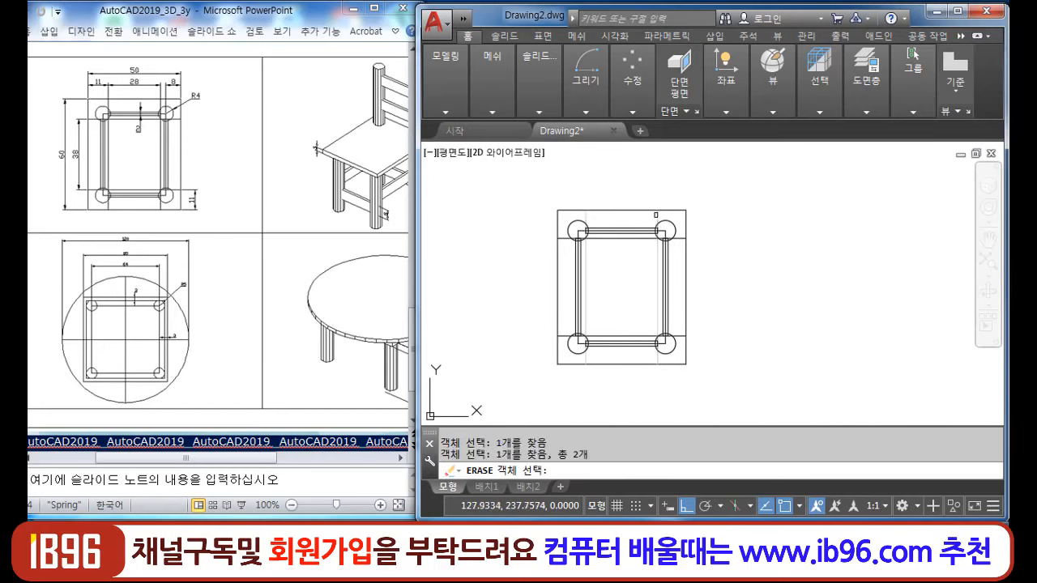
{"action": "left_click", "coordinate": [677, 237]}
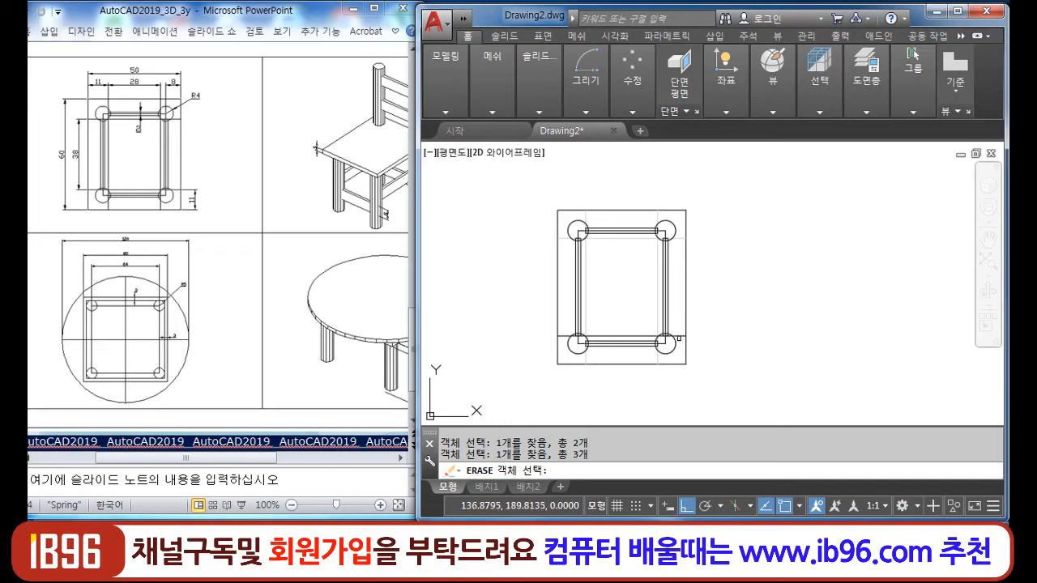
{"action": "key", "text": "Return"}
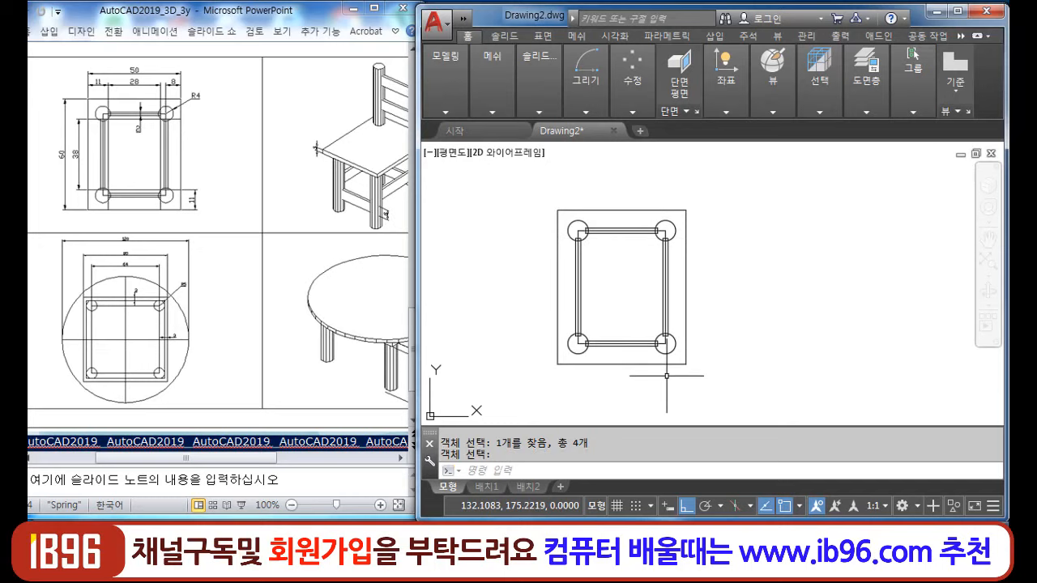
- Erase the construction rectangle that joins the centres of the four corner circles
{"action": "key", "text": "Return"}
{"action": "left_click", "coordinate": [671, 337]}
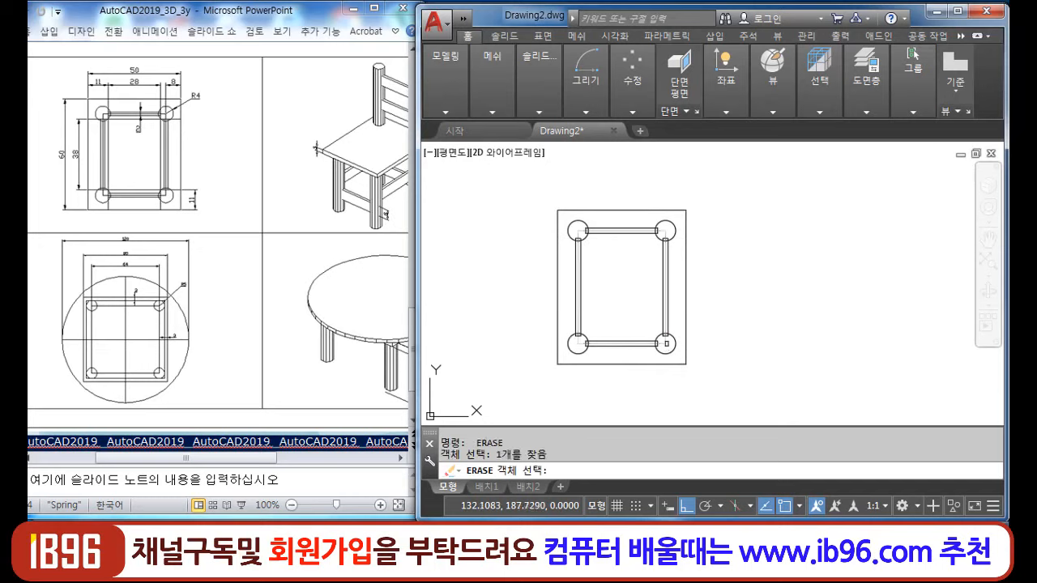
{"action": "key", "text": "Return"}
{"action": "scroll", "coordinate": [674, 302], "scroll_direction": "down", "scroll_amount": 2}
{"action": "middle_click_drag", "start_coordinate": [673, 302], "coordinate": [655, 237]}
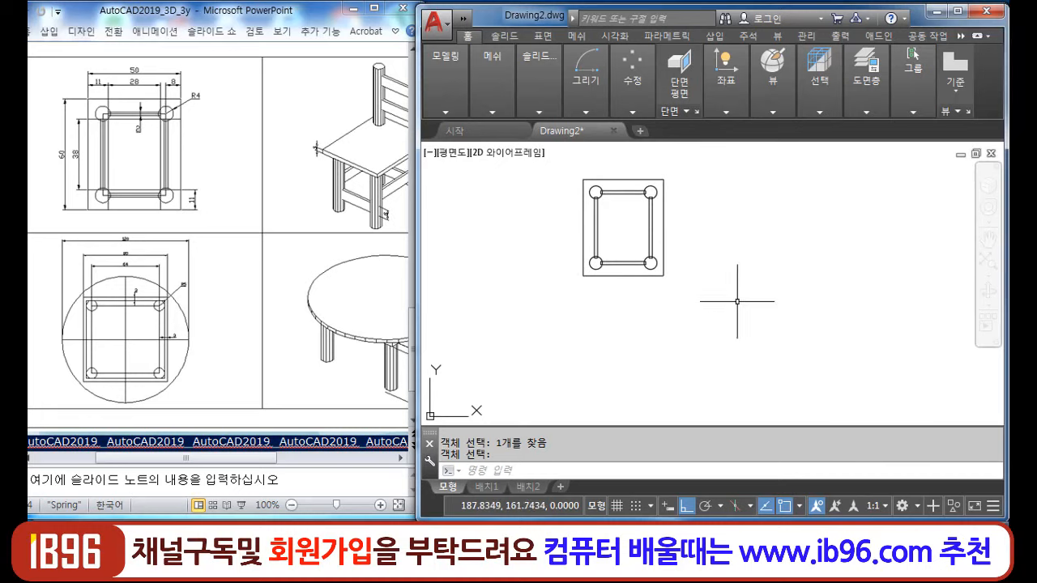
- Switch to the PowerPoint reference slide and enlarge it to 130% to read the round table plan's dimensions
{"action": "left_click", "coordinate": [413, 230]}
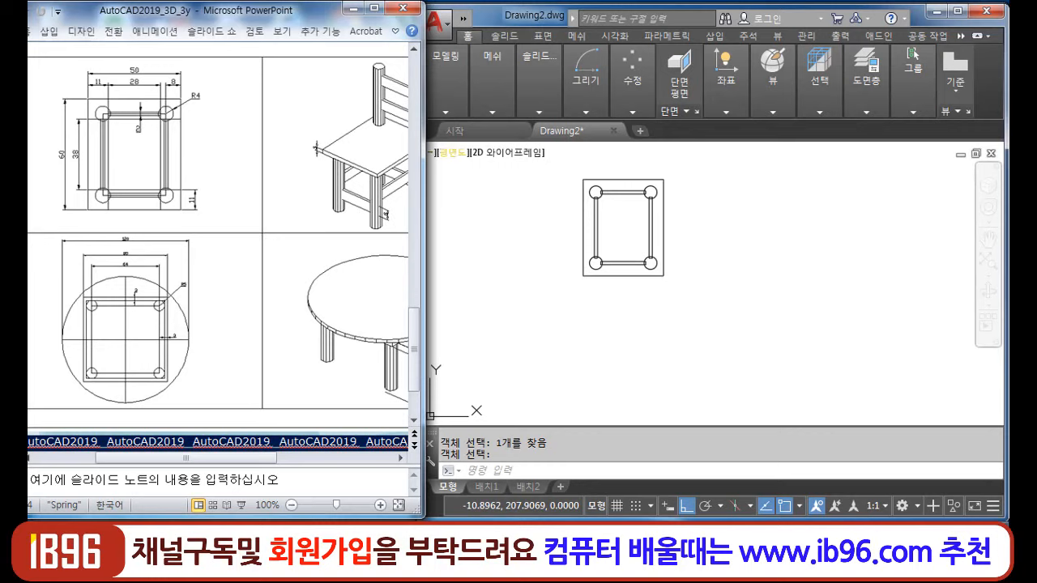
{"action": "left_click", "coordinate": [520, 223]}
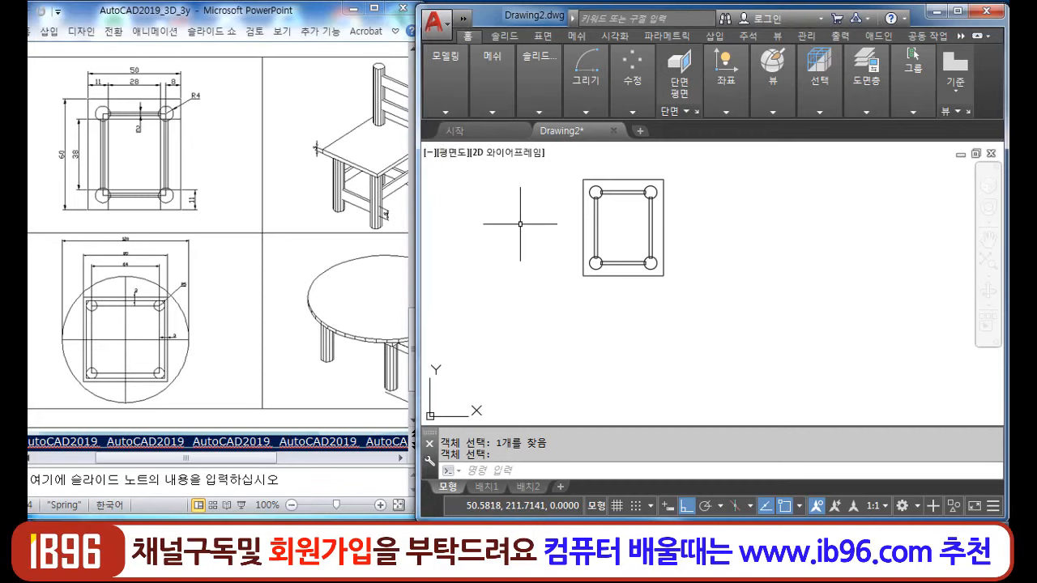
{"action": "left_click", "coordinate": [409, 210]}
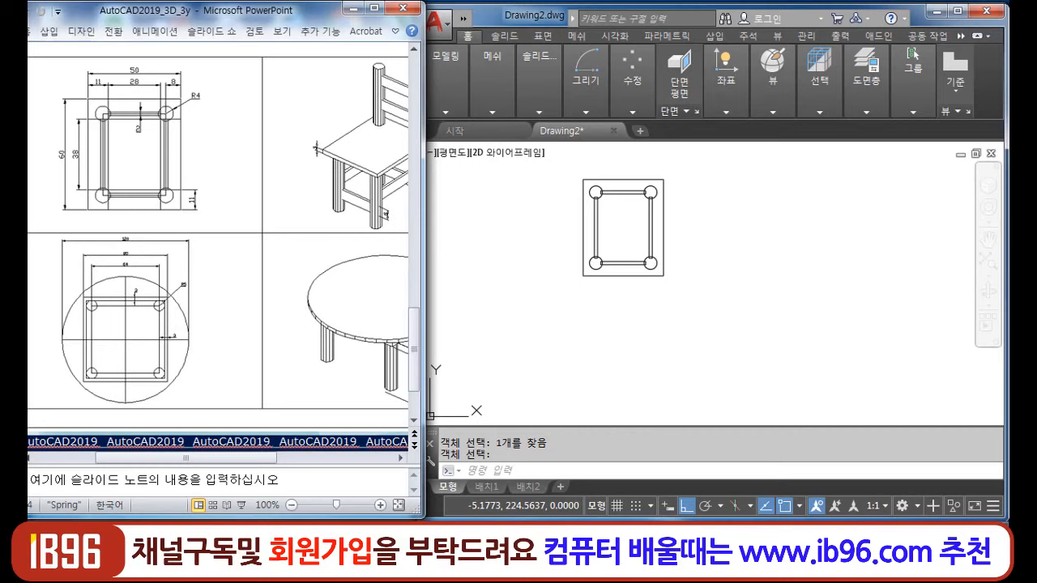
{"action": "scroll", "coordinate": [572, 267], "scroll_direction": "down", "scroll_amount": 1}
{"action": "left_click", "coordinate": [571, 243]}
{"action": "middle_click_drag", "start_coordinate": [603, 312], "coordinate": [567, 254]}
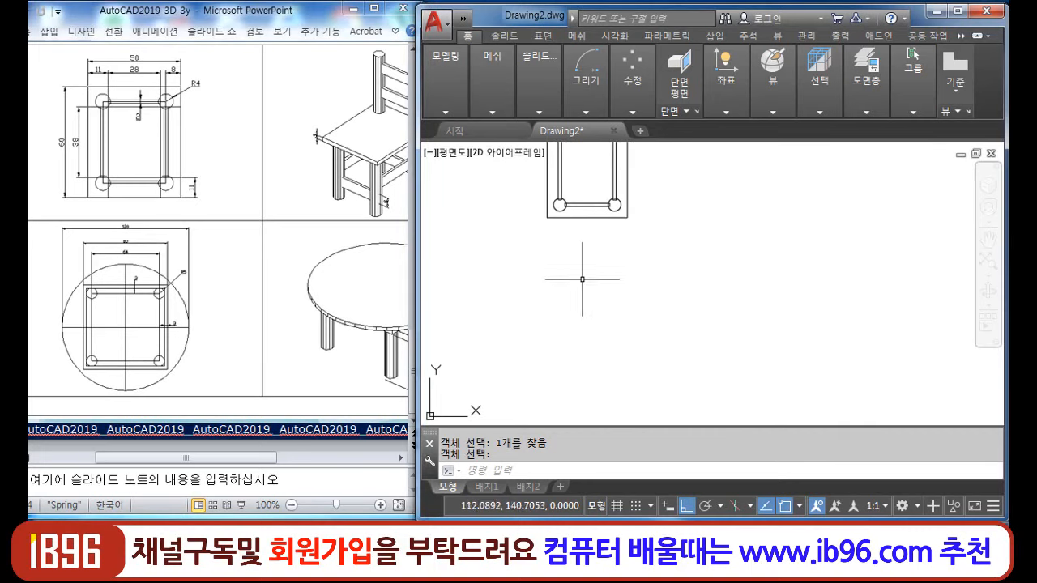
{"action": "left_click", "coordinate": [413, 334]}
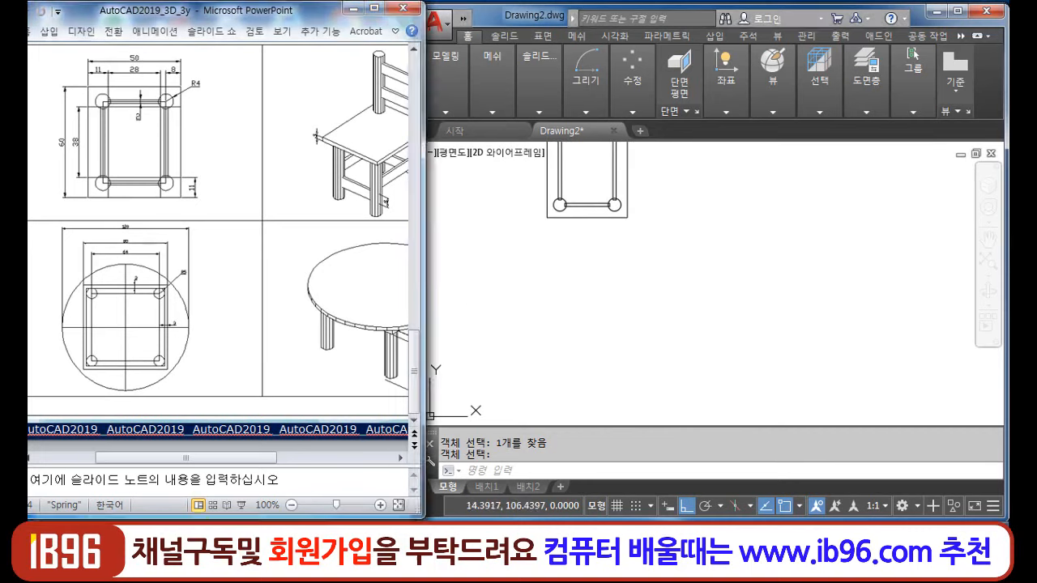
{"action": "left_click", "coordinate": [380, 505]}
{"action": "left_click", "coordinate": [380, 504]}
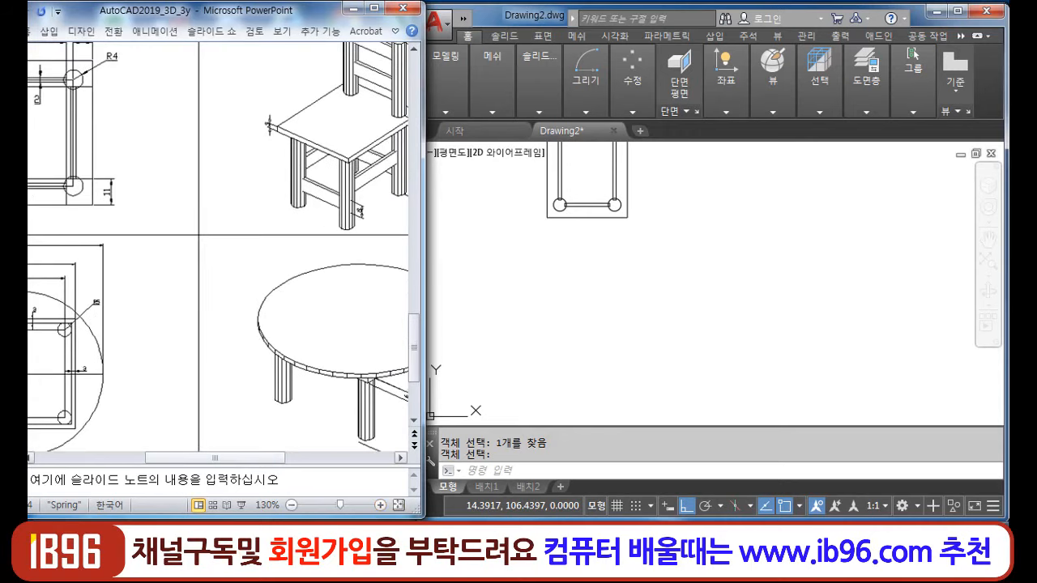
{"action": "left_click", "coordinate": [380, 505]}
- Switch back to AutoCAD and draw a circle of radius 60 below the chair plan
{"action": "left_click", "coordinate": [592, 301]}
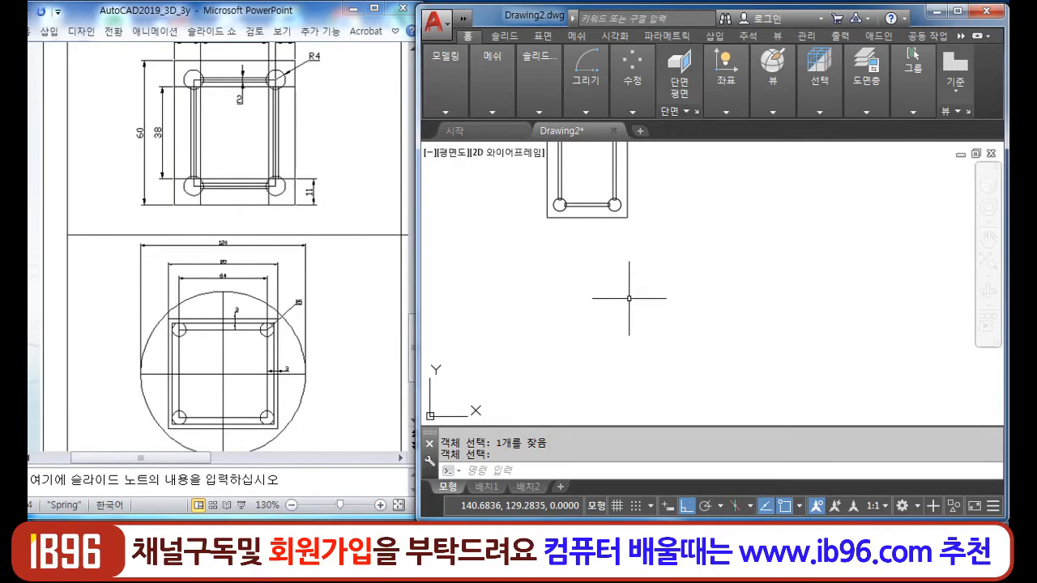
{"action": "middle_click_drag", "start_coordinate": [641, 274], "coordinate": [648, 202]}
{"action": "type", "text": "c"}
{"action": "key", "text": "Return"}
{"action": "middle_click_drag", "start_coordinate": [608, 274], "coordinate": [634, 283]}
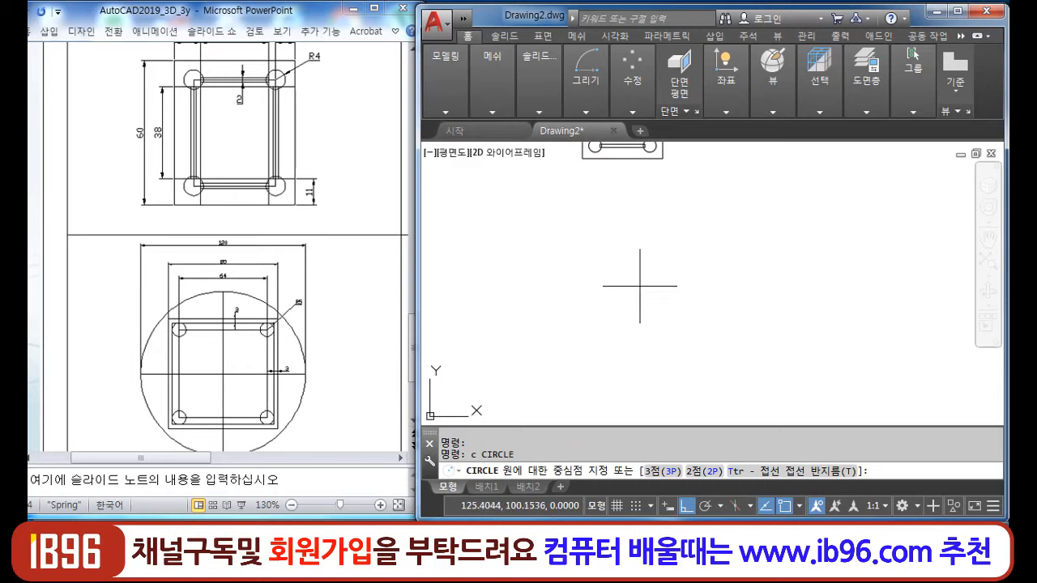
{"action": "left_click", "coordinate": [625, 303]}
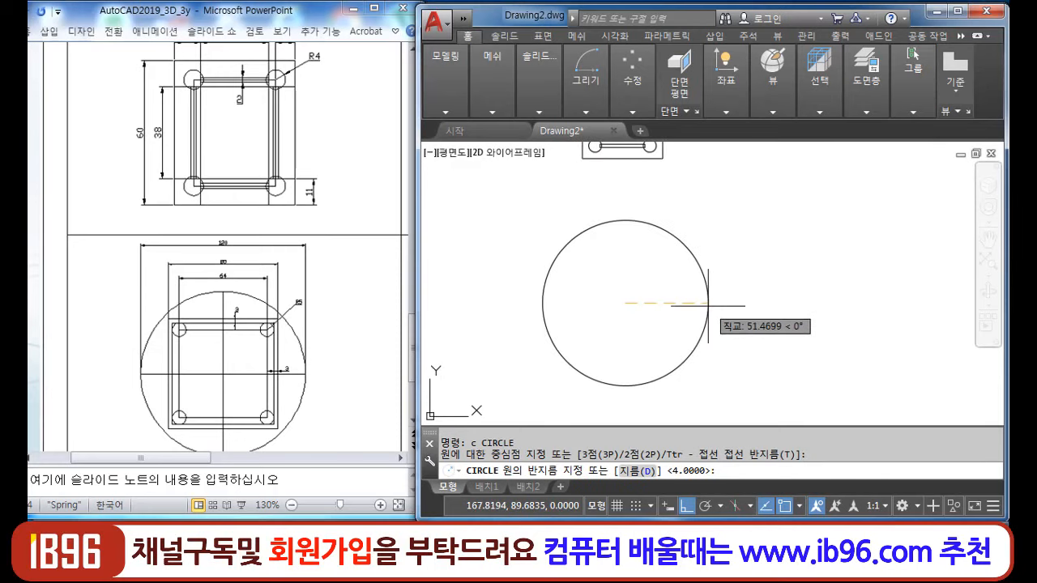
{"action": "type", "text": "60"}
{"action": "key", "text": "Return"}
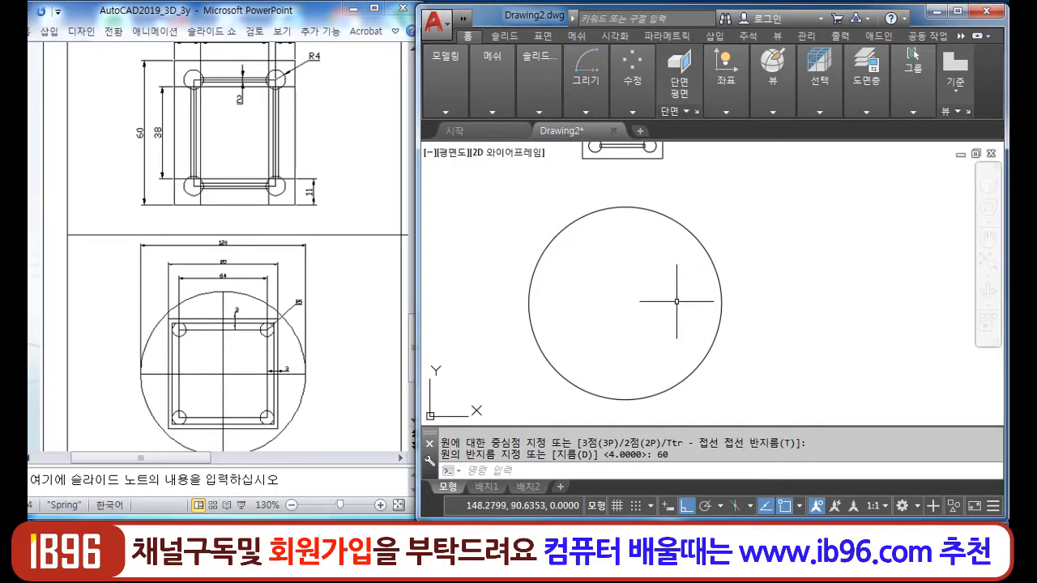
- Draw a horizontal and a vertical diameter line between the large circle's quadrant points
{"action": "type", "text": "l"}
{"action": "key", "text": "Return"}
{"action": "left_click", "coordinate": [528, 303]}
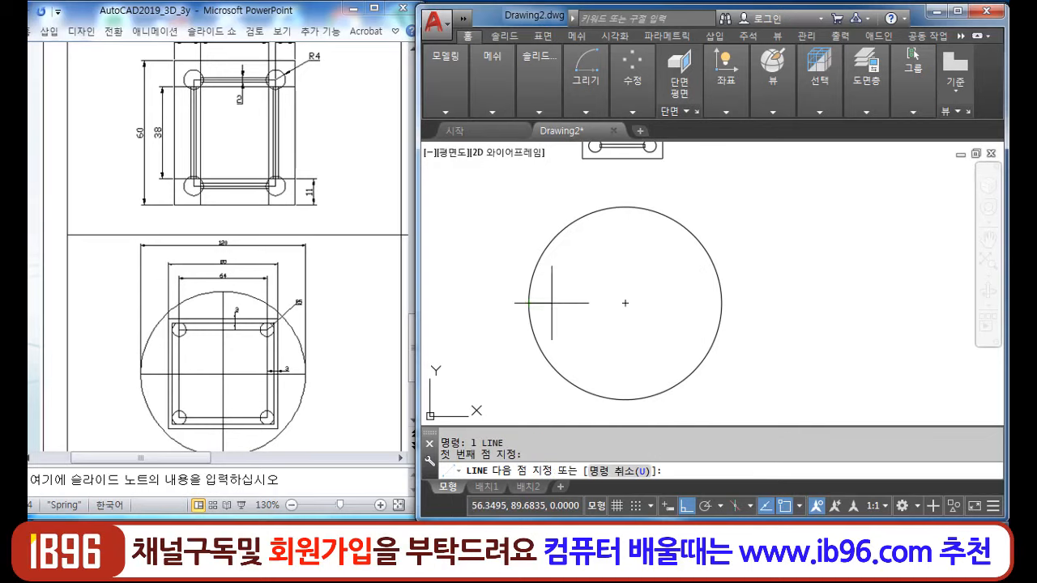
{"action": "left_click", "coordinate": [721, 303]}
{"action": "key", "text": "Return"}
{"action": "key", "text": "Return"}
{"action": "left_click", "coordinate": [624, 208]}
{"action": "left_click", "coordinate": [624, 399]}
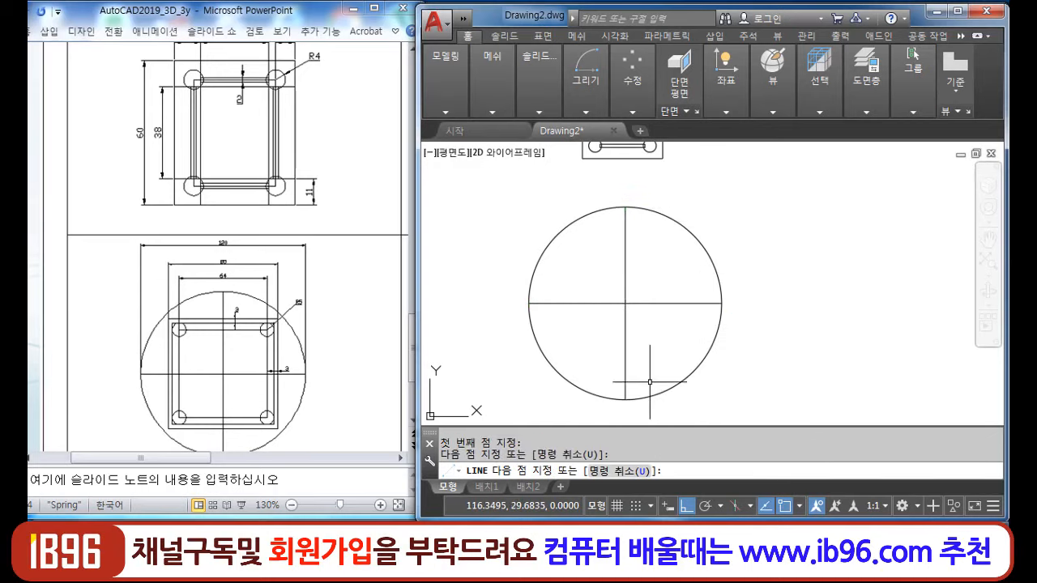
{"action": "key", "text": "Return"}
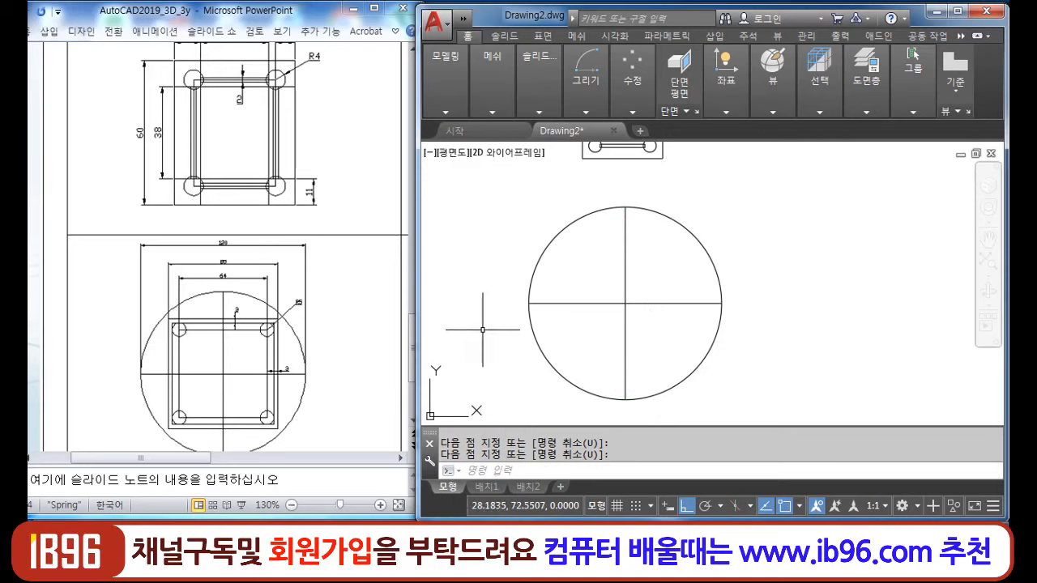
- Offset the vertical and horizontal diameter lines by 40 to both sides
{"action": "type", "text": "o"}
{"action": "key", "text": "Return"}
{"action": "type", "text": "40"}
{"action": "key", "text": "Return"}
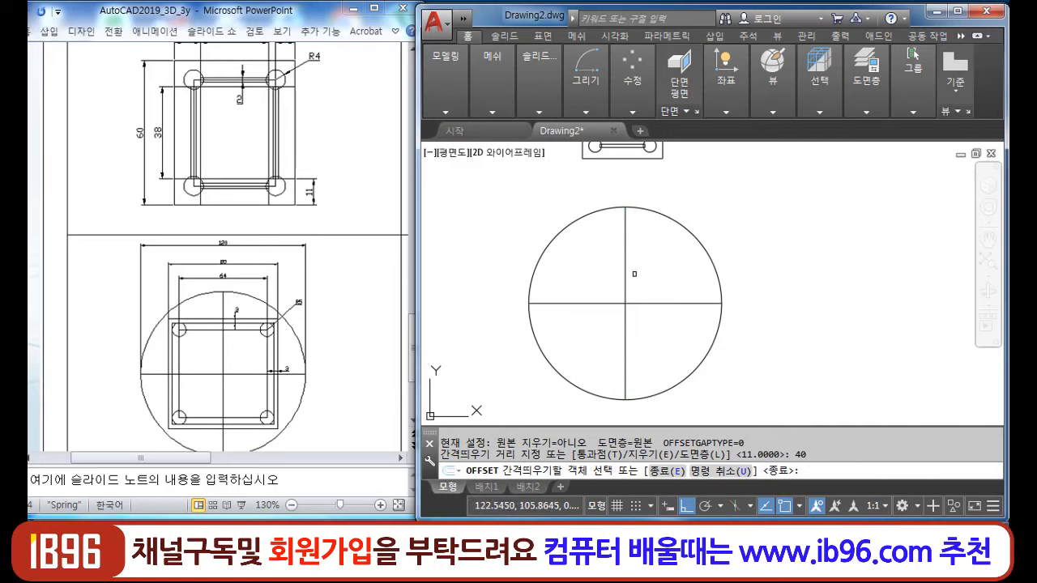
{"action": "left_click", "coordinate": [625, 278]}
{"action": "left_click", "coordinate": [621, 278]}
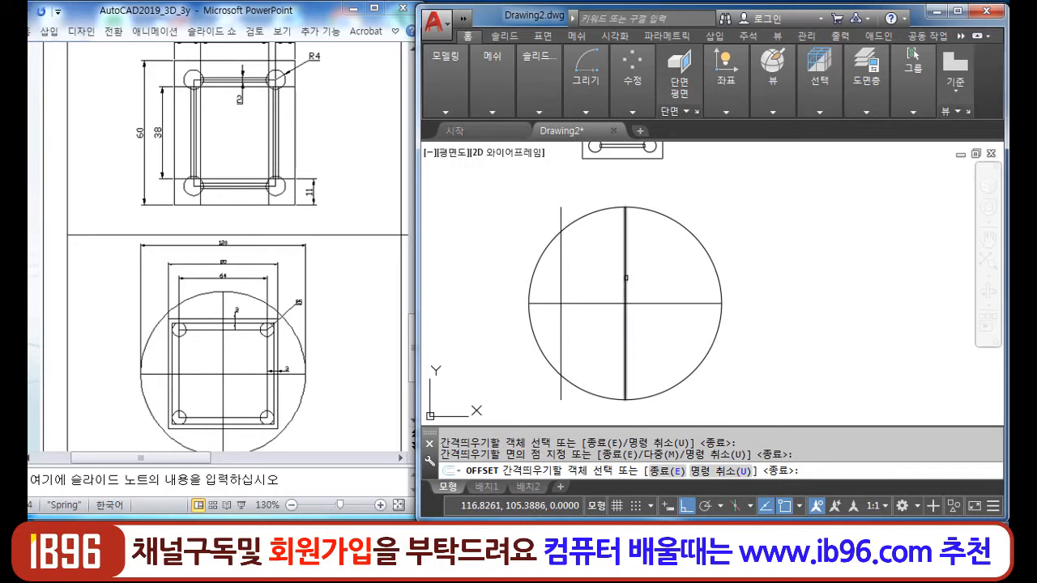
{"action": "left_click", "coordinate": [624, 278]}
{"action": "left_click", "coordinate": [648, 283]}
{"action": "left_click", "coordinate": [652, 303]}
{"action": "left_click", "coordinate": [655, 291]}
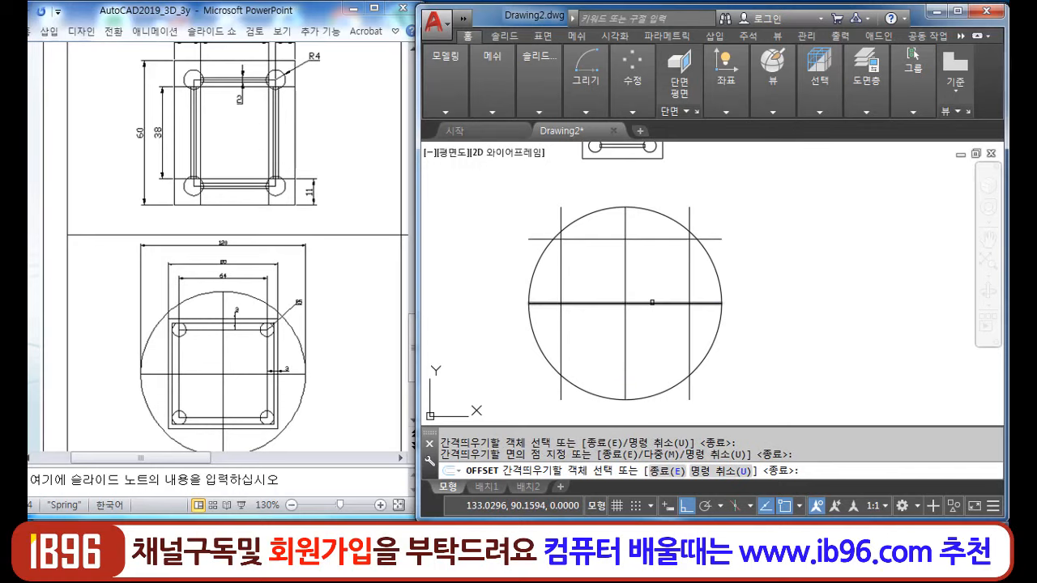
{"action": "left_click", "coordinate": [652, 303]}
{"action": "left_click", "coordinate": [594, 332]}
{"action": "key", "text": "Escape"}
- Draw a rectangle from the upper-left to the lower-right intersection of the offset lines
{"action": "type", "text": "rec"}
{"action": "key", "text": "Return"}
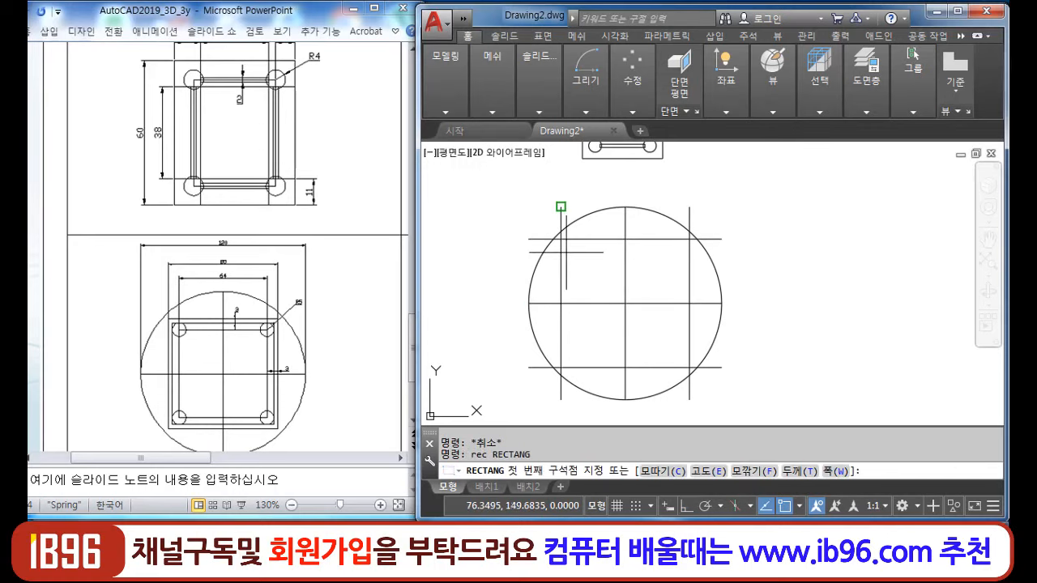
{"action": "left_click", "coordinate": [560, 239]}
{"action": "left_click", "coordinate": [689, 367]}
{"action": "key", "text": "Escape"}
{"action": "key", "text": "Escape"}
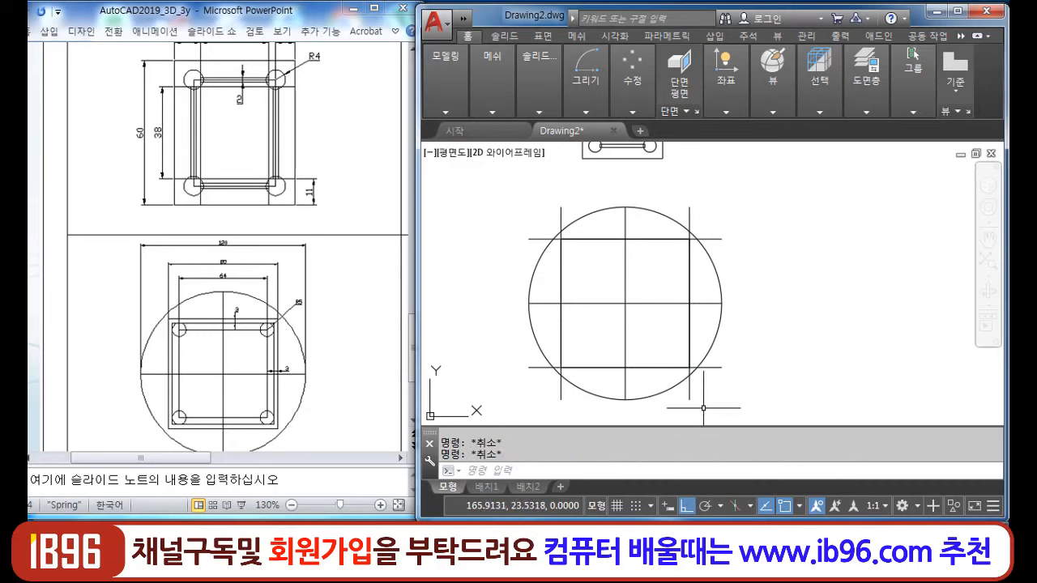
- Erase the four offset guide lines around the square, keeping the two diameter lines
{"action": "type", "text": "e"}
{"action": "key", "text": "Return"}
{"action": "left_click", "coordinate": [689, 388]}
{"action": "left_click", "coordinate": [720, 366]}
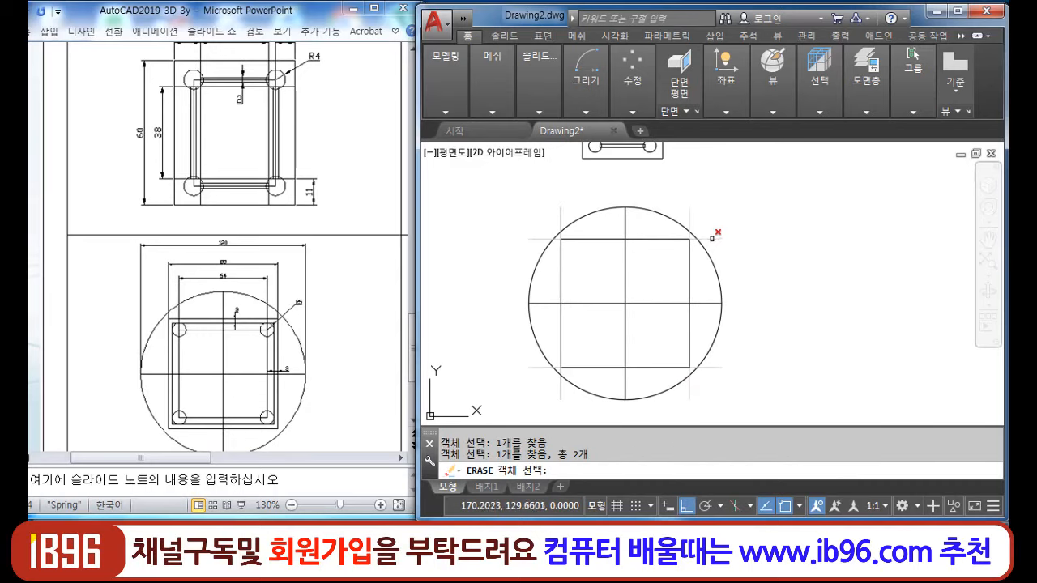
{"action": "left_click", "coordinate": [593, 176]}
{"action": "left_click", "coordinate": [518, 304]}
{"action": "key", "text": "Return"}
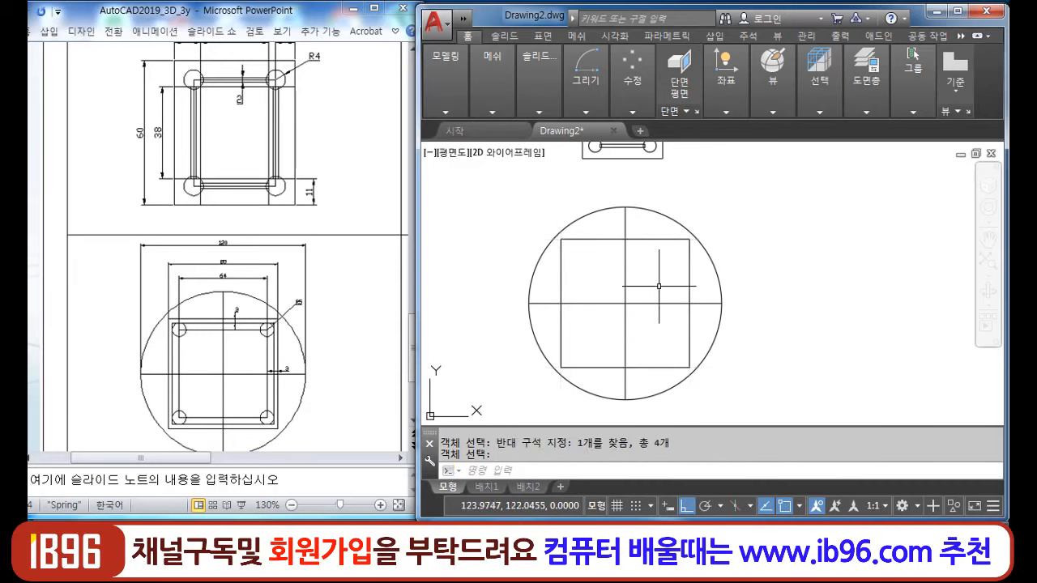
{"action": "right_click", "coordinate": [654, 365]}
{"action": "left_click", "coordinate": [689, 386]}
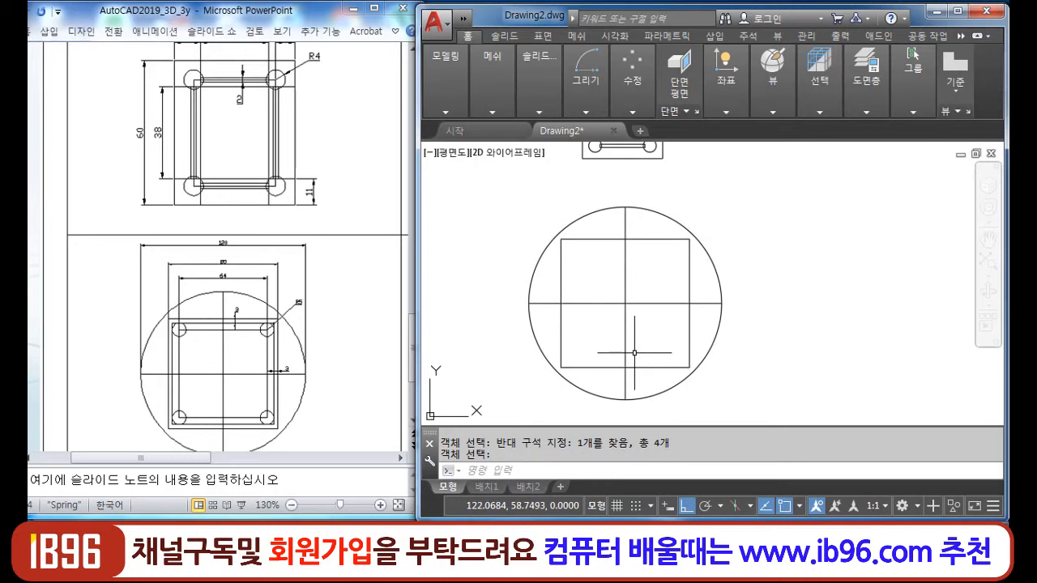
- Offset the square inside the circle inward by 3
{"action": "type", "text": "o"}
{"action": "key", "text": "Return"}
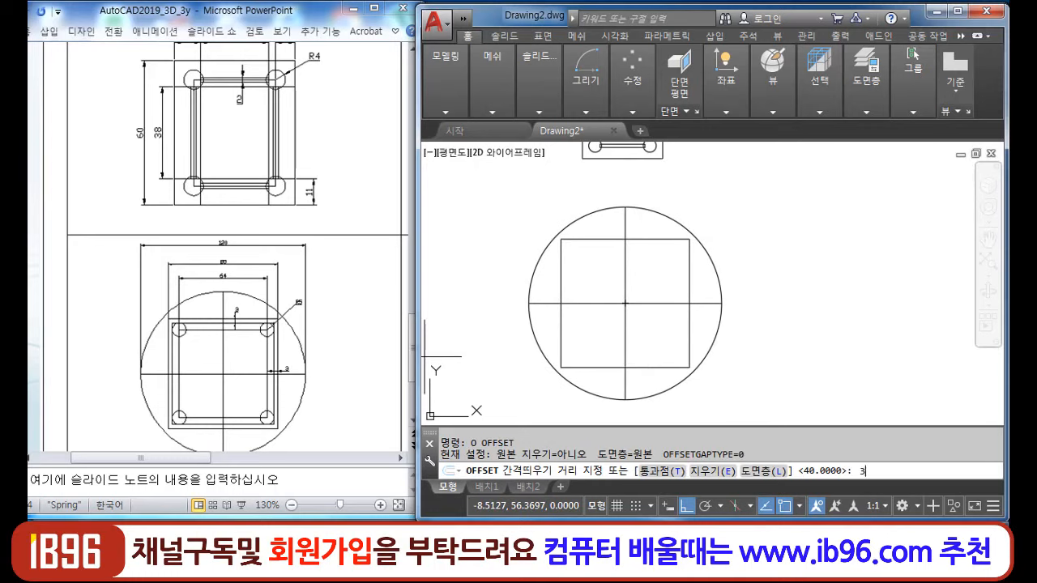
{"action": "type", "text": "3"}
{"action": "key", "text": "Return"}
{"action": "left_click", "coordinate": [560, 332]}
{"action": "left_click", "coordinate": [631, 326]}
{"action": "key", "text": "Escape"}
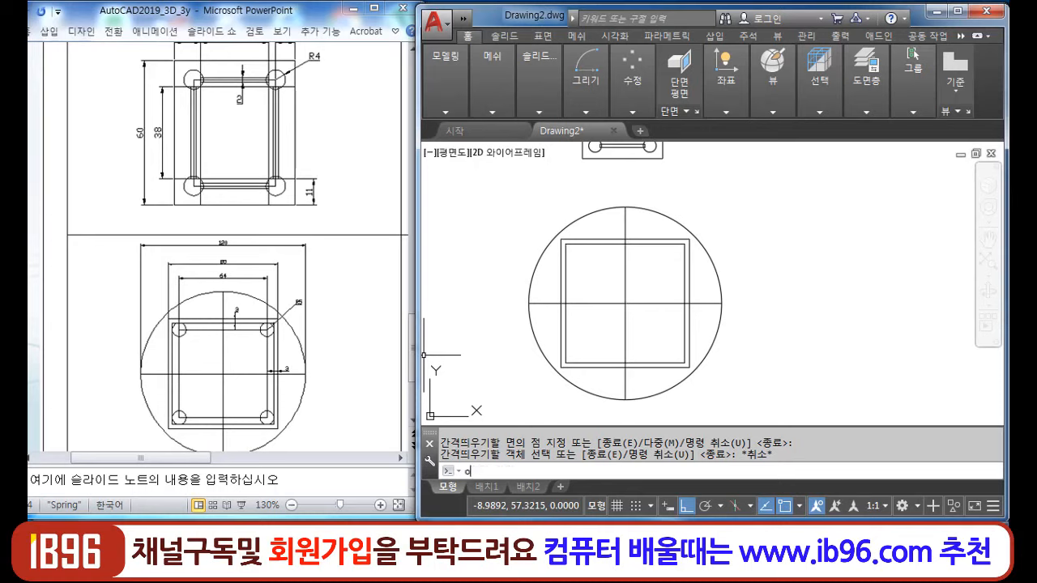
- Offset the round table's vertical and horizontal diameter lines by 32 to both sides
{"action": "key", "text": "Return"}
{"action": "type", "text": "32"}
{"action": "key", "text": "Return"}
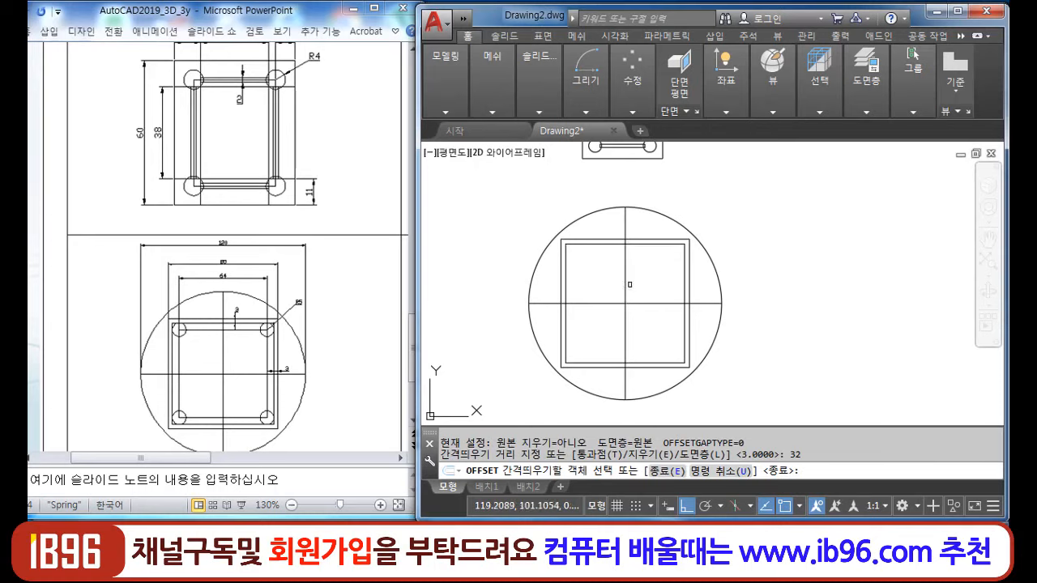
{"action": "left_click", "coordinate": [625, 279]}
{"action": "left_click", "coordinate": [612, 277]}
{"action": "left_click", "coordinate": [624, 279]}
{"action": "left_click", "coordinate": [656, 278]}
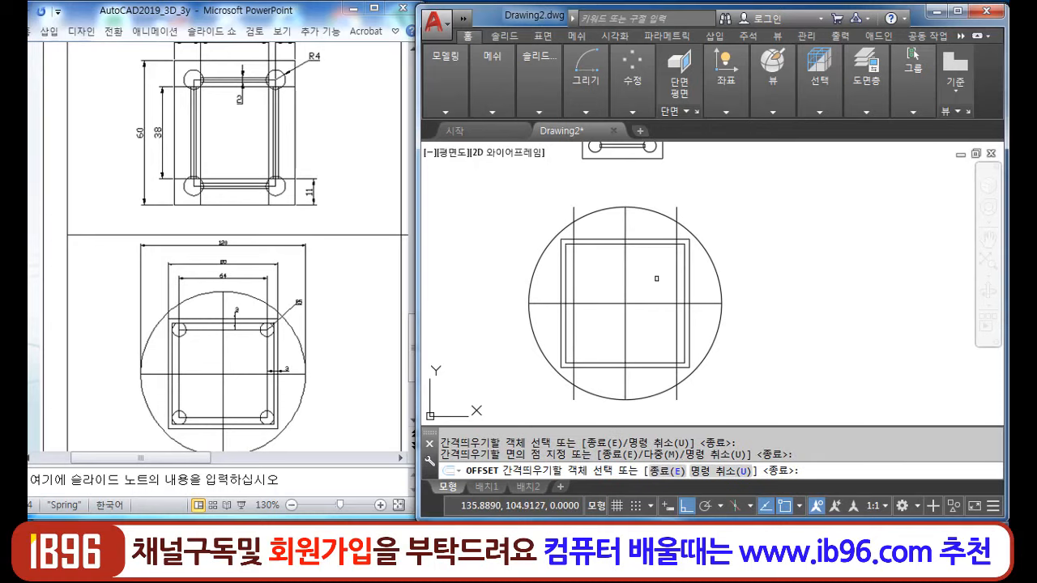
{"action": "left_click", "coordinate": [614, 302]}
{"action": "left_click", "coordinate": [615, 290]}
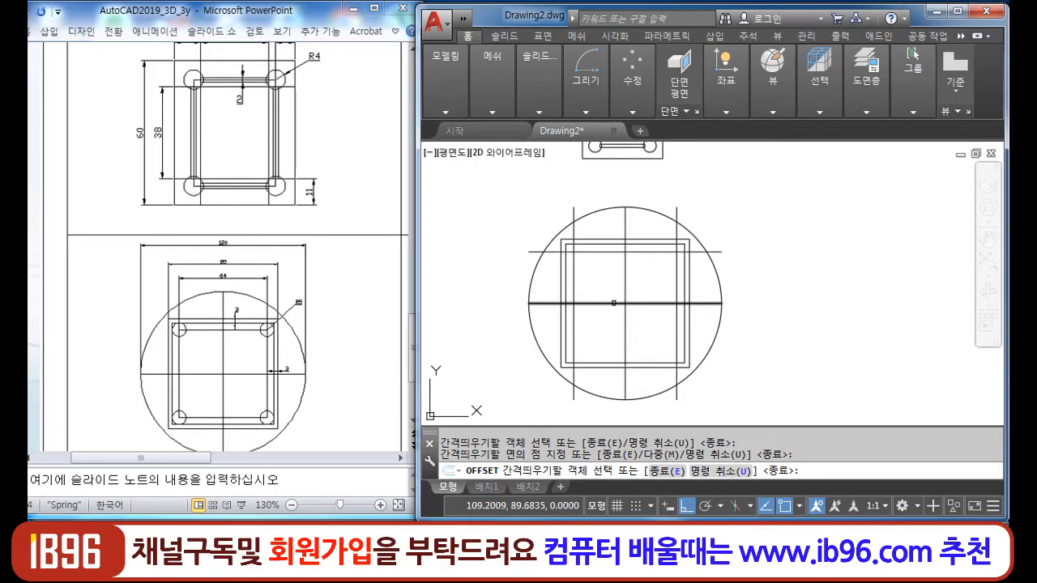
{"action": "left_click", "coordinate": [614, 303]}
{"action": "left_click", "coordinate": [617, 321]}
{"action": "key", "text": "Escape"}
{"action": "key", "text": "Escape"}
- Draw a circle of radius 5 at each of the four intersections of the offset guide lines
{"action": "type", "text": "c"}
{"action": "key", "text": "Return"}
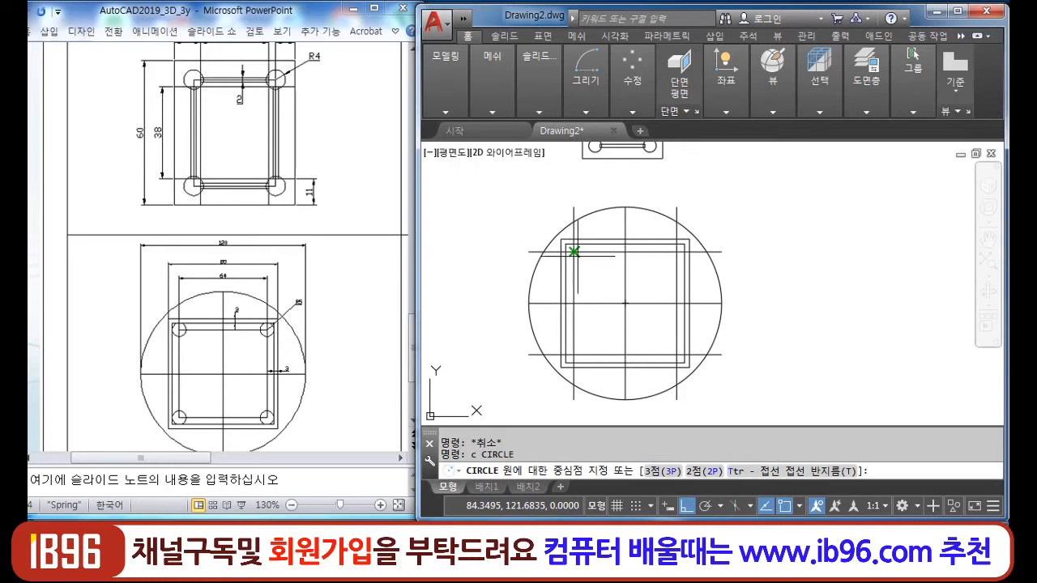
{"action": "left_click", "coordinate": [574, 252]}
{"action": "type", "text": "5"}
{"action": "key", "text": "Return"}
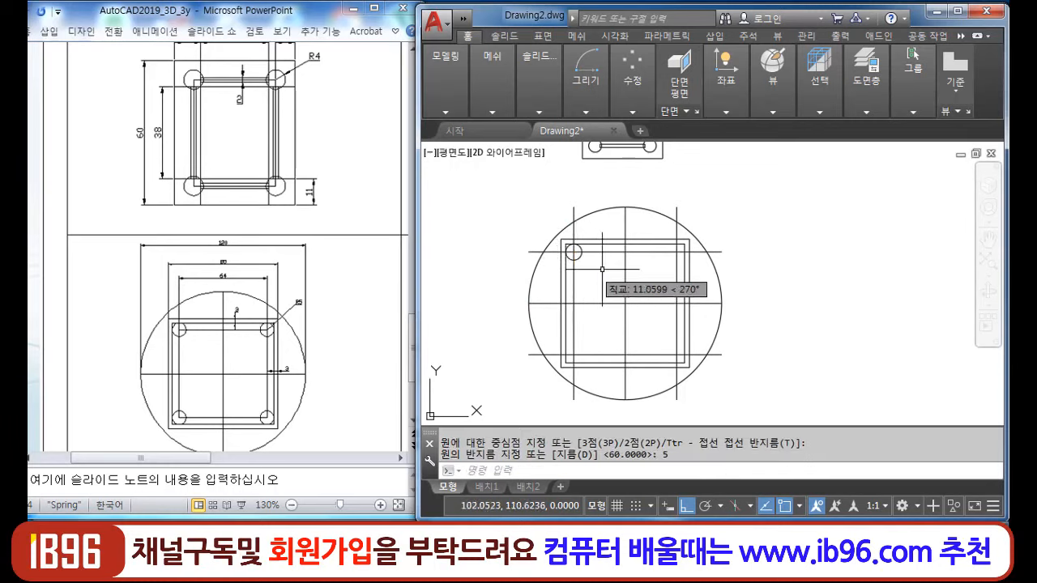
{"action": "key", "text": "Return"}
{"action": "left_click", "coordinate": [674, 252]}
{"action": "key", "text": "Return"}
{"action": "key", "text": "Return"}
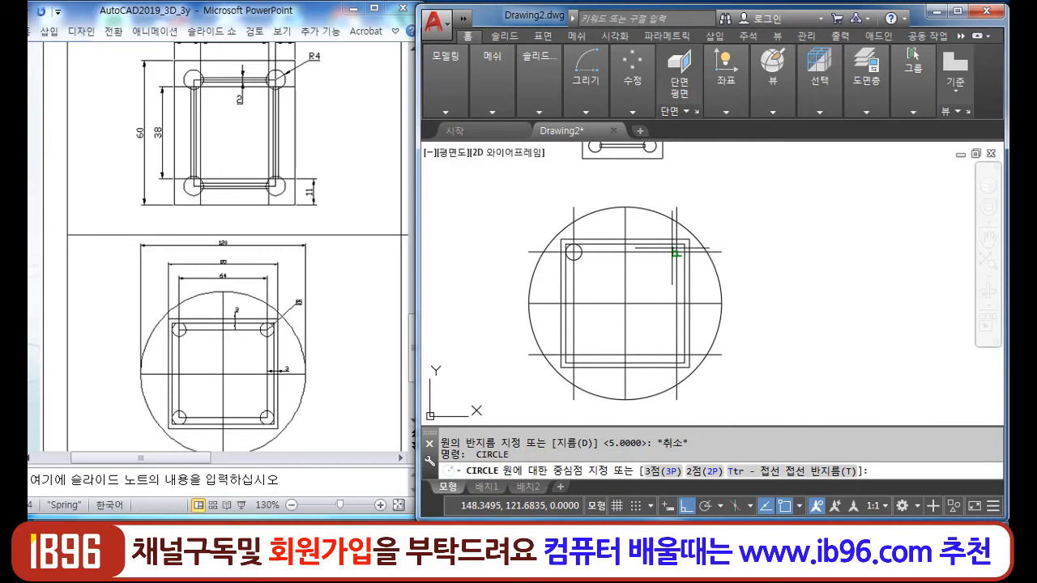
{"action": "left_click", "coordinate": [676, 355]}
{"action": "key", "text": "Return"}
{"action": "key", "text": "Return"}
{"action": "left_click", "coordinate": [573, 355]}
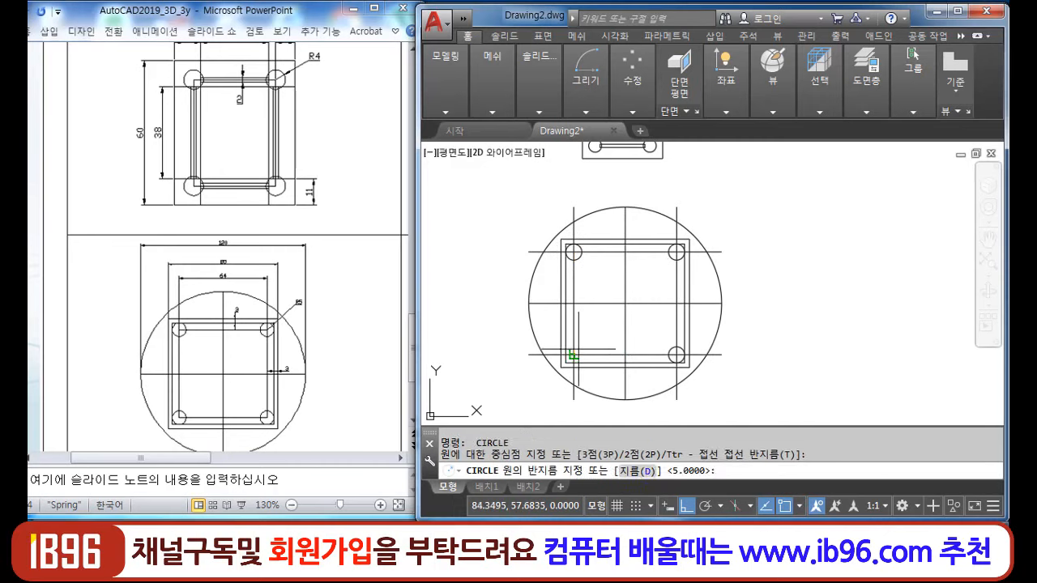
{"action": "key", "text": "Return"}
{"action": "key", "text": "Escape"}
{"action": "key", "text": "Escape"}
- Erase the four offset guide lines running through the leg circles
{"action": "type", "text": "e"}
{"action": "key", "text": "Return"}
{"action": "left_click", "coordinate": [678, 208]}
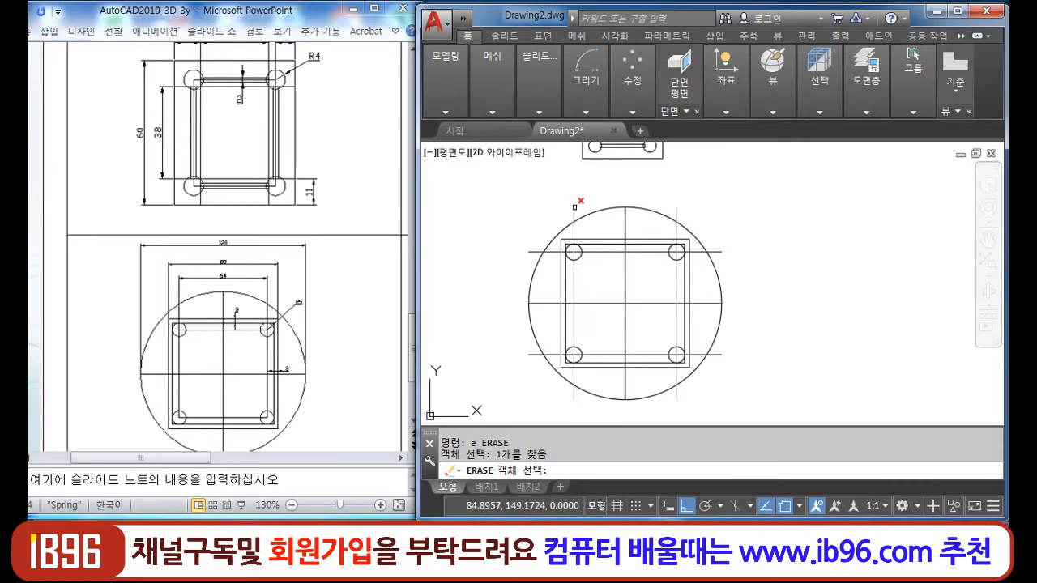
{"action": "left_click", "coordinate": [572, 203]}
{"action": "left_click", "coordinate": [535, 252]}
{"action": "left_click", "coordinate": [535, 355]}
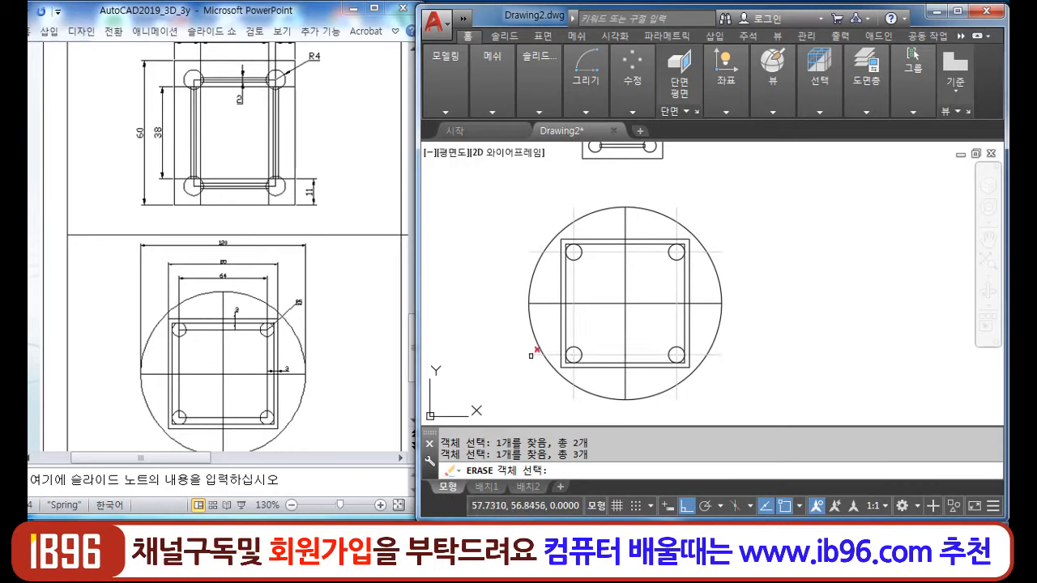
{"action": "key", "text": "Return"}
- Erase the two diameter lines crossing at the table circle's centre
{"action": "type", "text": "e"}
{"action": "key", "text": "Return"}
{"action": "left_click", "coordinate": [648, 289]}
{"action": "left_click", "coordinate": [602, 322]}
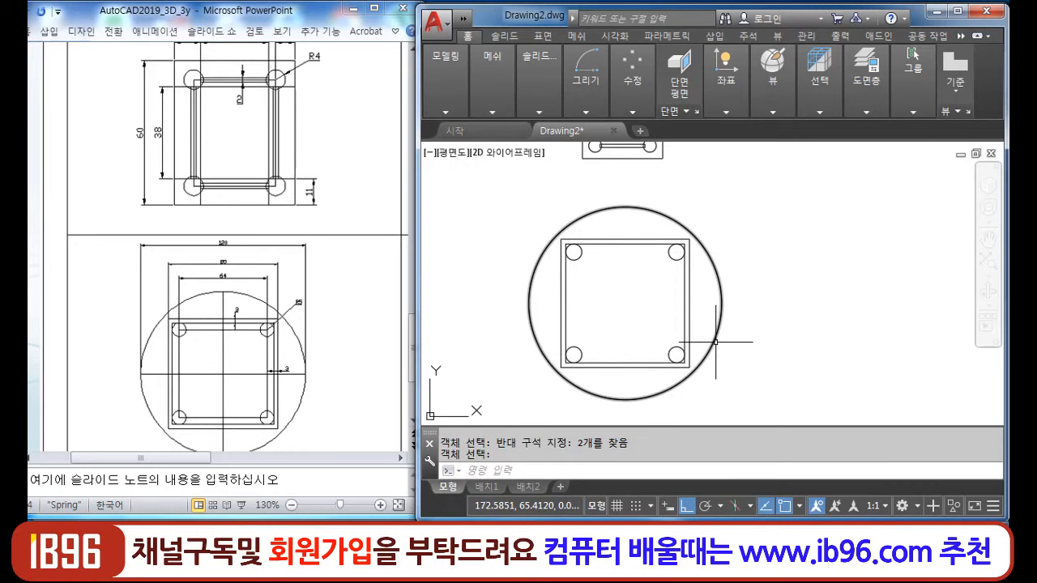
{"action": "key", "text": "Return"}
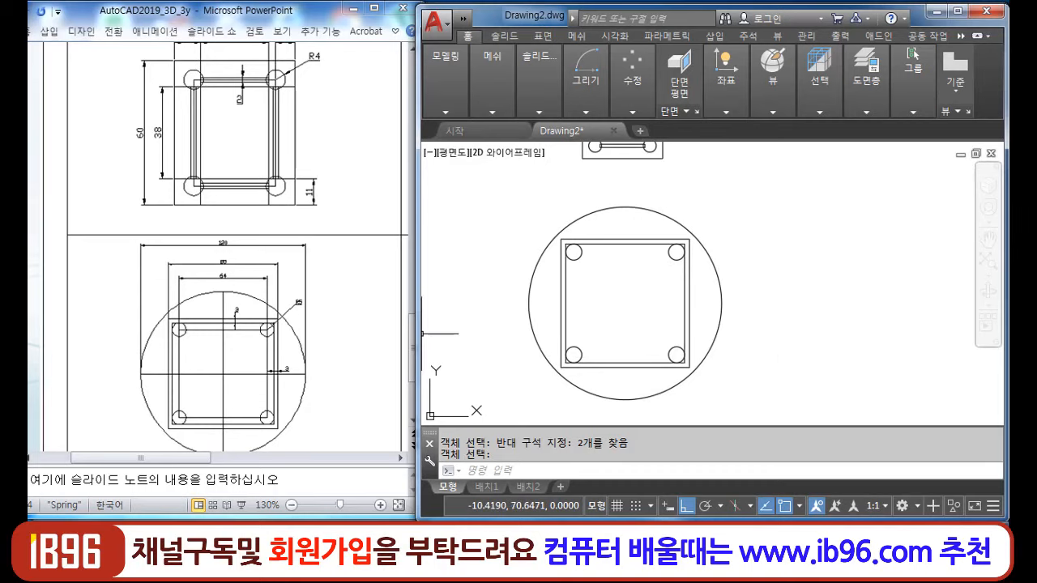
- Examine the isometric chair and round table with their height dimensions on the PowerPoint reference slide, and return to the AutoCAD drawing
{"action": "scroll", "coordinate": [449, 303], "scroll_direction": "down", "scroll_amount": 2}
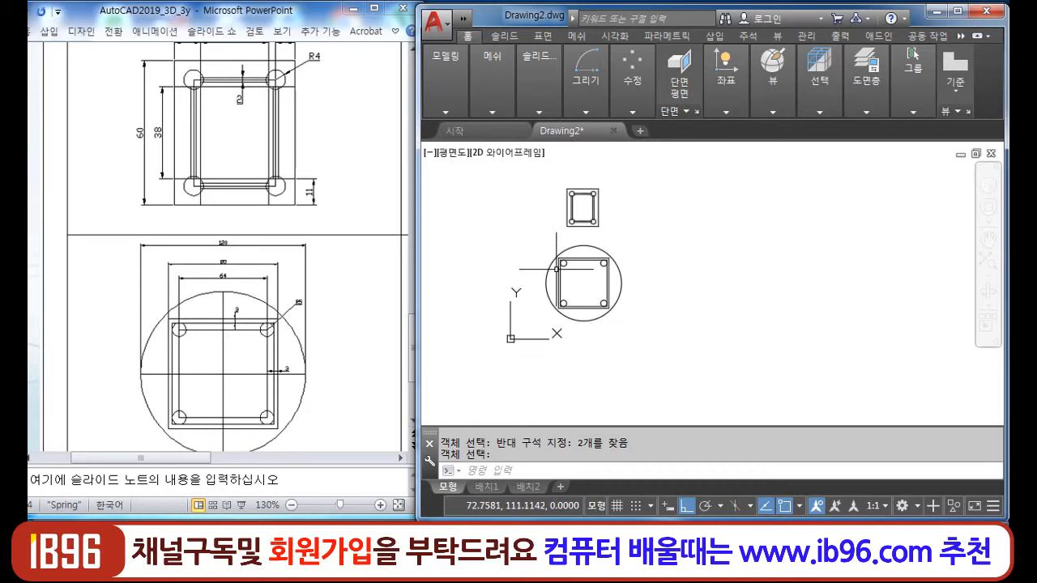
{"action": "left_click", "coordinate": [356, 276]}
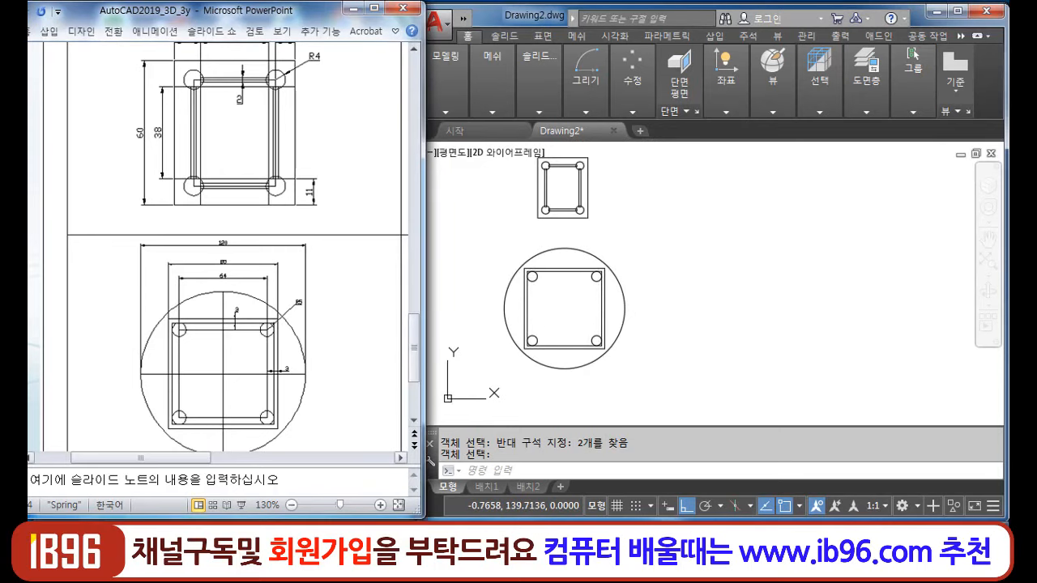
{"action": "left_click_drag", "start_coordinate": [141, 458], "coordinate": [235, 458]}
{"action": "left_click", "coordinate": [400, 459]}
{"action": "left_click", "coordinate": [400, 459]}
{"action": "left_click", "coordinate": [400, 458]}
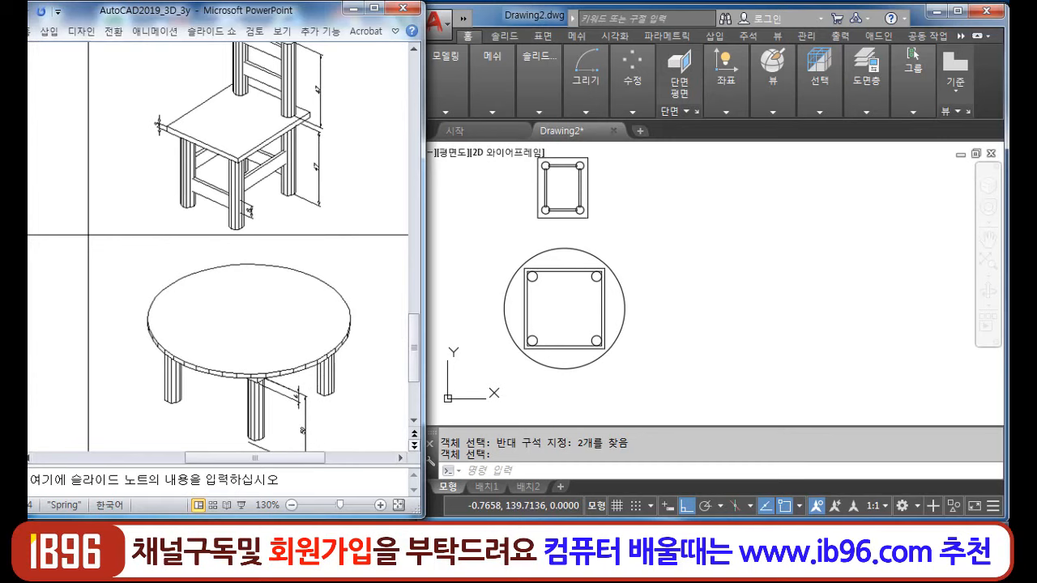
{"action": "left_click", "coordinate": [400, 458]}
{"action": "left_click", "coordinate": [703, 324]}
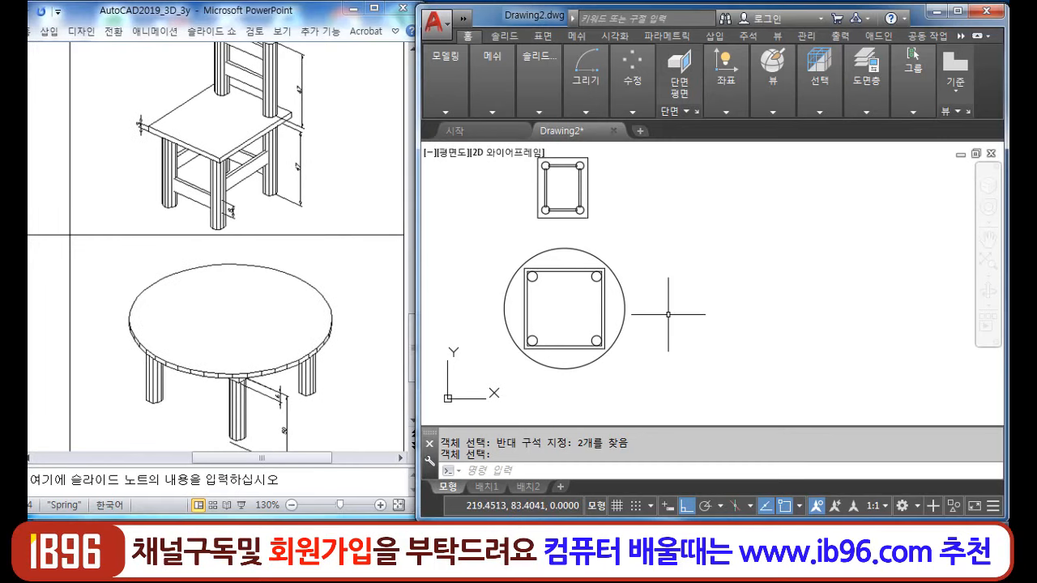
- Start the VPORTS viewport setup and choose the standard layout 셋: 오른쪽 (Three: Right)
{"action": "middle_click_drag", "start_coordinate": [735, 340], "coordinate": [803, 361]}
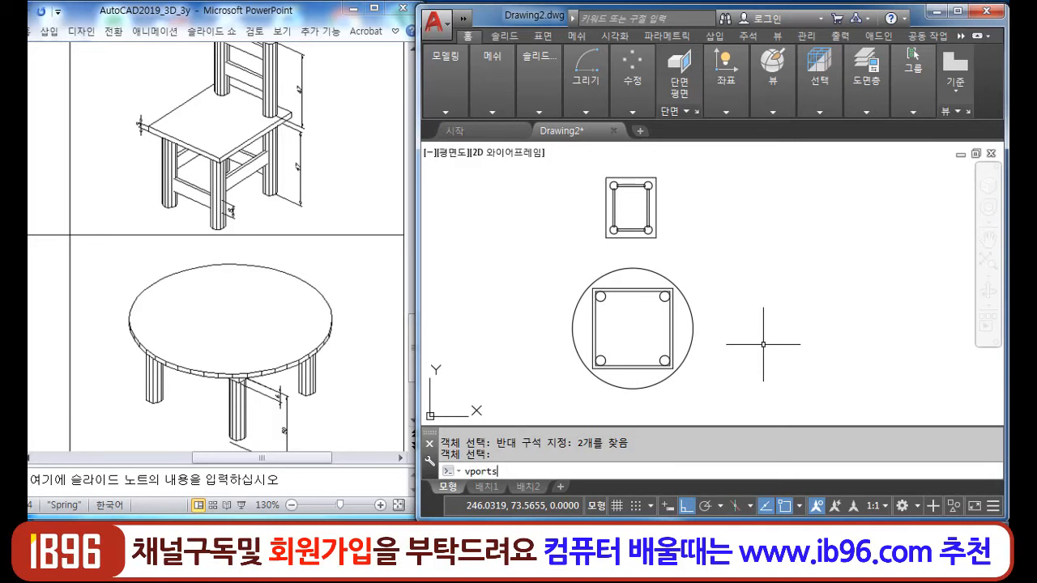
{"action": "type", "text": "vports"}
{"action": "key", "text": "Return"}
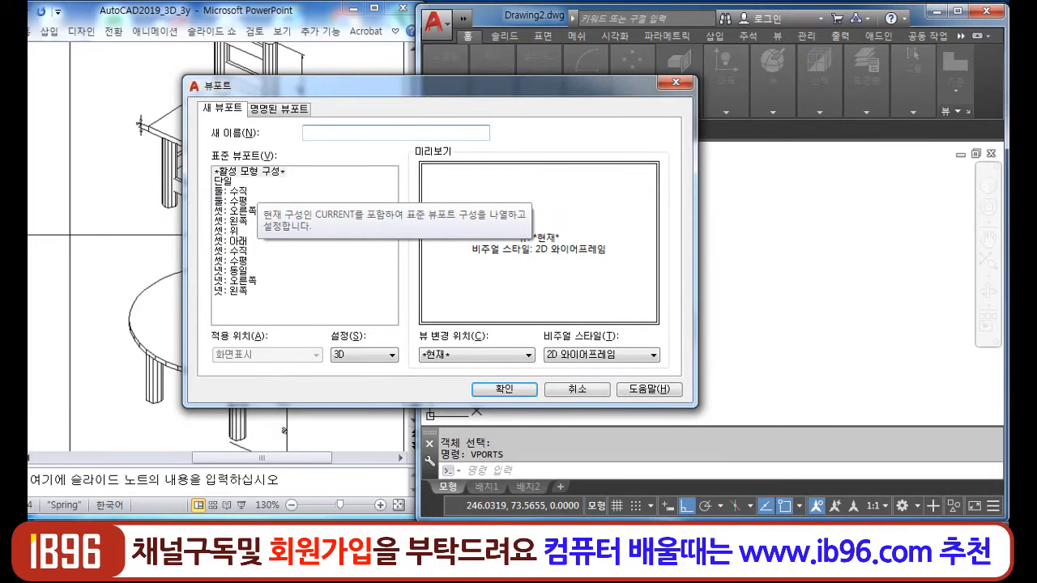
{"action": "left_click", "coordinate": [236, 212]}
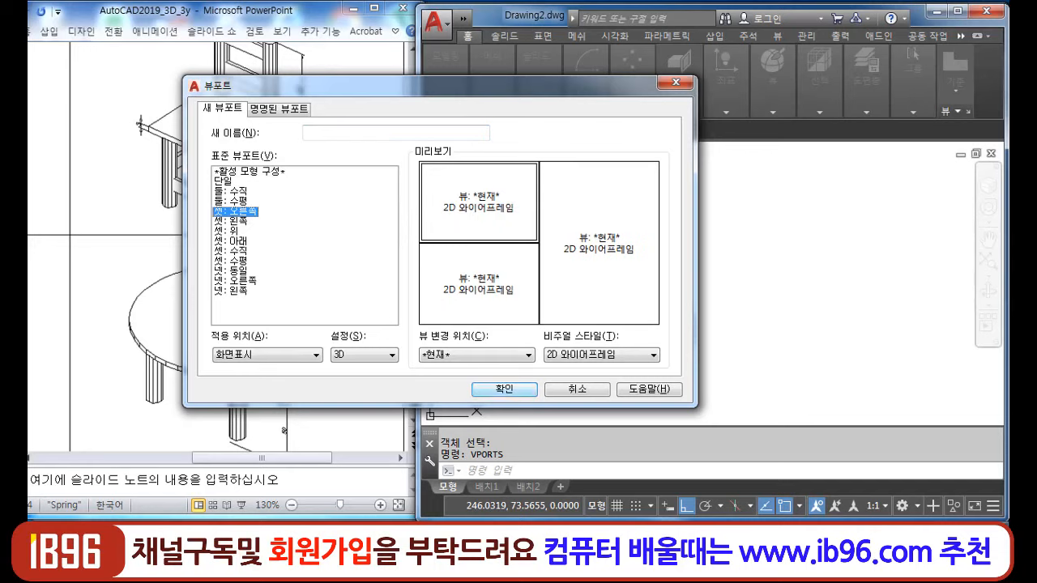
- Assign Top to the upper small viewport, Front to the lower one and SE Isometric to the large one, and apply the layout
{"action": "left_click", "coordinate": [478, 202]}
{"action": "left_click", "coordinate": [477, 355]}
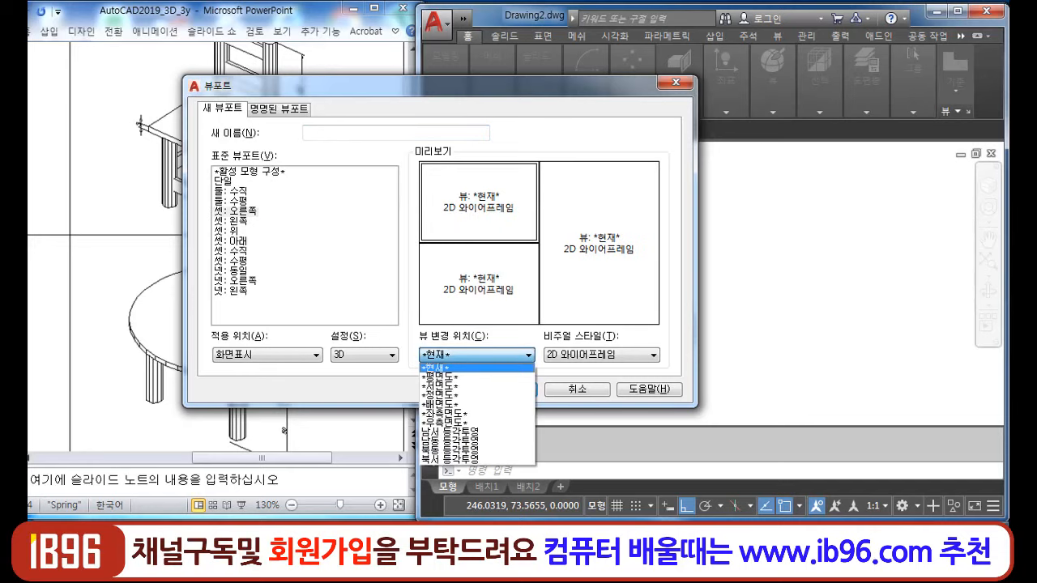
{"action": "left_click", "coordinate": [461, 379]}
{"action": "left_click", "coordinate": [479, 283]}
{"action": "left_click", "coordinate": [477, 355]}
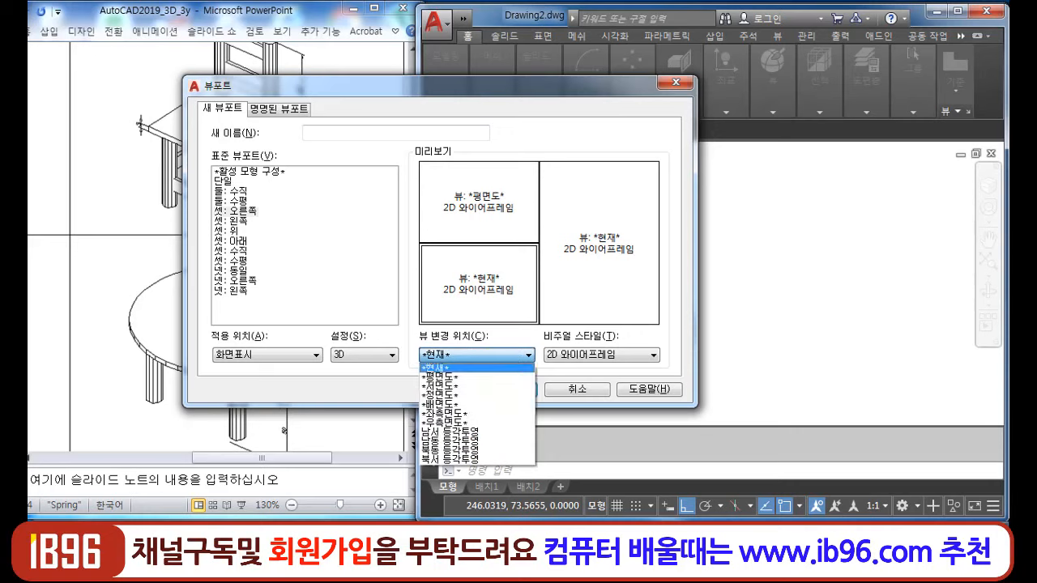
{"action": "left_click", "coordinate": [461, 397]}
{"action": "left_click", "coordinate": [600, 243]}
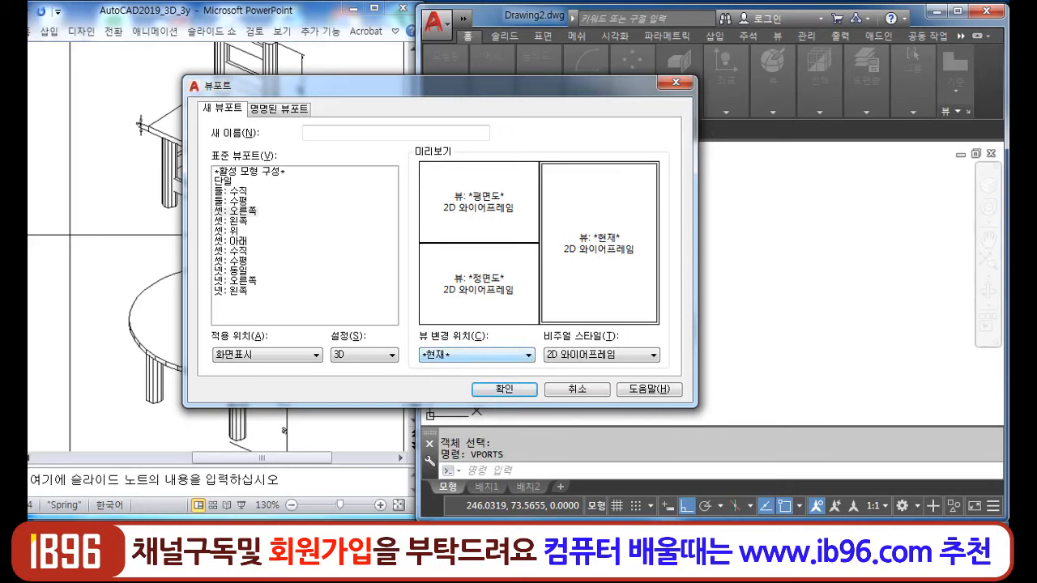
{"action": "left_click", "coordinate": [477, 355]}
{"action": "left_click", "coordinate": [461, 442]}
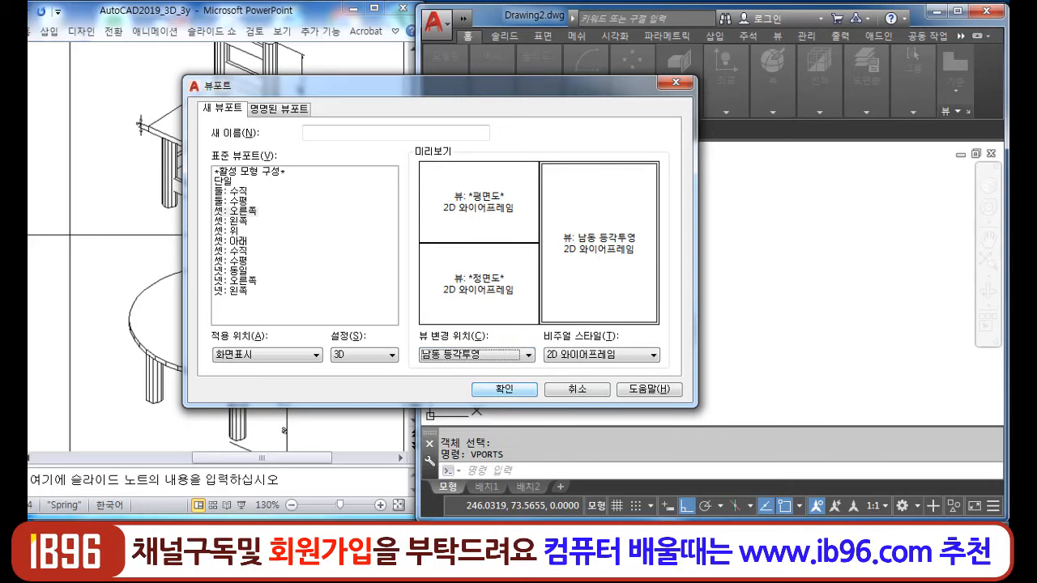
{"action": "left_click", "coordinate": [504, 389]}
- Frame the plans in the Top and Front viewports and the chair plan closely in the SE Isometric viewport
{"action": "left_click", "coordinate": [648, 225]}
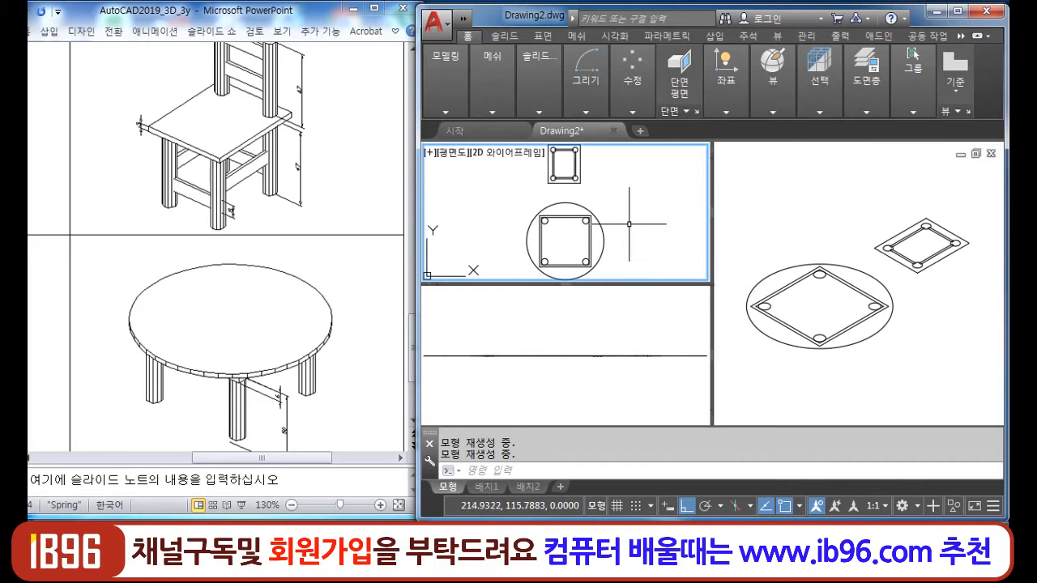
{"action": "left_click", "coordinate": [621, 314]}
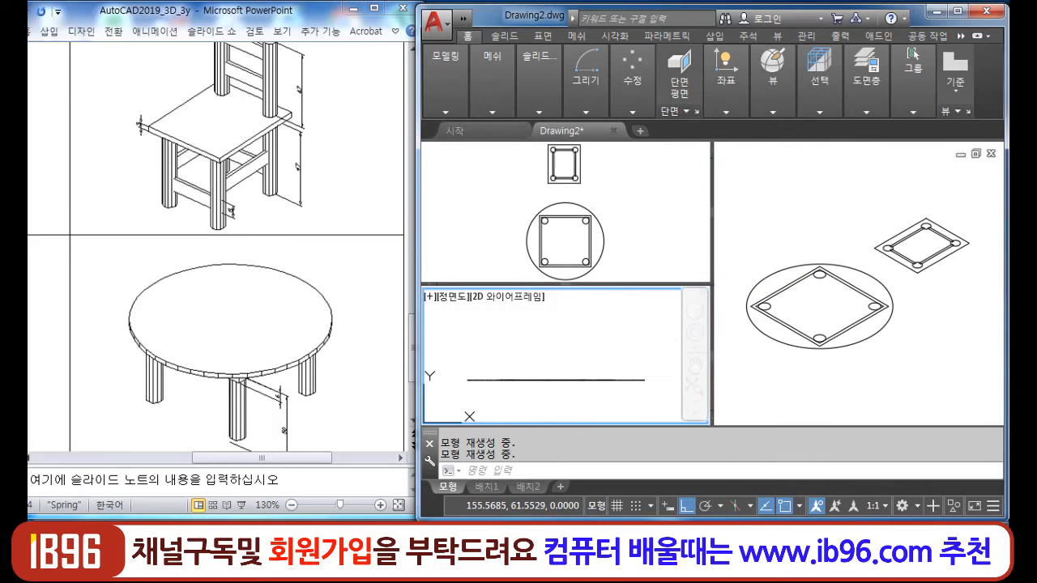
{"action": "left_click", "coordinate": [638, 223]}
{"action": "scroll", "coordinate": [638, 223], "scroll_direction": "down", "scroll_amount": 2}
{"action": "middle_click_drag", "start_coordinate": [627, 226], "coordinate": [578, 225]}
{"action": "left_click", "coordinate": [833, 228]}
{"action": "middle_click_drag", "start_coordinate": [834, 228], "coordinate": [864, 240]}
{"action": "scroll", "coordinate": [847, 235], "scroll_direction": "up", "scroll_amount": 1}
{"action": "scroll", "coordinate": [808, 243], "scroll_direction": "up", "scroll_amount": 3}
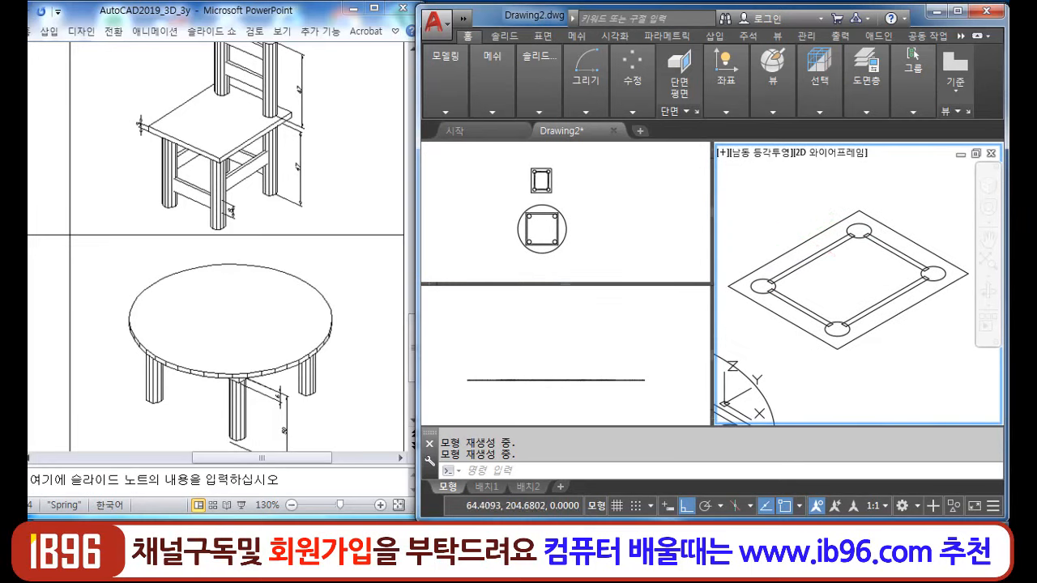
- Set the thickness of the chair's outer seat rectangle to 3 in its properties
{"action": "left_click", "coordinate": [757, 196]}
{"action": "key", "text": "ctrl+1"}
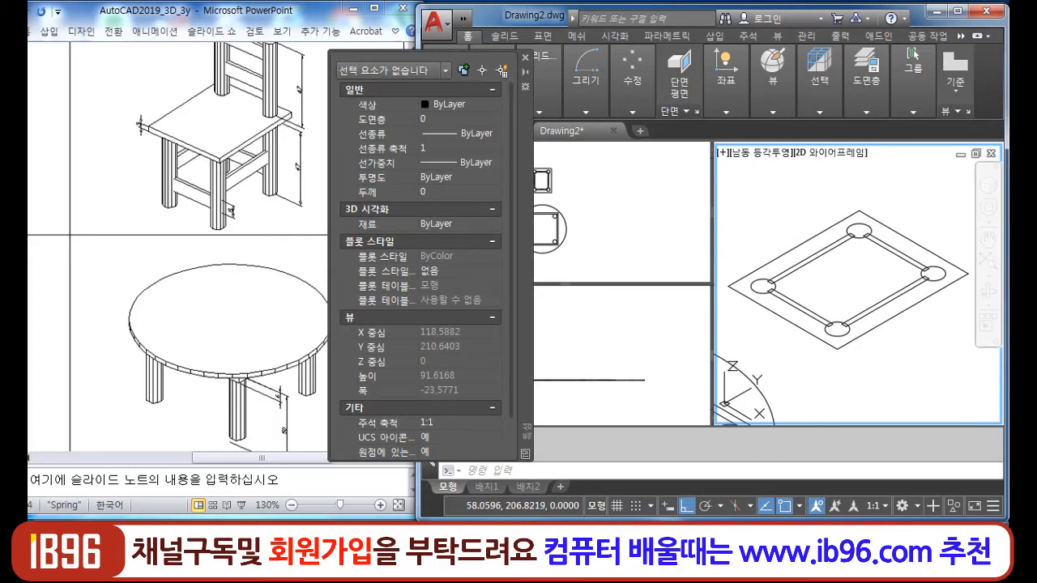
{"action": "left_click", "coordinate": [804, 240]}
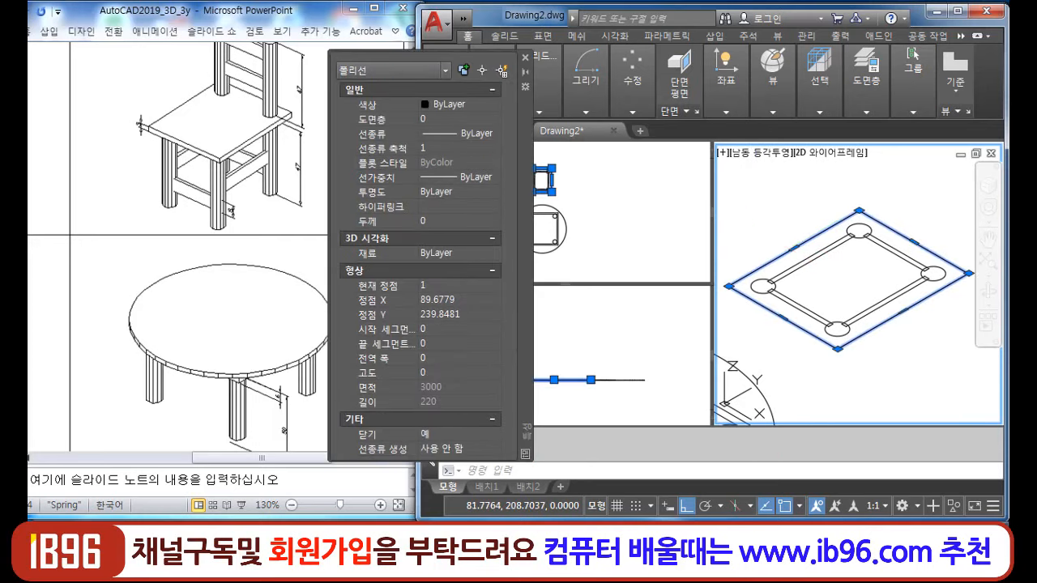
{"action": "left_click", "coordinate": [452, 221]}
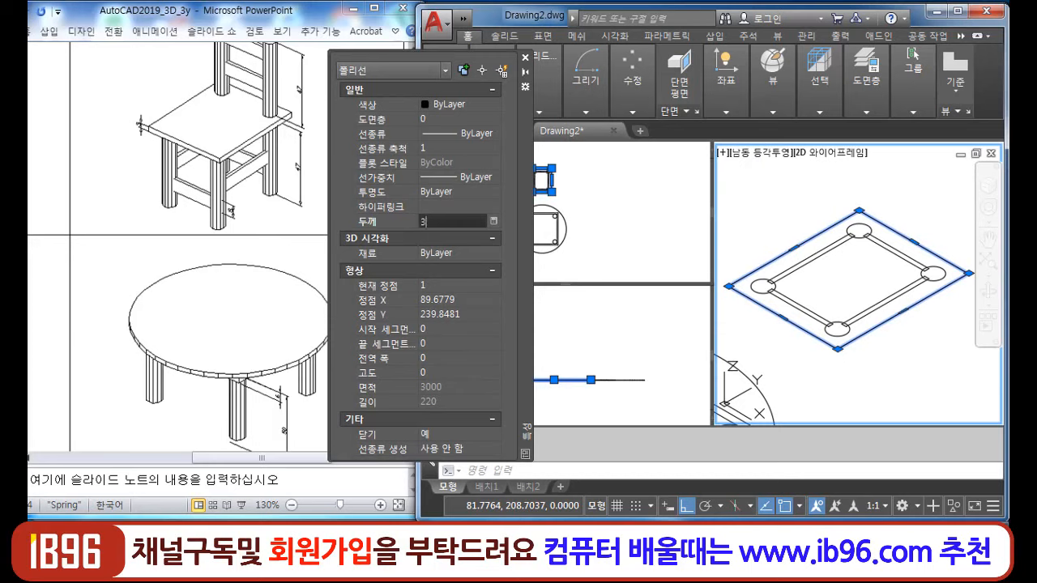
{"action": "type", "text": "3"}
{"action": "key", "text": "Return"}
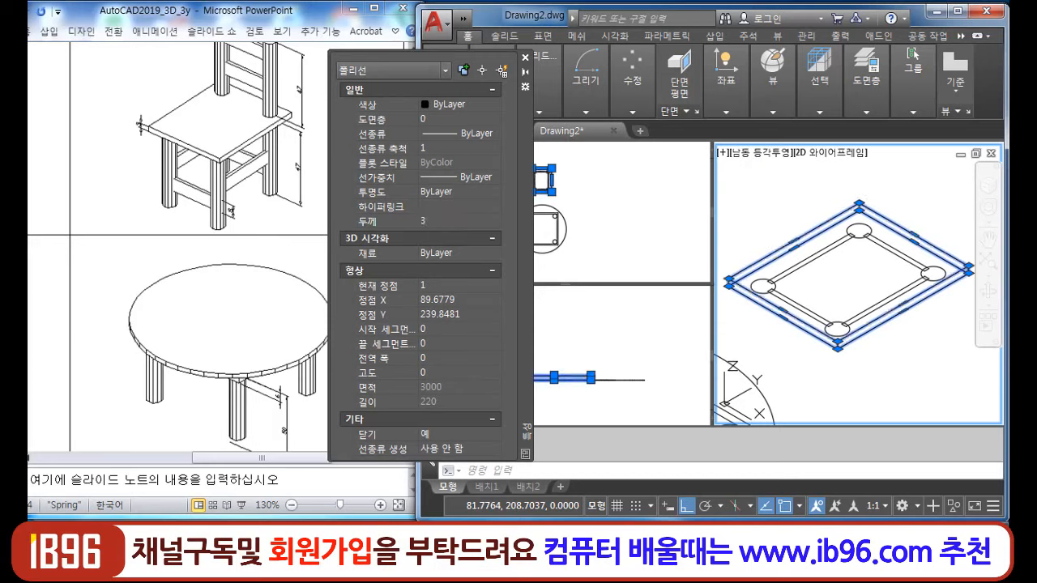
{"action": "key", "text": "Escape"}
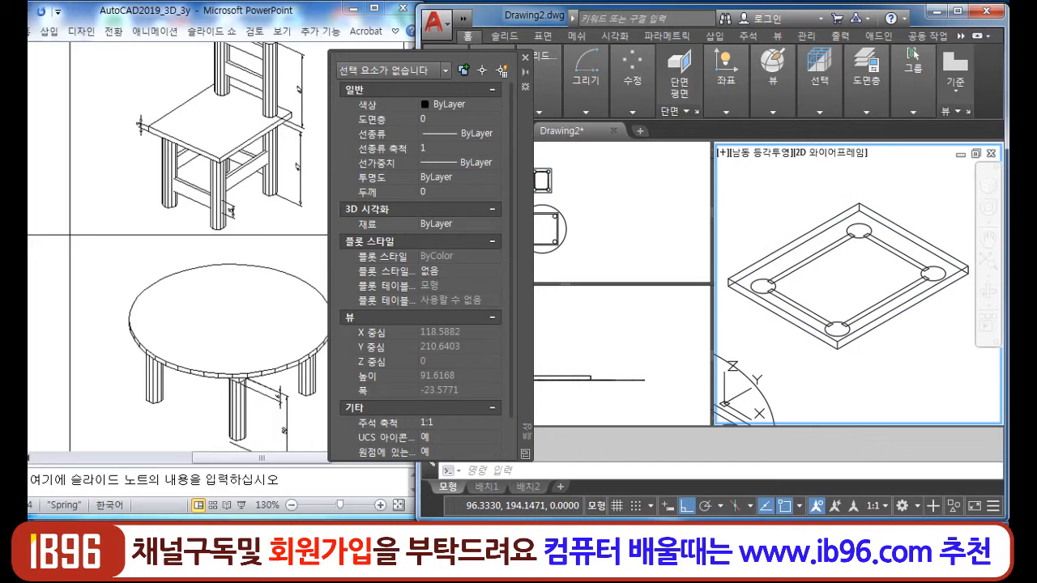
- Set the thickness of the chair's four corner leg circles to 47
{"action": "left_click", "coordinate": [753, 284]}
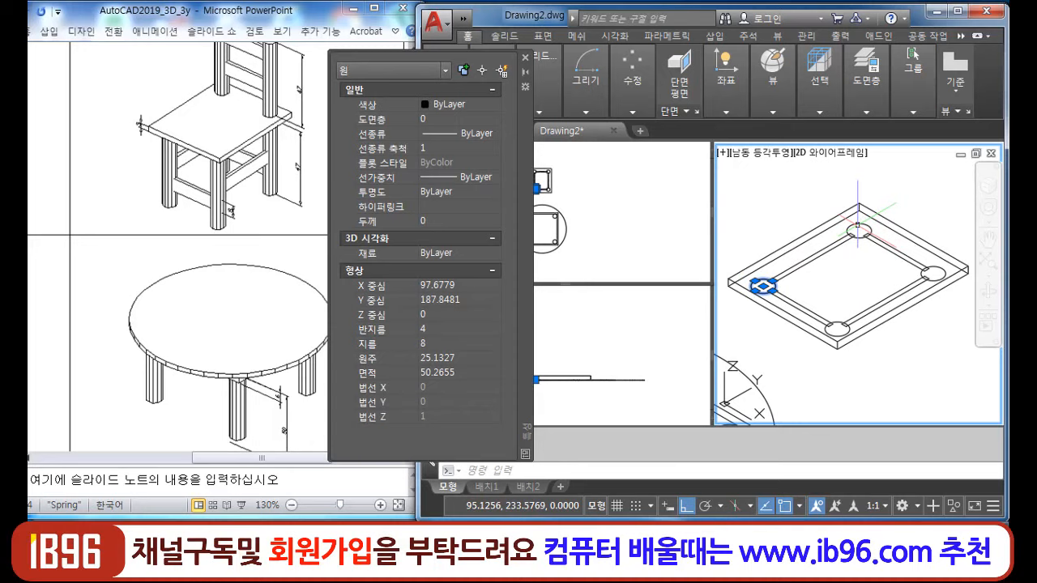
{"action": "left_click", "coordinate": [857, 225]}
{"action": "left_click", "coordinate": [933, 272]}
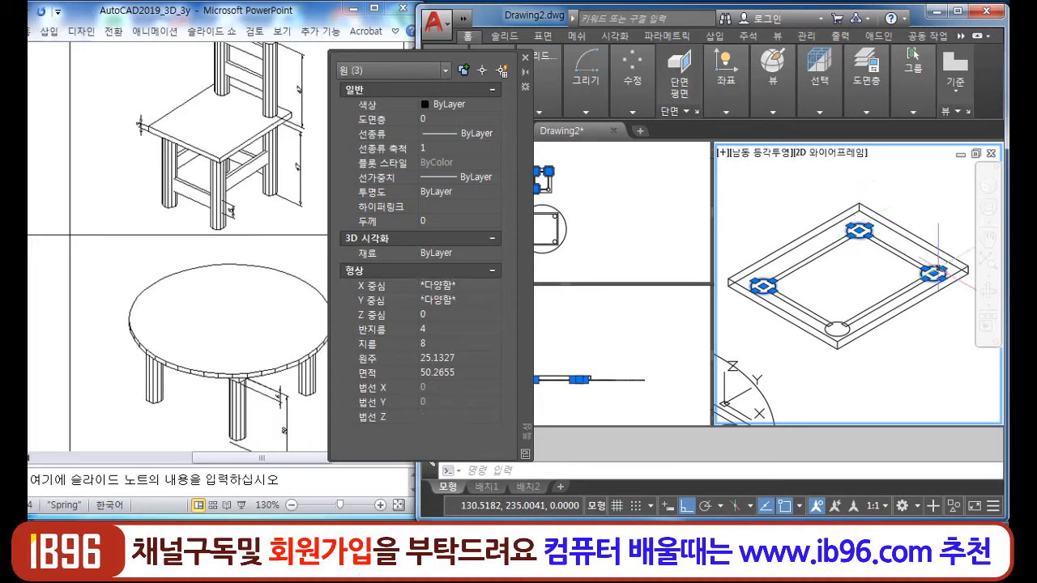
{"action": "left_click", "coordinate": [842, 327]}
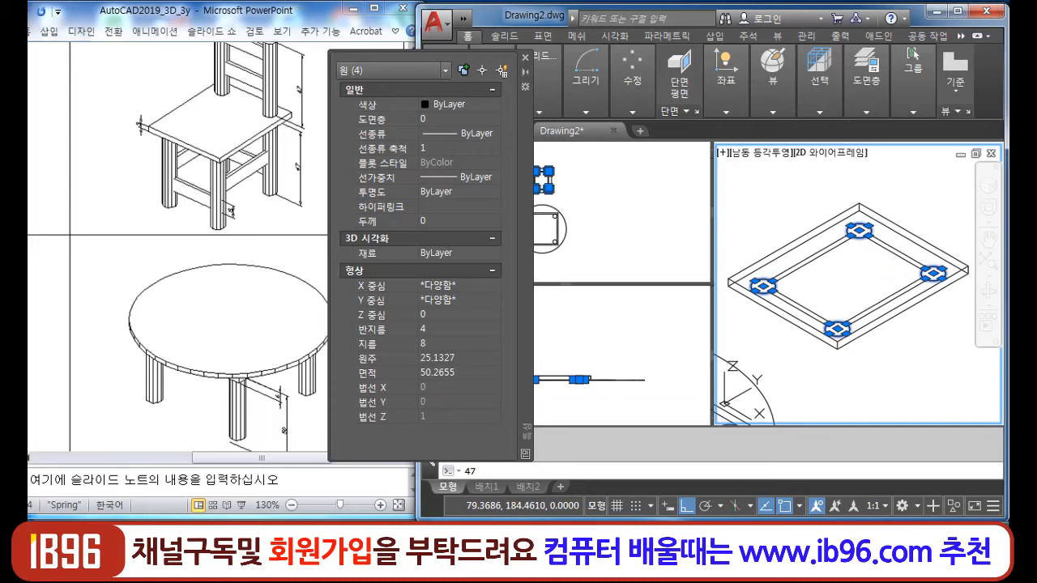
{"action": "left_click", "coordinate": [454, 220]}
{"action": "type", "text": "4"}
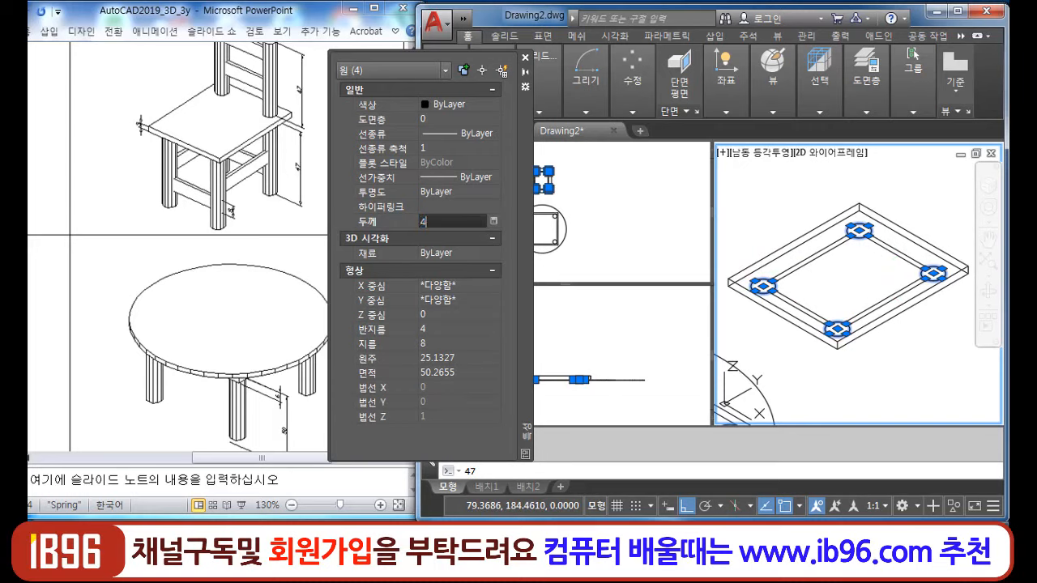
{"action": "type", "text": "7"}
{"action": "key", "text": "Return"}
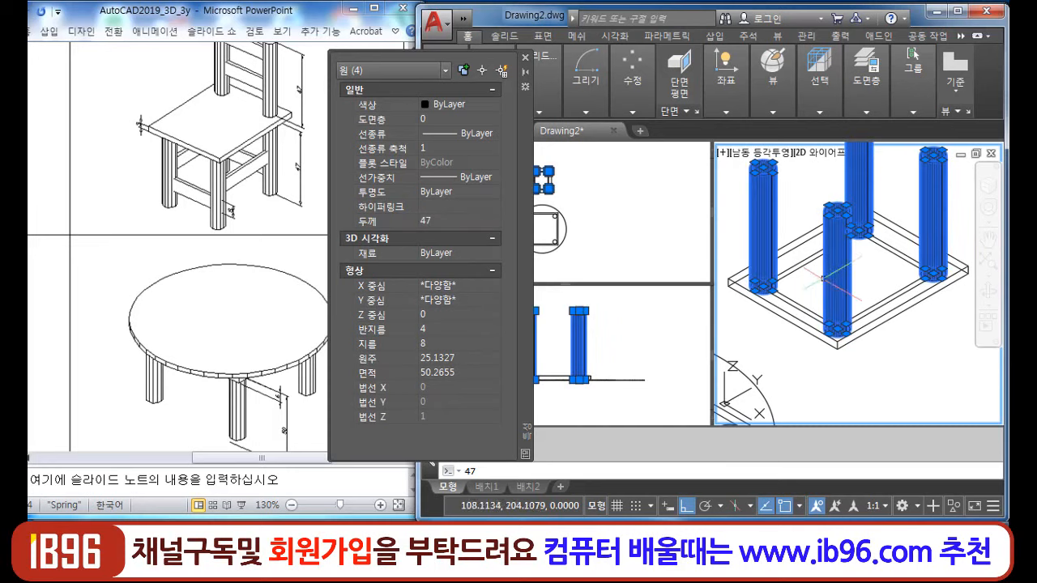
- Move the chair's seat slab straight up by 47 onto the tops of the legs
{"action": "key", "text": "Escape"}
{"action": "type", "text": "m"}
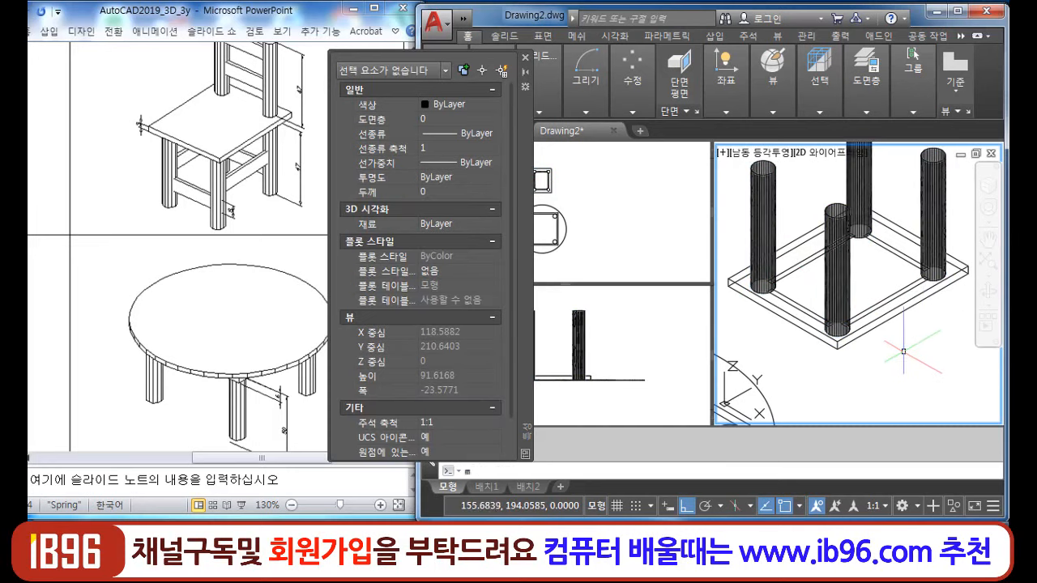
{"action": "key", "text": "Return"}
{"action": "left_click", "coordinate": [887, 329]}
{"action": "left_click", "coordinate": [874, 318]}
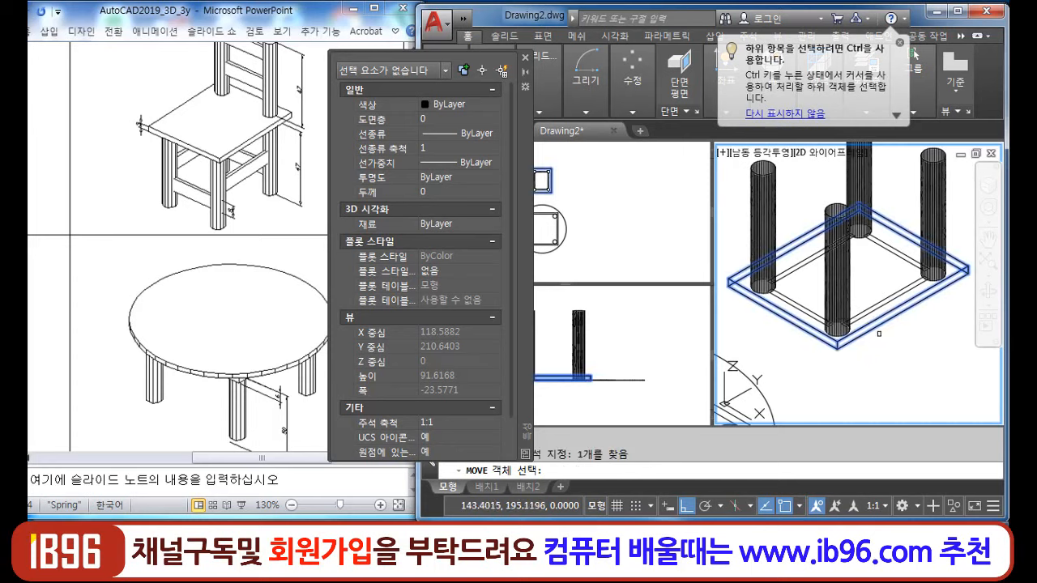
{"action": "key", "text": "Return"}
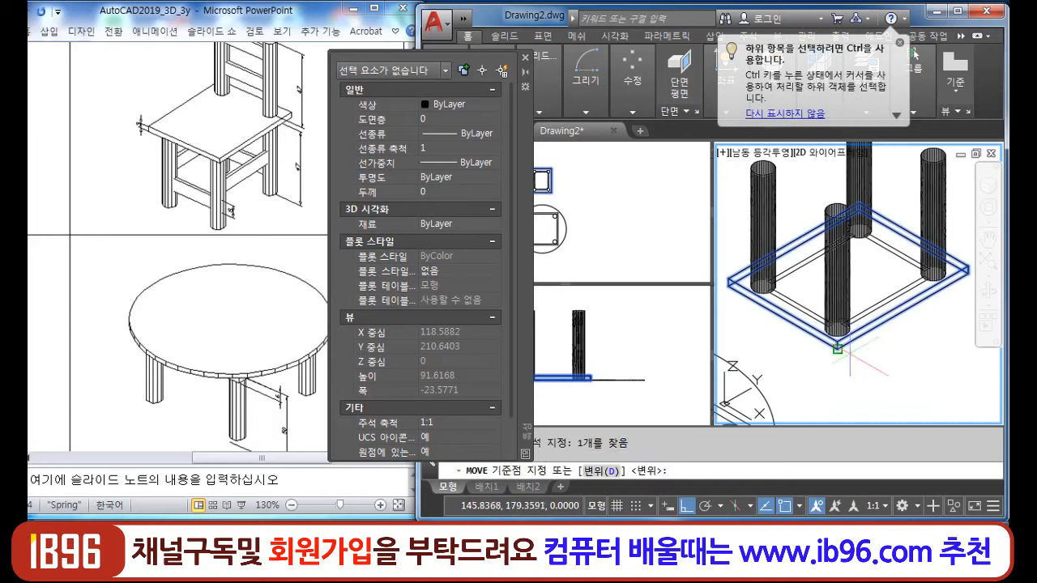
{"action": "left_click", "coordinate": [932, 364]}
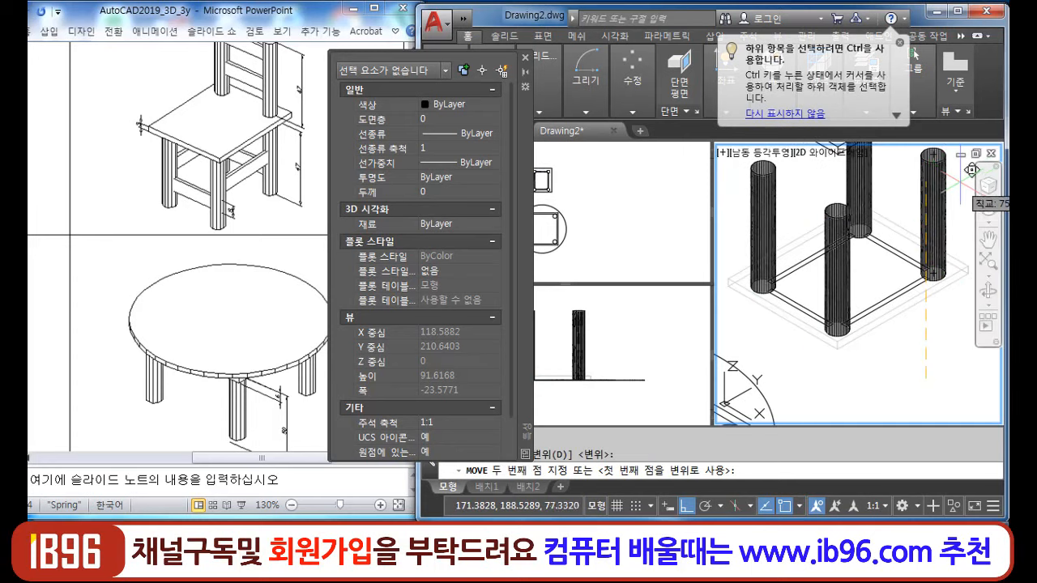
{"action": "type", "text": "47"}
{"action": "key", "text": "Return"}
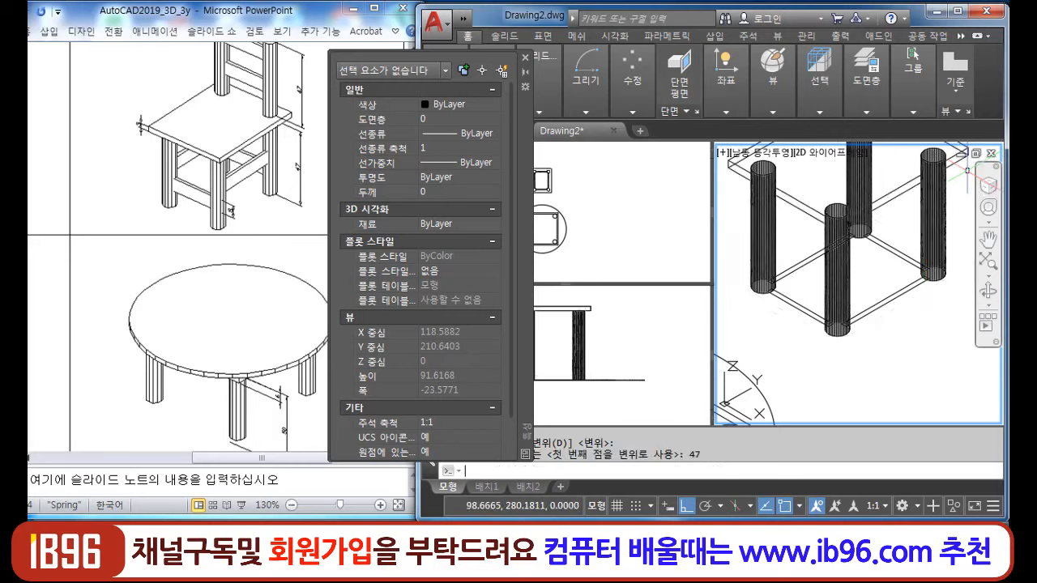
- Check the raised seat in the Front viewport and frame the whole chair in the SE Isometric viewport
{"action": "key", "text": "ctrl+r"}
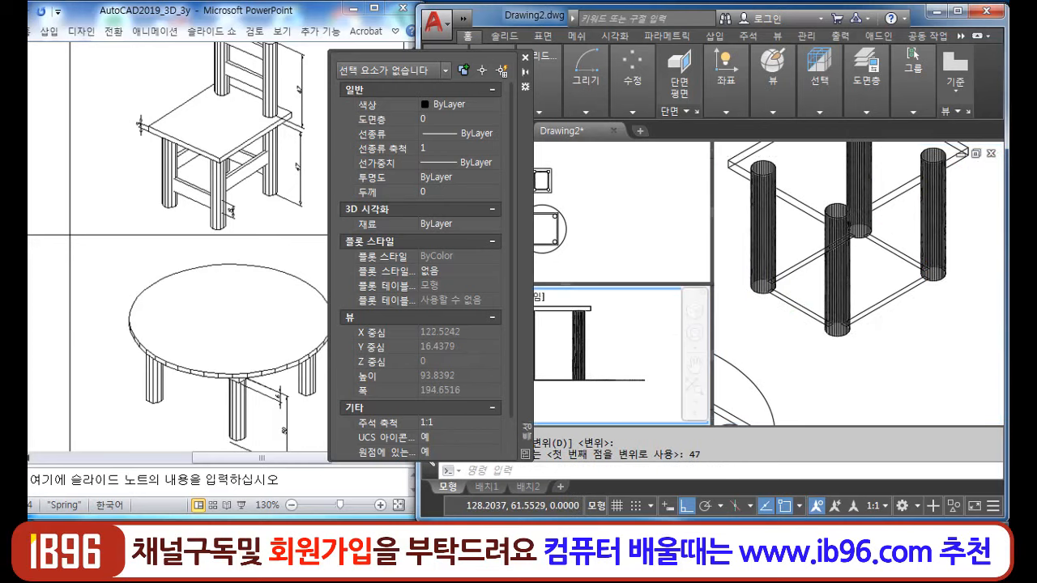
{"action": "left_click", "coordinate": [524, 58]}
{"action": "scroll", "coordinate": [589, 365], "scroll_direction": "down", "scroll_amount": 2}
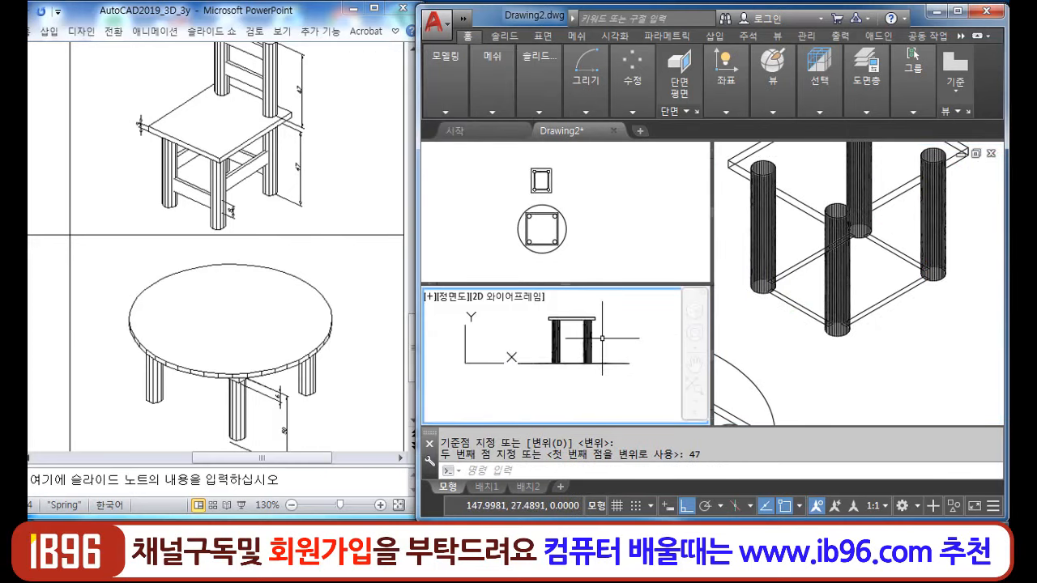
{"action": "scroll", "coordinate": [589, 361], "scroll_direction": "up", "scroll_amount": 2}
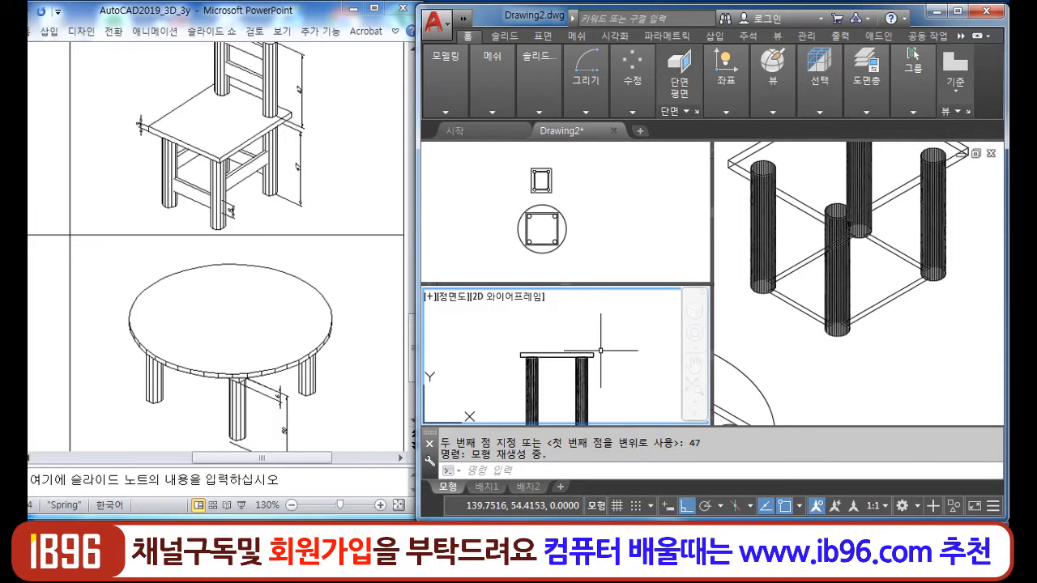
{"action": "middle_click_drag", "start_coordinate": [600, 351], "coordinate": [610, 321]}
{"action": "left_click", "coordinate": [834, 275]}
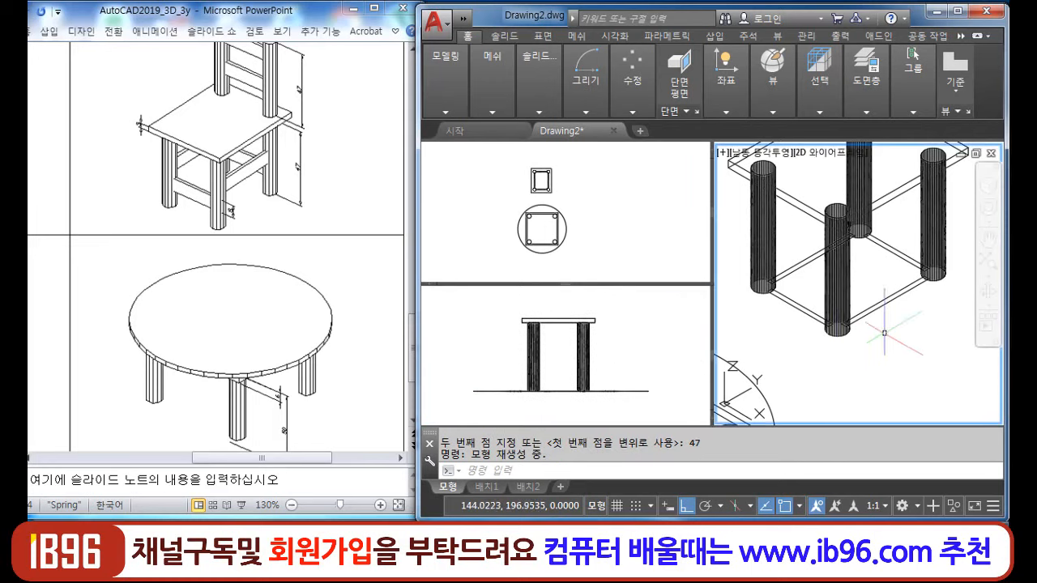
{"action": "middle_click_drag", "start_coordinate": [837, 273], "coordinate": [826, 327]}
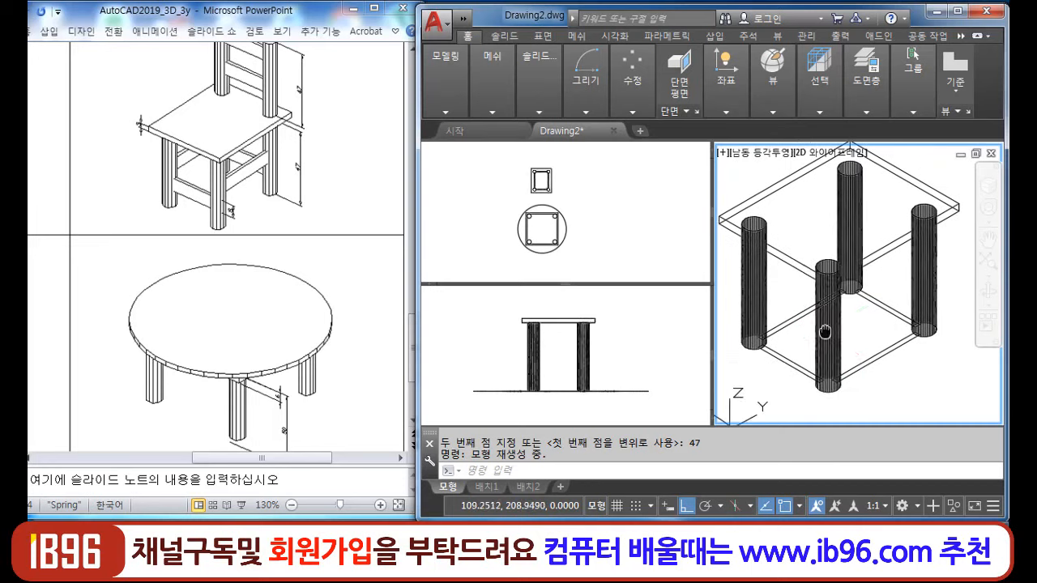
{"action": "scroll", "coordinate": [780, 367], "scroll_direction": "down", "scroll_amount": 2}
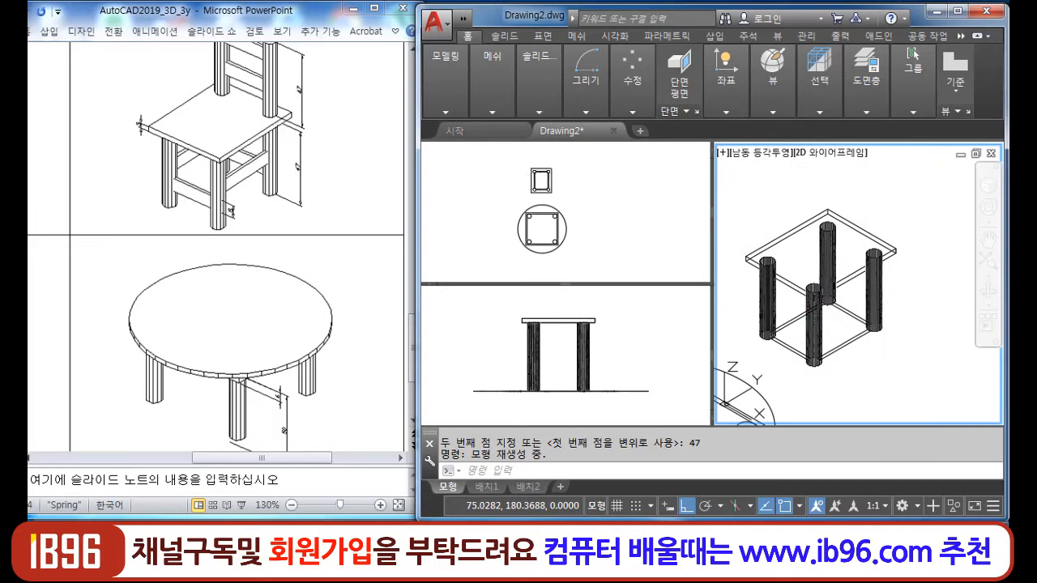
- Set the thickness of the four rail rectangles between the chair legs to 8 in their properties
{"action": "left_click", "coordinate": [793, 339]}
{"action": "left_click", "coordinate": [783, 364]}
{"action": "left_click", "coordinate": [793, 322]}
{"action": "left_click", "coordinate": [843, 346]}
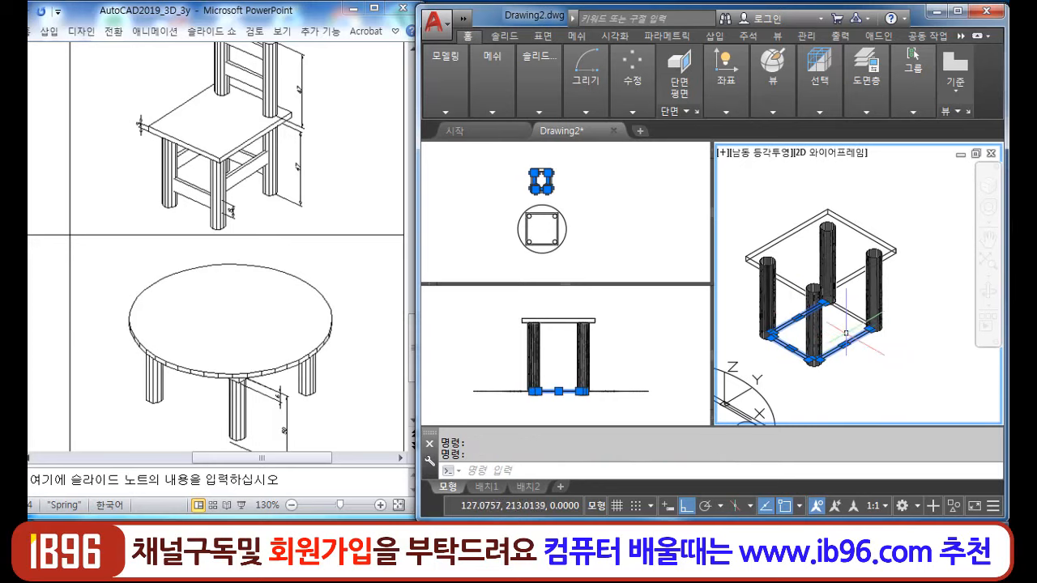
{"action": "left_click", "coordinate": [852, 314]}
{"action": "key", "text": "ctrl+1"}
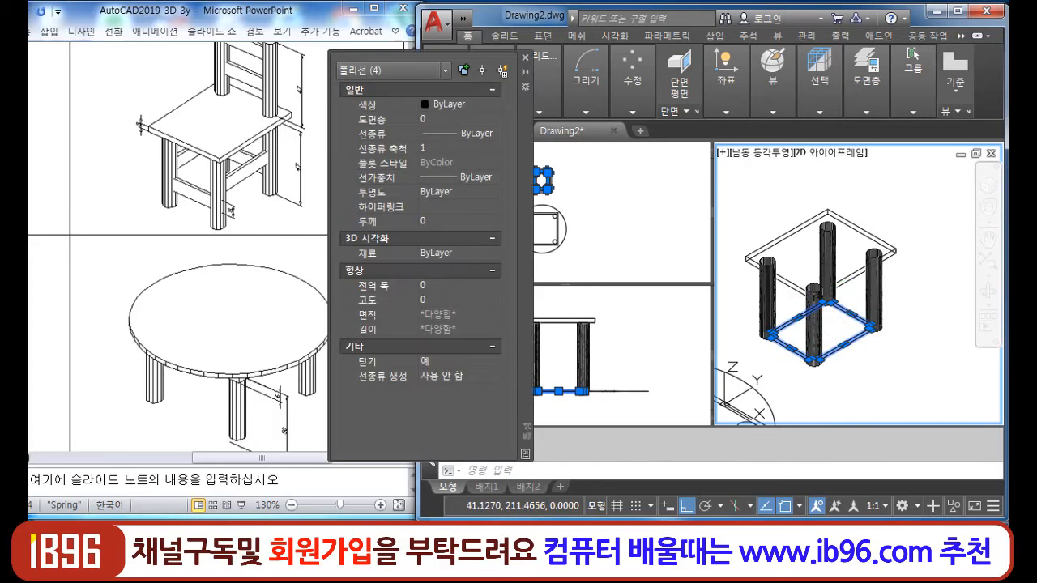
{"action": "left_click", "coordinate": [449, 220]}
{"action": "type", "text": "8"}
{"action": "key", "text": "Return"}
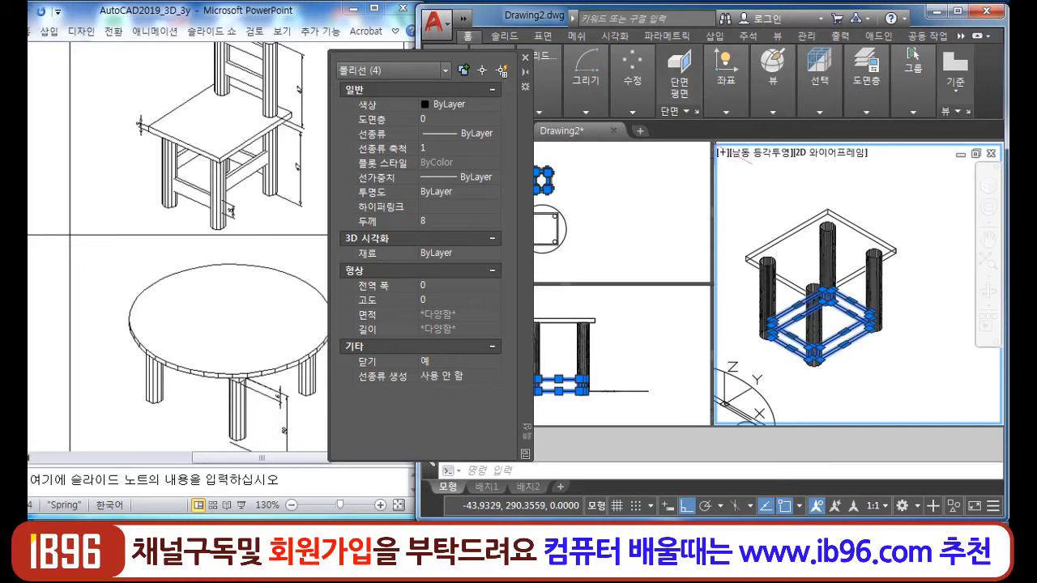
{"action": "left_click", "coordinate": [524, 57]}
{"action": "key", "text": "Escape"}
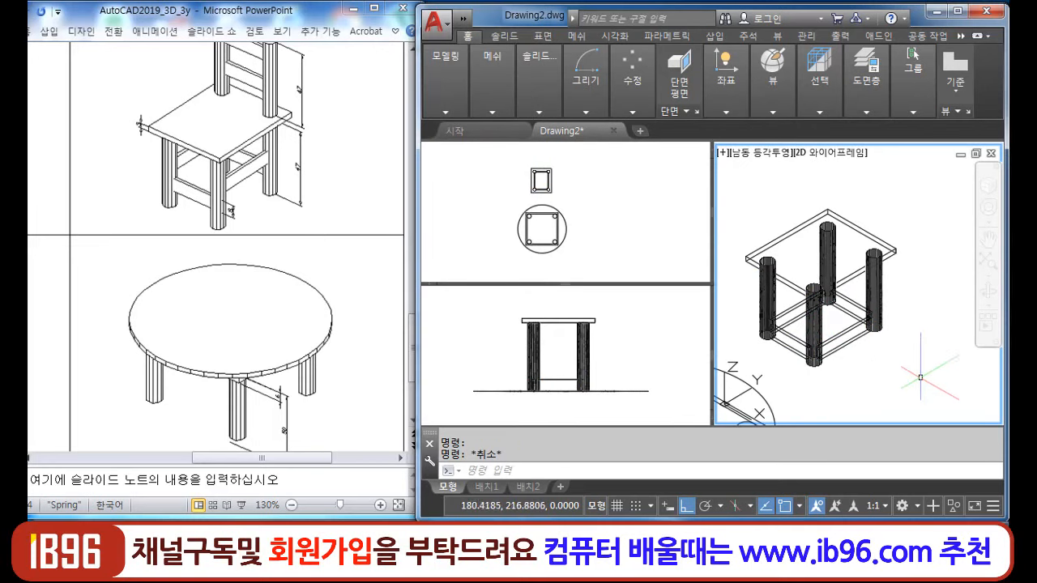
- Copy the two rear chair legs straight up by 50 to form the backrest posts
{"action": "type", "text": "c"}
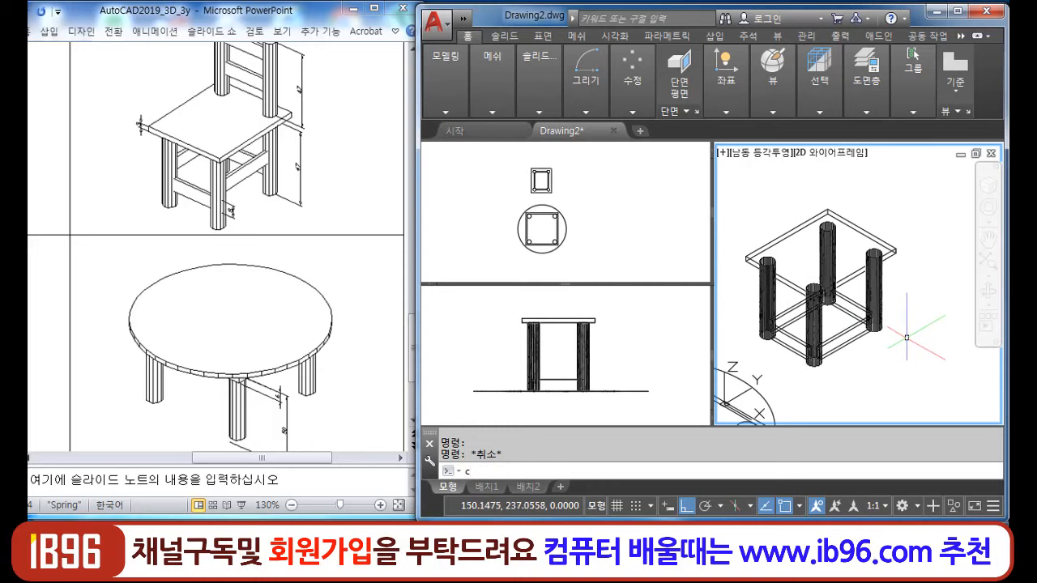
{"action": "type", "text": "p"}
{"action": "key", "text": "Return"}
{"action": "left_click", "coordinate": [874, 294]}
{"action": "left_click", "coordinate": [828, 264]}
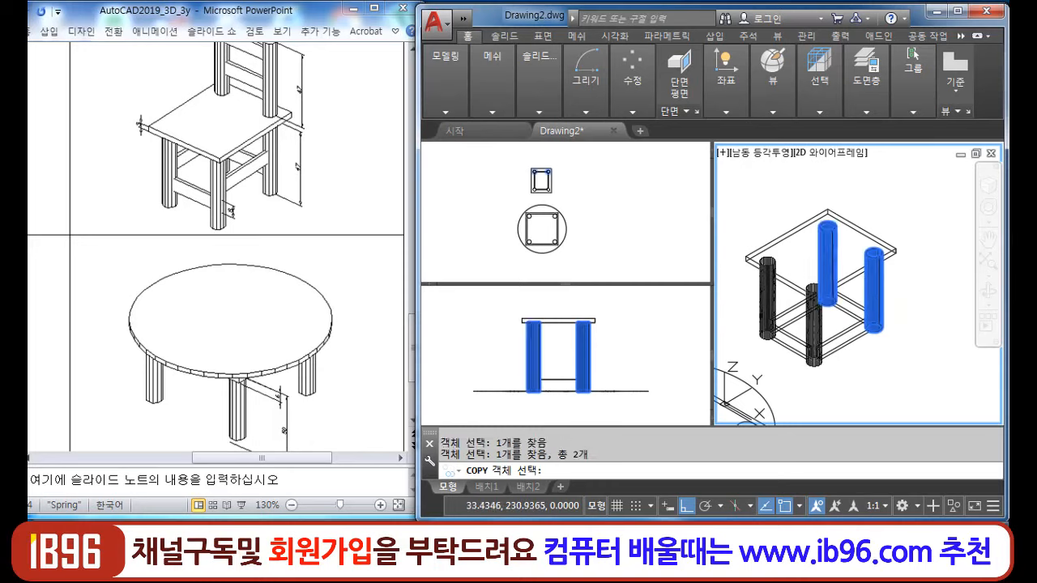
{"action": "key", "text": "Return"}
{"action": "left_click", "coordinate": [925, 371]}
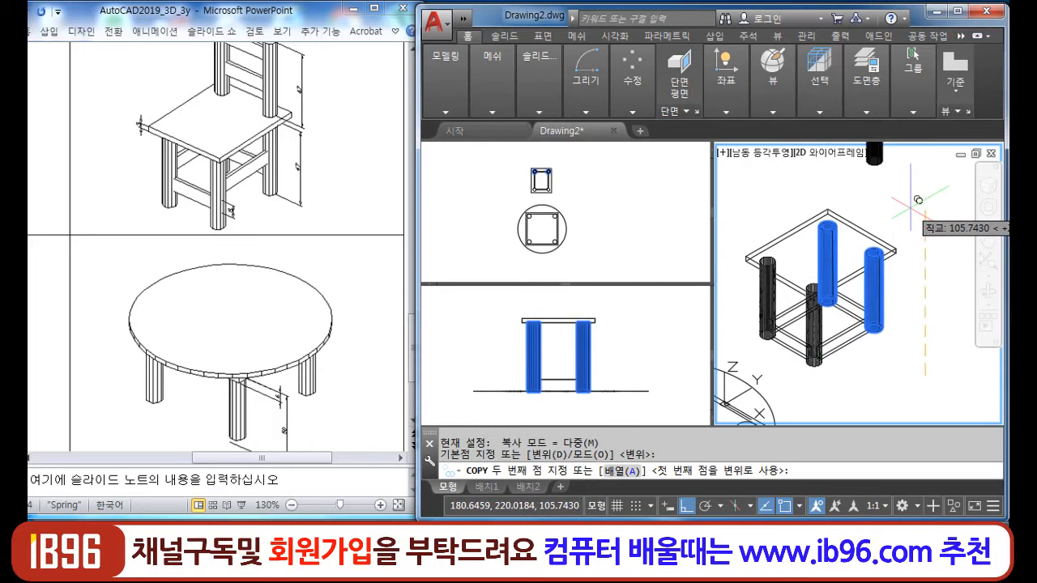
{"action": "type", "text": "50"}
{"action": "key", "text": "Return"}
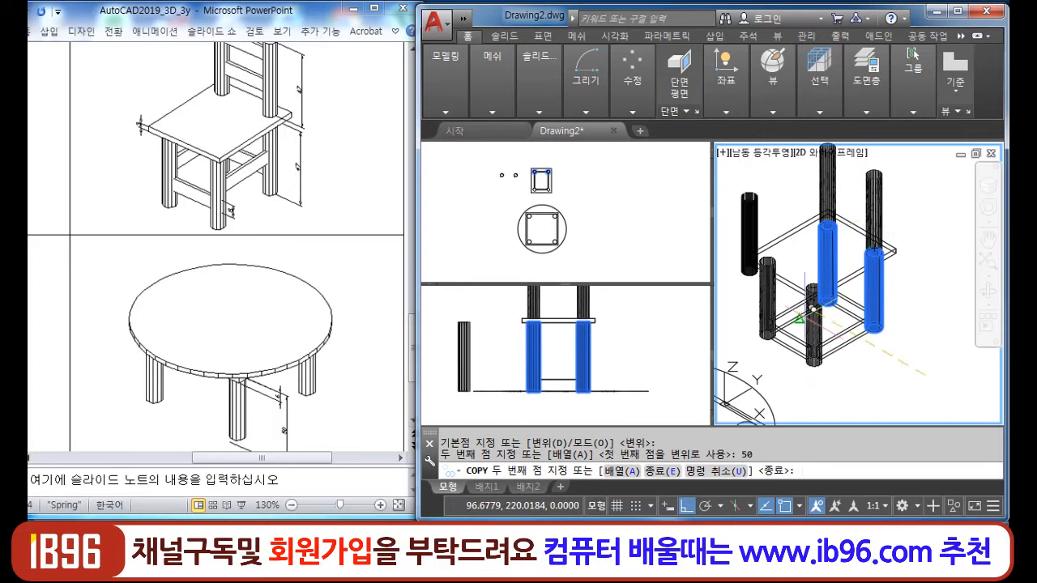
{"action": "key", "text": "Escape"}
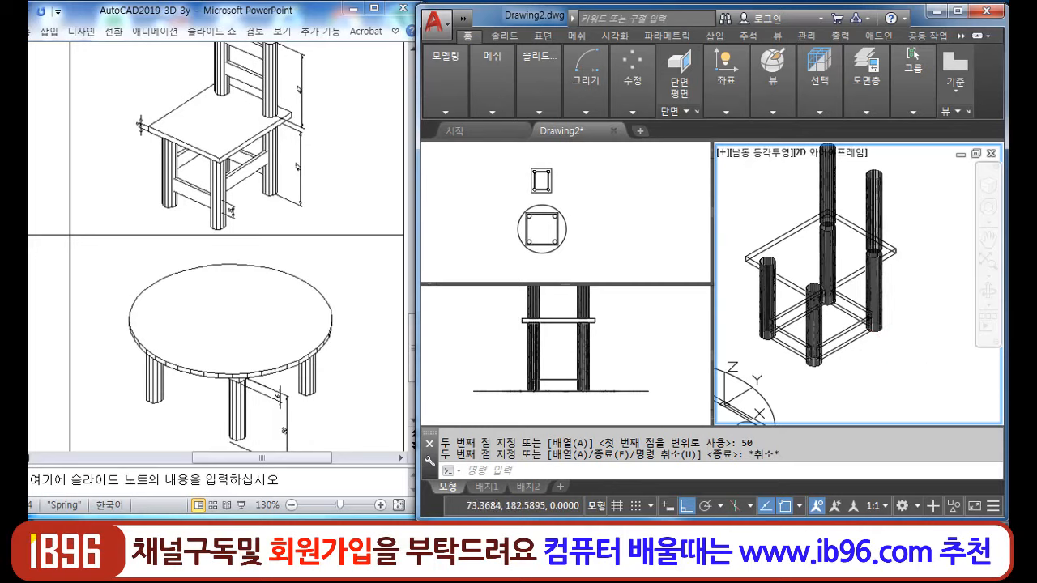
- Move the chair's two side rails straight up by 30
{"action": "type", "text": "m"}
{"action": "key", "text": "Return"}
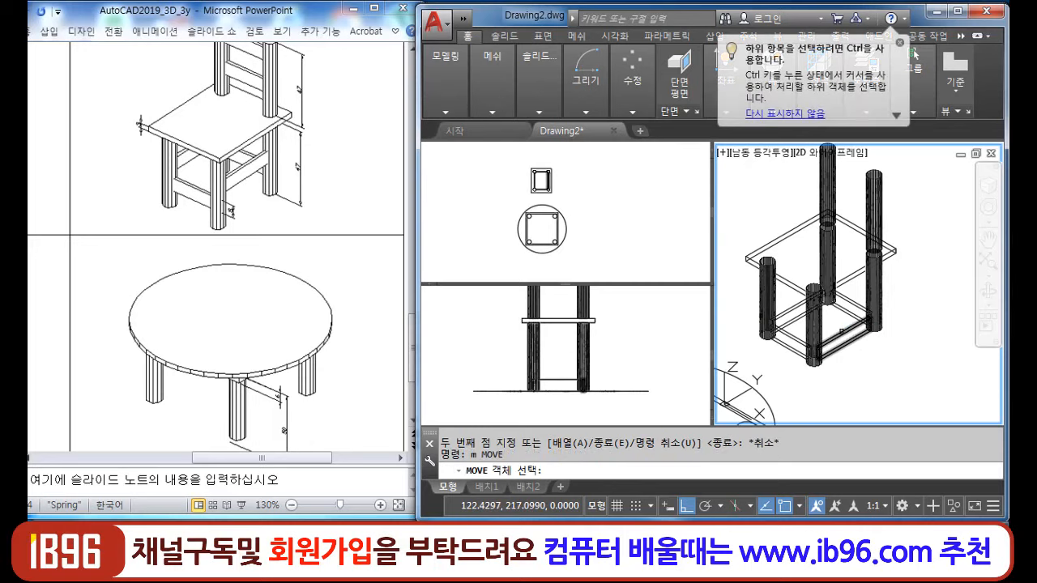
{"action": "left_click", "coordinate": [842, 332]}
{"action": "left_click", "coordinate": [790, 315]}
{"action": "left_click", "coordinate": [792, 309]}
{"action": "key", "text": "Return"}
{"action": "left_click", "coordinate": [909, 380]}
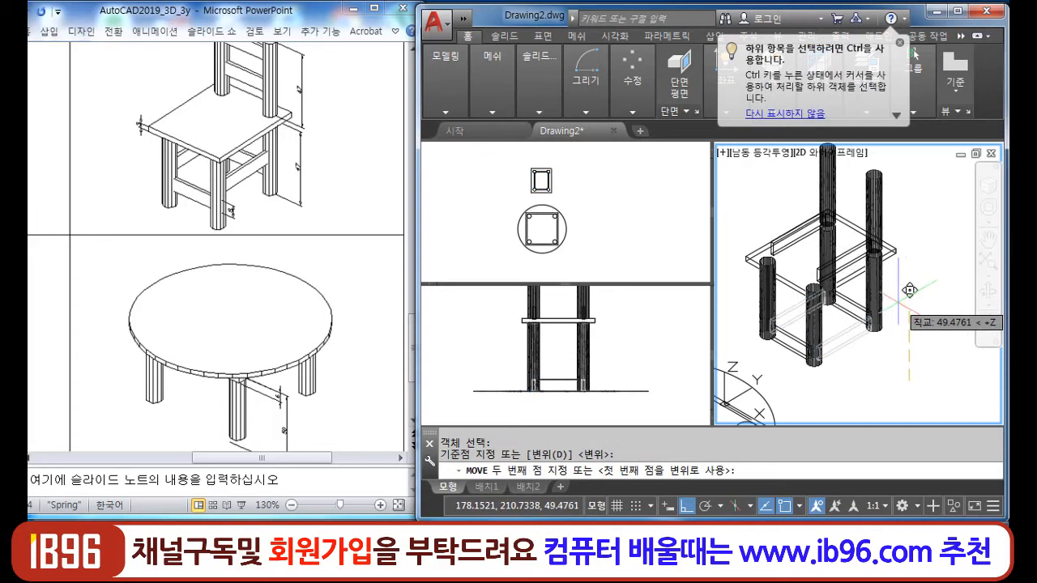
{"action": "type", "text": "30"}
{"action": "key", "text": "Return"}
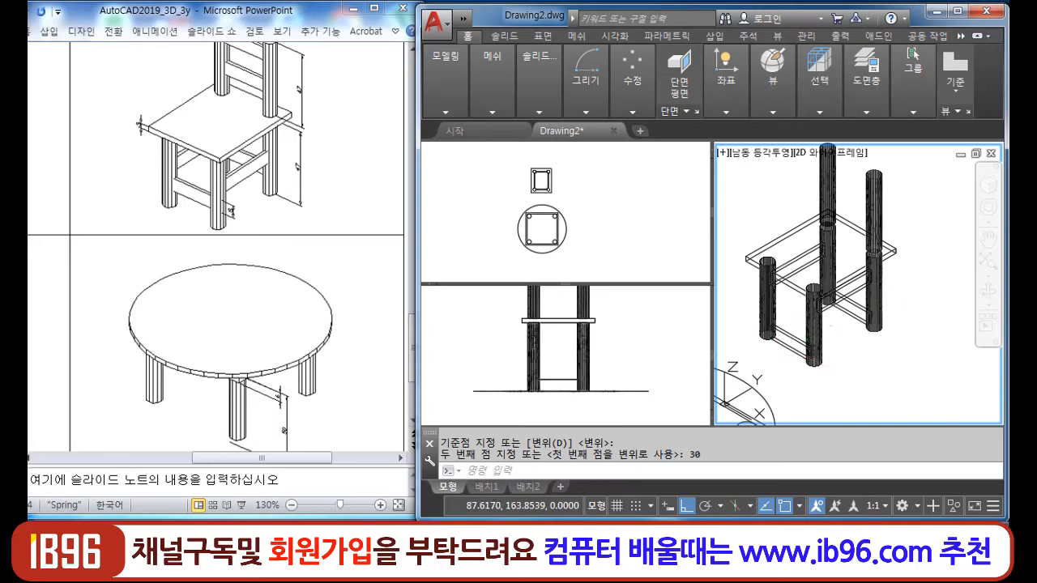
{"action": "left_click", "coordinate": [640, 347]}
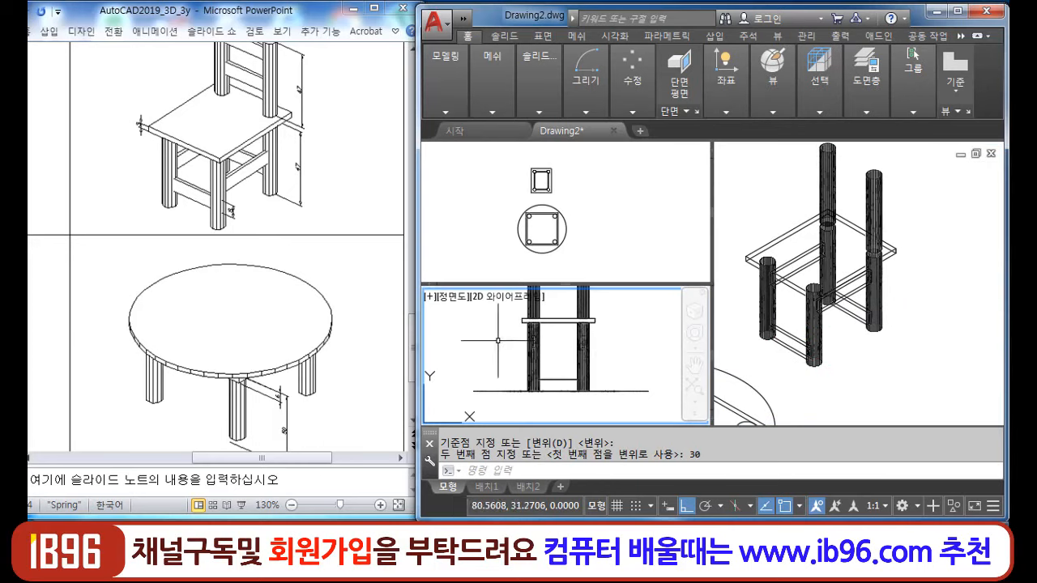
{"action": "left_click", "coordinate": [451, 315]}
{"action": "left_click", "coordinate": [652, 380]}
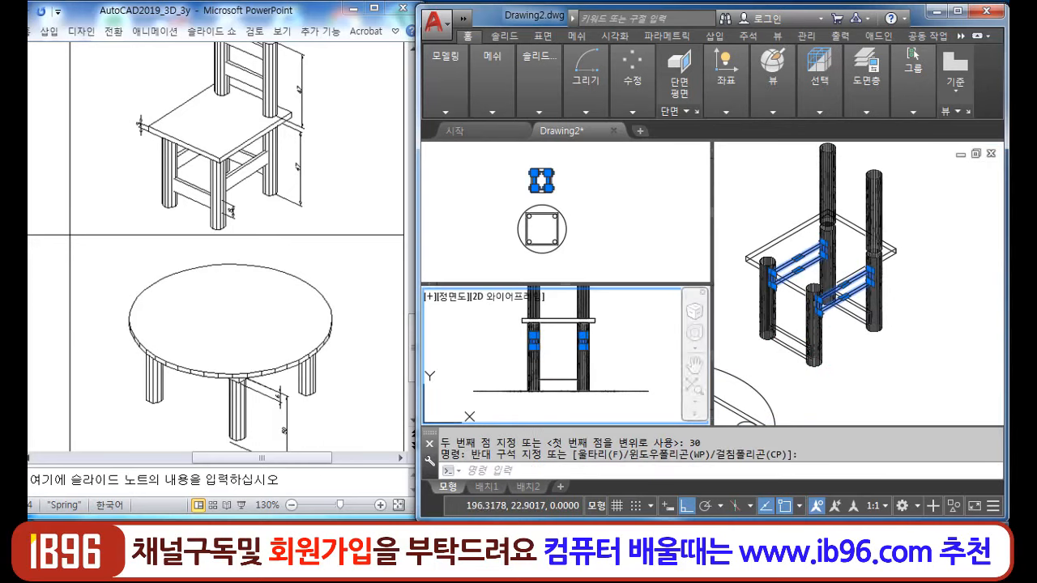
{"action": "key", "text": "Escape"}
{"action": "key", "text": "space"}
{"action": "key", "text": "Escape"}
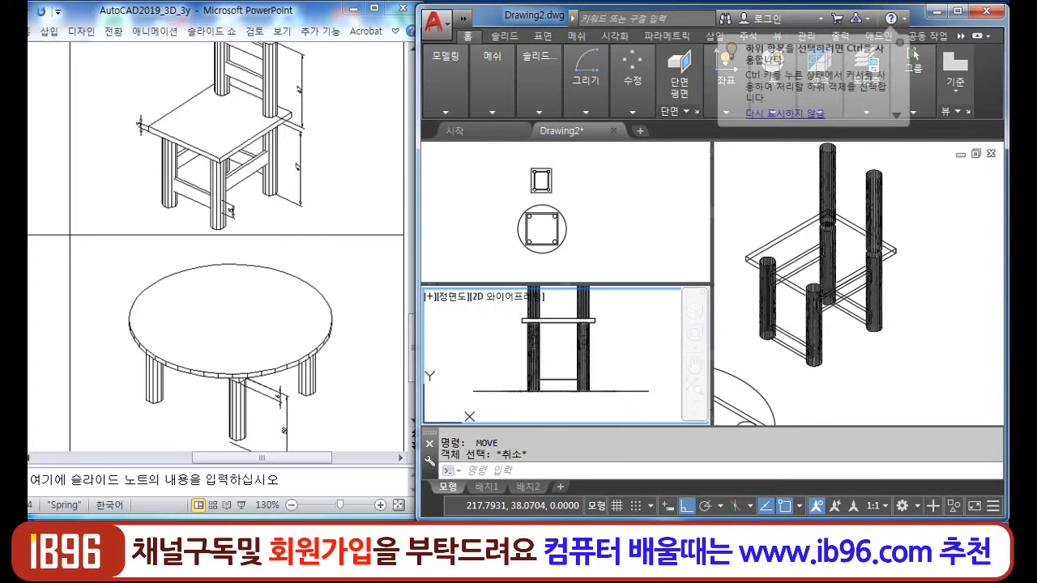
{"action": "key", "text": "space"}
{"action": "left_click", "coordinate": [791, 337]}
{"action": "key", "text": "Escape"}
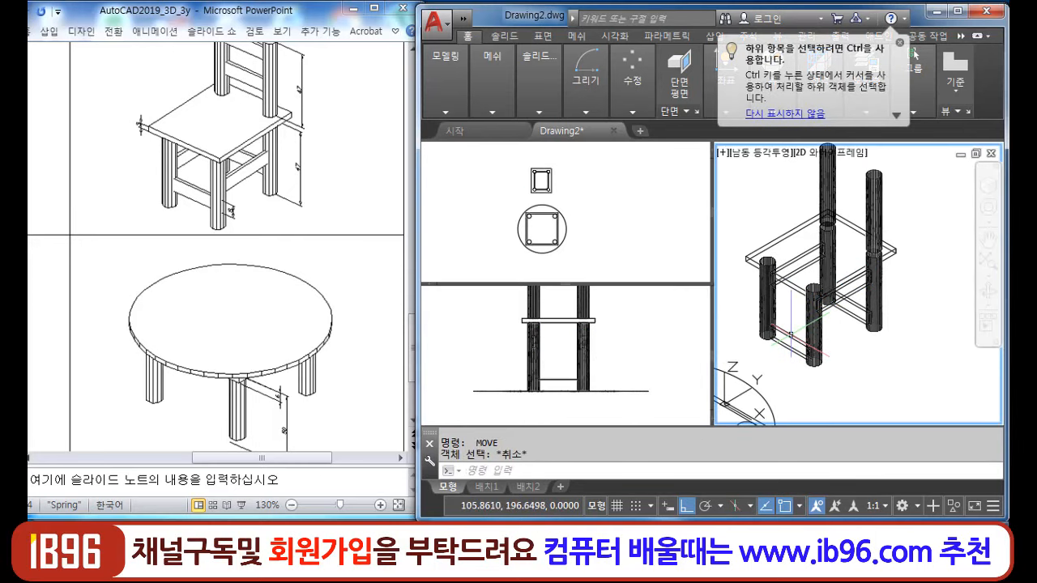
- Move the chair's front and rear rails straight up by 20
{"action": "type", "text": "m"}
{"action": "key", "text": "space"}
{"action": "left_click", "coordinate": [792, 338]}
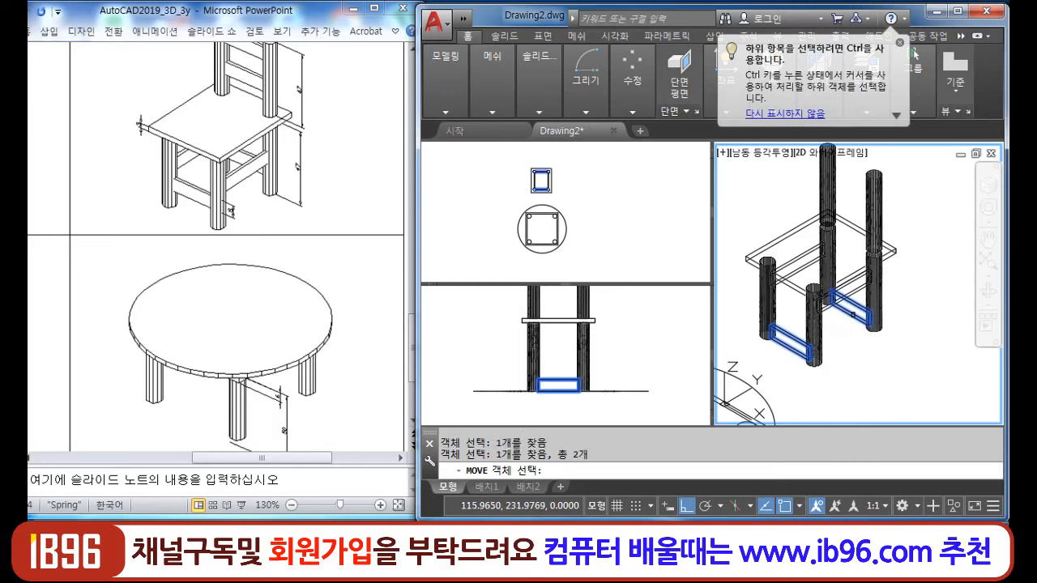
{"action": "key", "text": "space"}
{"action": "left_click", "coordinate": [912, 334]}
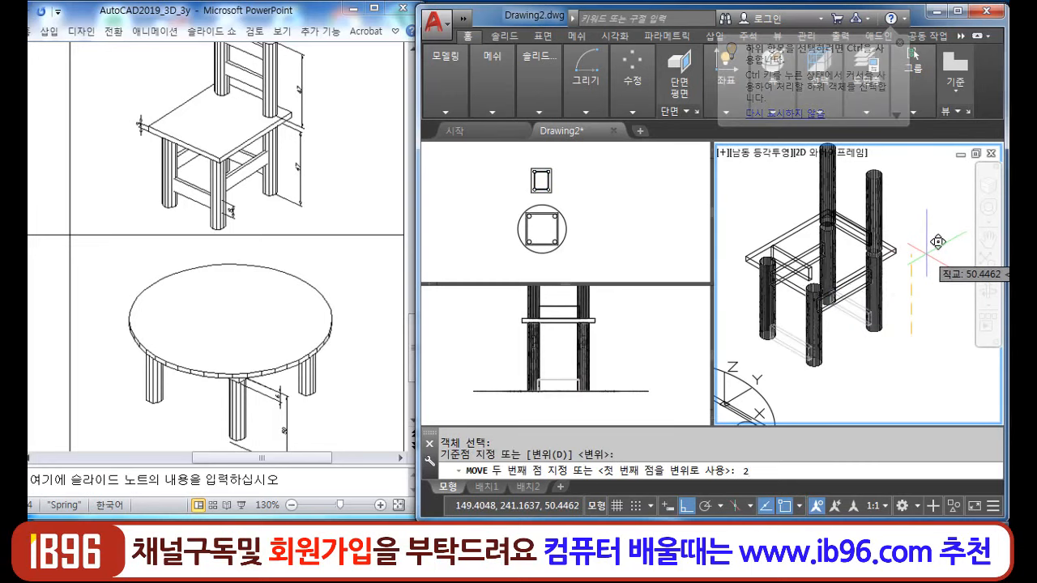
{"action": "type", "text": "20"}
{"action": "key", "text": "Return"}
{"action": "key", "text": "Escape"}
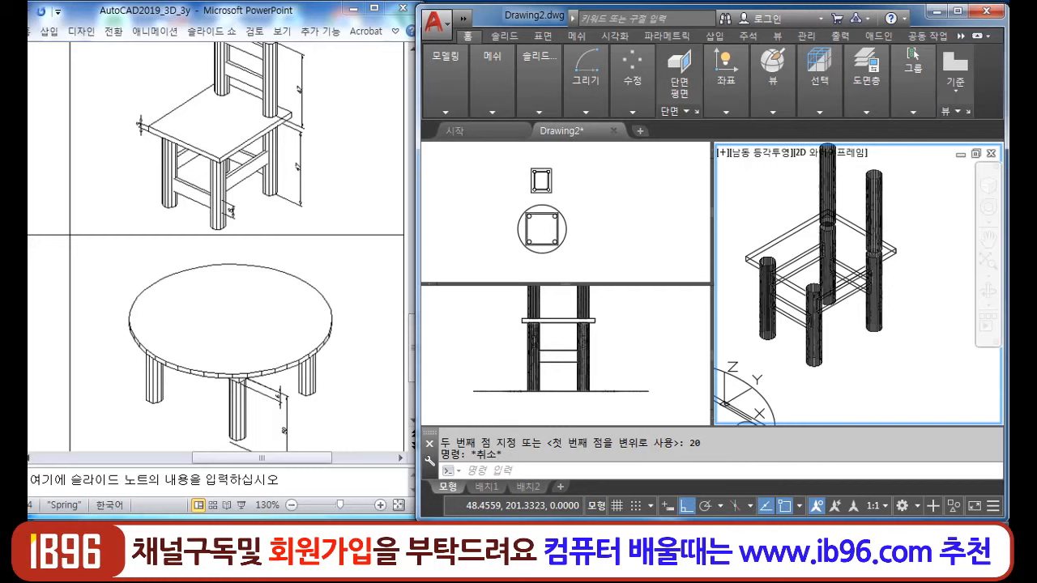
- Copy the chair's rear rail straight up by 30 to sit between the backrest posts
{"action": "type", "text": "cp"}
{"action": "key", "text": "space"}
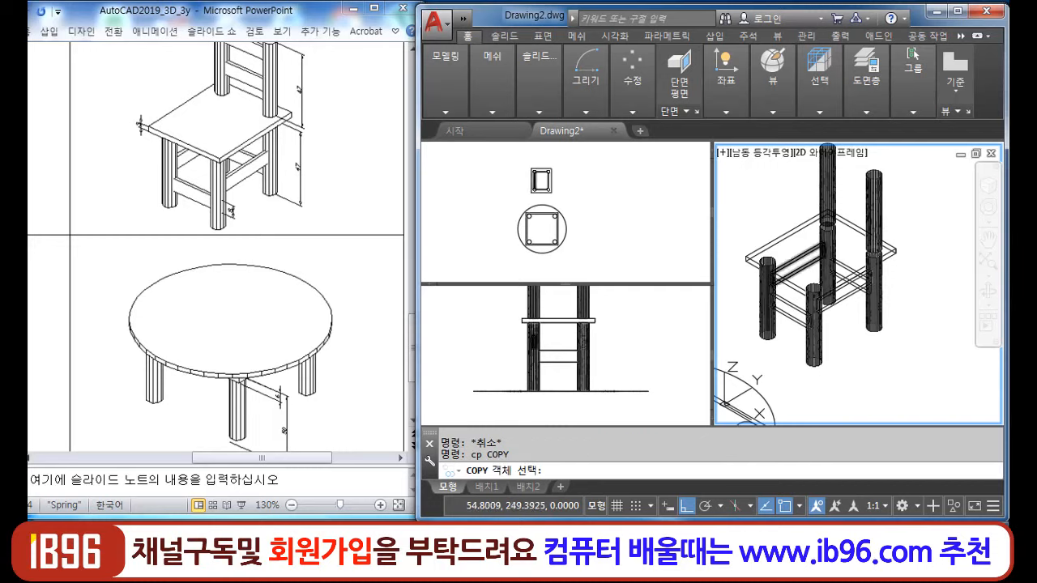
{"action": "left_click", "coordinate": [849, 266]}
{"action": "key", "text": "space"}
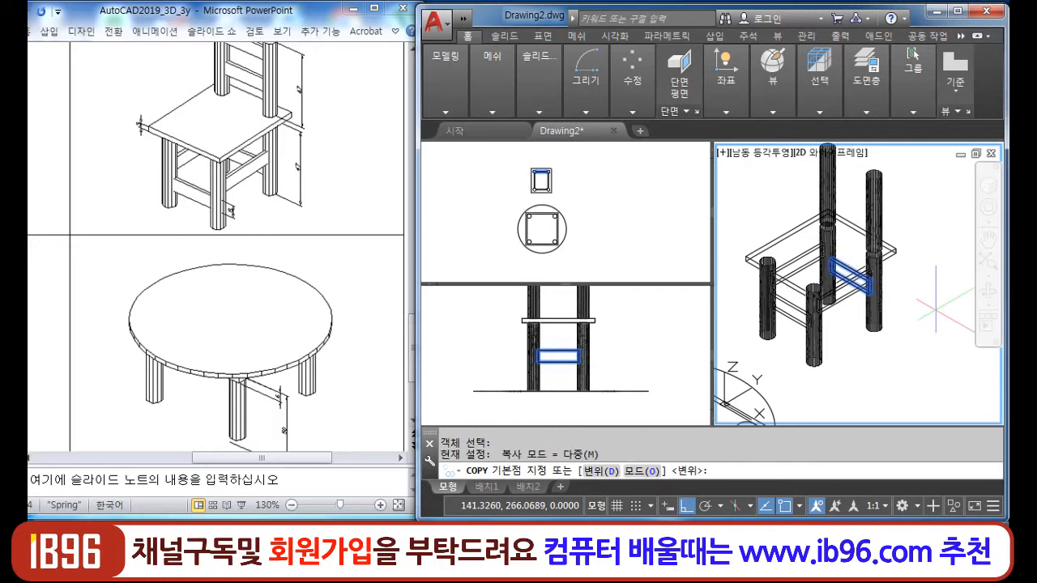
{"action": "left_click", "coordinate": [940, 292]}
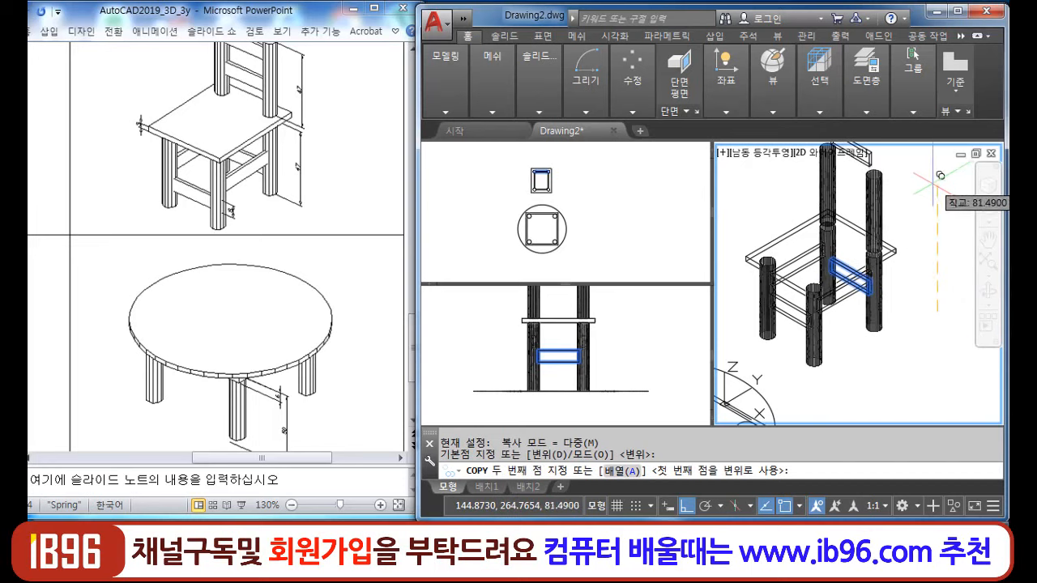
{"action": "type", "text": "30"}
{"action": "key", "text": "Return"}
{"action": "key", "text": "Escape"}
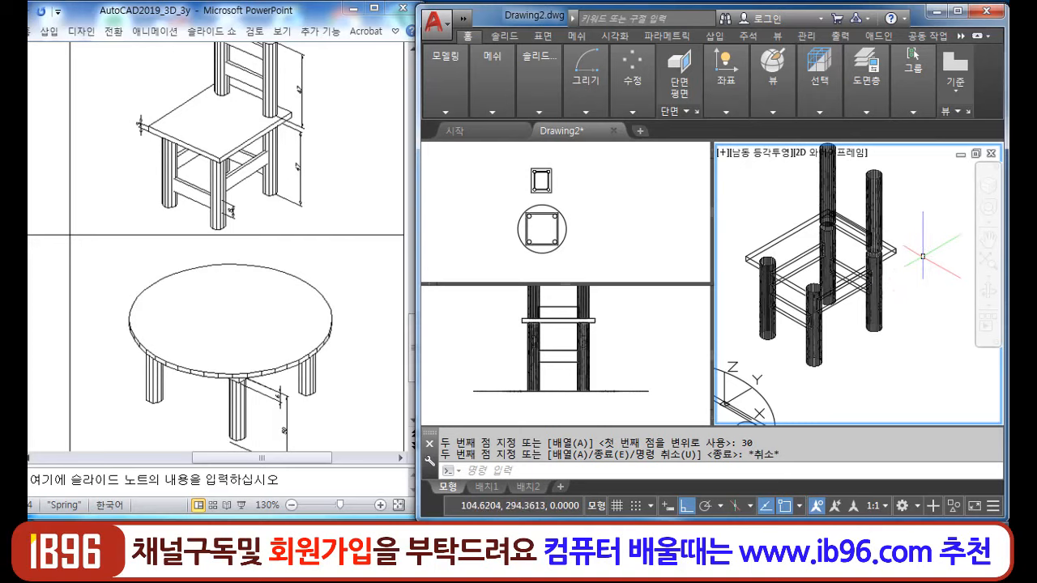
- Move the chair's backrest rail straight up by 10 between the two backrest posts
{"action": "type", "text": "m"}
{"action": "key", "text": "space"}
{"action": "left_click", "coordinate": [849, 225]}
{"action": "key", "text": "space"}
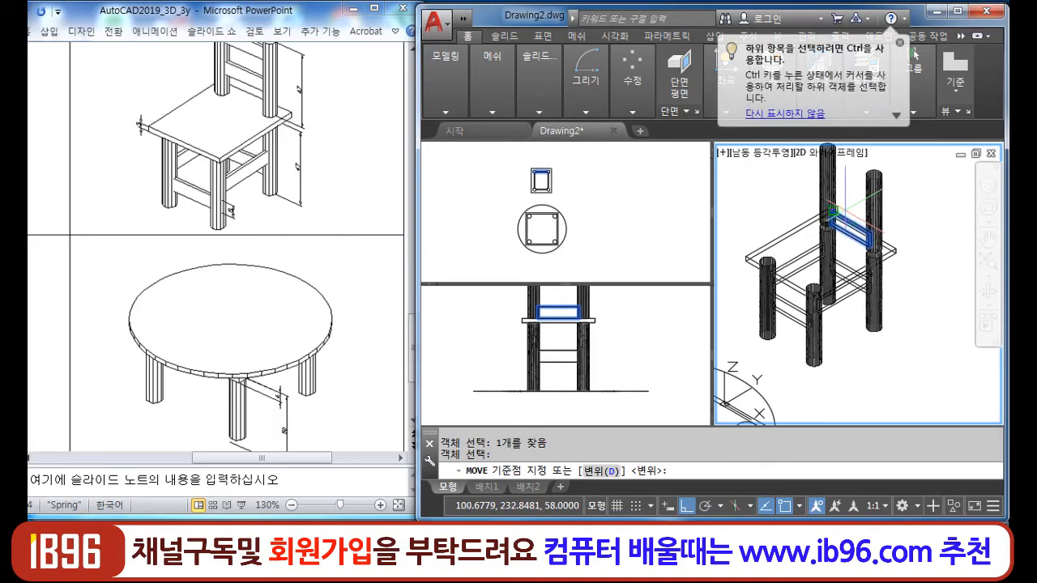
{"action": "left_click", "coordinate": [849, 219]}
{"action": "type", "text": "10"}
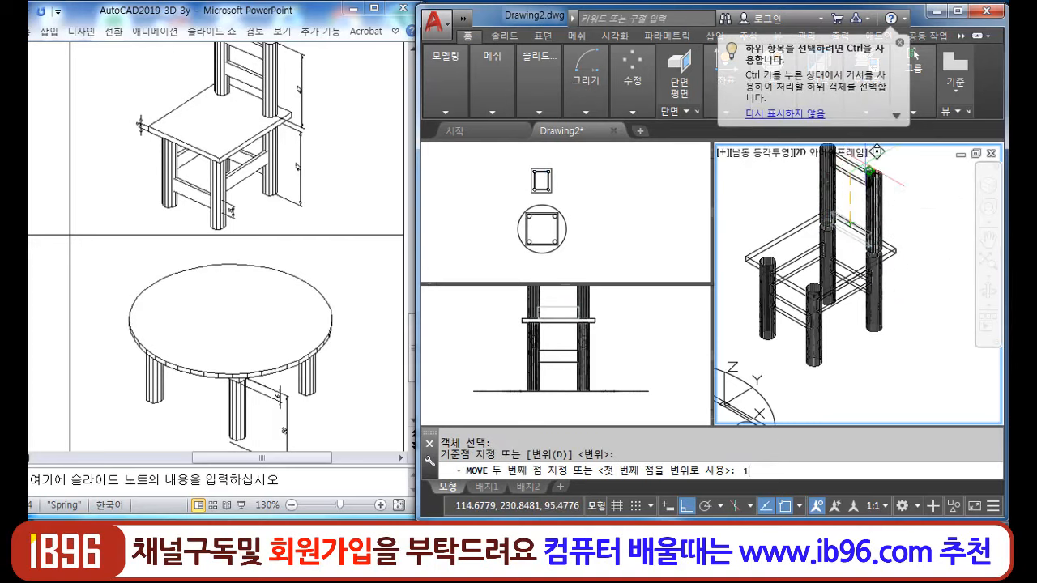
{"action": "key", "text": "Return"}
{"action": "key", "text": "Escape"}
{"action": "key", "text": "space"}
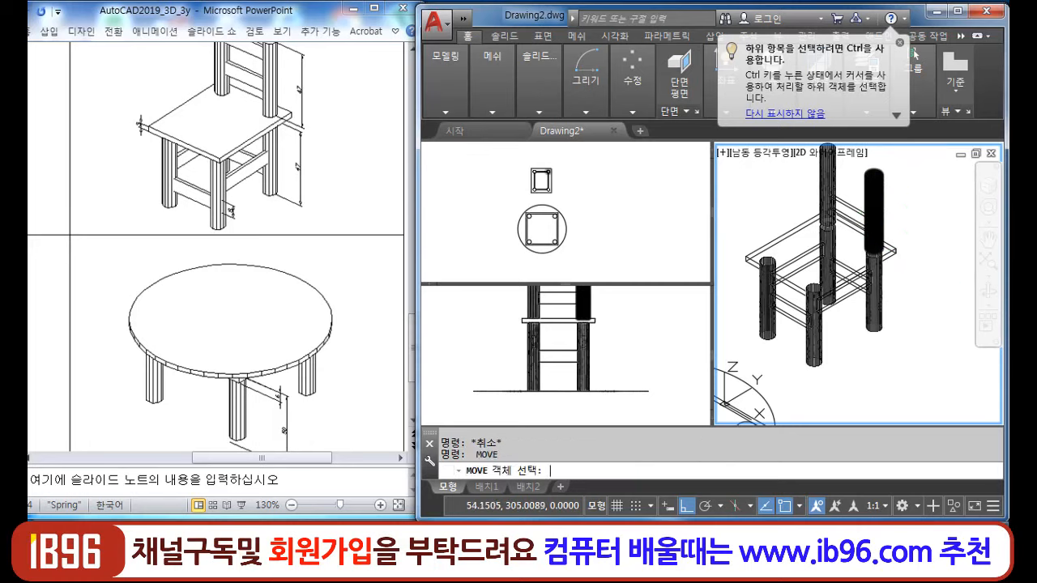
{"action": "key", "text": "Escape"}
- Copy the backrest rail straight up to form a second, upper rail between the backrest posts
{"action": "type", "text": "co"}
{"action": "key", "text": "Return"}
{"action": "left_click", "coordinate": [850, 214]}
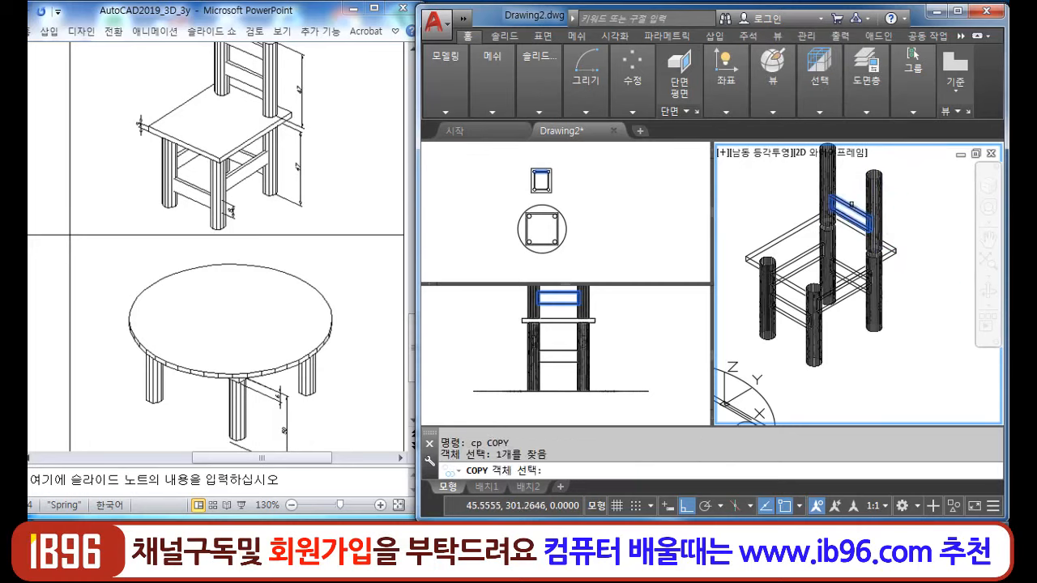
{"action": "key", "text": "space"}
{"action": "left_click", "coordinate": [851, 209]}
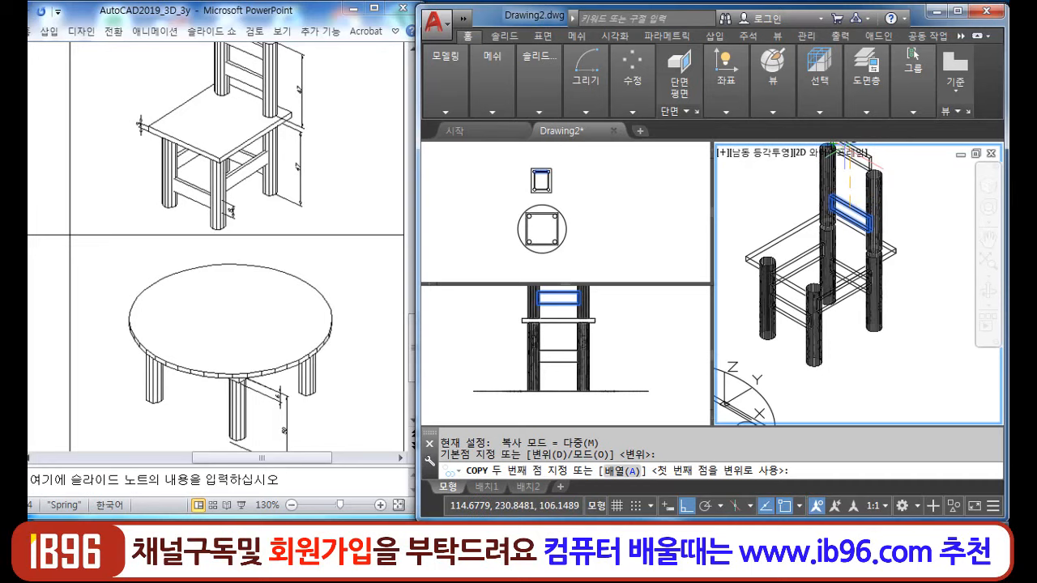
{"action": "key", "text": "Escape"}
{"action": "key", "text": "Escape"}
{"action": "key", "text": "Escape"}
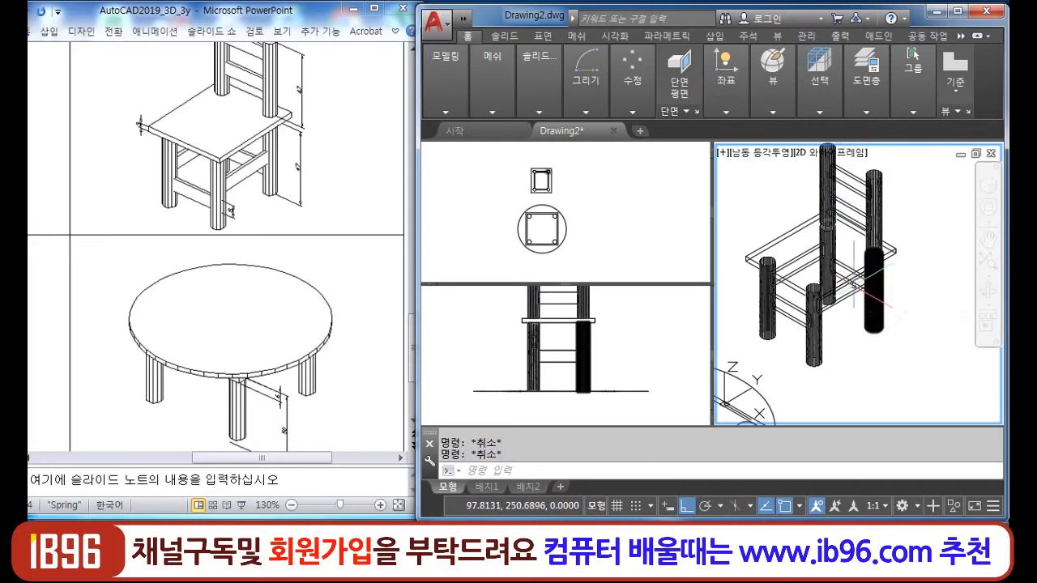
- Check the chair with hidden lines removed in the isometric view and regenerate the wireframe display
{"action": "scroll", "coordinate": [847, 275], "scroll_direction": "down", "scroll_amount": 3}
{"action": "middle_click_drag", "start_coordinate": [856, 281], "coordinate": [846, 285]}
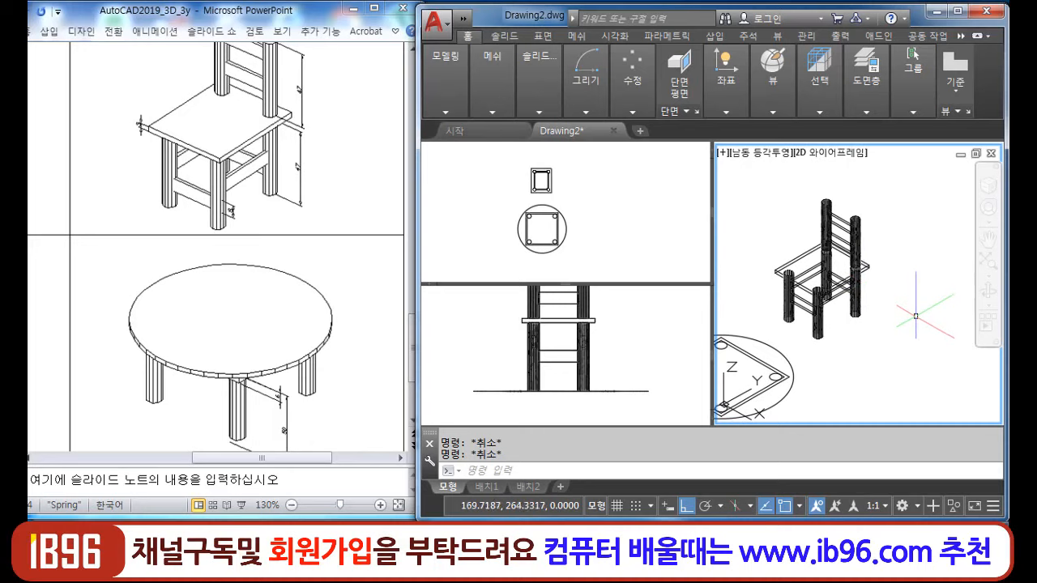
{"action": "scroll", "coordinate": [878, 280], "scroll_direction": "up", "scroll_amount": 3}
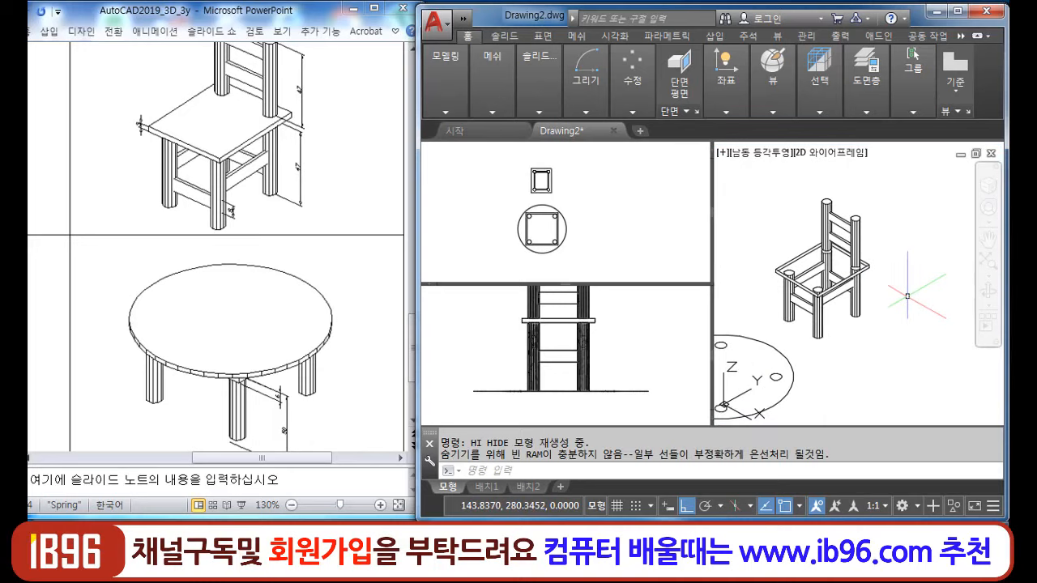
{"action": "scroll", "coordinate": [832, 276], "scroll_direction": "down", "scroll_amount": 2}
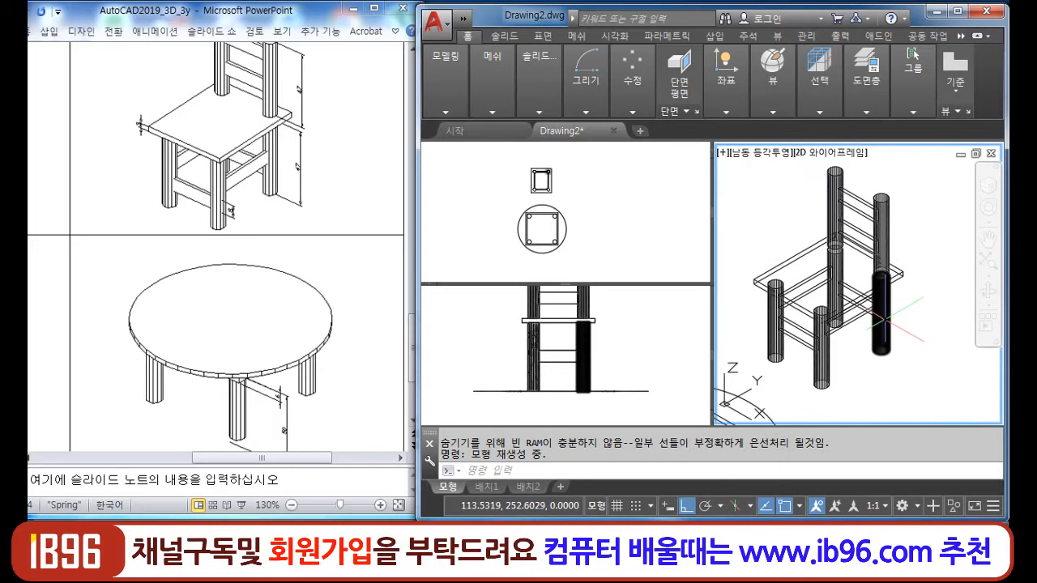
{"action": "type", "text": "hi"}
{"action": "key", "text": "Return"}
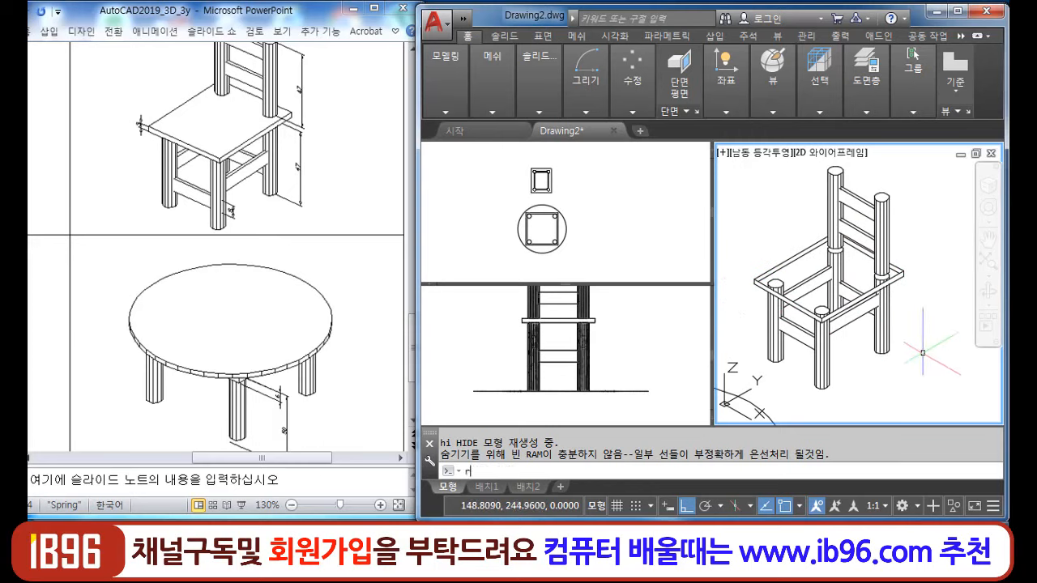
{"action": "type", "text": "egen"}
{"action": "key", "text": "Return"}
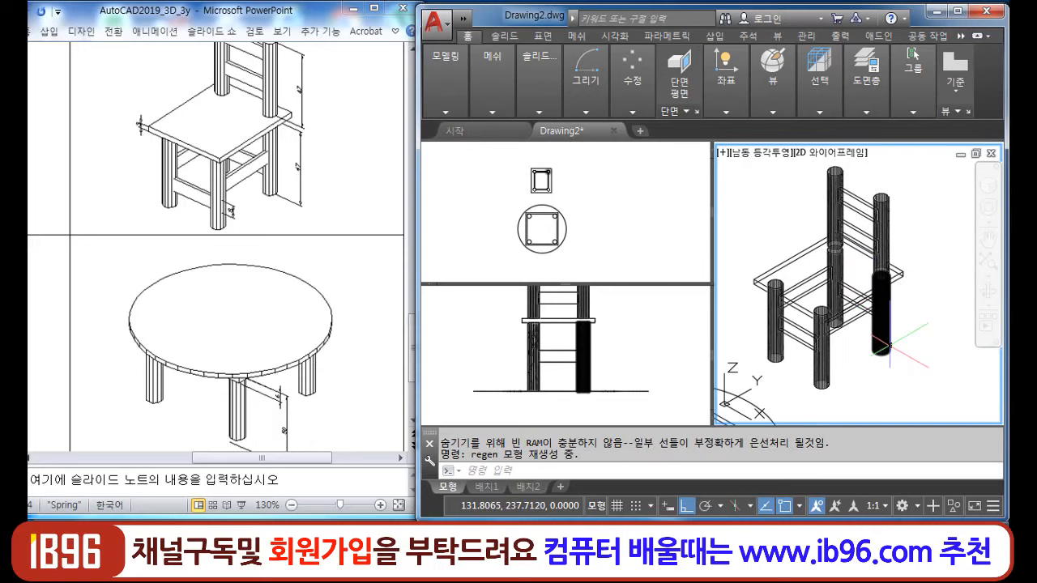
- Set the thickness of the table's large outer circle to 3 to form the tabletop
{"action": "scroll", "coordinate": [888, 345], "scroll_direction": "down", "scroll_amount": 3}
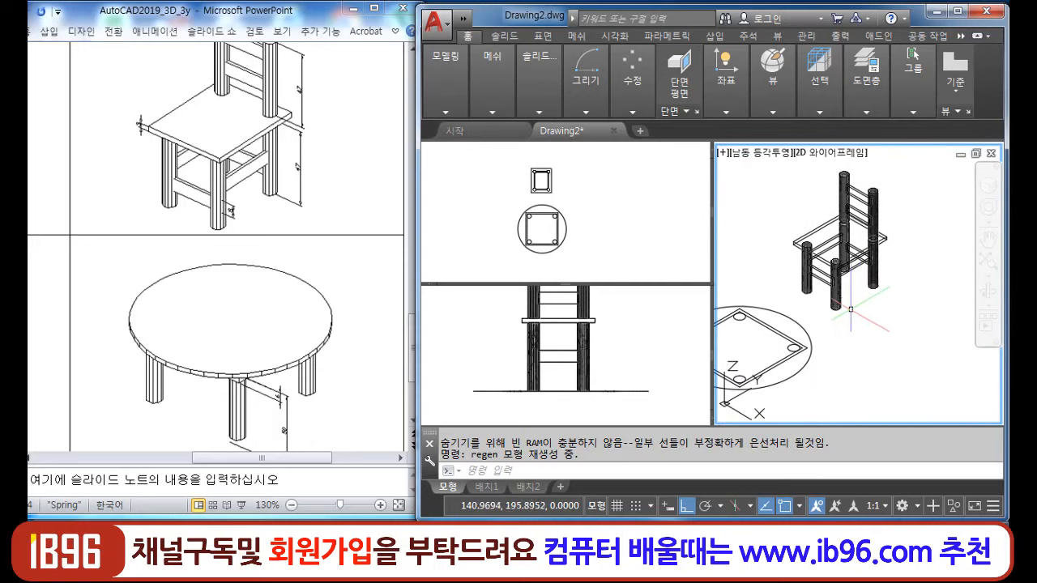
{"action": "middle_click_drag", "start_coordinate": [804, 345], "coordinate": [872, 307]}
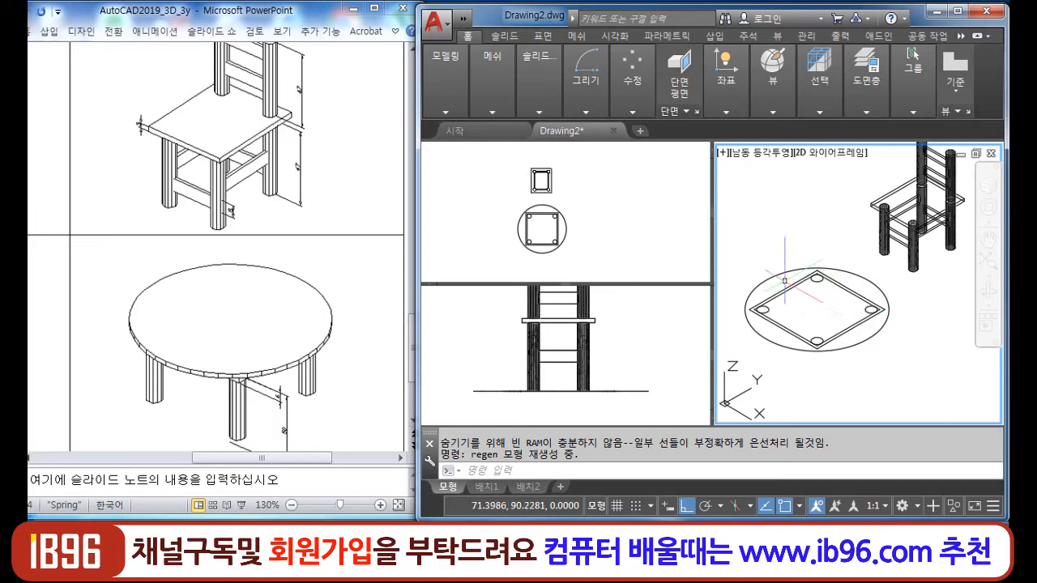
{"action": "left_click", "coordinate": [881, 361]}
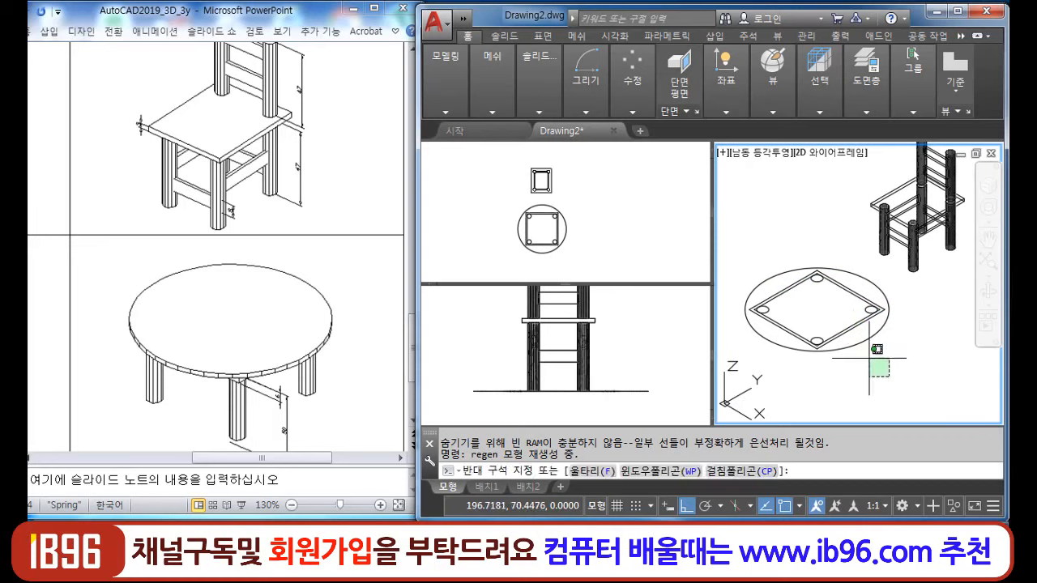
{"action": "left_click", "coordinate": [867, 348]}
{"action": "key", "text": "ctrl+1"}
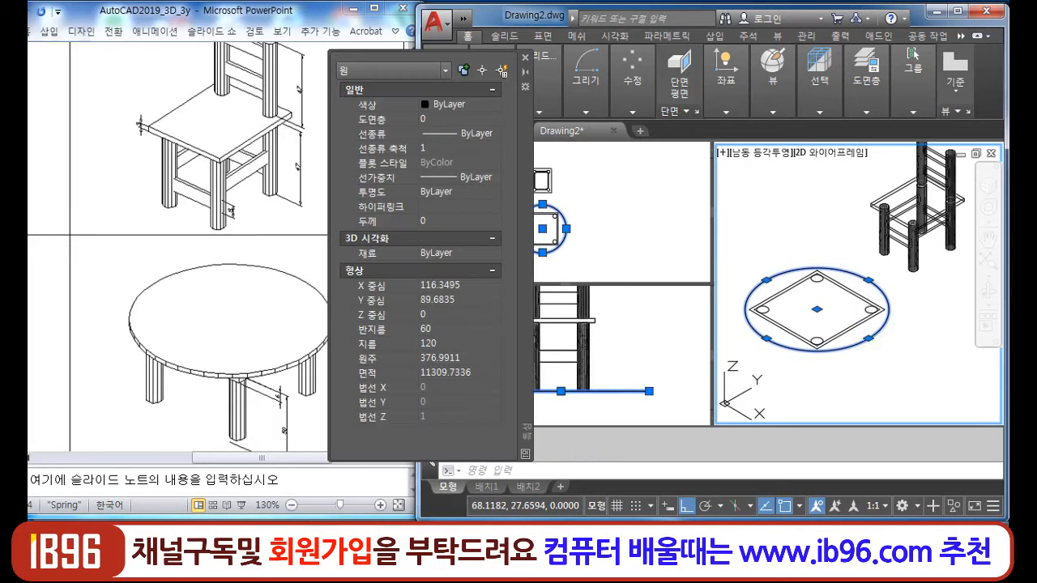
{"action": "left_click_drag", "start_coordinate": [525, 259], "coordinate": [579, 243]}
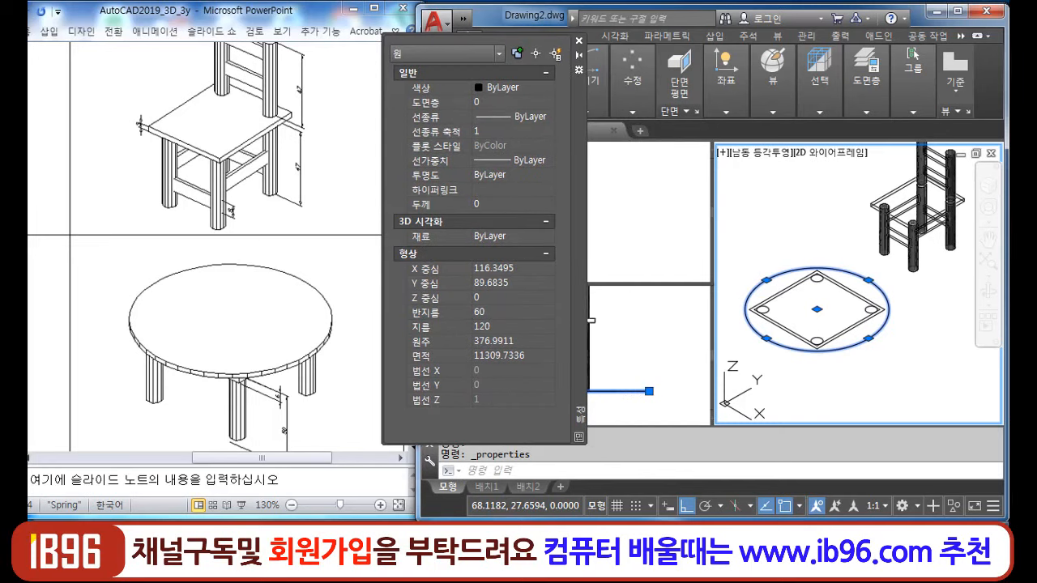
{"action": "left_click", "coordinate": [507, 205]}
{"action": "type", "text": "3"}
{"action": "key", "text": "Return"}
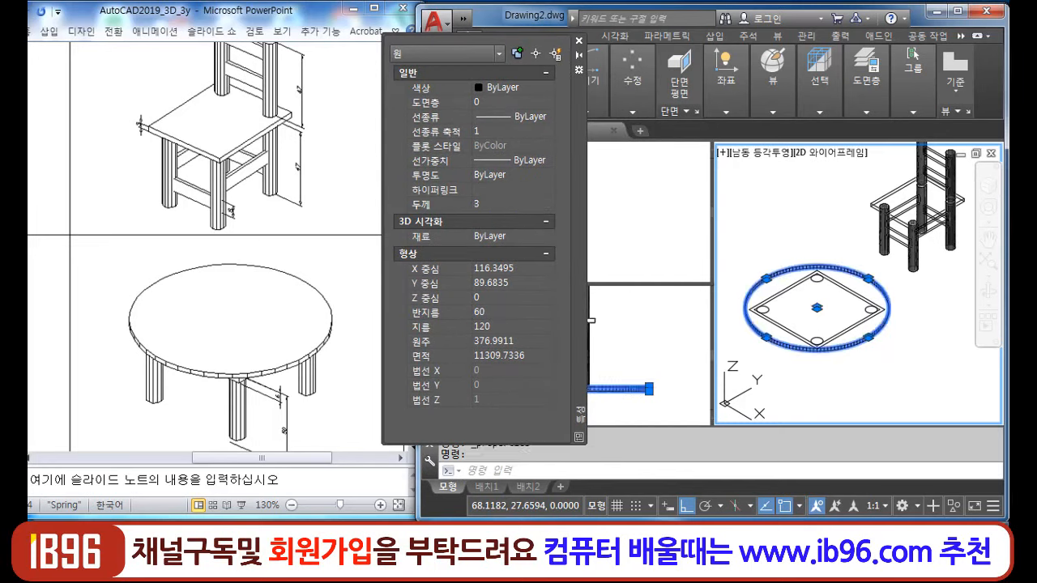
{"action": "key", "text": "Escape"}
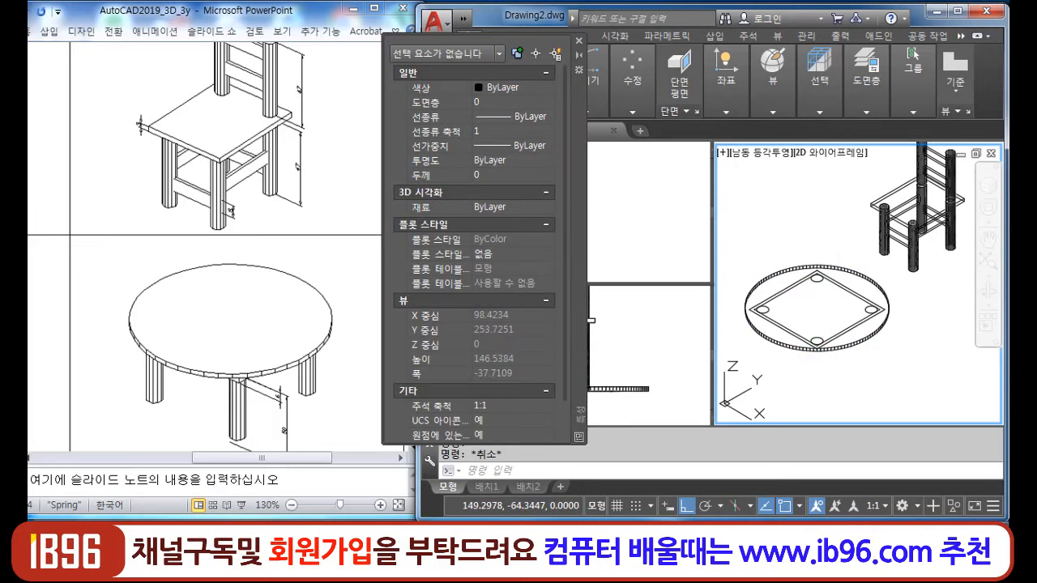
{"action": "left_click", "coordinate": [785, 315]}
{"action": "left_click", "coordinate": [767, 332]}
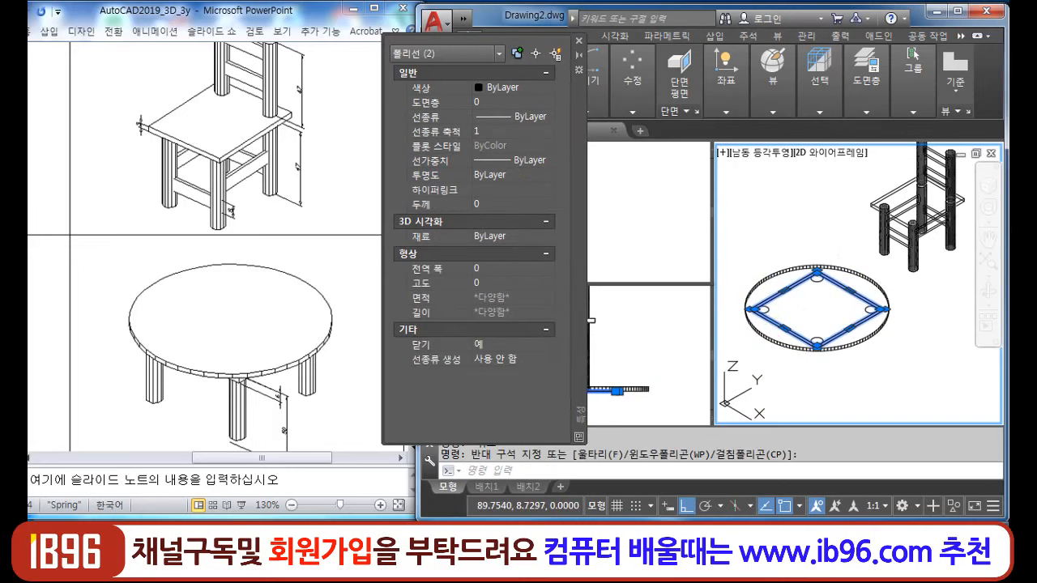
{"action": "key", "text": "Escape"}
{"action": "key", "text": "ctrl+2"}
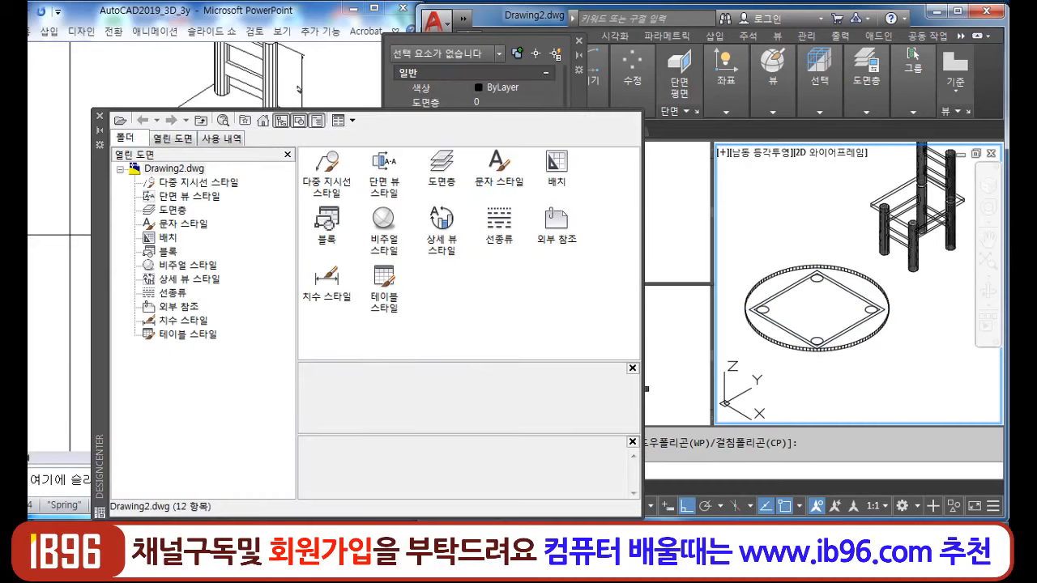
{"action": "left_click", "coordinate": [100, 116]}
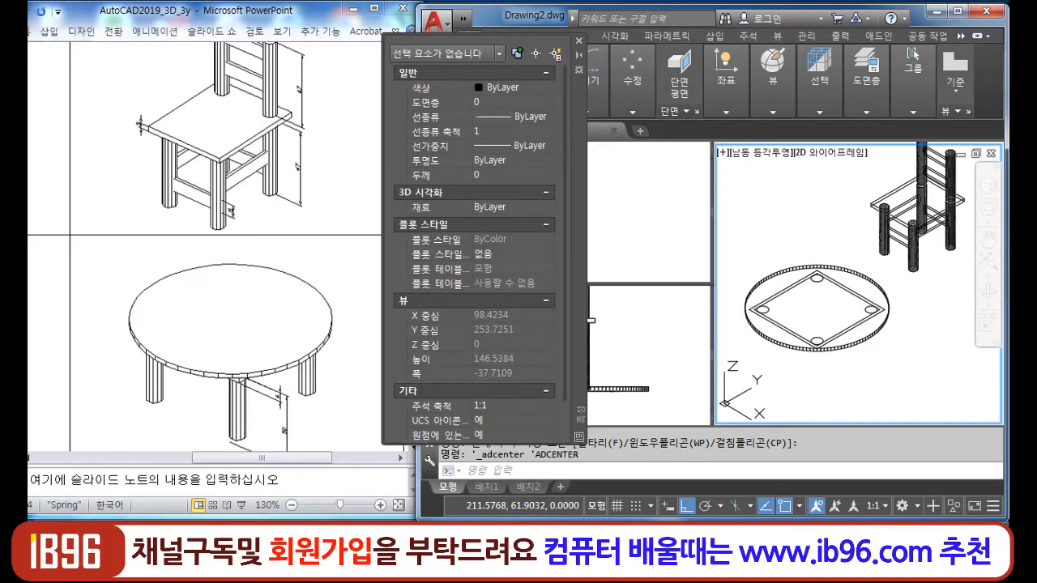
{"action": "left_click", "coordinate": [502, 175]}
{"action": "key", "text": "Escape"}
- Set the thickness of the table's two nested square polylines to 6 to form the apron frame
{"action": "left_click", "coordinate": [793, 309]}
{"action": "left_click", "coordinate": [775, 329]}
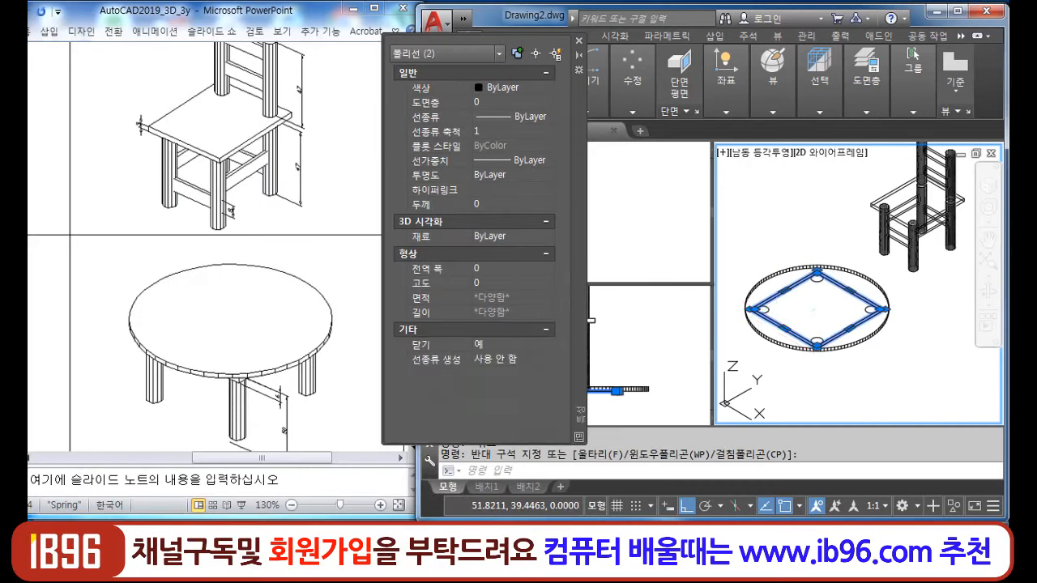
{"action": "left_click", "coordinate": [504, 205]}
{"action": "type", "text": "6"}
{"action": "key", "text": "Return"}
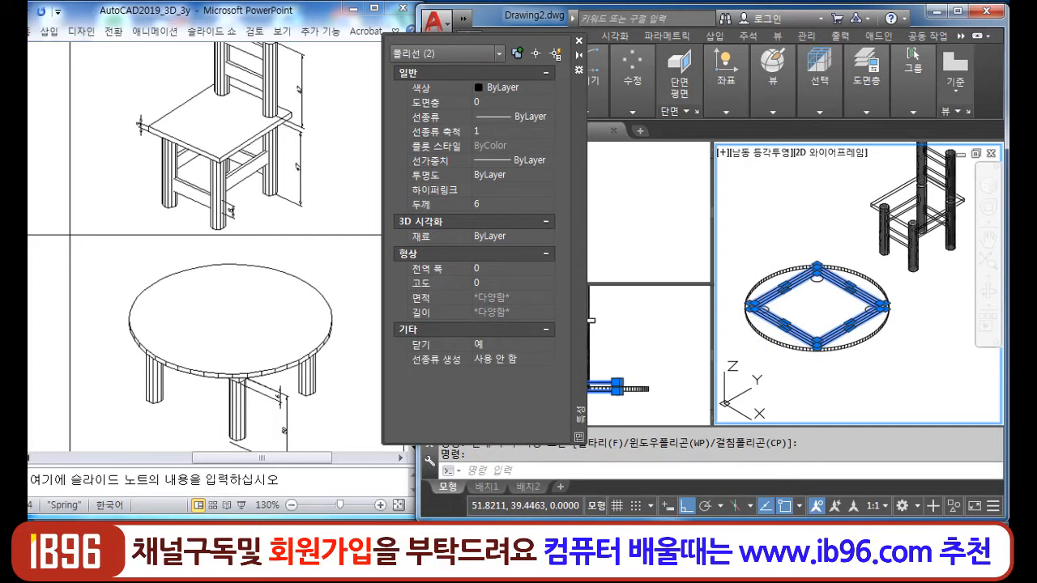
{"action": "key", "text": "Escape"}
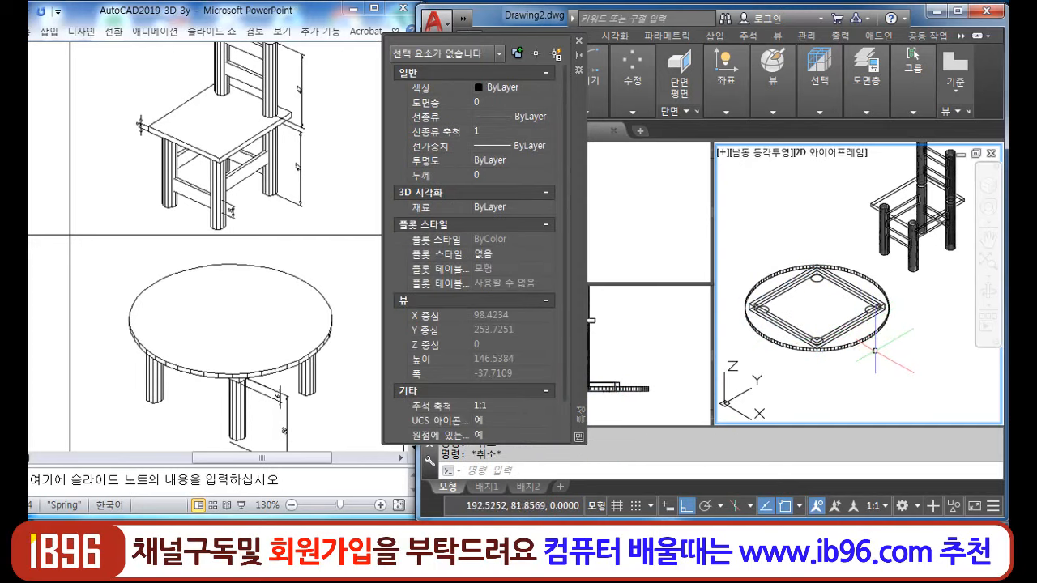
- Move the round tabletop straight up by 50
{"action": "key", "text": "Return"}
{"action": "left_click", "coordinate": [867, 337]}
{"action": "key", "text": "Return"}
{"action": "left_click", "coordinate": [923, 373]}
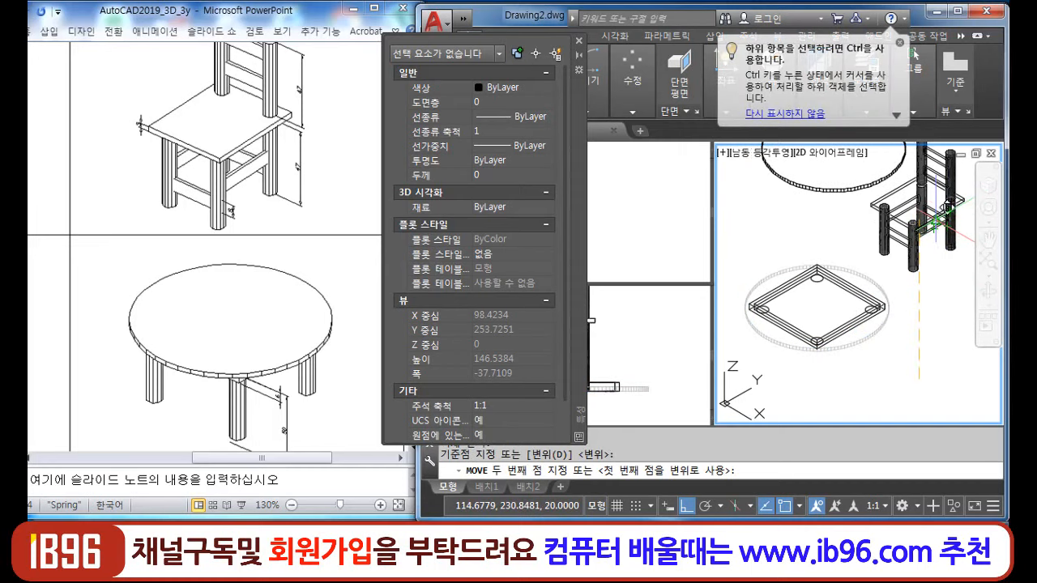
{"action": "type", "text": "50"}
{"action": "key", "text": "Return"}
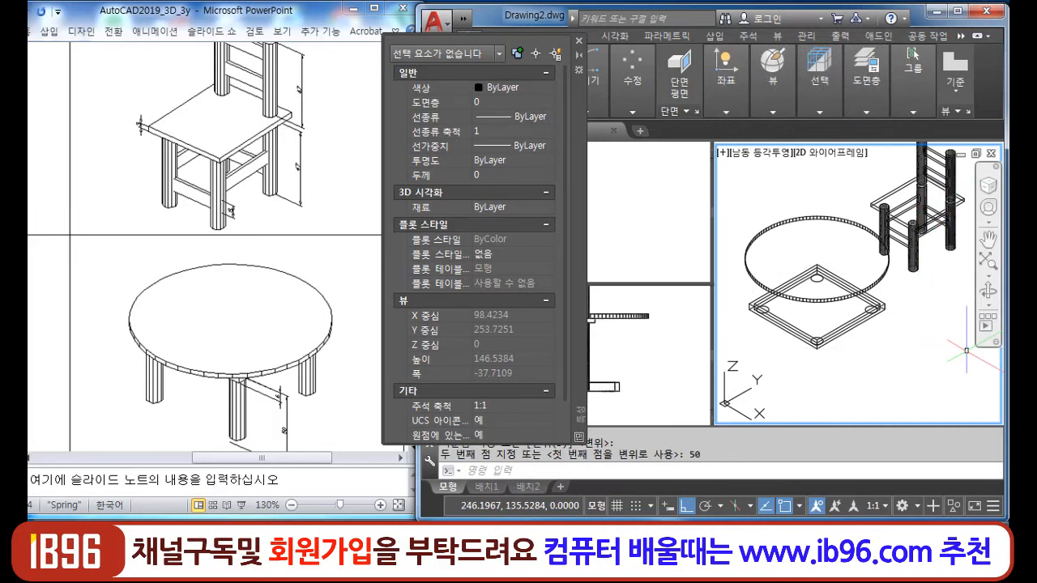
- Move the table's two square apron polylines straight up by 44 to sit beneath the tabletop
{"action": "left_click", "coordinate": [862, 332]}
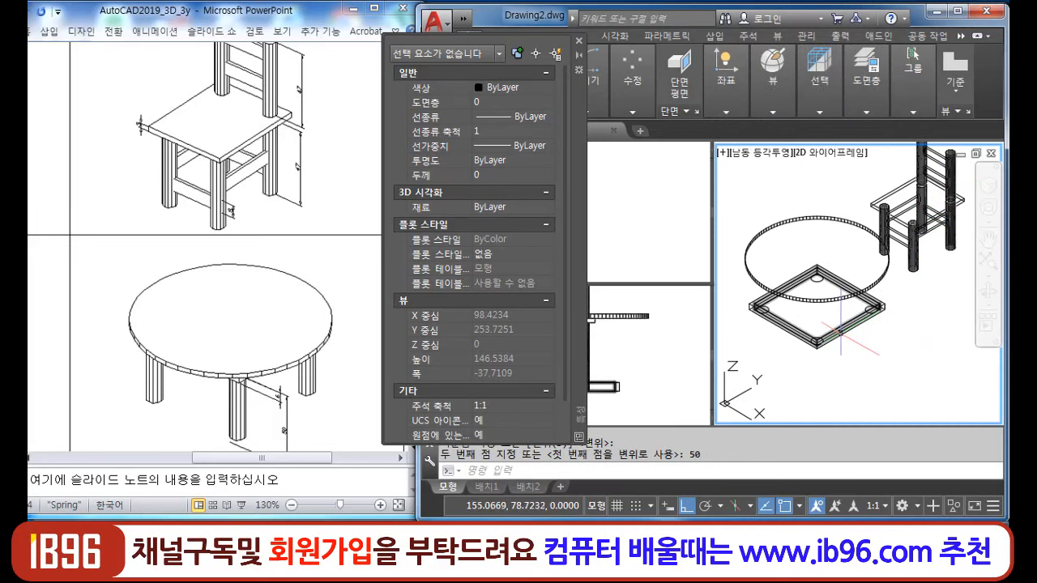
{"action": "key", "text": "Escape"}
{"action": "type", "text": "m"}
{"action": "key", "text": "Return"}
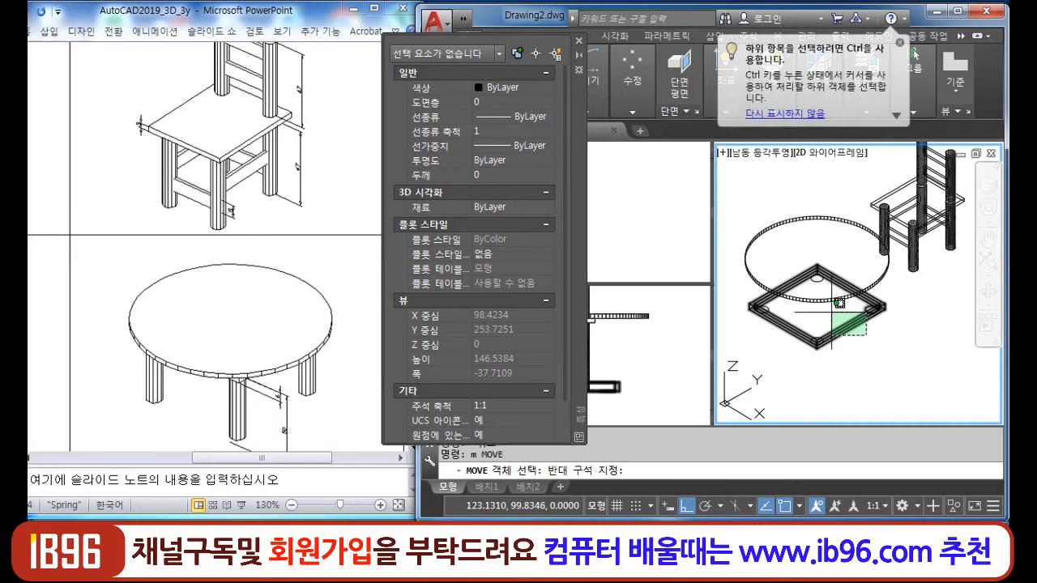
{"action": "left_click", "coordinate": [860, 321]}
{"action": "key", "text": "Return"}
{"action": "left_click", "coordinate": [911, 369]}
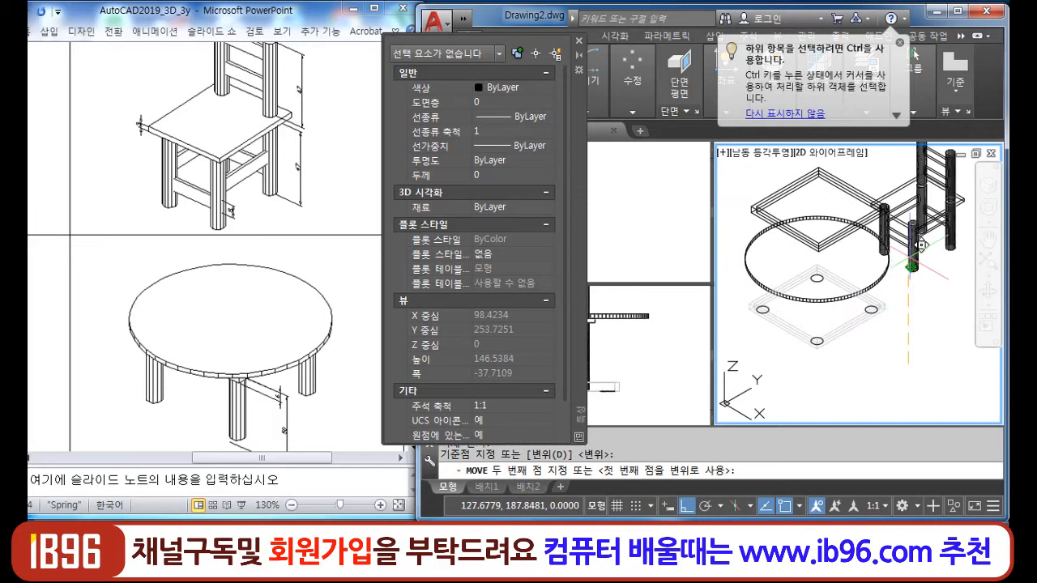
{"action": "type", "text": "44"}
{"action": "key", "text": "Return"}
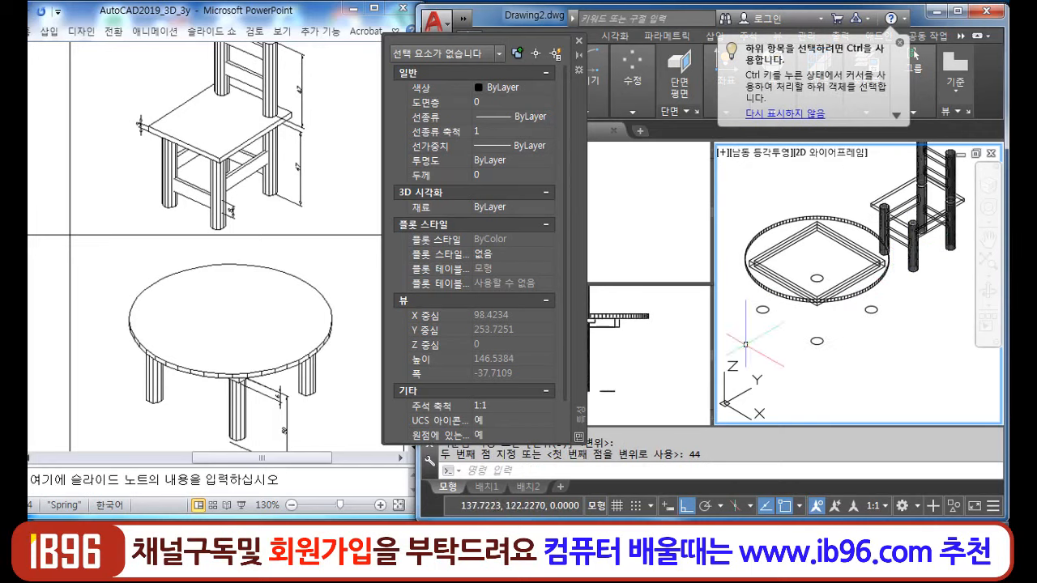
- Set the thickness of the four small table-leg circles to 50
{"action": "left_click", "coordinate": [631, 321]}
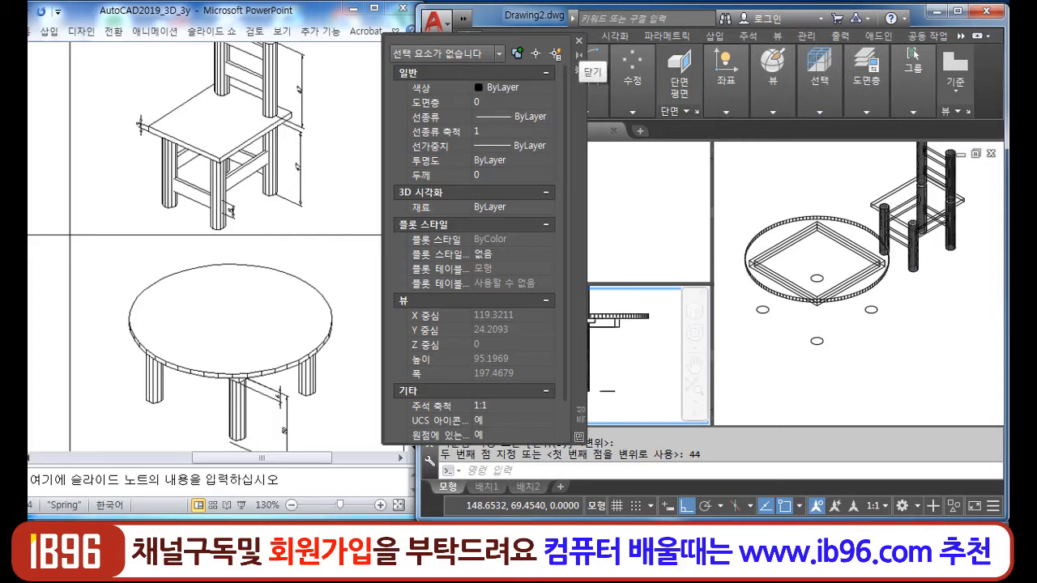
{"action": "left_click", "coordinate": [822, 269]}
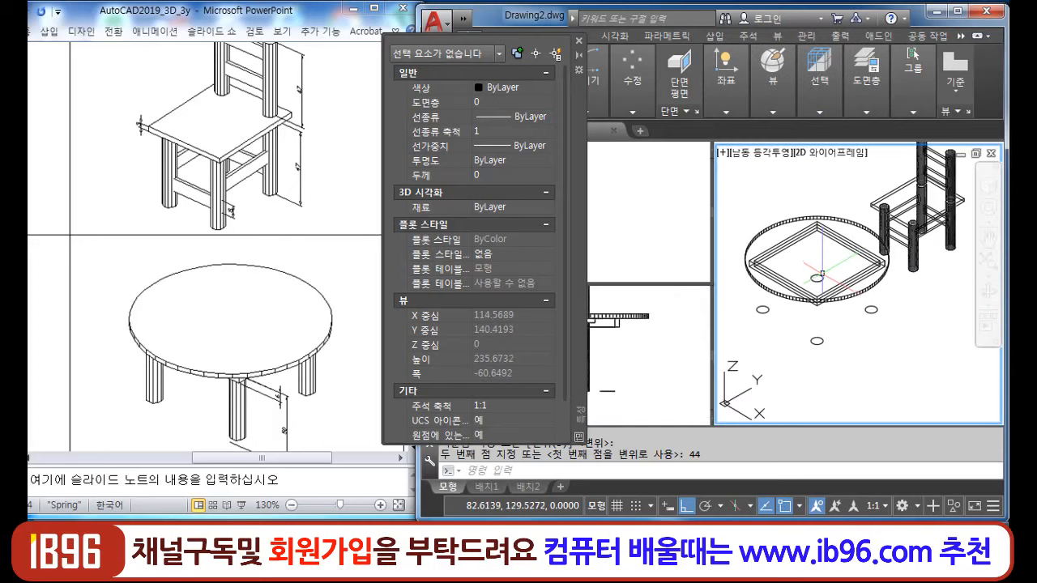
{"action": "left_click", "coordinate": [816, 278]}
{"action": "left_click", "coordinate": [762, 309]}
{"action": "left_click", "coordinate": [817, 341]}
{"action": "left_click", "coordinate": [875, 317]}
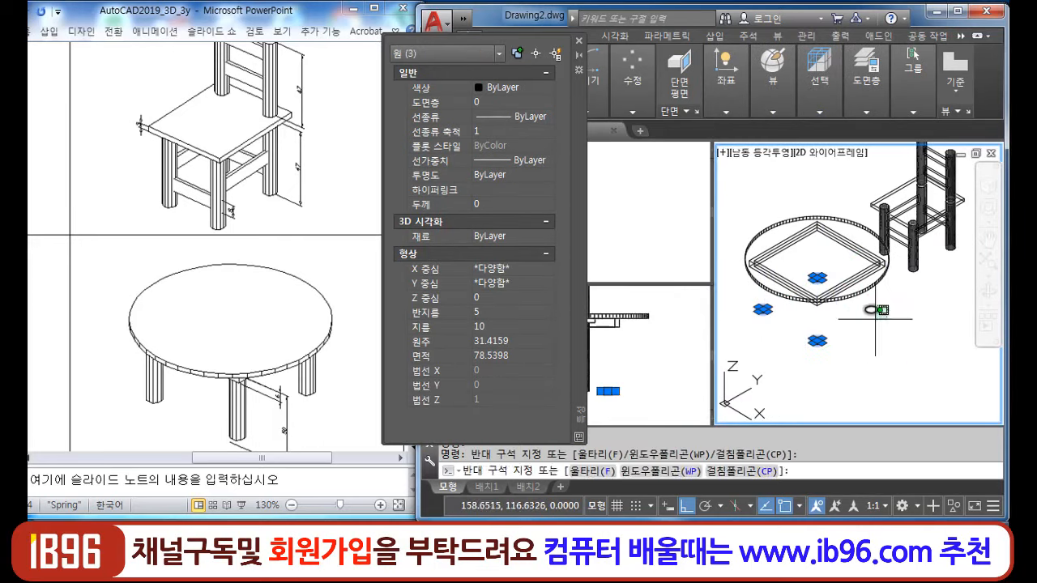
{"action": "left_click", "coordinate": [882, 310]}
{"action": "left_click", "coordinate": [502, 204]}
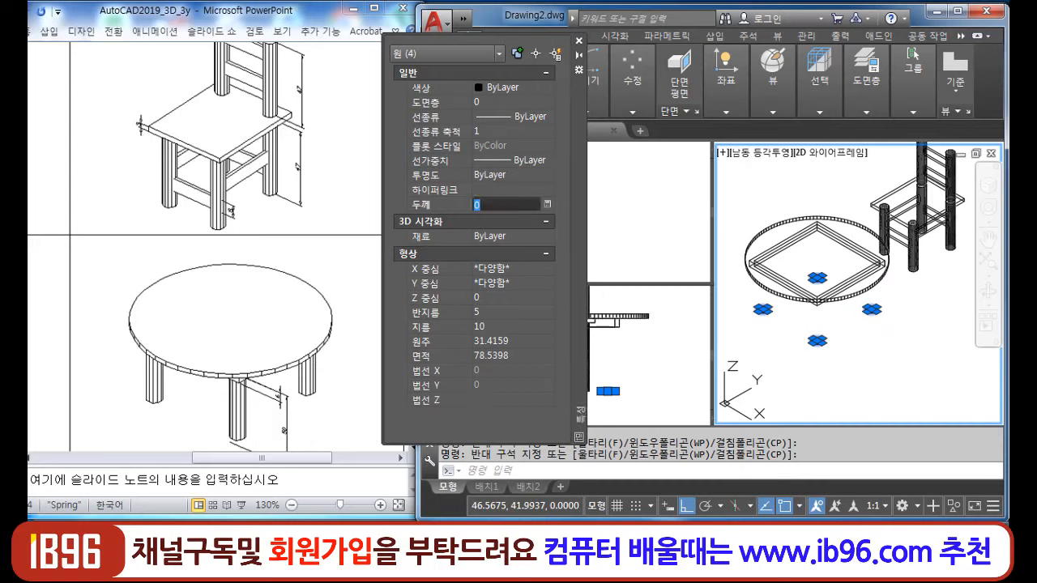
{"action": "key", "text": "Return"}
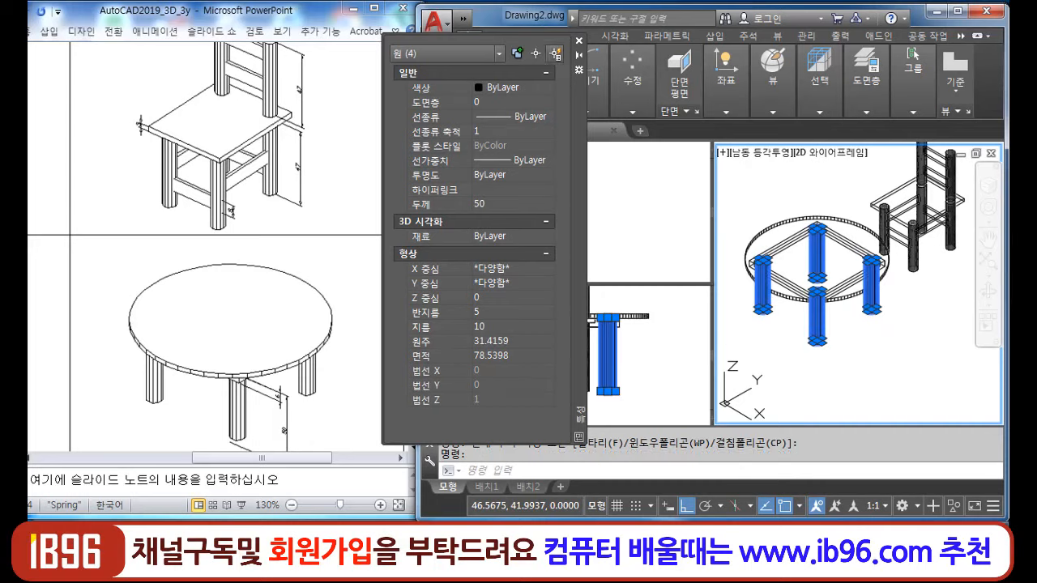
- Examine how the round top, square apron frame and legs of the table fit together in the isometric and front views
{"action": "left_click", "coordinate": [579, 40]}
{"action": "key", "text": "Escape"}
{"action": "key", "text": "Escape"}
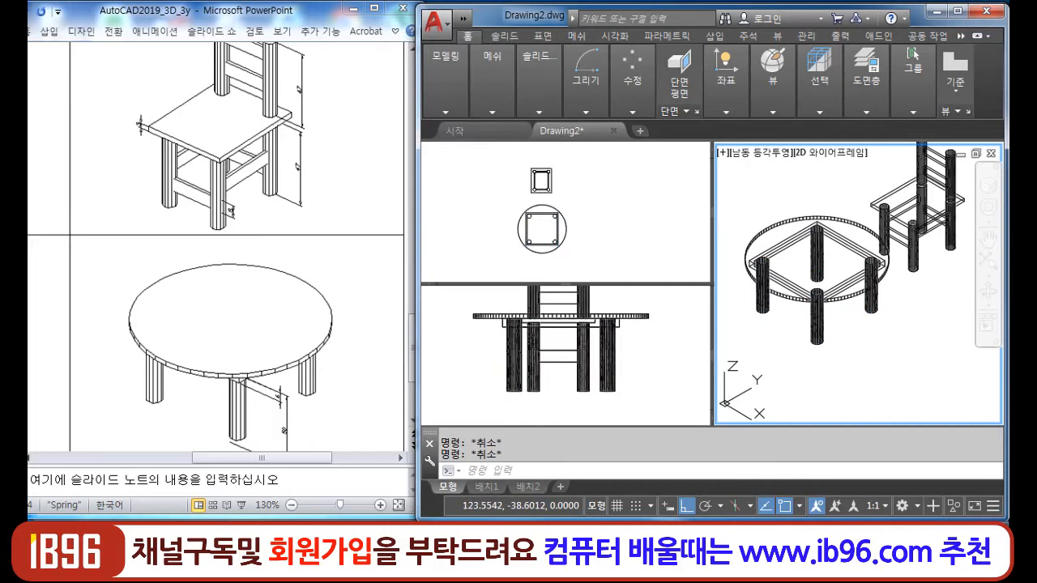
{"action": "left_click", "coordinate": [651, 340]}
{"action": "left_click", "coordinate": [794, 287]}
{"action": "left_click", "coordinate": [794, 288]}
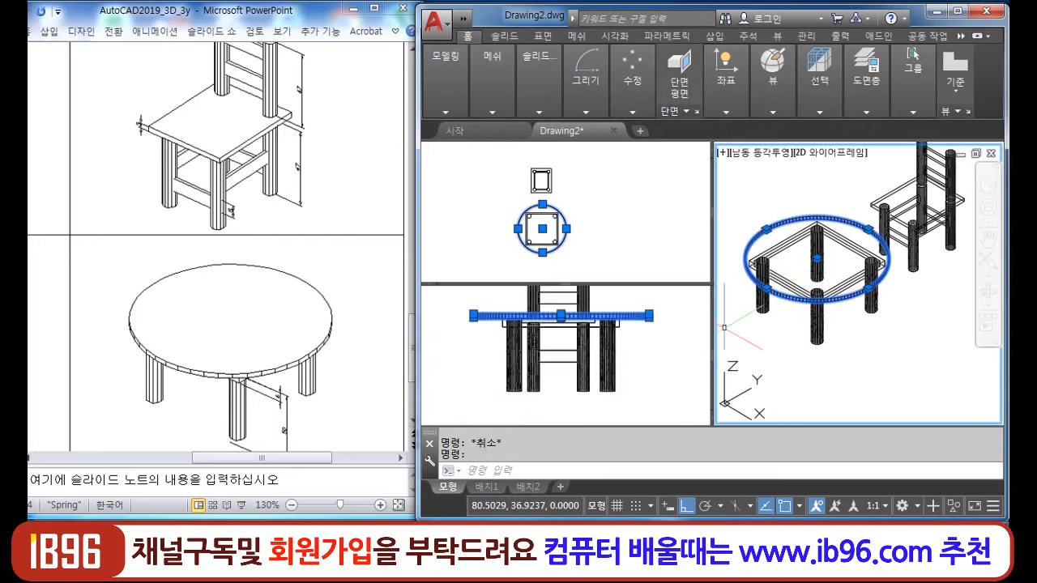
{"action": "key", "text": "Escape"}
{"action": "left_click", "coordinate": [790, 284]}
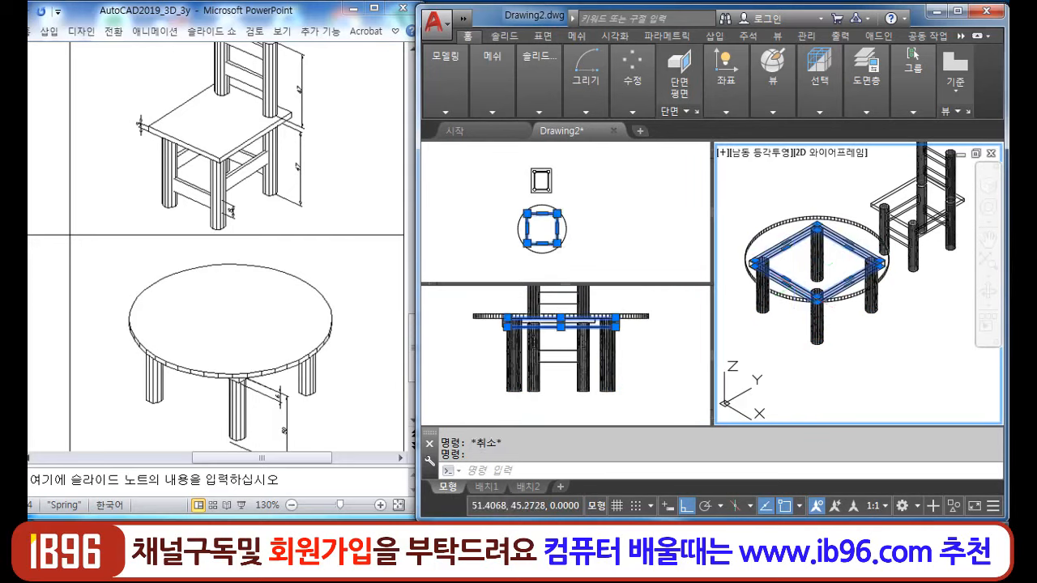
{"action": "key", "text": "Escape"}
{"action": "scroll", "coordinate": [716, 318], "scroll_direction": "up", "scroll_amount": 2}
{"action": "left_click", "coordinate": [667, 327]}
{"action": "scroll", "coordinate": [620, 338], "scroll_direction": "up", "scroll_amount": 6}
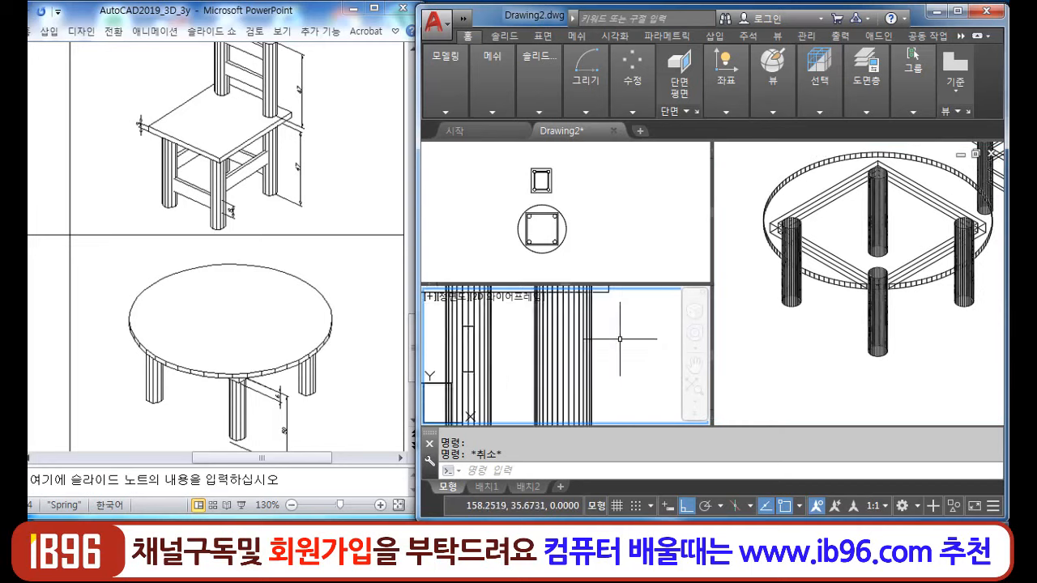
{"action": "scroll", "coordinate": [620, 339], "scroll_direction": "down", "scroll_amount": 2}
{"action": "left_click", "coordinate": [639, 320]}
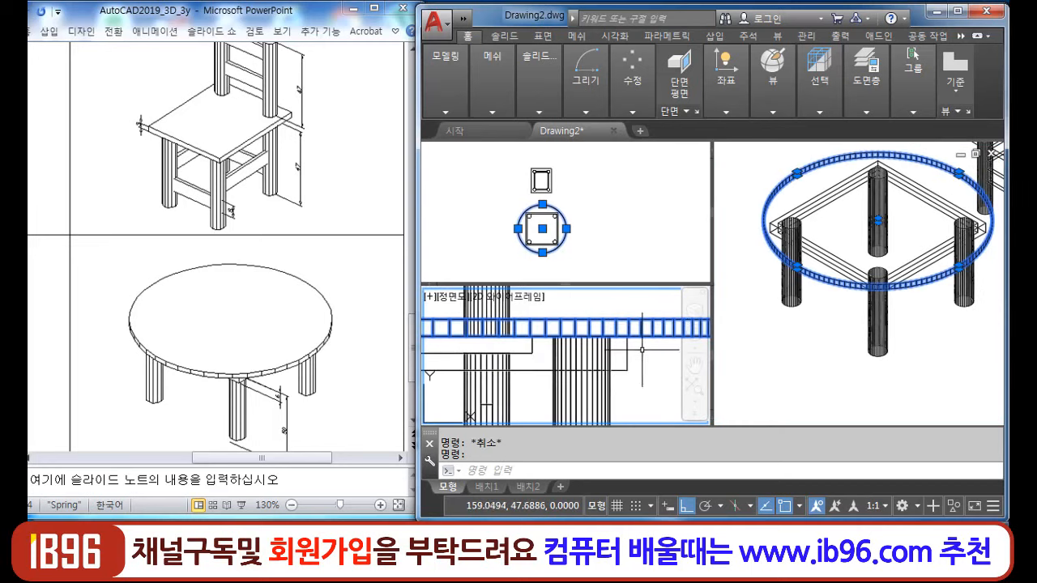
{"action": "key", "text": "Escape"}
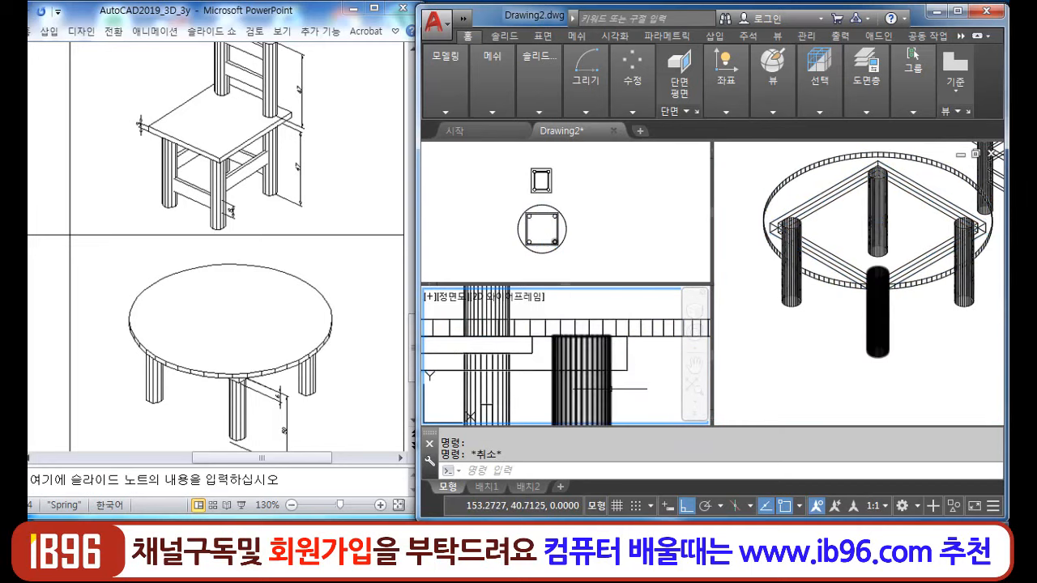
{"action": "scroll", "coordinate": [636, 356], "scroll_direction": "down", "scroll_amount": 5}
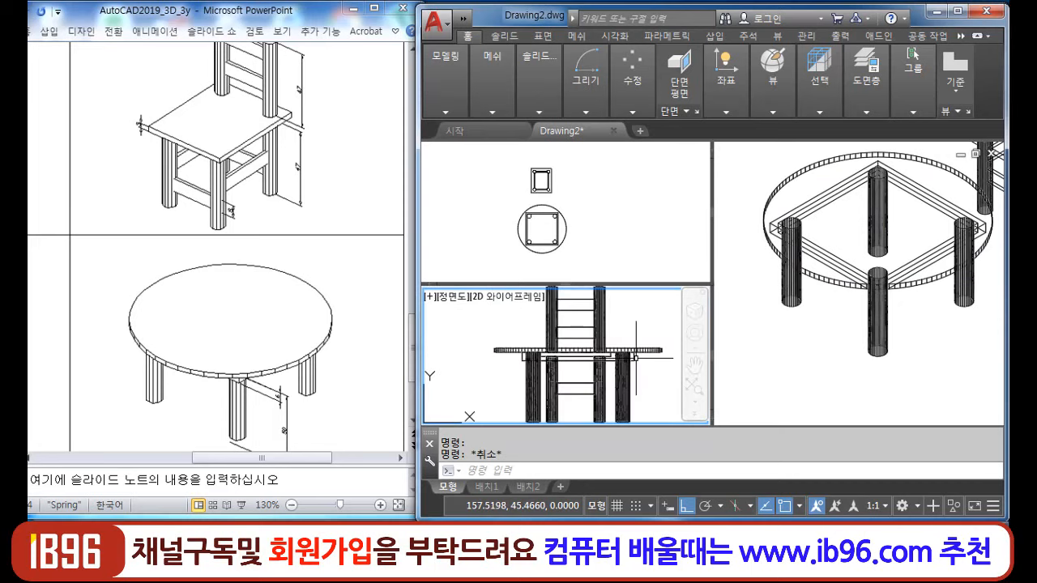
{"action": "middle_click_drag", "start_coordinate": [635, 356], "coordinate": [596, 332]}
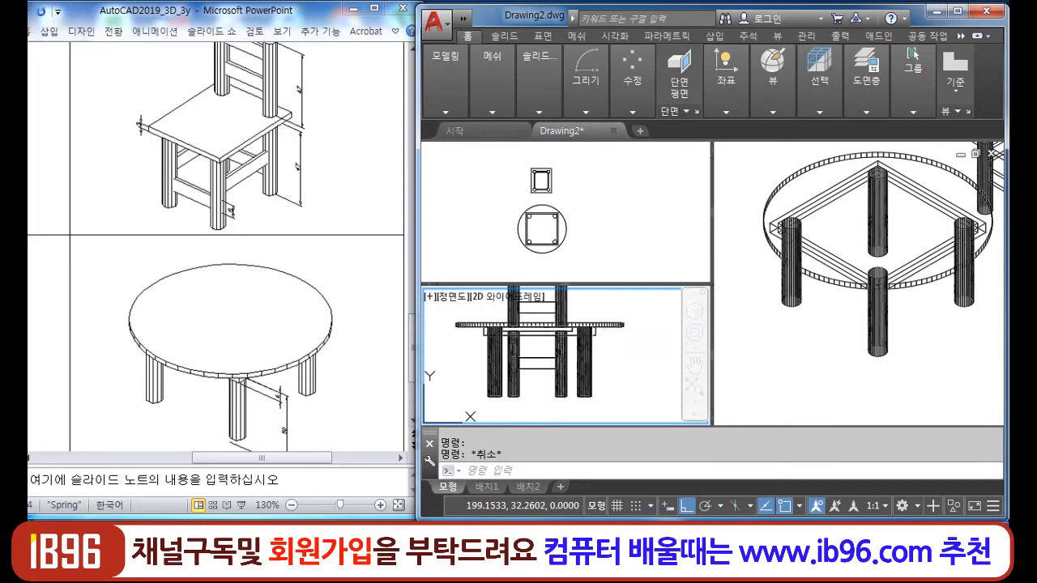
- Display the table and chair in the isometric viewport with hidden lines removed
{"action": "left_click", "coordinate": [909, 378]}
{"action": "scroll", "coordinate": [910, 378], "scroll_direction": "down", "scroll_amount": 3}
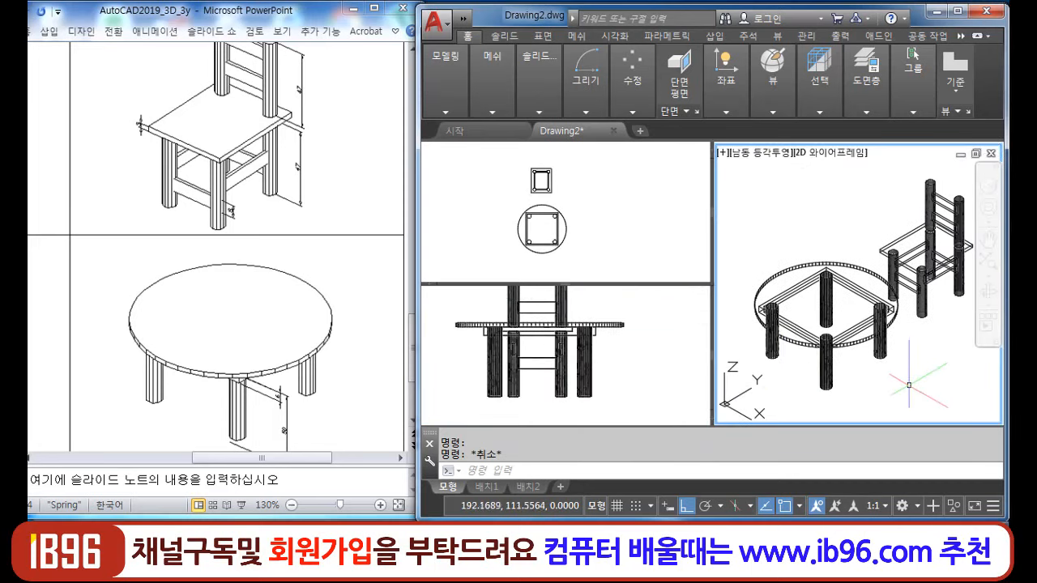
{"action": "type", "text": "hi"}
{"action": "key", "text": "Return"}
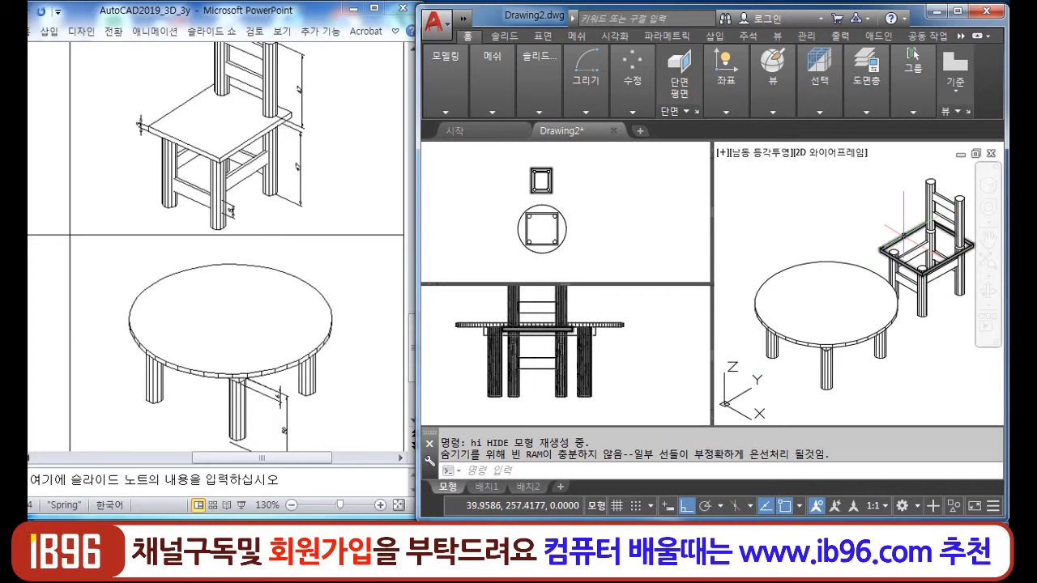
{"action": "mouse_move", "coordinate": [885, 244]}
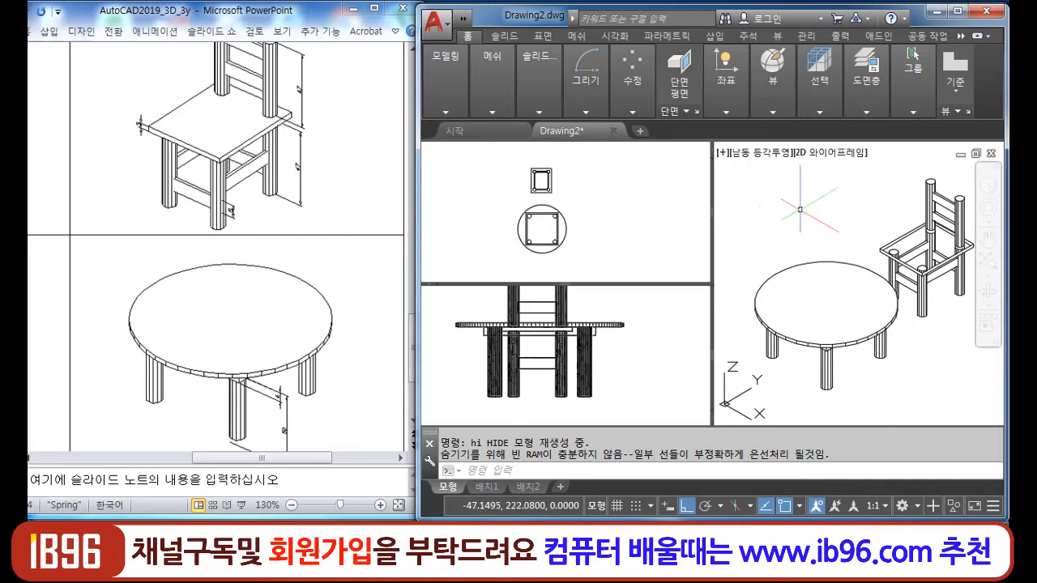
- Maximize the drawing window and regenerate the isometric viewport back to full wireframe
{"action": "left_click", "coordinate": [958, 10]}
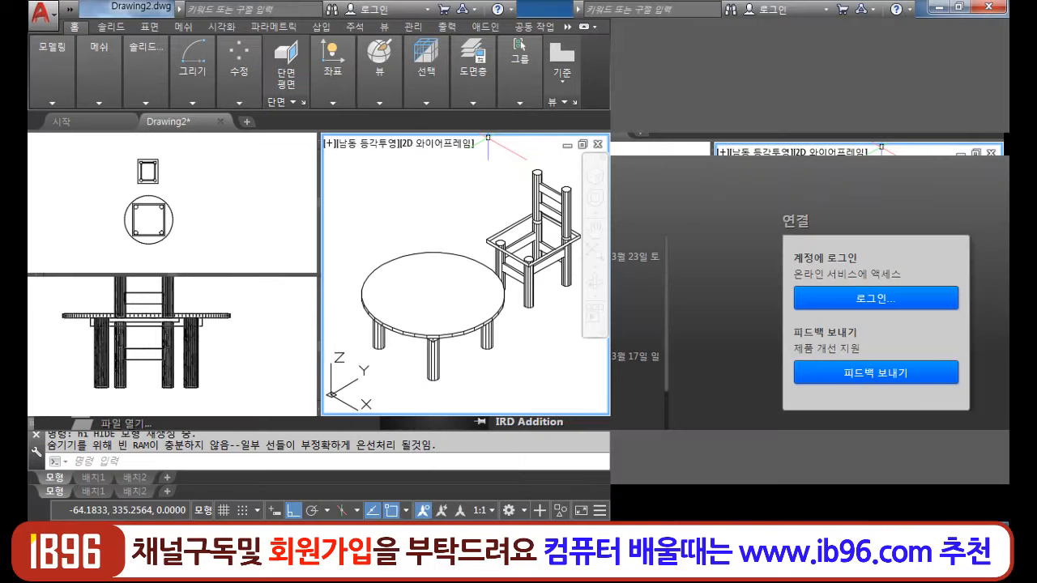
{"action": "middle_click_drag", "start_coordinate": [598, 286], "coordinate": [565, 281]}
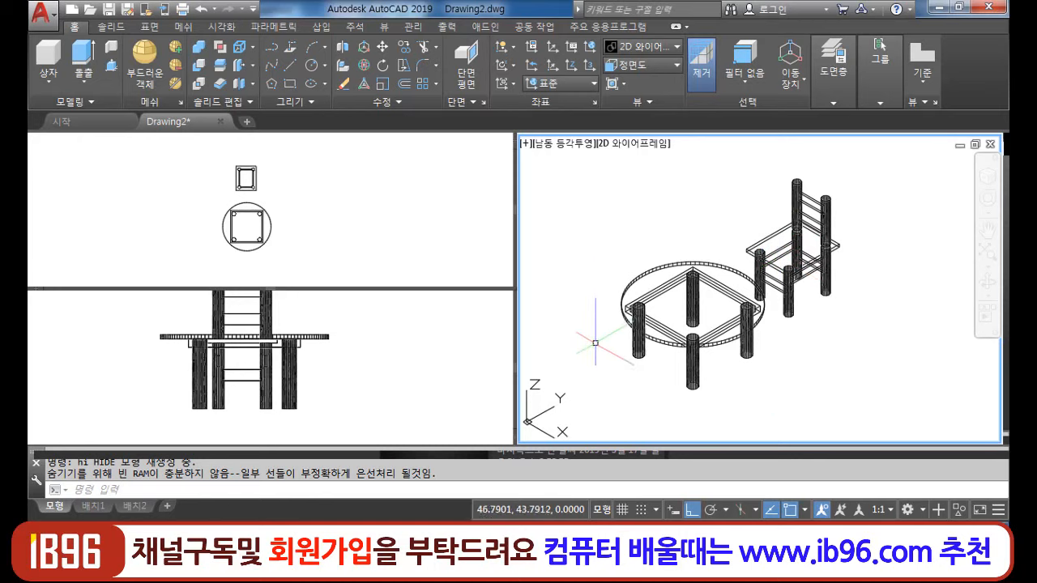
{"action": "scroll", "coordinate": [811, 283], "scroll_direction": "up", "scroll_amount": 3}
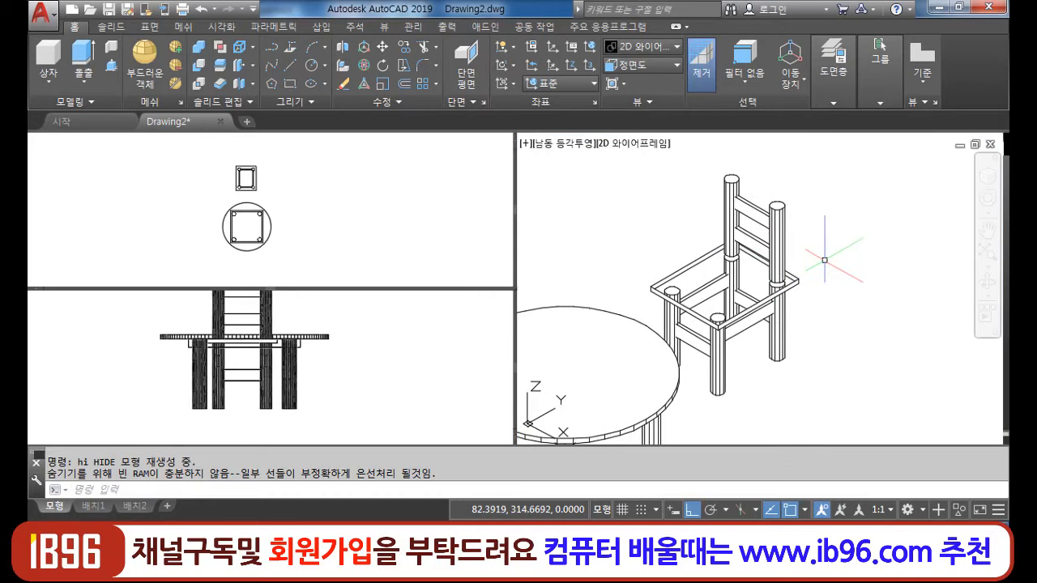
{"action": "type", "text": "regen"}
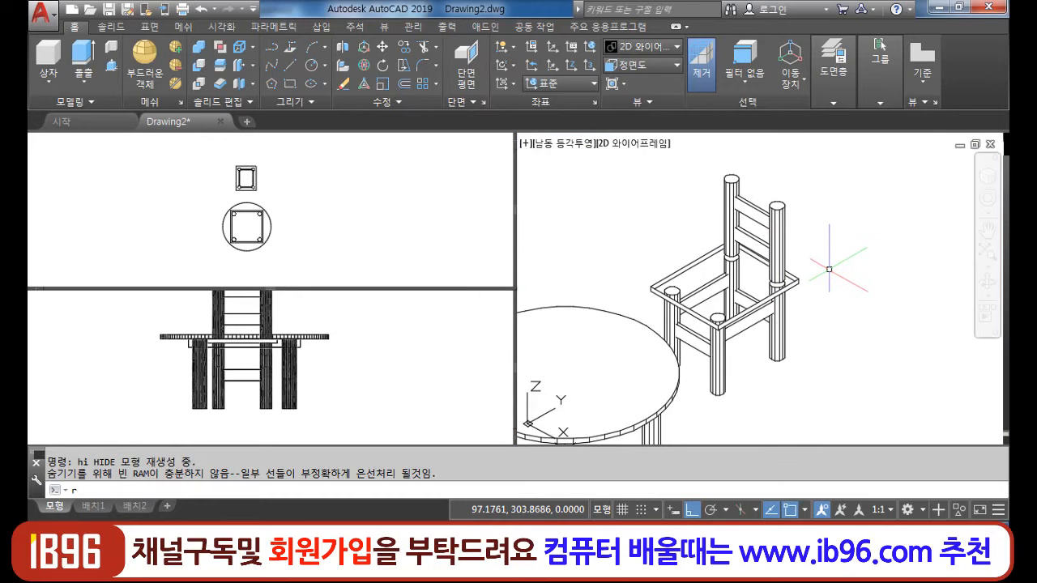
{"action": "key", "text": "Return"}
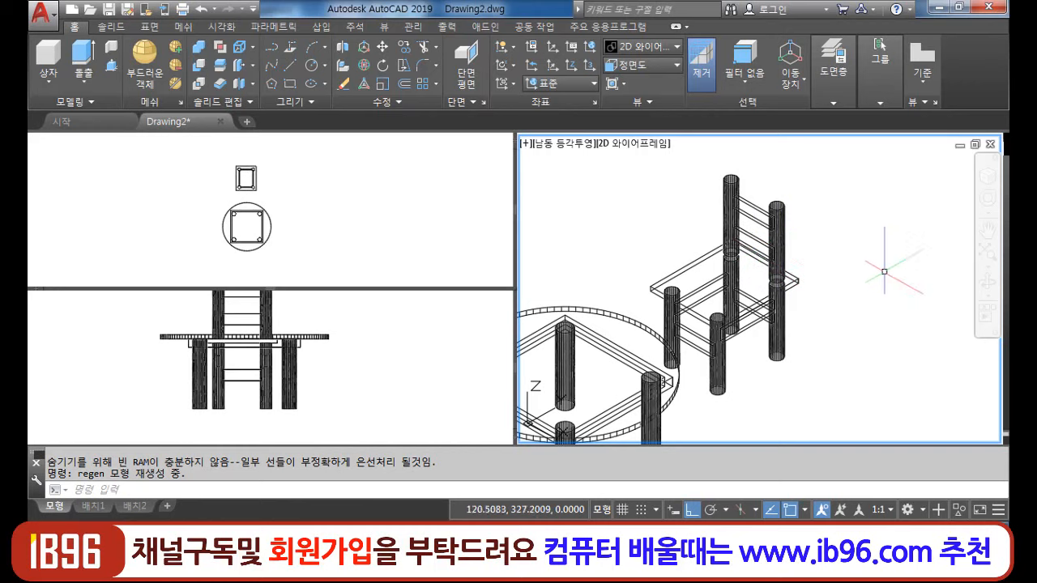
- Cover the top of the chair seat with a four-point 3D face through the seat's upper corners
{"action": "scroll", "coordinate": [755, 242], "scroll_direction": "up", "scroll_amount": 3}
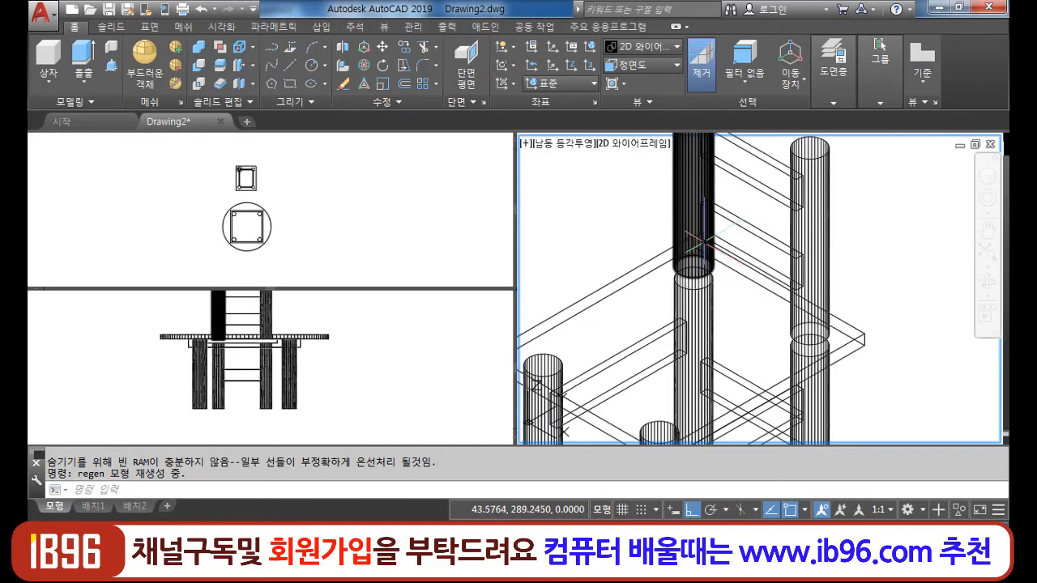
{"action": "scroll", "coordinate": [724, 239], "scroll_direction": "down", "scroll_amount": 2}
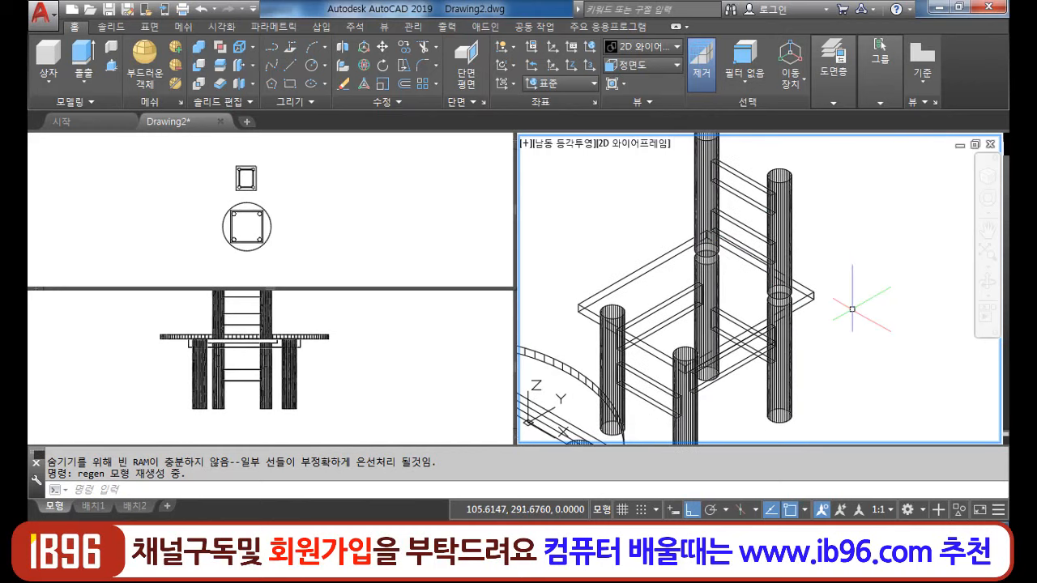
{"action": "key", "text": "Return"}
{"action": "scroll", "coordinate": [689, 279], "scroll_direction": "up", "scroll_amount": 2}
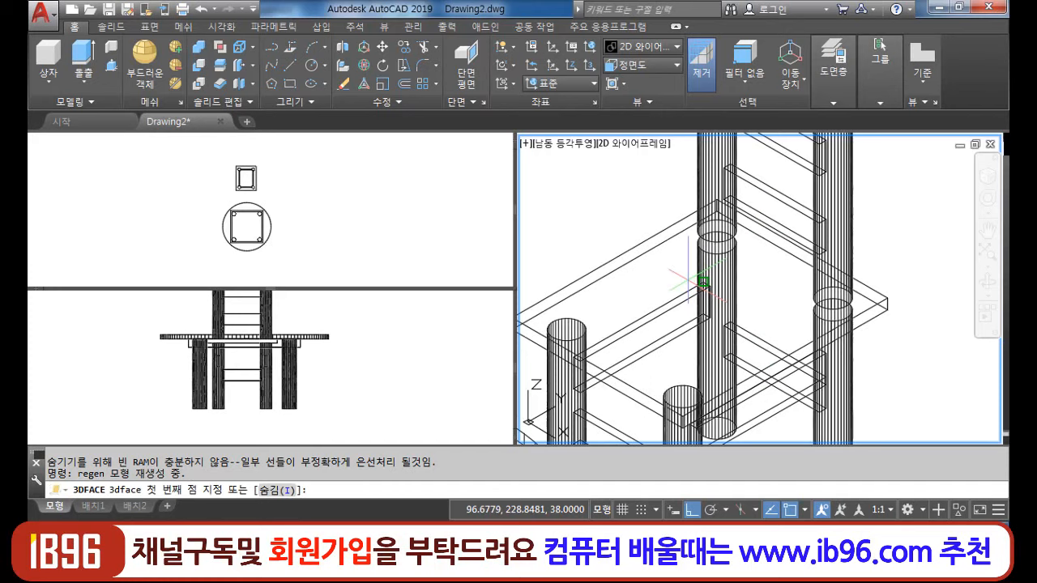
{"action": "left_click", "coordinate": [718, 233]}
{"action": "middle_click_drag", "start_coordinate": [632, 268], "coordinate": [688, 203]}
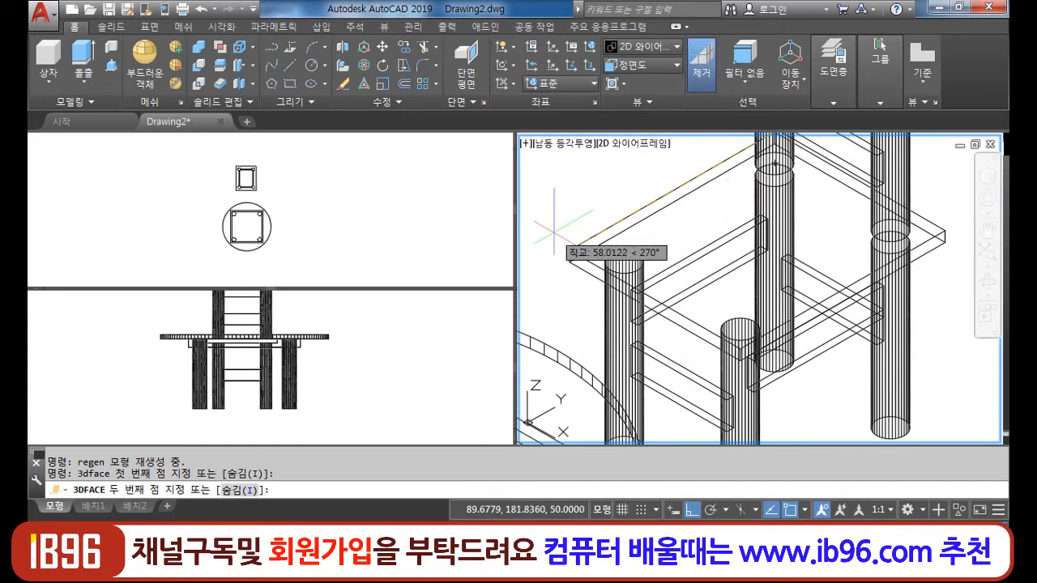
{"action": "left_click", "coordinate": [759, 353]}
{"action": "scroll", "coordinate": [759, 353], "scroll_direction": "up", "scroll_amount": 4}
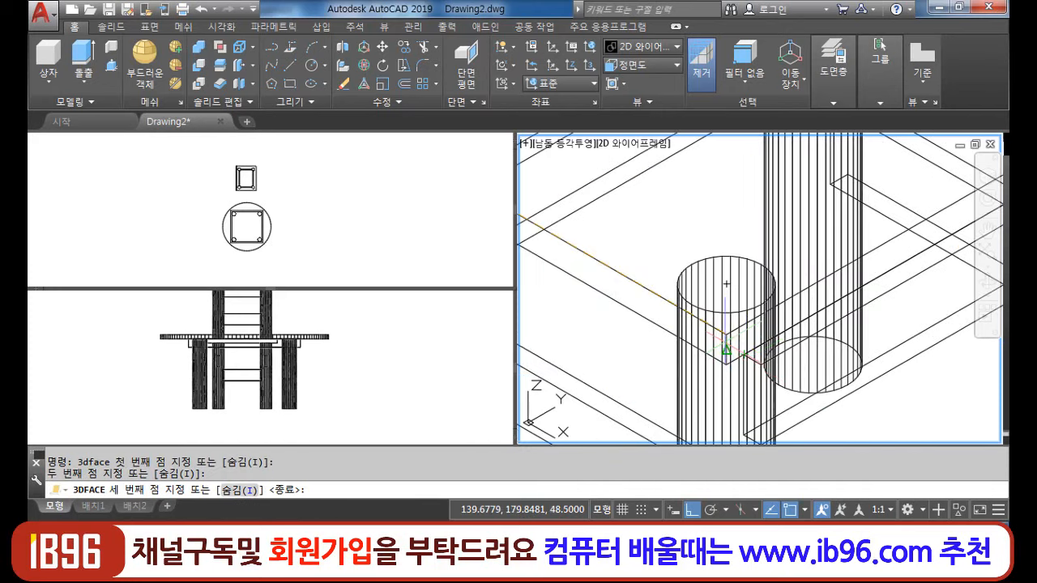
{"action": "left_click", "coordinate": [727, 334]}
{"action": "scroll", "coordinate": [726, 334], "scroll_direction": "down", "scroll_amount": 5}
{"action": "scroll", "coordinate": [891, 247], "scroll_direction": "up", "scroll_amount": 2}
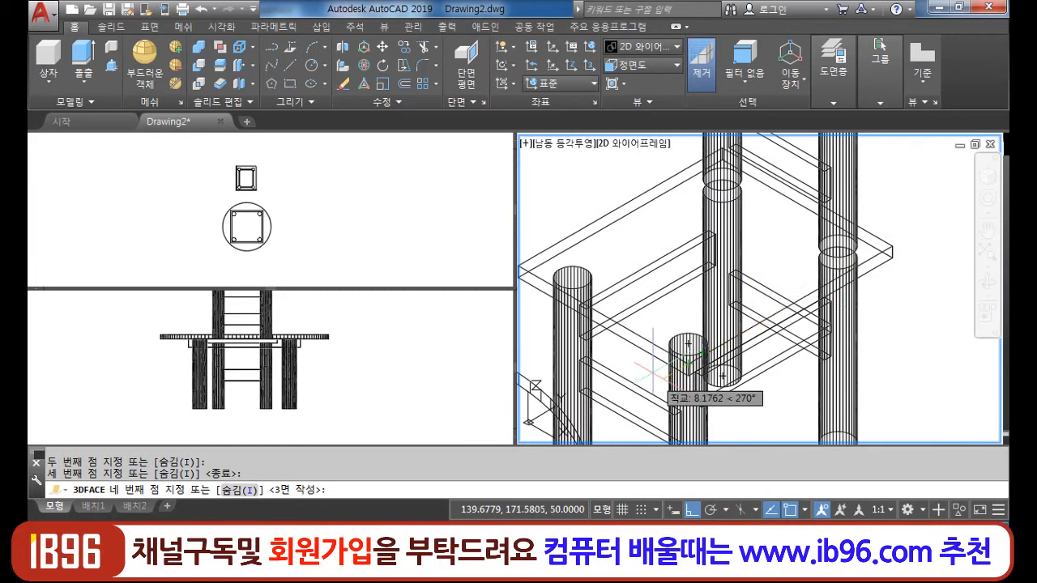
{"action": "left_click", "coordinate": [892, 245]}
{"action": "key", "text": "Return"}
- Cover the underside of the chair seat with a second four-point 3D face through the seat's lower corners
{"action": "key", "text": "Return"}
{"action": "middle_click_drag", "start_coordinate": [720, 159], "coordinate": [719, 190]}
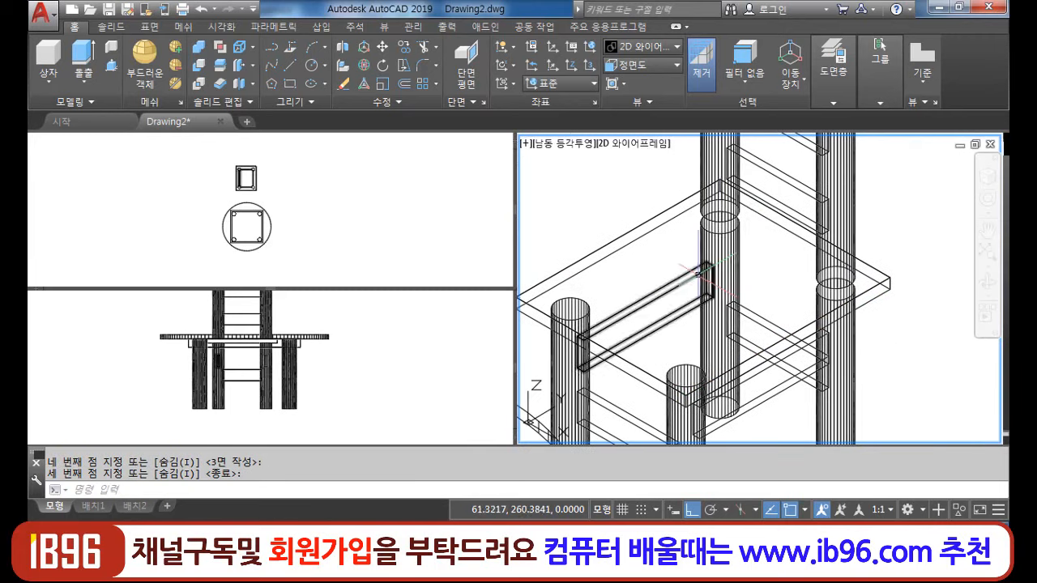
{"action": "left_click", "coordinate": [720, 190]}
{"action": "middle_click_drag", "start_coordinate": [519, 301], "coordinate": [569, 253]}
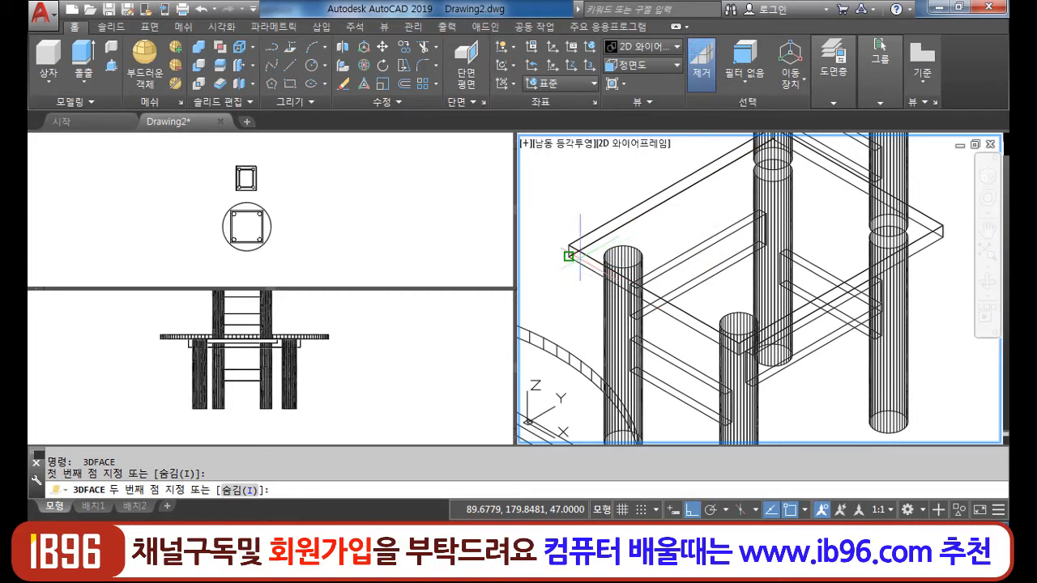
{"action": "left_click", "coordinate": [570, 256]}
{"action": "left_click", "coordinate": [737, 347]}
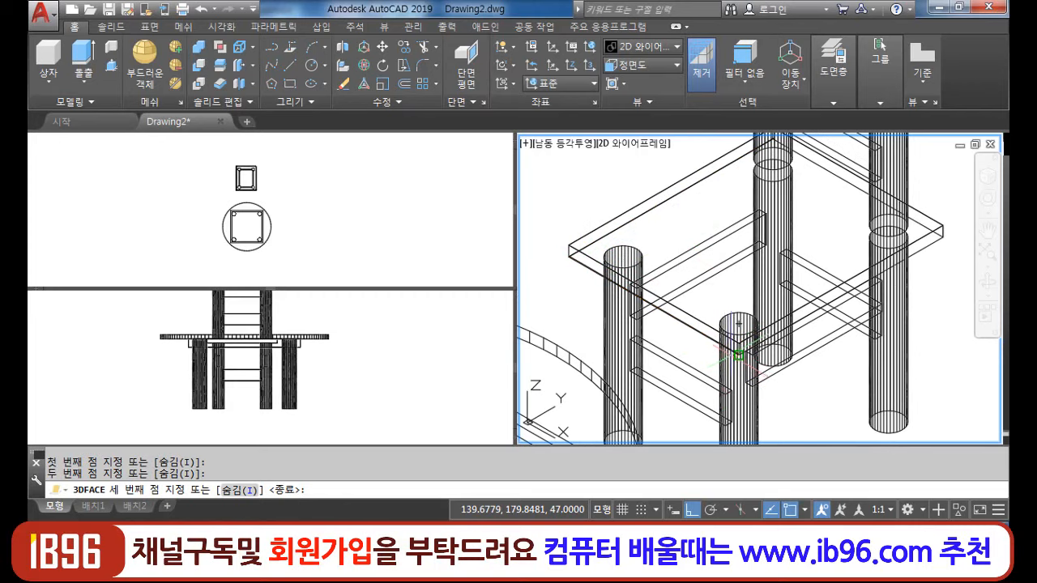
{"action": "left_click", "coordinate": [944, 233]}
{"action": "key", "text": "Return"}
{"action": "scroll", "coordinate": [913, 263], "scroll_direction": "down", "scroll_amount": 2}
{"action": "scroll", "coordinate": [908, 275], "scroll_direction": "up", "scroll_amount": 3}
{"action": "key", "text": "Escape"}
{"action": "key", "text": "Escape"}
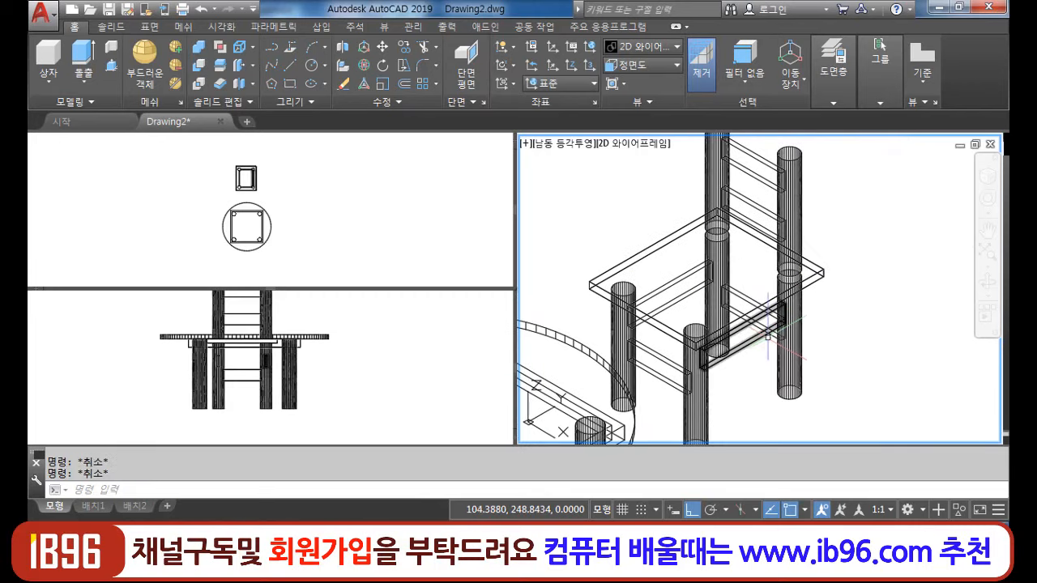
- Check the covered seat with hidden lines removed, up close and with the whole model fitted in the isometric viewport
{"action": "type", "text": "hi"}
{"action": "key", "text": "Return"}
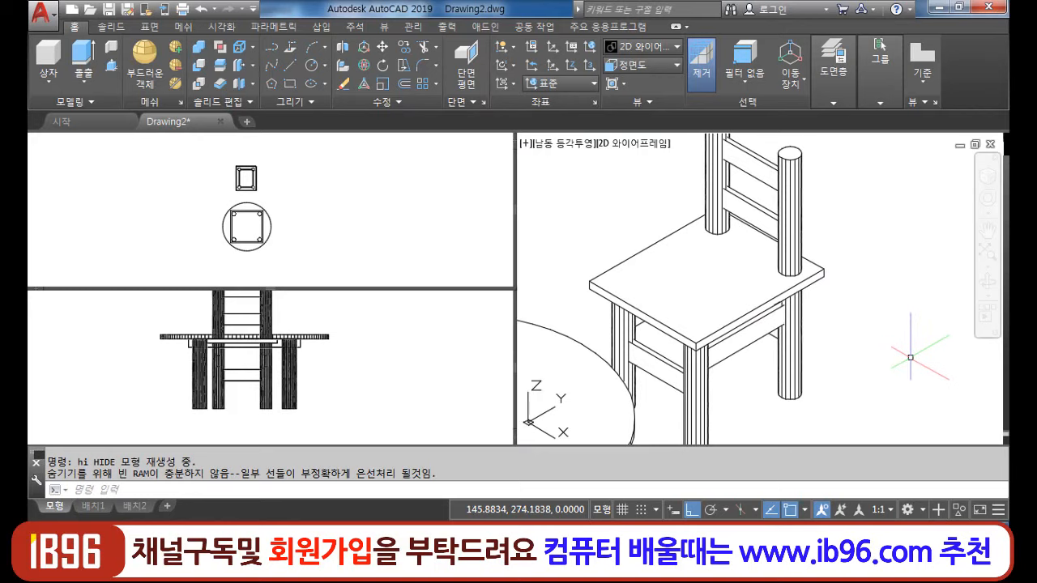
{"action": "type", "text": "z"}
{"action": "key", "text": "Return"}
{"action": "type", "text": "a"}
{"action": "key", "text": "Return"}
{"action": "type", "text": "h"}
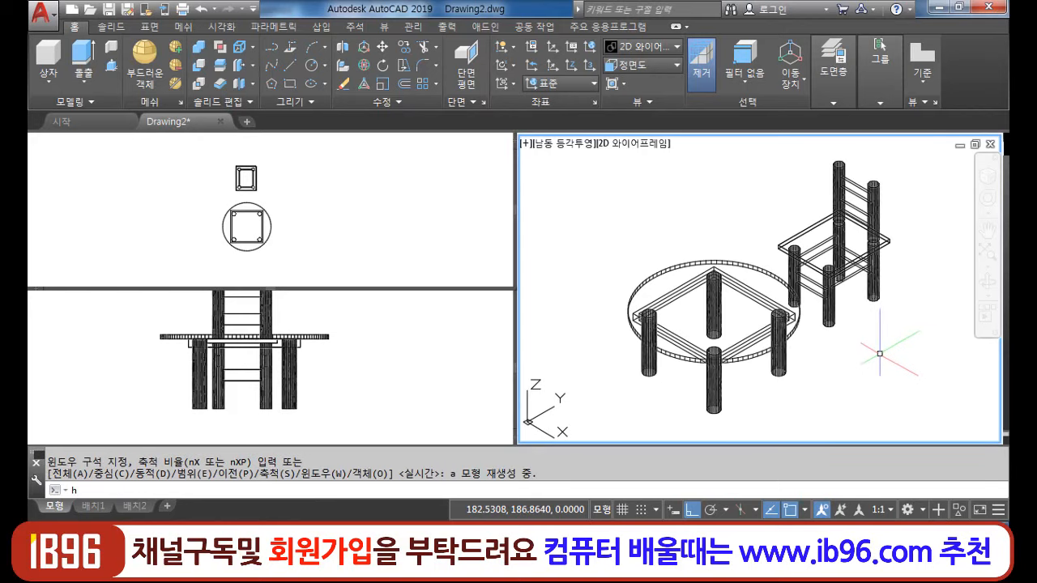
{"action": "type", "text": "i"}
{"action": "key", "text": "Return"}
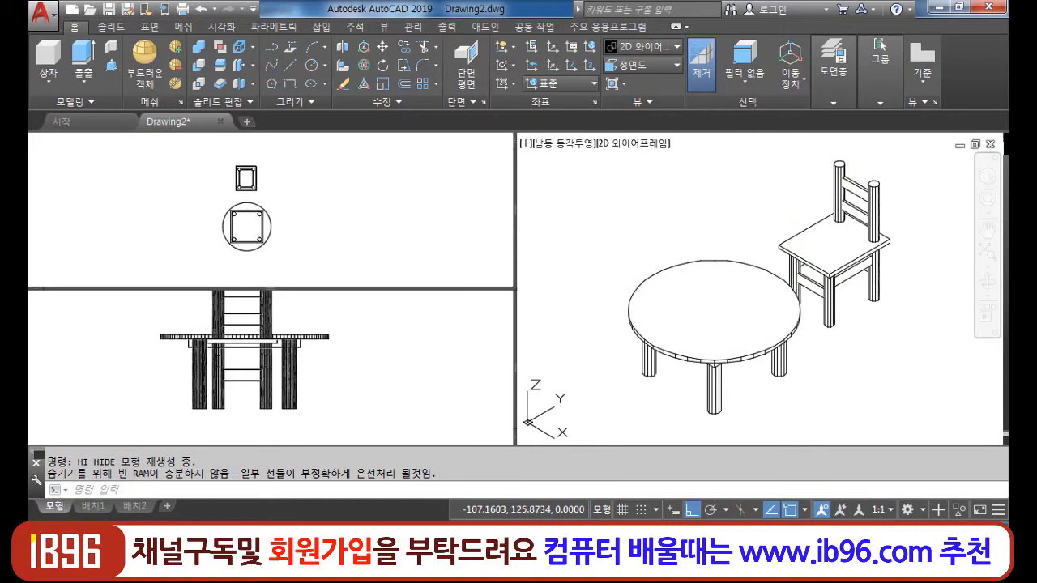
- Create a polar array of the whole chair around the round table's center with 6 items filling 360 degrees
{"action": "left_click", "coordinate": [432, 209]}
{"action": "scroll", "coordinate": [313, 220], "scroll_direction": "up", "scroll_amount": 2}
{"action": "middle_click_drag", "start_coordinate": [313, 219], "coordinate": [420, 226]}
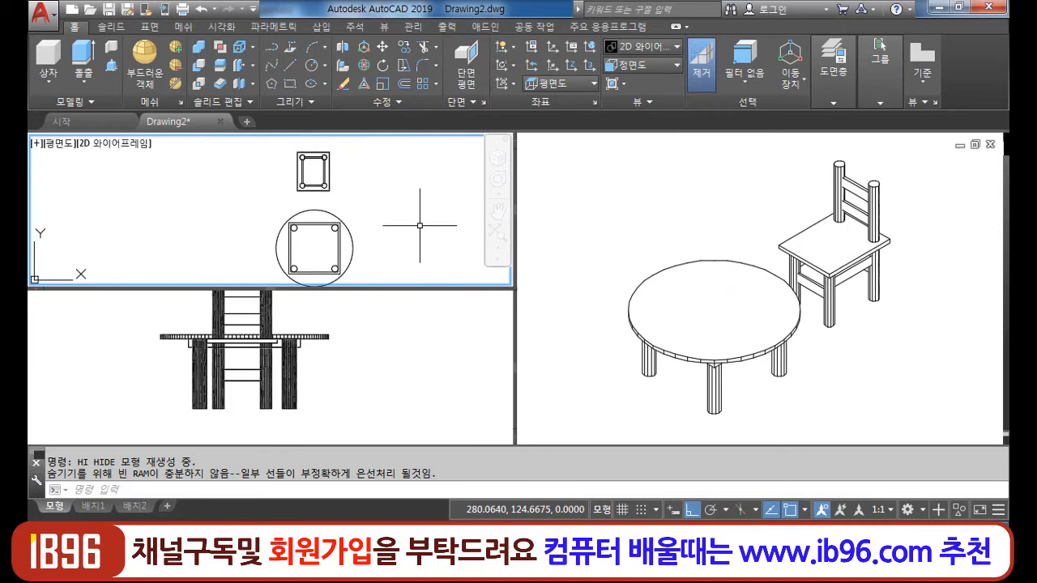
{"action": "type", "text": "ar"}
{"action": "key", "text": "Return"}
{"action": "left_click", "coordinate": [366, 153]}
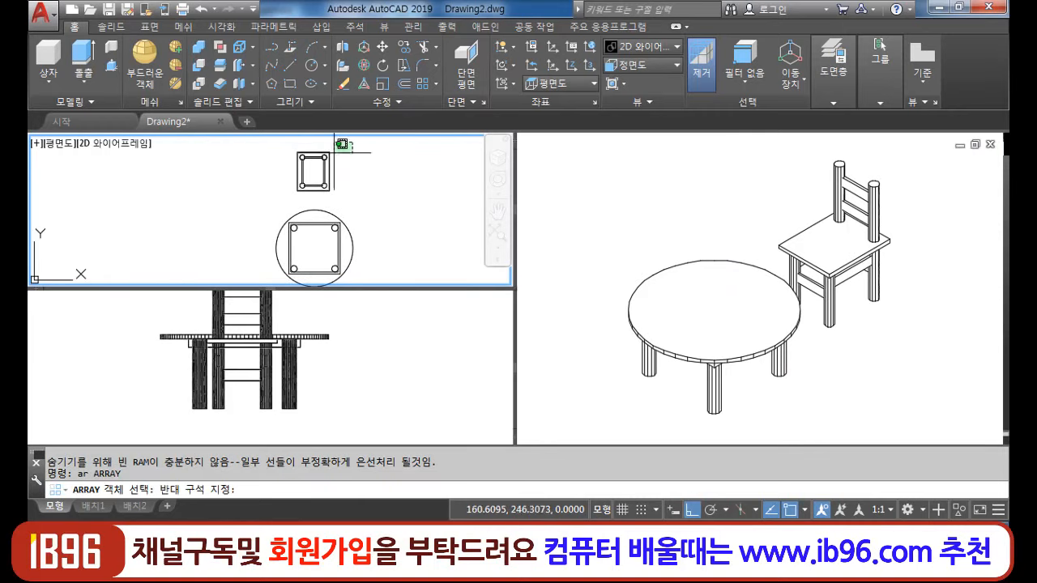
{"action": "left_click", "coordinate": [287, 199]}
{"action": "key", "text": "Return"}
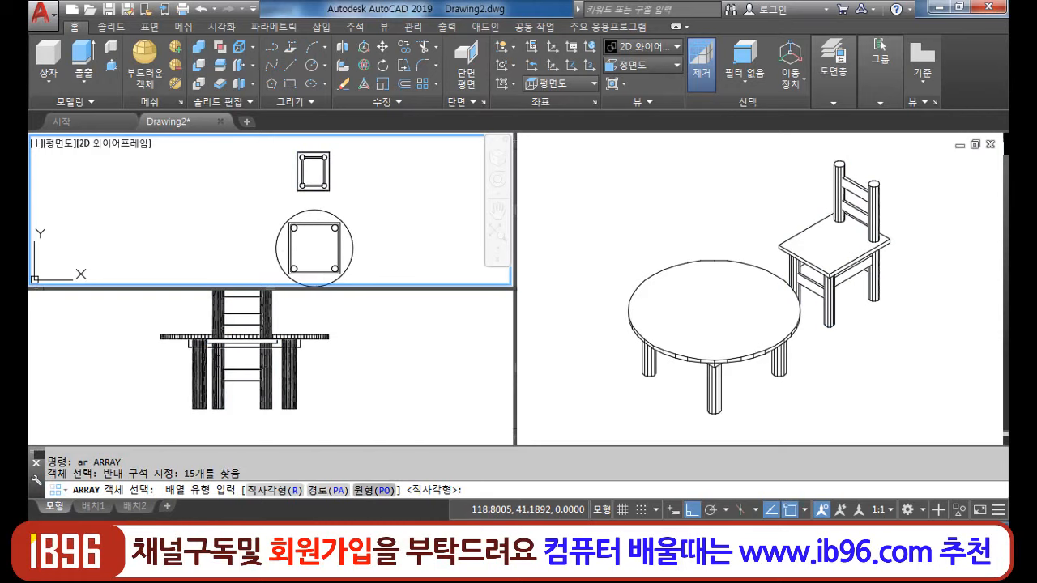
{"action": "left_click", "coordinate": [374, 490]}
{"action": "left_click", "coordinate": [314, 247]}
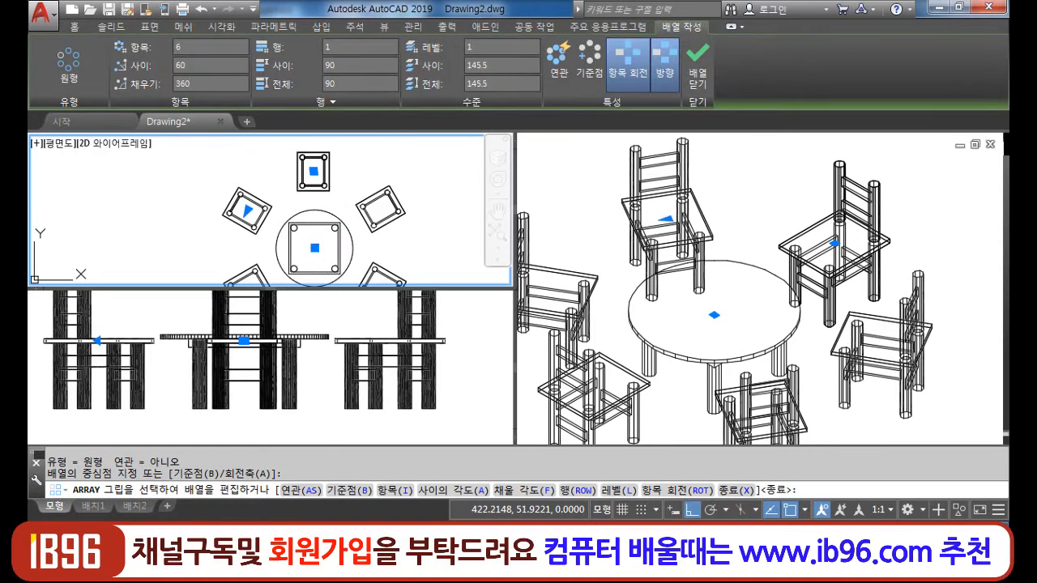
{"action": "left_click", "coordinate": [697, 65]}
- Hide the obscured lines of the table and six chairs in the isometric, front and plan viewports
{"action": "scroll", "coordinate": [470, 243], "scroll_direction": "down", "scroll_amount": 3}
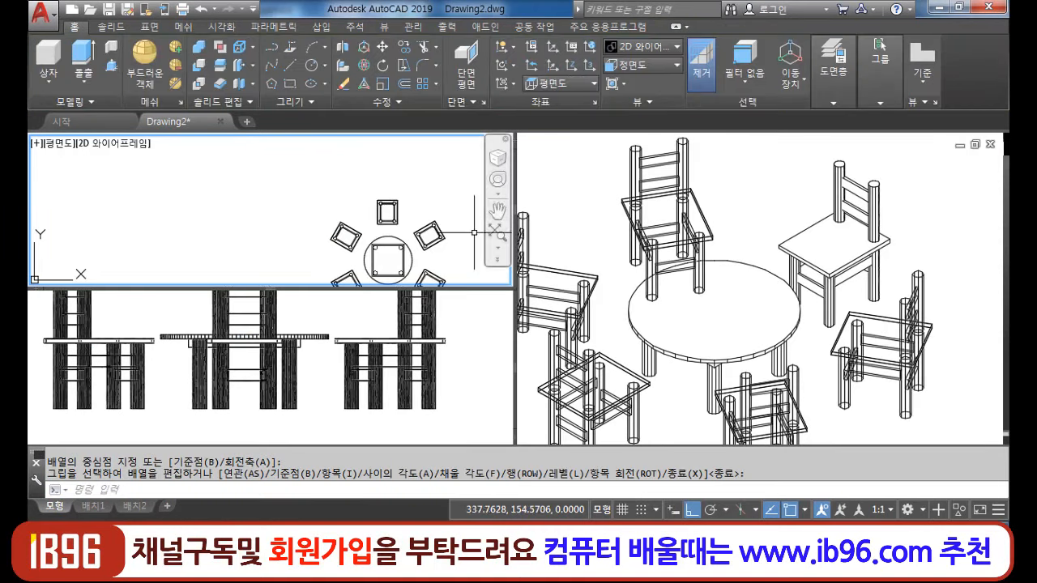
{"action": "middle_click_drag", "start_coordinate": [474, 232], "coordinate": [403, 226]}
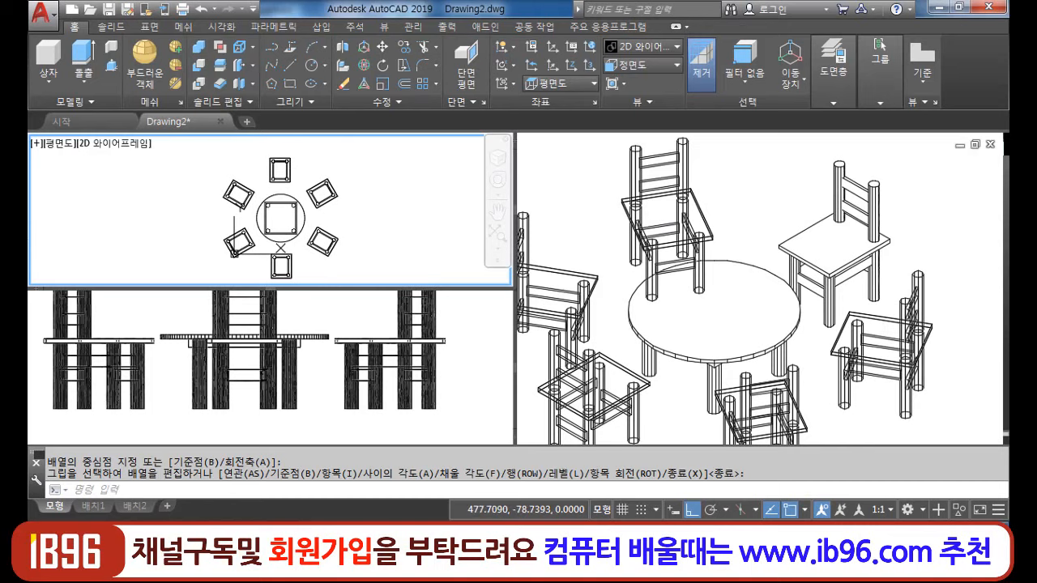
{"action": "left_click", "coordinate": [464, 366]}
{"action": "scroll", "coordinate": [464, 365], "scroll_direction": "down", "scroll_amount": 4}
{"action": "mouse_move", "coordinate": [451, 366]}
{"action": "middle_mouse_down"}
{"action": "mouse_move", "coordinate": [388, 368]}
{"action": "mouse_move", "coordinate": [352, 351]}
{"action": "mouse_move", "coordinate": [386, 390]}
{"action": "middle_mouse_up"}
{"action": "scroll", "coordinate": [385, 368], "scroll_direction": "up", "scroll_amount": 2}
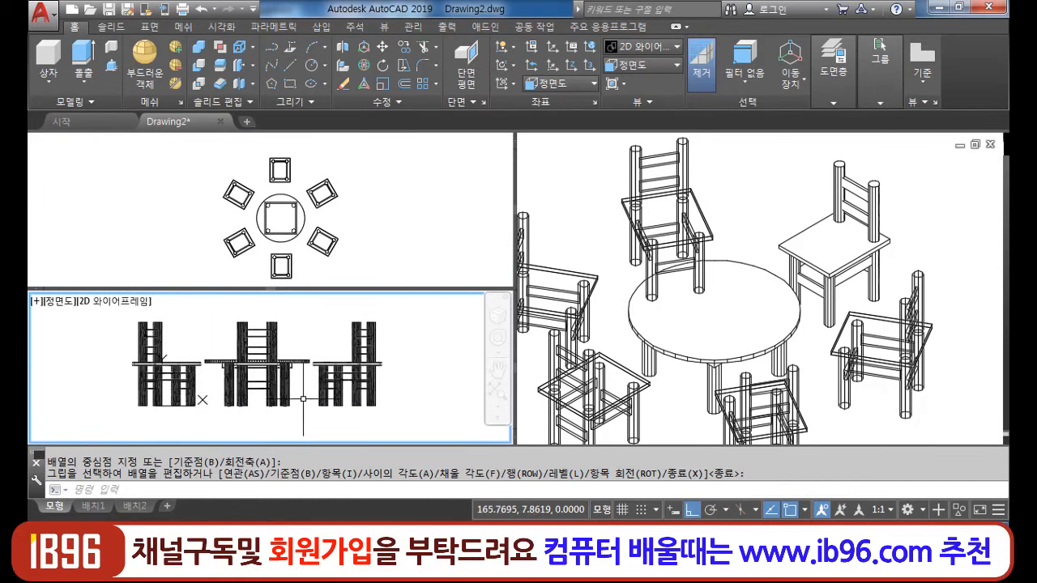
{"action": "left_click", "coordinate": [614, 313]}
{"action": "scroll", "coordinate": [614, 313], "scroll_direction": "down", "scroll_amount": 3}
{"action": "middle_click_drag", "start_coordinate": [638, 320], "coordinate": [690, 298]}
{"action": "key", "text": "Escape"}
{"action": "type", "text": "hi"}
{"action": "key", "text": "Return"}
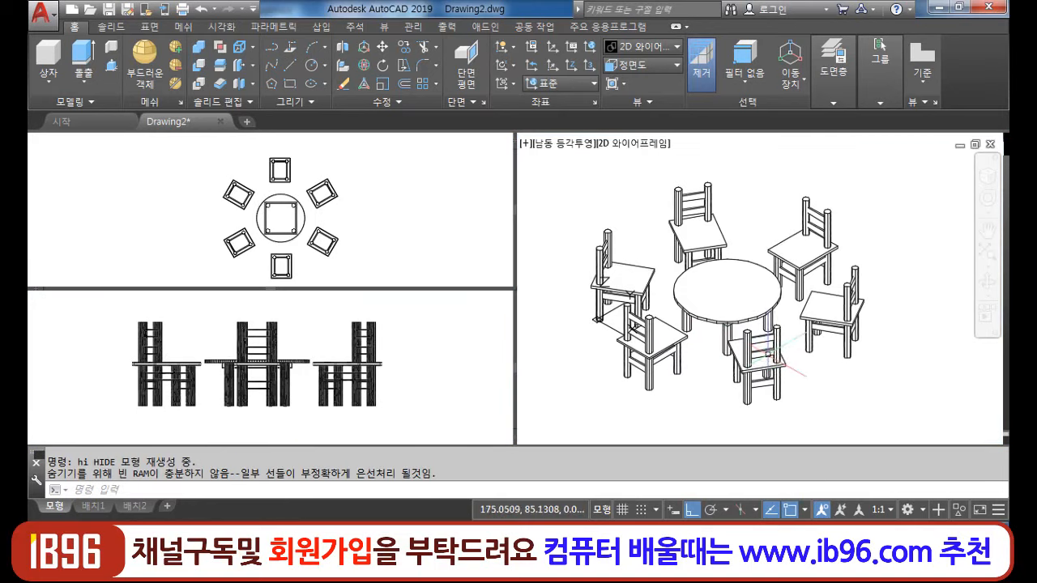
{"action": "left_click", "coordinate": [462, 347]}
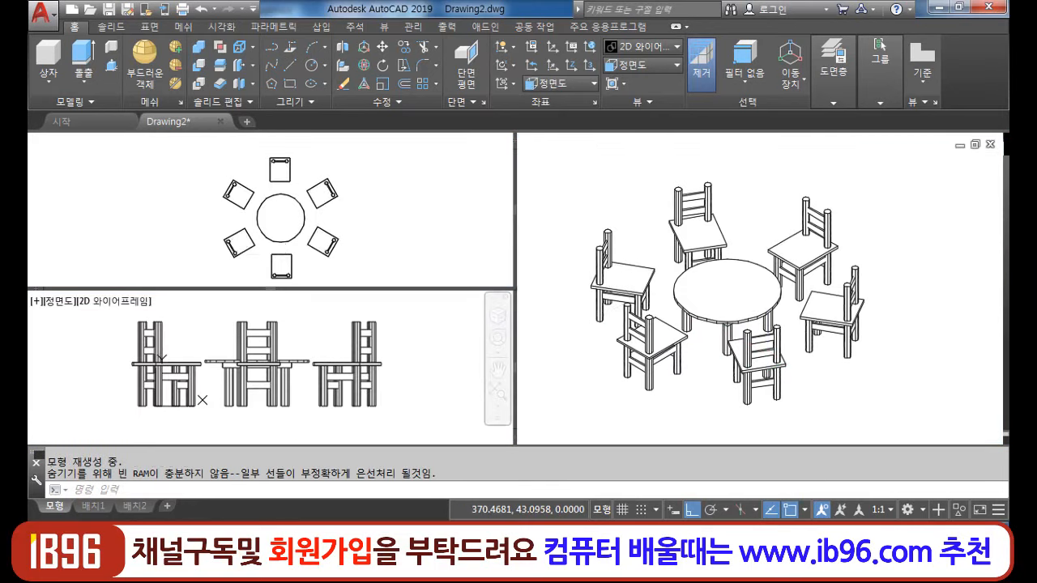
{"action": "left_click", "coordinate": [883, 389]}
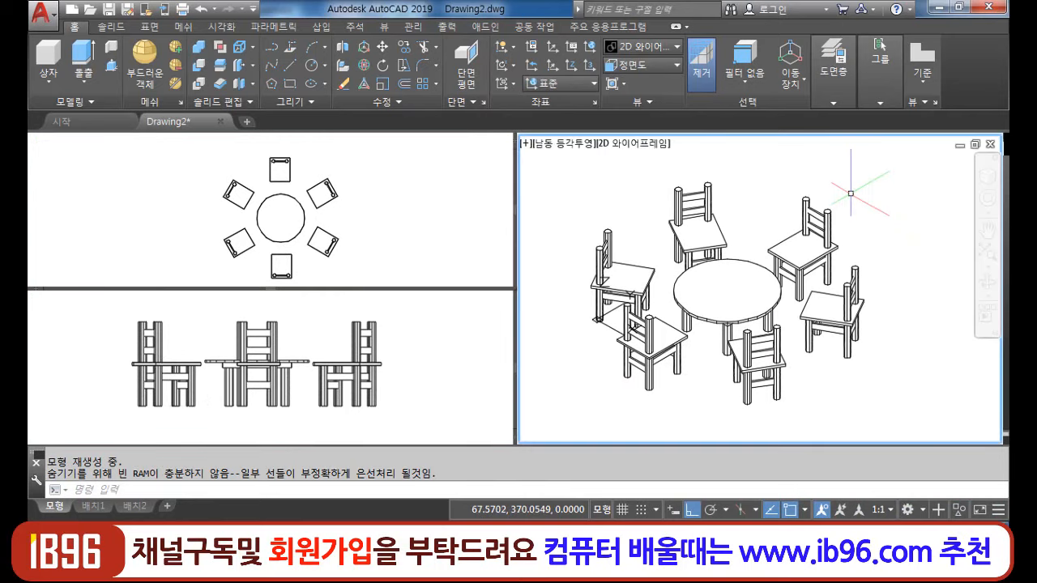